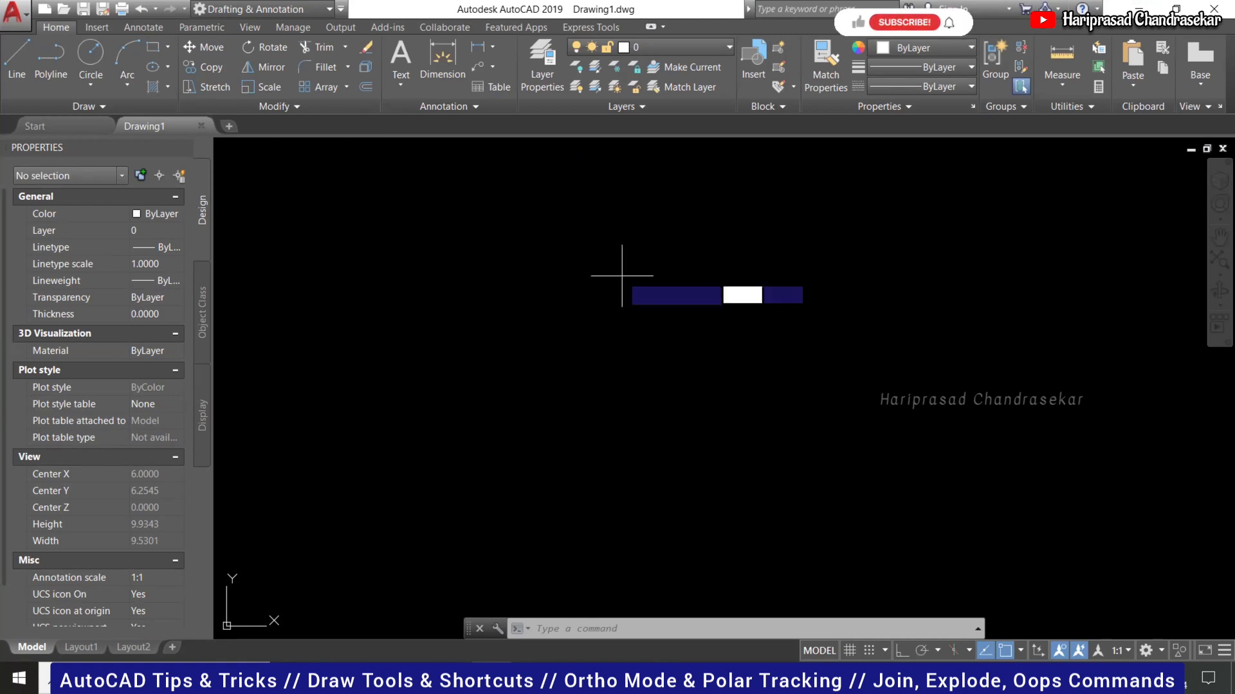
Draw a right triangle with the Line command and Ortho on: 5 units rightward, 10 units upward, closed back to the start.
key(Return)
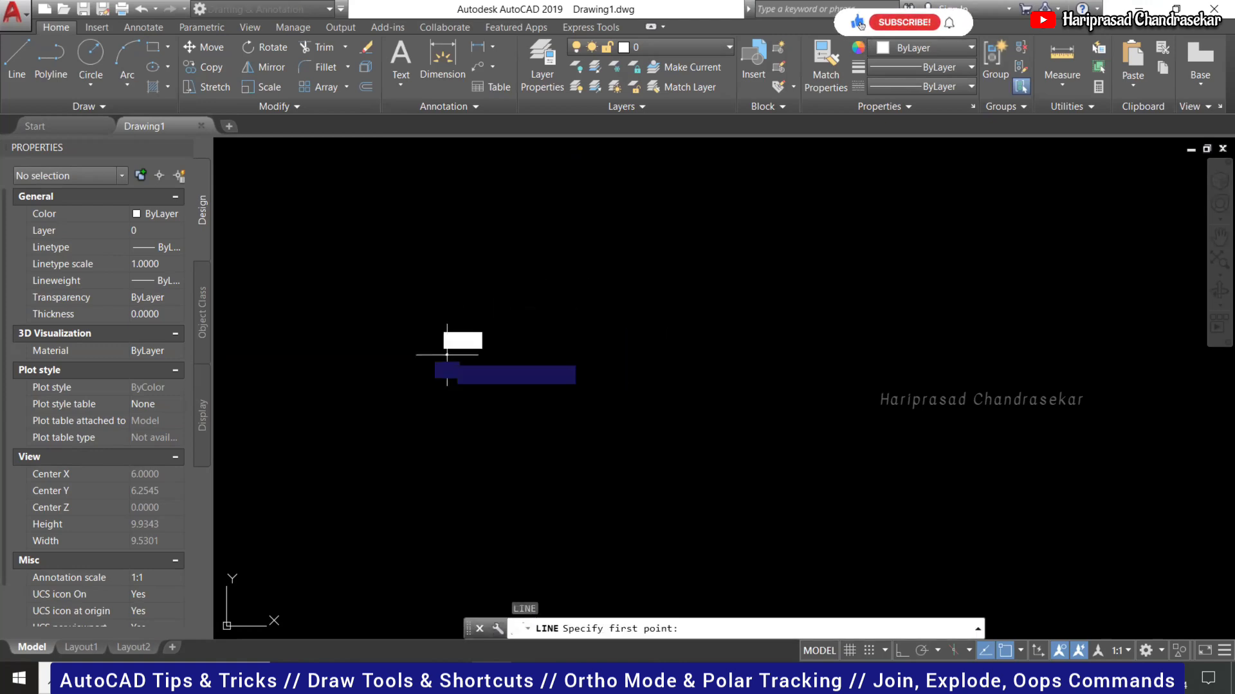
click(448, 355)
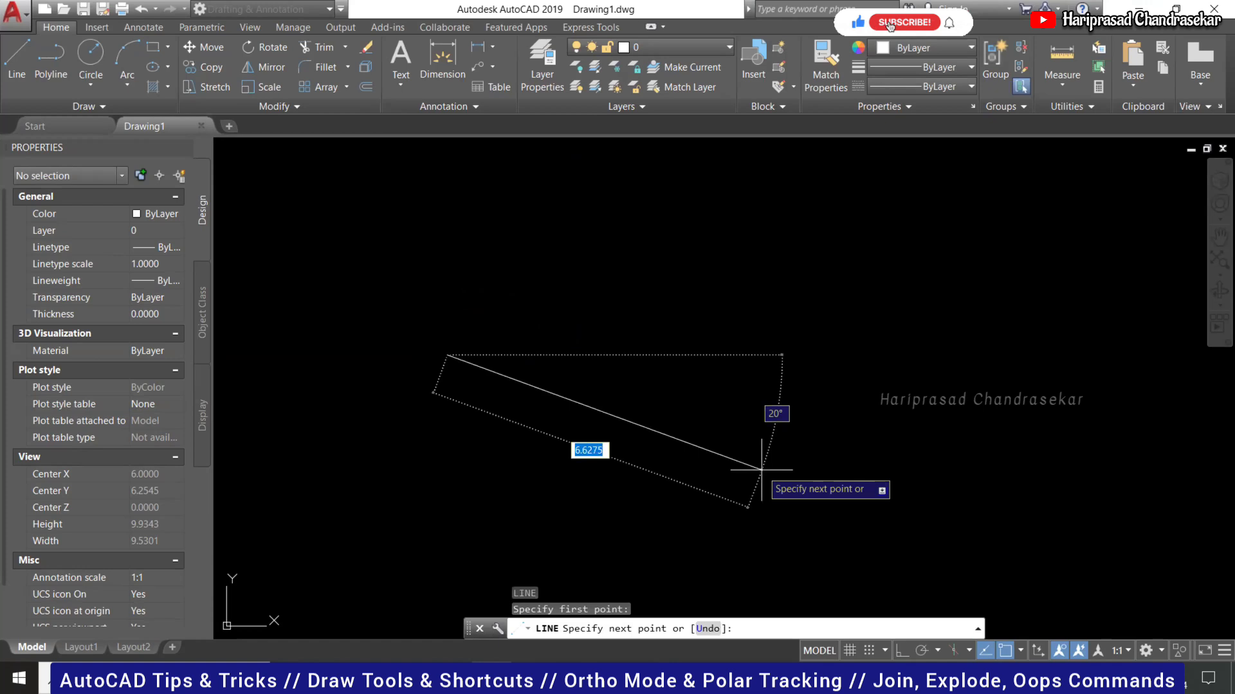
key(F8)
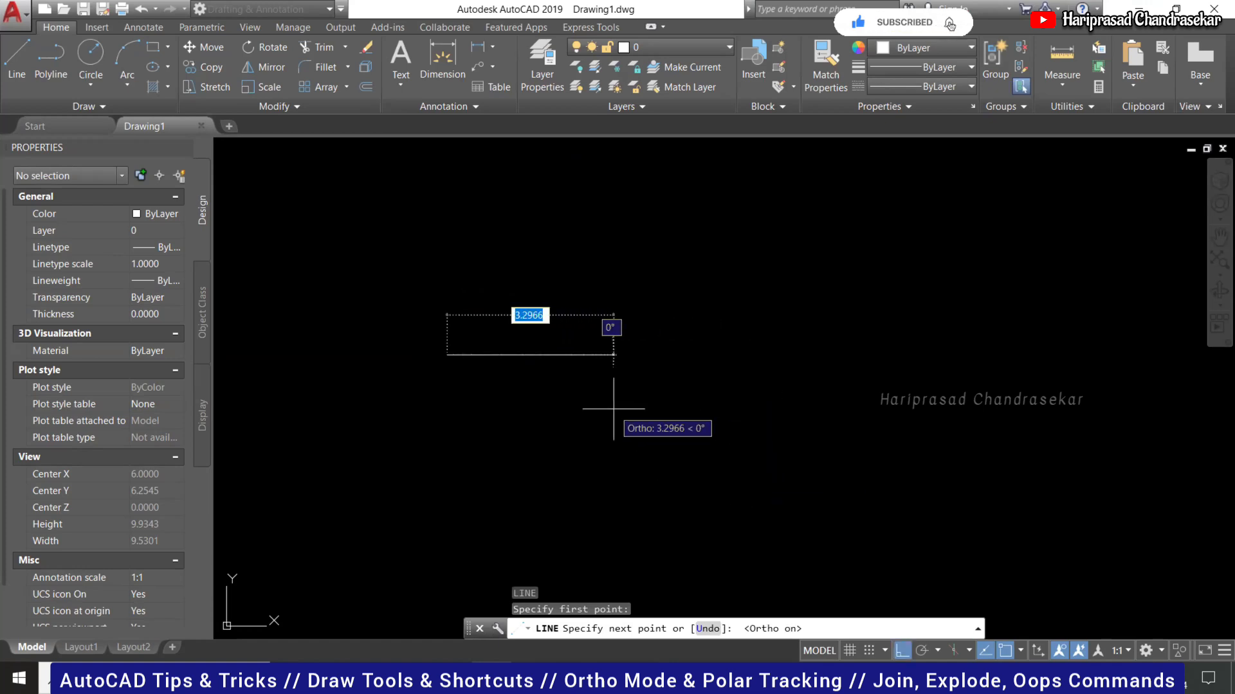
text(5)
key(Return)
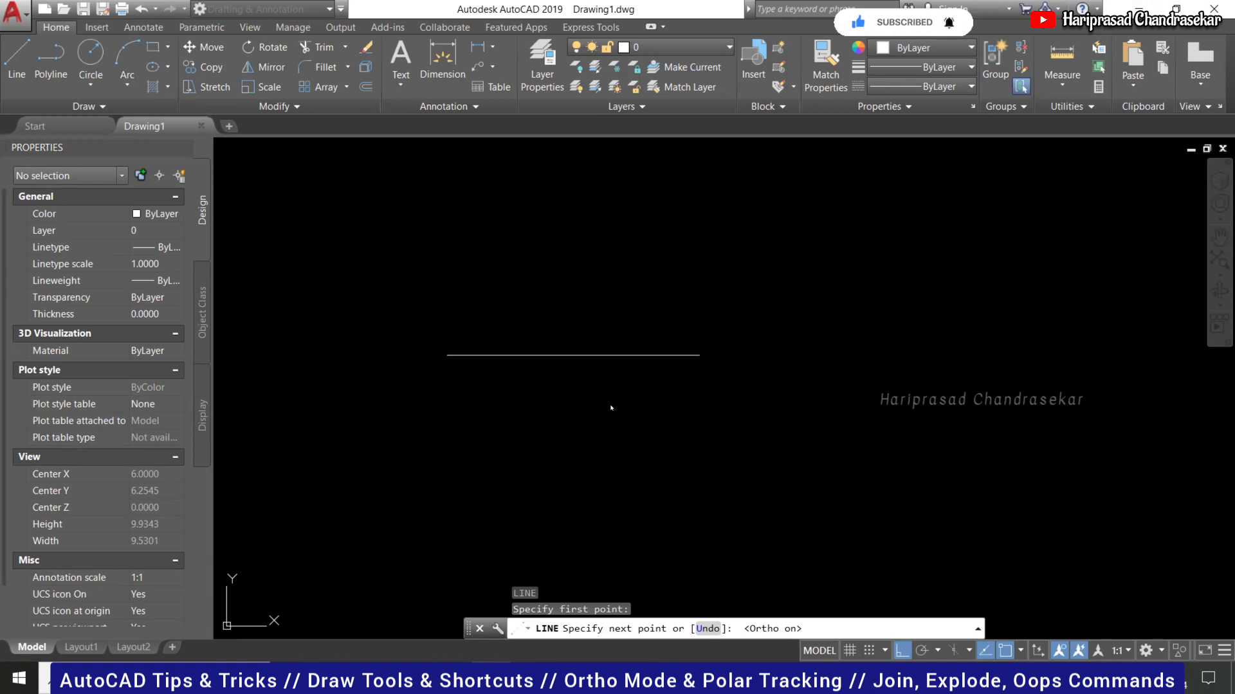
scroll(677, 277, down, 4)
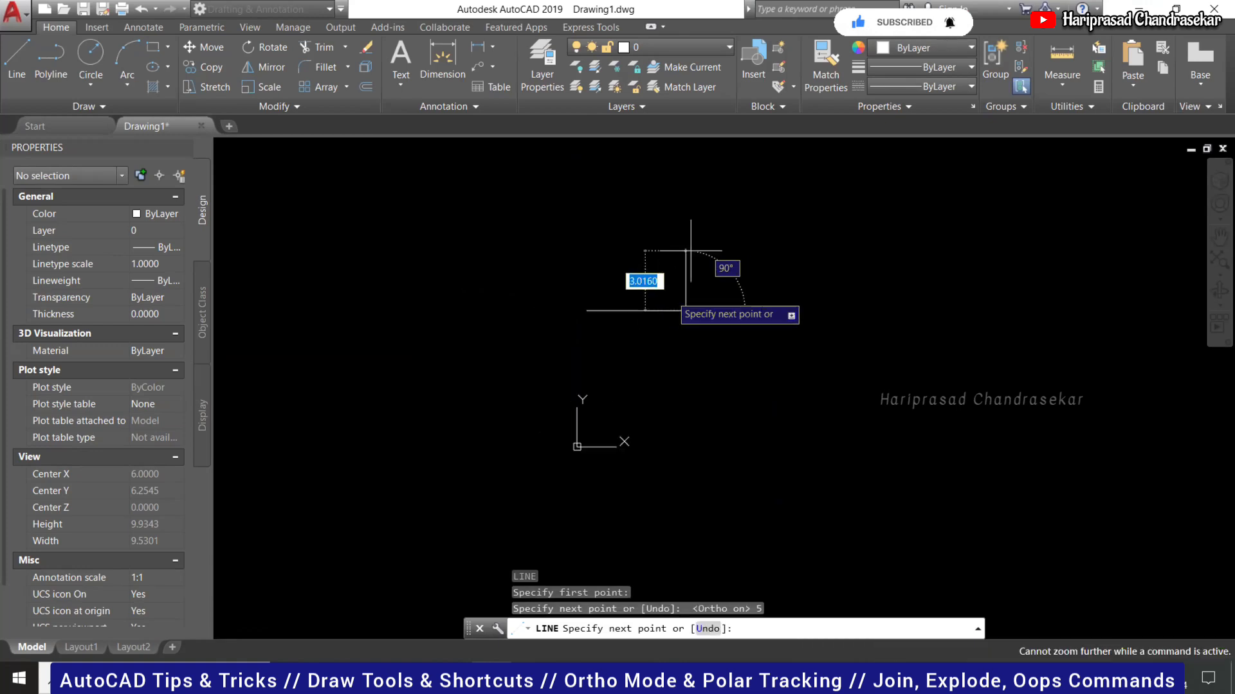
text(10)
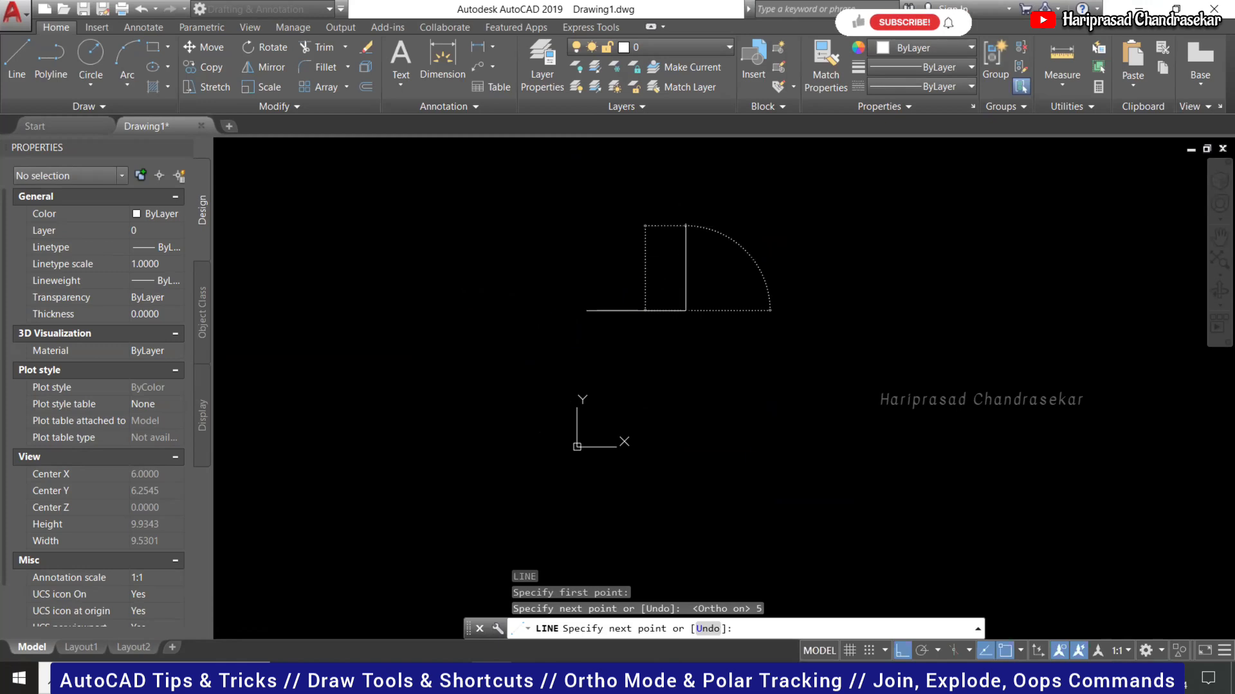
key(Return)
text(c)
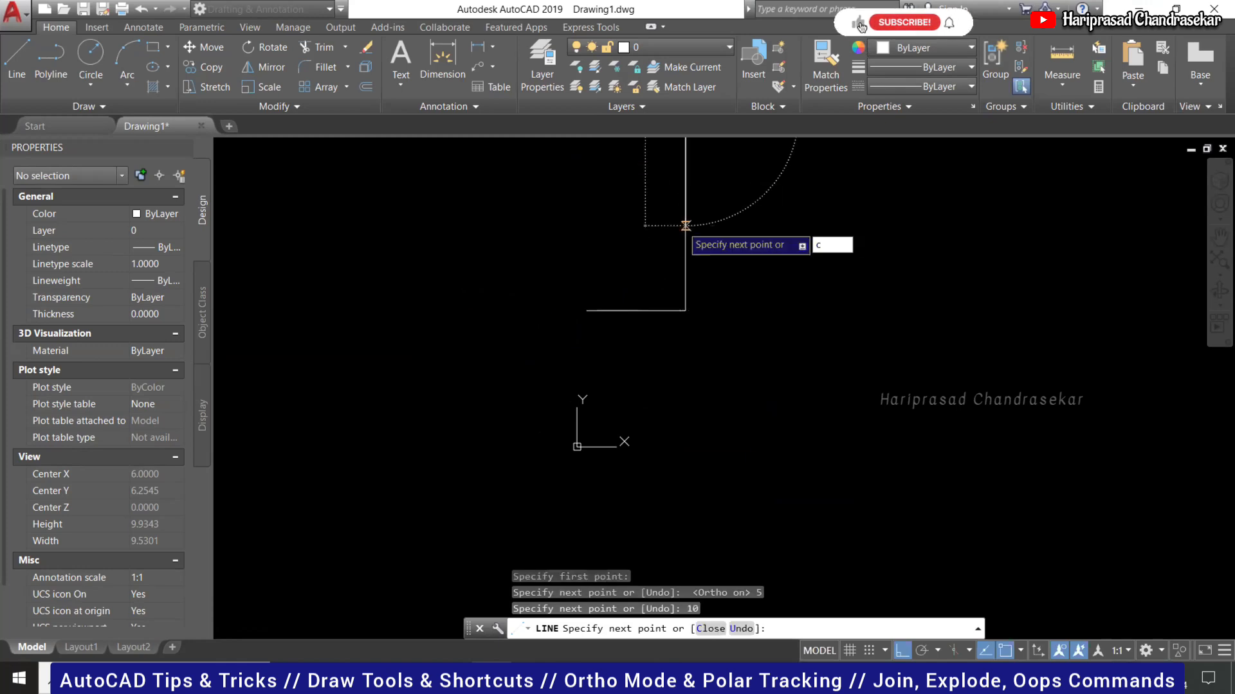
key(Return)
scroll(527, 328, down, 2)
scroll(596, 284, up, 2)
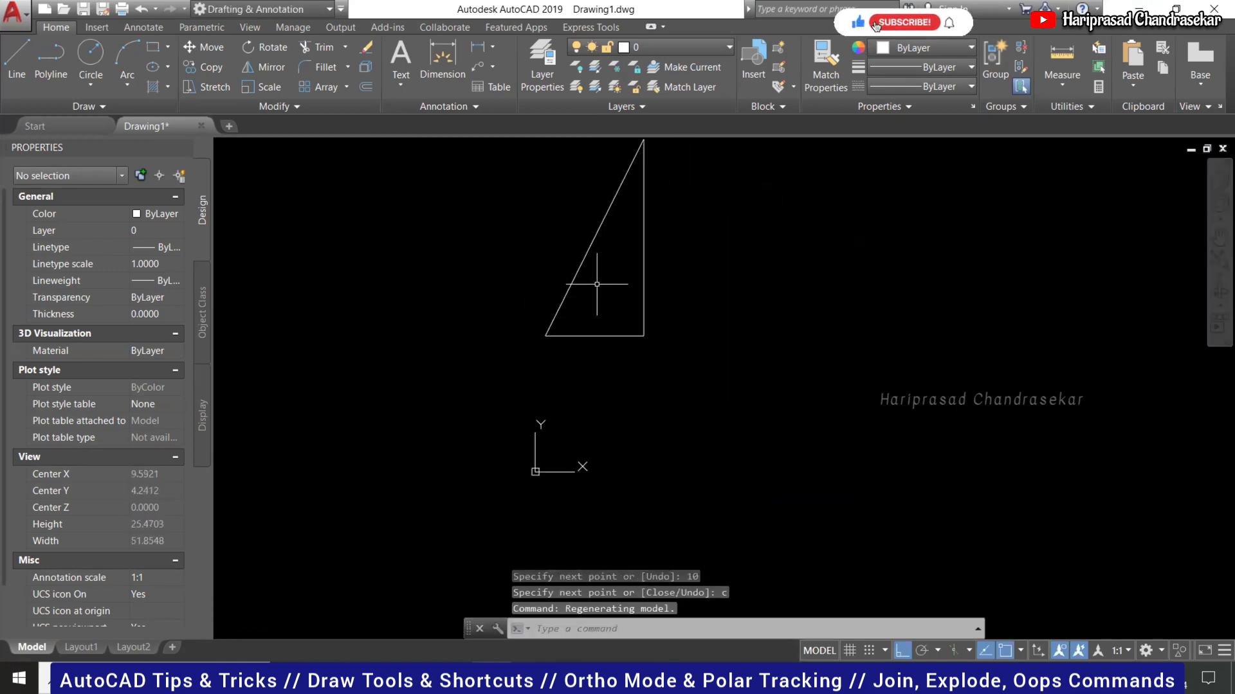
Select the triangle's three sides one by one to check their object type in the properties, and clear the selection.
middle_drag(578, 230, 557, 287)
scroll(557, 286, down, 1)
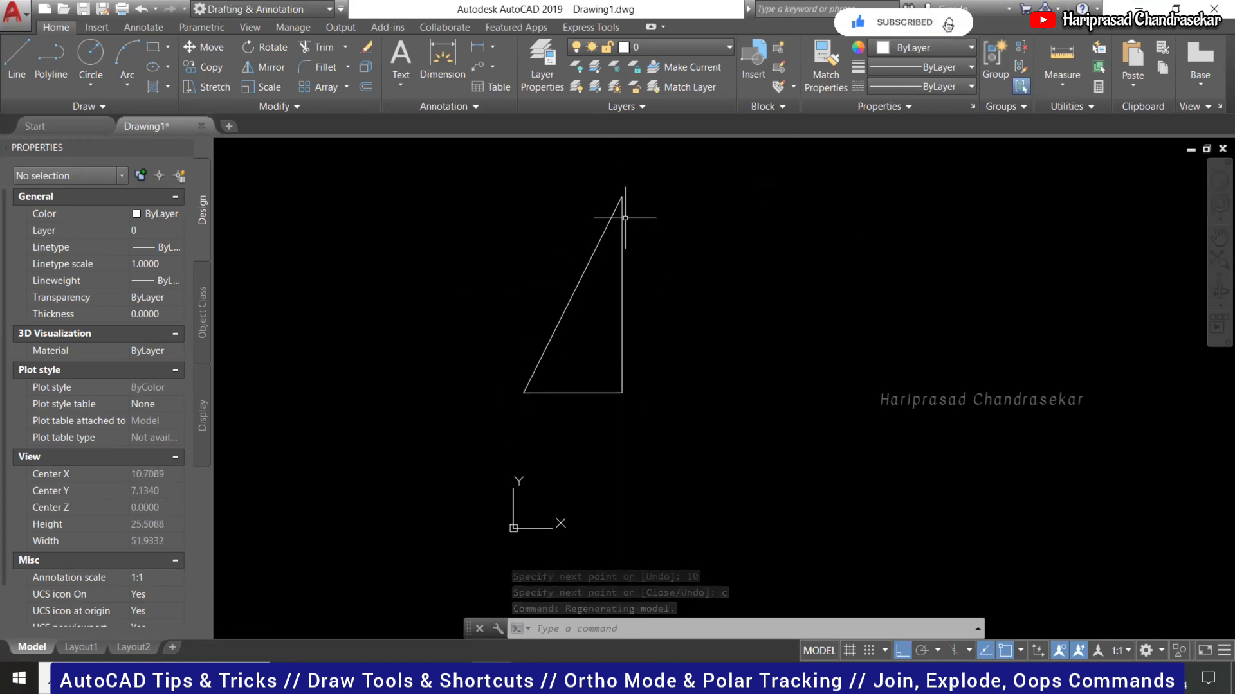
click(595, 254)
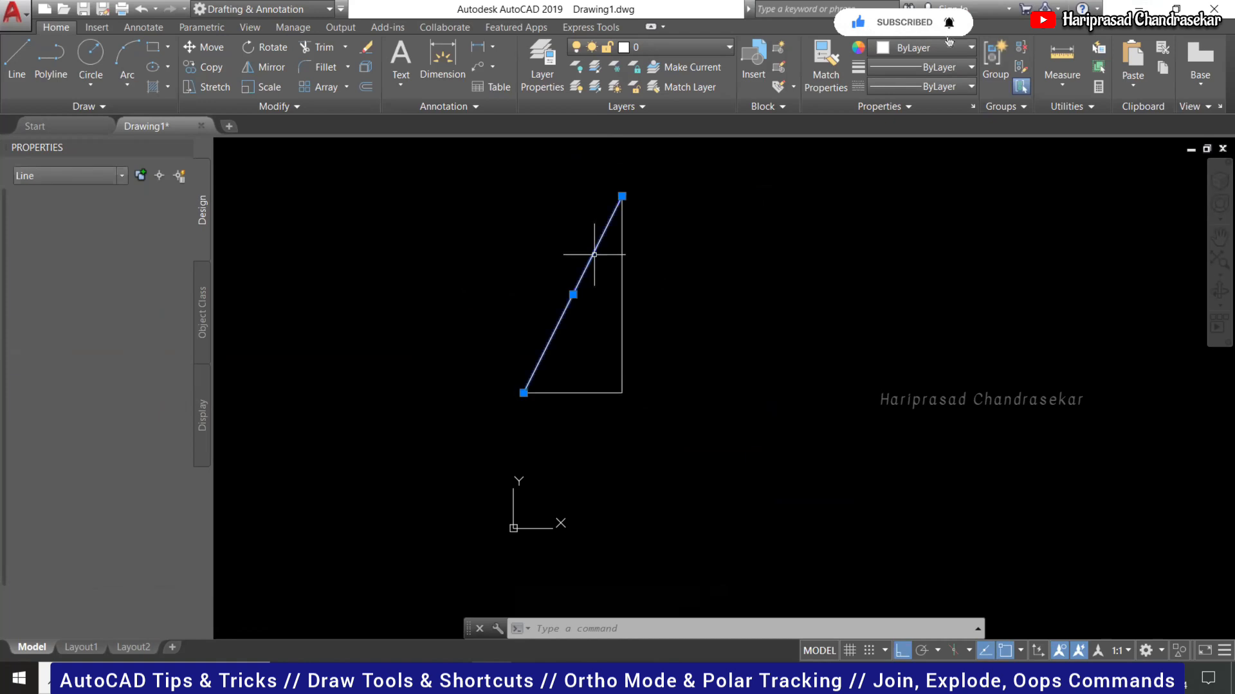
click(622, 282)
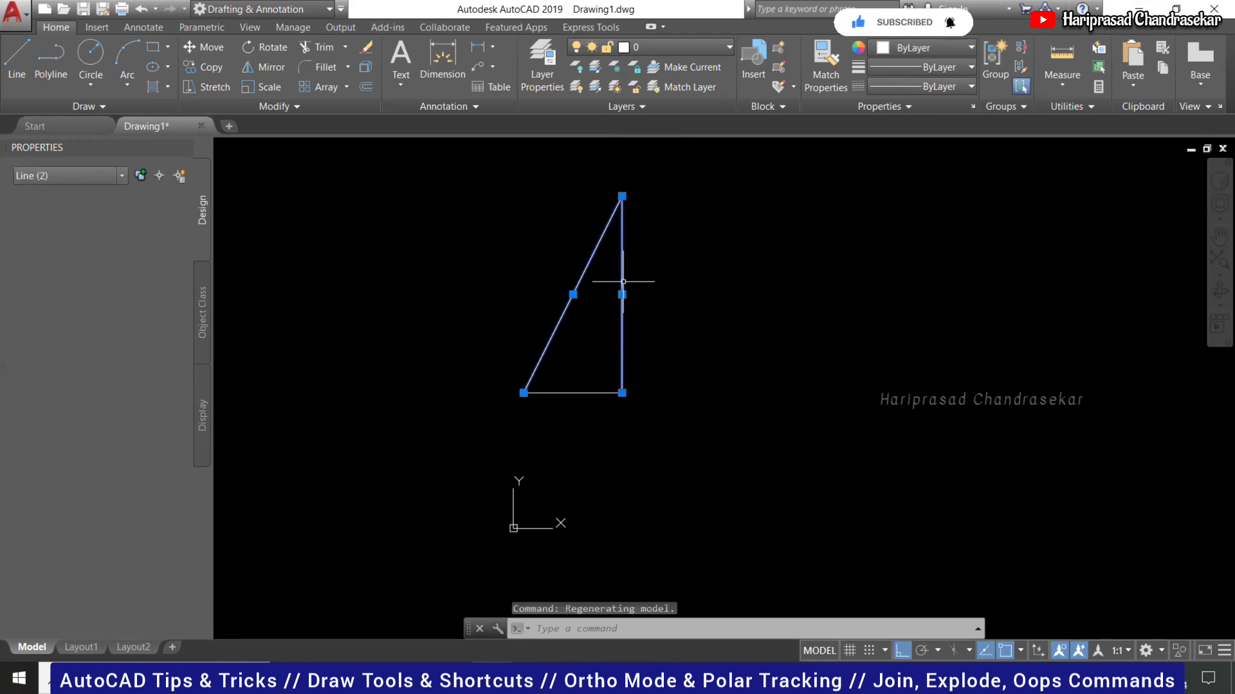
click(583, 393)
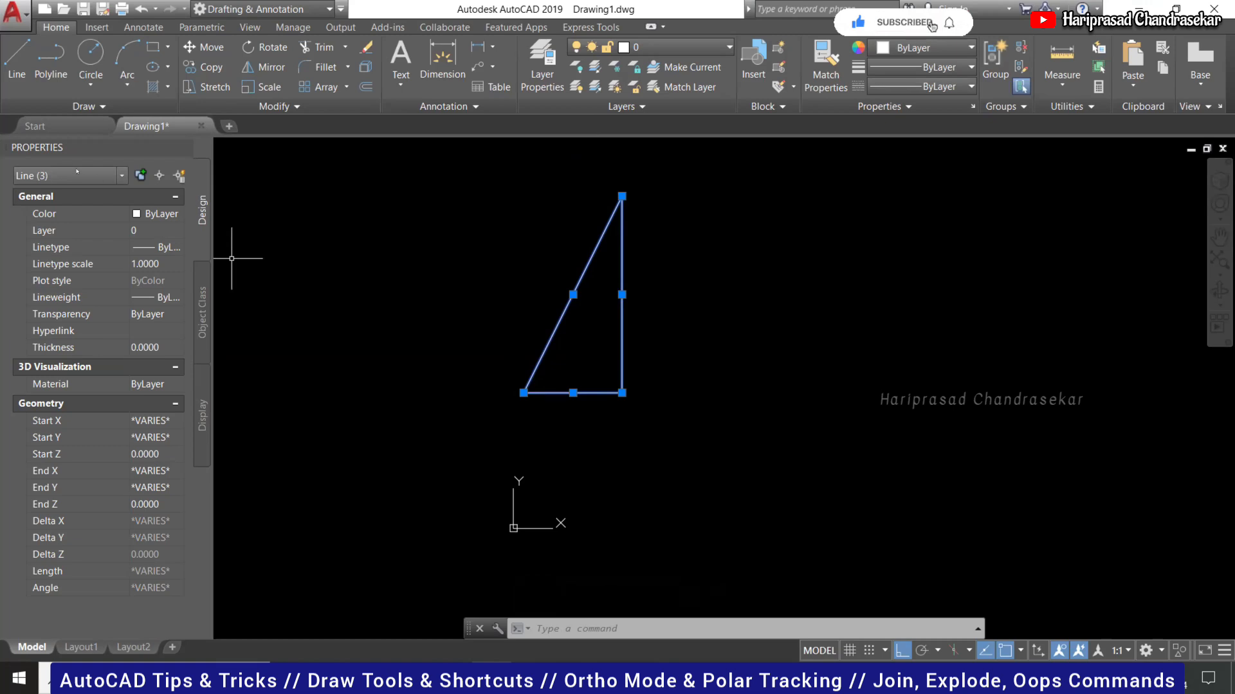
key(Escape)
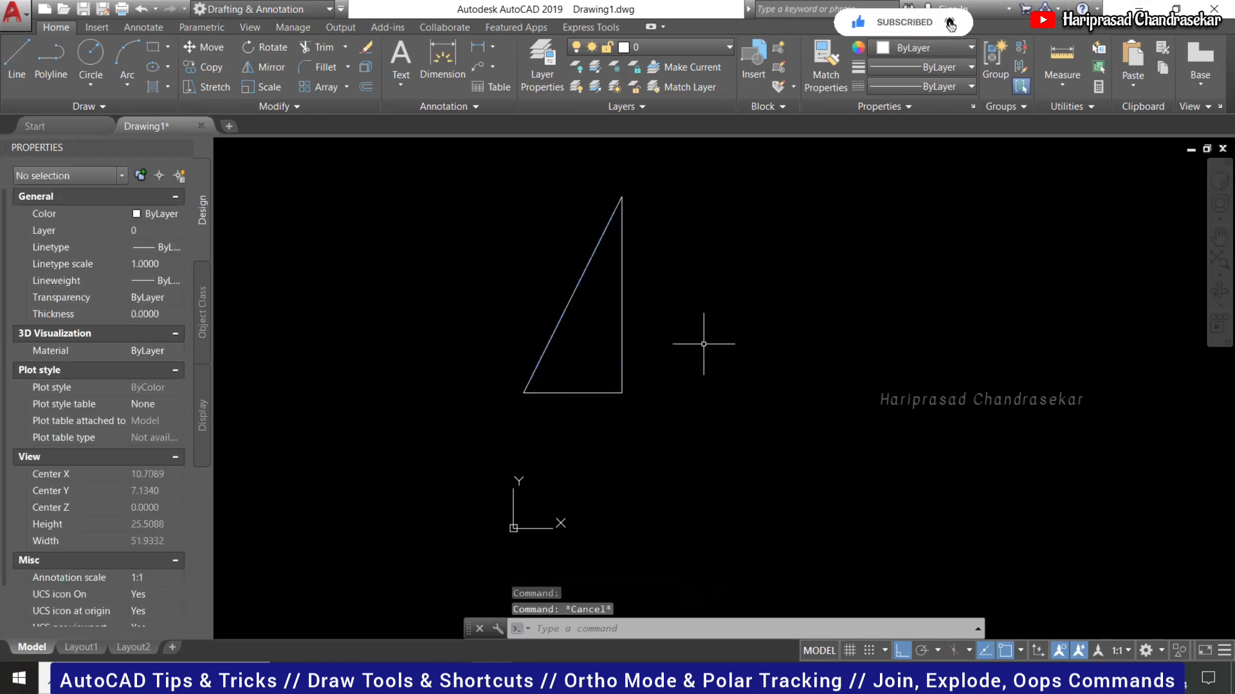
click(703, 344)
click(698, 322)
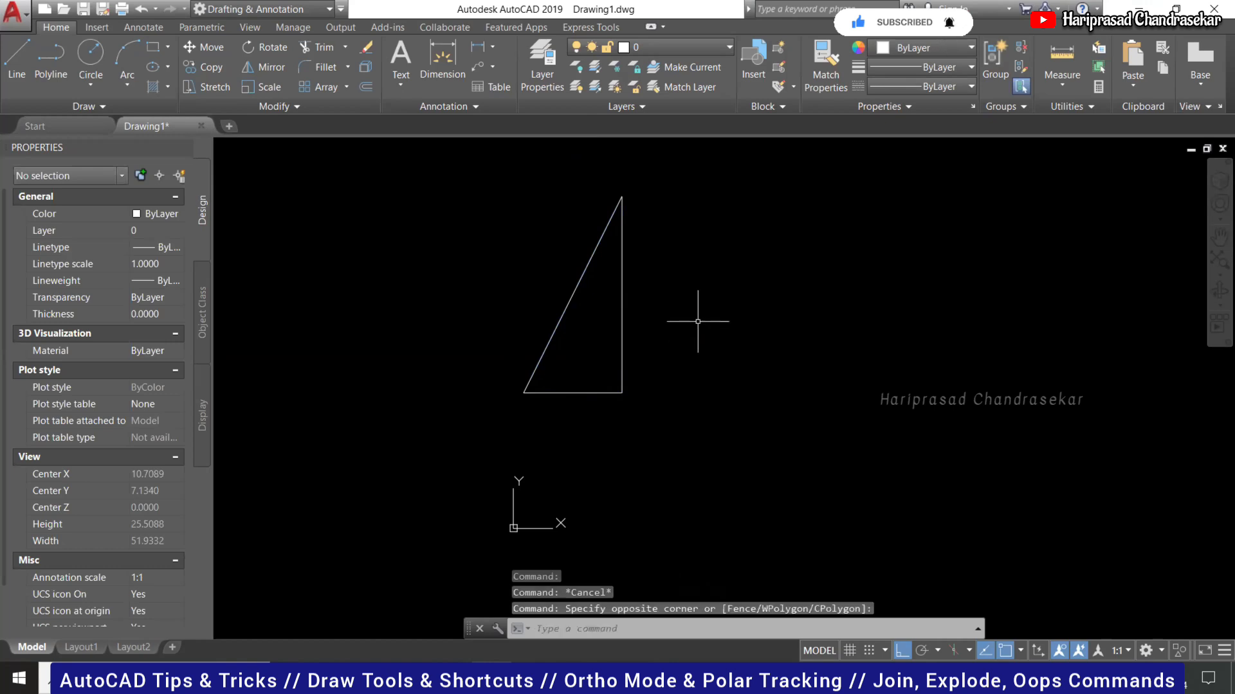
Draw a matching closed triangle as a polyline to the right of the first, 5 units rightward and 10 units upward.
text(pl)
key(Return)
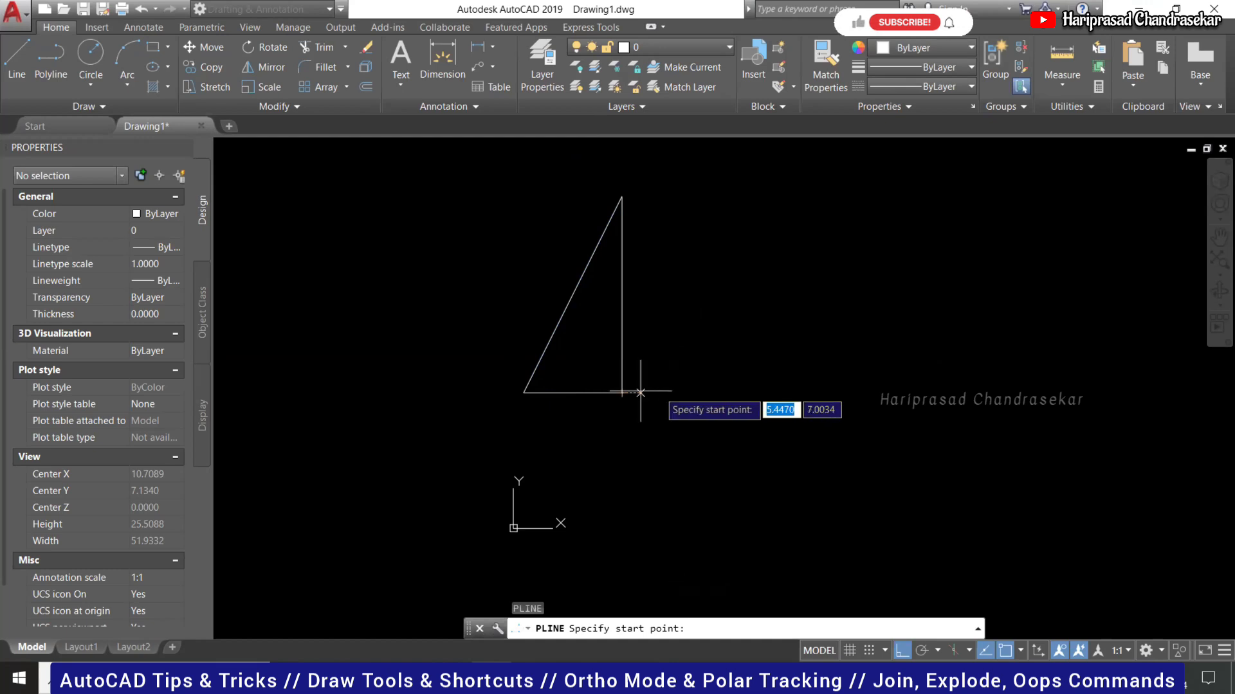
click(703, 391)
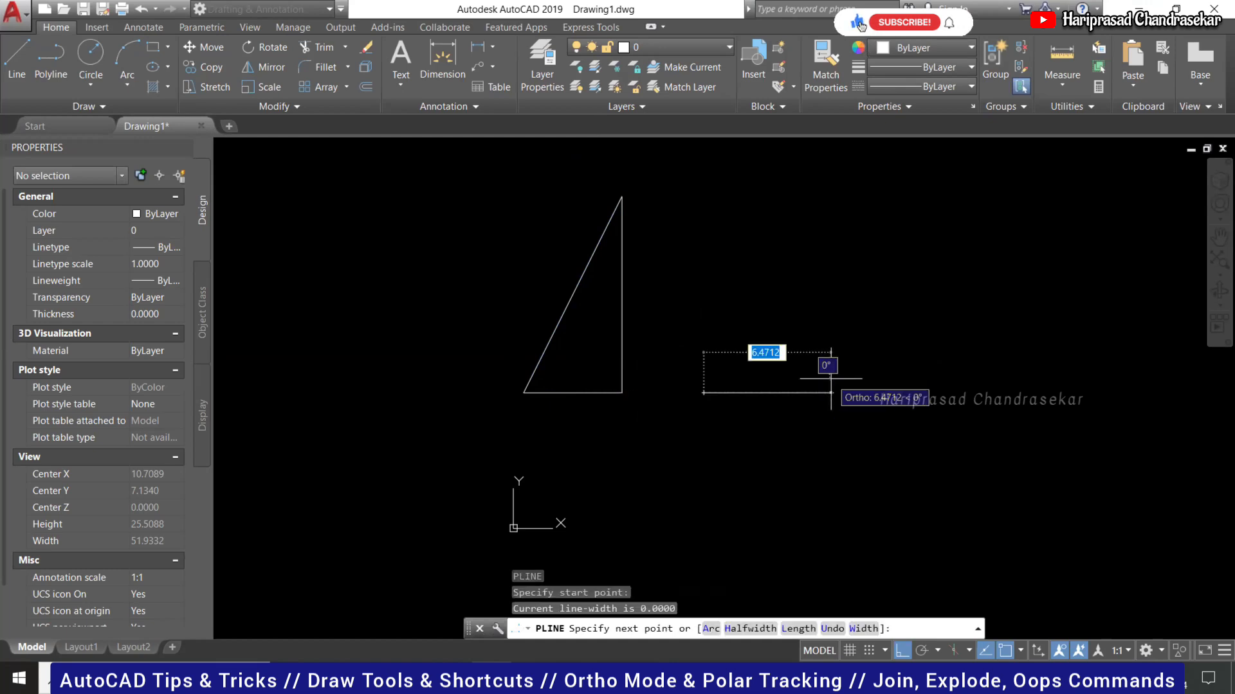
text(5)
key(Return)
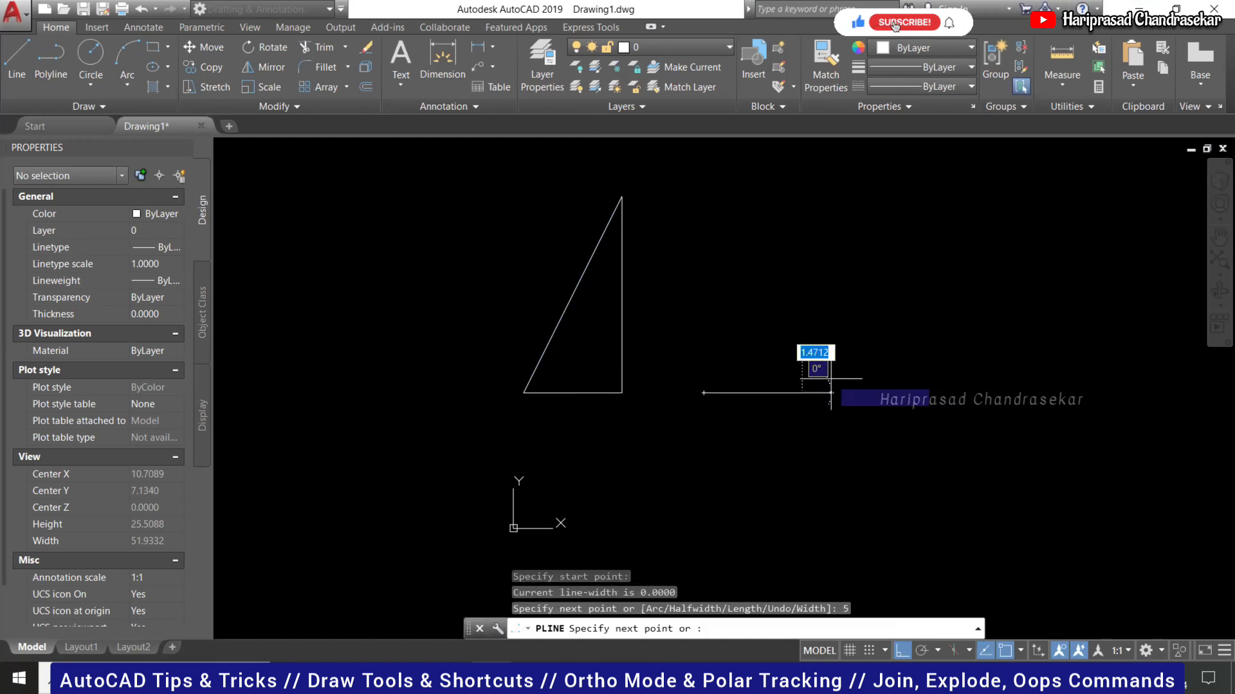
text(10)
key(Return)
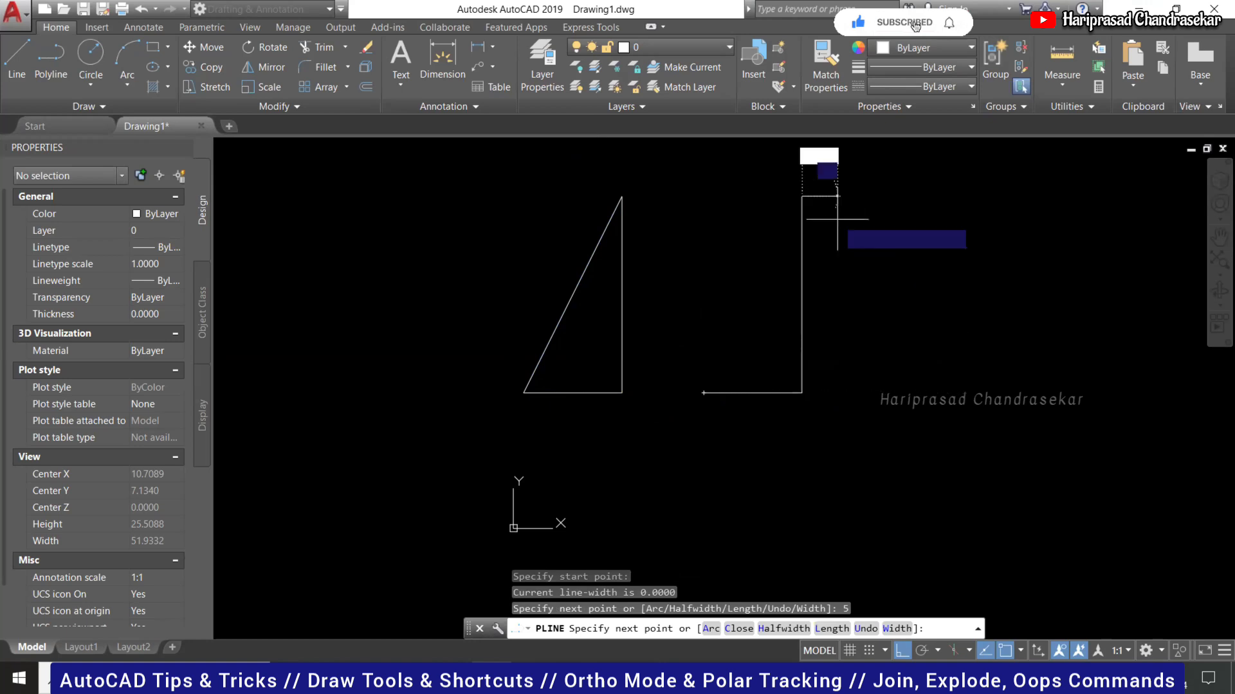
text(c)
key(Return)
key(Escape)
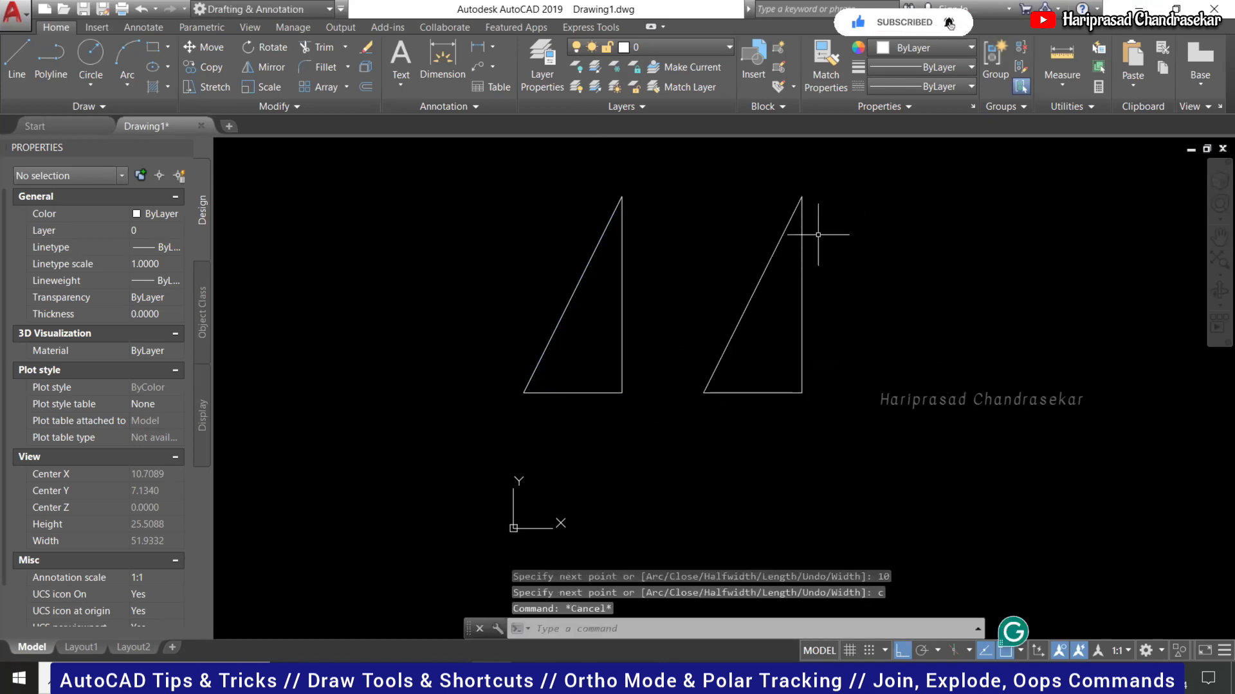
Select the polyline triangle to examine its object type and properties, and clear the selection.
click(778, 248)
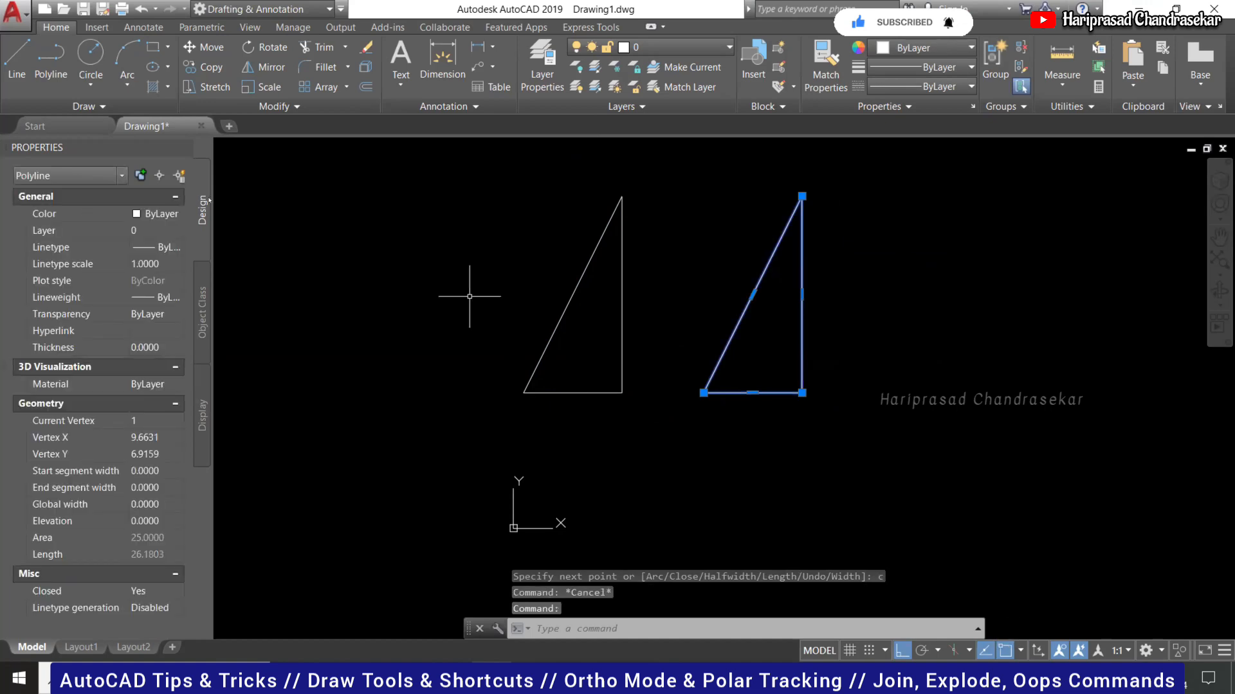
scroll(660, 408, down, 3)
scroll(694, 365, up, 3)
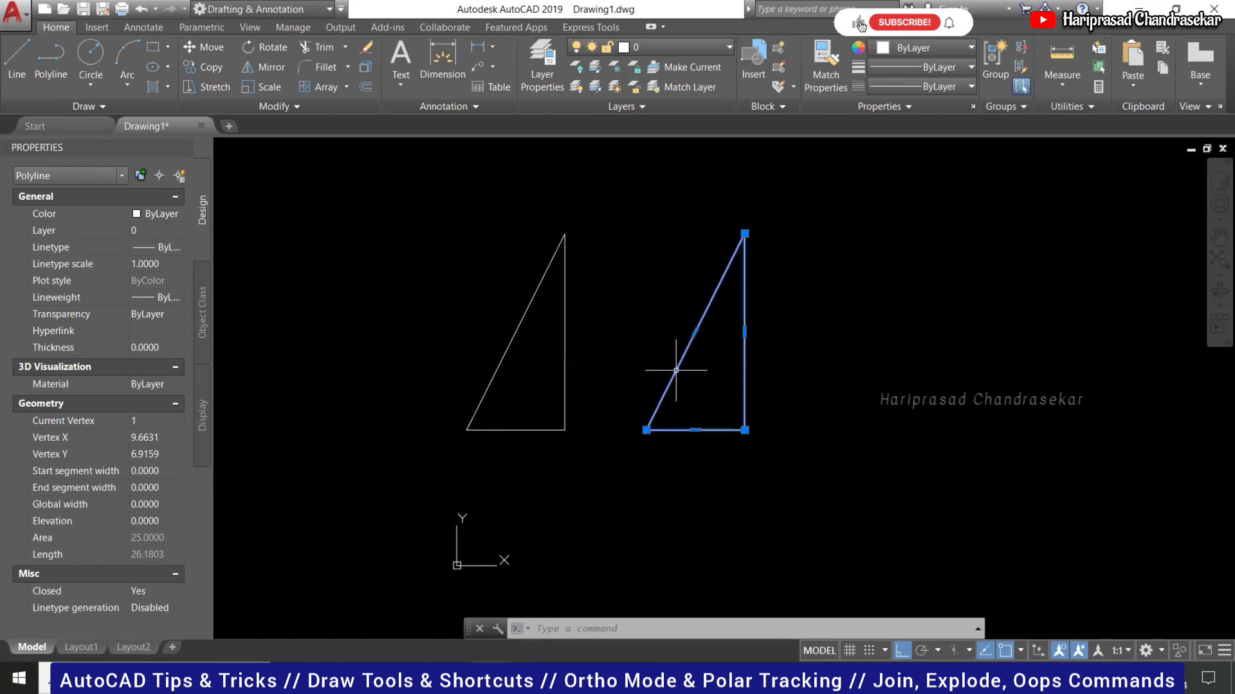
key(Escape)
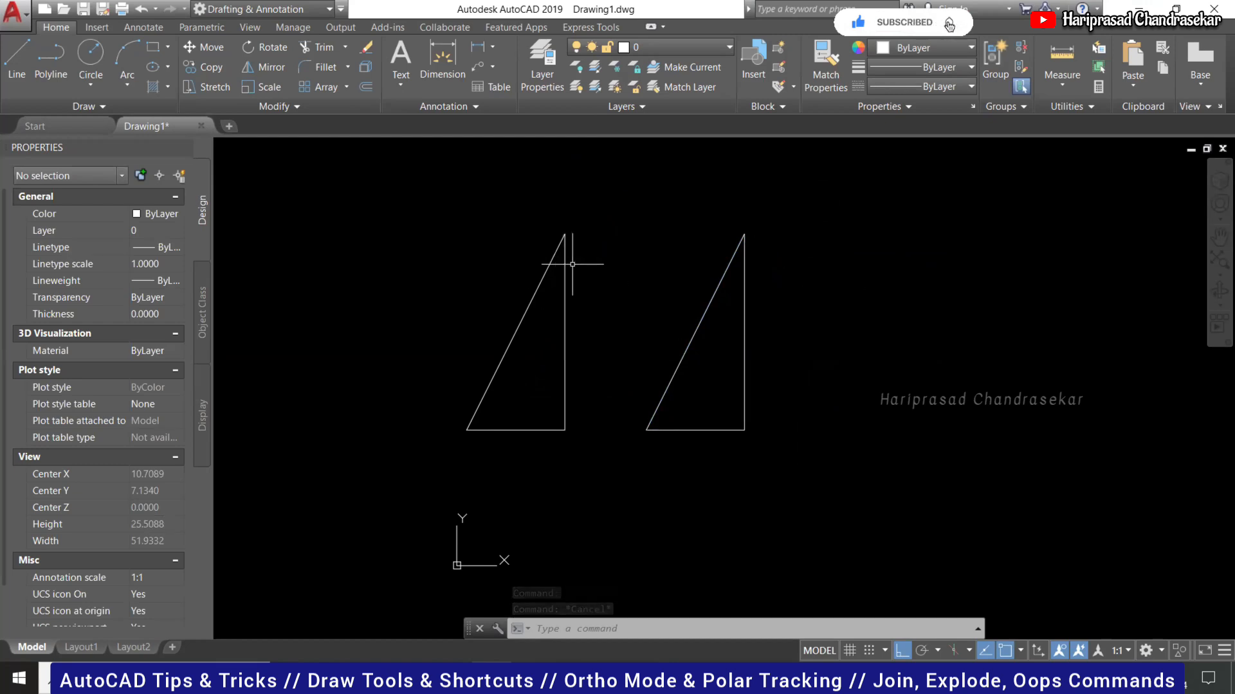
key(Escape)
key(Escape)
key(Escape)
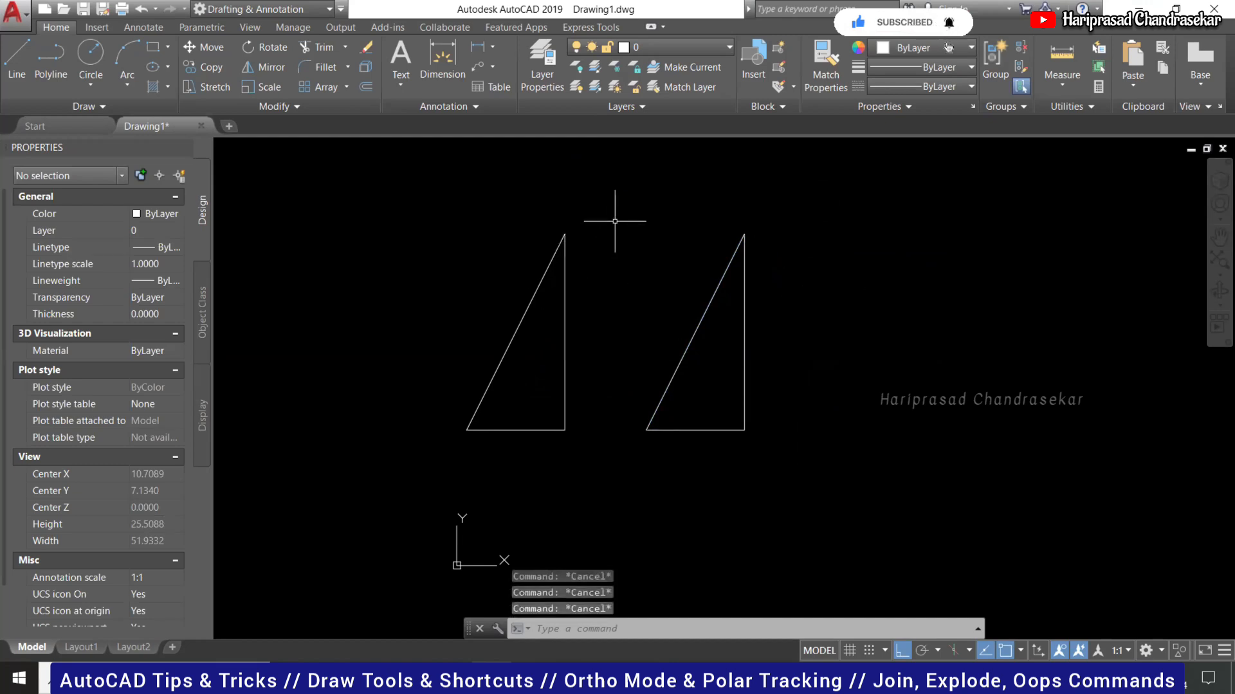
Join the three lines of the left-hand triangle into one object and select it to check its type.
click(617, 196)
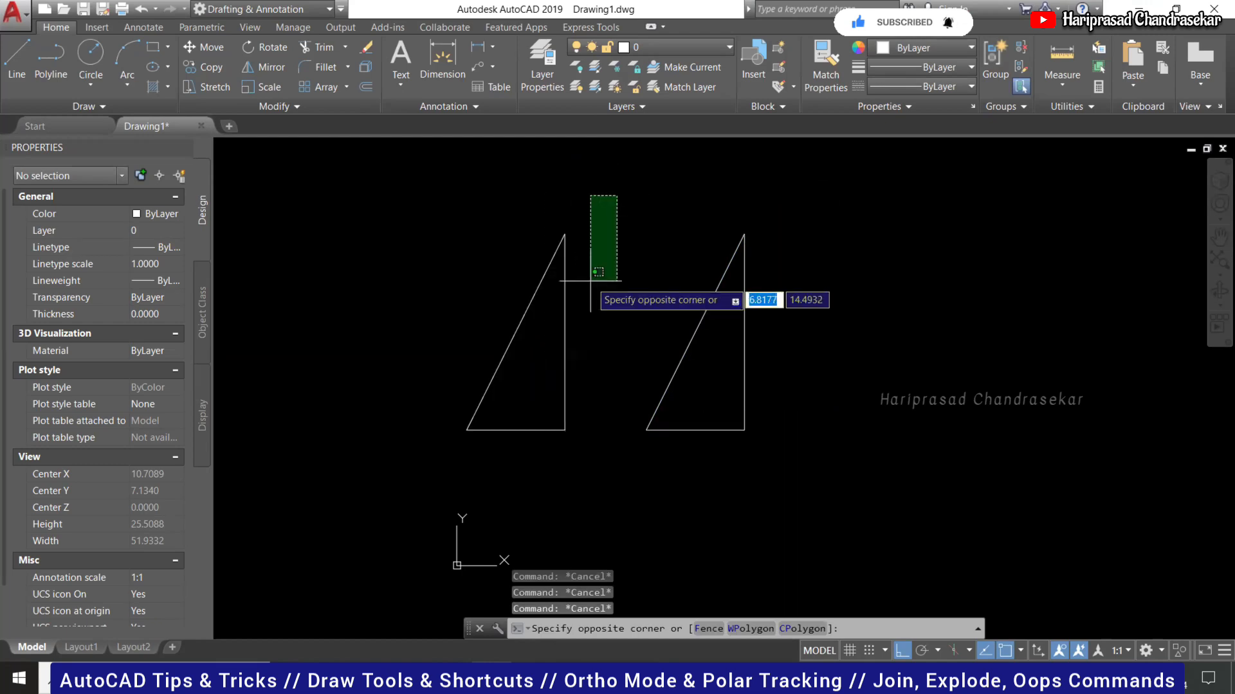
click(431, 451)
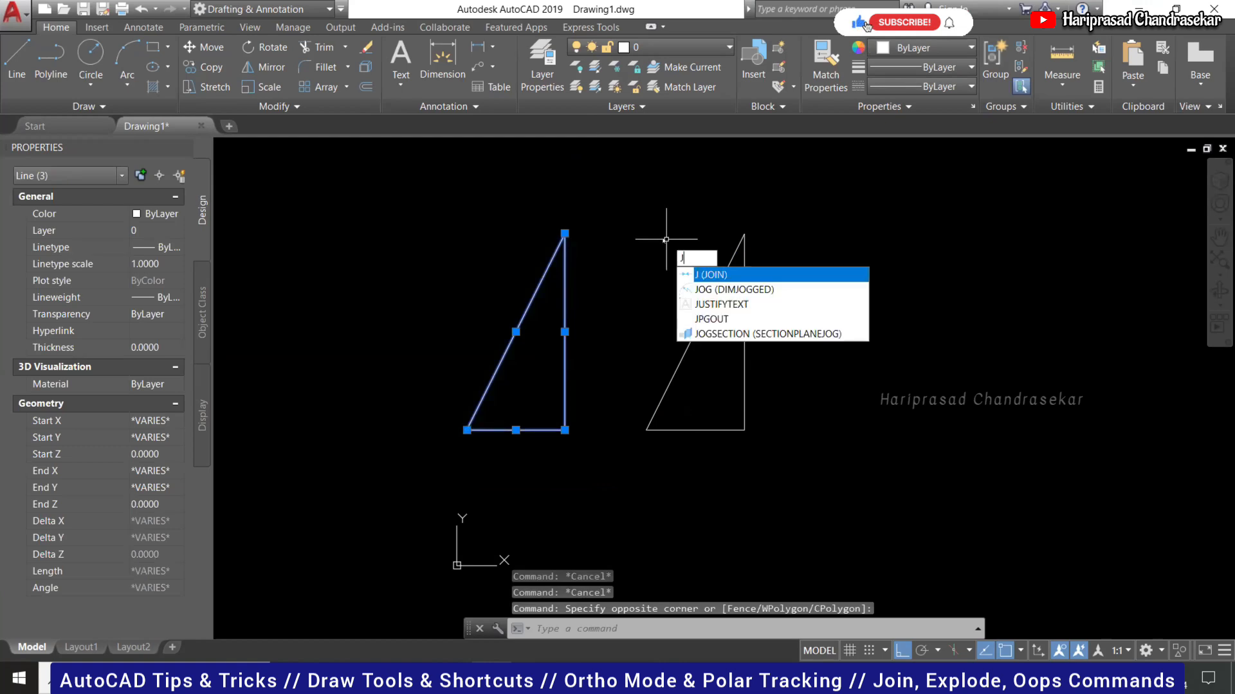
key(Return)
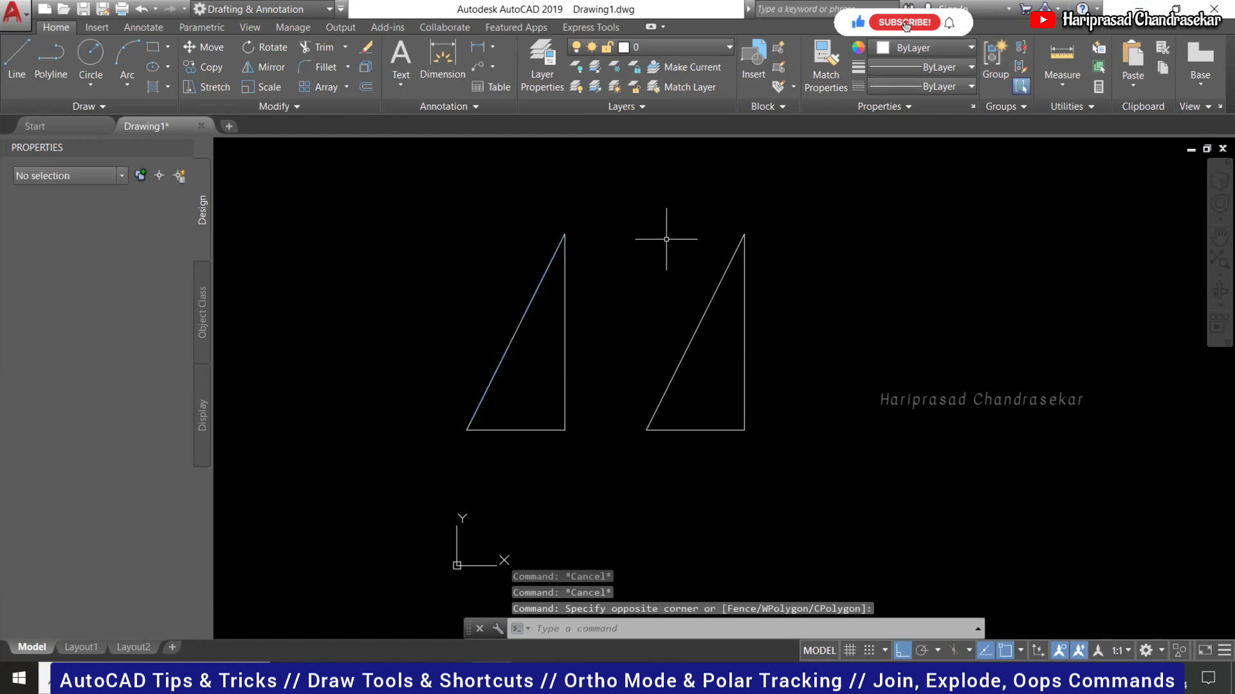
click(520, 321)
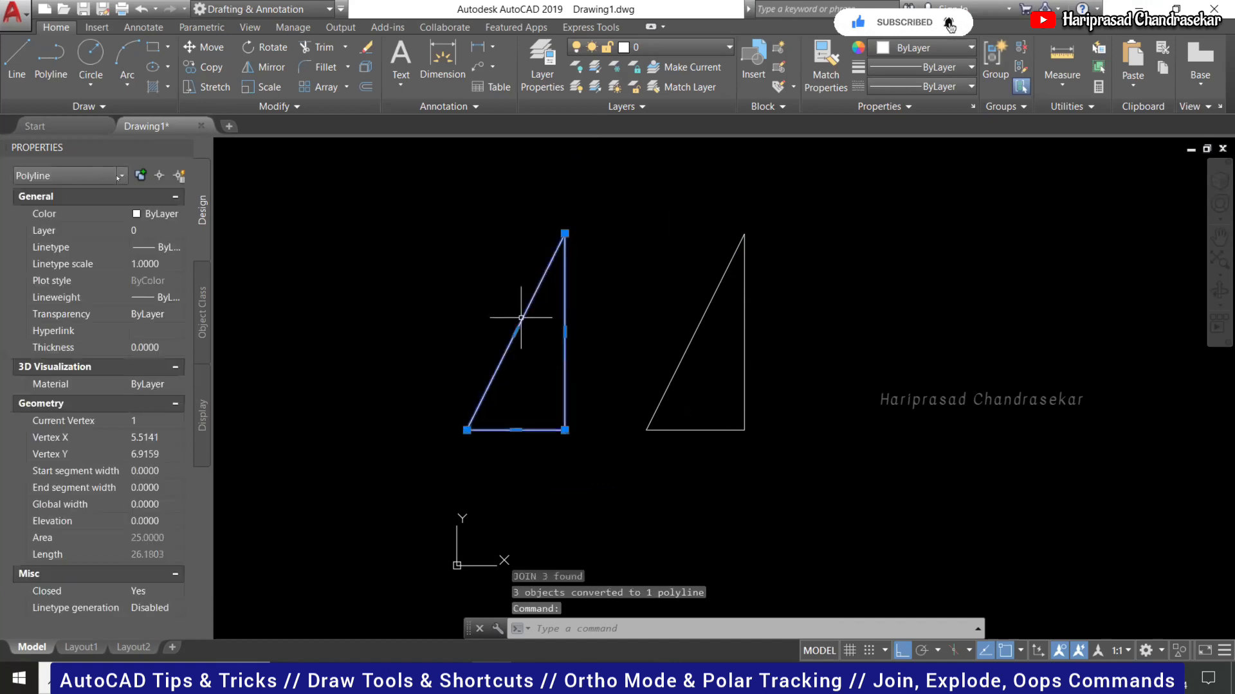
key(Escape)
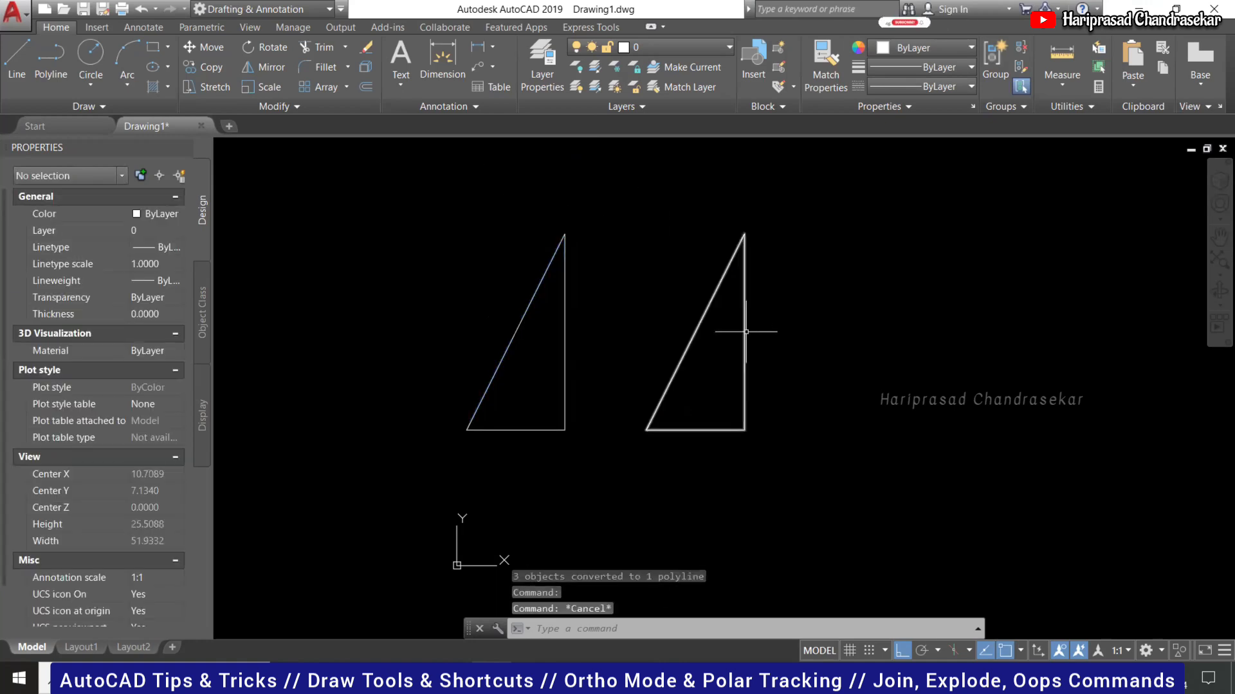
Explode the right-hand polyline triangle into separate lines and window-select them to check their type.
click(714, 297)
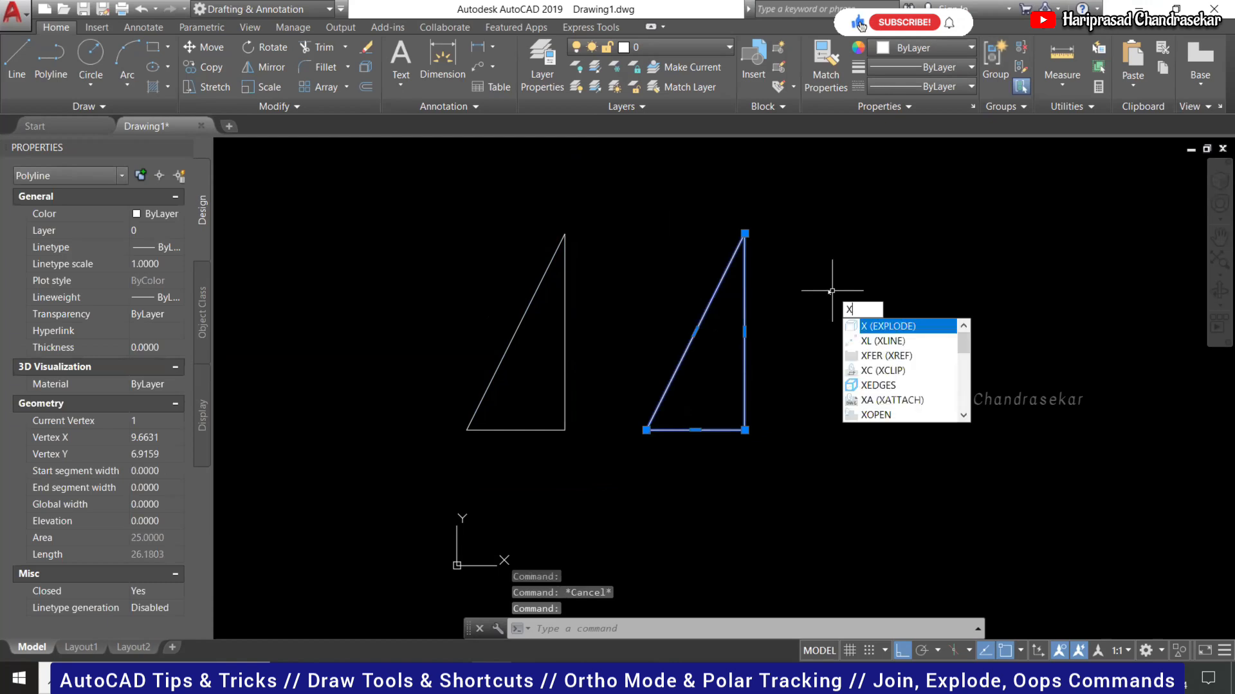
key(Return)
click(826, 226)
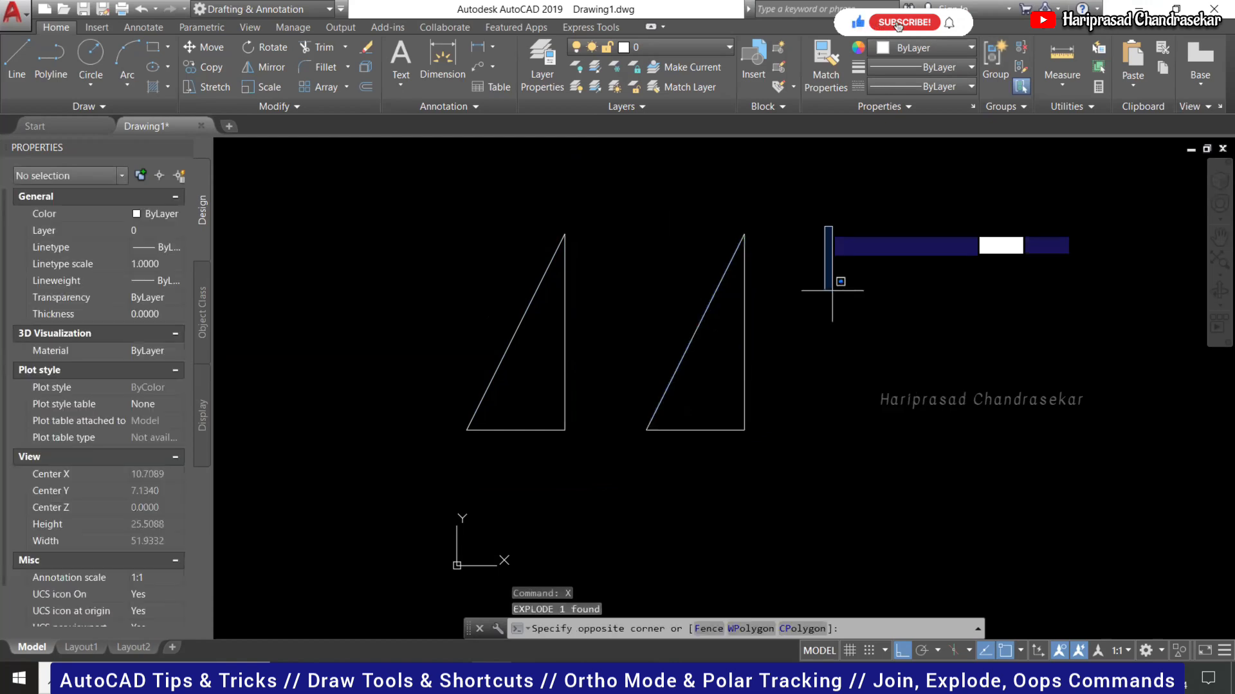
click(644, 446)
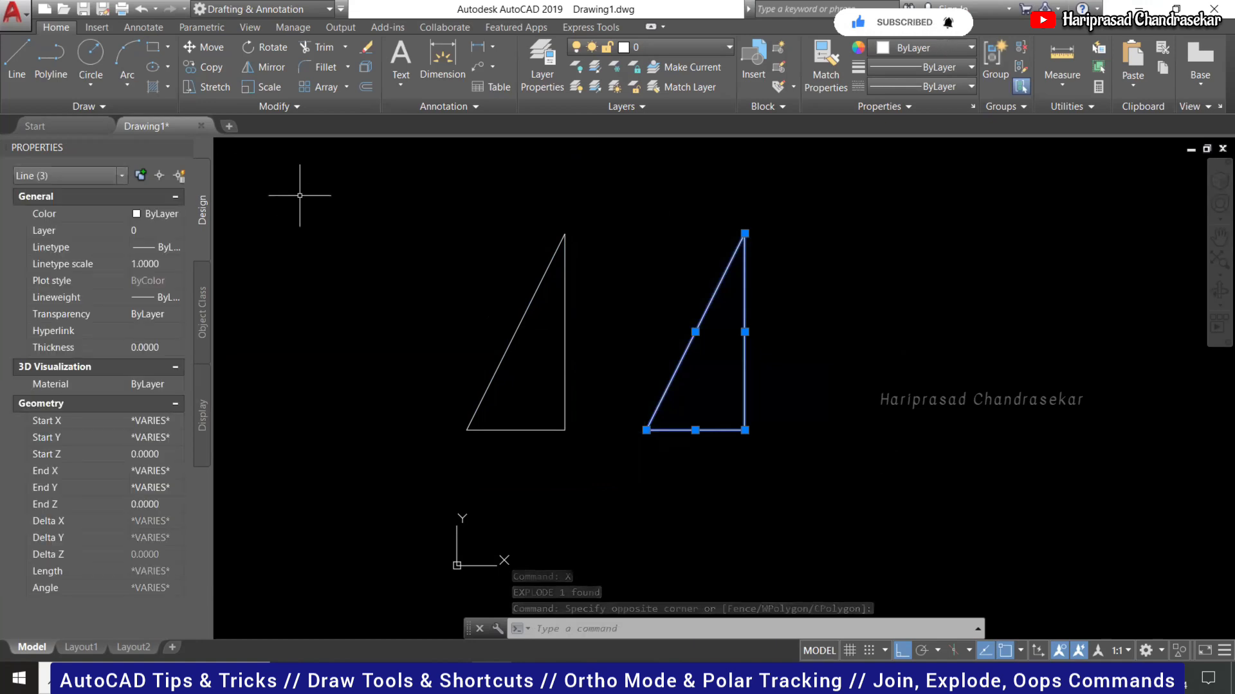
key(Escape)
key(Escape)
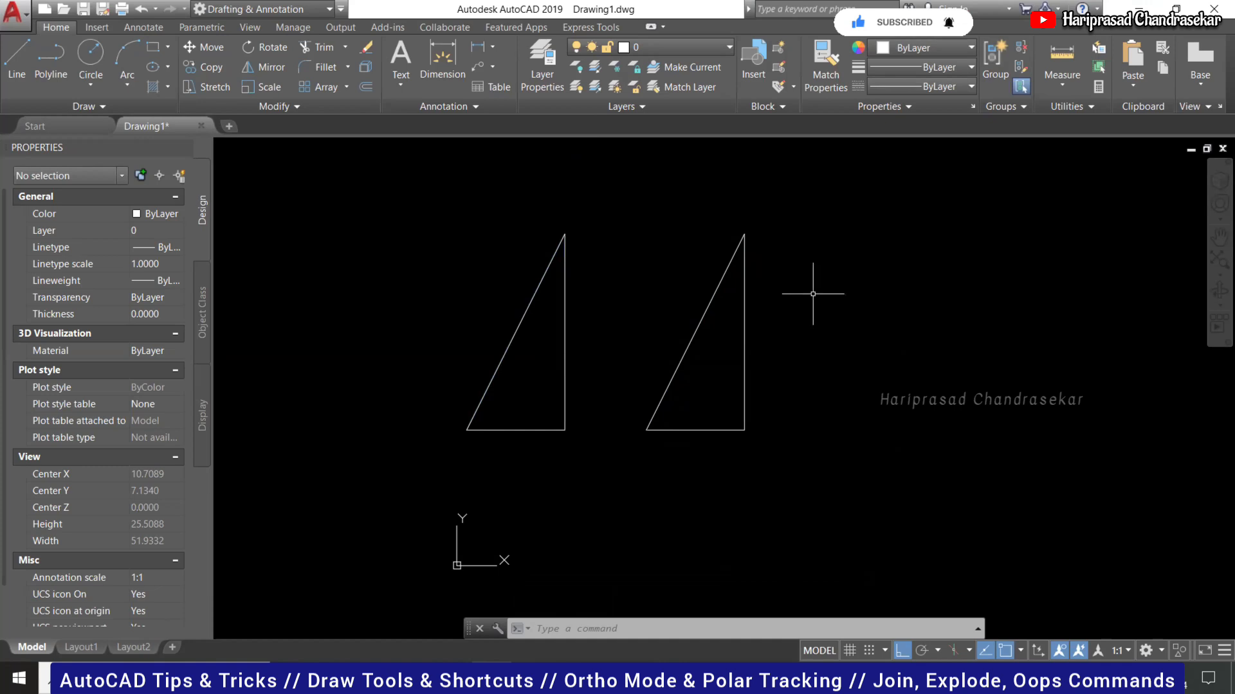
Compare the sloping side of the exploded triangle with the joined triangle by selecting each and clearing the selection.
click(706, 311)
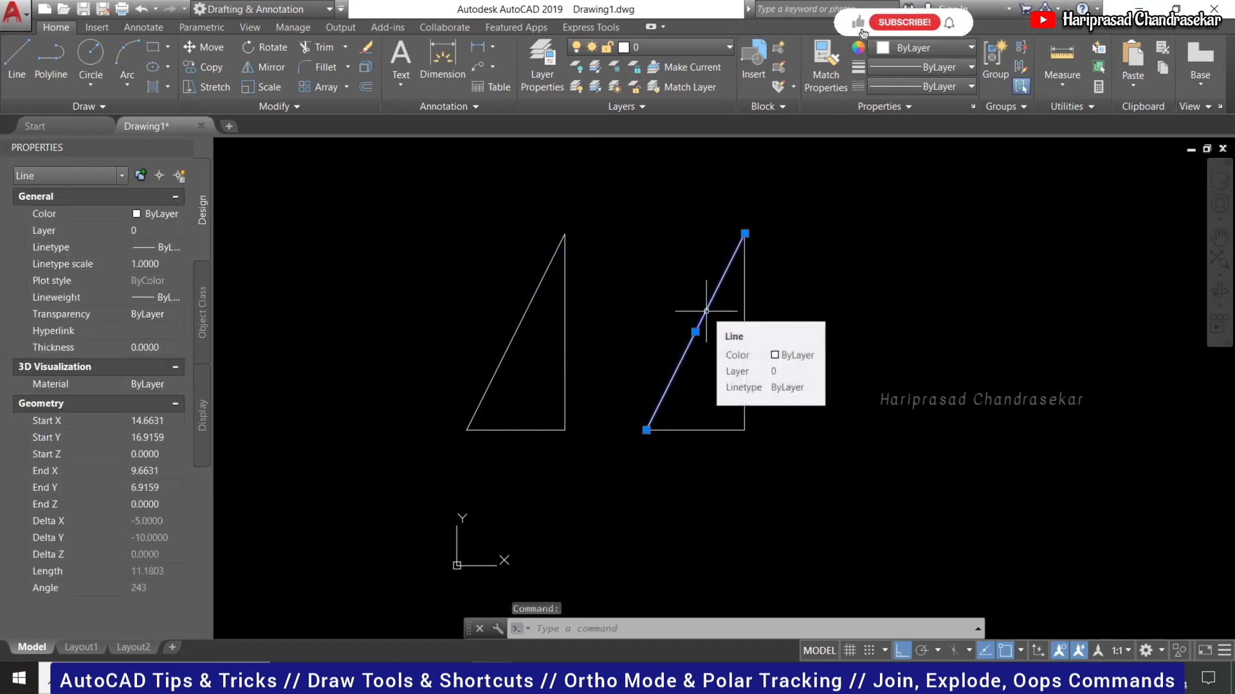
key(Escape)
key(Escape)
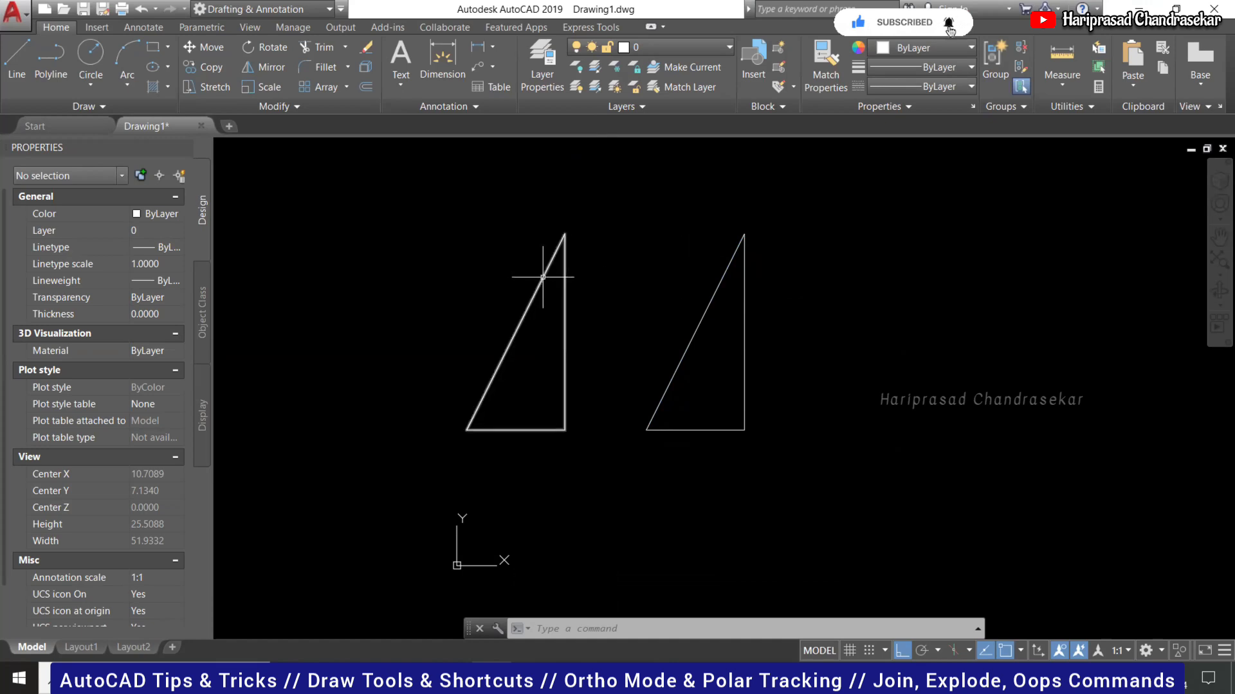
click(561, 265)
key(Escape)
key(Escape)
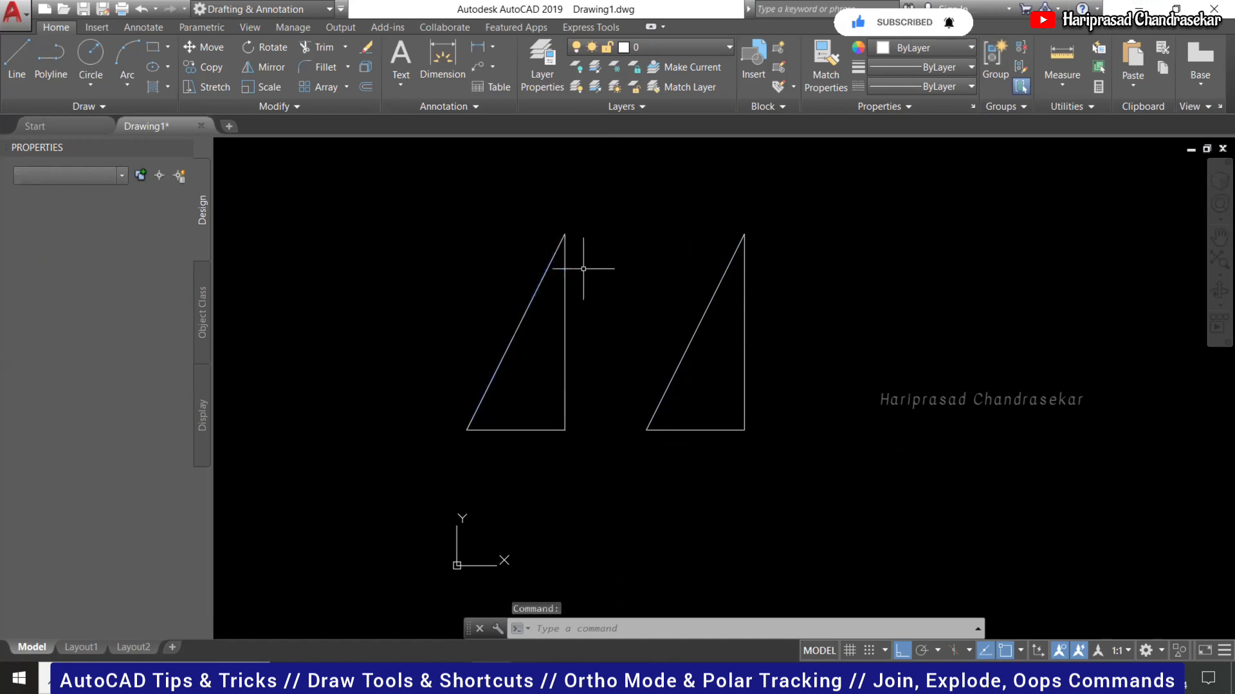
Start a polyline in the empty area beside the two triangles and draw its first horizontal segment 5 units long toward the right.
text(pl)
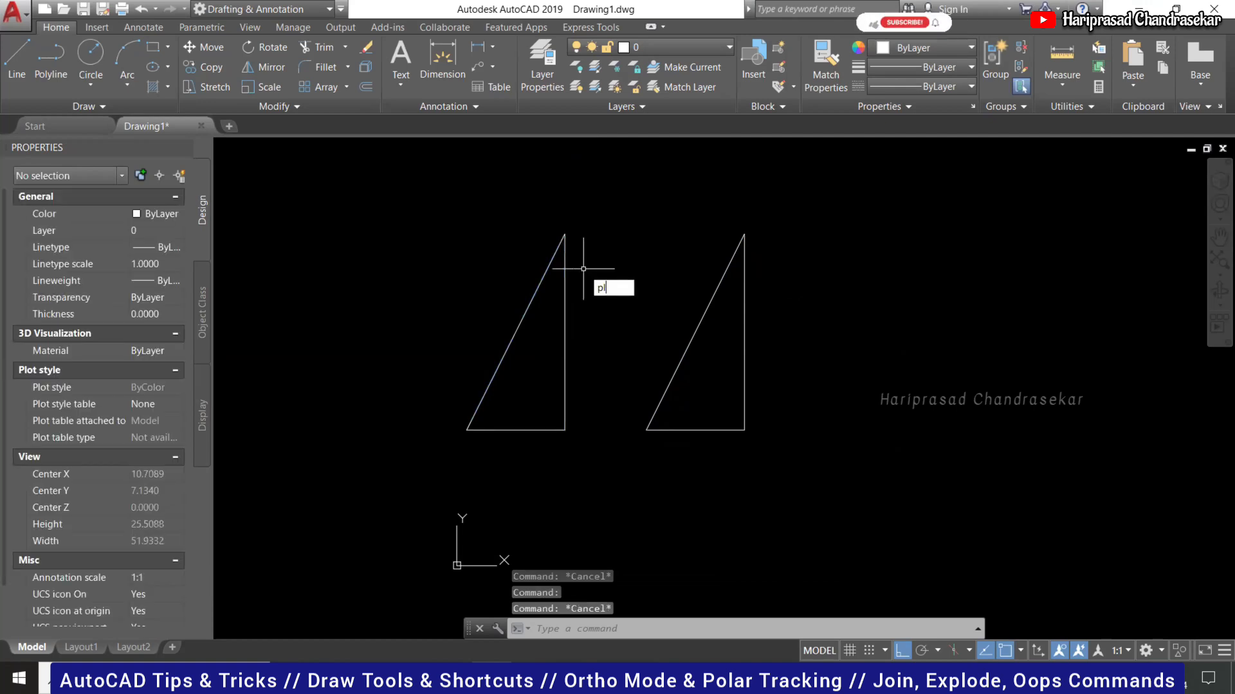
key(Return)
scroll(512, 348, down, 2)
scroll(755, 321, up, 2)
click(768, 317)
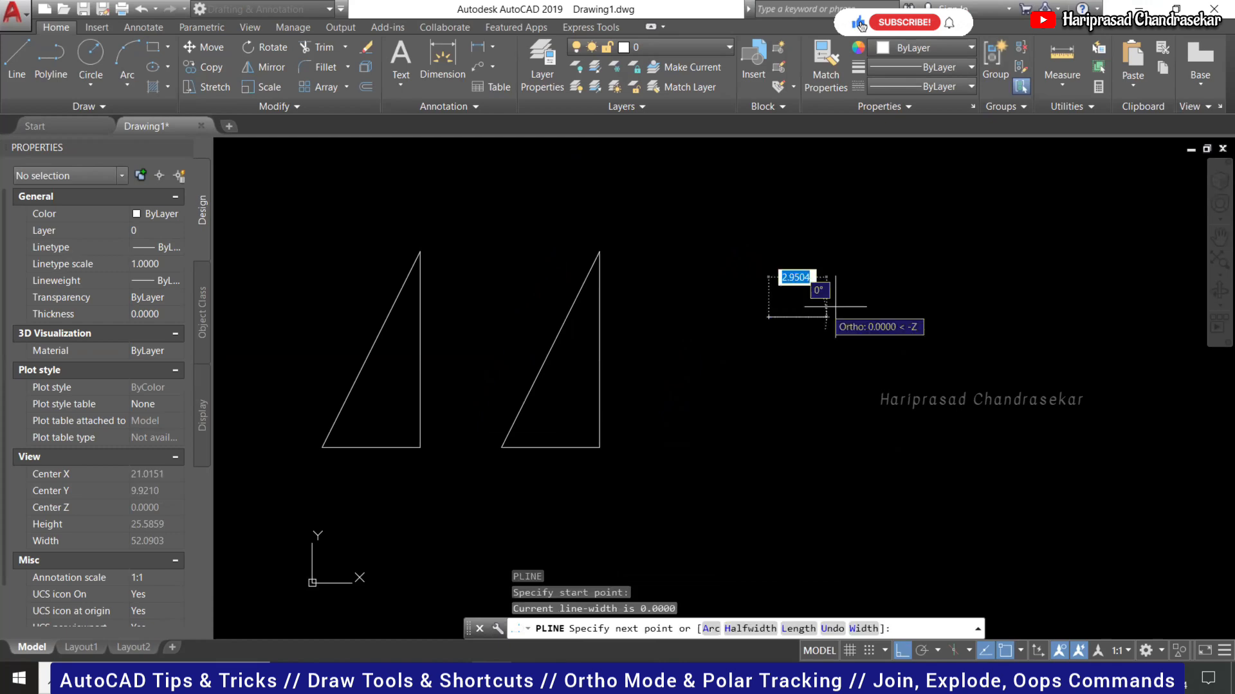
text(5)
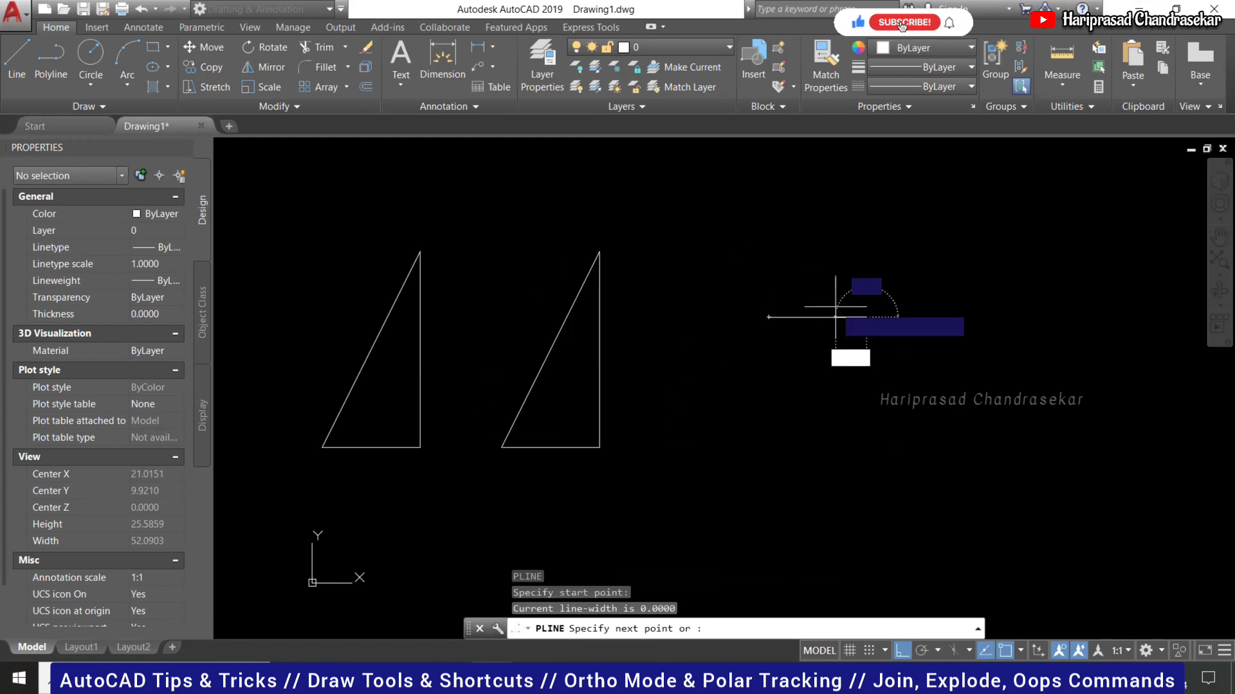
key(Return)
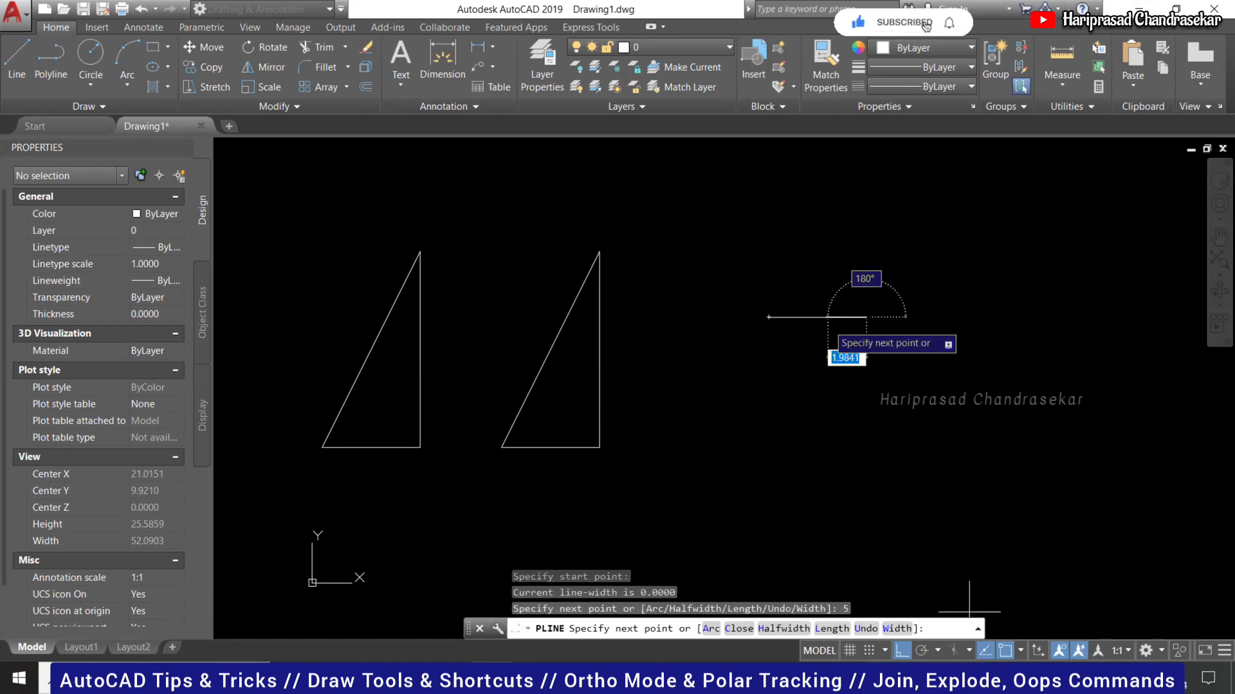
Switch Ortho off and turn on polar tracking with the 30, 60, 90, 120 degree increments.
key(F8)
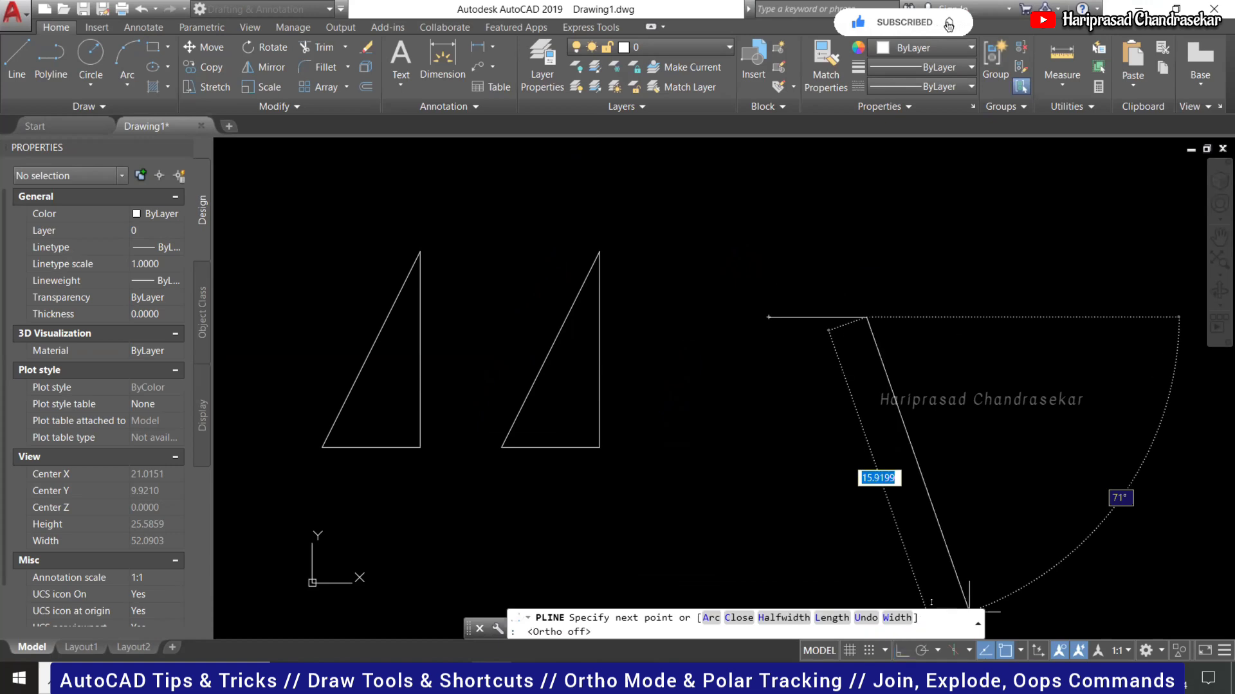
click(923, 647)
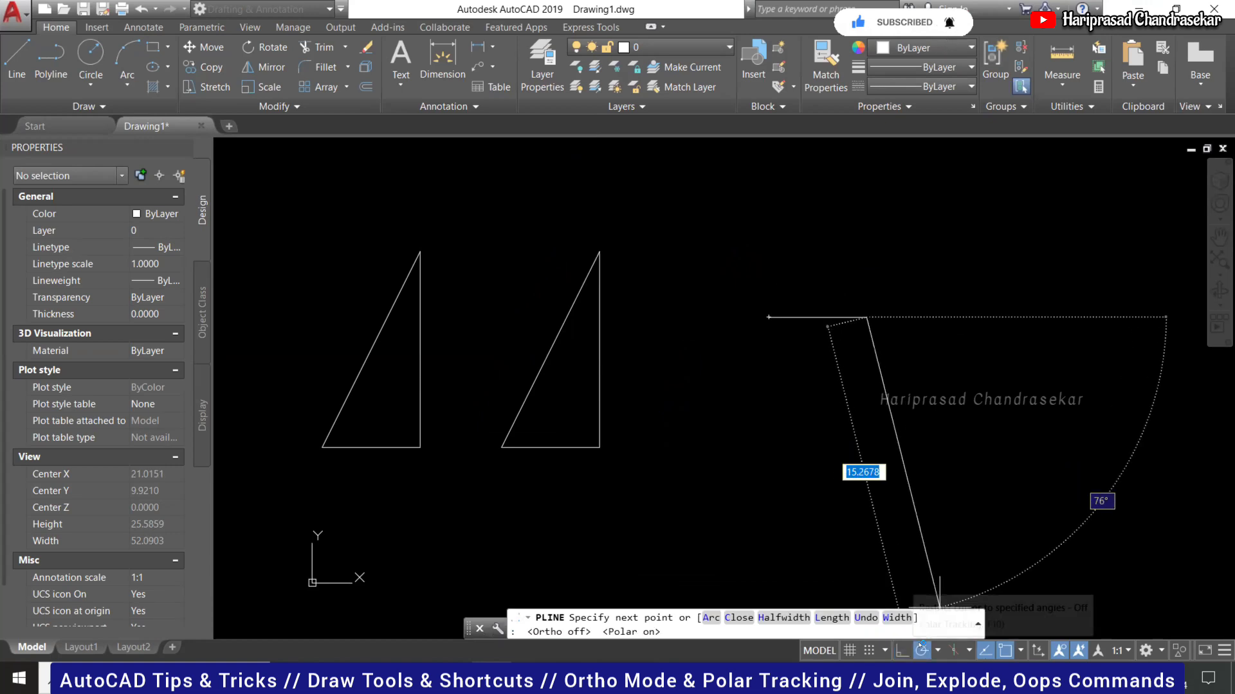
click(937, 649)
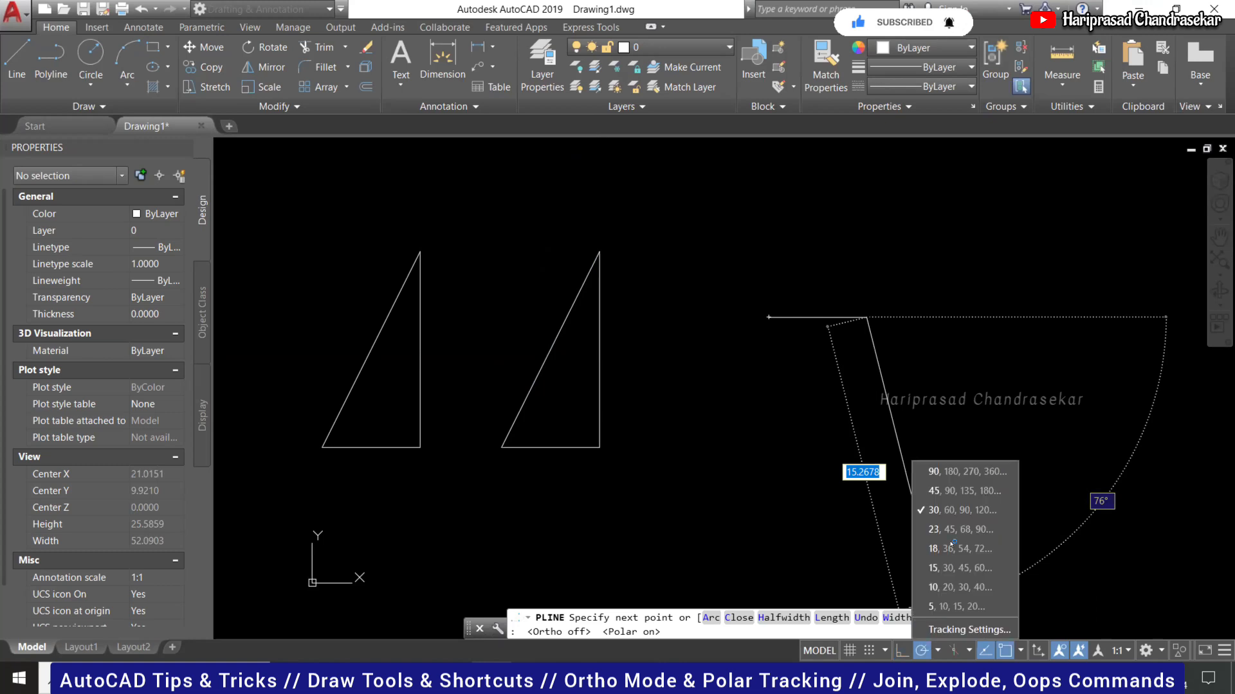
click(965, 509)
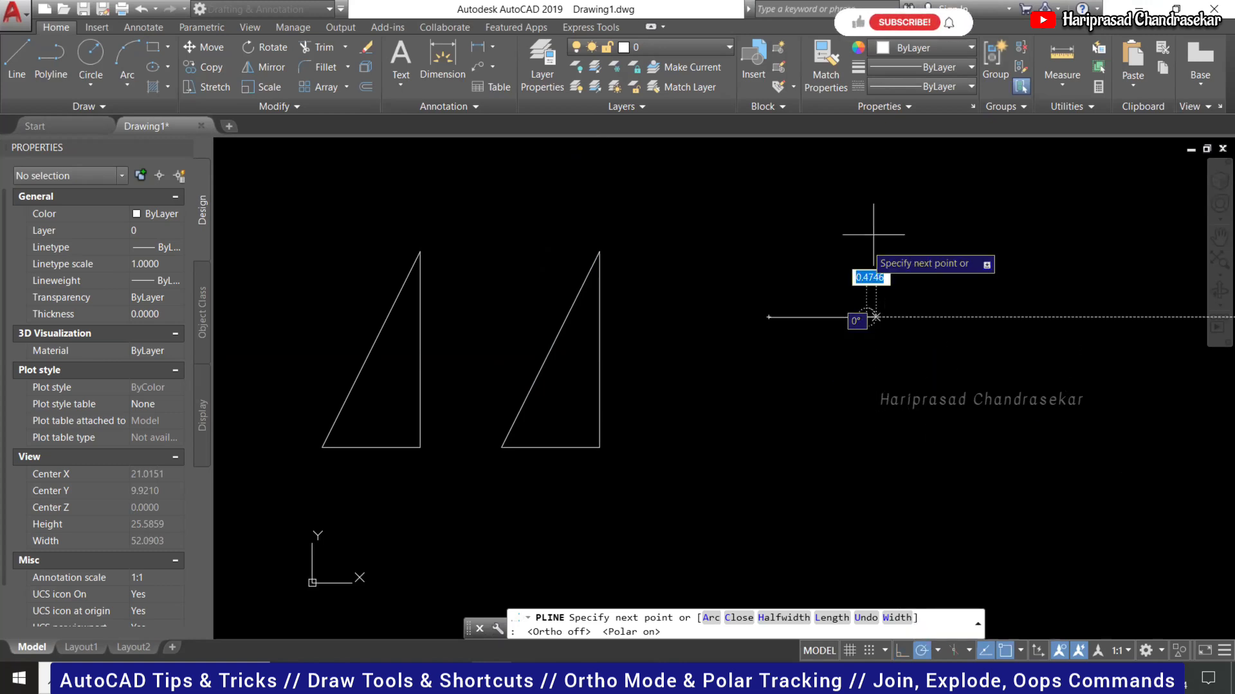
Continue the polyline with three 5-unit segments at 60°, 300° and 0° to form the star's upper point and upper-right edge.
scroll(831, 316, down, 5)
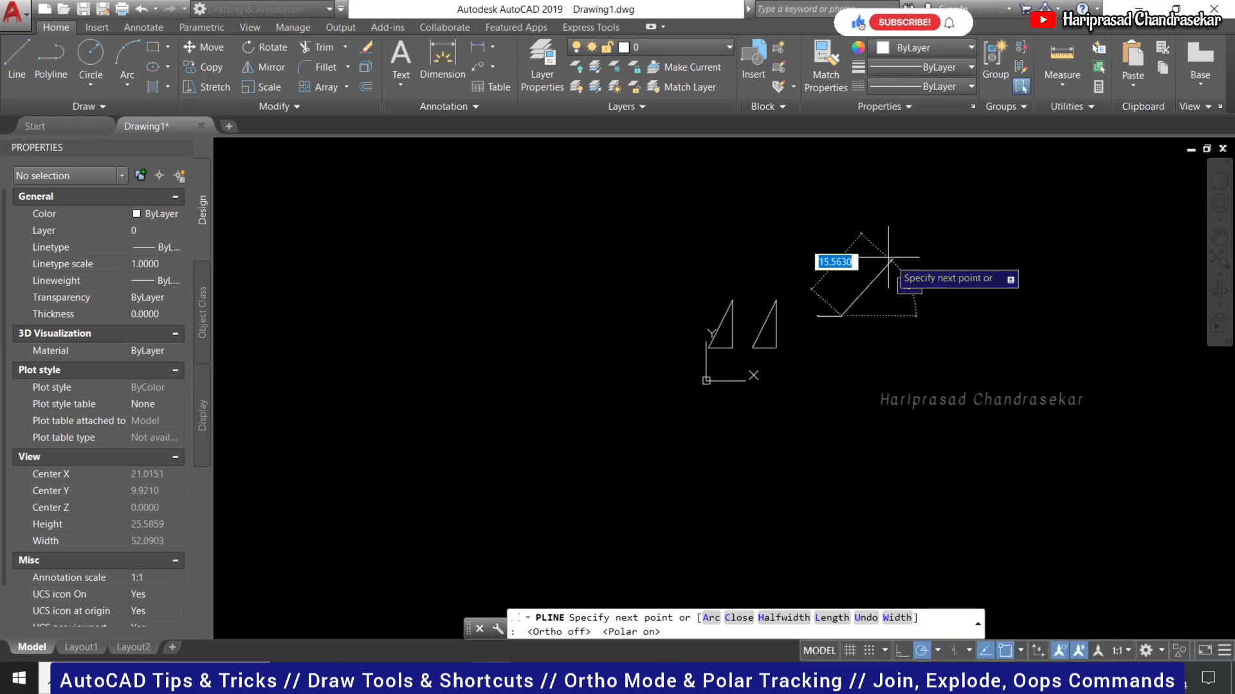
text(5)
key(Return)
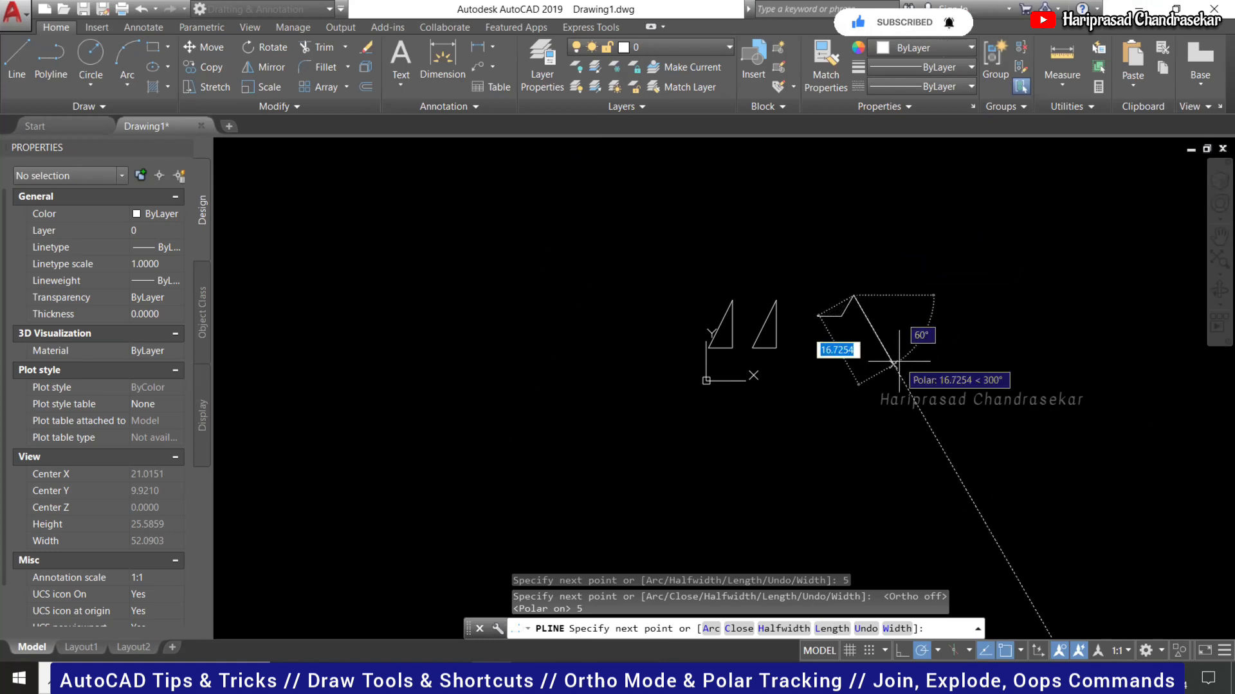
text(5)
key(Return)
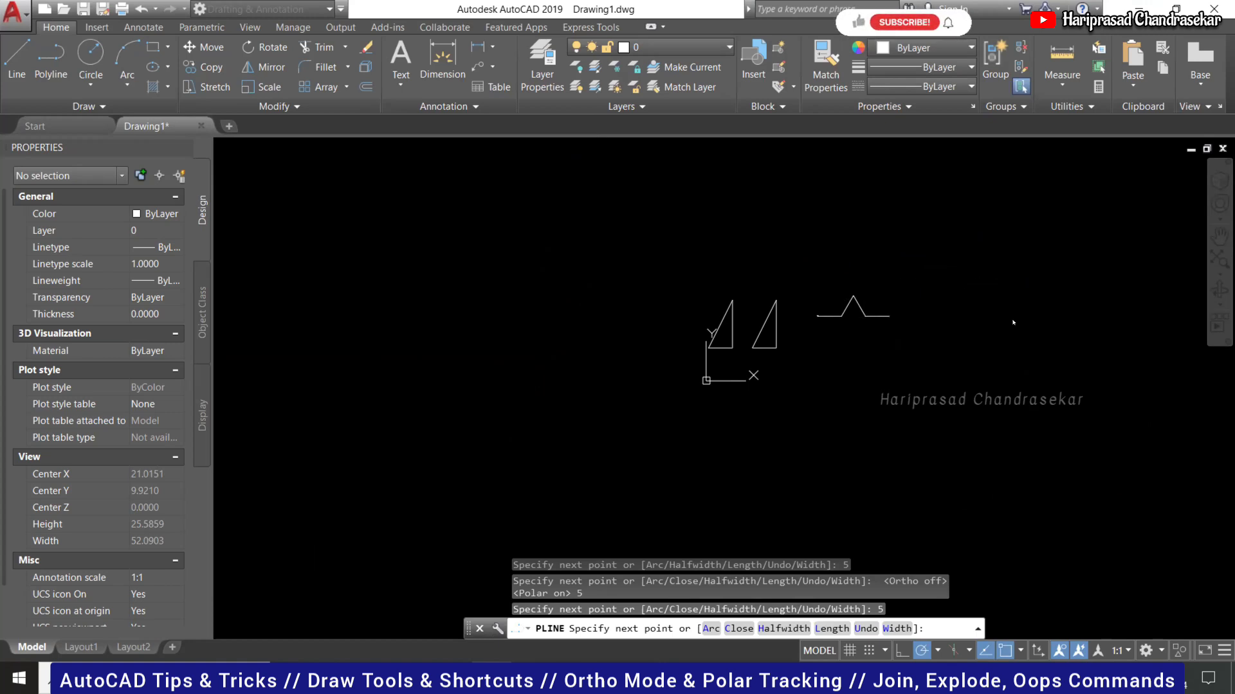
text(5)
key(Return)
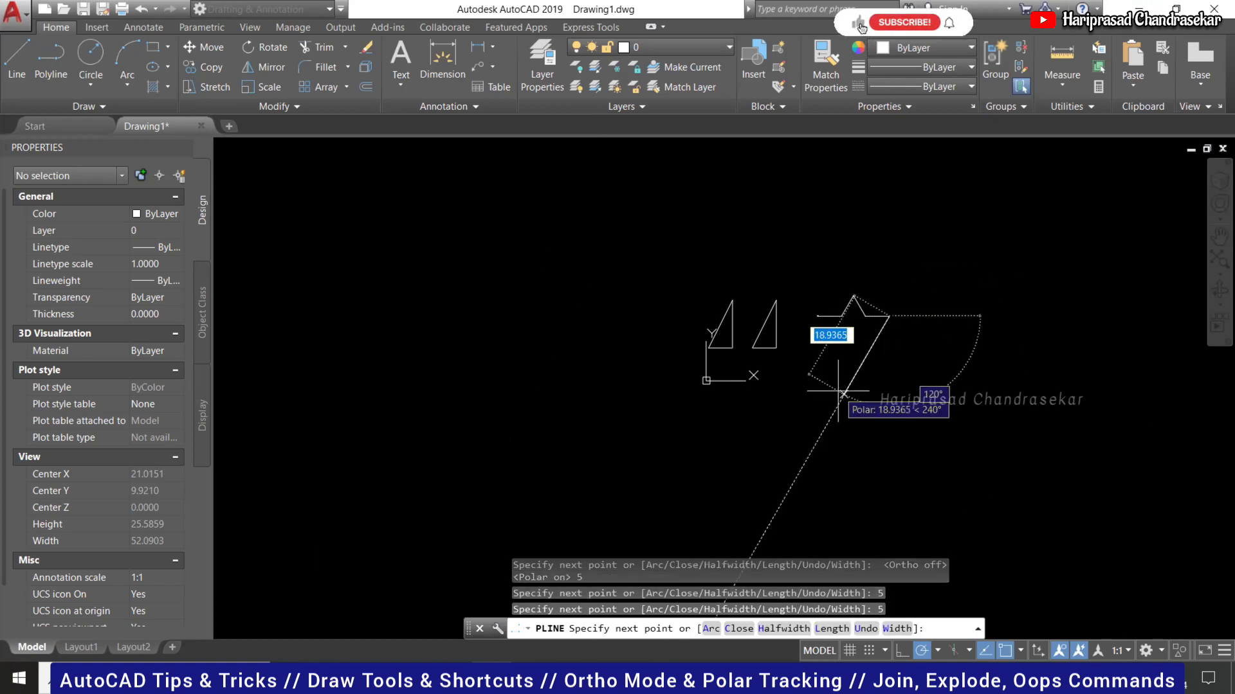
Add three more 5-unit polyline segments at 240°, 300° and 180° to shape the star's right side.
text(5)
key(Return)
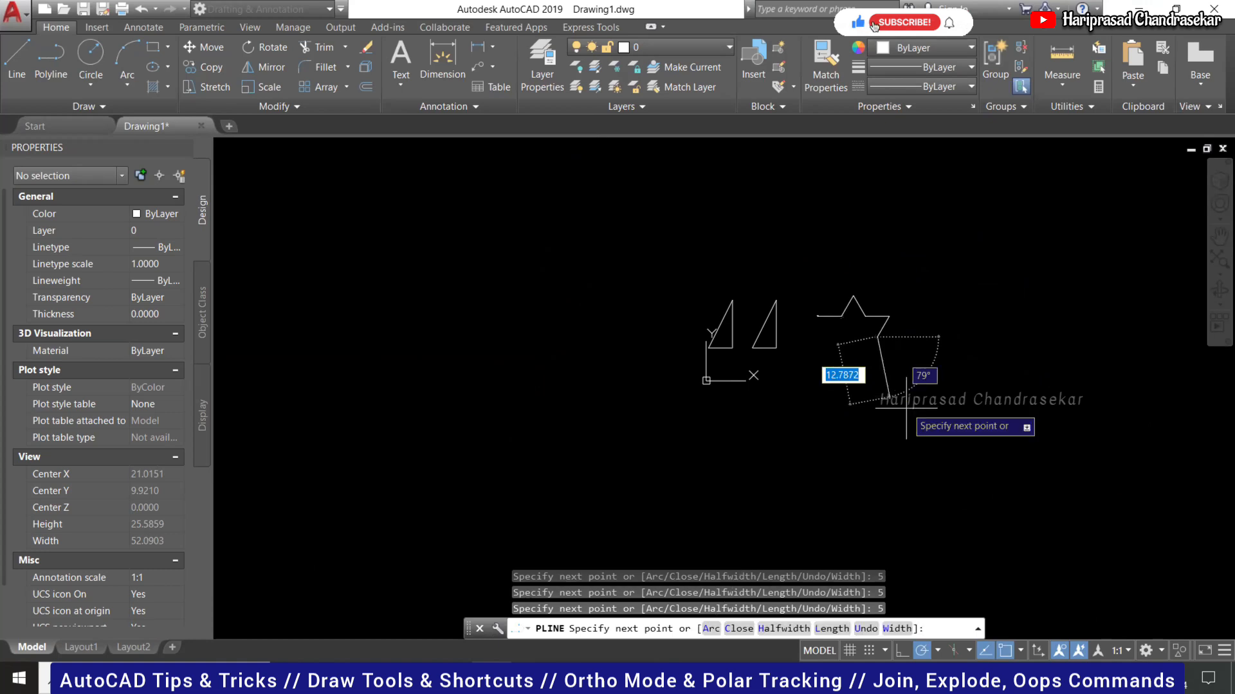
text(5)
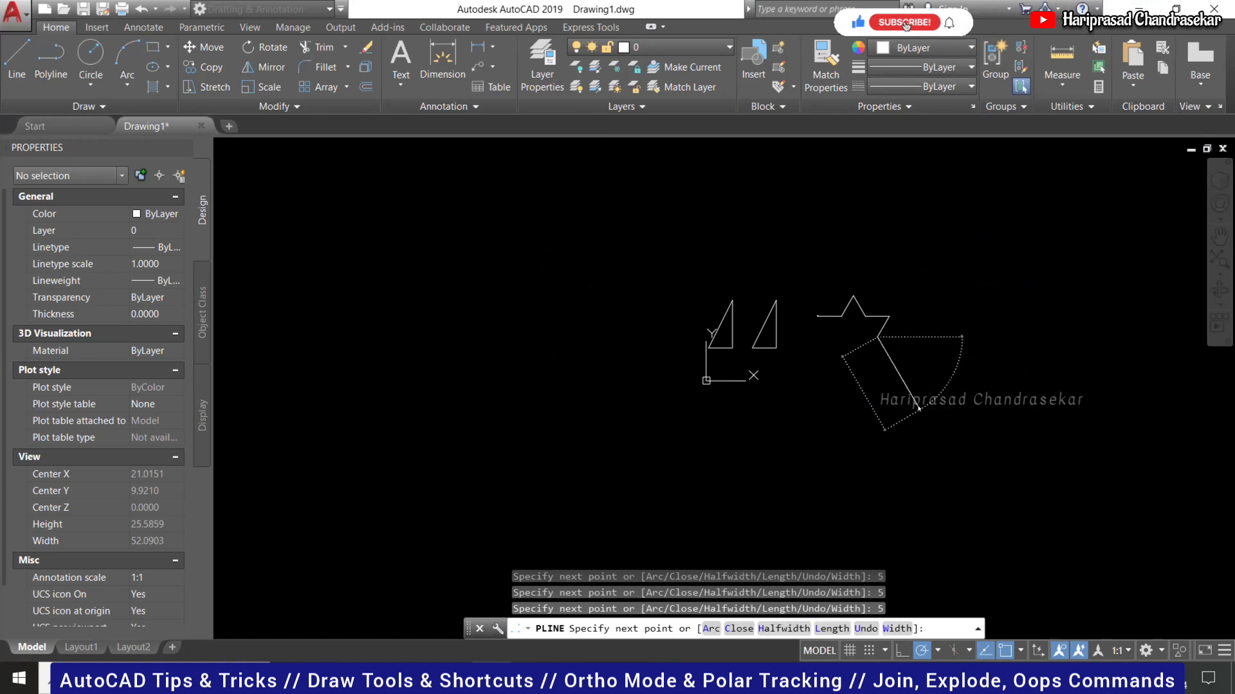
key(Return)
scroll(870, 379, up, 4)
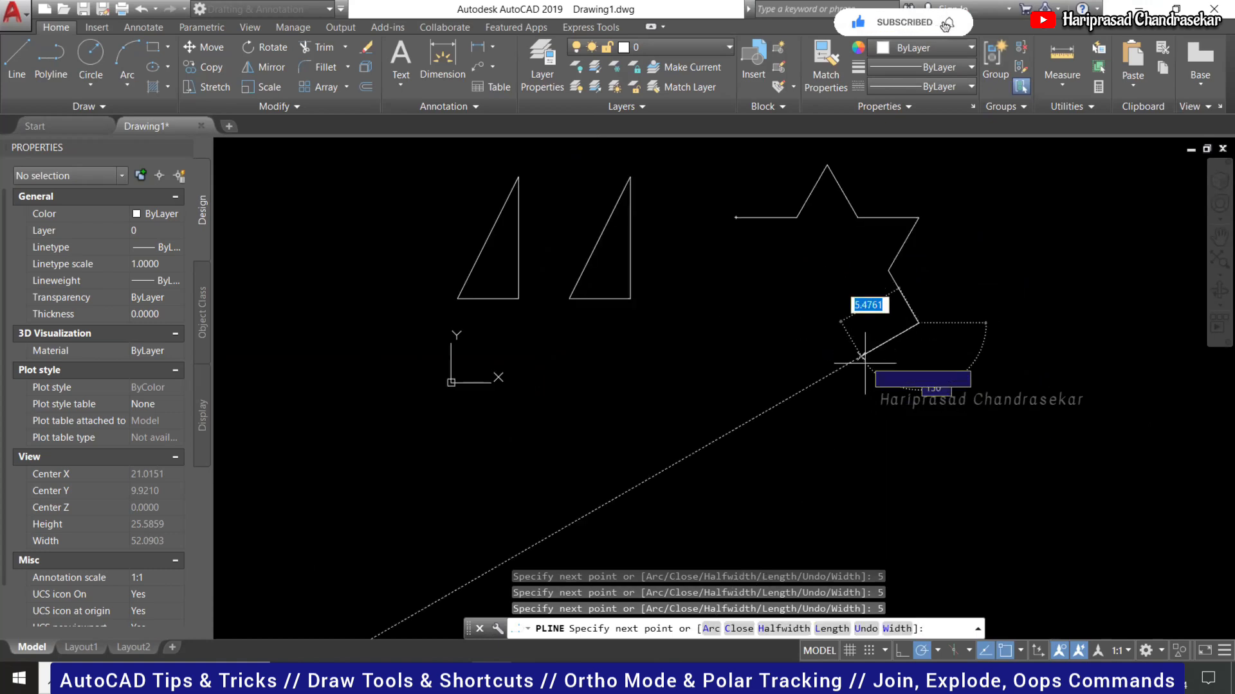
text(5)
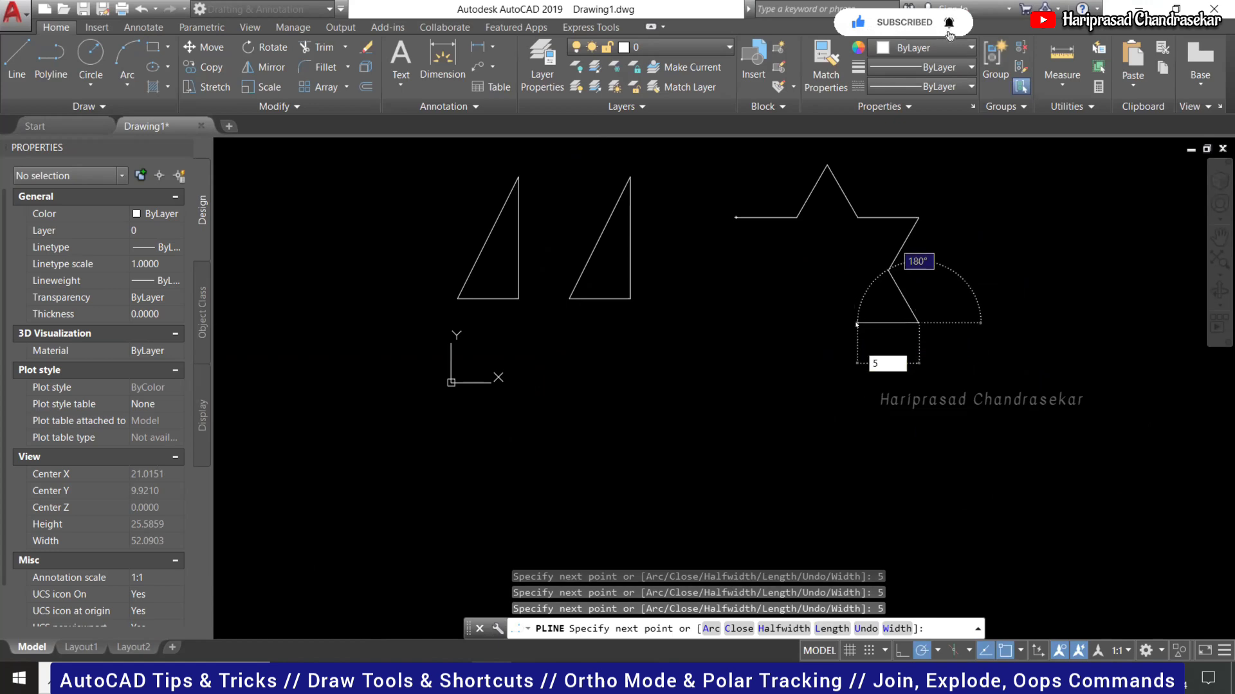
key(Return)
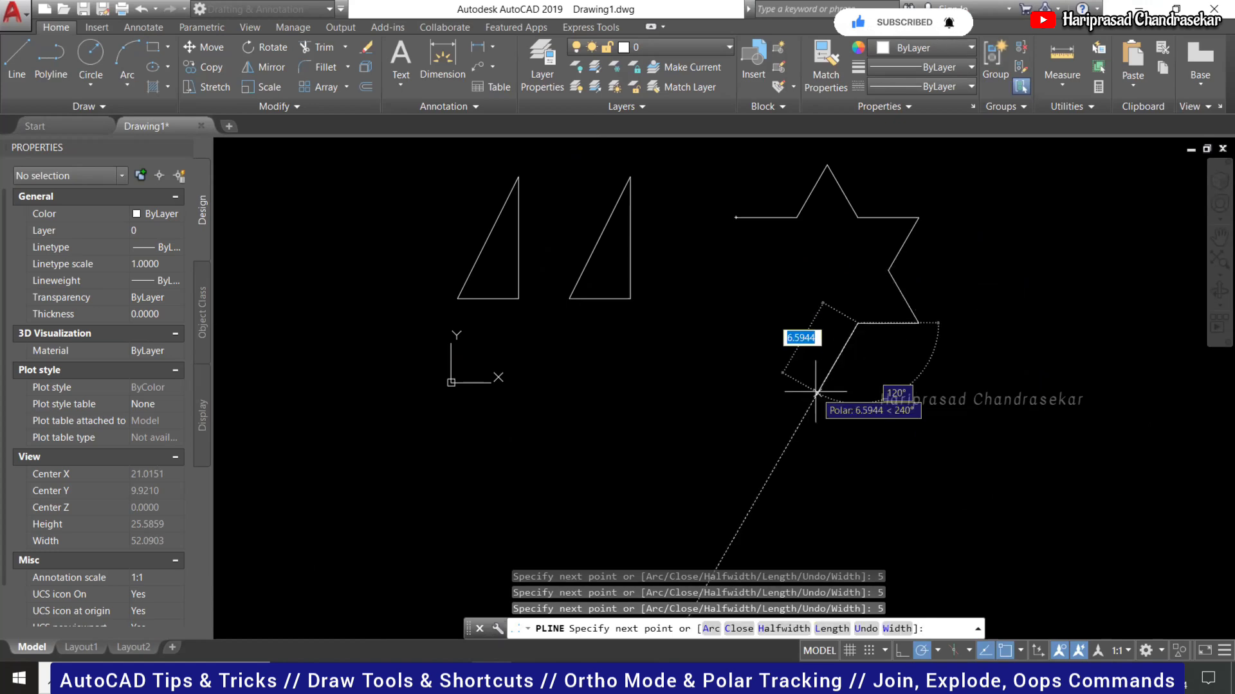
Add 5-unit polyline segments at 240°, 120° and 180° to form the star's bottom point and lower-left edge.
text(5)
key(Return)
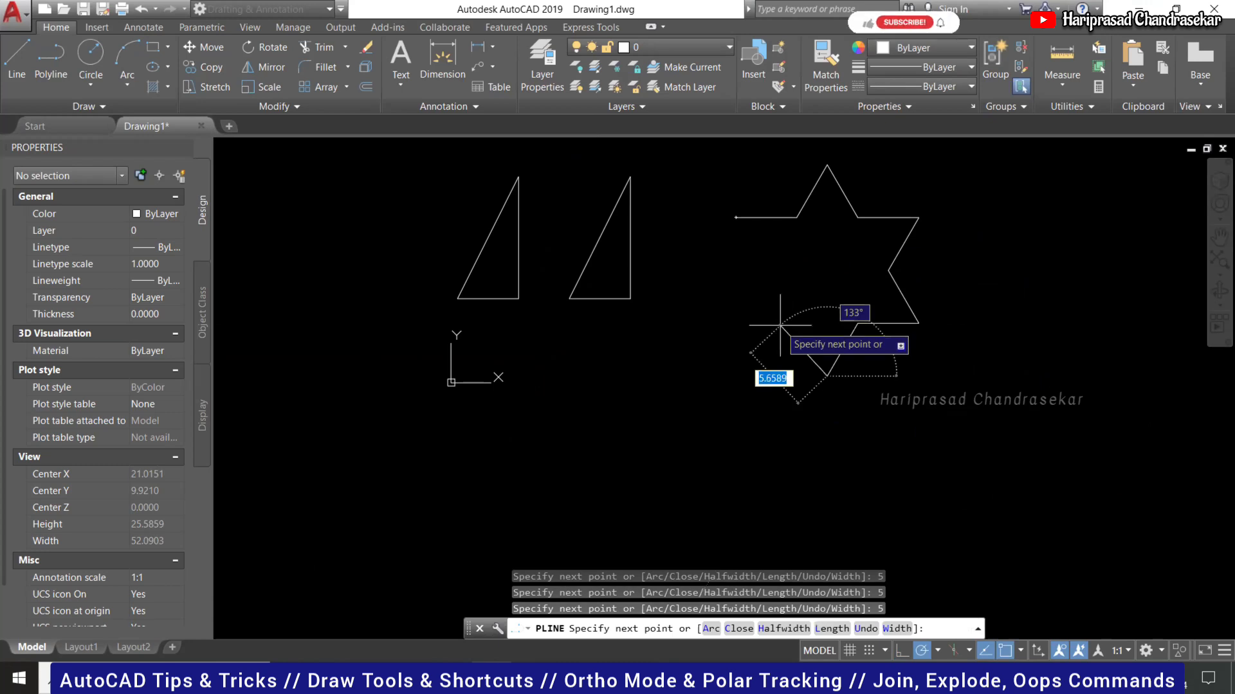
text(5)
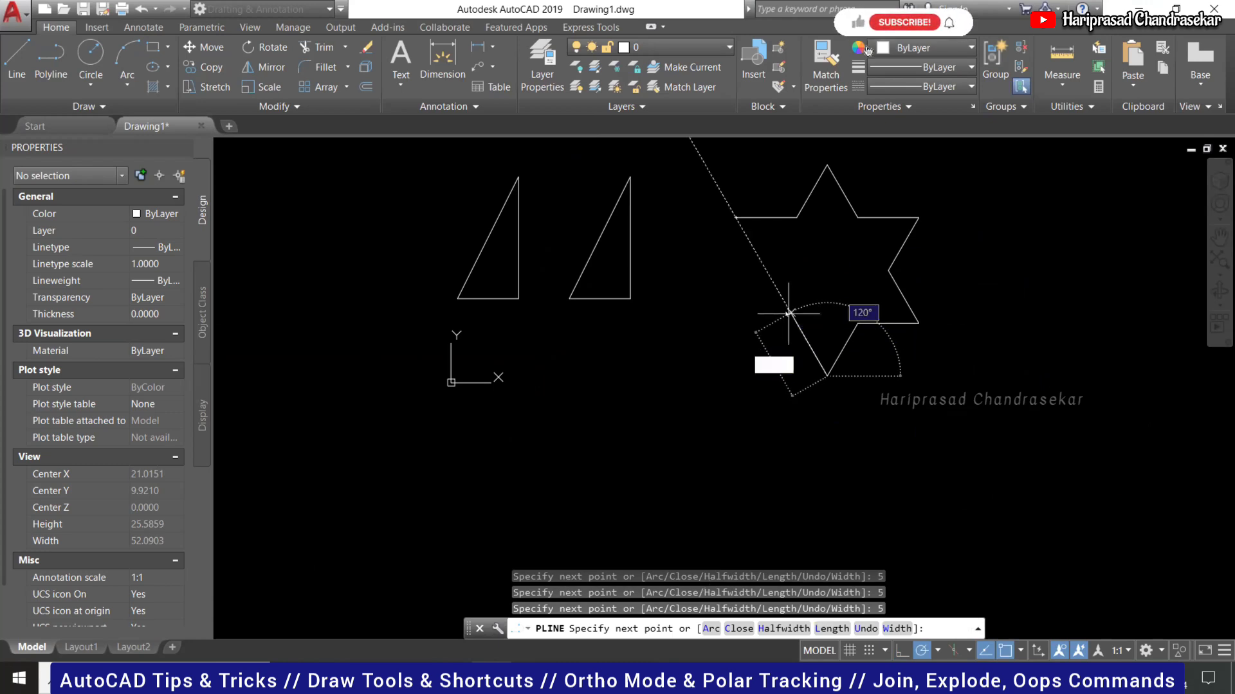
key(Return)
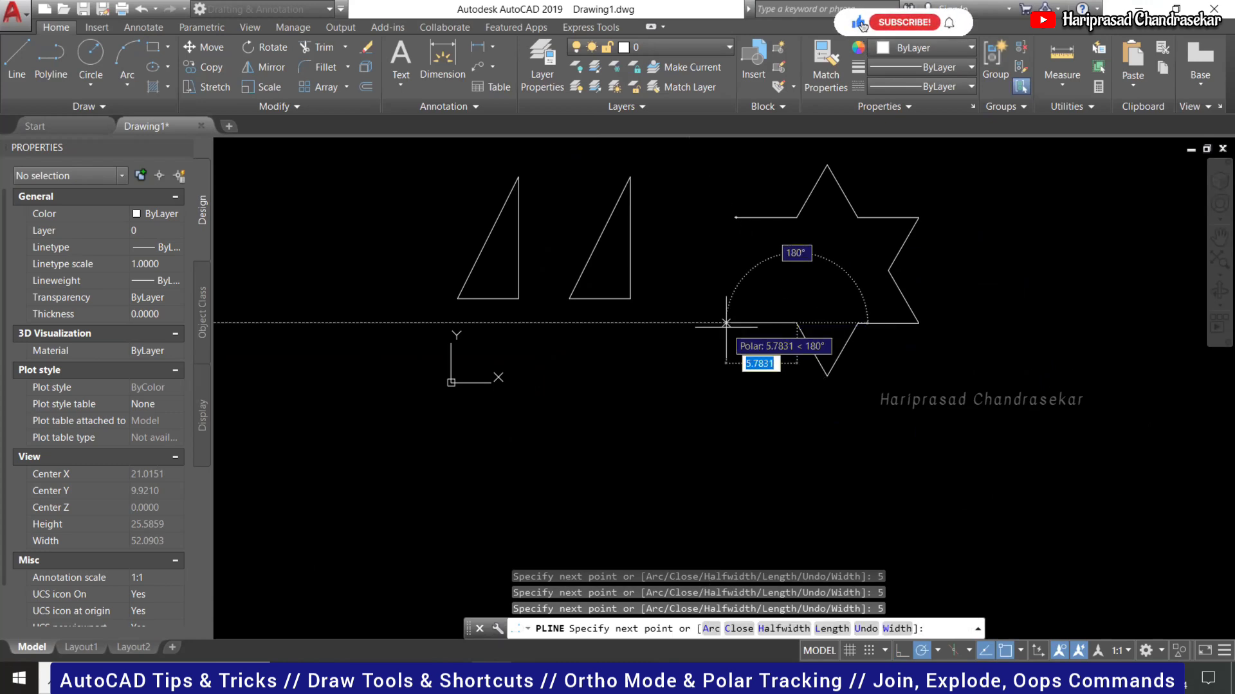
text(5)
key(Return)
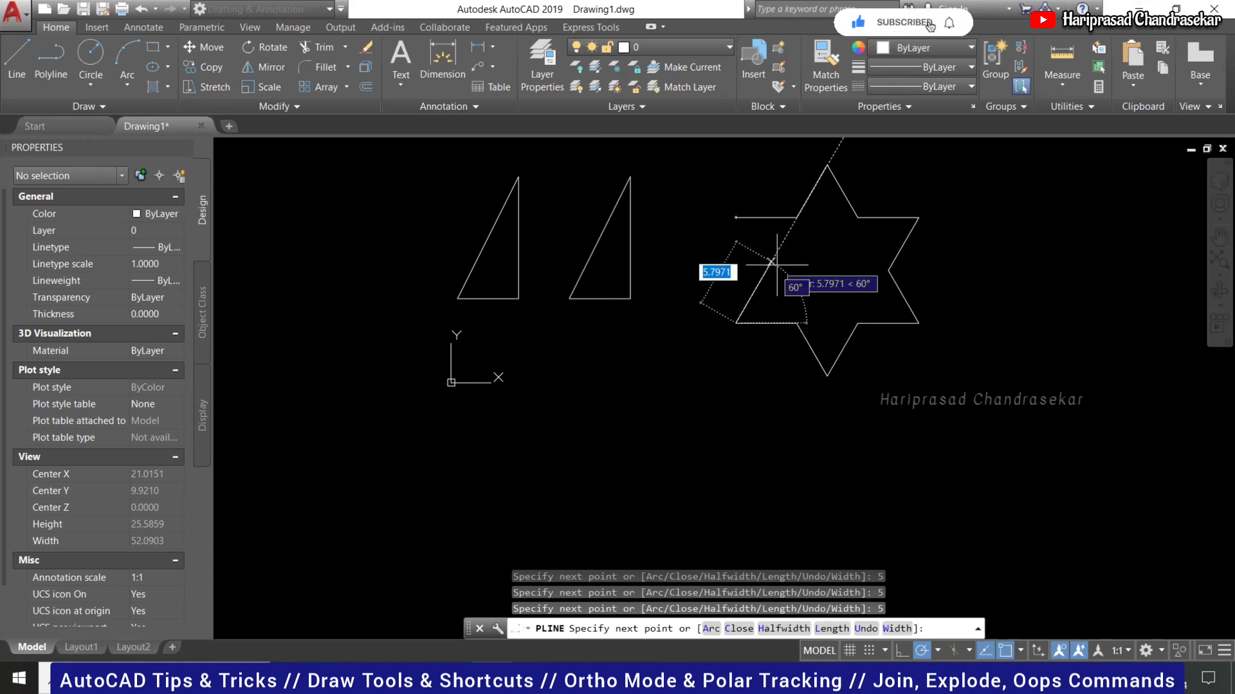
Draw a 5-unit segment at 60° on the star's left side and close the polyline to its start point.
text(5)
key(Return)
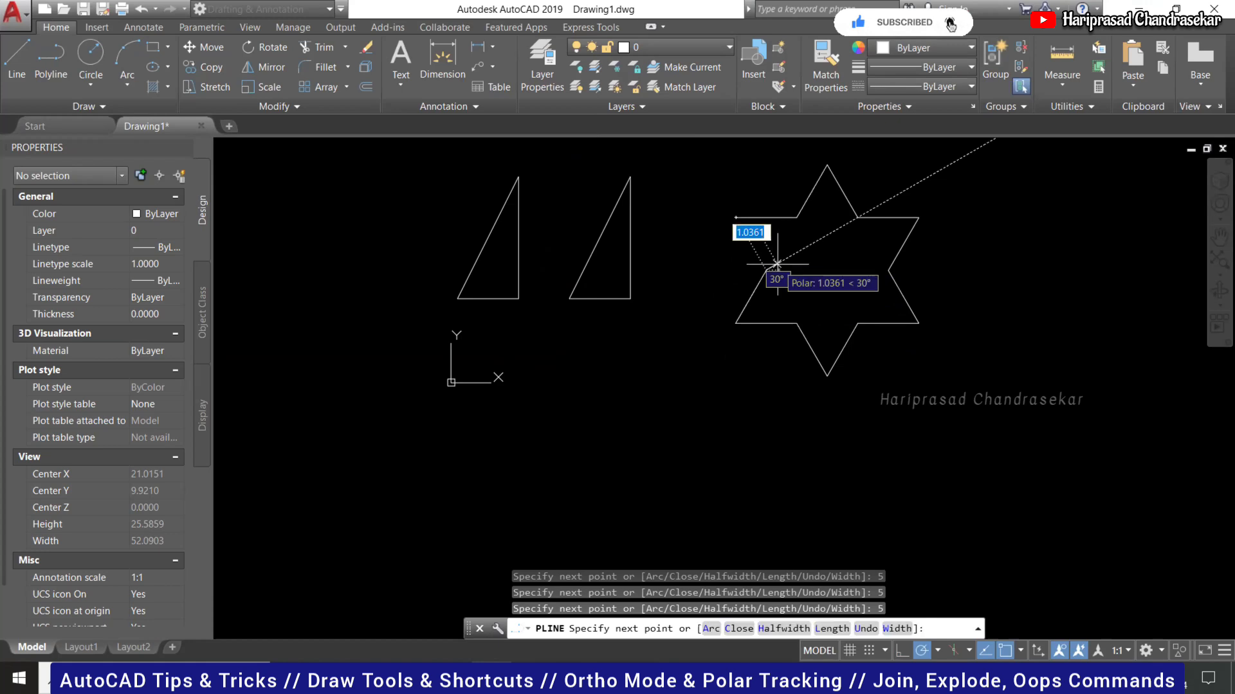
text(c)
key(Return)
scroll(811, 273, down, 2)
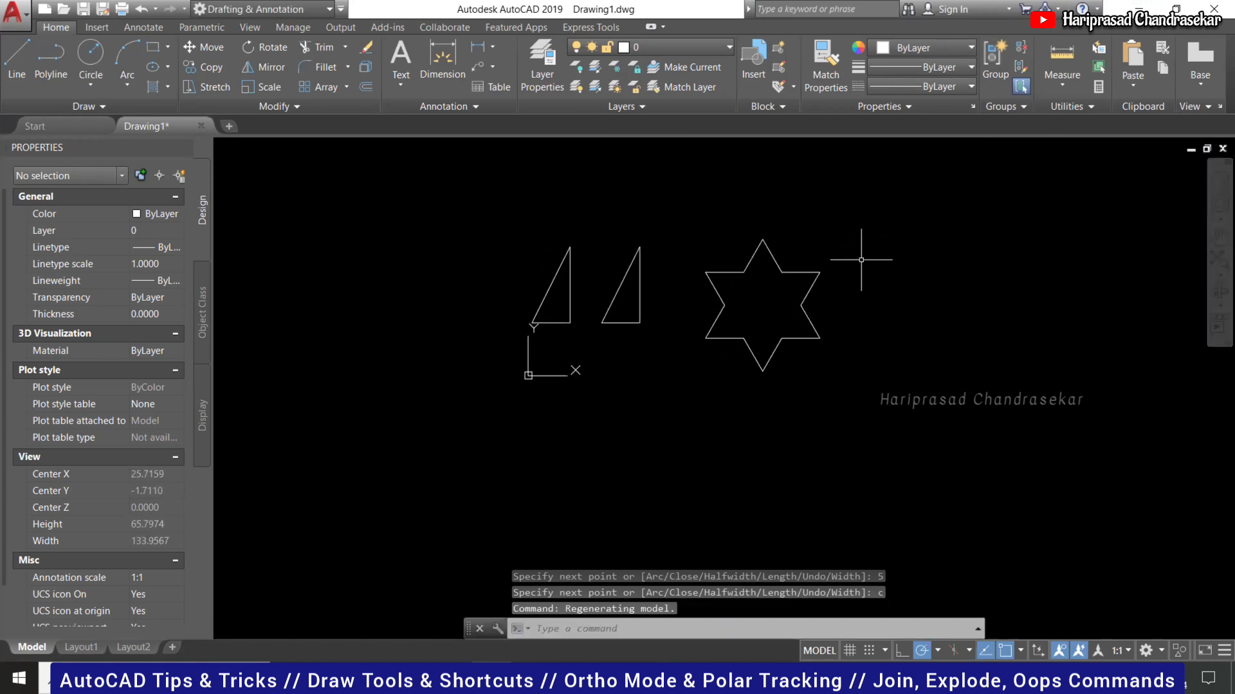
key(Escape)
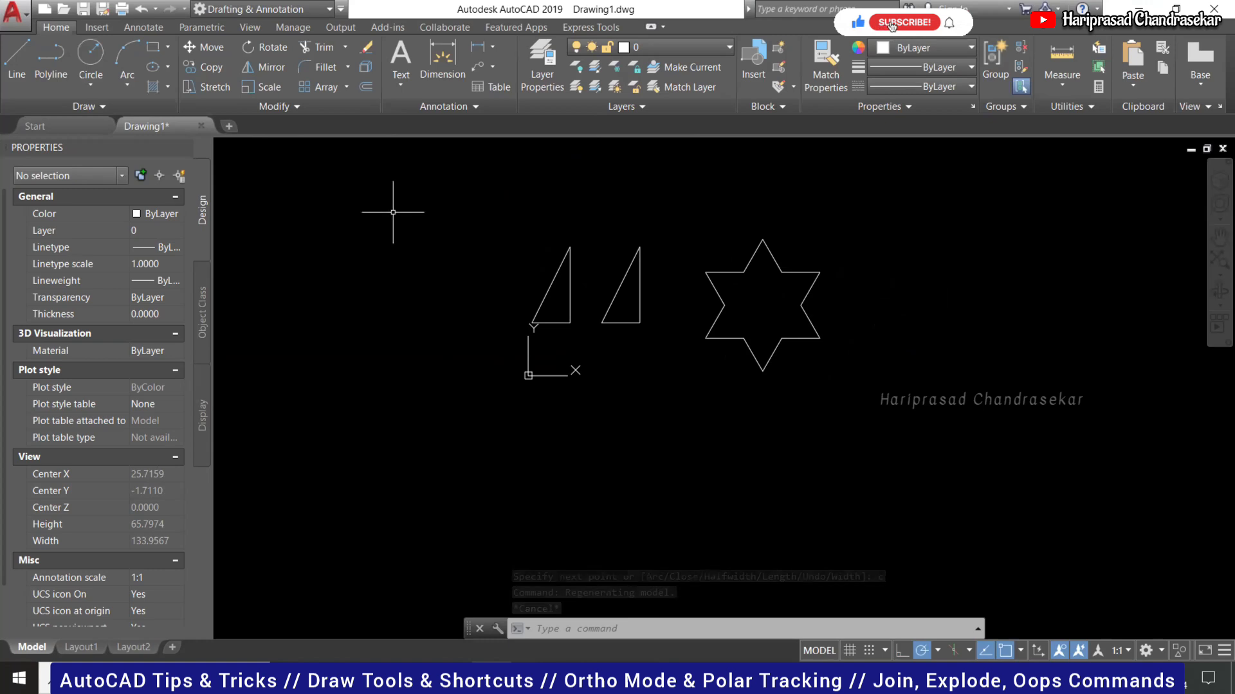
Select the six-pointed star to check its object type and properties, and clear the selection.
scroll(780, 269, up, 2)
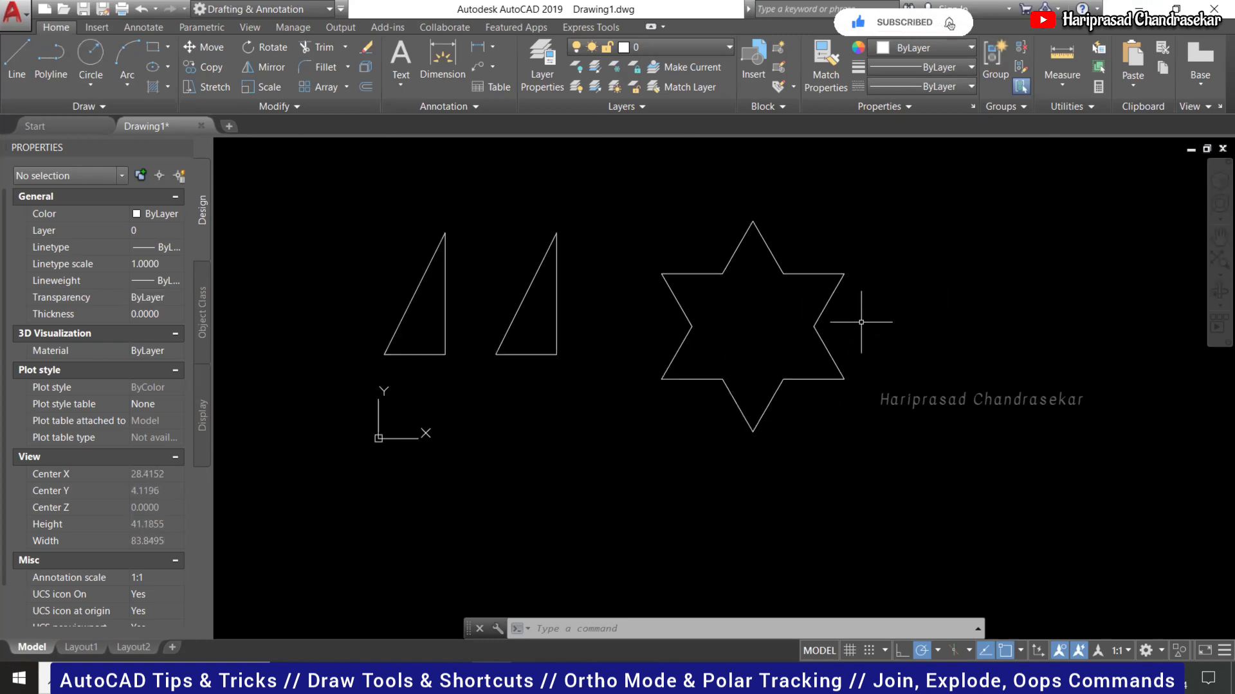
click(824, 344)
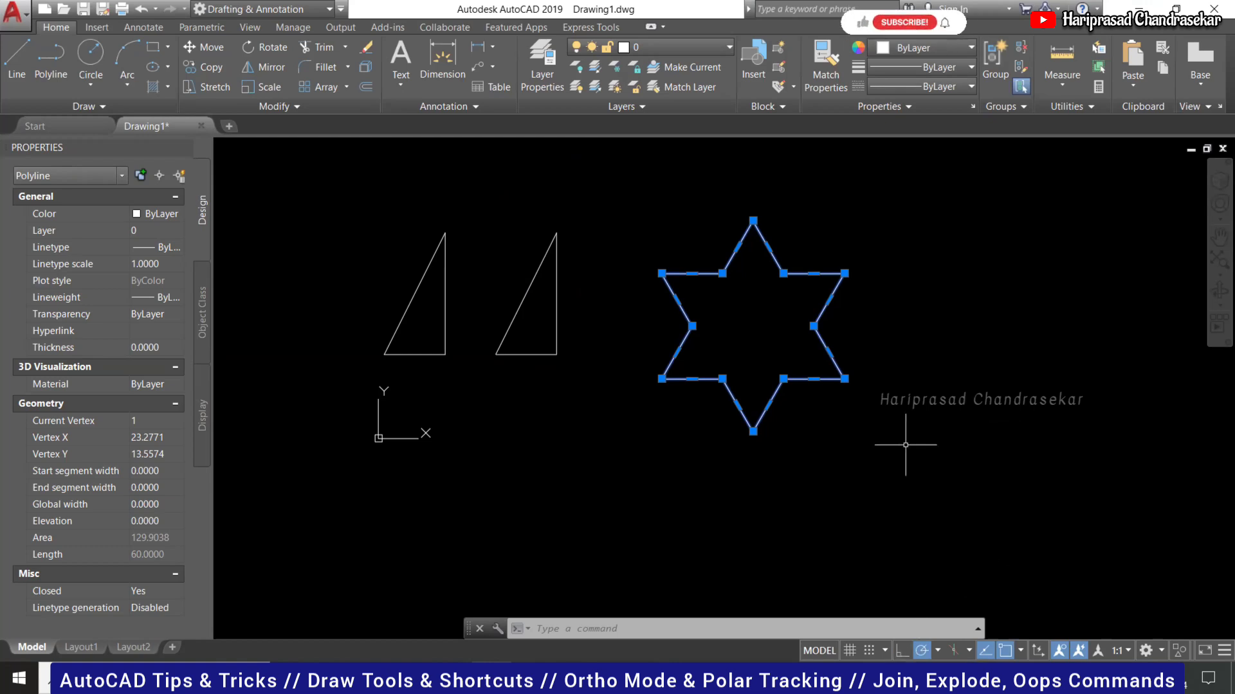
key(Escape)
key(Escape)
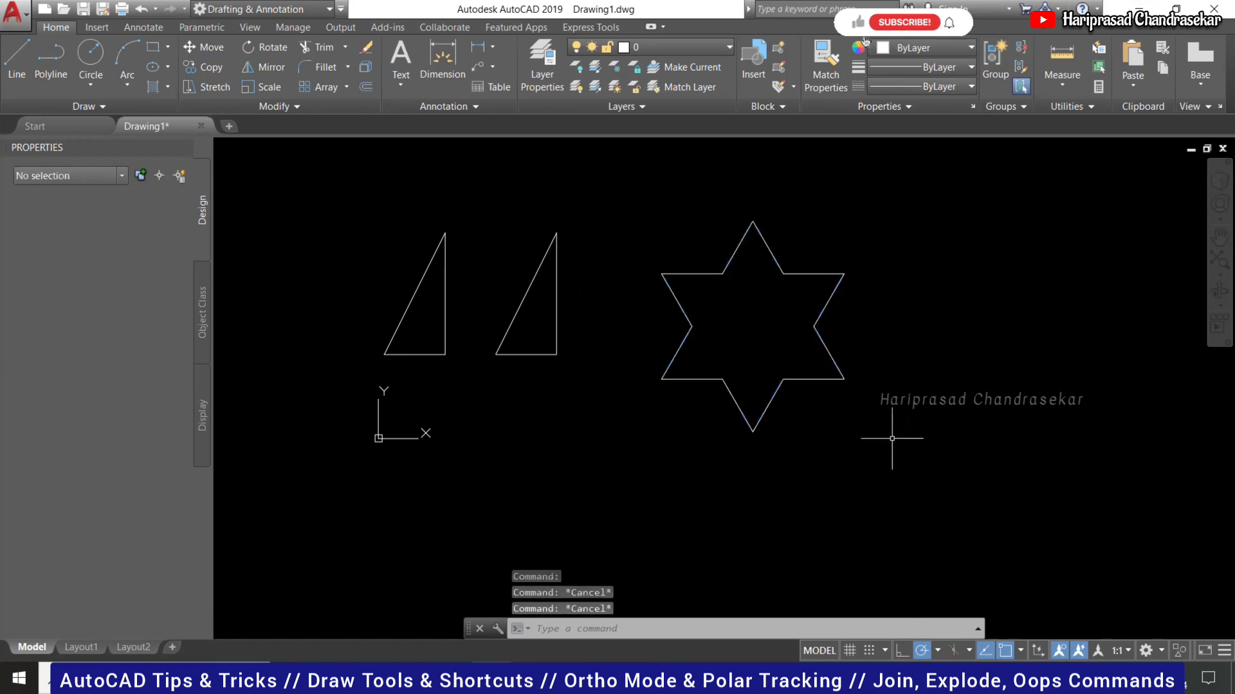
Explode the star polyline into separate lines.
scroll(391, 334, down, 2)
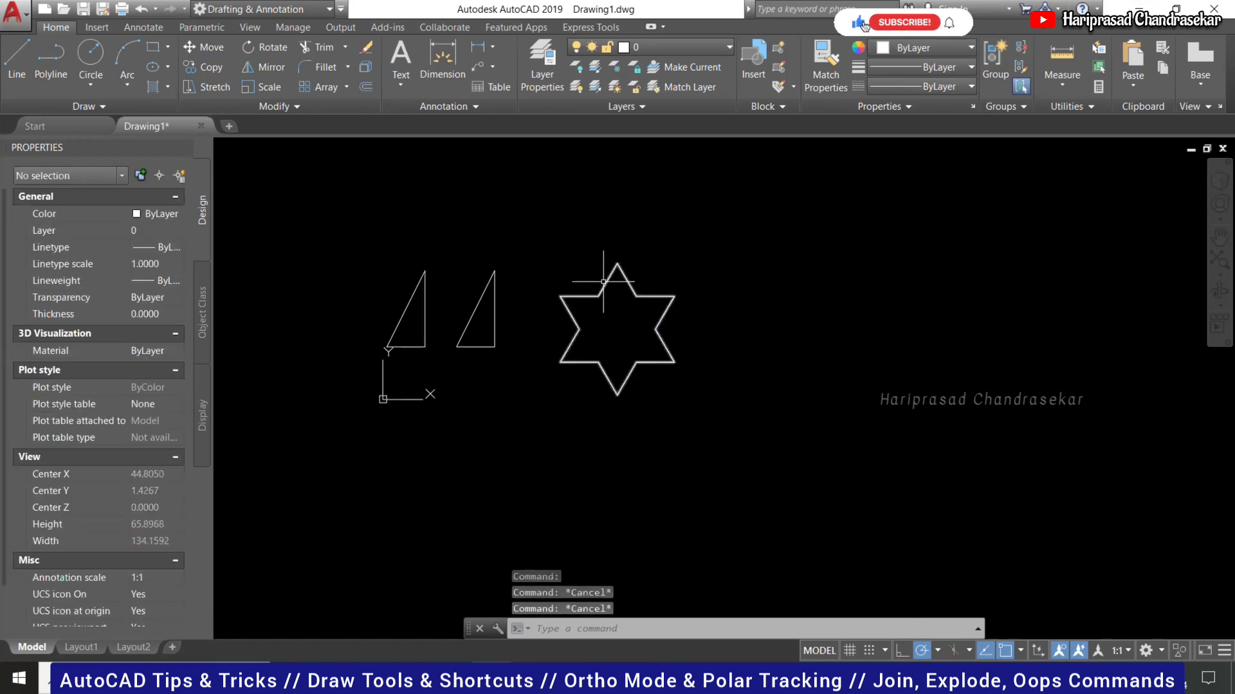
click(606, 280)
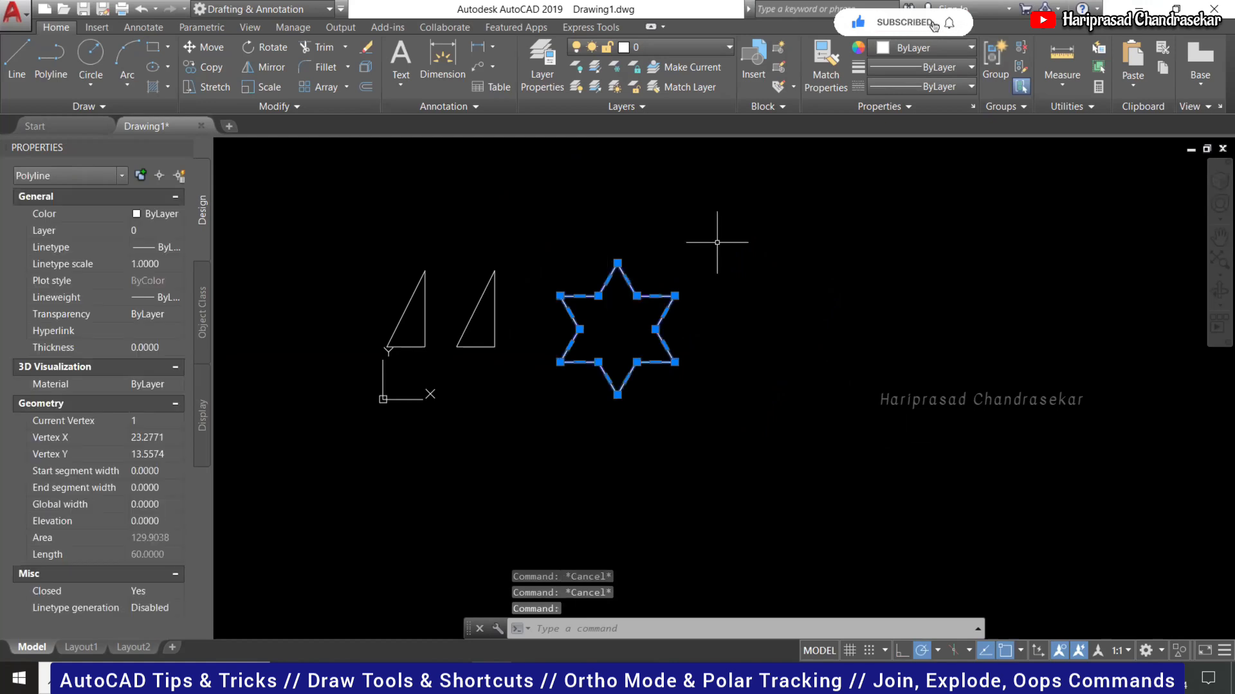
text(x)
key(Return)
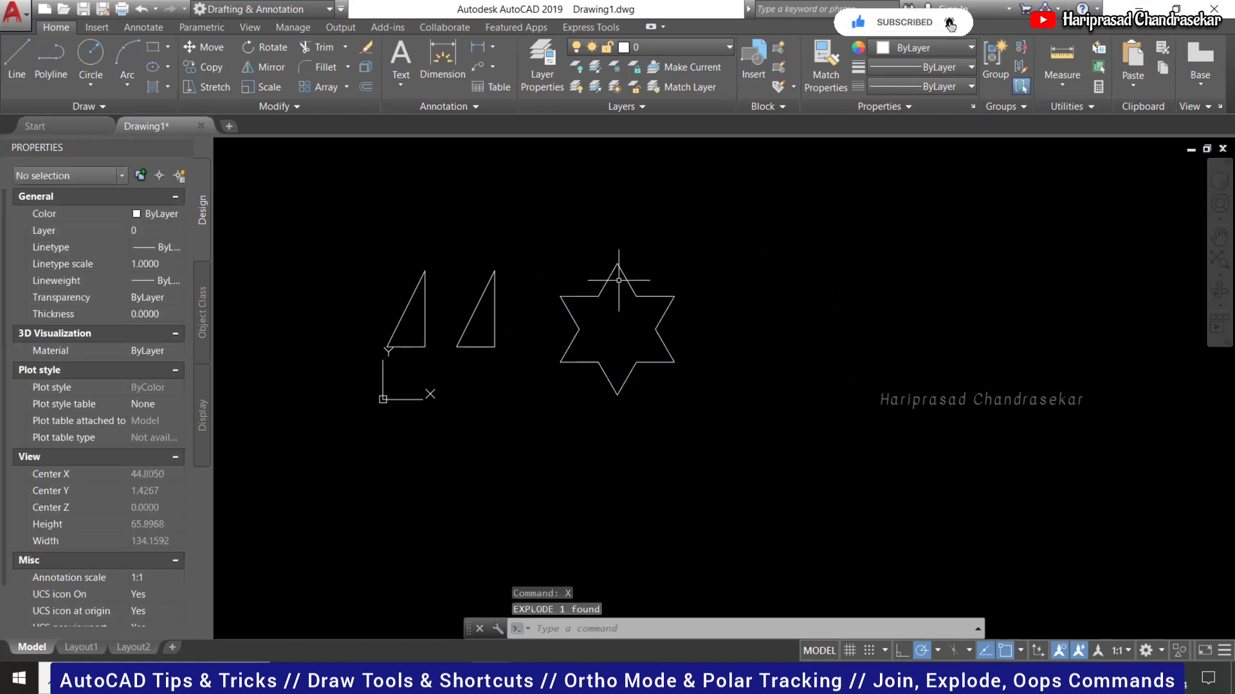
Select the left edge of the star's top point to check its type, length and angle, and clear the selection.
click(610, 275)
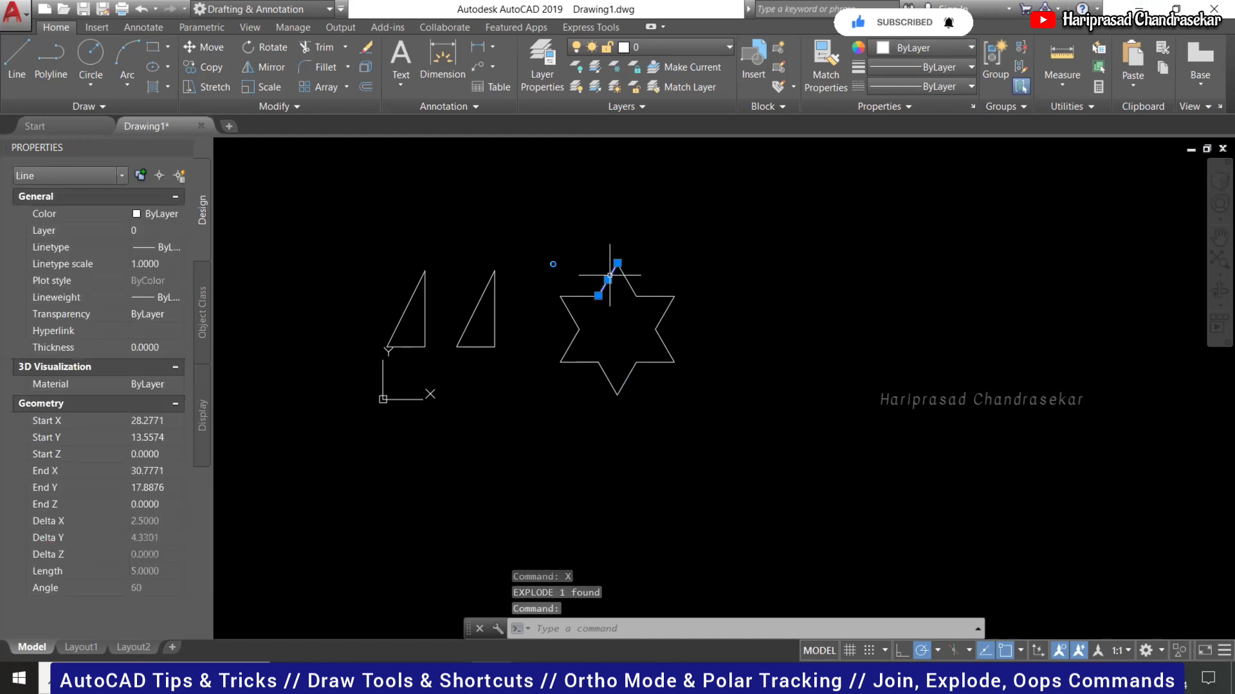
scroll(641, 237, up, 4)
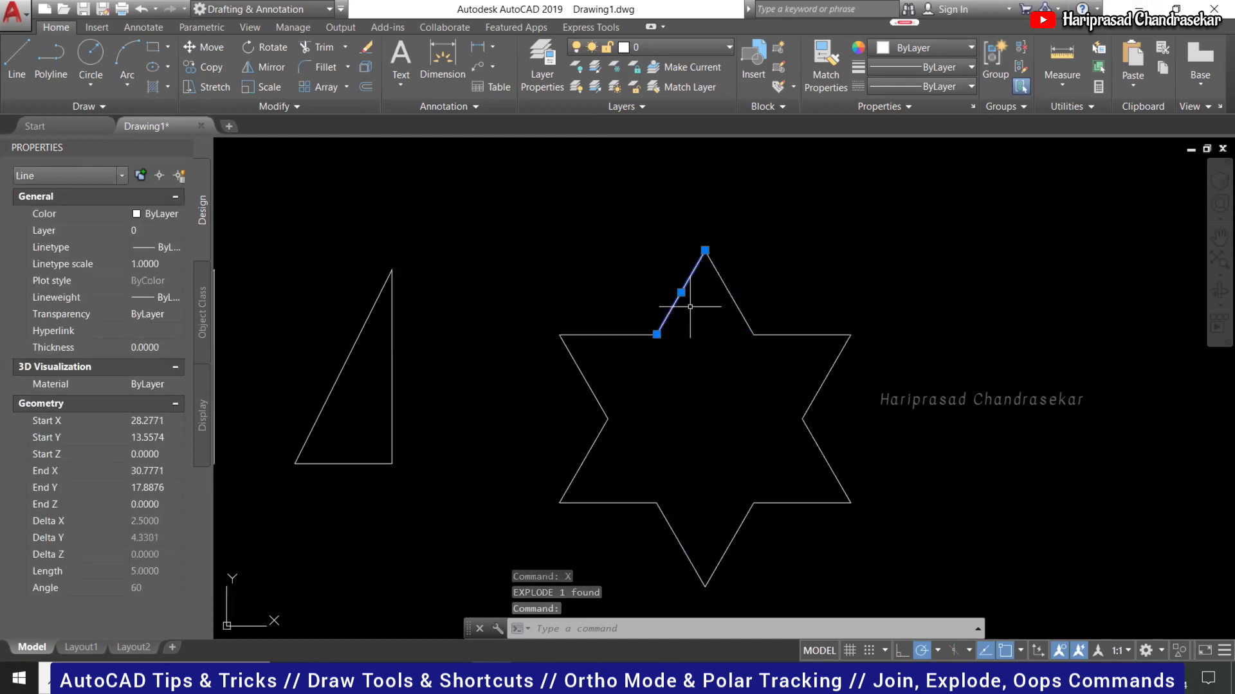
scroll(712, 309, down, 2)
scroll(689, 310, up, 2)
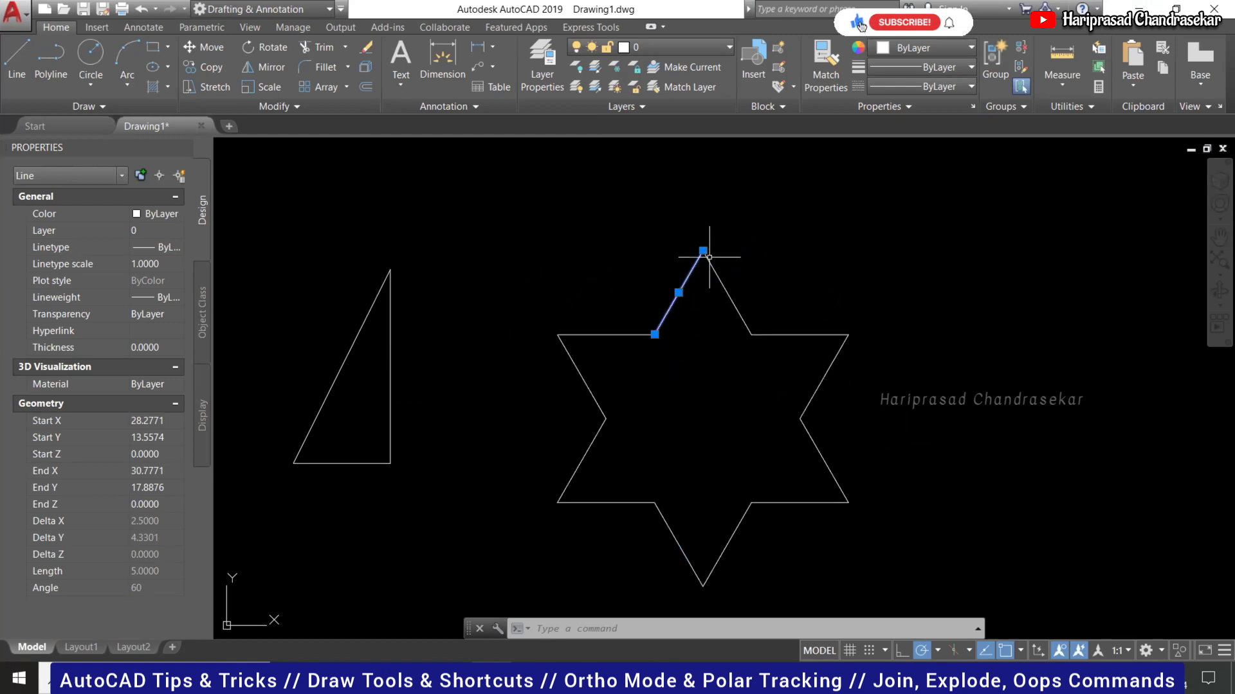
mouse_move(654, 334)
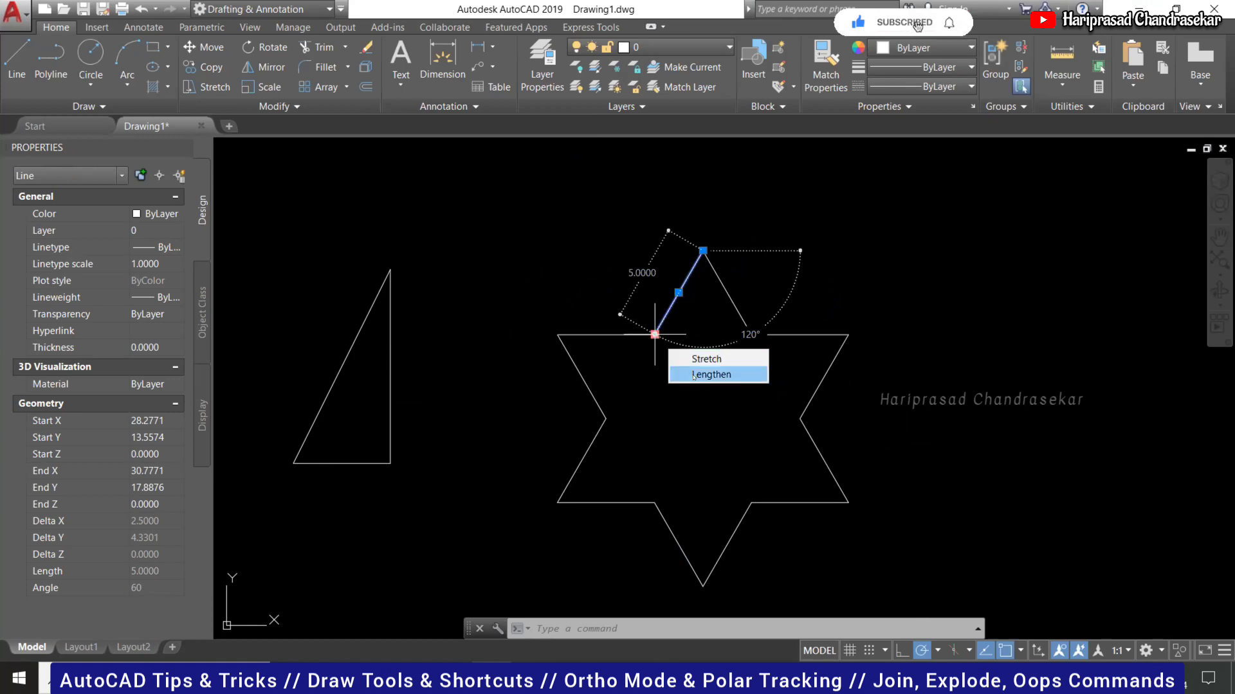
key(Escape)
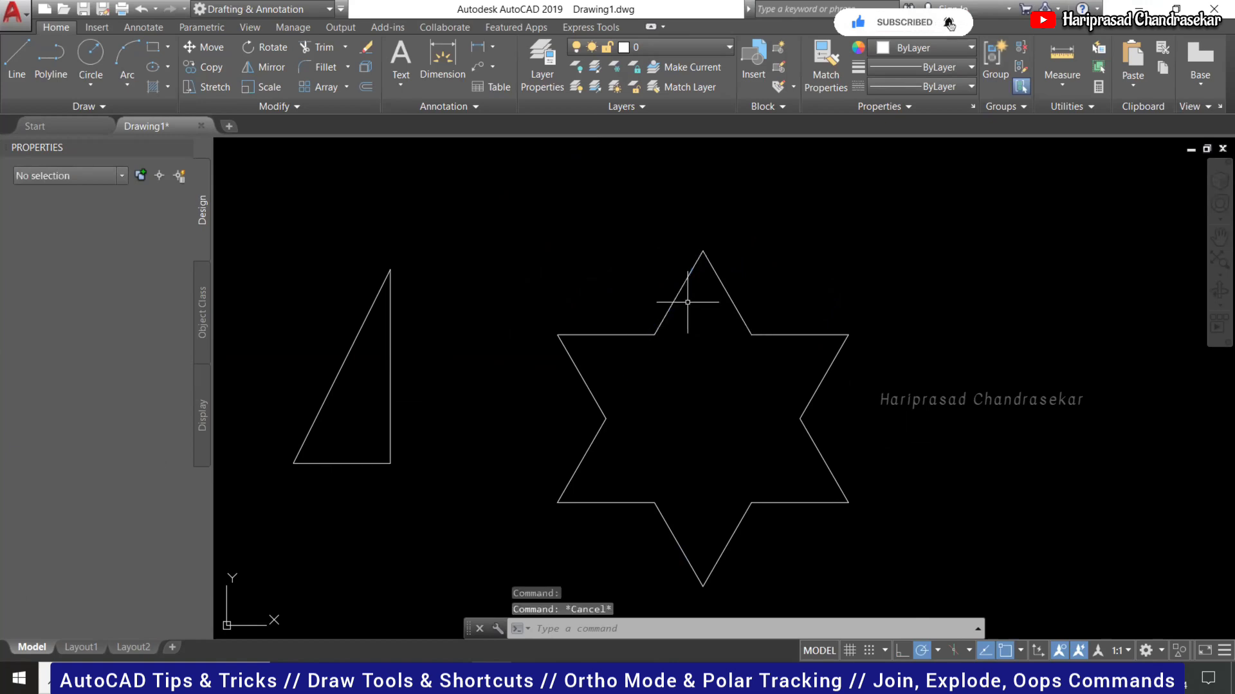
Try moving the left edge of the star's top point away by its midpoint grip, and undo the move.
click(678, 286)
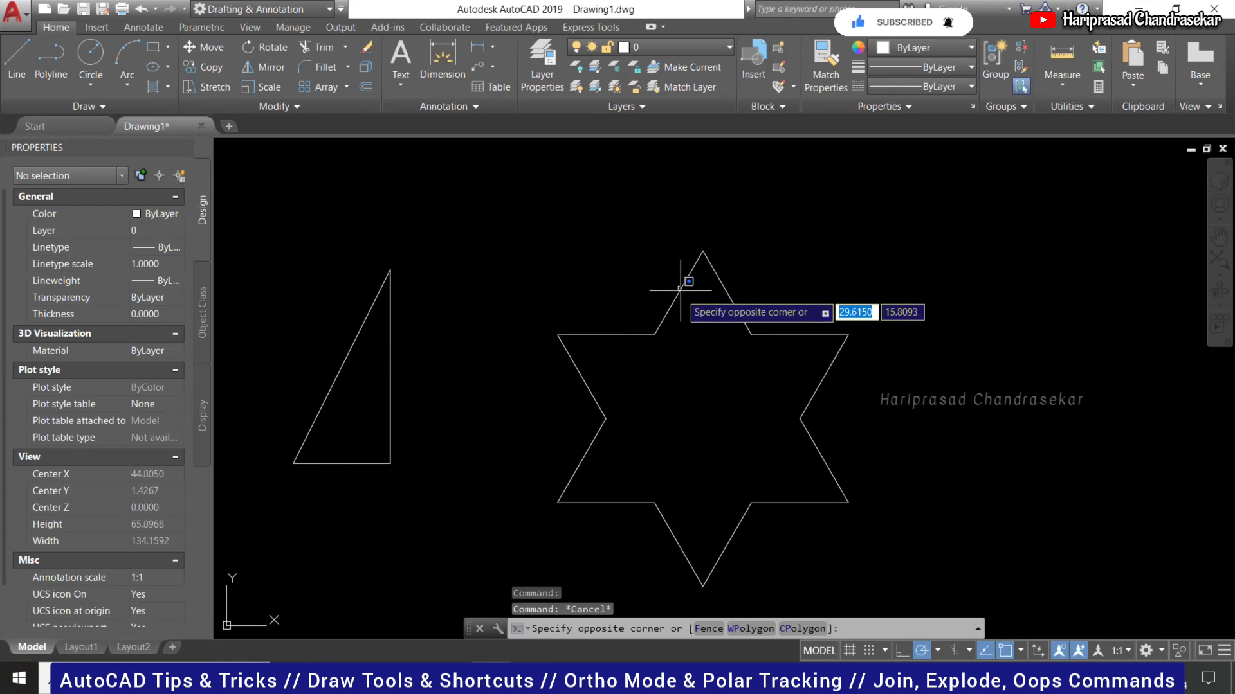
key(Escape)
click(678, 292)
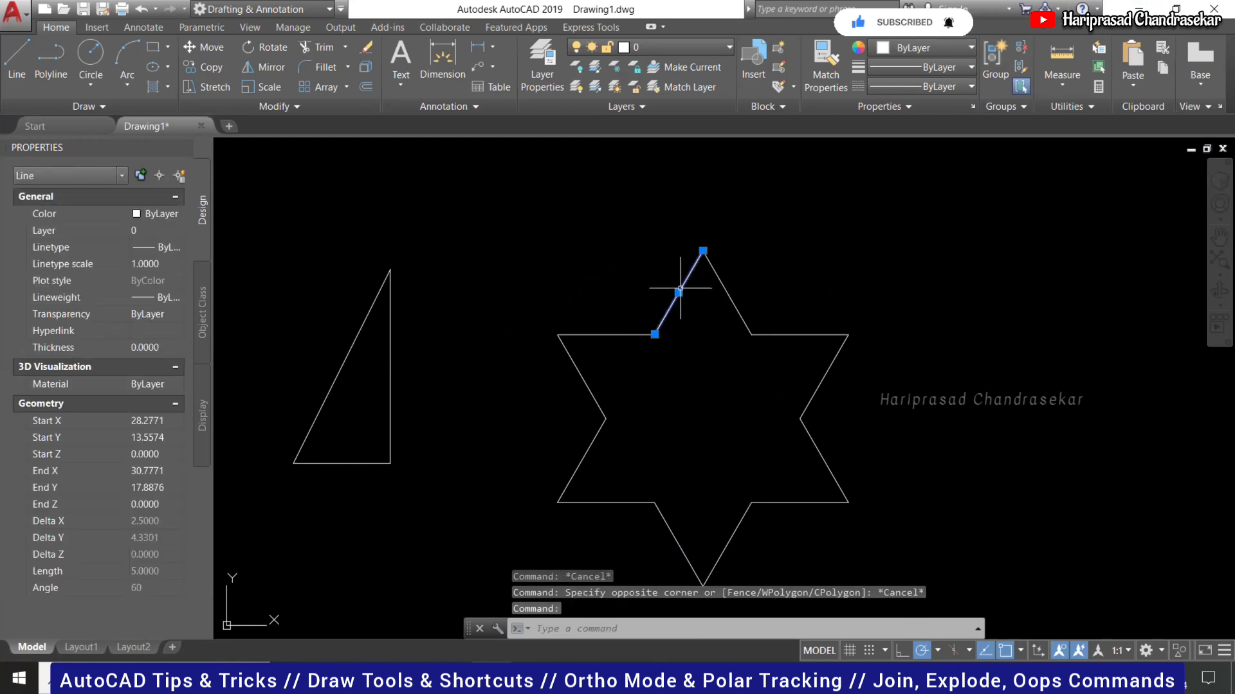
click(678, 293)
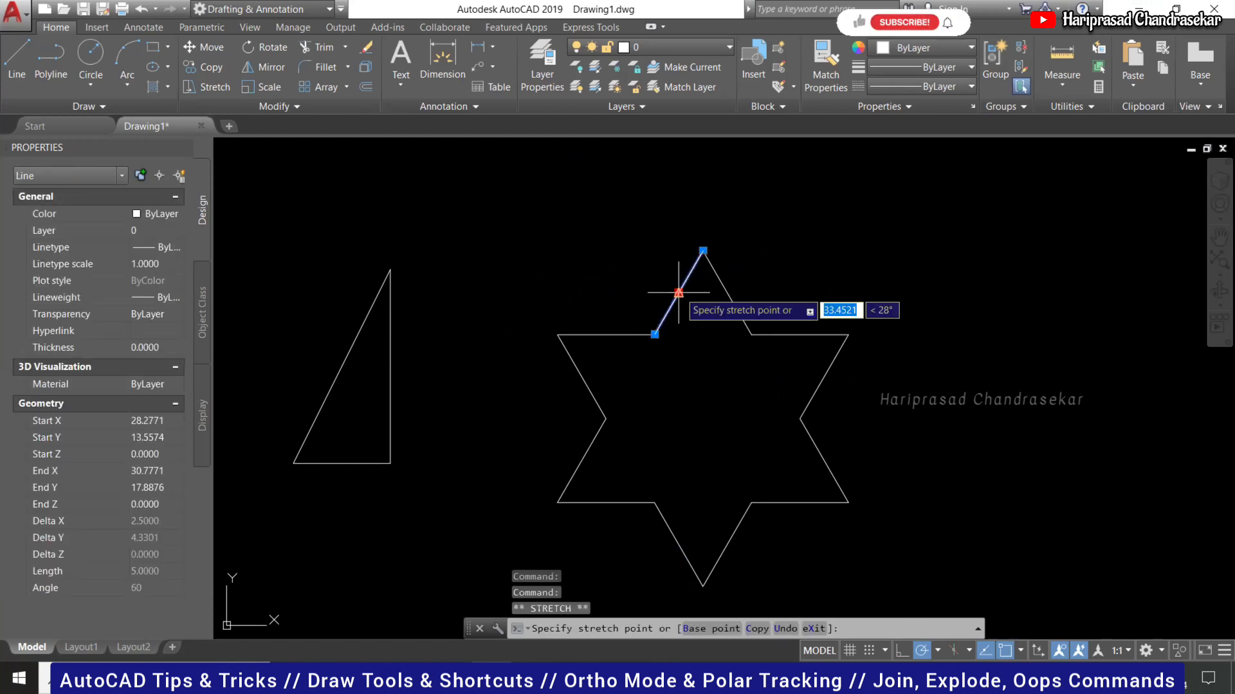
click(601, 244)
key(ctrl+z)
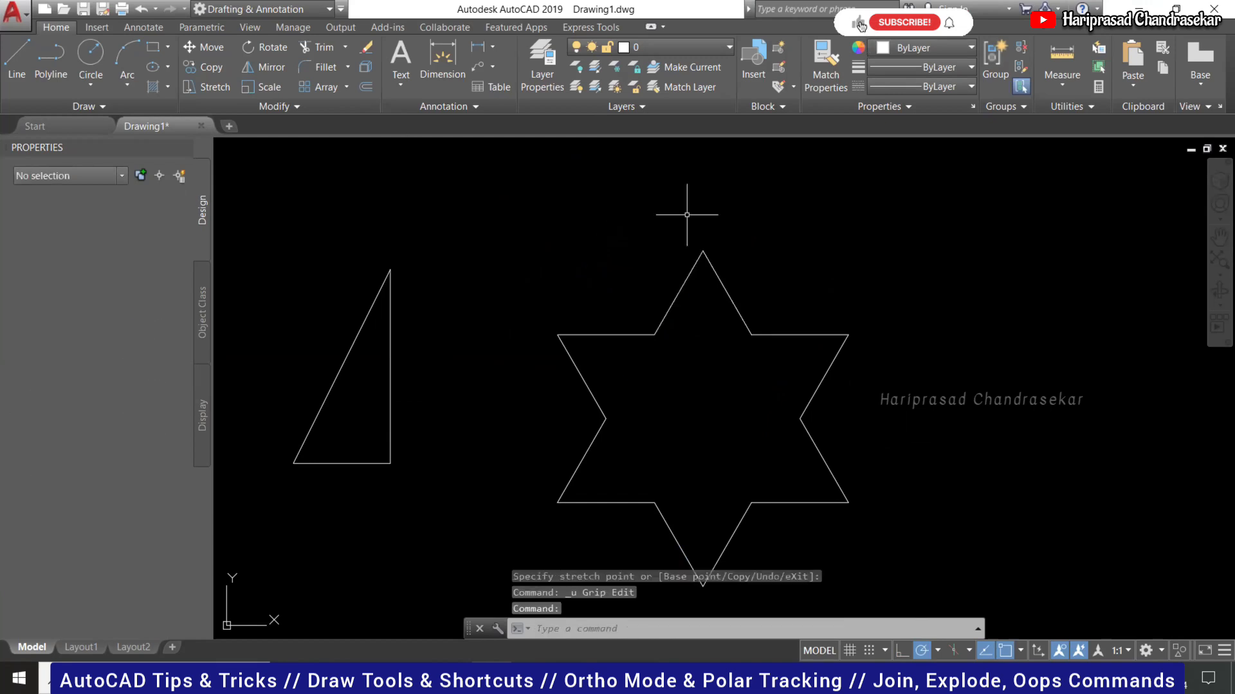
Join all 12 separate lines of the six-pointed star into one polyline.
scroll(688, 213, down, 2)
click(844, 207)
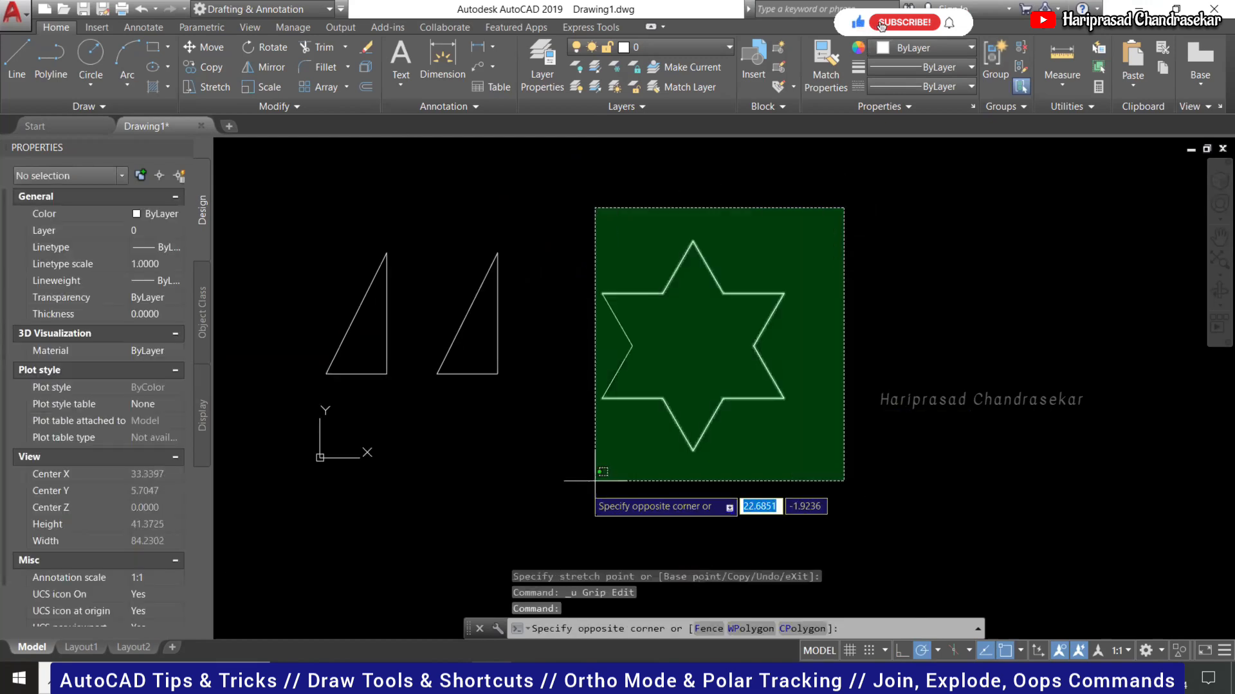
click(595, 480)
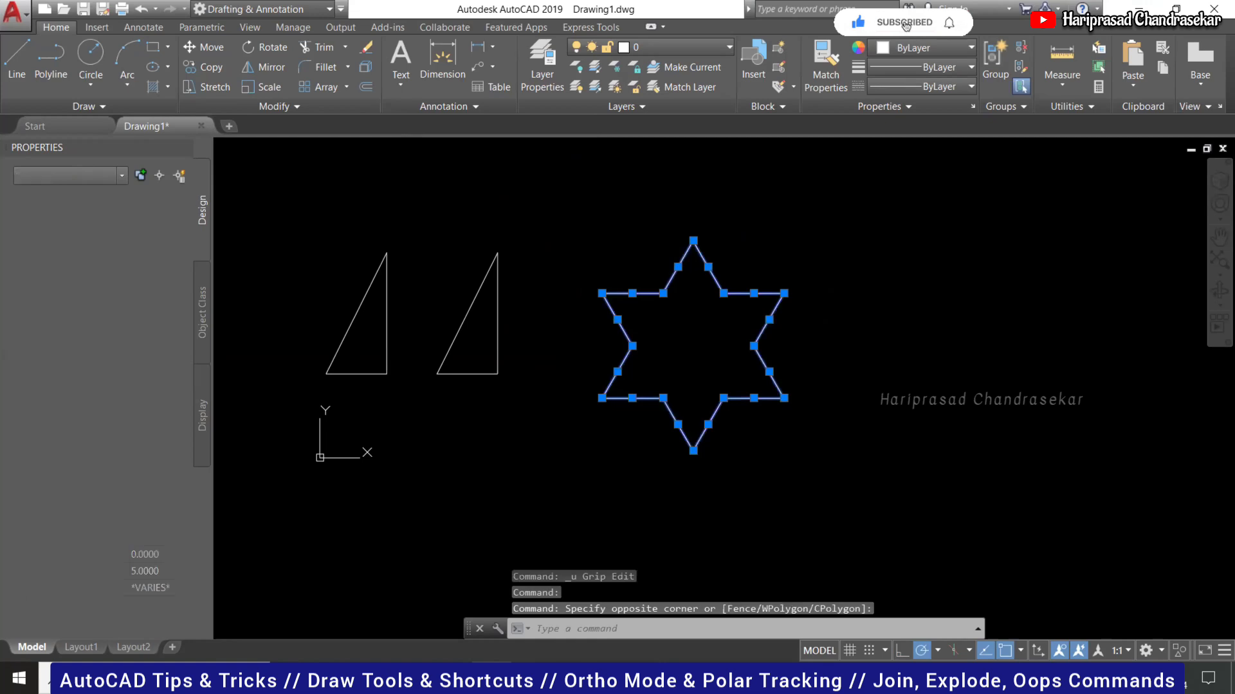
text(j)
key(Return)
Convert the left edge of the star's top point to an arc bulging outward.
click(674, 277)
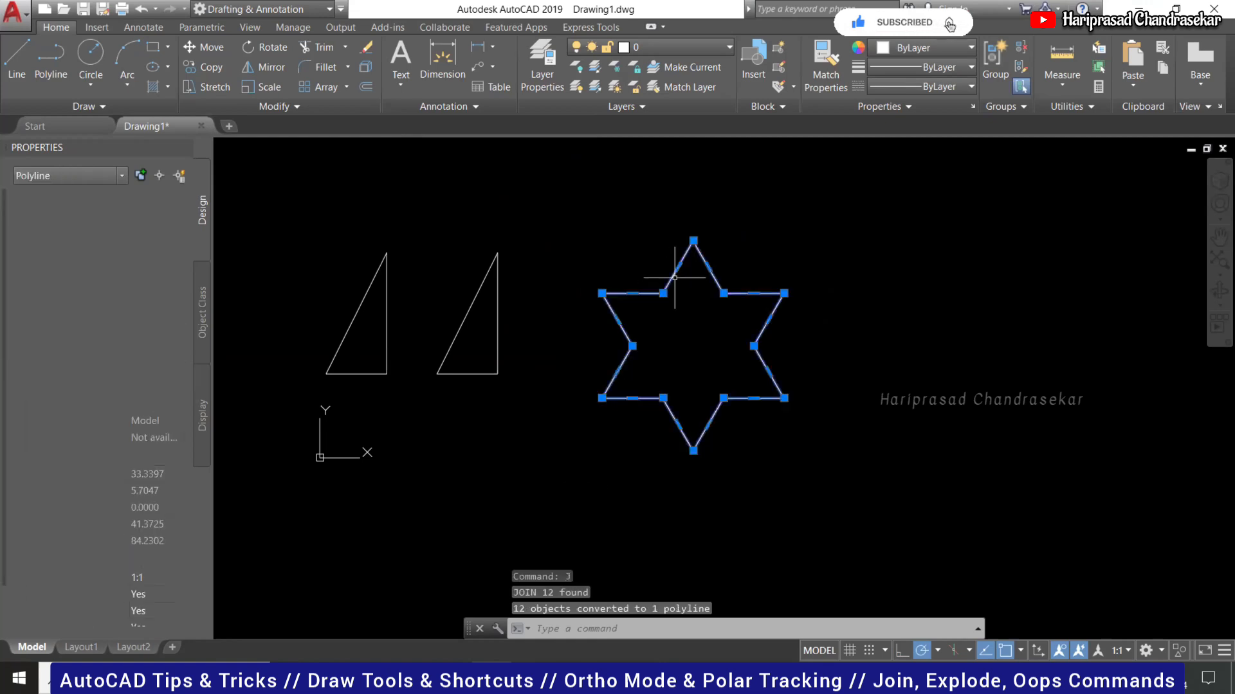
scroll(680, 241, up, 2)
mouse_move(676, 281)
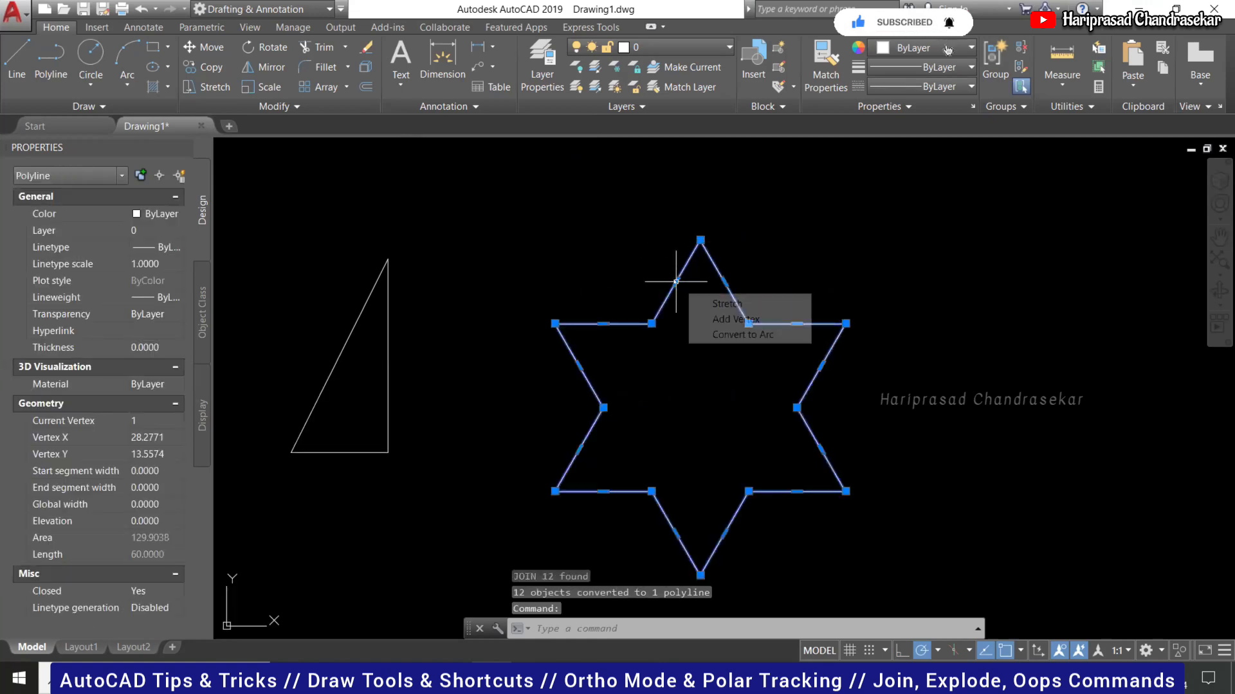
click(743, 335)
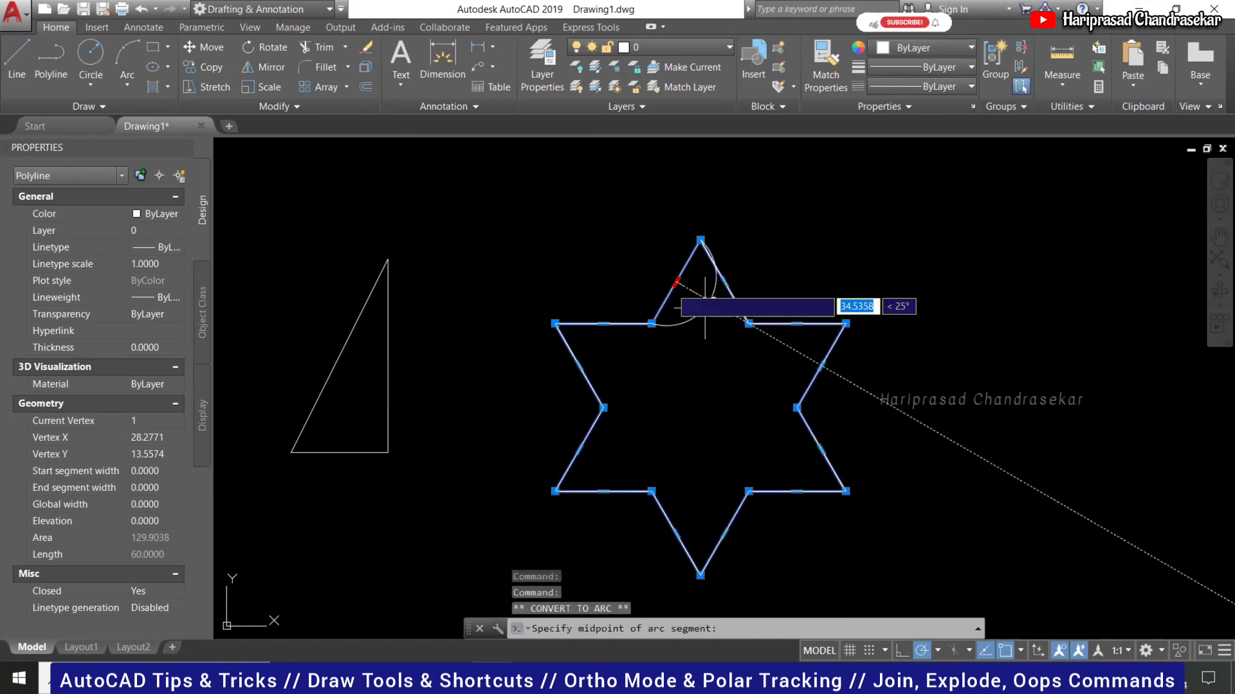
click(638, 278)
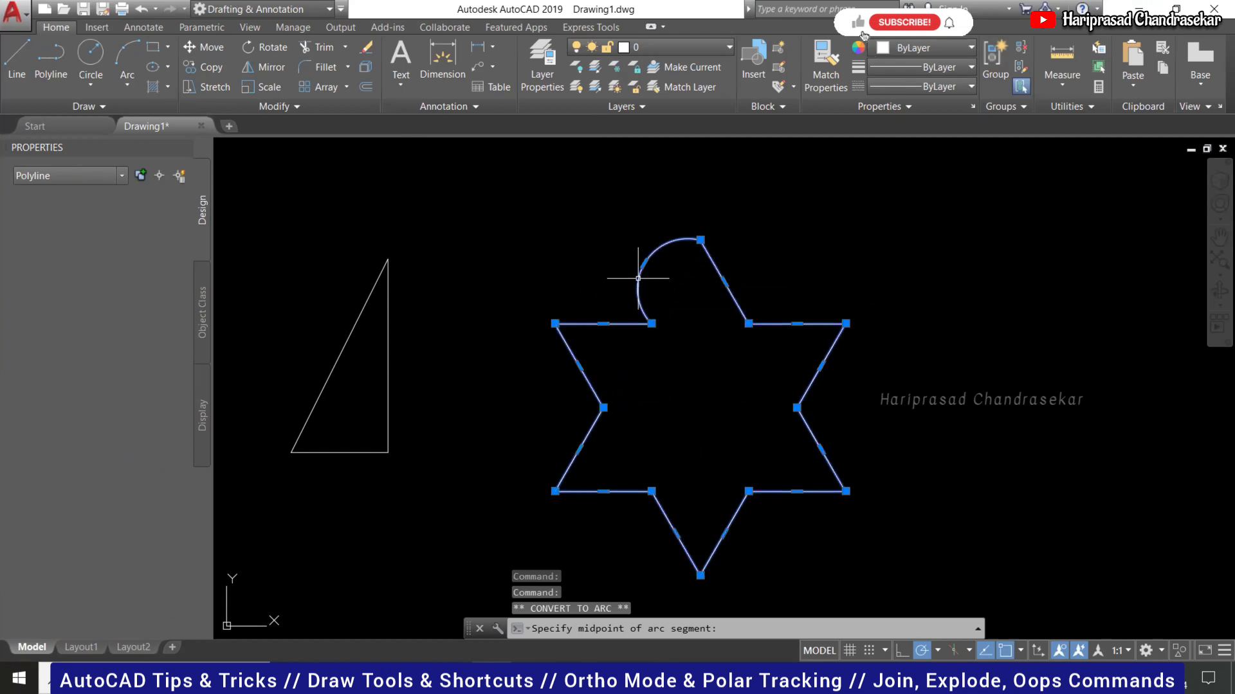
Add a vertex inward from the right edge of the star's top point and stretch the short segment beside it downward.
mouse_move(724, 281)
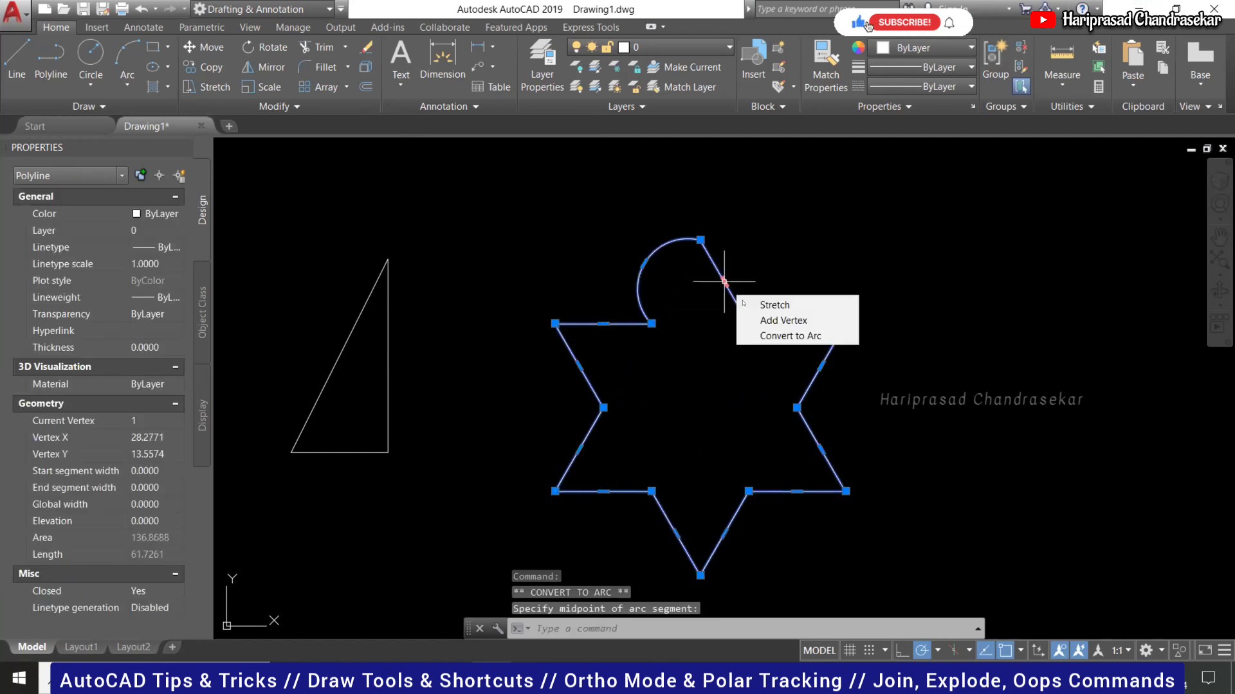
click(775, 319)
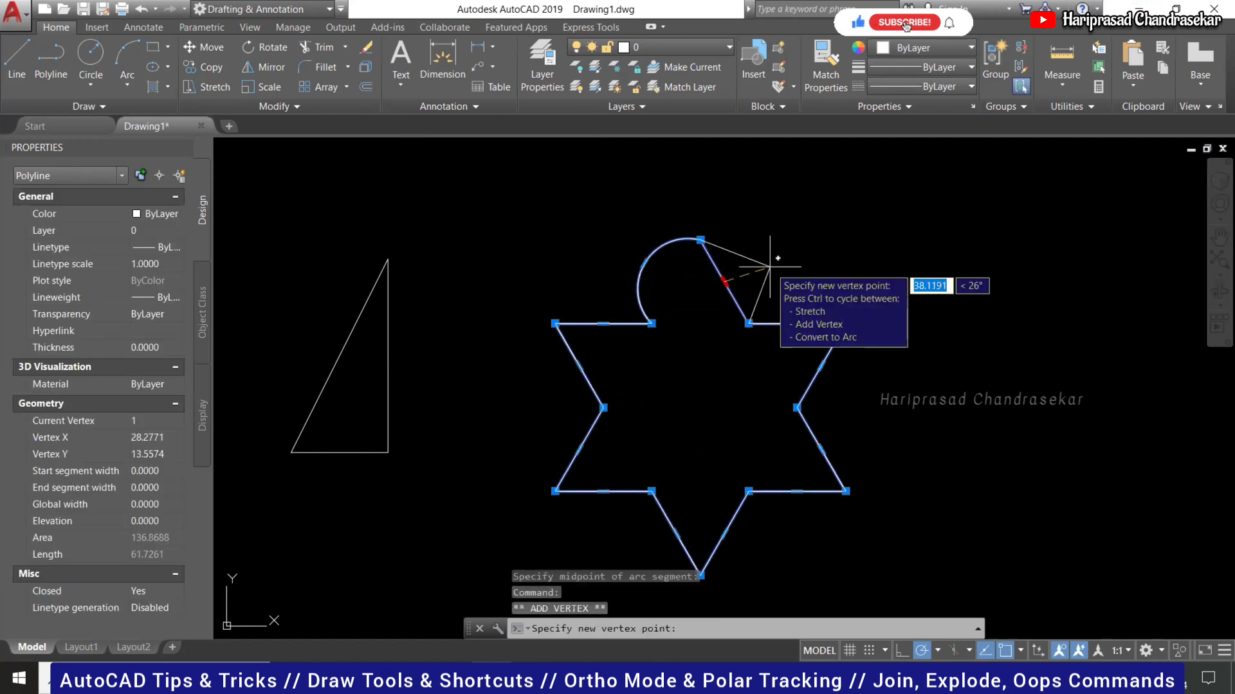
click(695, 299)
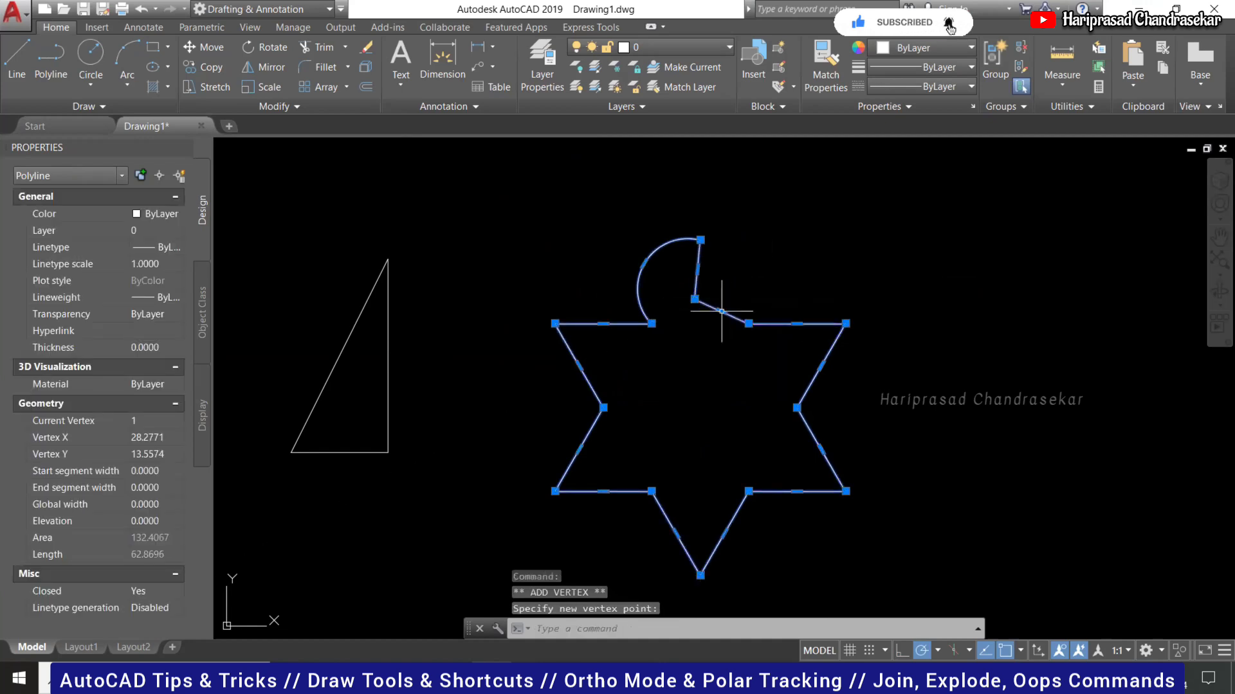
click(721, 312)
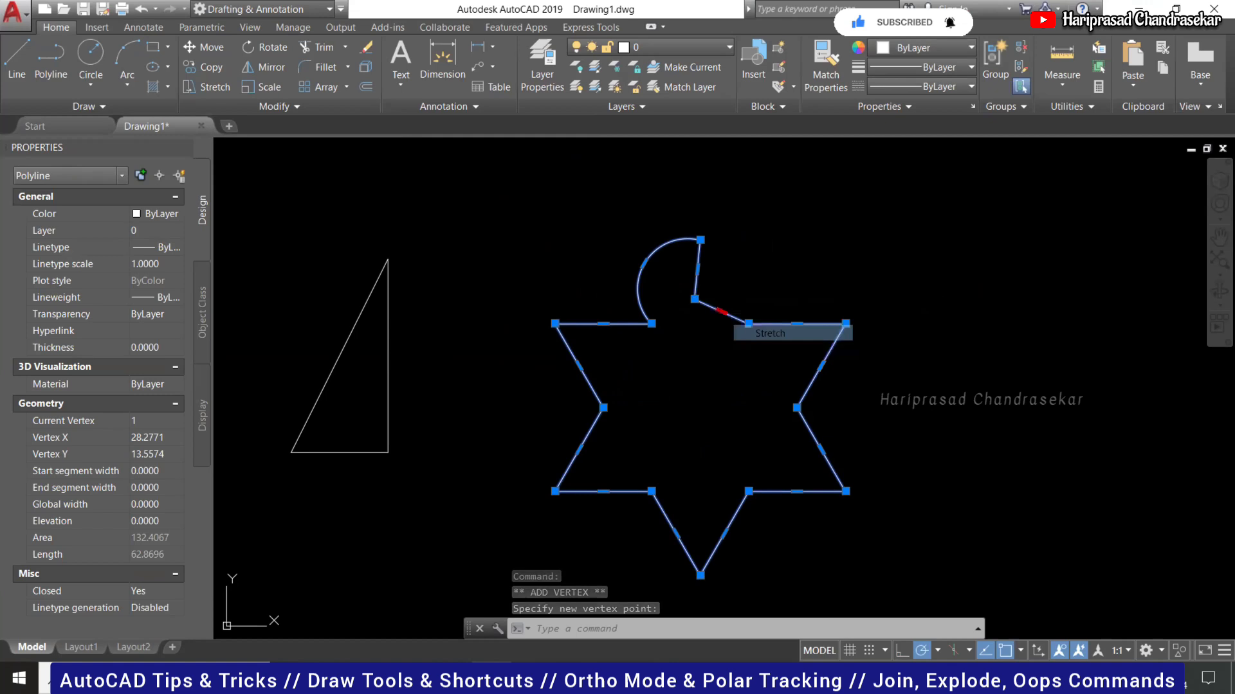
click(722, 348)
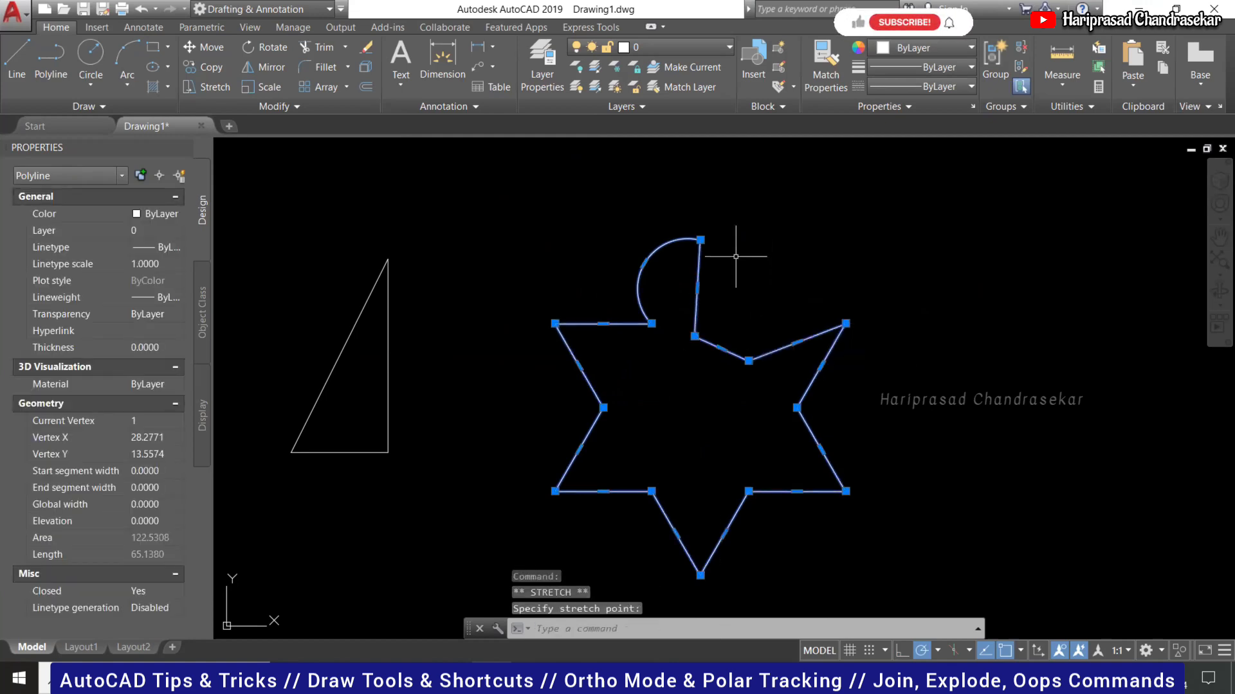
Remove the topmost vertex of the star polyline, and undo all the grip edits back to the plain star.
mouse_move(700, 240)
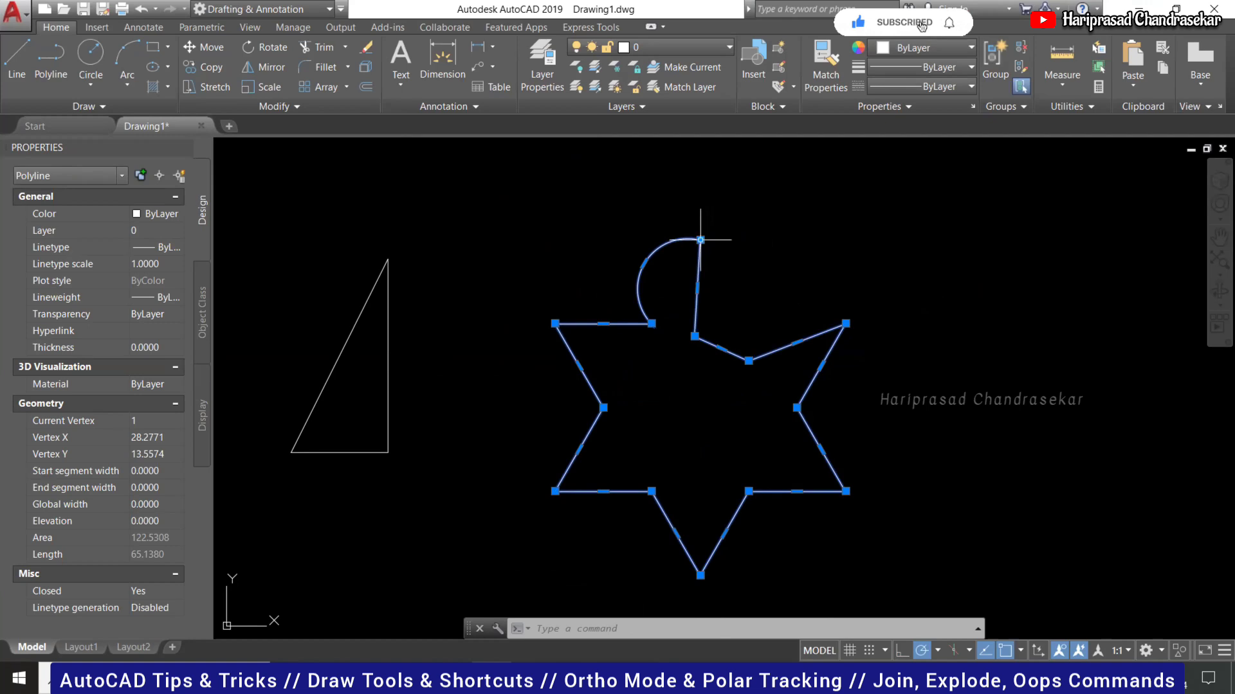
click(729, 295)
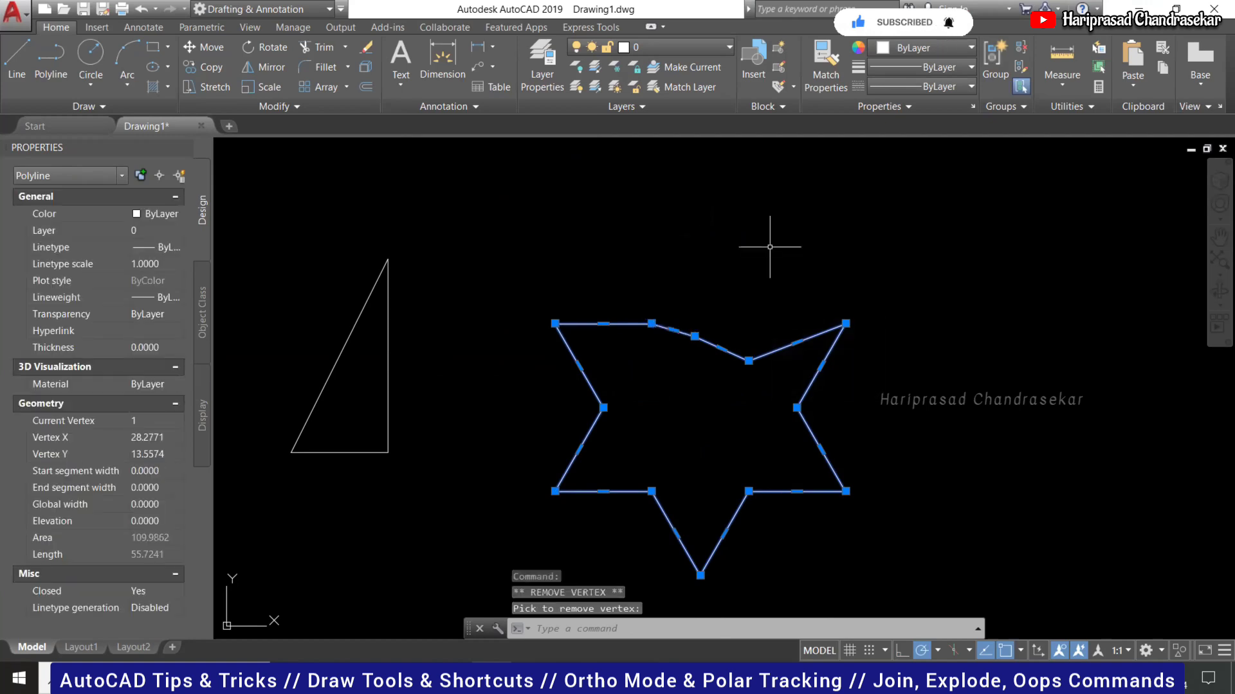
key(ctrl+z)
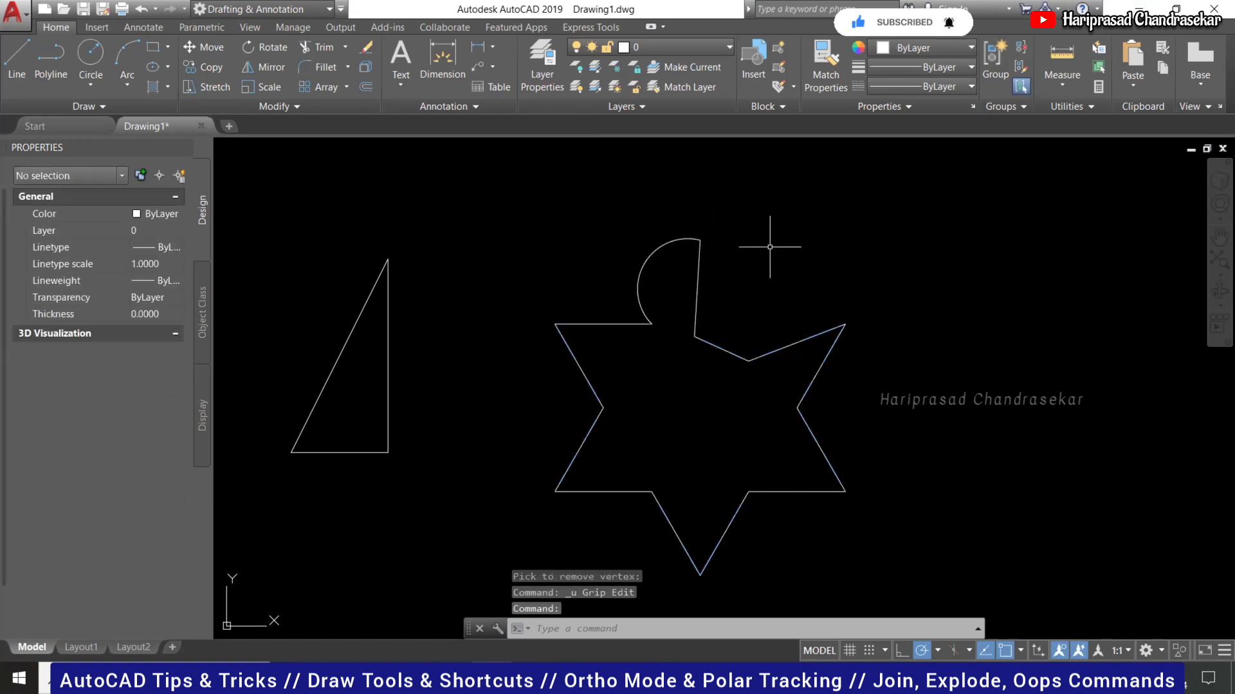
key(ctrl+z)
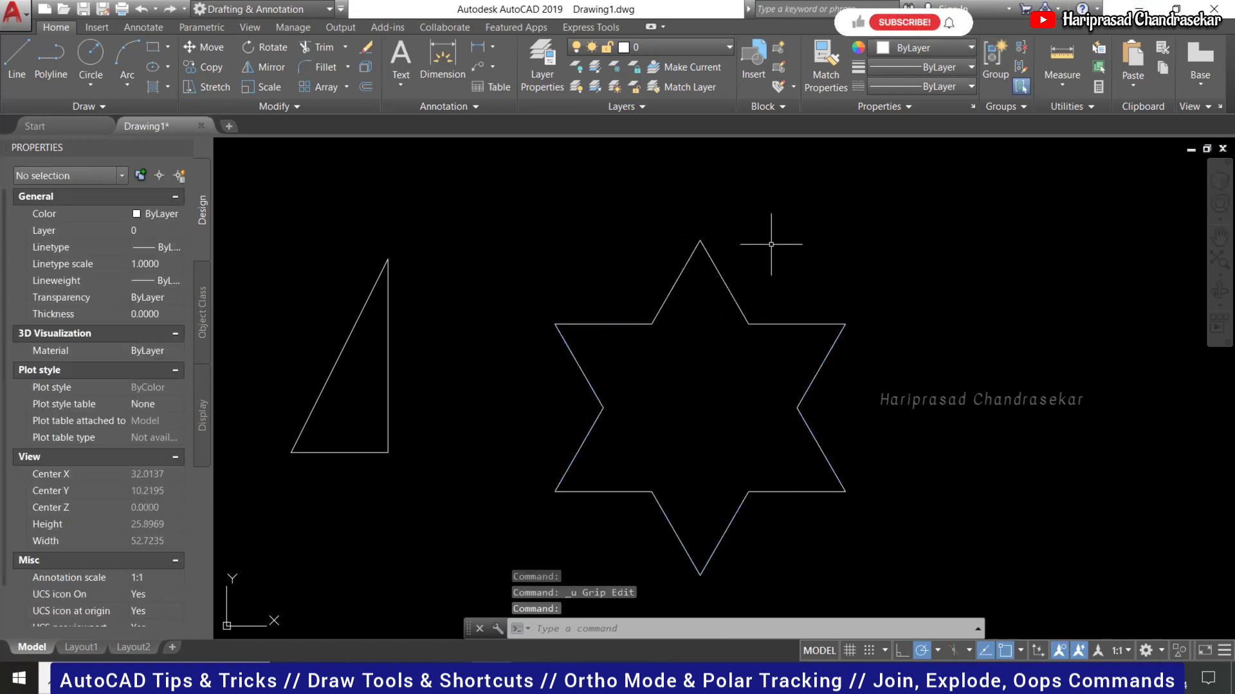
Select the star polyline to check its grips and the segment lengths at its top vertex, and clear the selection.
scroll(788, 235, down, 4)
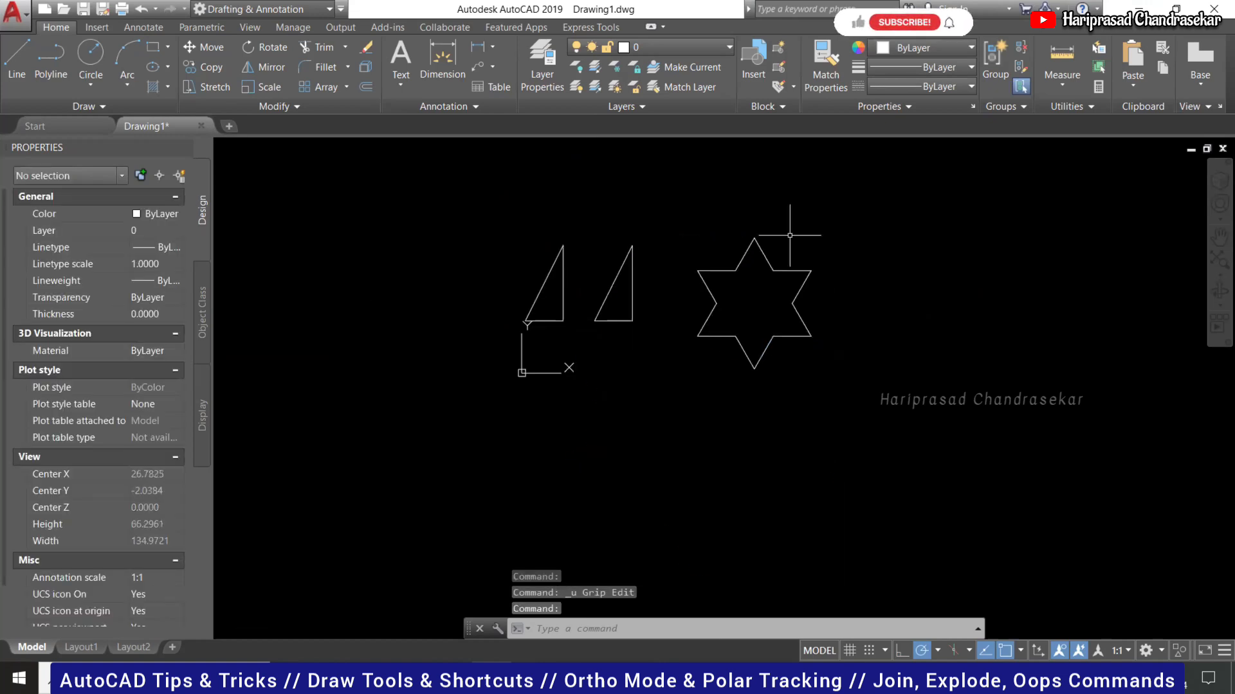
click(749, 240)
mouse_move(755, 239)
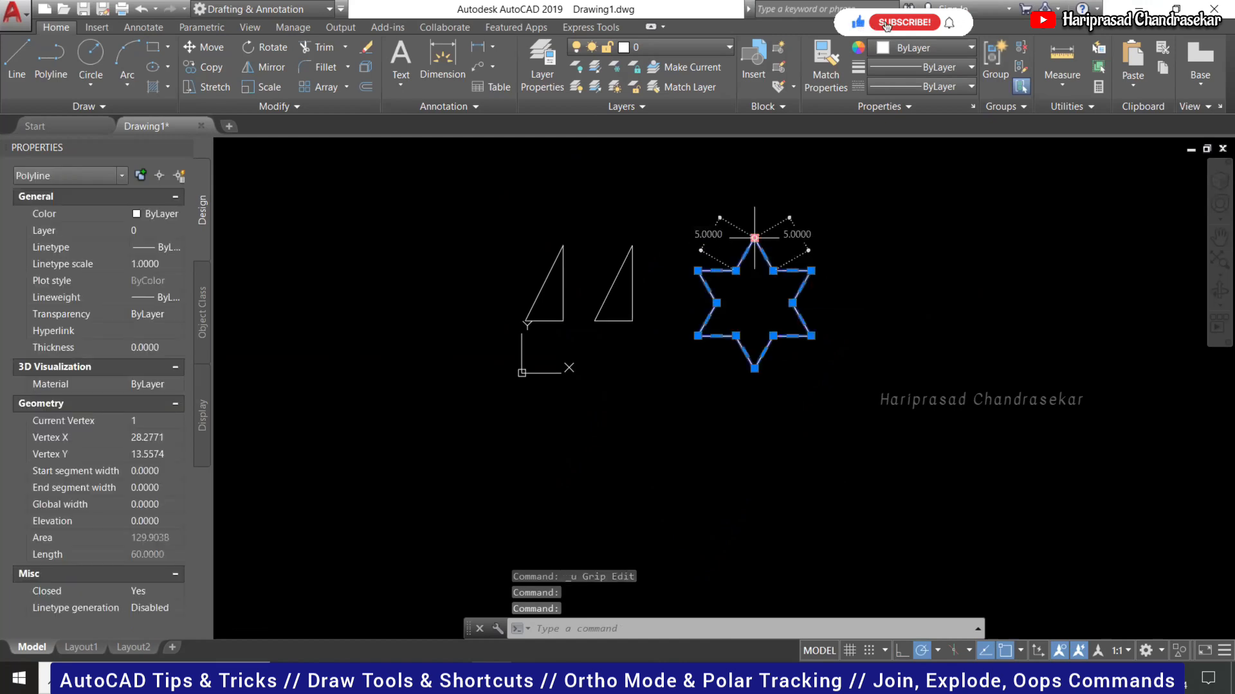
key(Escape)
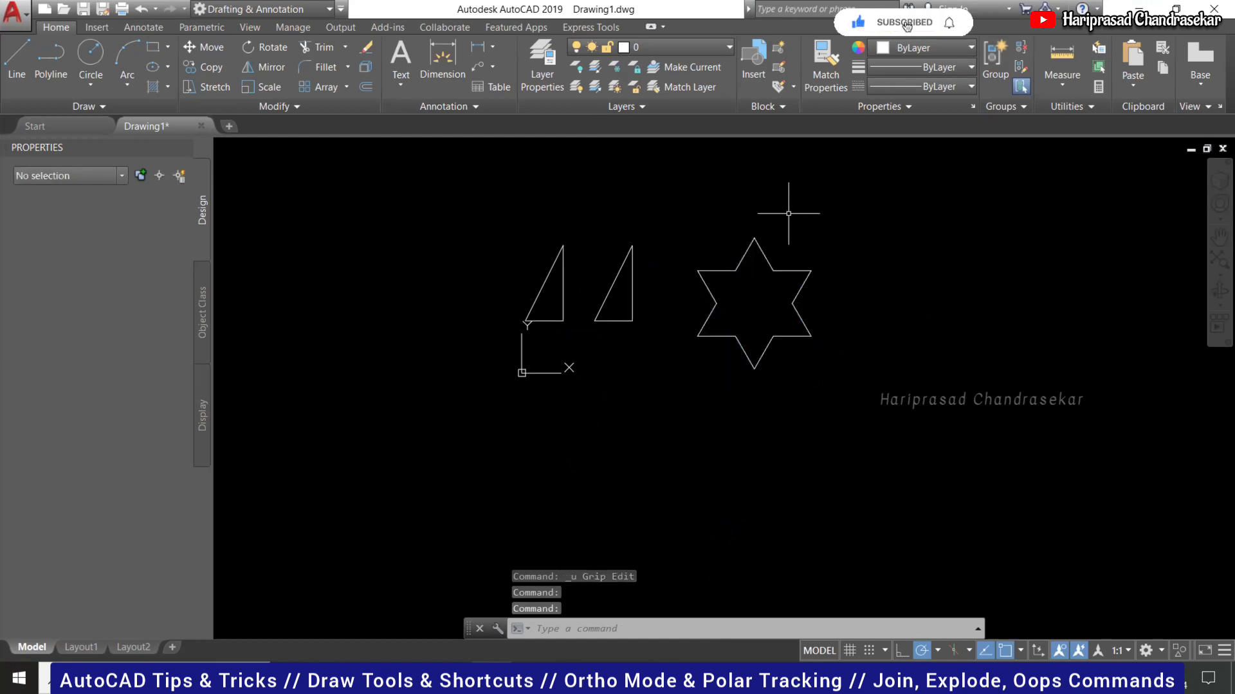
Try to redo the last undone grip edit.
key(ctrl+y)
key(Escape)
key(Escape)
key(Escape)
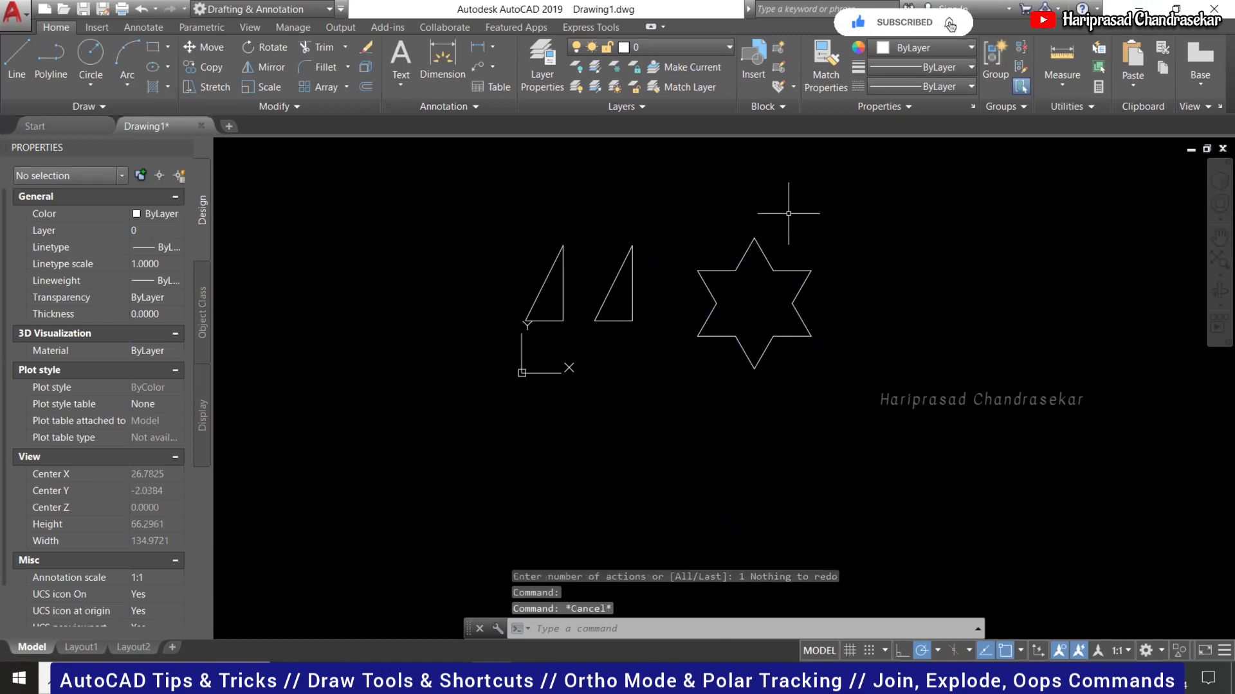
Erase the six-pointed star from the drawing.
scroll(728, 229, up, 2)
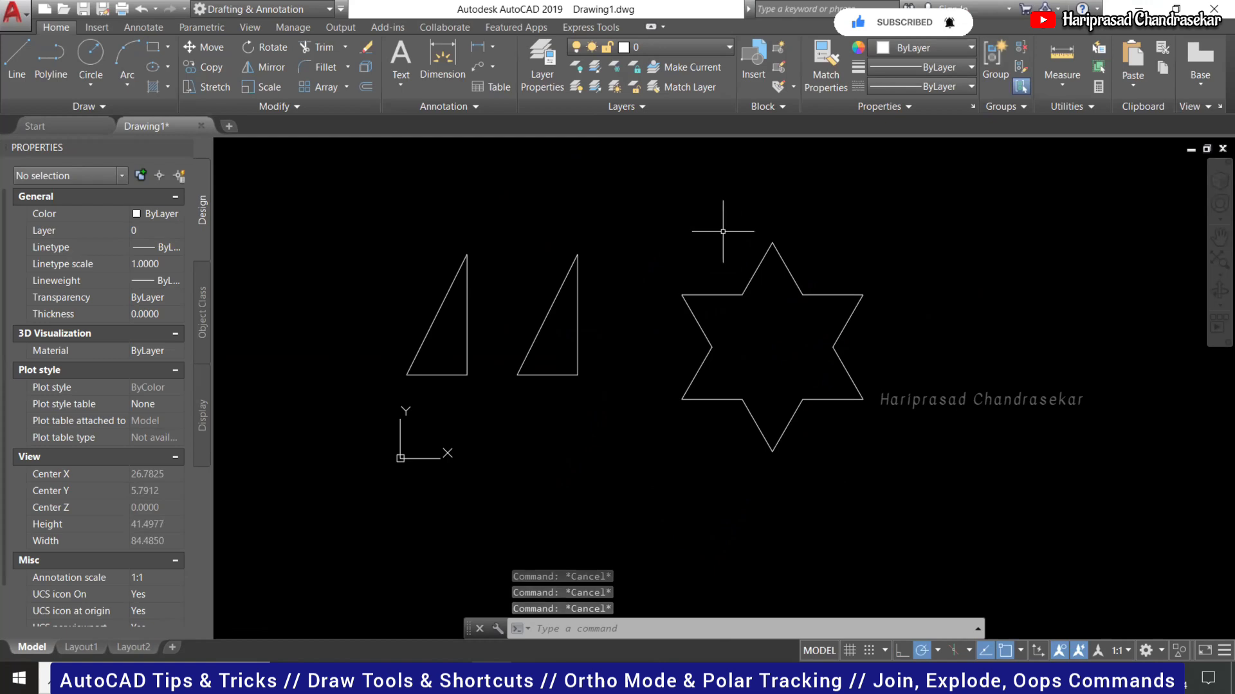
scroll(605, 254, down, 3)
scroll(563, 260, up, 3)
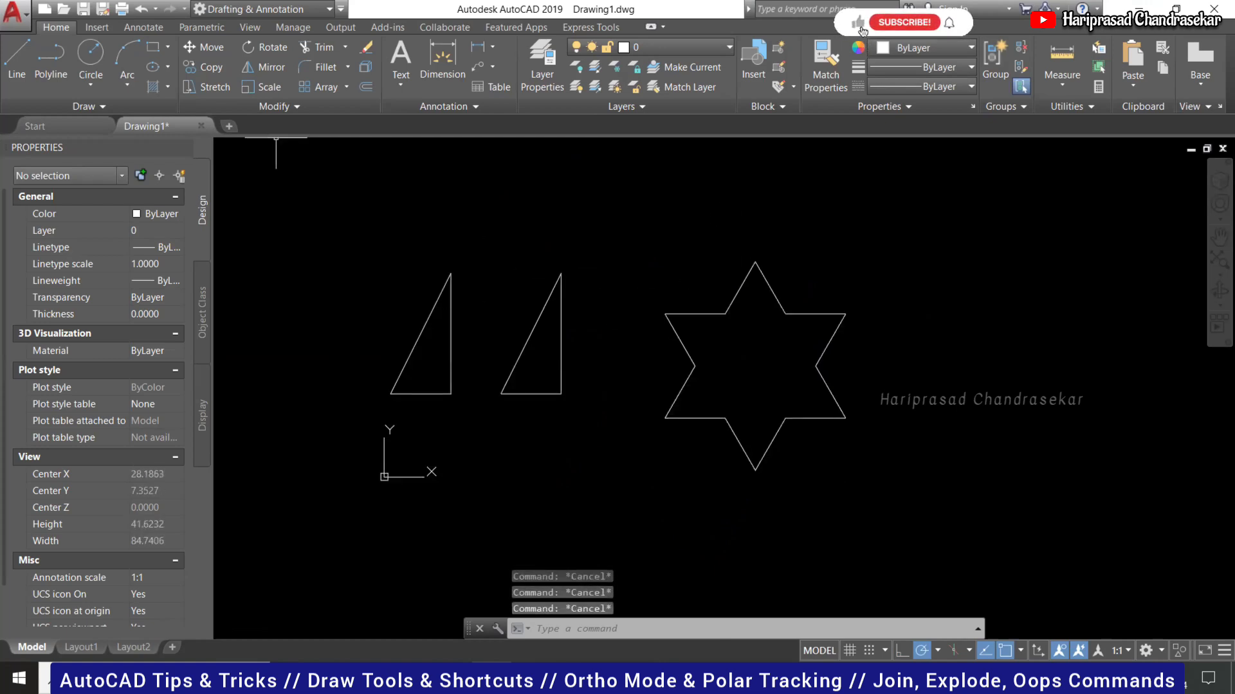
scroll(483, 273, down, 2)
scroll(749, 257, up, 2)
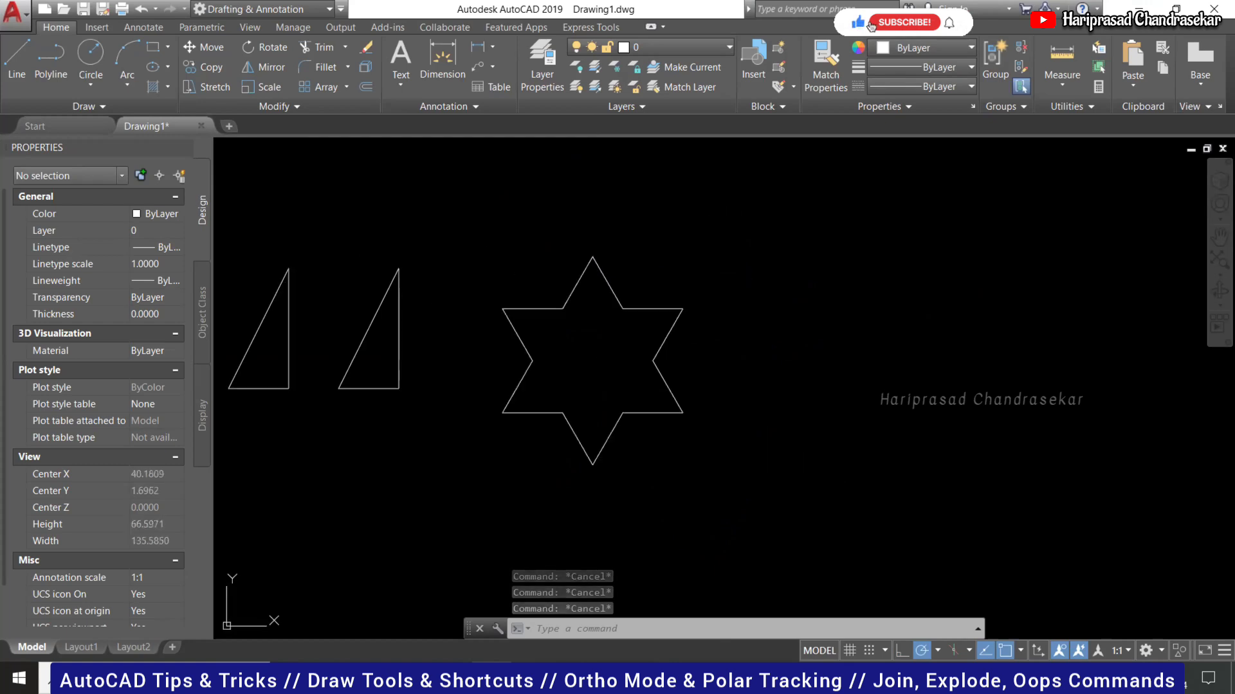
click(751, 245)
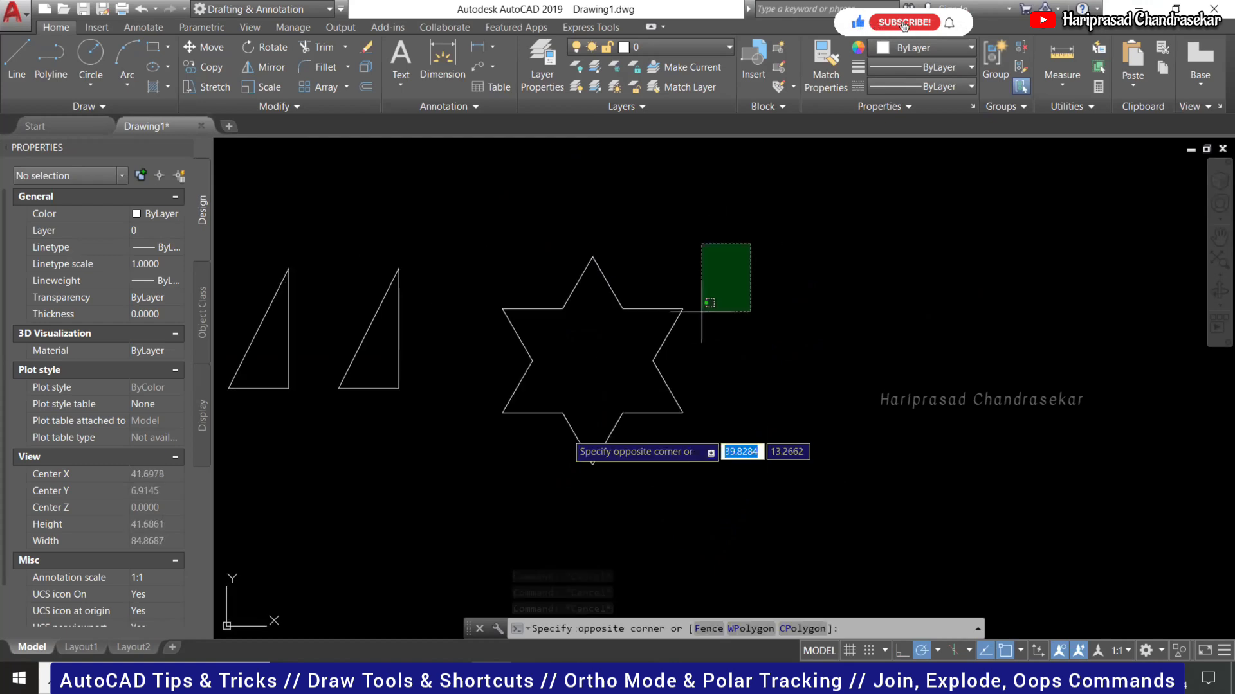
click(477, 483)
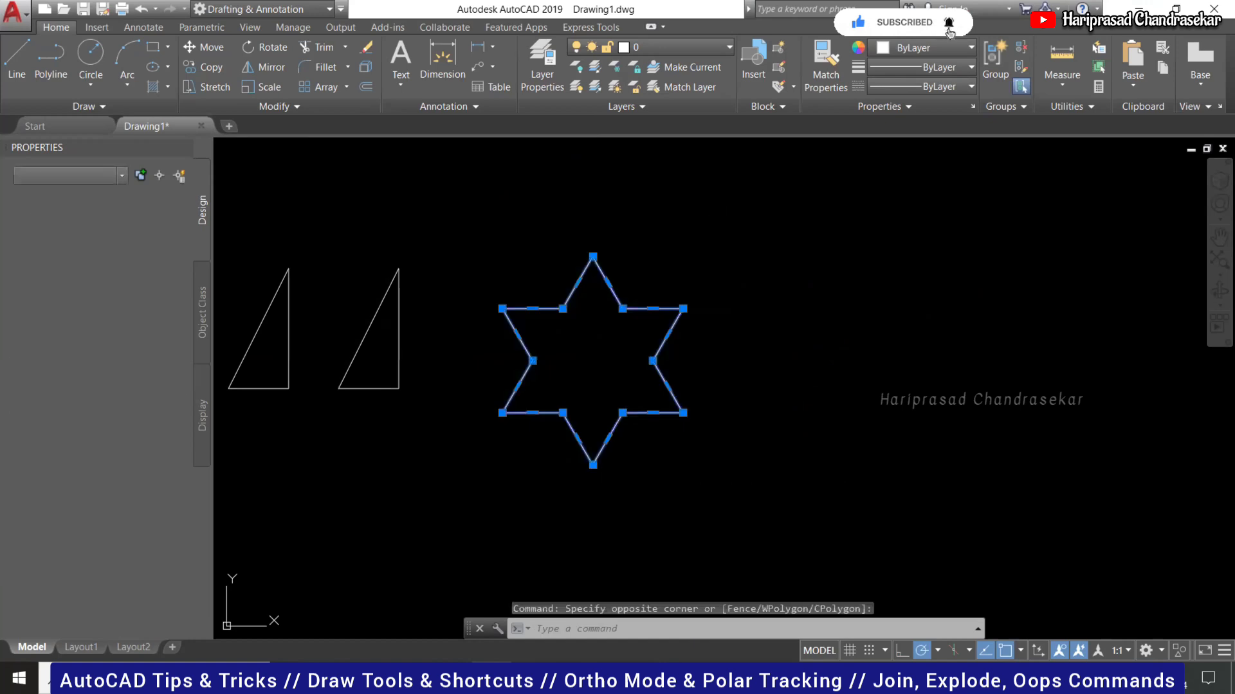
key(Delete)
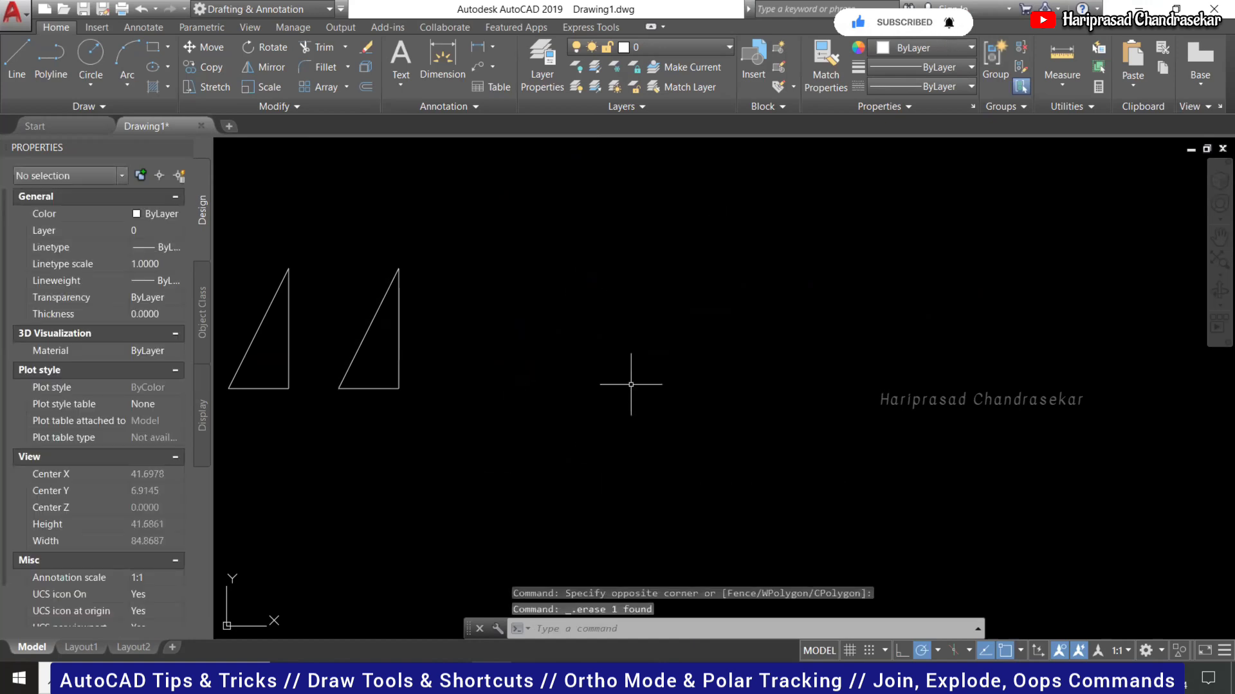
key(Escape)
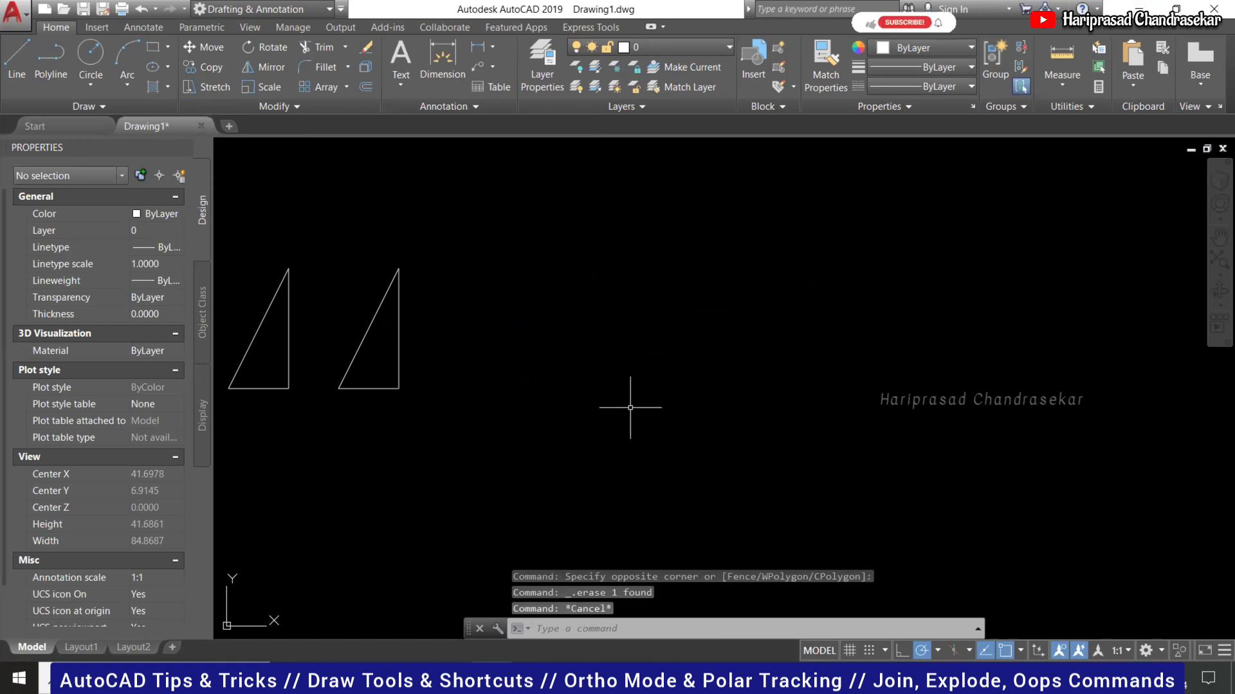
Draw a five-sided polyline outline with a slanted lower-left edge in the empty area beside the triangles, ending at its start point, and select it.
text(pl)
key(Return)
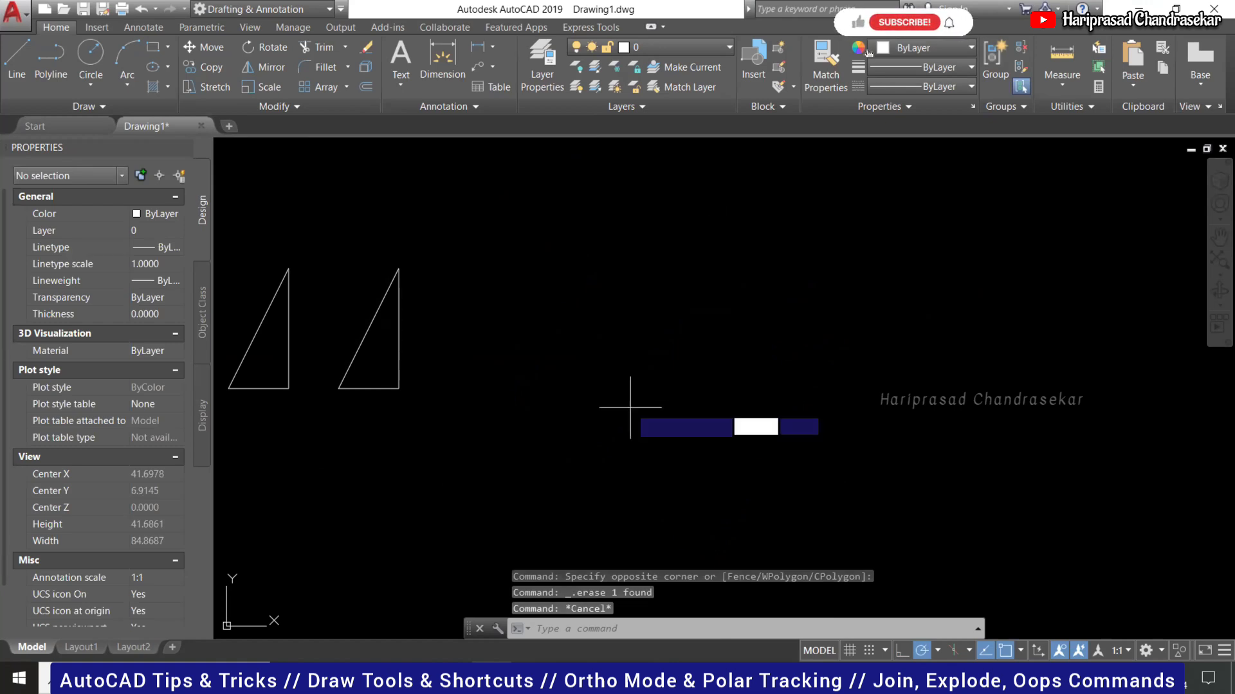
click(679, 419)
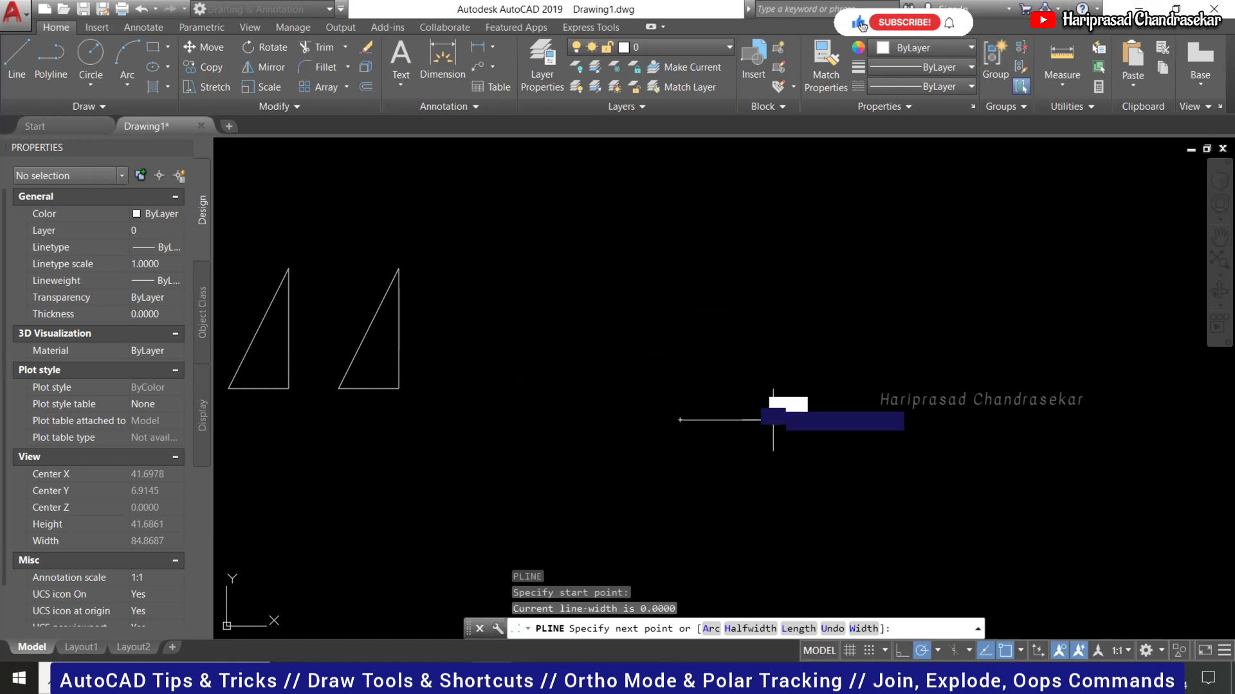
click(773, 420)
click(773, 295)
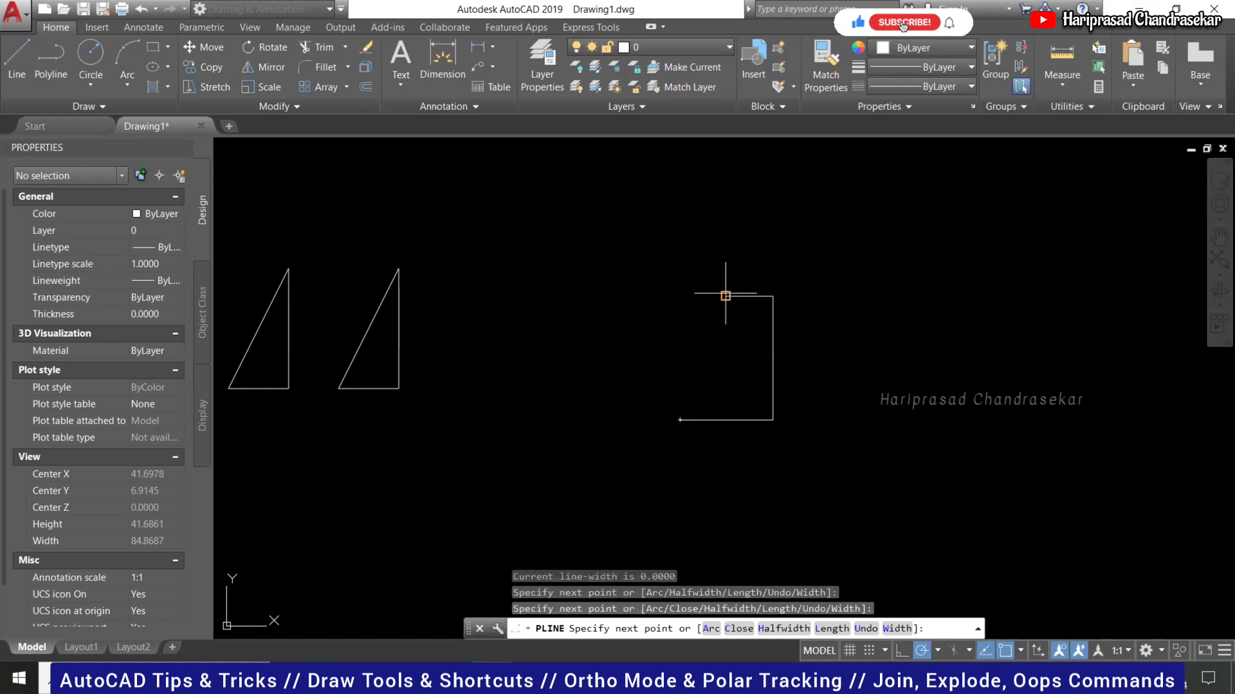
click(725, 295)
click(725, 354)
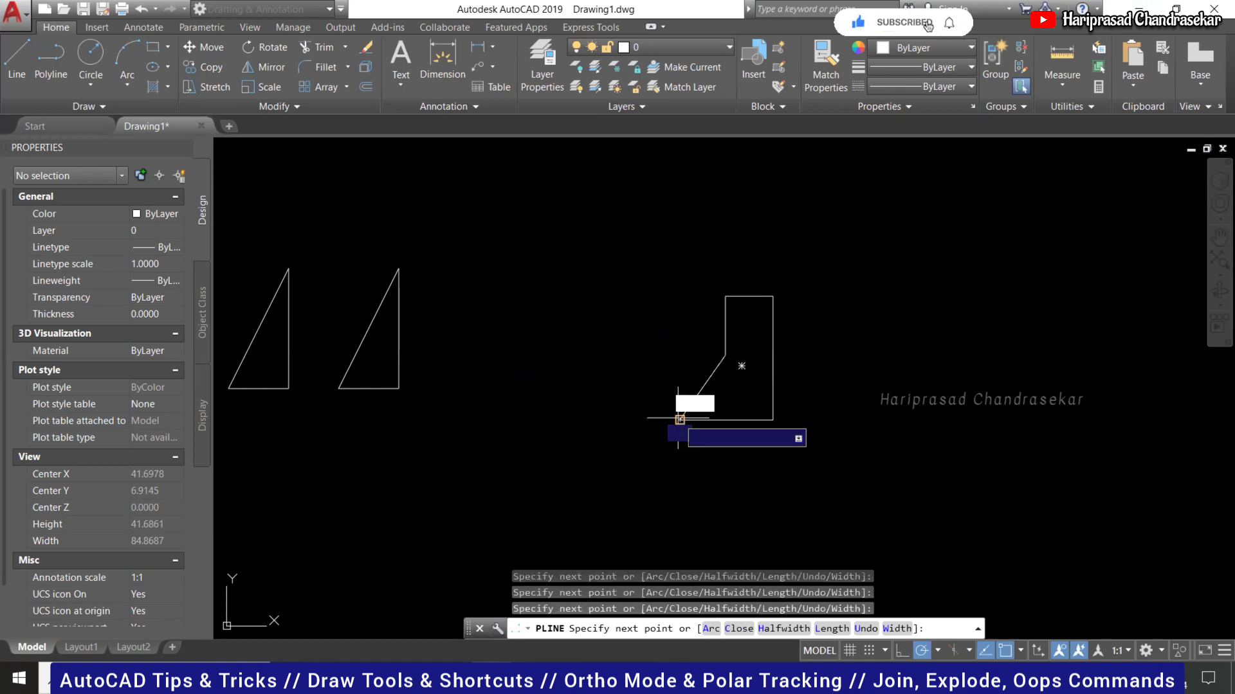
click(679, 419)
key(Escape)
click(724, 331)
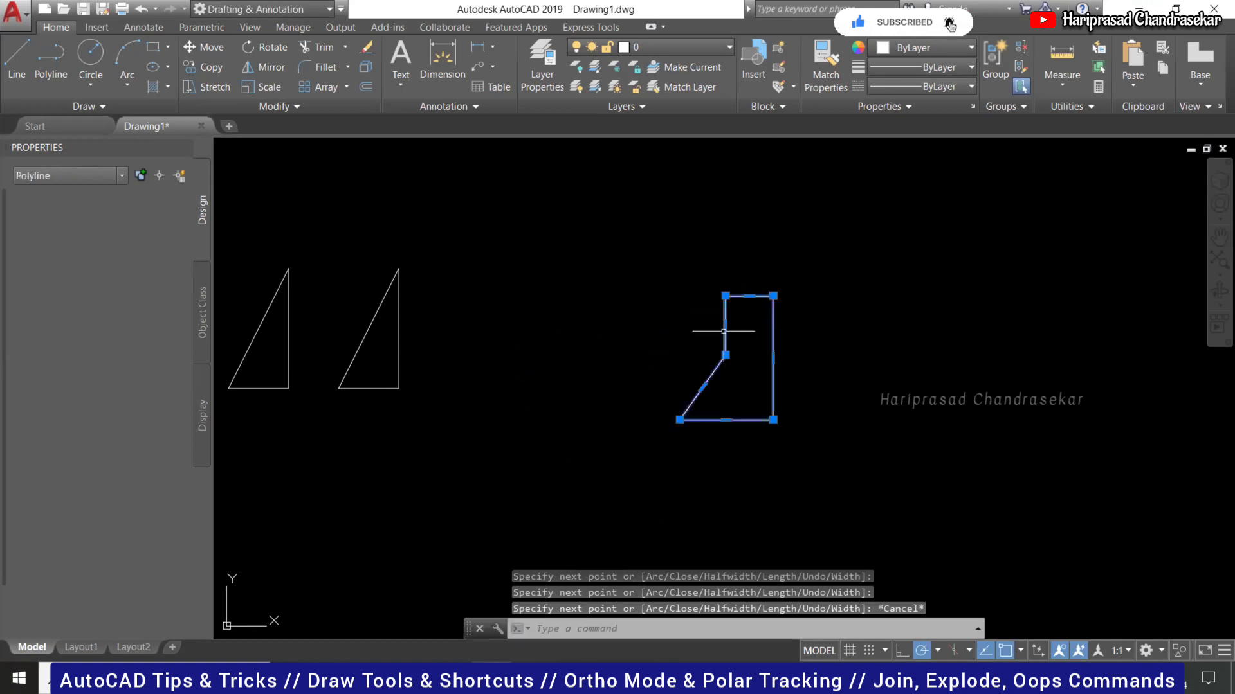
Clear the selection, undo the five-sided outline and the star's erasure, and redo both.
key(Escape)
middle_drag(624, 297, 660, 312)
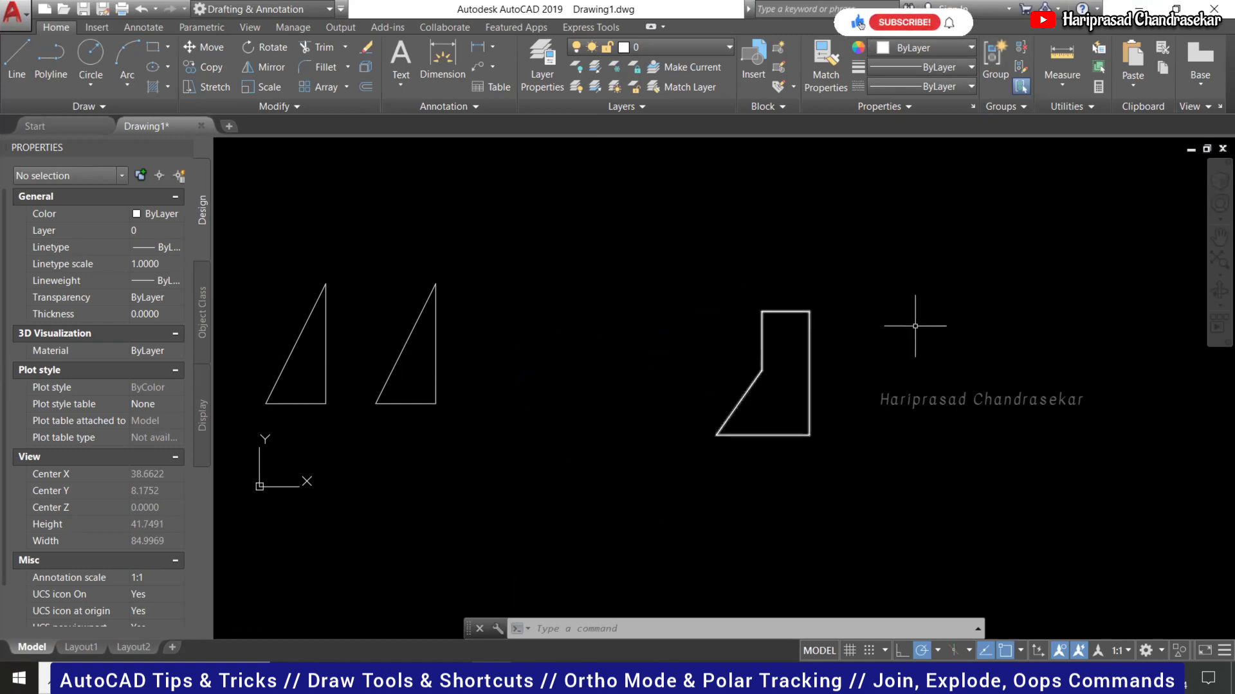
middle_drag(915, 321, 878, 306)
key(ctrl+z)
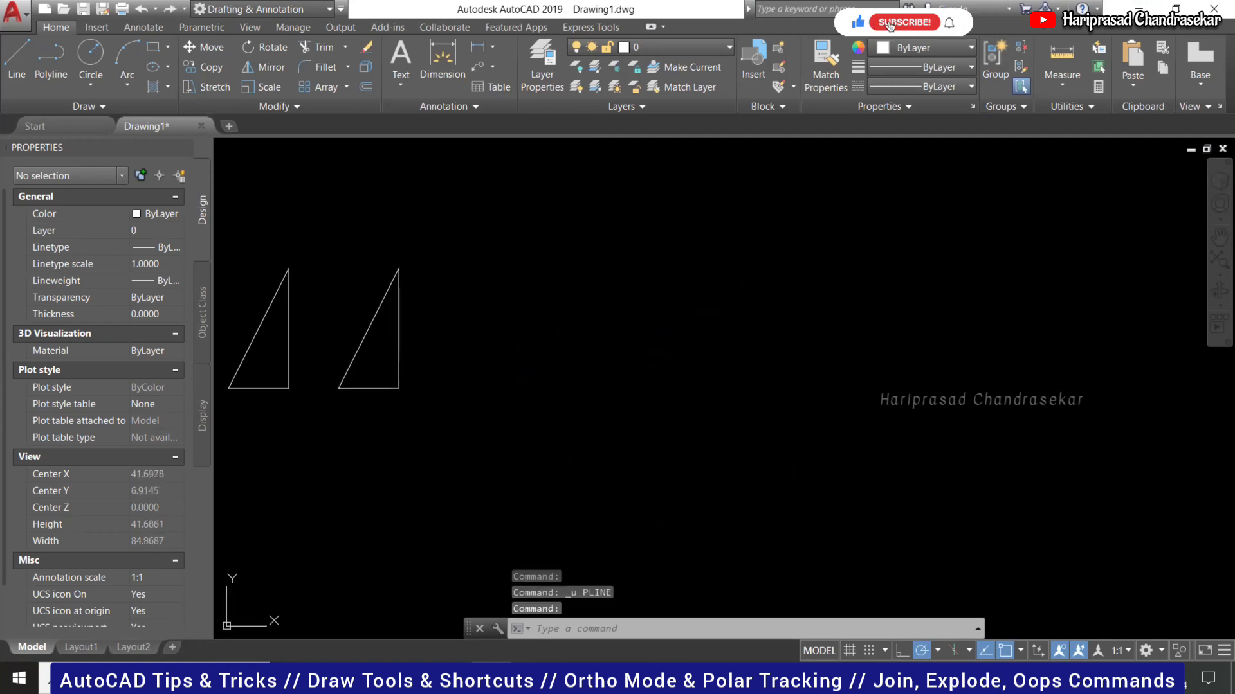
key(ctrl+z)
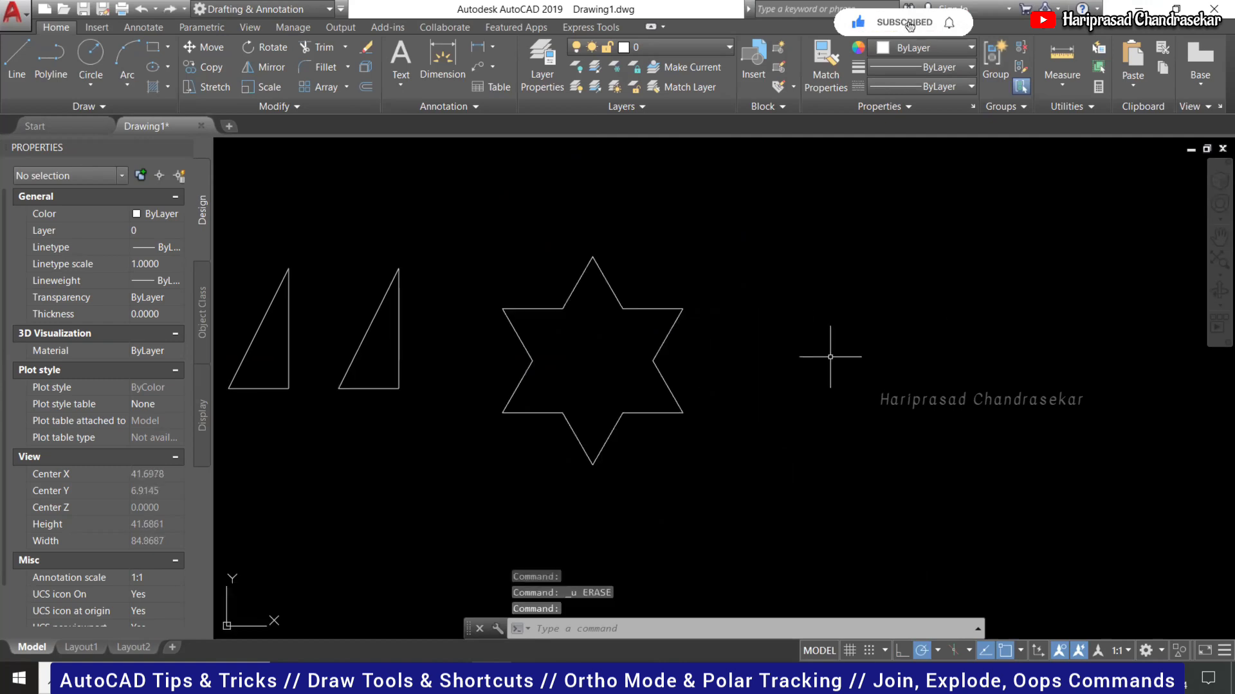
key(ctrl+y)
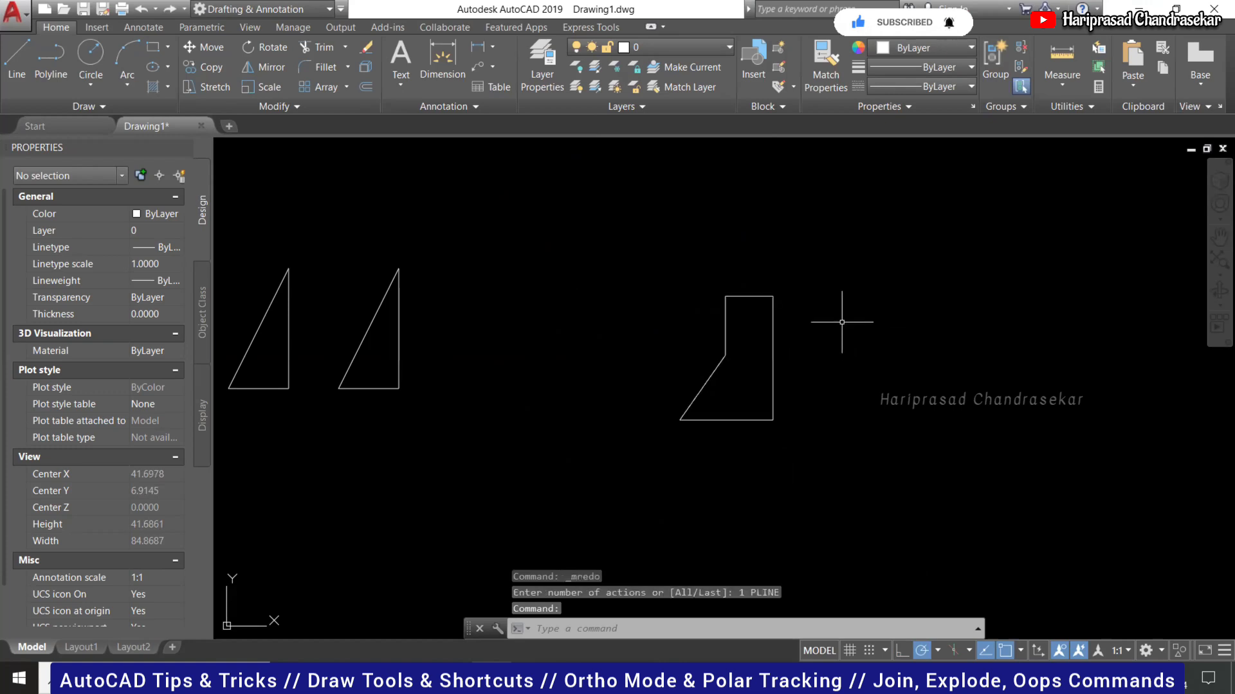
Try to bring back the erased star with the Oops command, and repeat the attempt.
scroll(839, 322, down, 2)
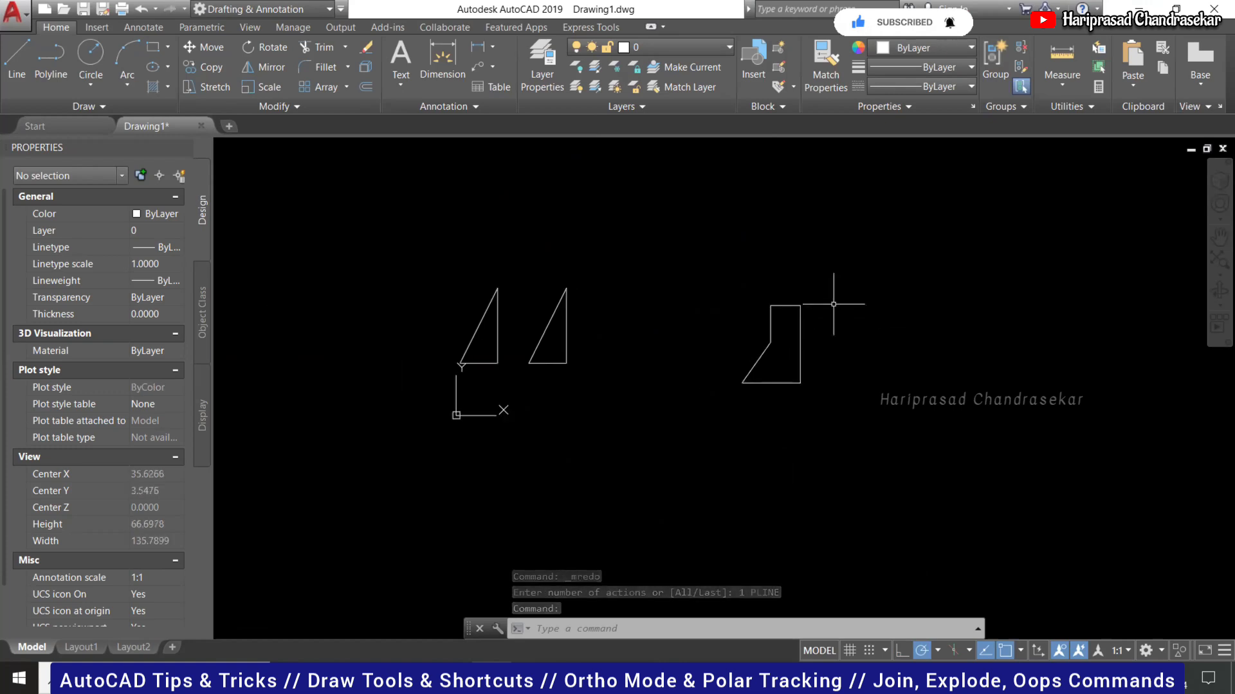
key(Escape)
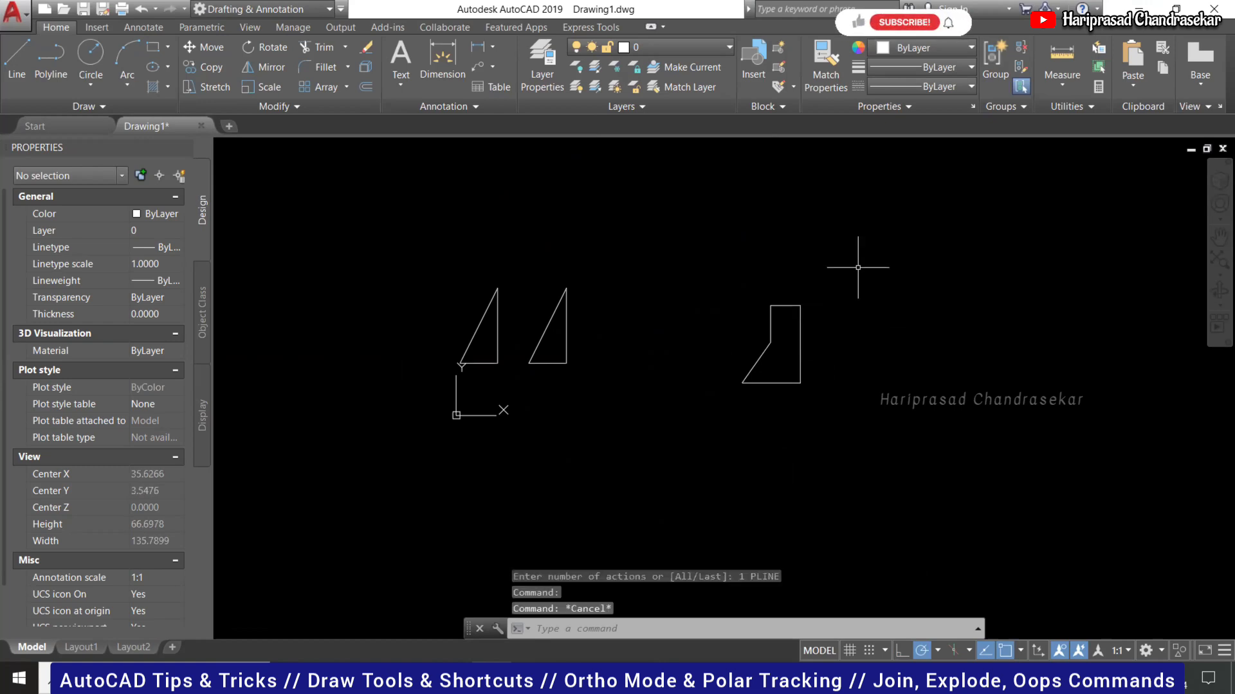
text(OOps)
key(Return)
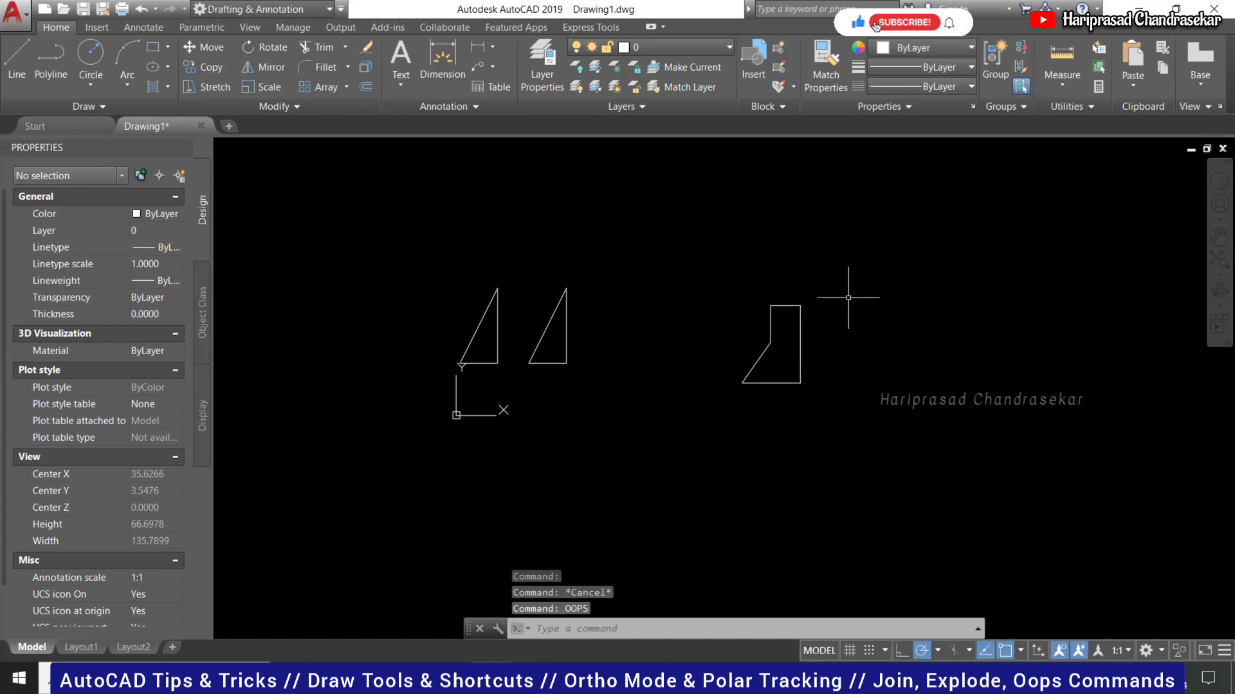
key(Escape)
key(Escape)
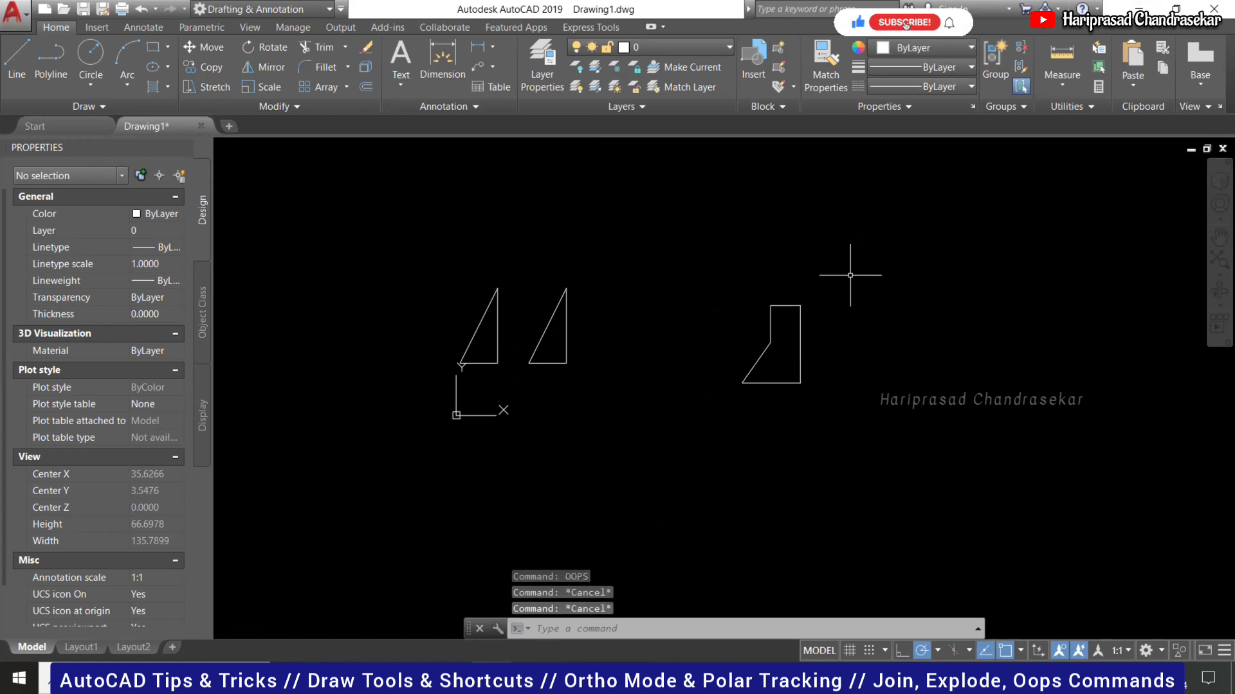
key(Return)
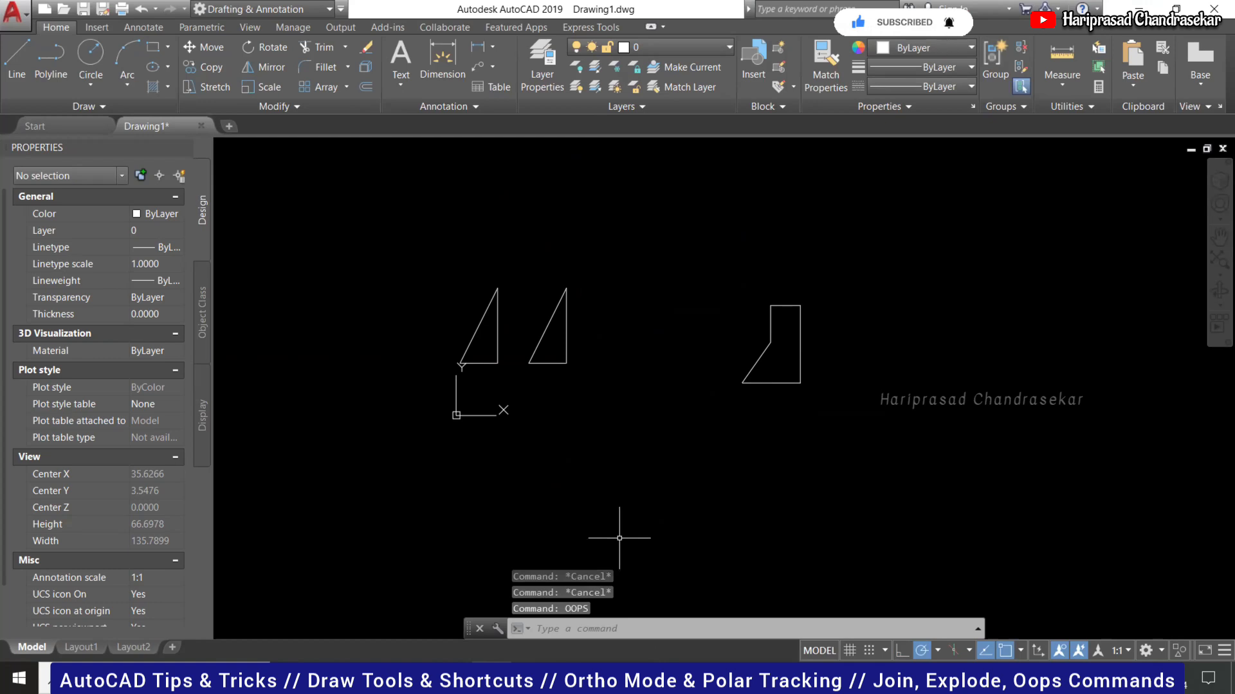
key(Escape)
key(Escape)
Undo the five-sided polyline outline and the erasure of the six-pointed star.
scroll(484, 383, down, 2)
scroll(637, 270, up, 2)
scroll(728, 314, down, 2)
scroll(569, 501, up, 4)
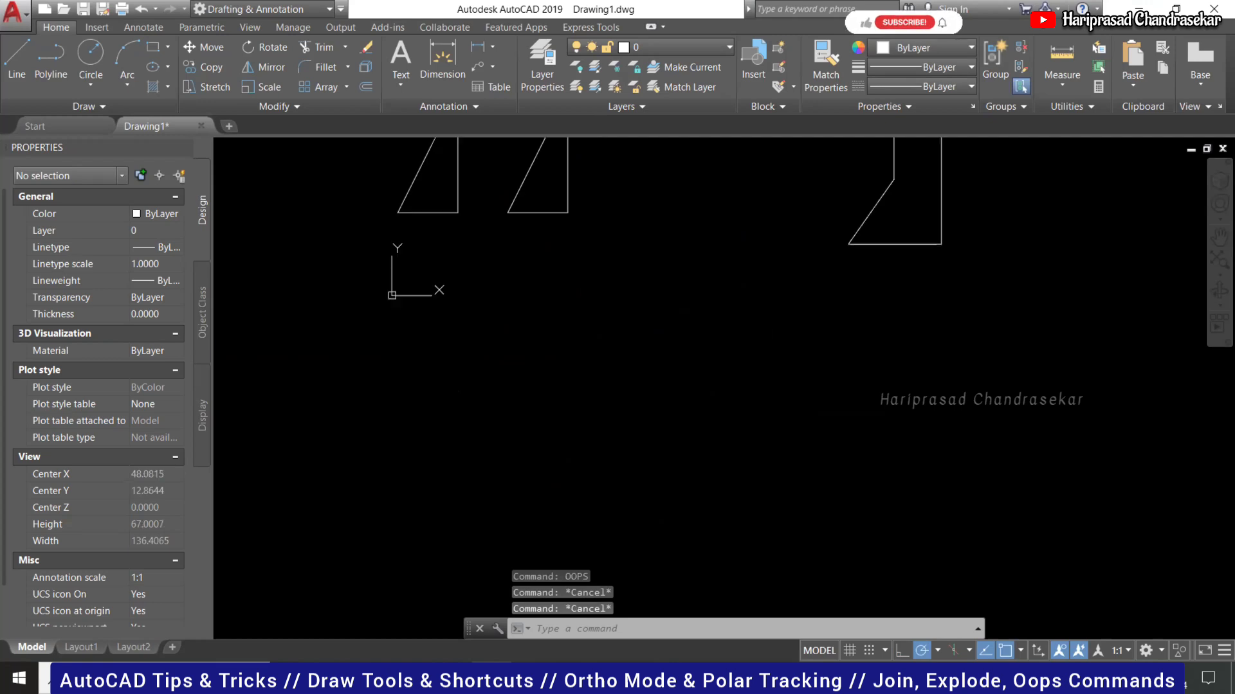
scroll(721, 315, down, 2)
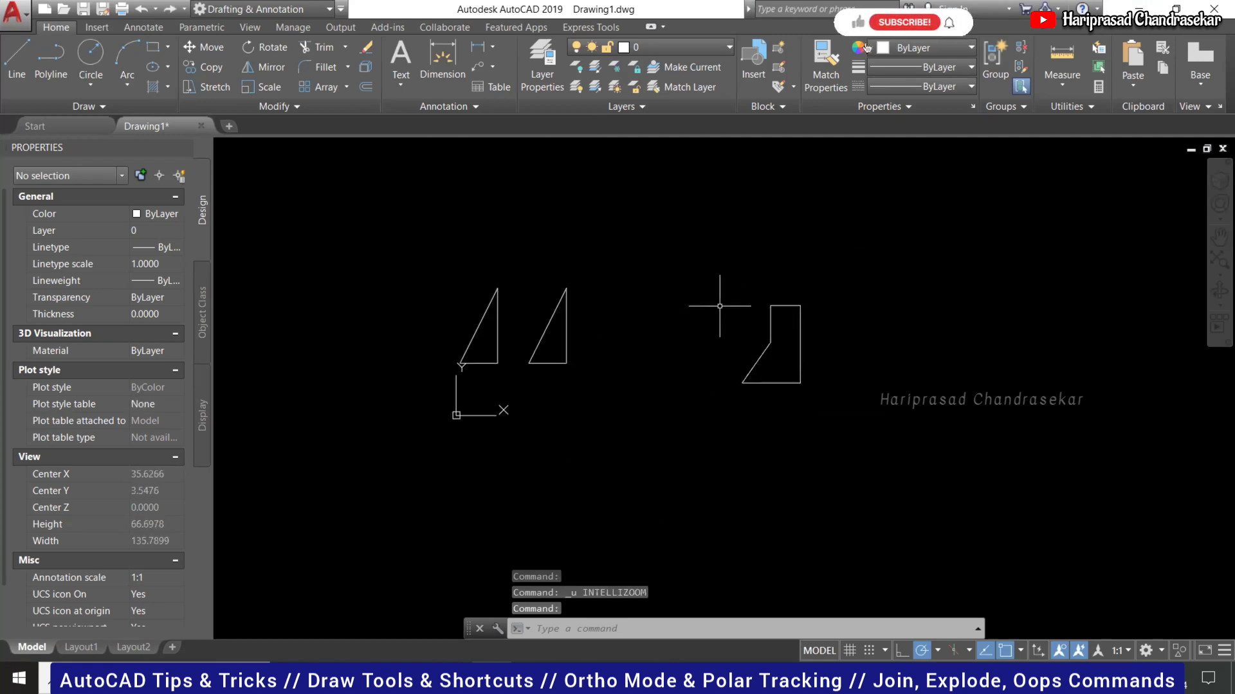
key(ctrl+z)
key(ctrl+z)
key(ctrl+z)
key(ctrl+z)
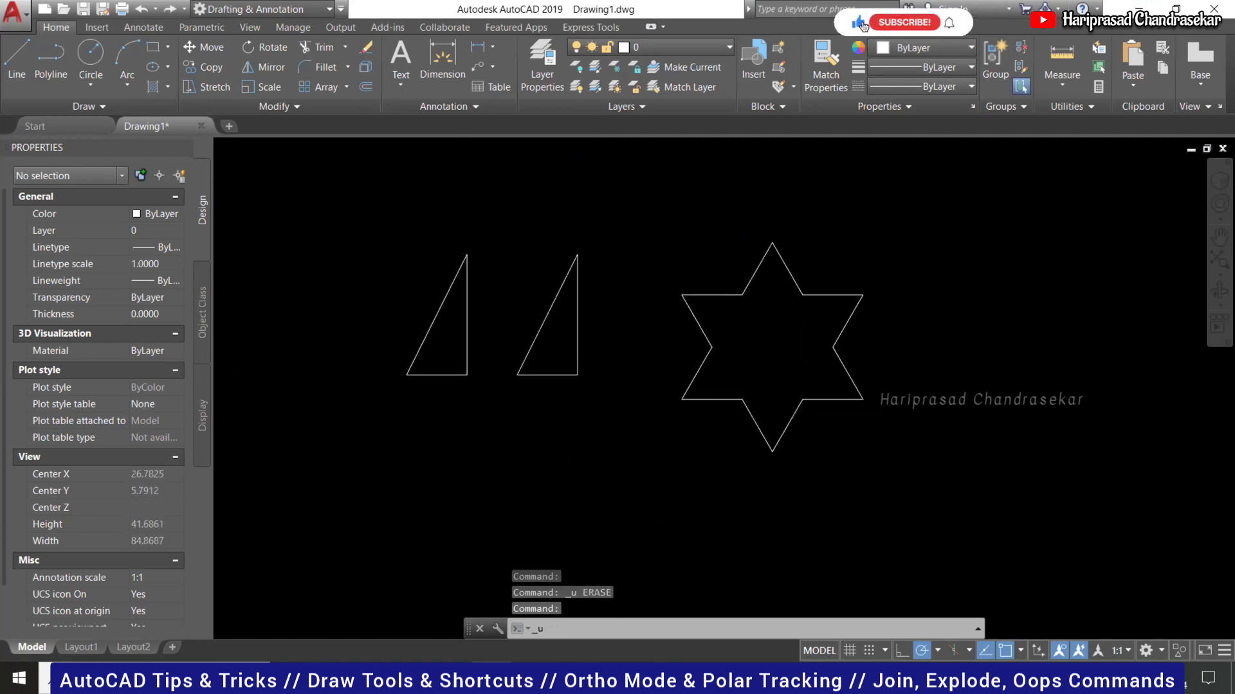
Select the six-pointed star with a crossing window and erase it.
scroll(645, 267, down, 2)
scroll(797, 251, up, 1)
click(784, 252)
click(632, 370)
key(Delete)
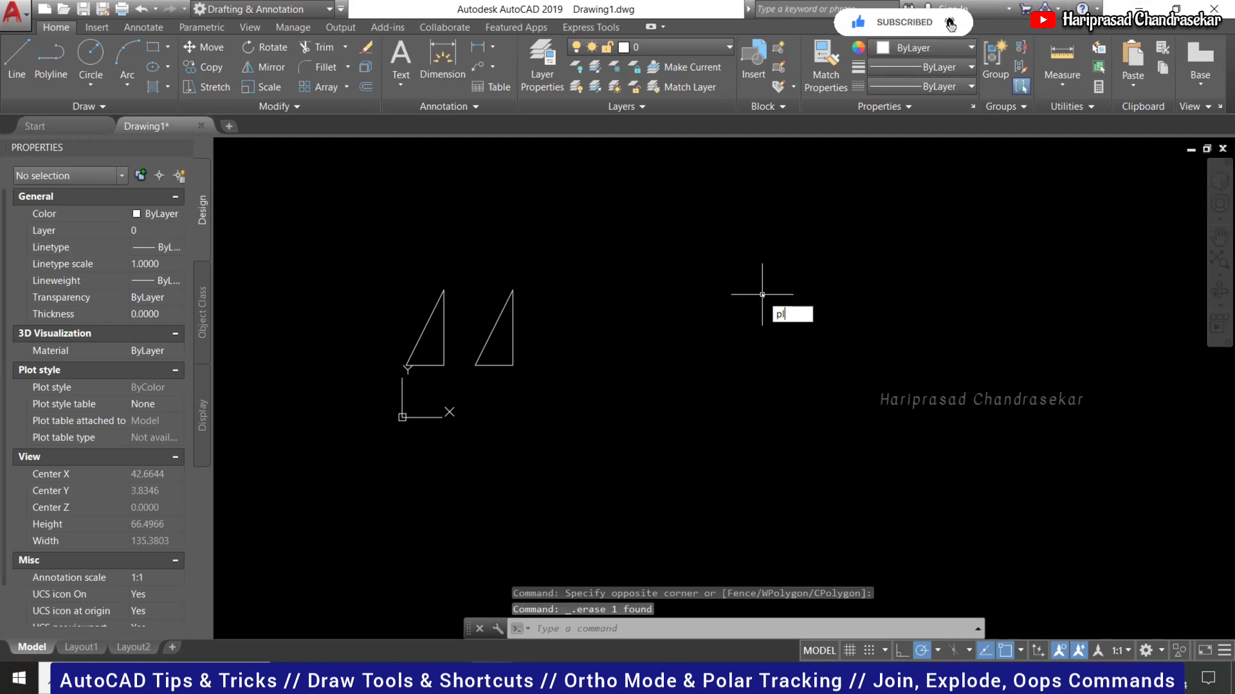
Draw a six-sided L-shaped polyline with a slanted bottom edge in the empty area beside the triangles, ending at its start point.
text(pl)
key(Return)
click(767, 396)
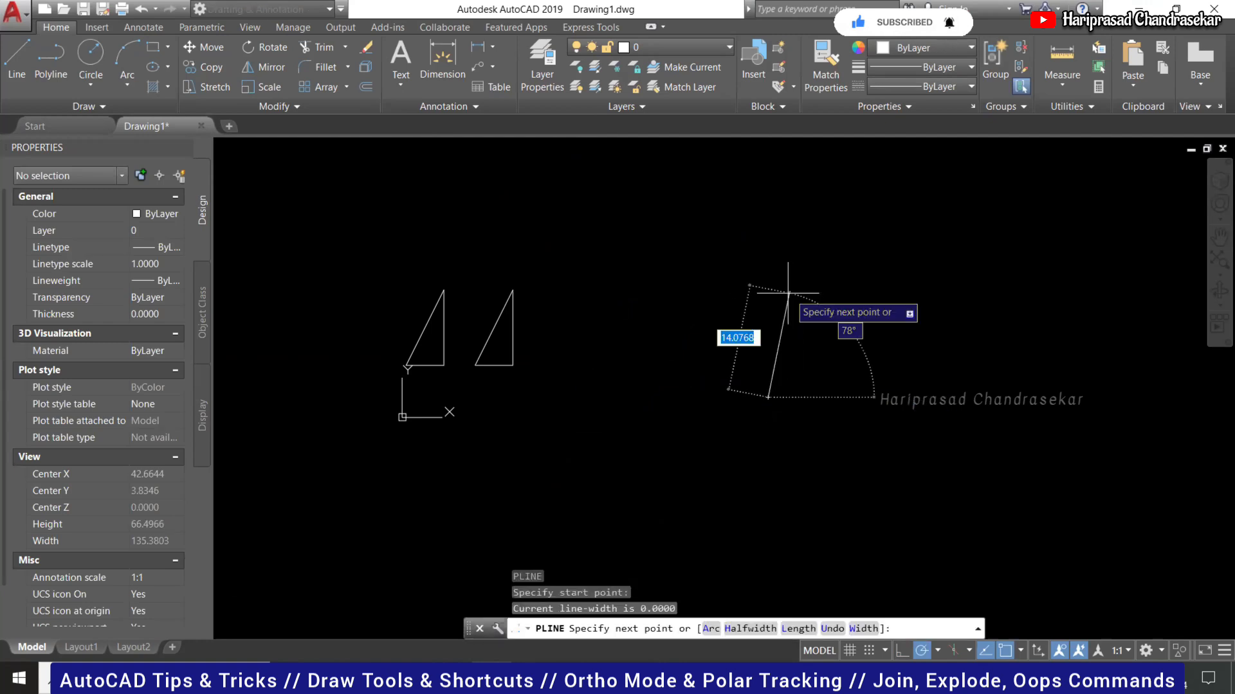
click(767, 289)
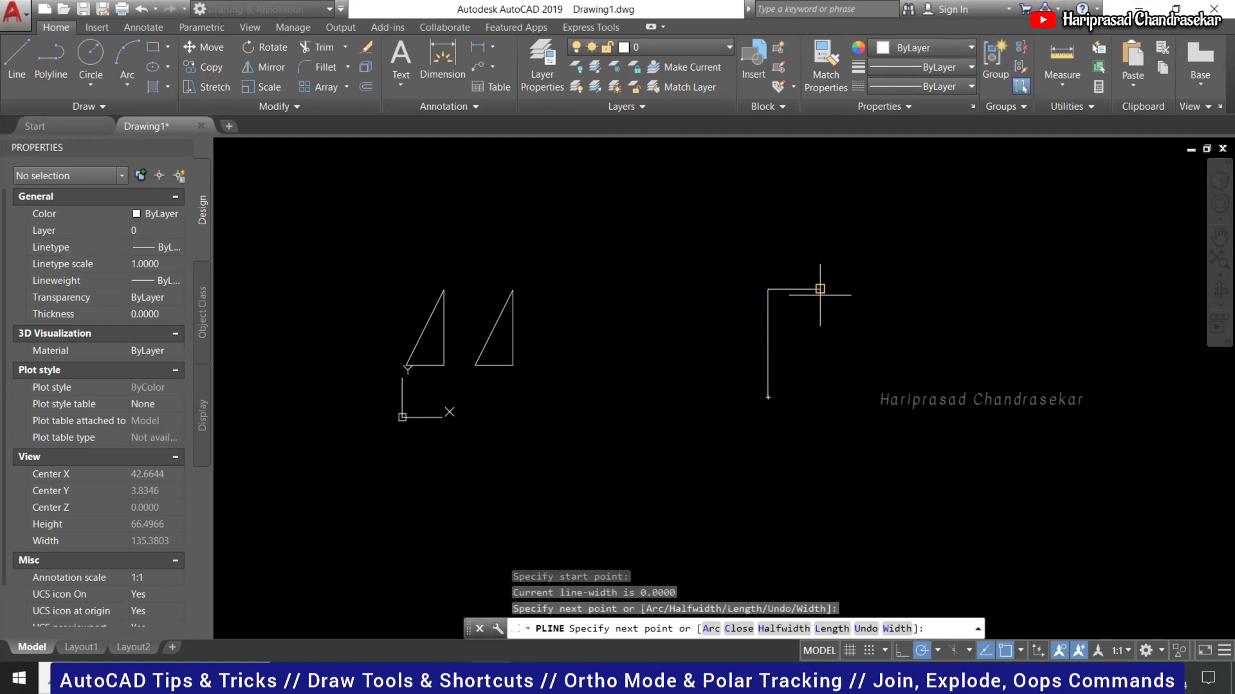
click(819, 289)
click(820, 345)
click(857, 345)
click(857, 374)
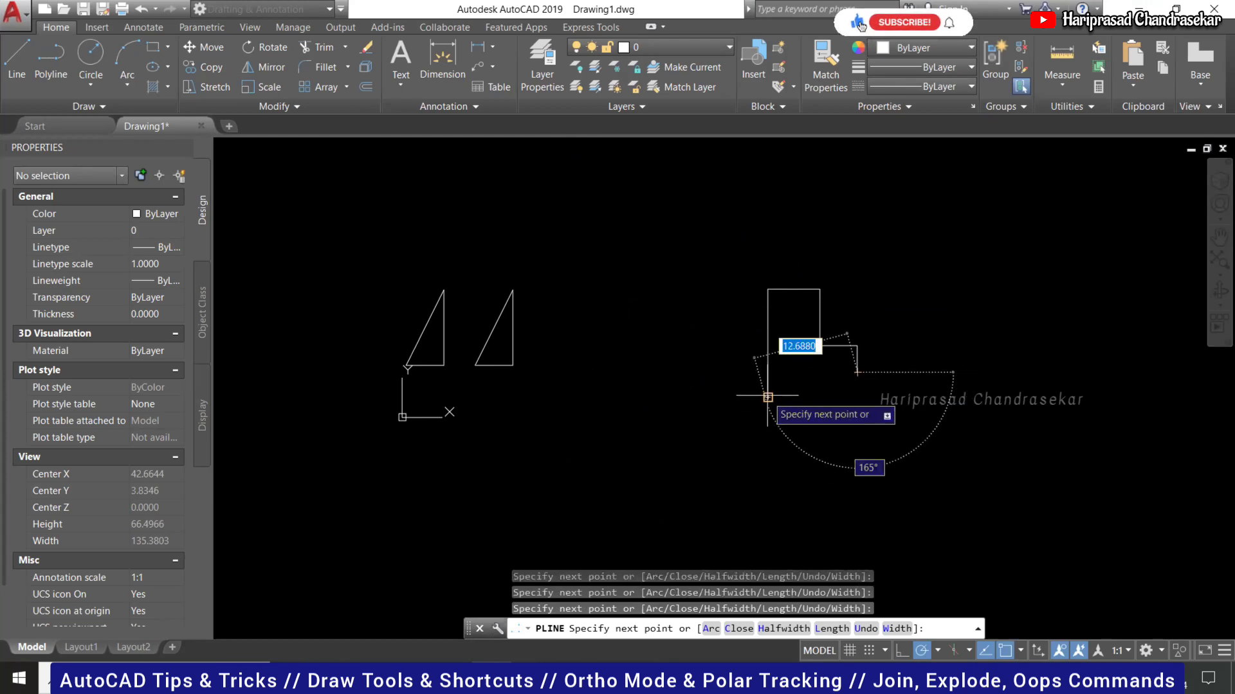
click(768, 396)
key(Escape)
Restore the erased six-pointed star with the Oops command while keeping the new L-shaped polyline.
text(lops)
key(Return)
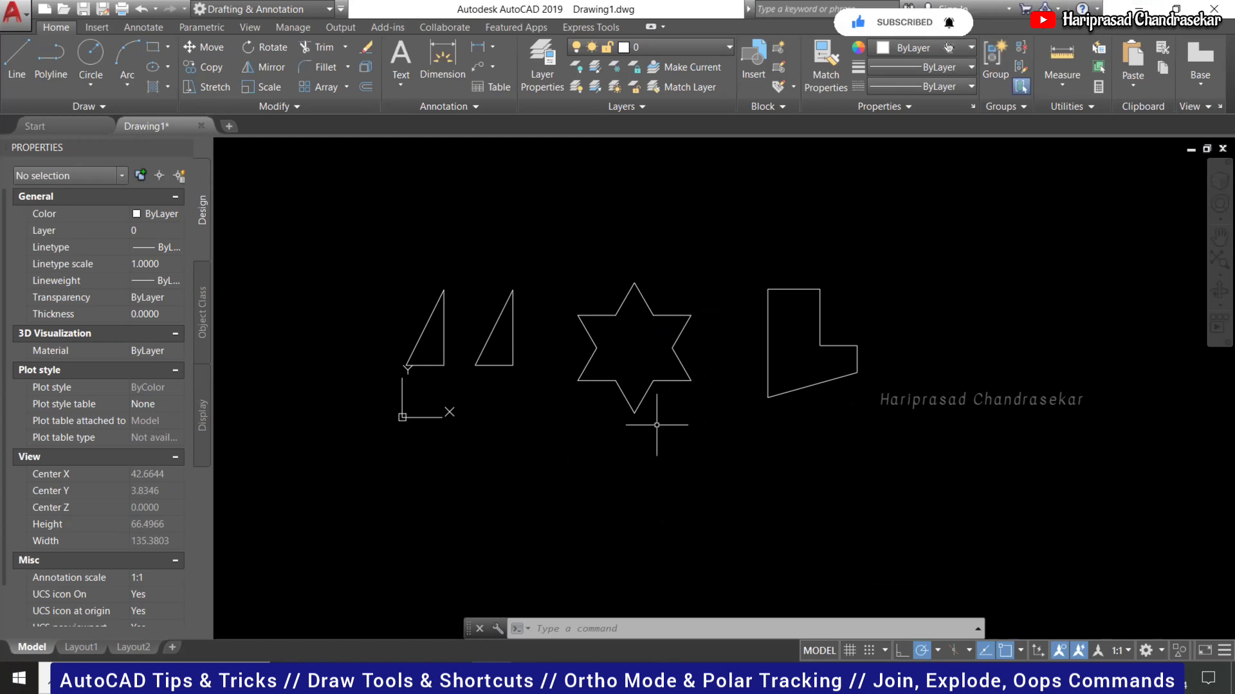
scroll(546, 265, down, 3)
scroll(680, 254, up, 6)
scroll(679, 254, down, 3)
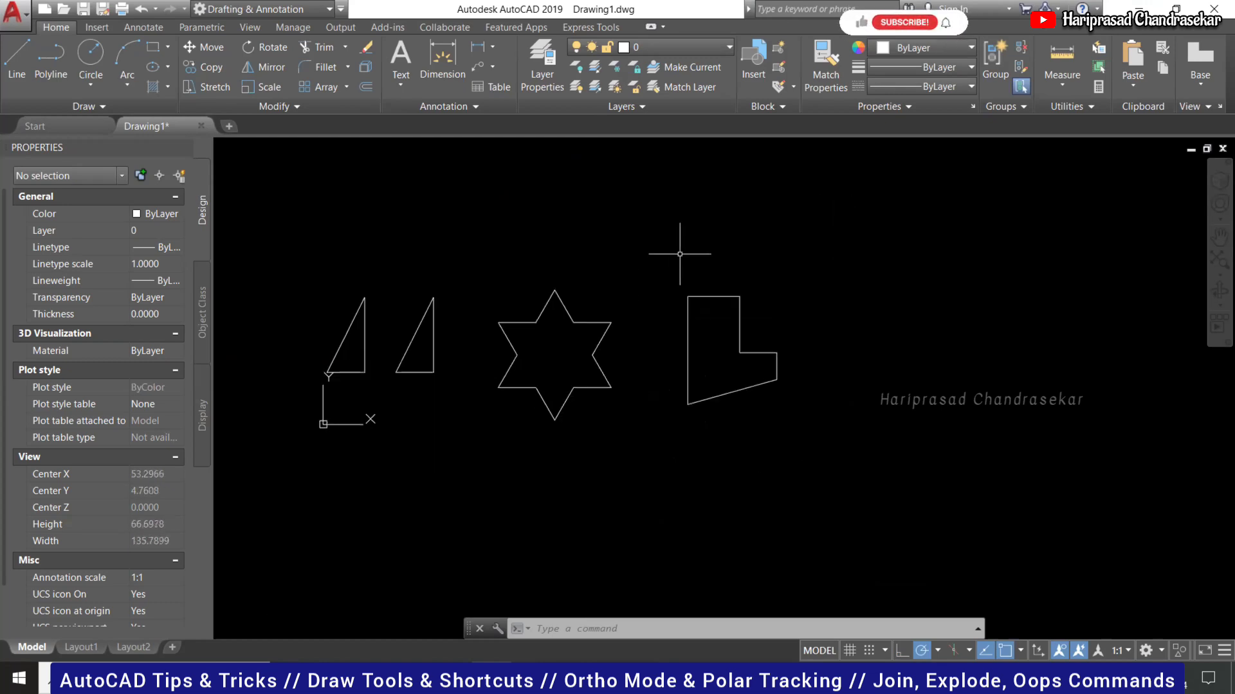
scroll(395, 254, up, 2)
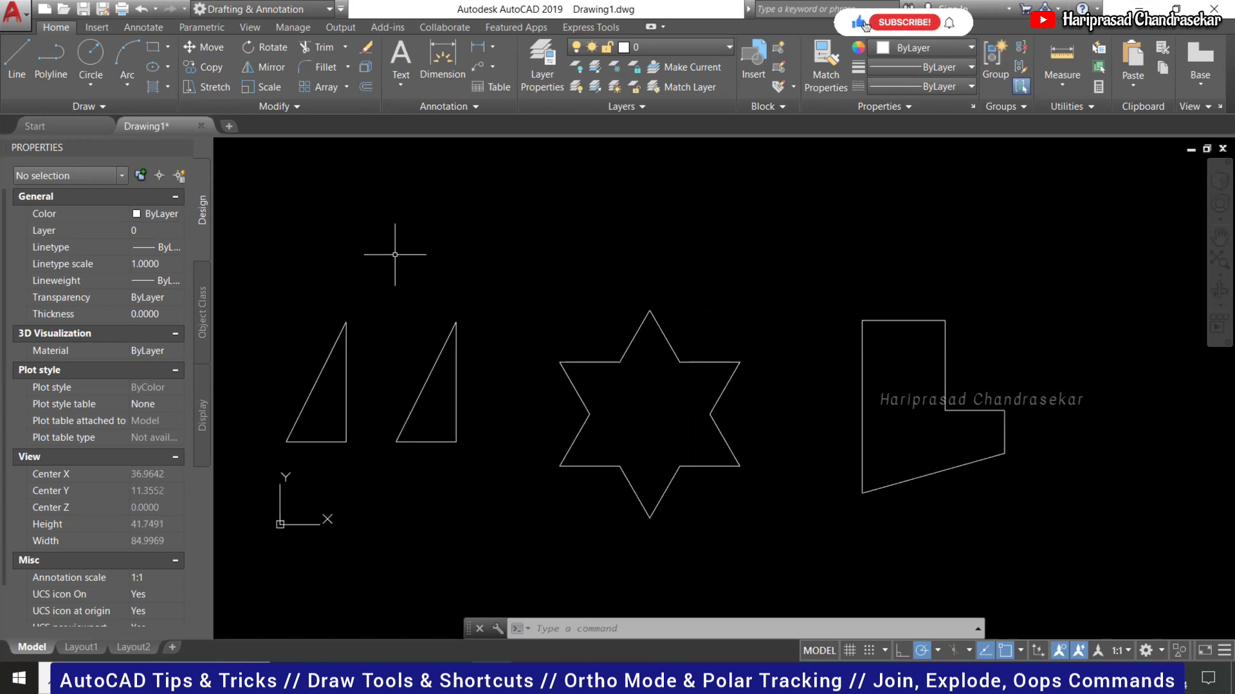
scroll(465, 285, down, 2)
scroll(474, 279, up, 2)
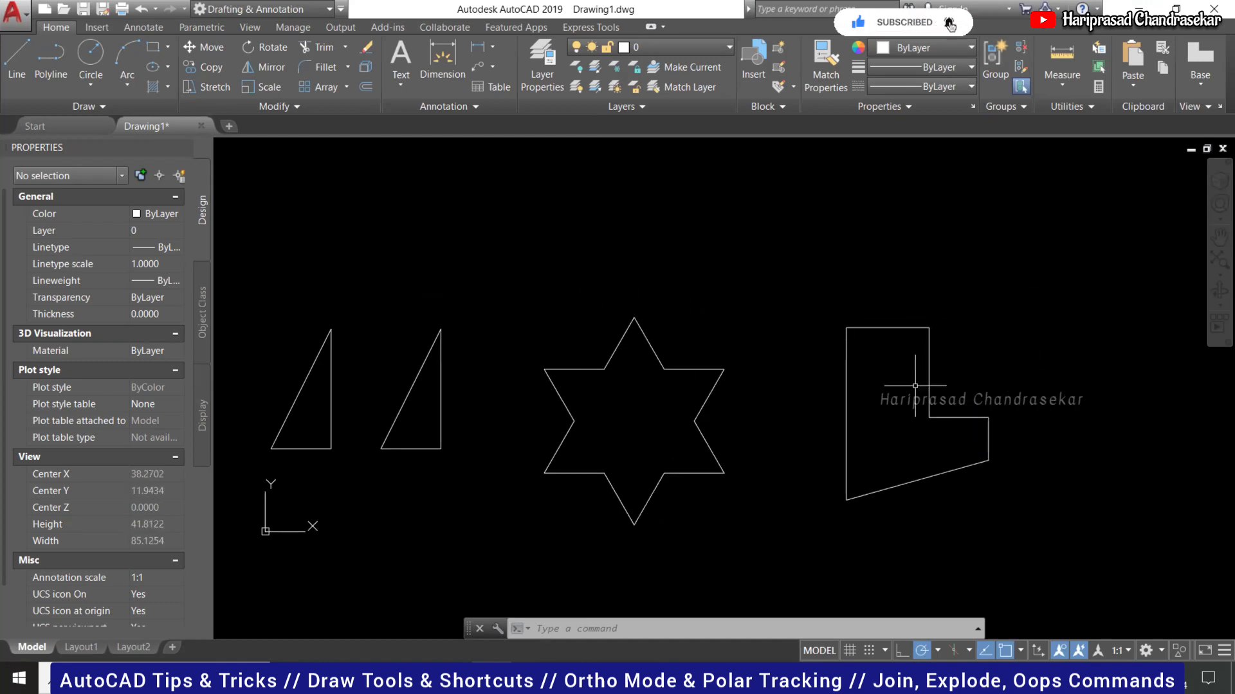
Select the L-shaped polyline to view its grips and properties, and clear the selection.
click(901, 325)
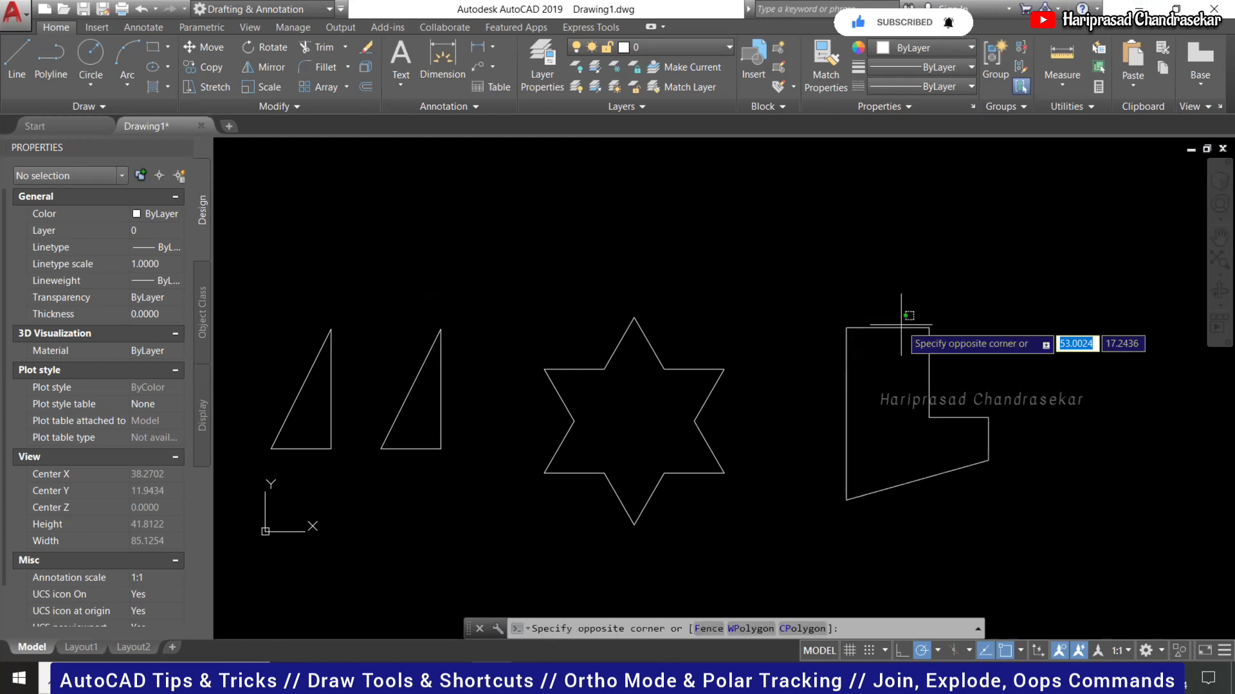
key(Escape)
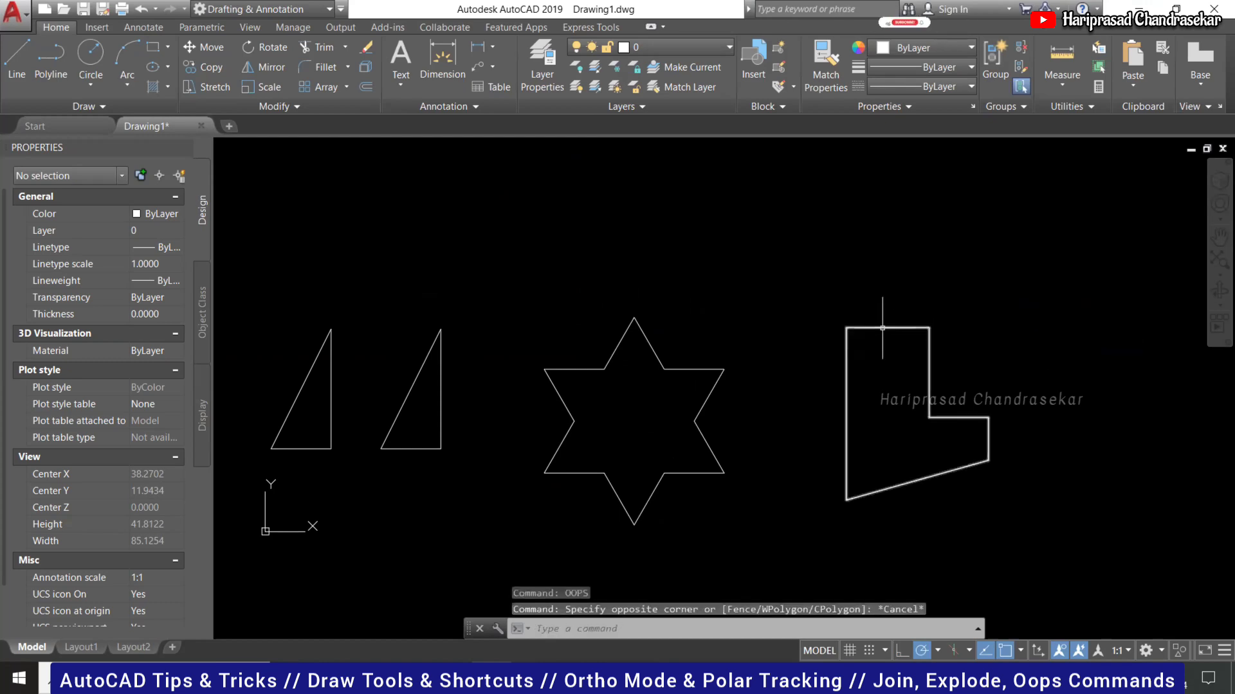
click(882, 328)
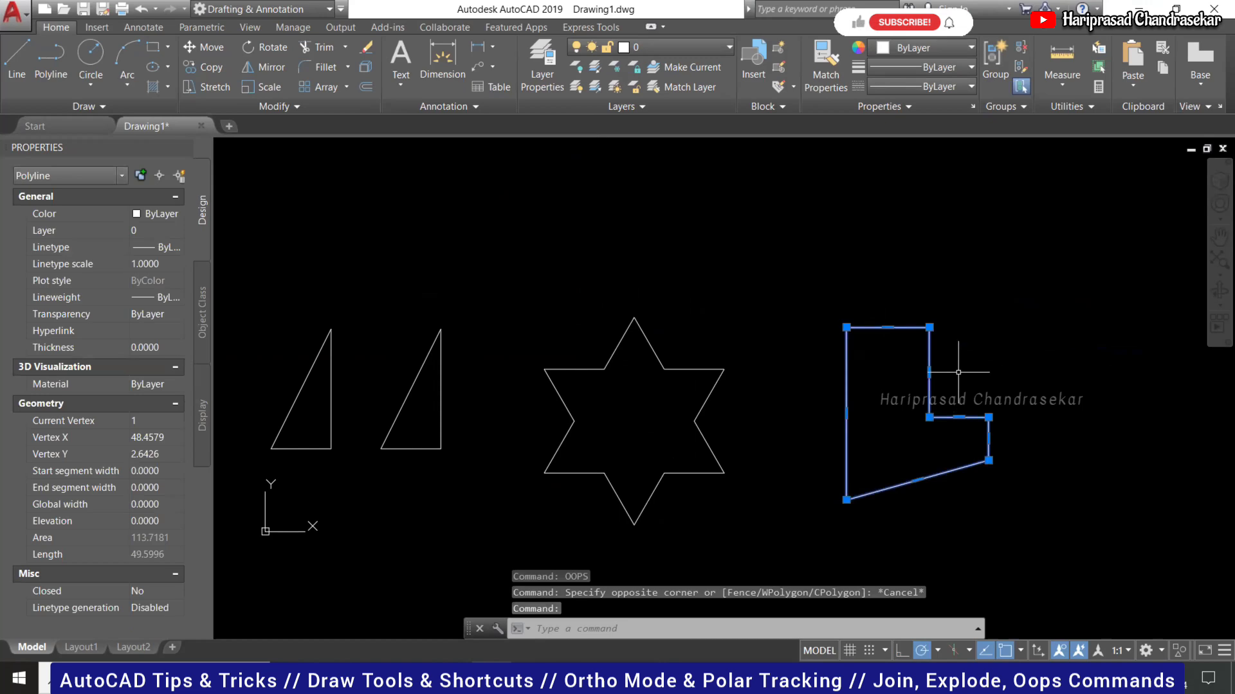
key(Escape)
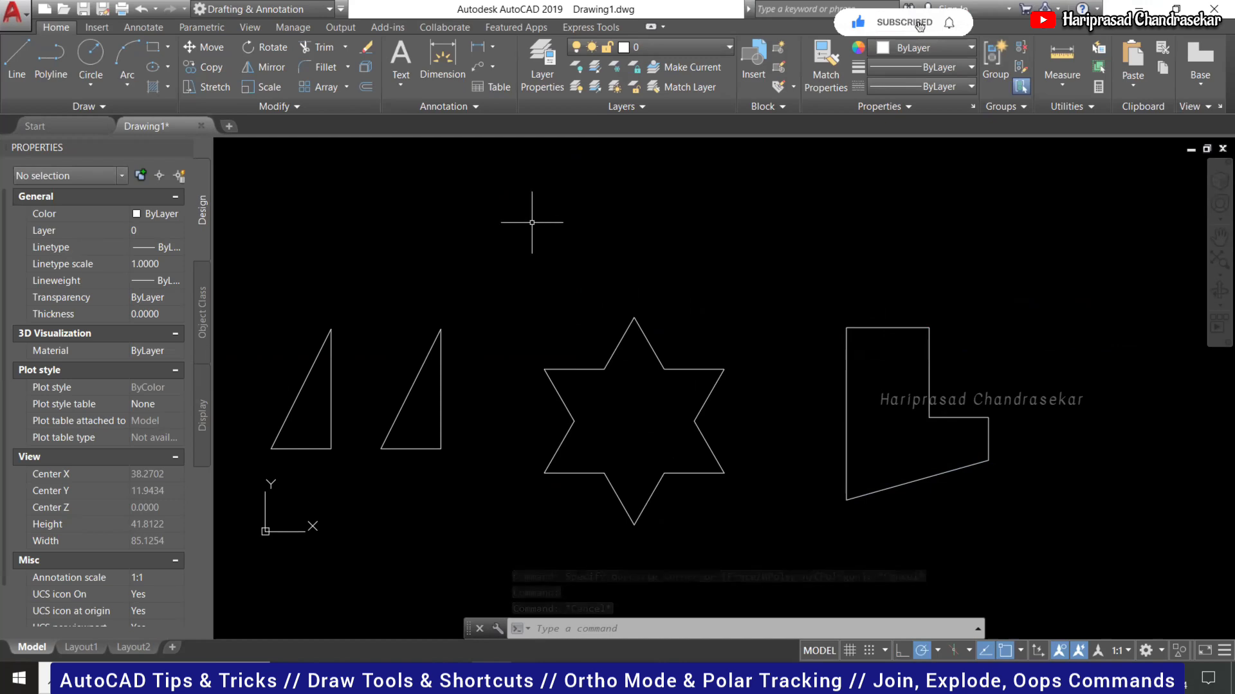
key(Escape)
Draw a circle of radius 5 centred on the top-right corner of the L-shaped polyline.
scroll(477, 226, down, 1)
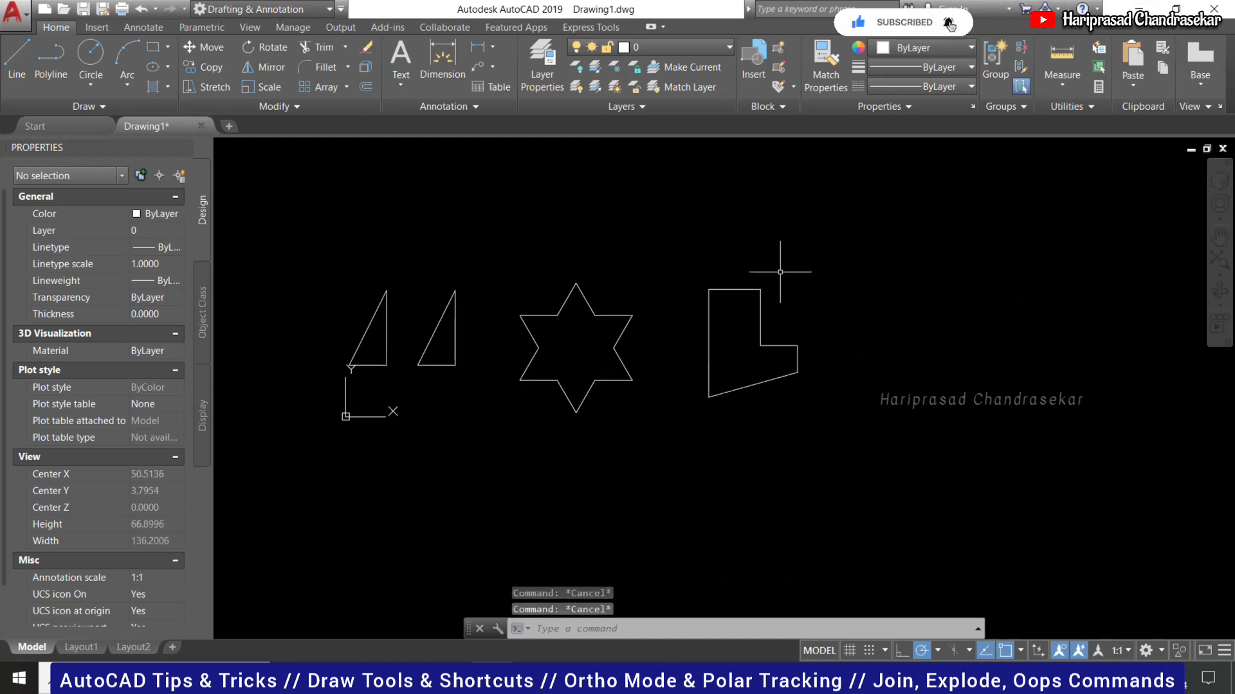
scroll(844, 253, up, 1)
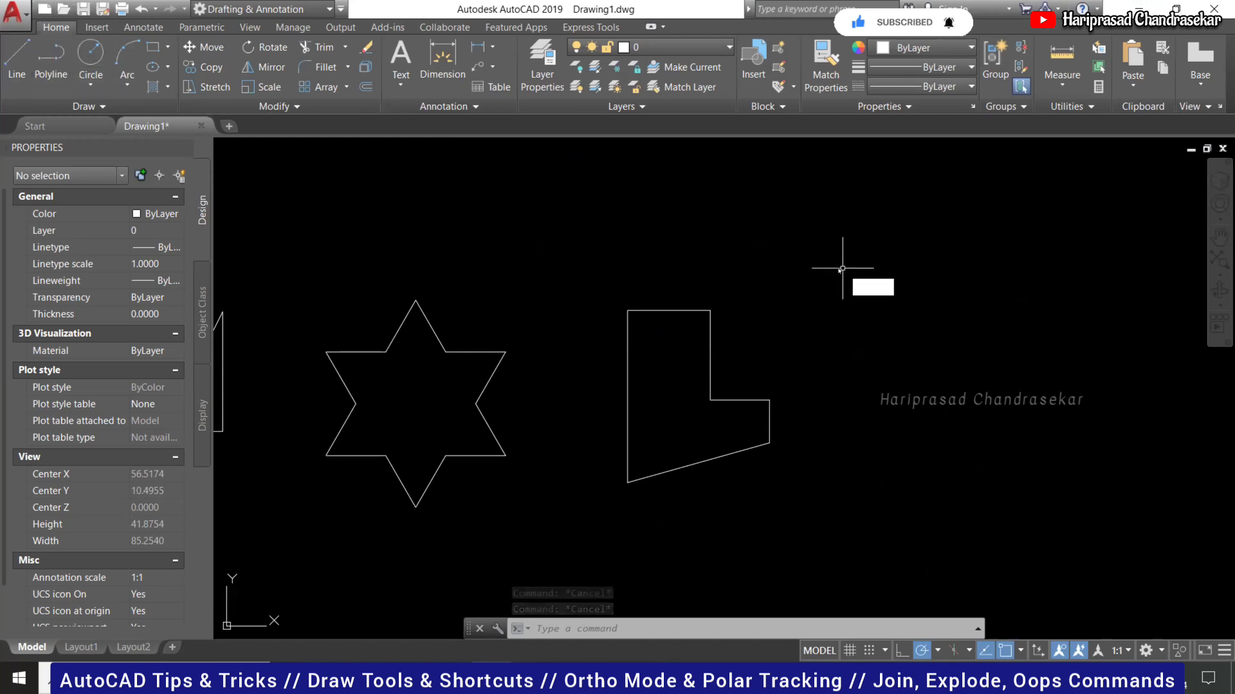
text(c)
key(Return)
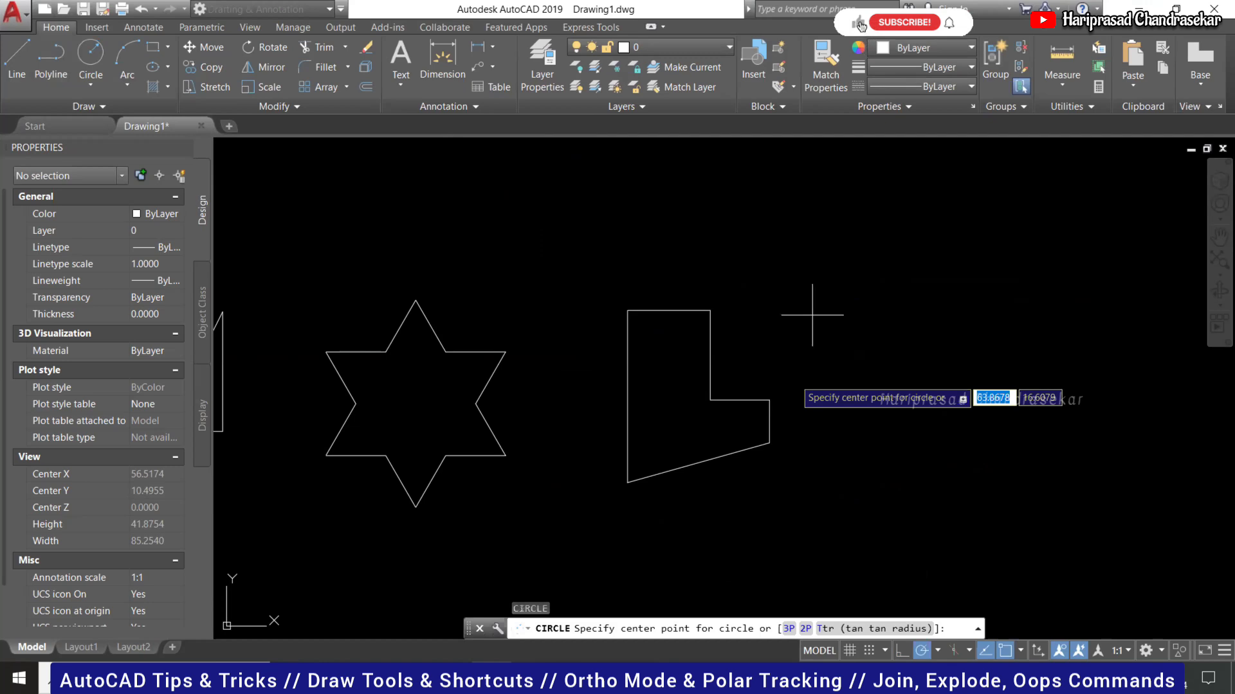
click(711, 310)
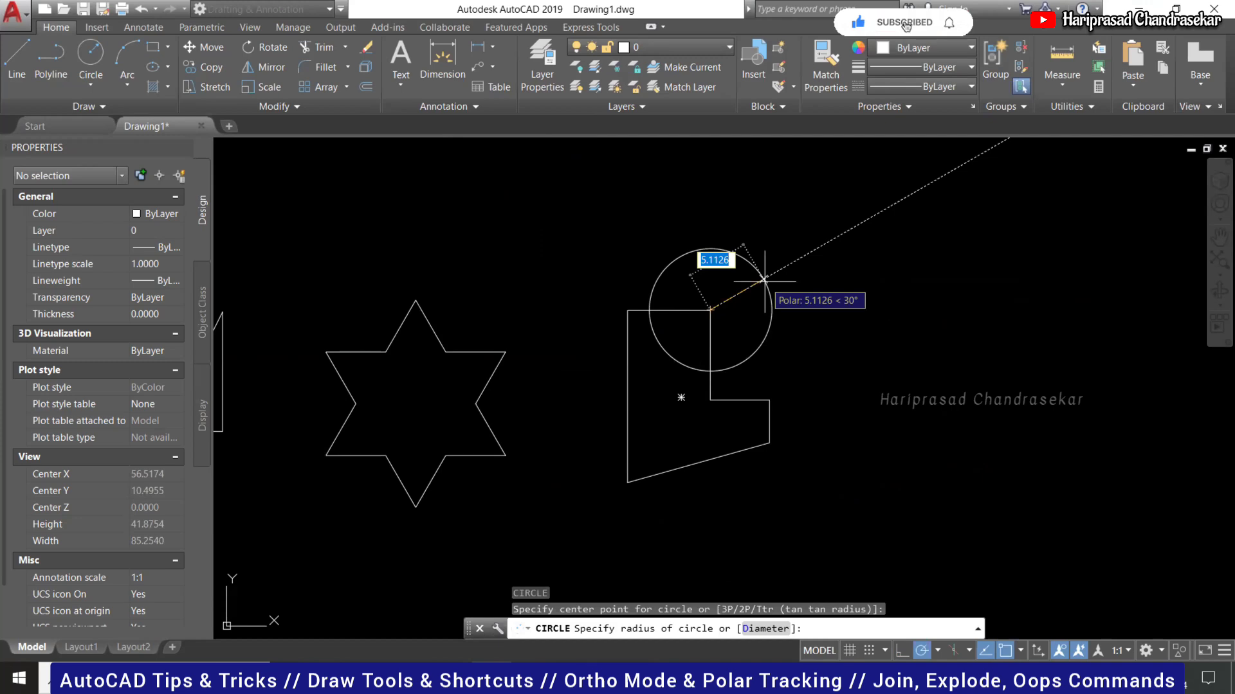
text(5)
key(Return)
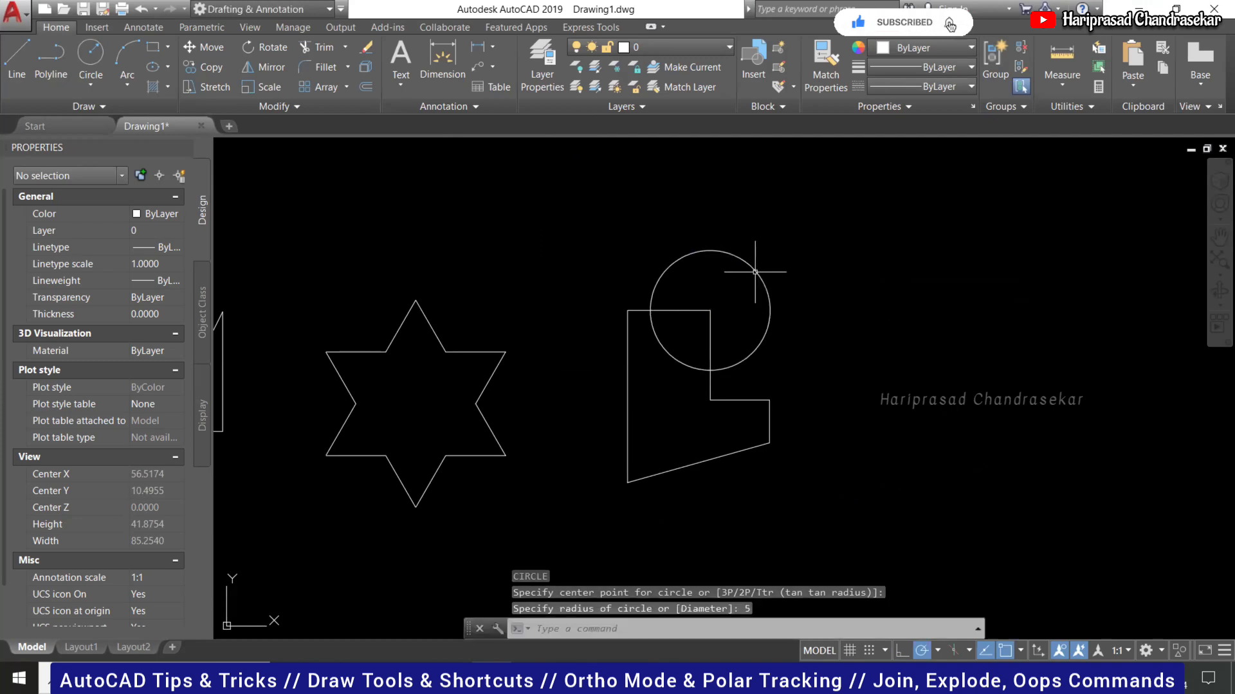
Change the circle's radius to 3, set its diameter to 7.5 instead, and clear the selection.
click(756, 265)
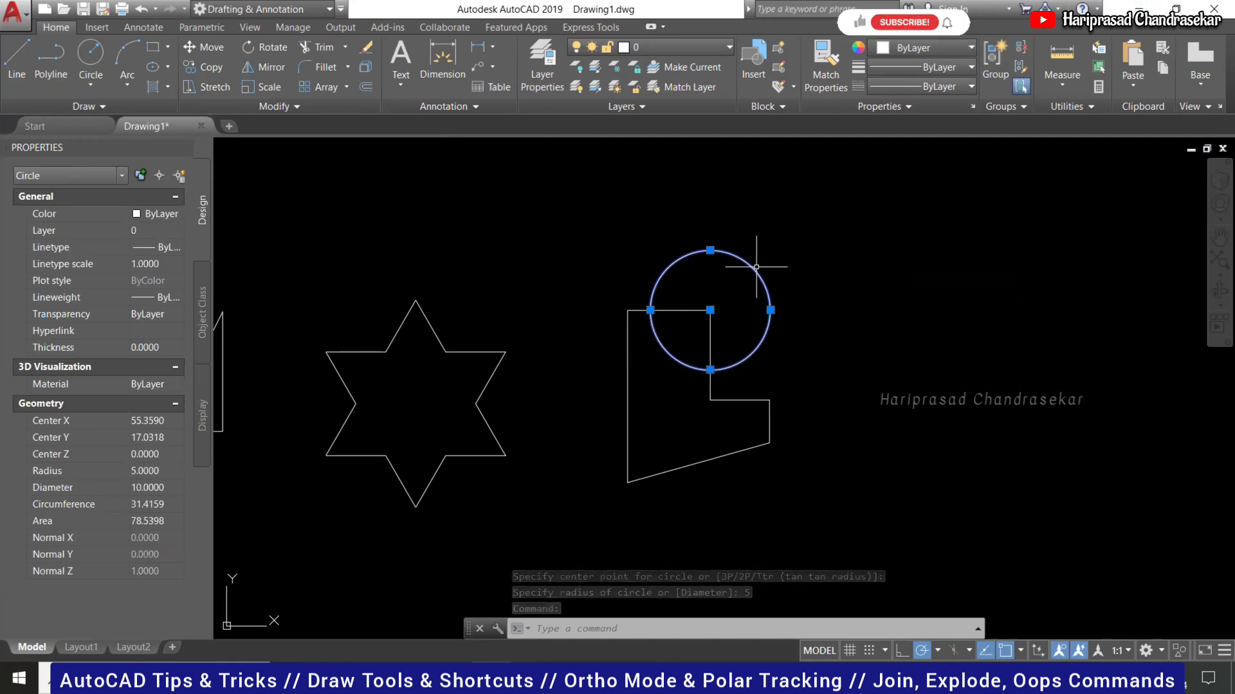
click(145, 471)
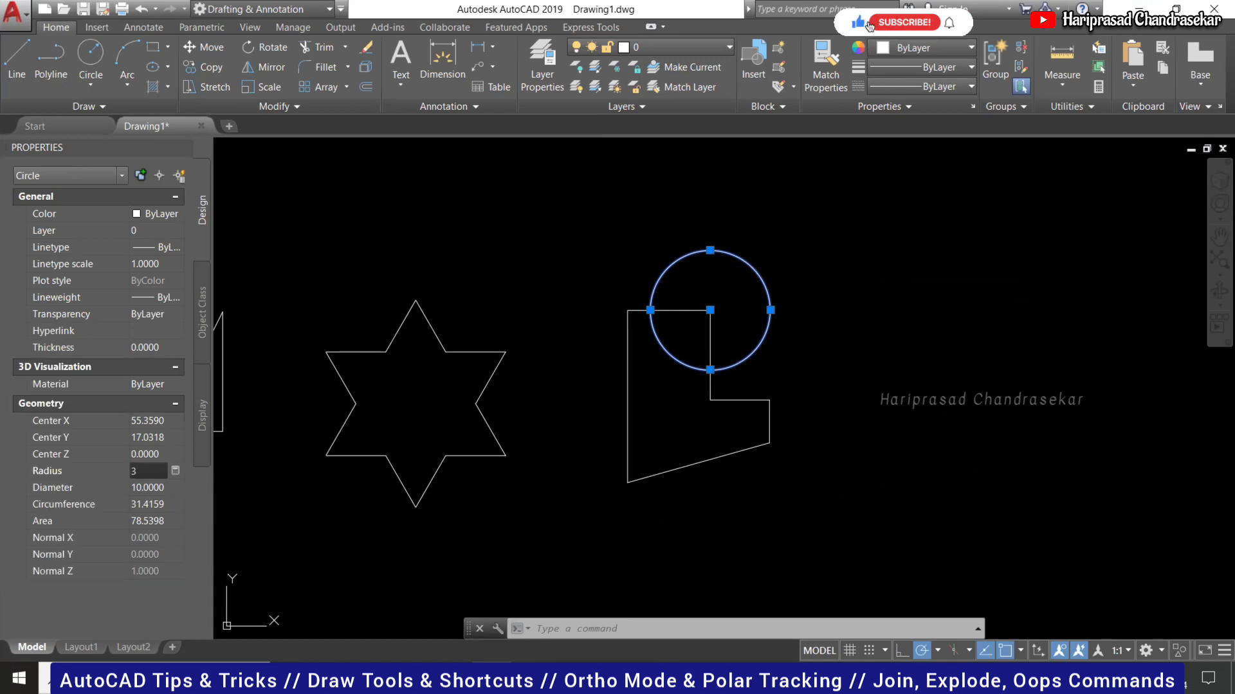
key(Return)
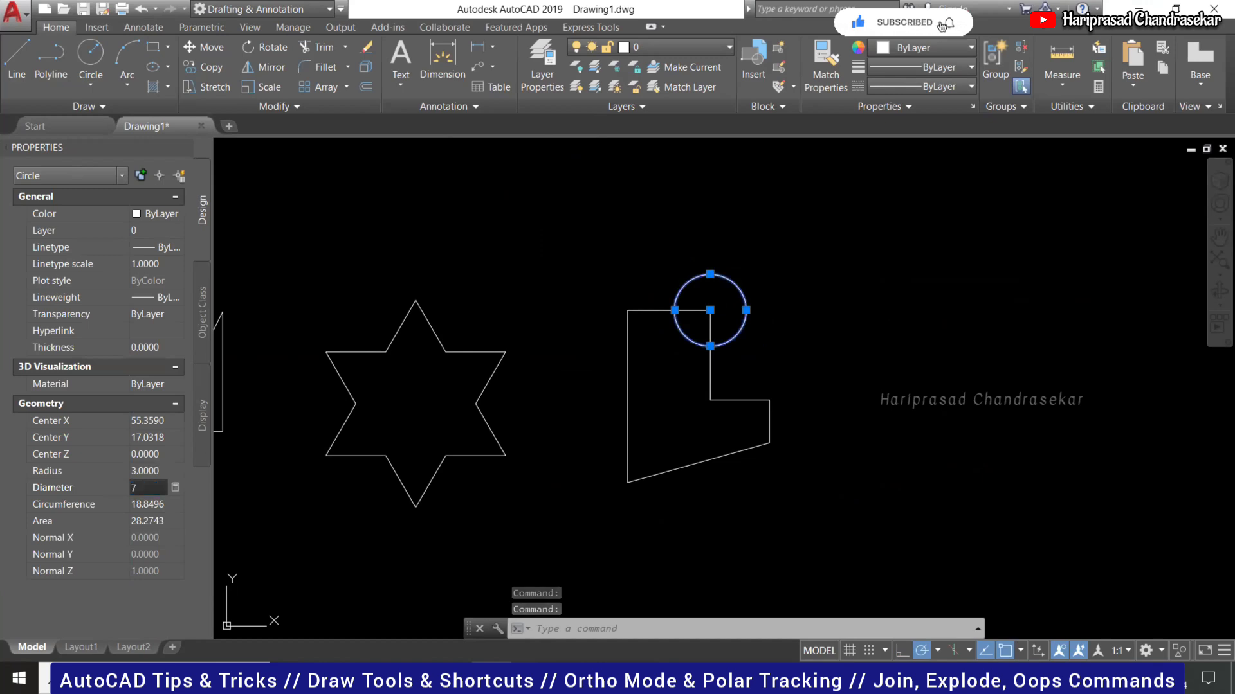
text(7.5)
key(Return)
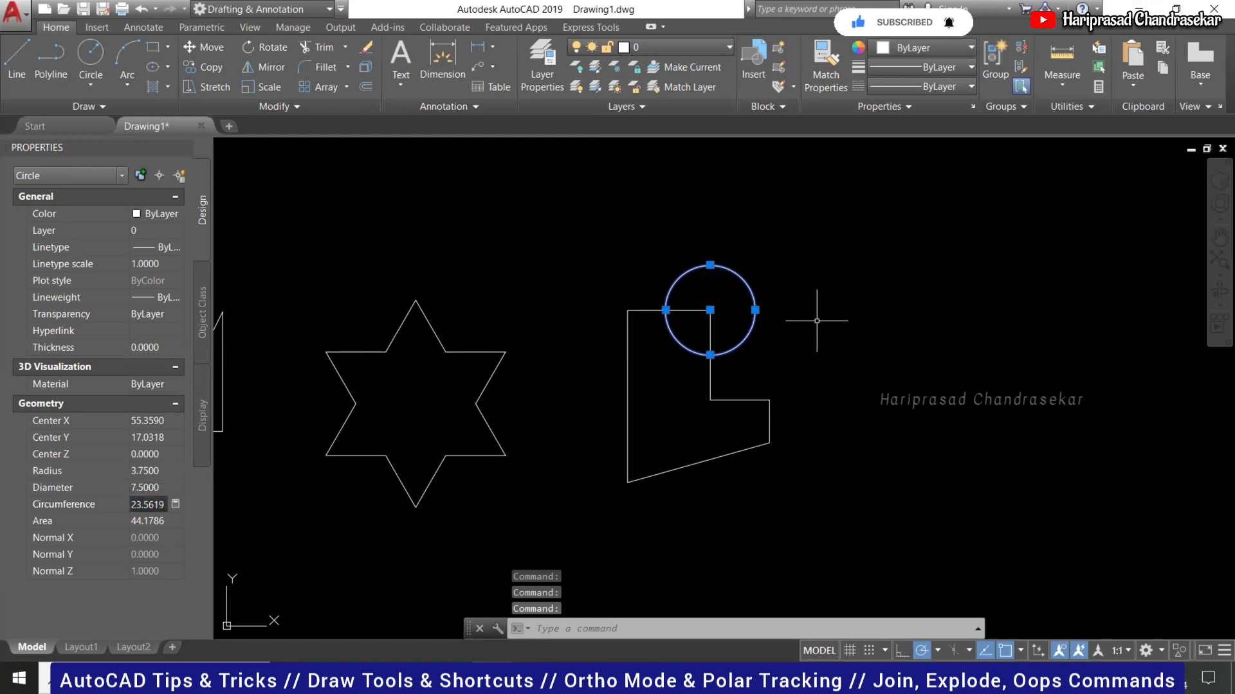
key(Escape)
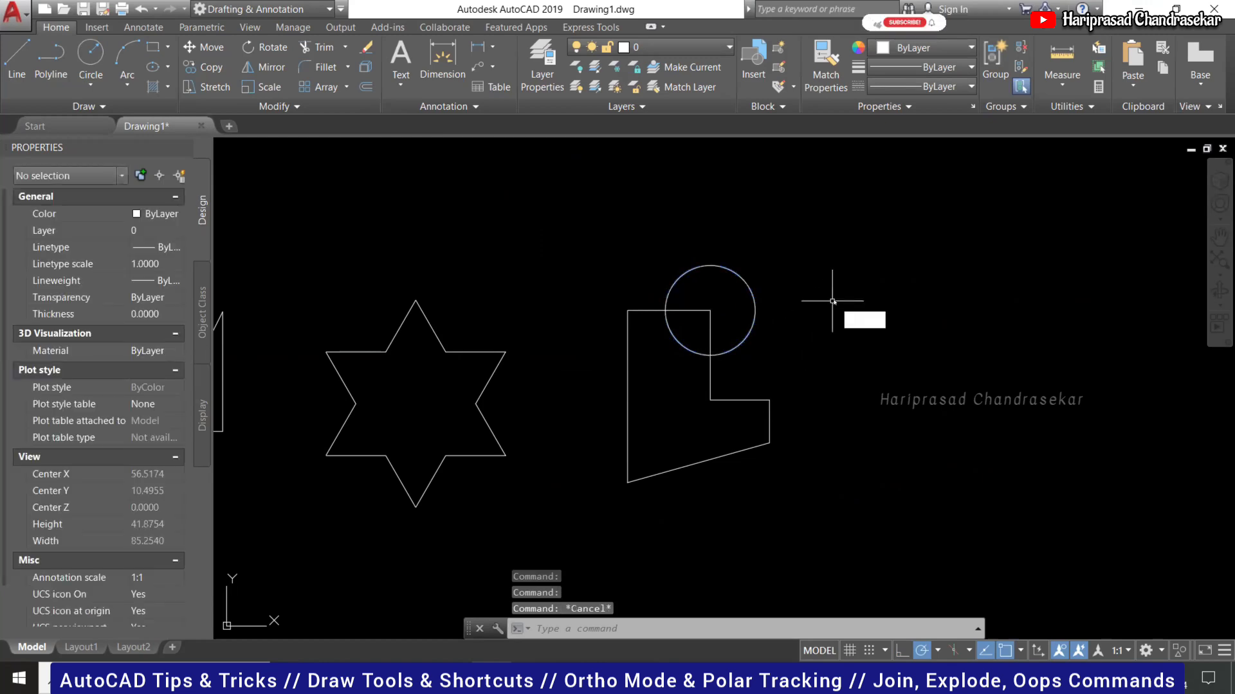
Draw a circle of diameter 5 centred on the outer corner of the L-shaped polyline's lower step, and check its properties.
text(c)
key(Return)
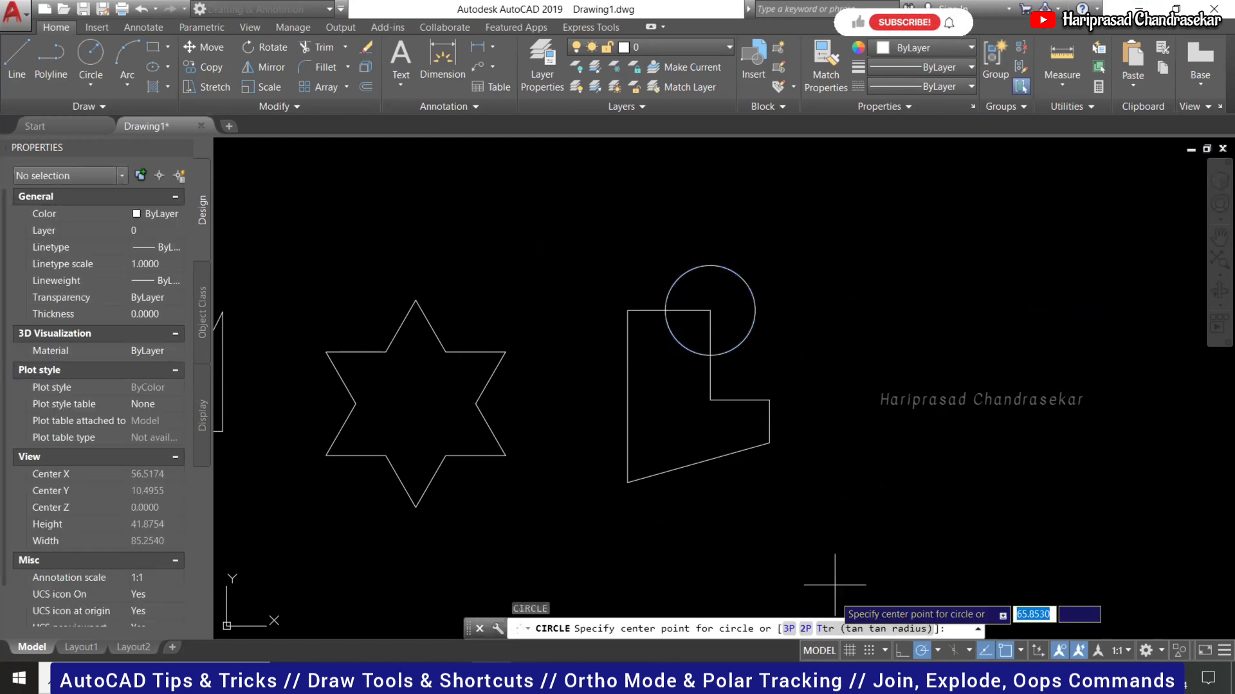
click(770, 400)
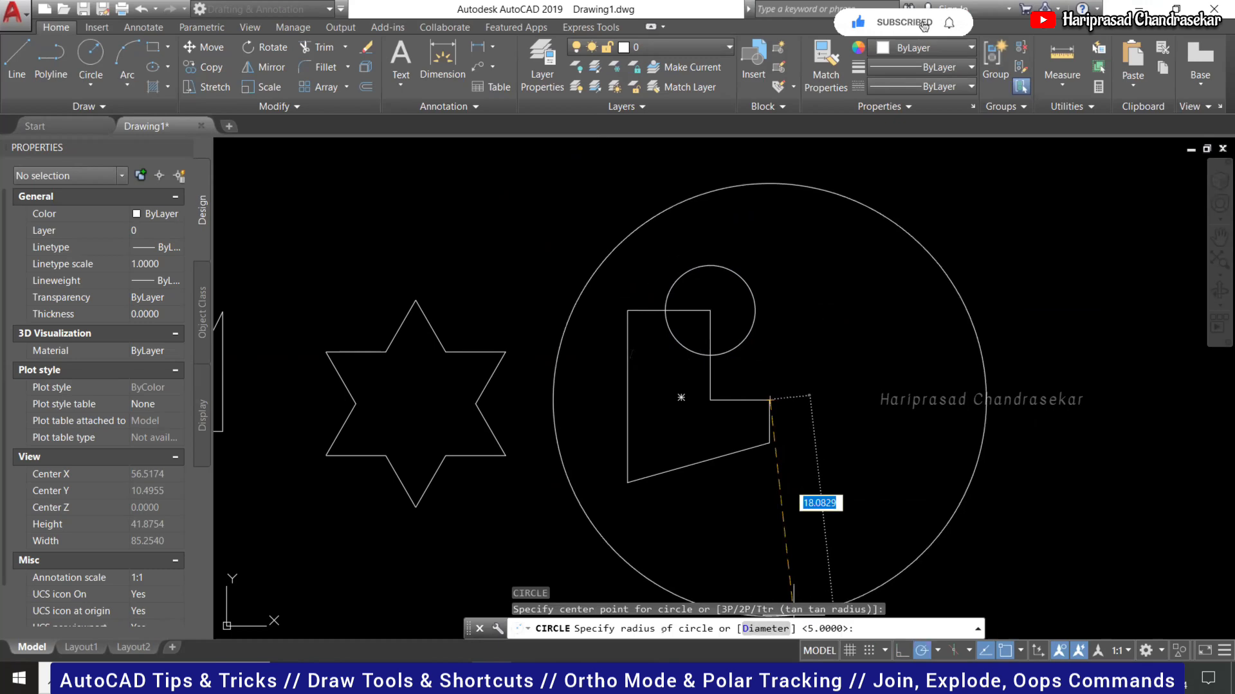
click(754, 627)
text(5)
key(Return)
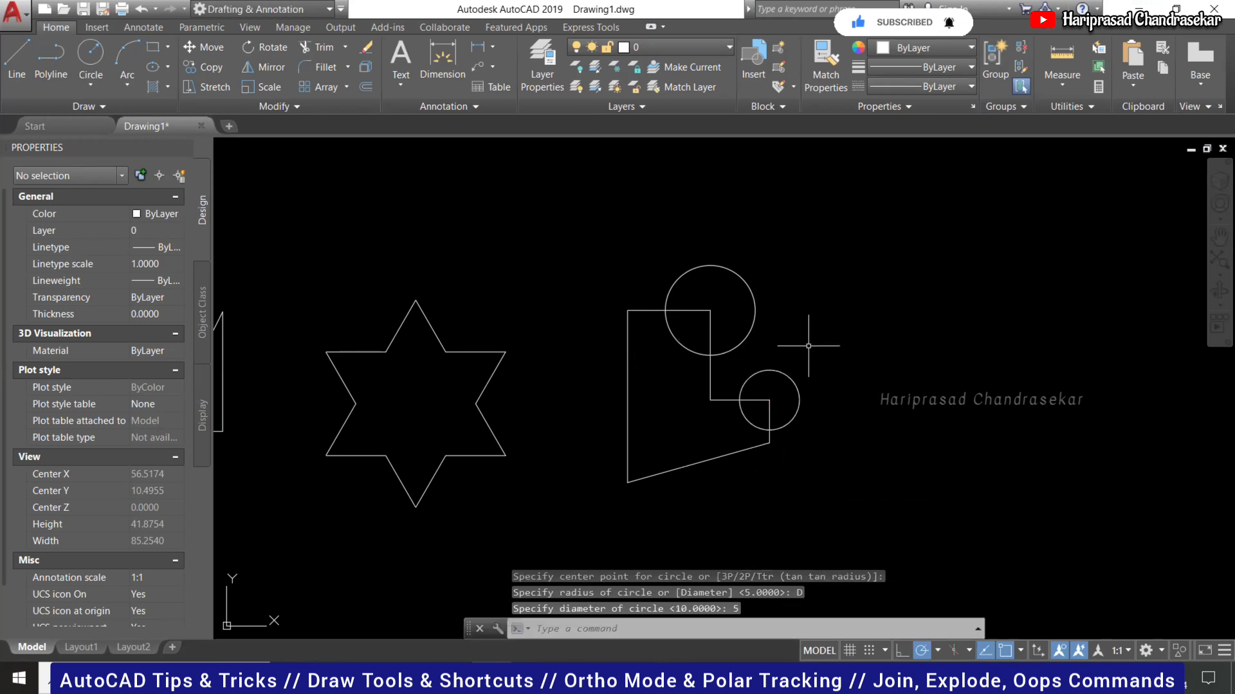
scroll(765, 393, up, 2)
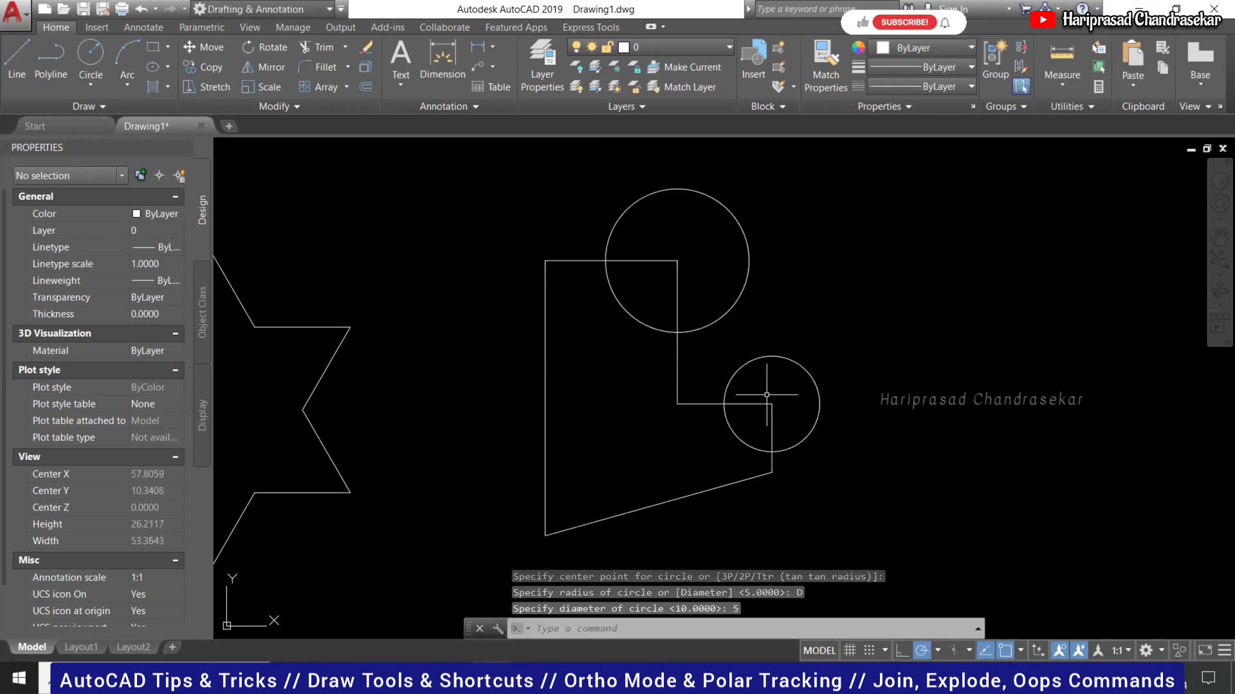
click(794, 357)
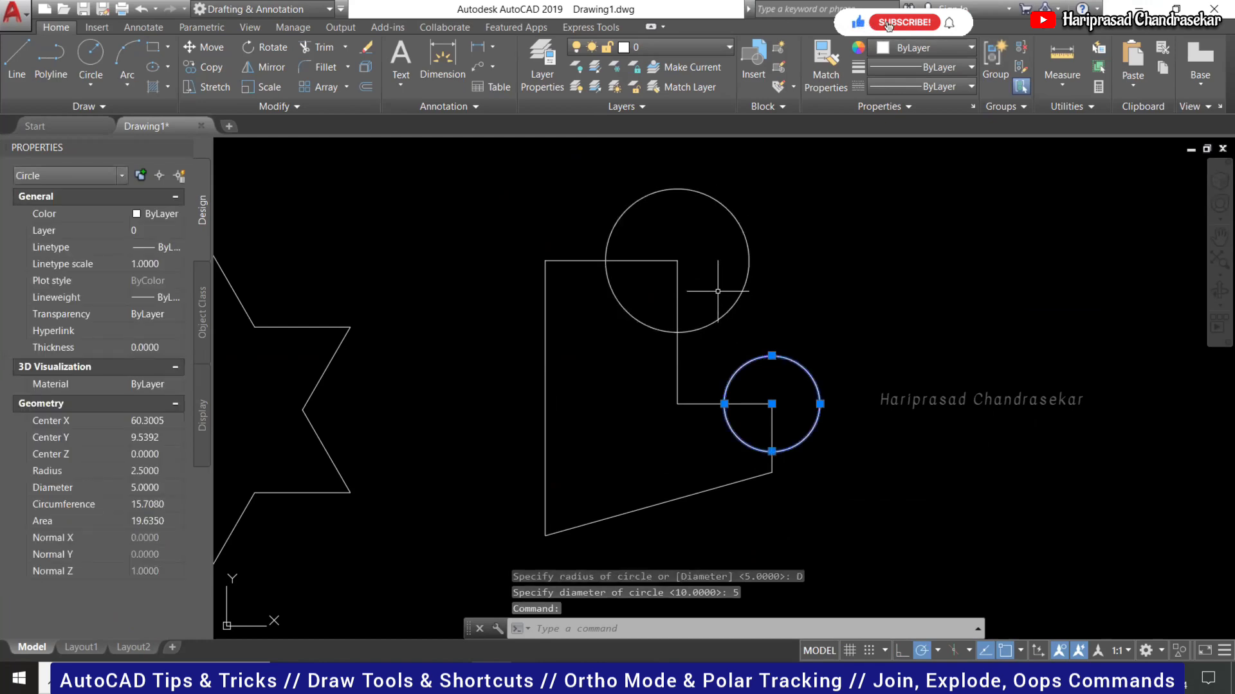
key(Escape)
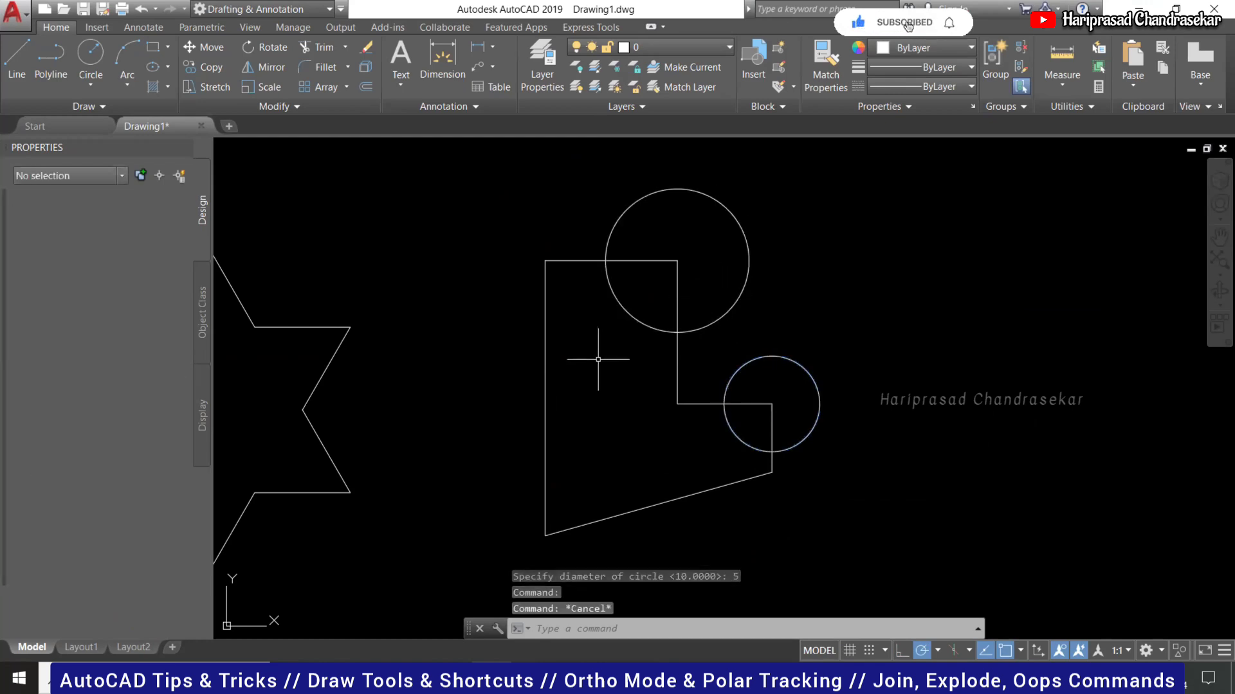
Draw a three-point circle through the L-shaped polyline's inner corner, lower-left corner and lower-right corner.
key(Return)
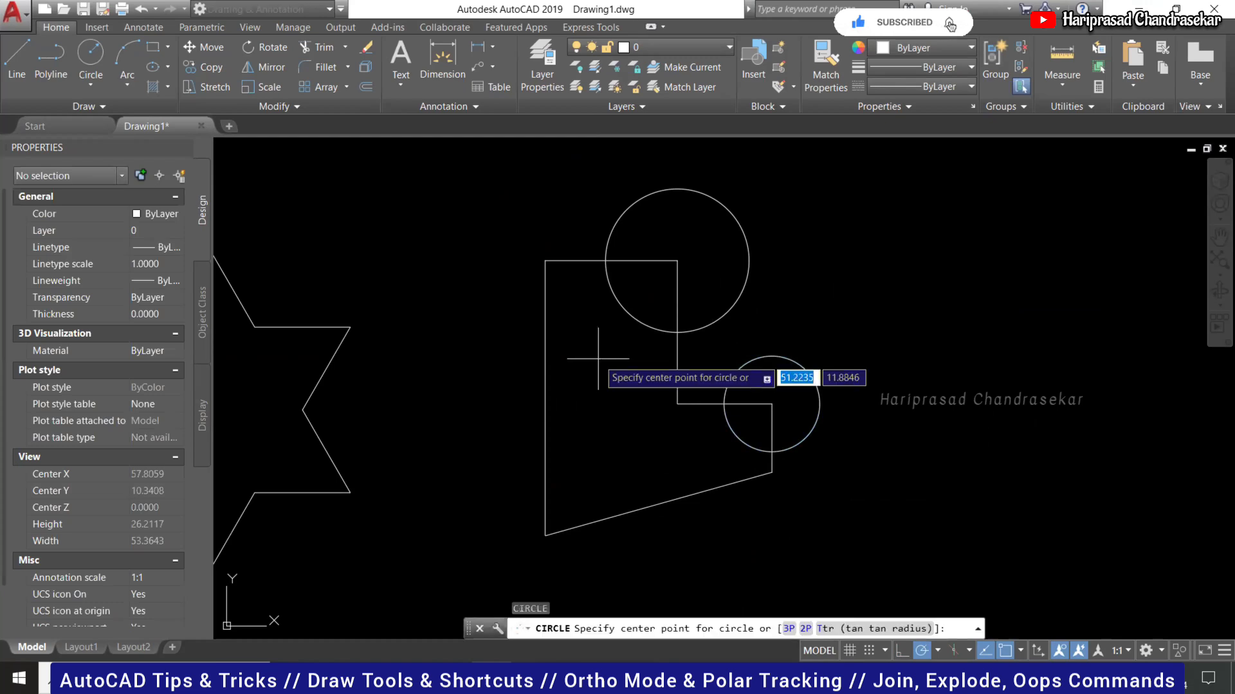
click(788, 629)
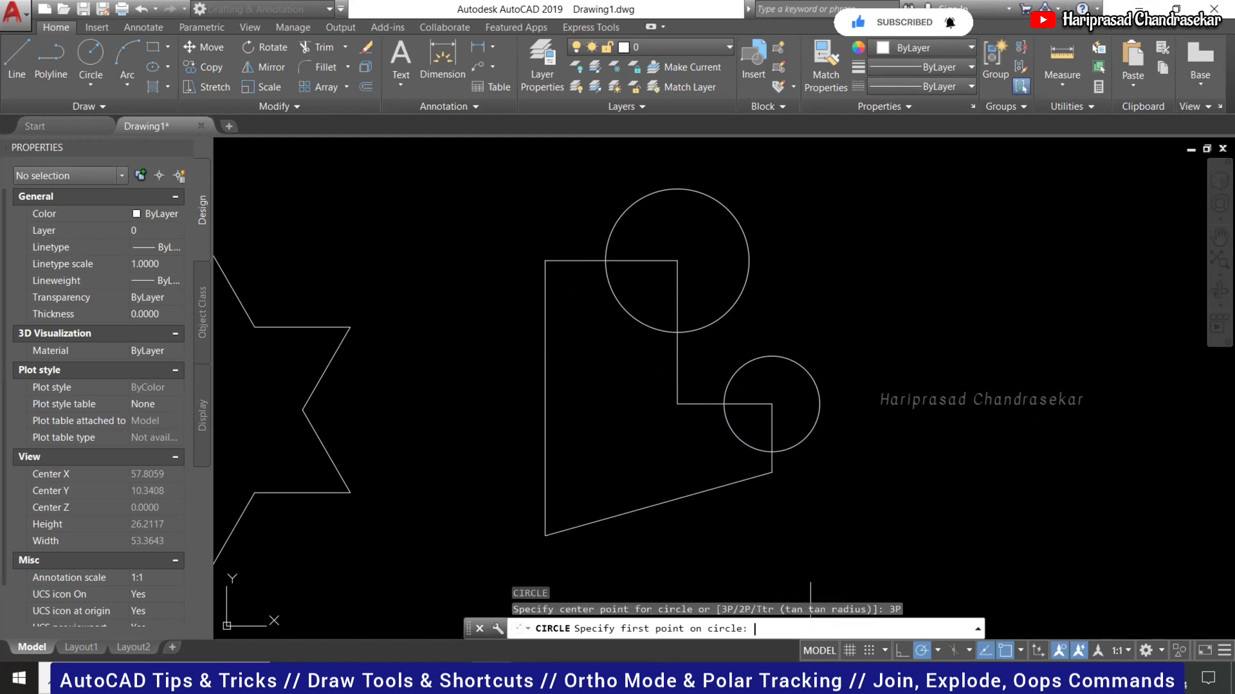
scroll(659, 302, down, 2)
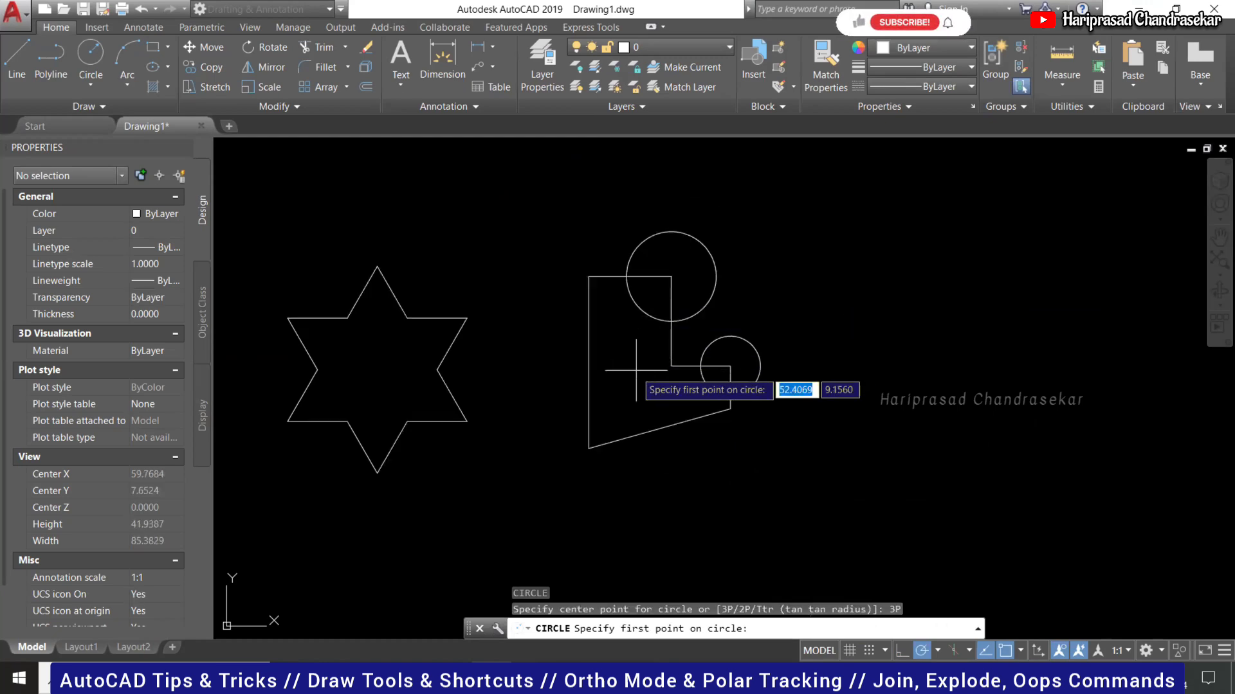
click(671, 366)
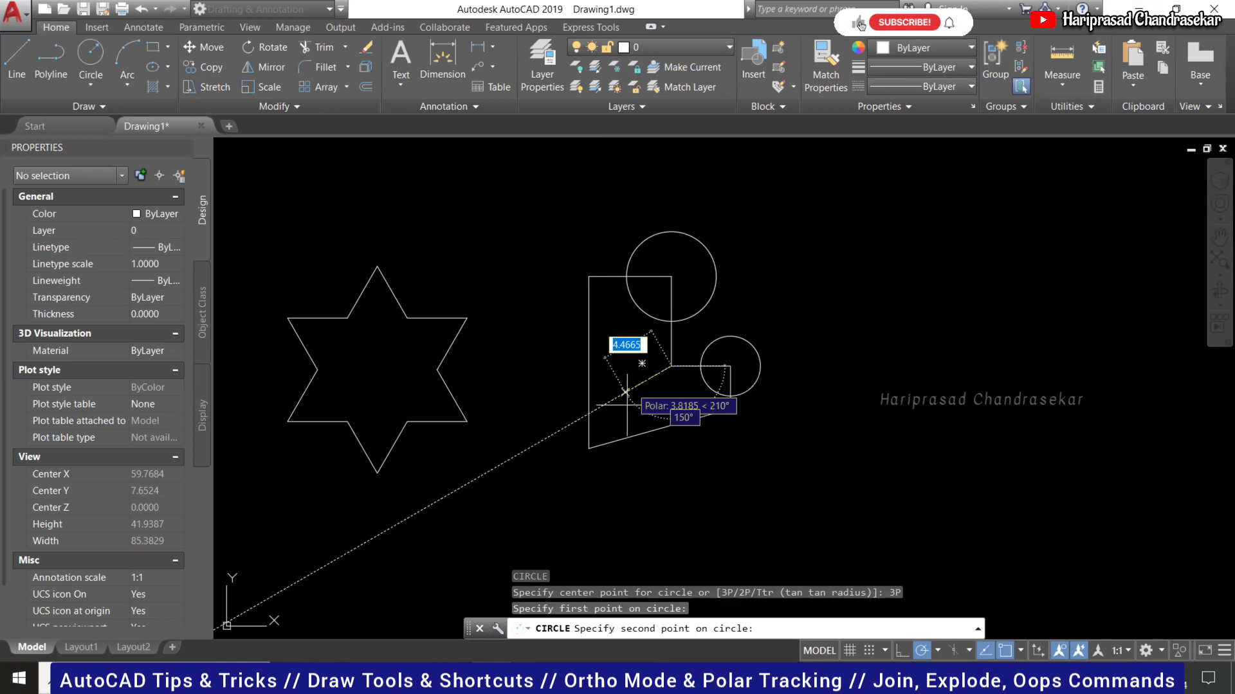
click(589, 448)
click(731, 408)
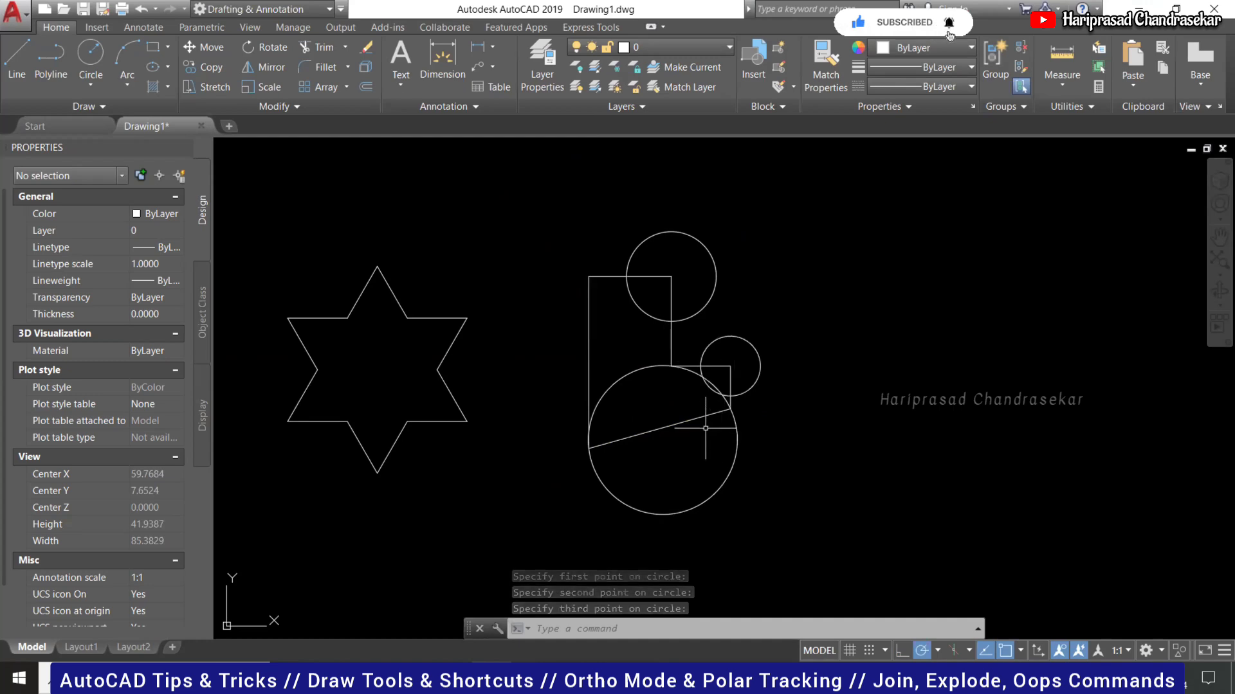
Draw a two-point circle whose diameter runs from the three-point circle's centre to the L-shaped polyline's top-right corner.
text(c)
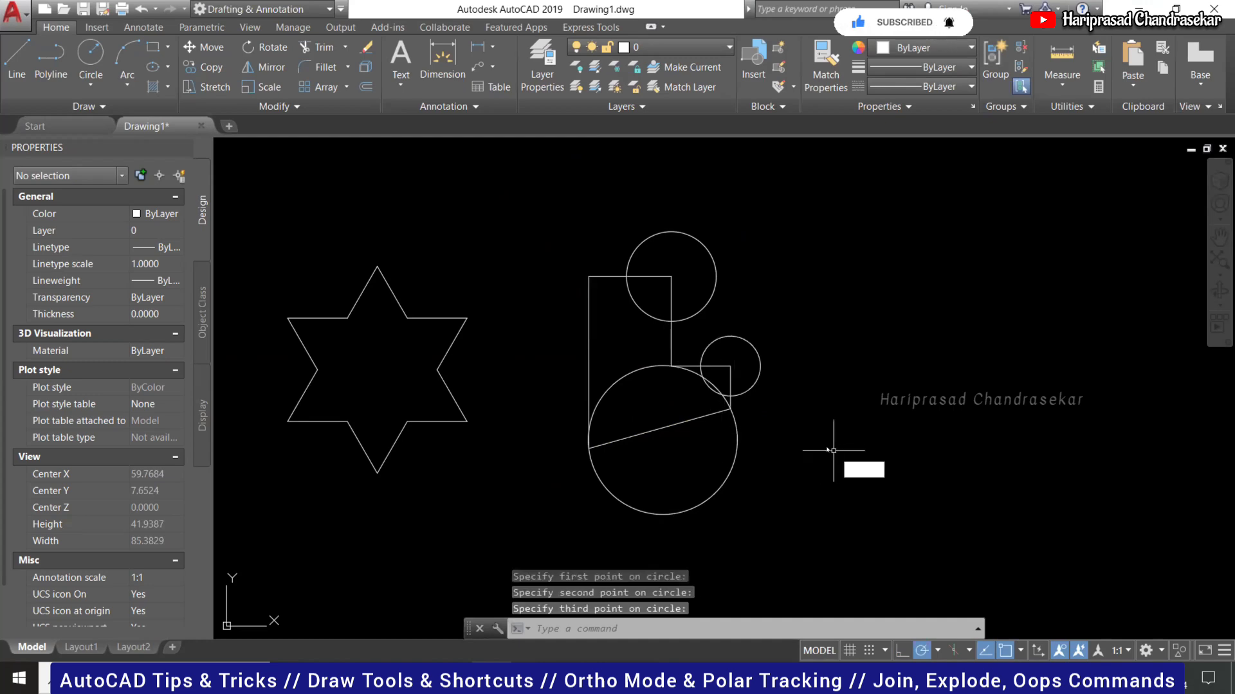
key(Return)
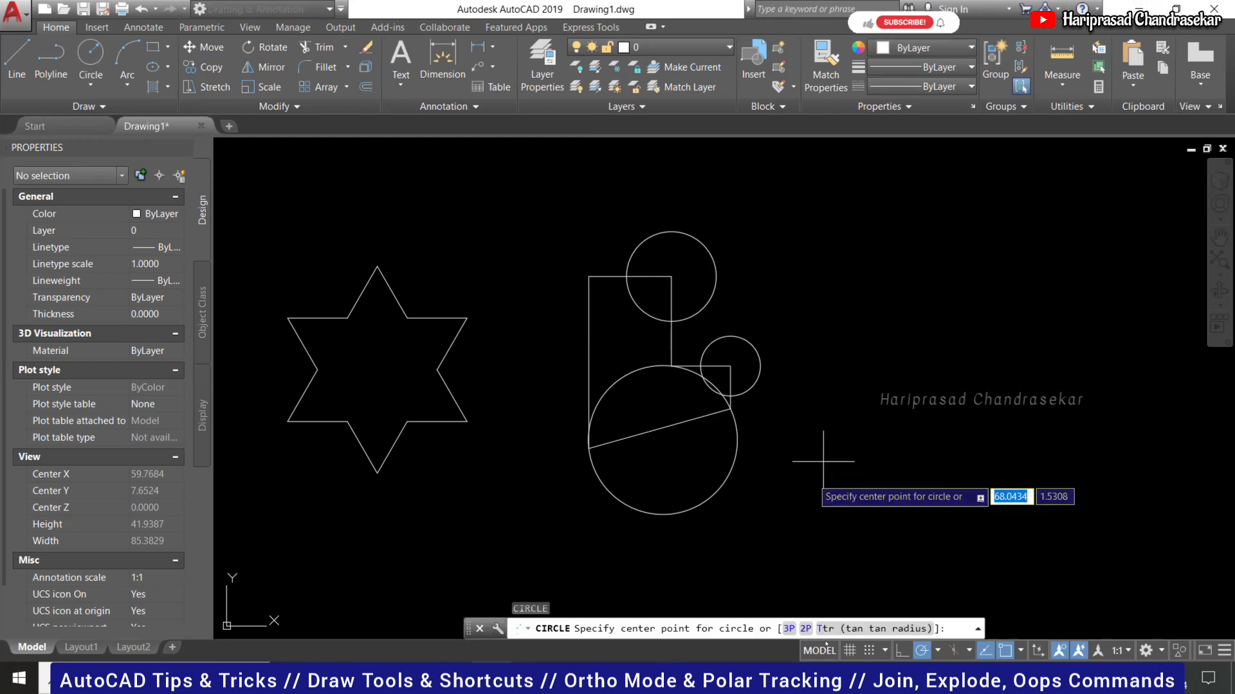
click(805, 627)
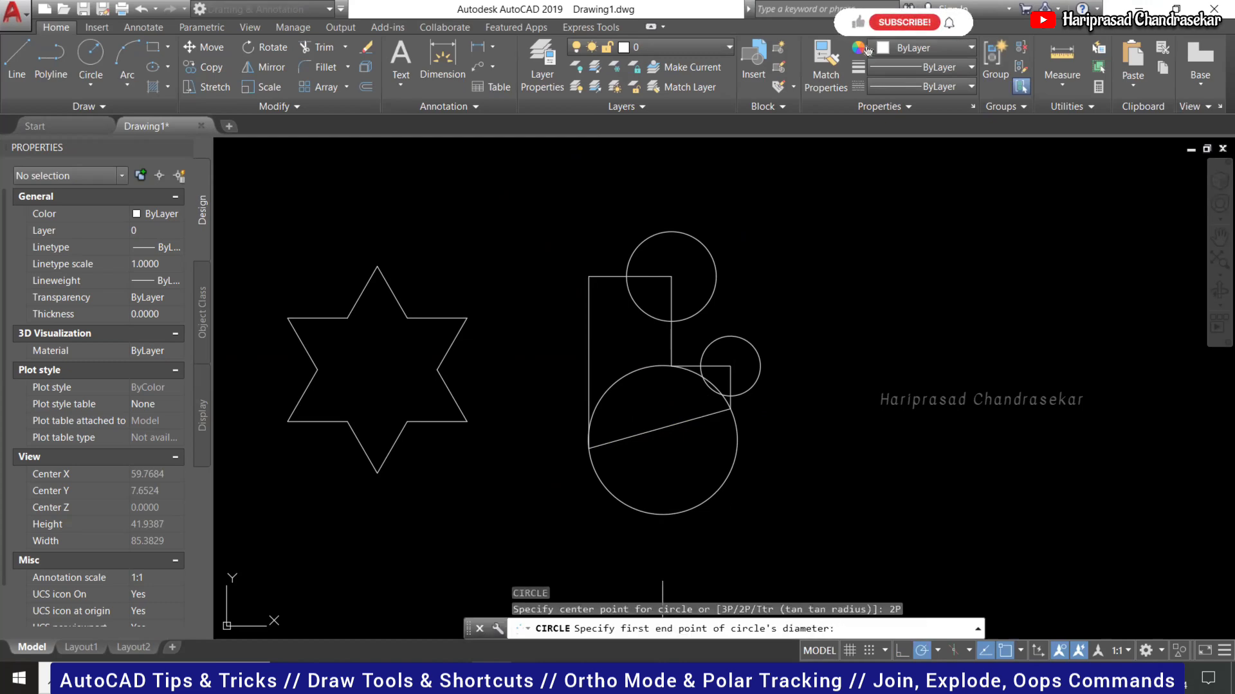
click(663, 440)
click(672, 277)
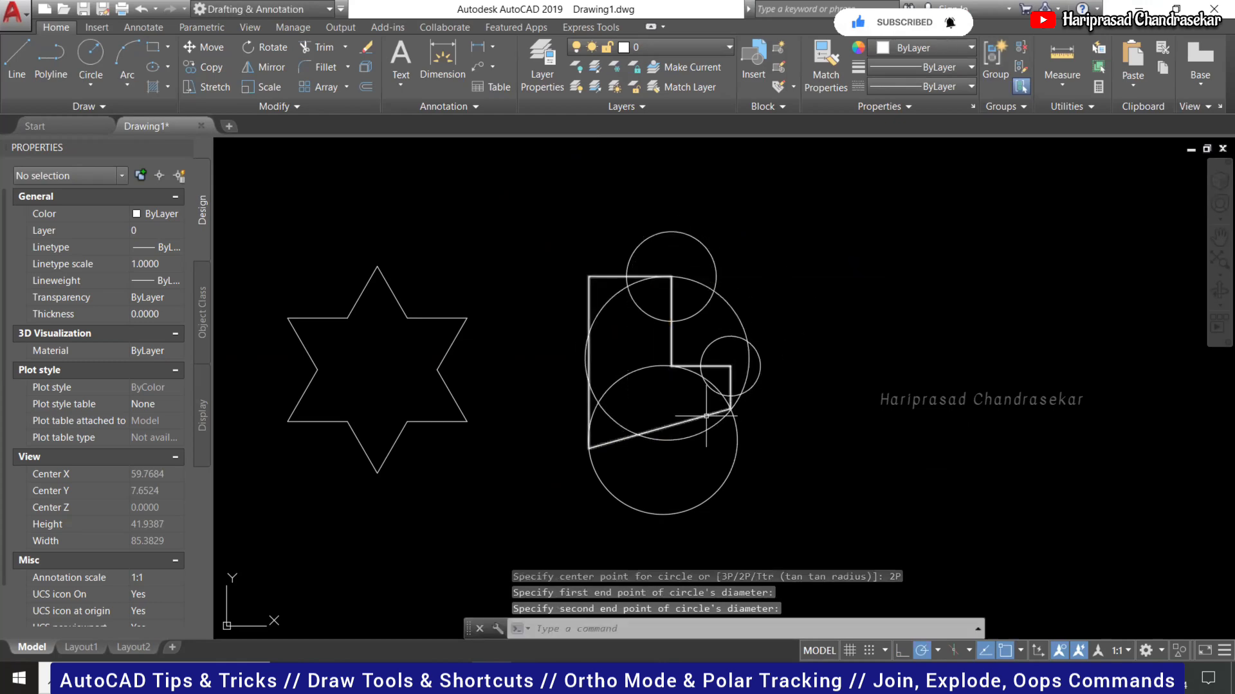
Draw a Ttr circle of radius 5 tangent to the L-shaped polyline's left and top edges, and check its properties.
text(c)
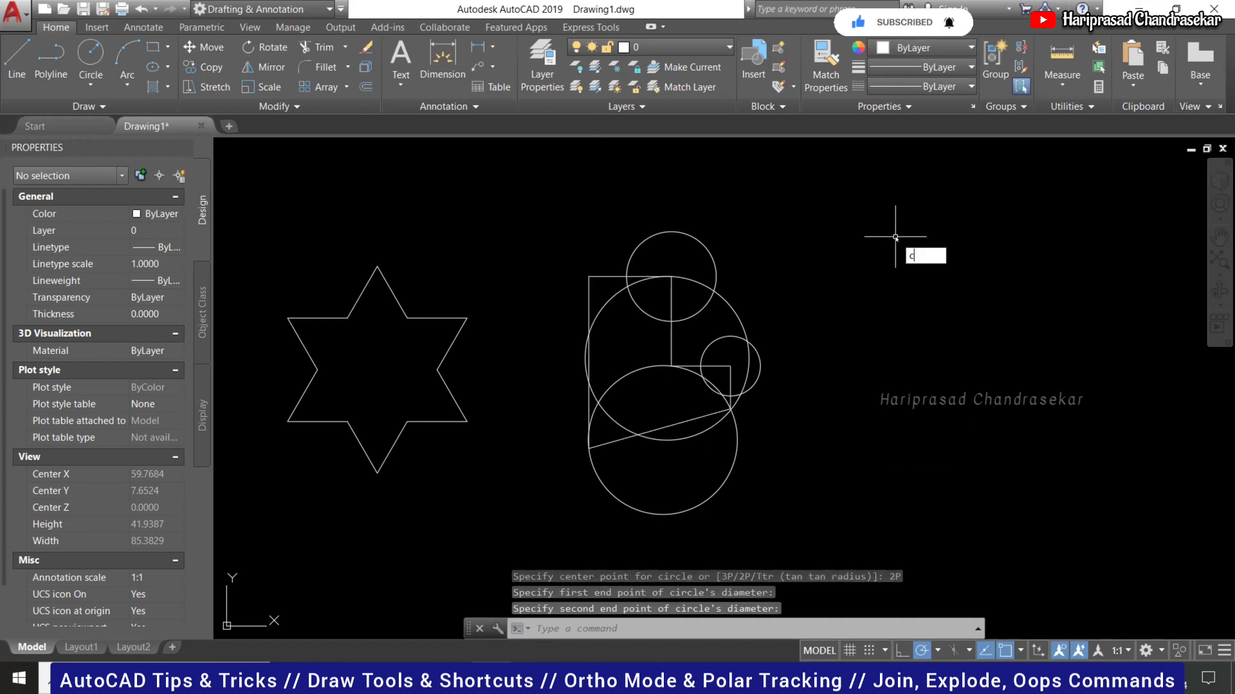
key(Return)
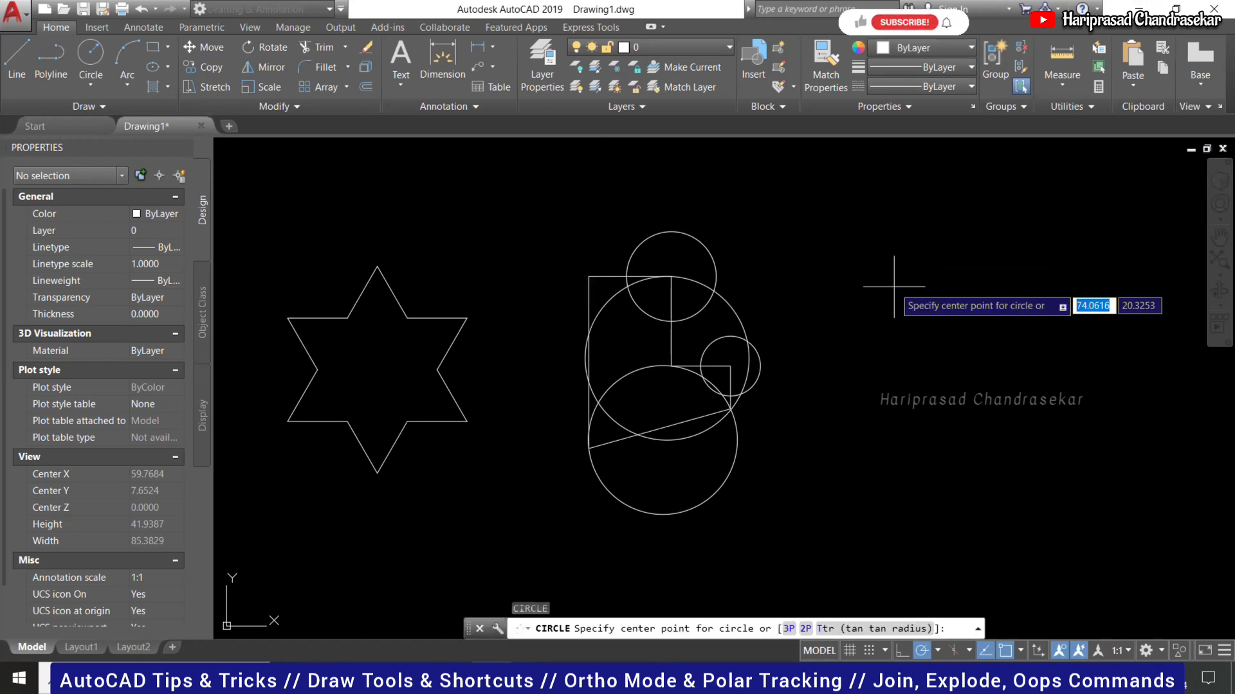
click(880, 625)
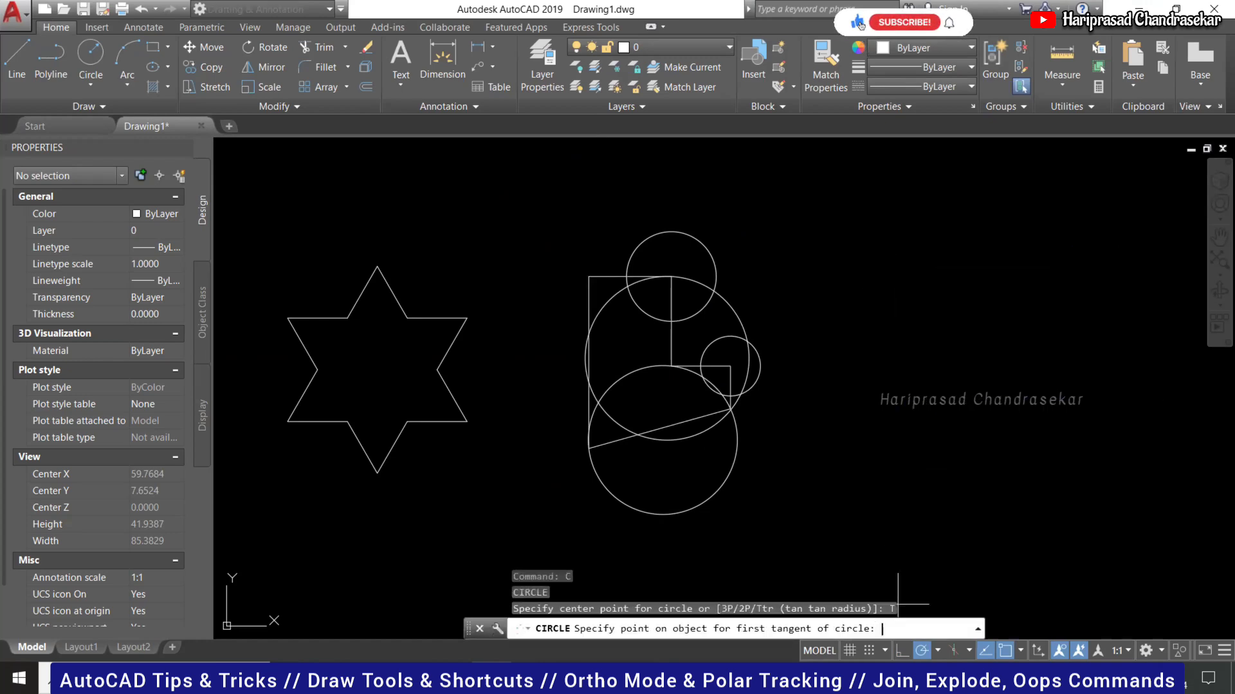
click(588, 296)
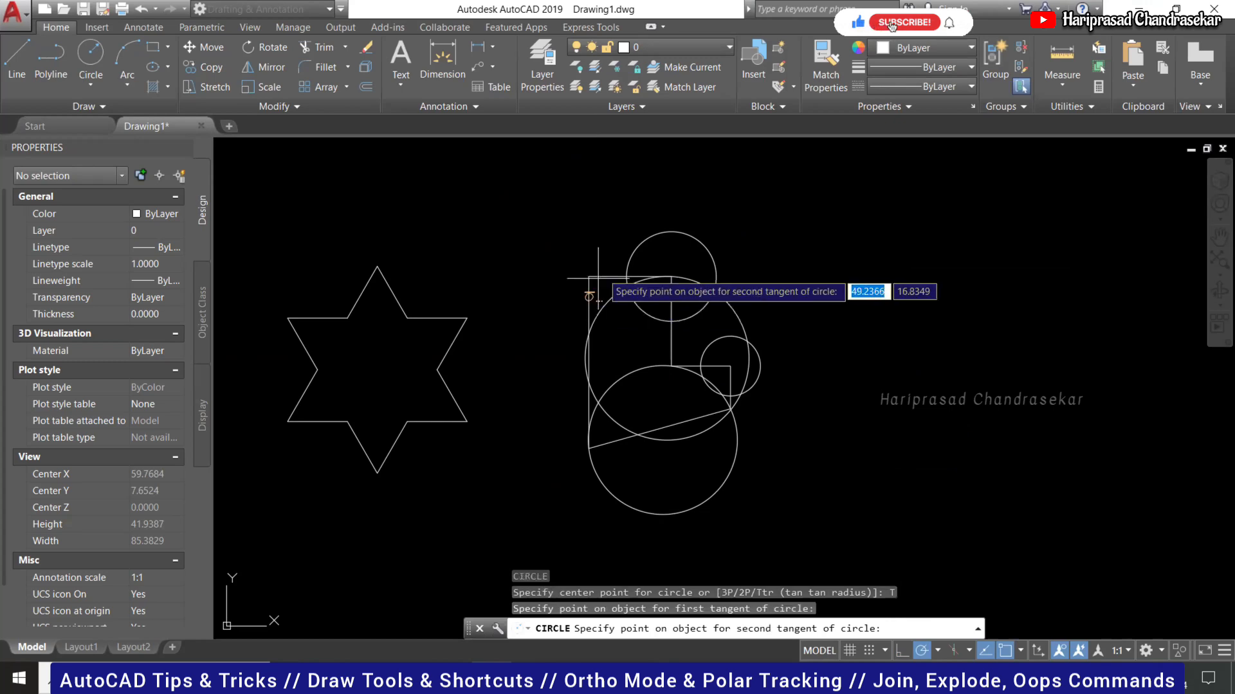
click(592, 276)
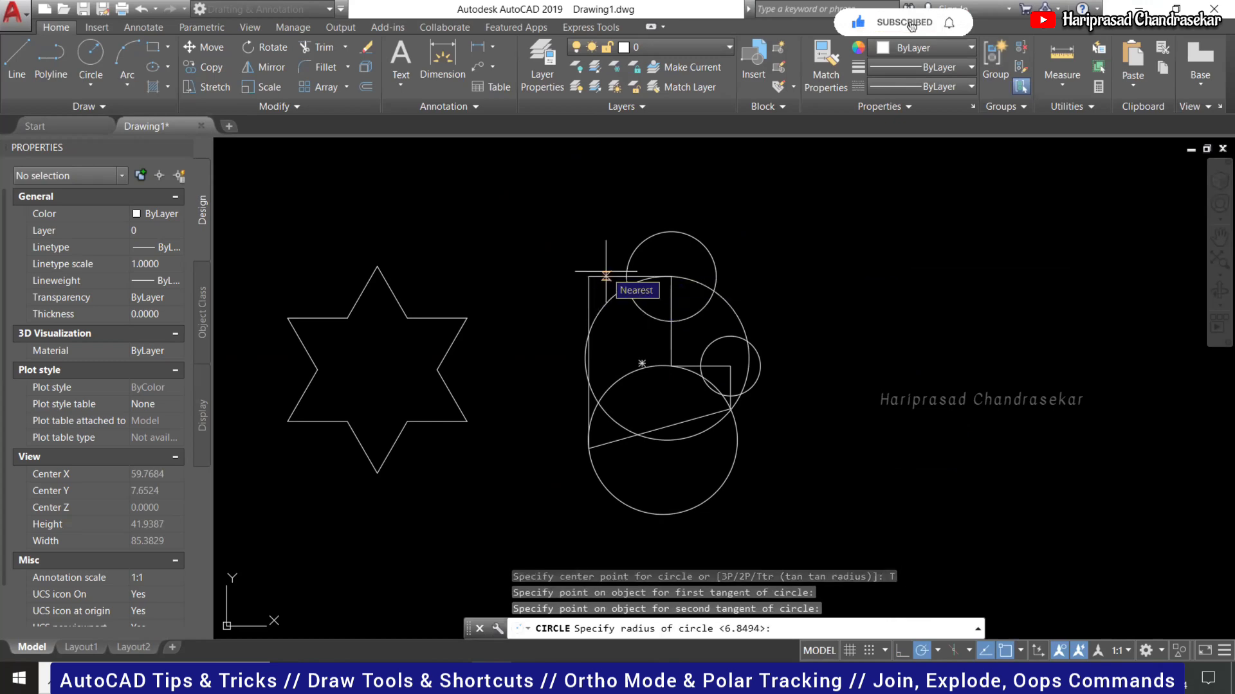
text(5)
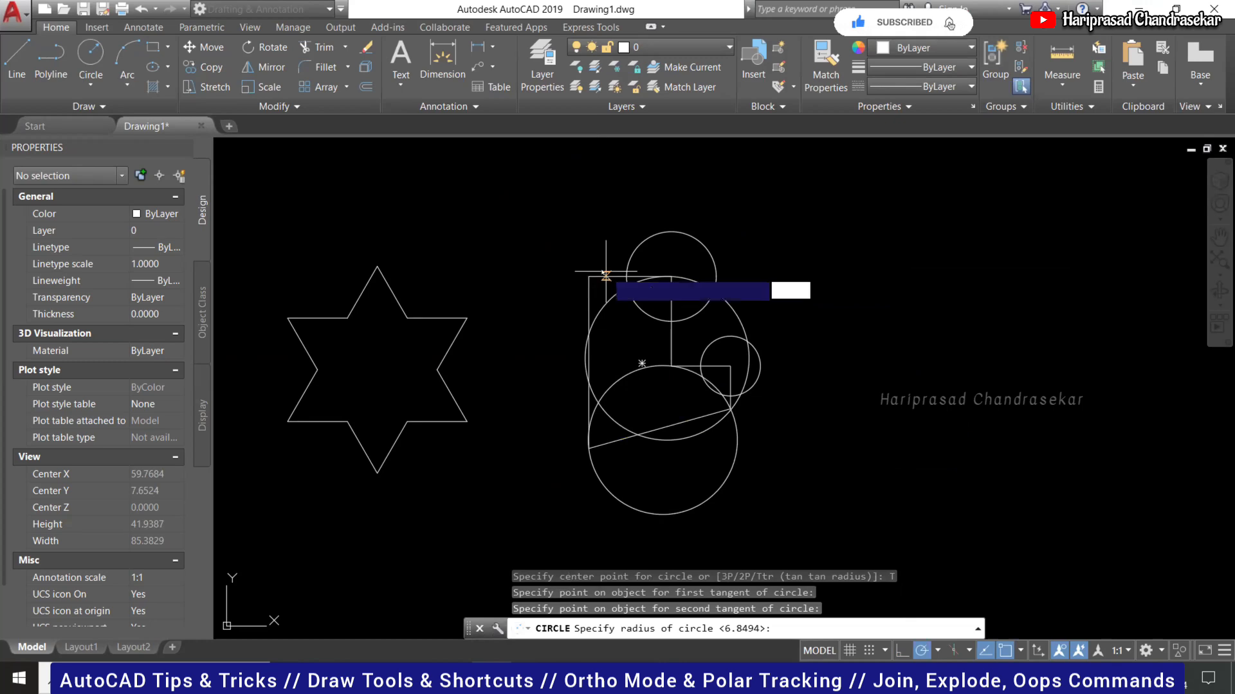
key(Return)
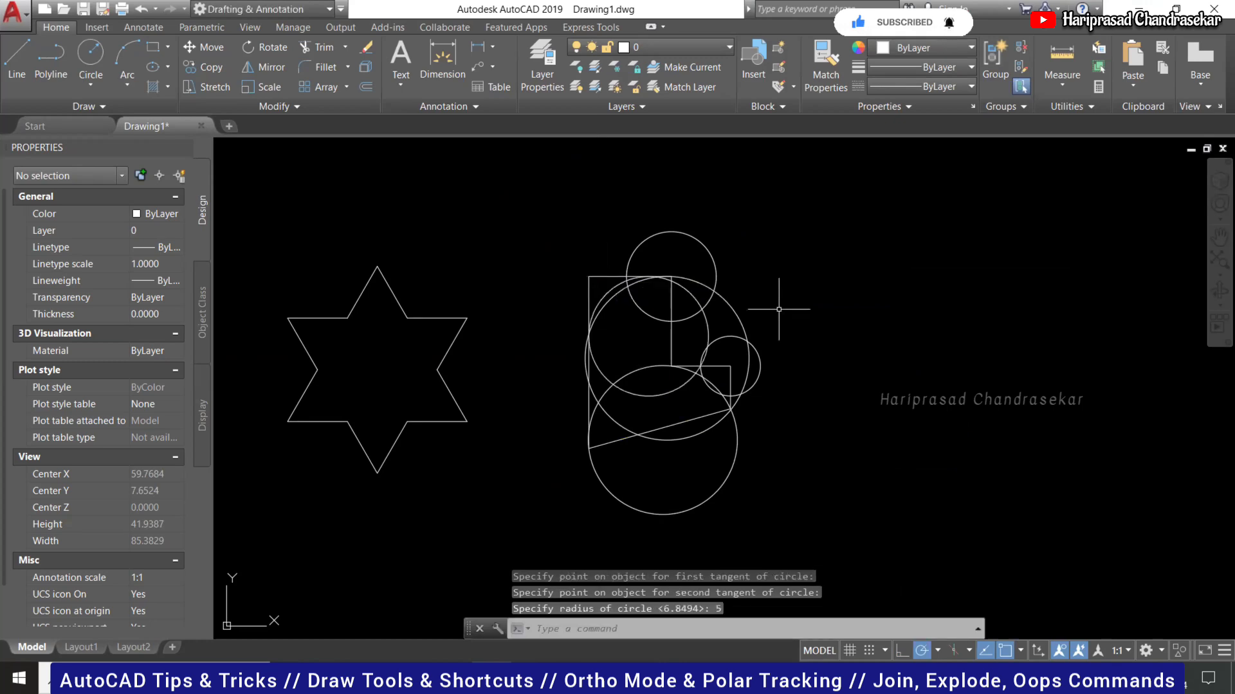
click(710, 329)
click(706, 318)
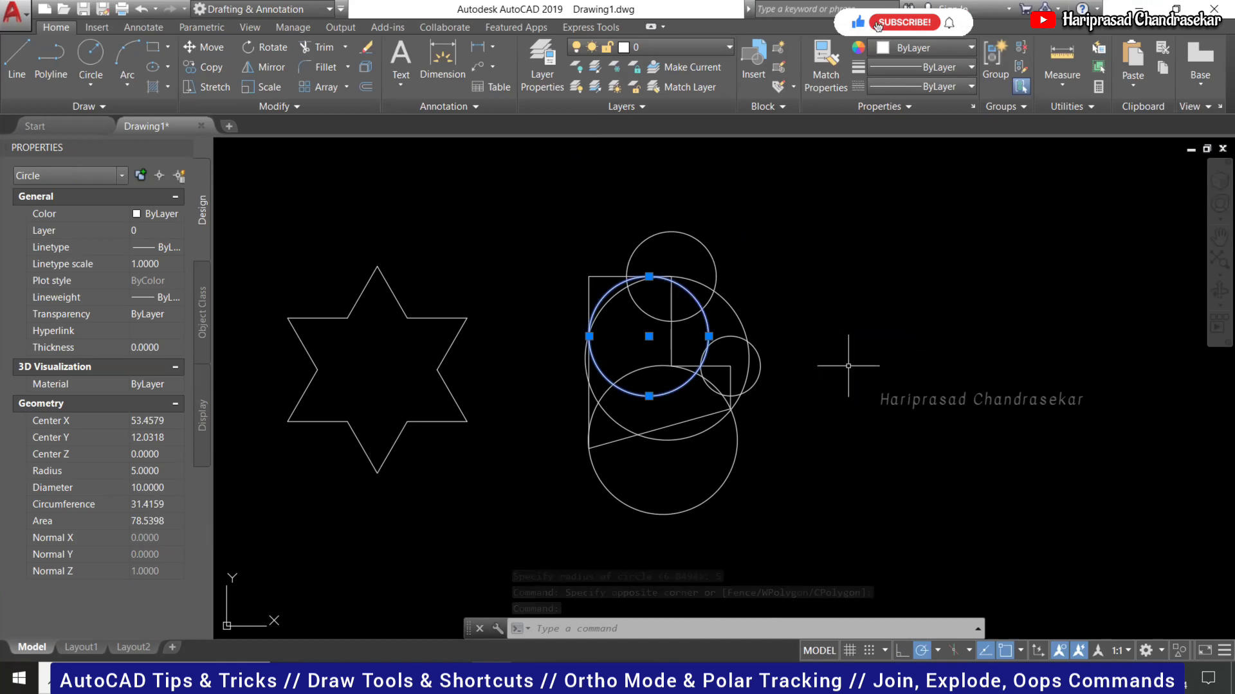
key(Escape)
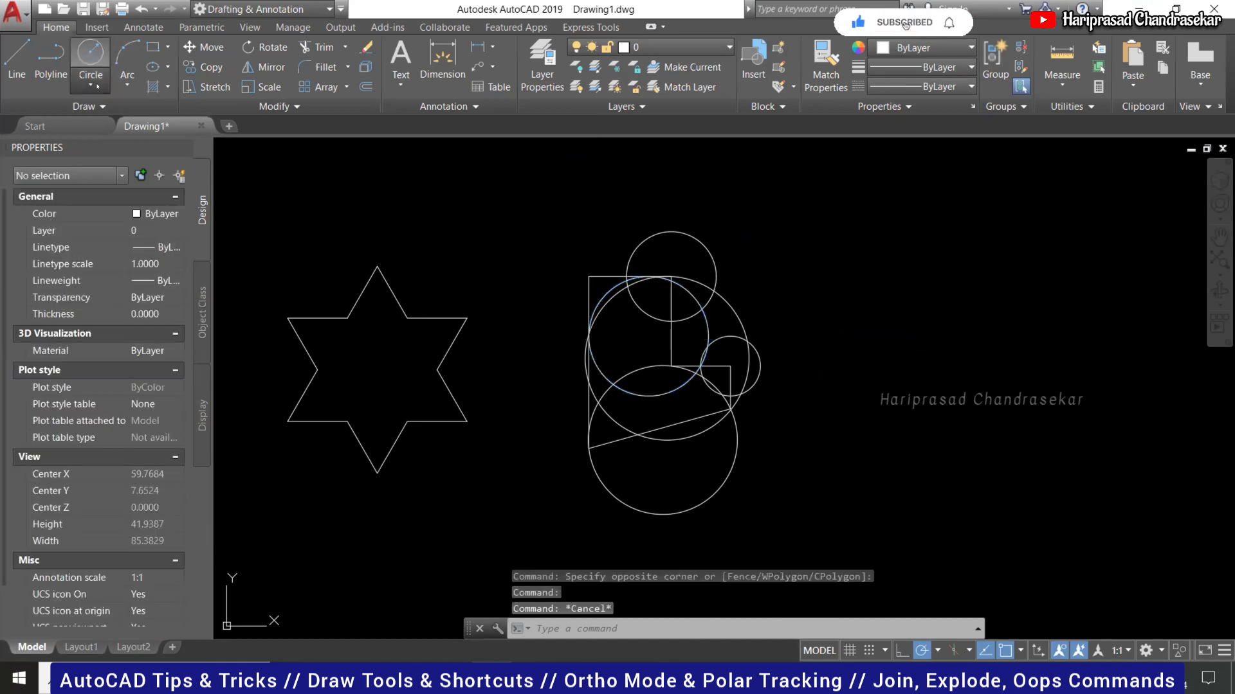
Draw a Tan, Tan, Tan circle touching the left, top and inner vertical edges of the L-shaped polyline.
click(91, 84)
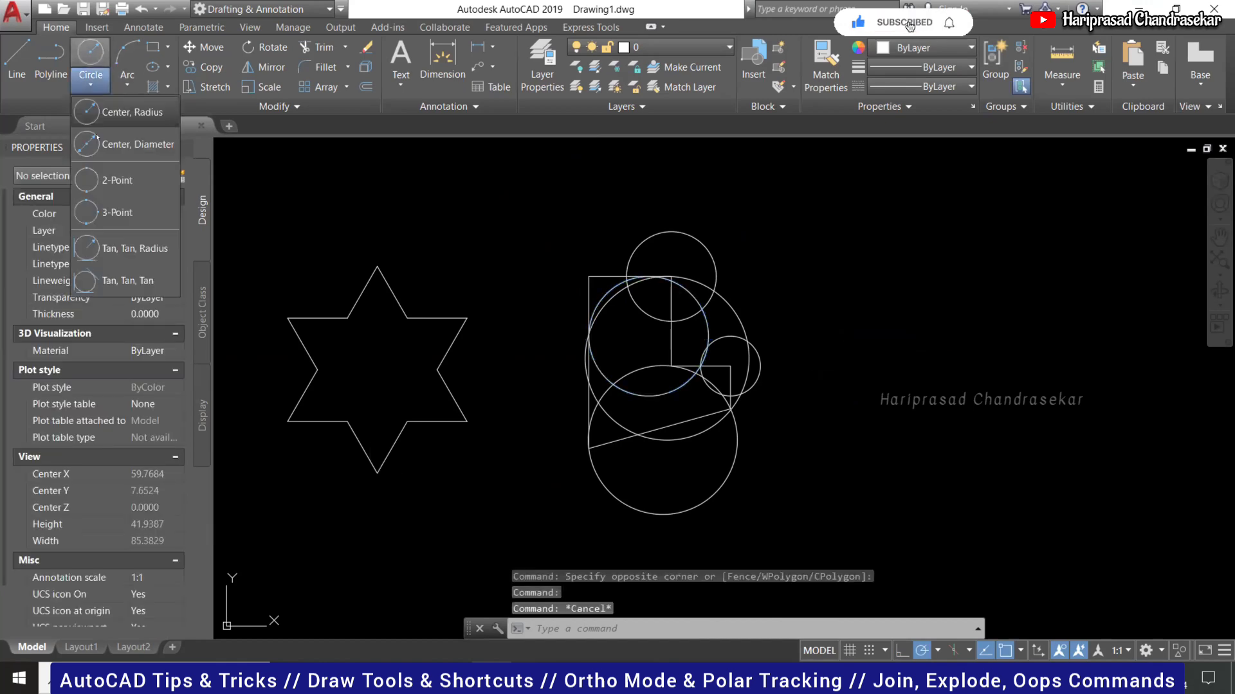
click(139, 282)
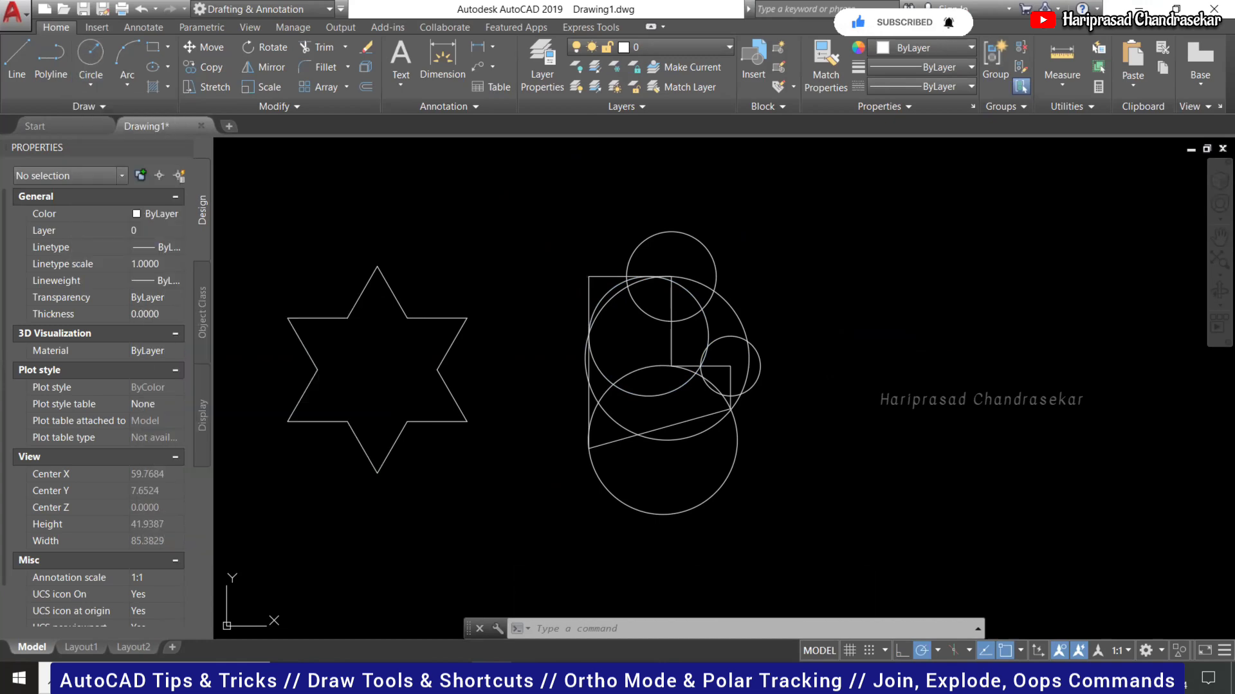
click(595, 277)
click(603, 275)
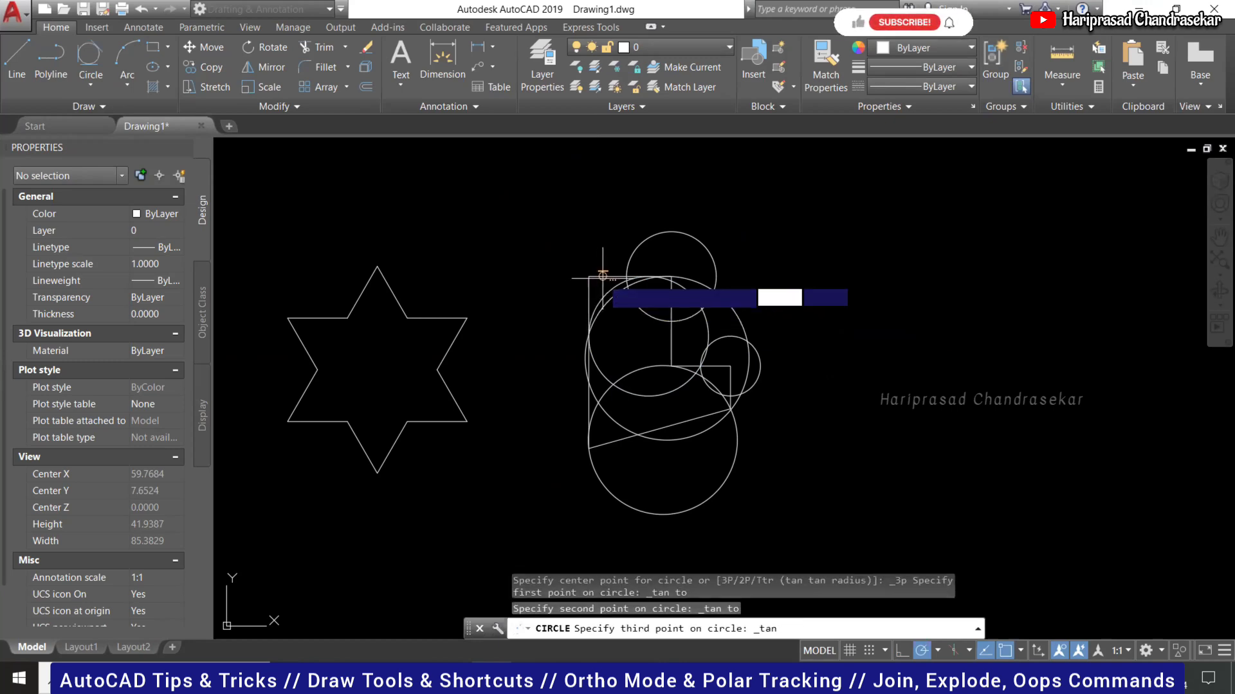
click(671, 335)
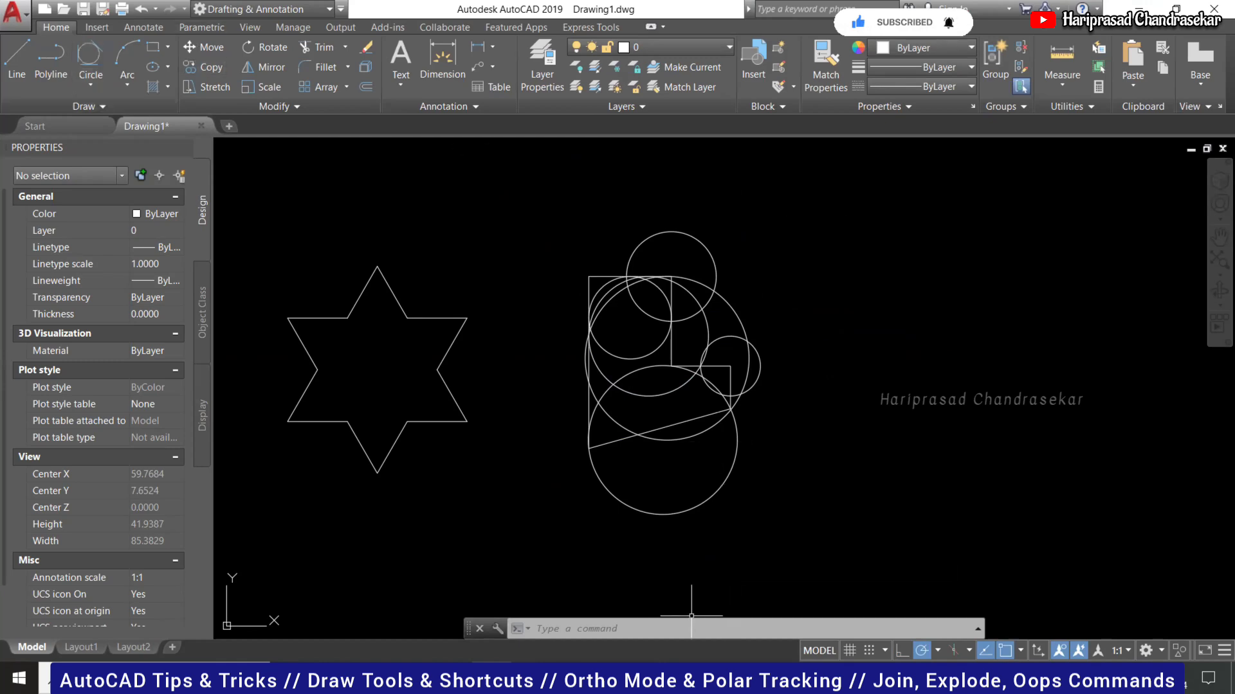
click(94, 87)
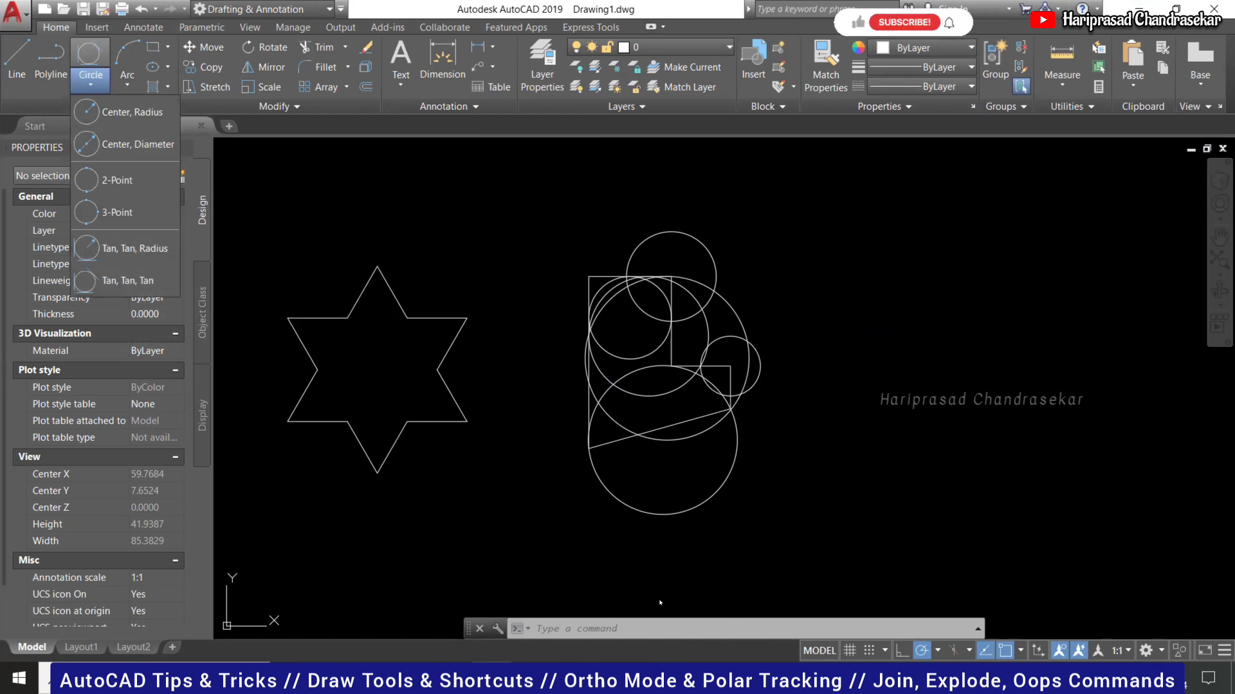
key(Escape)
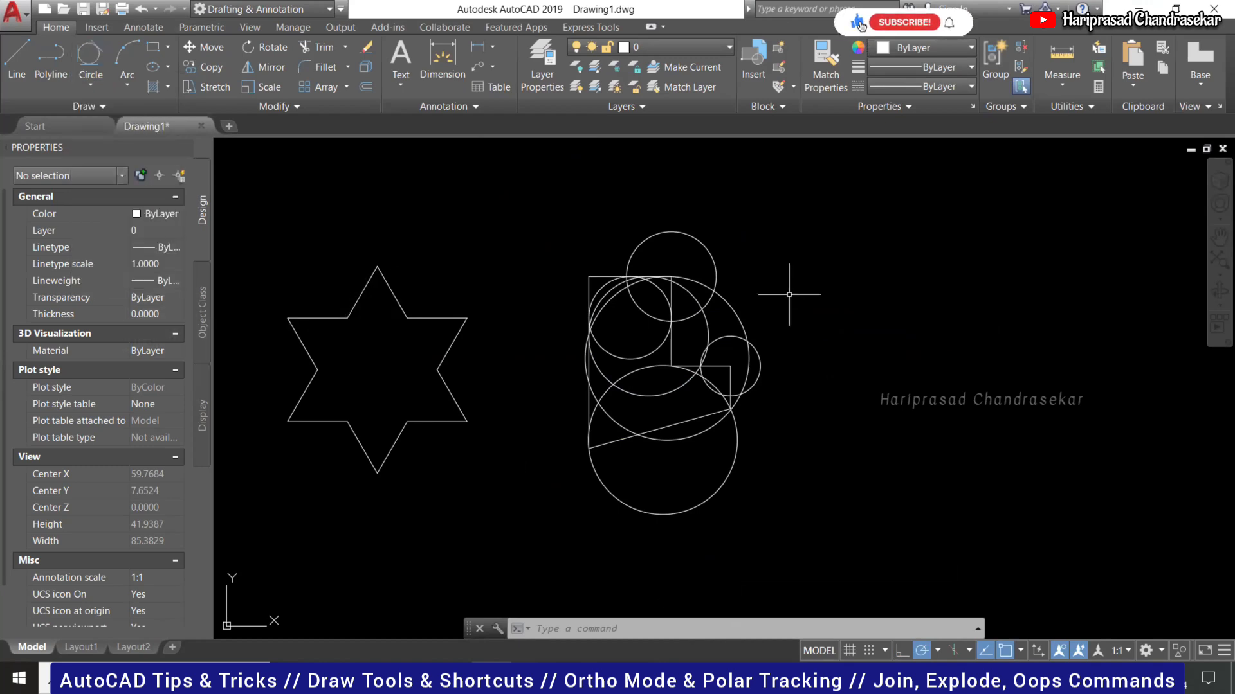
Draw a three-point arc in the empty area to the lower right of the overlapping circles.
scroll(563, 276, down, 4)
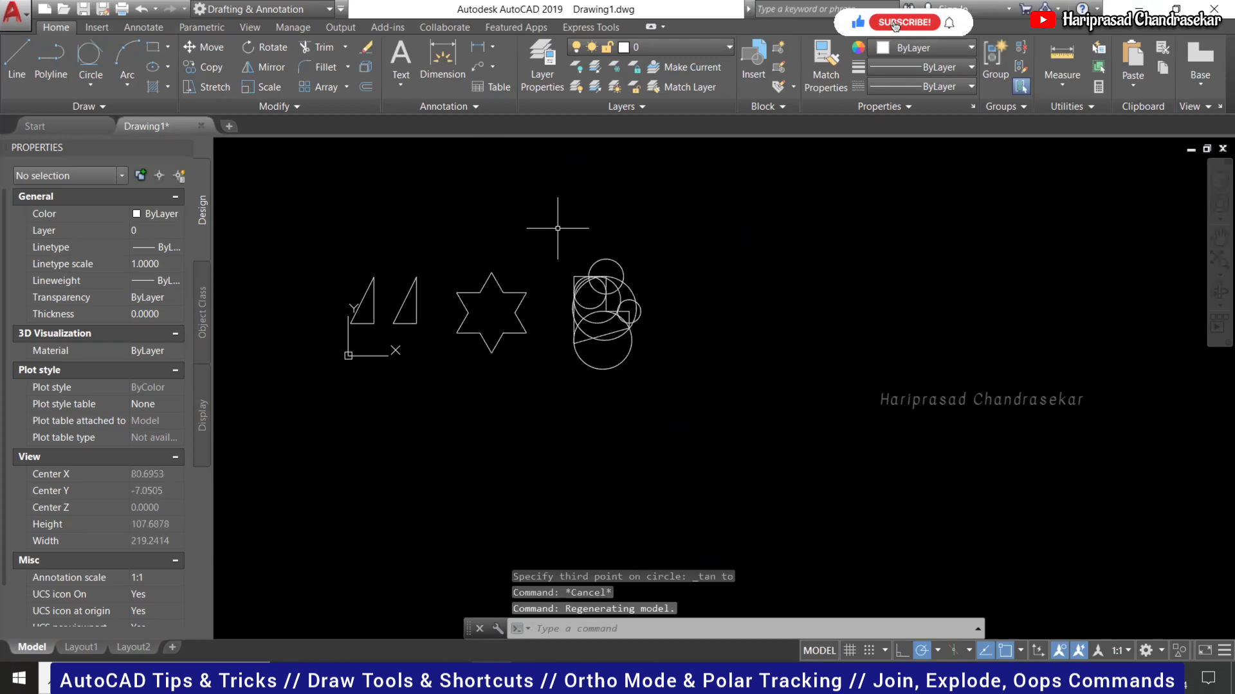
text(a)
key(Return)
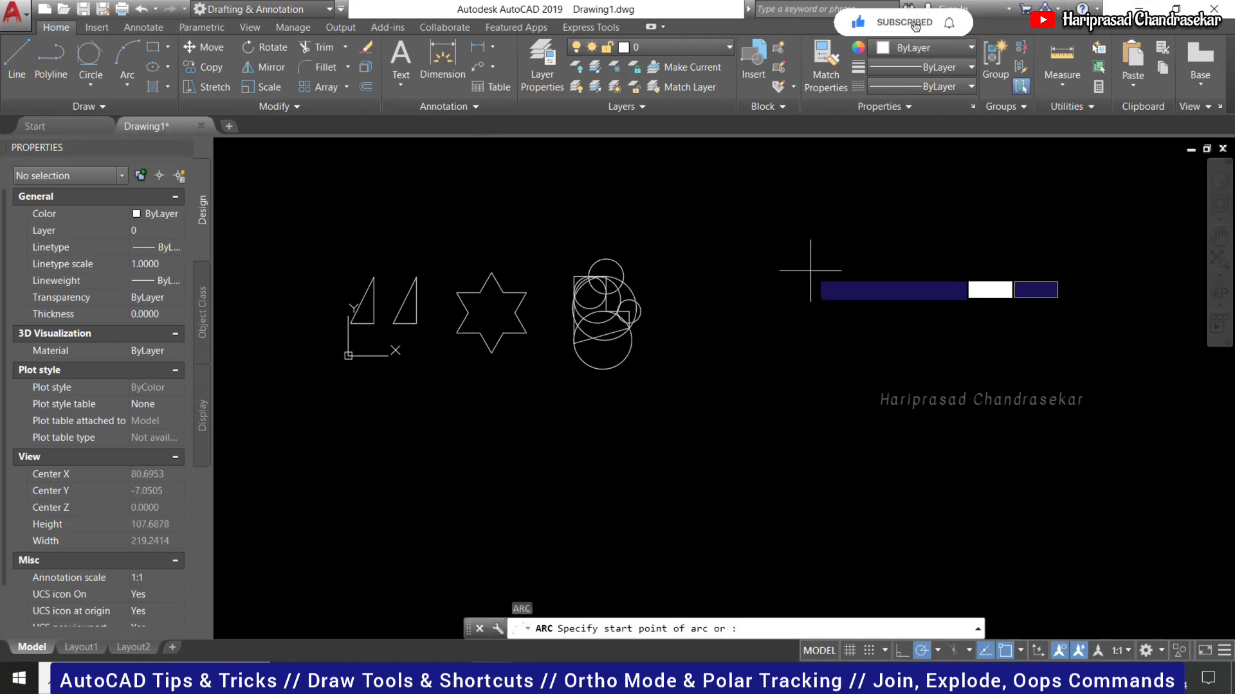
click(675, 406)
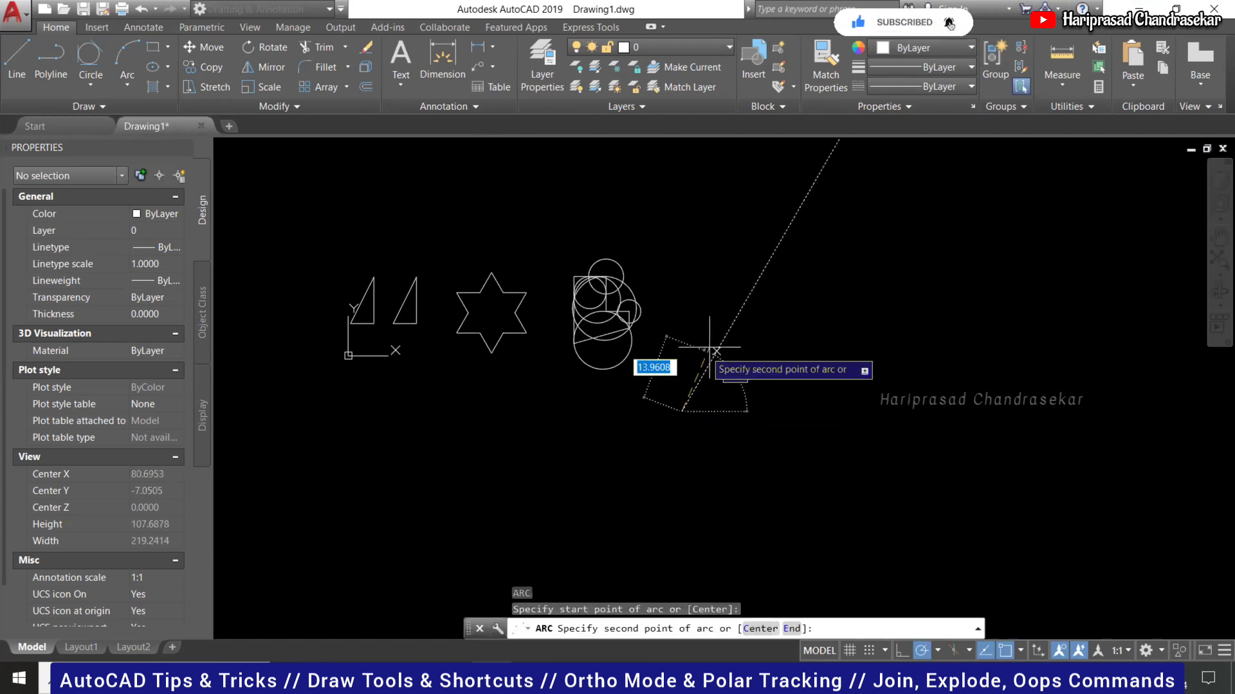
click(713, 346)
click(796, 352)
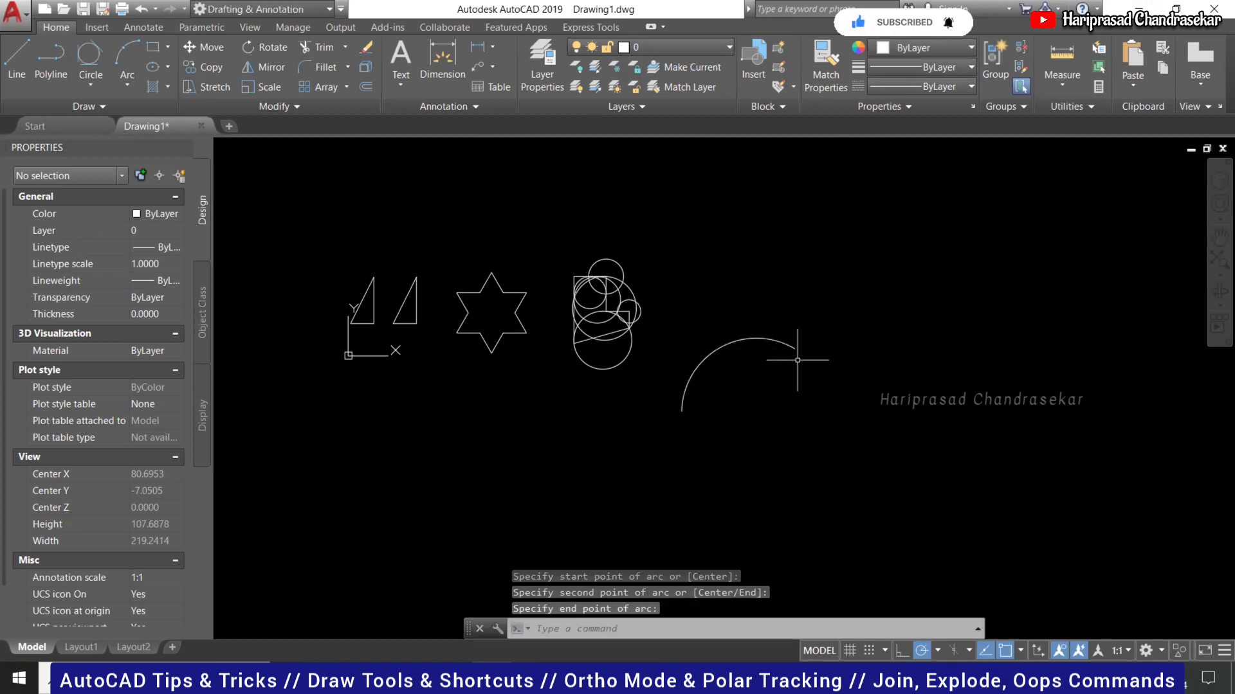
Extend the three-point arc with two successive Continue arcs, one curving down to the right and one rising to the upper right.
click(127, 84)
click(161, 449)
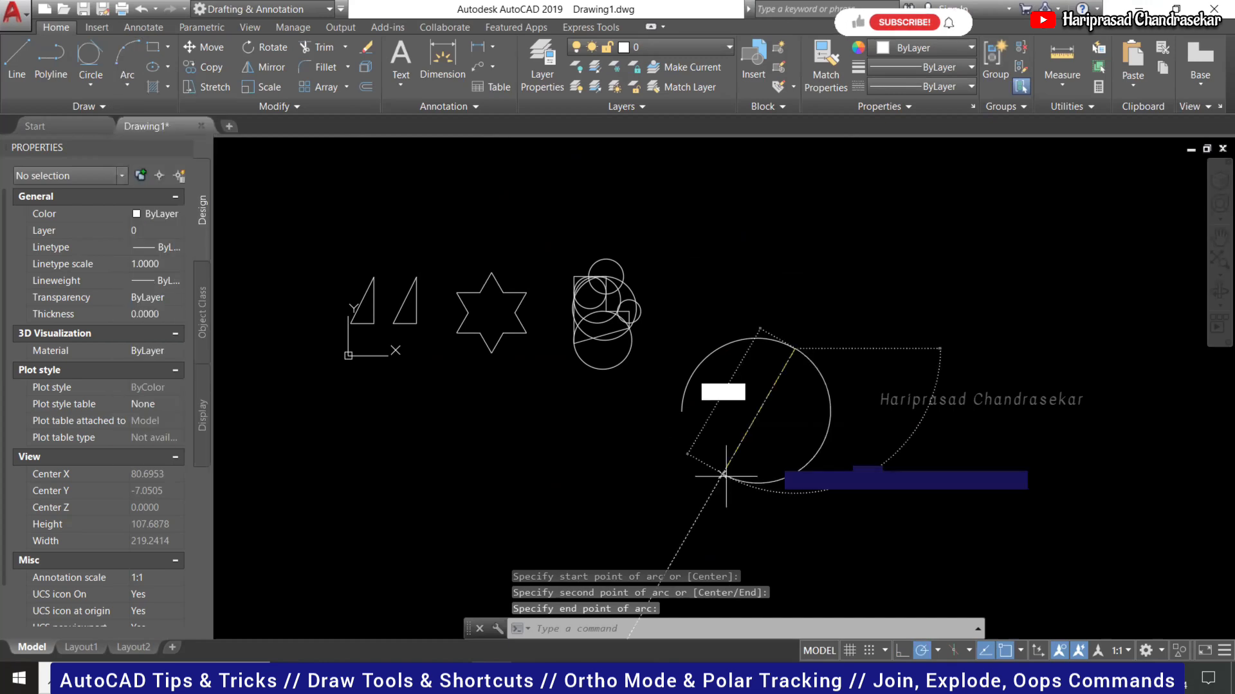
click(906, 390)
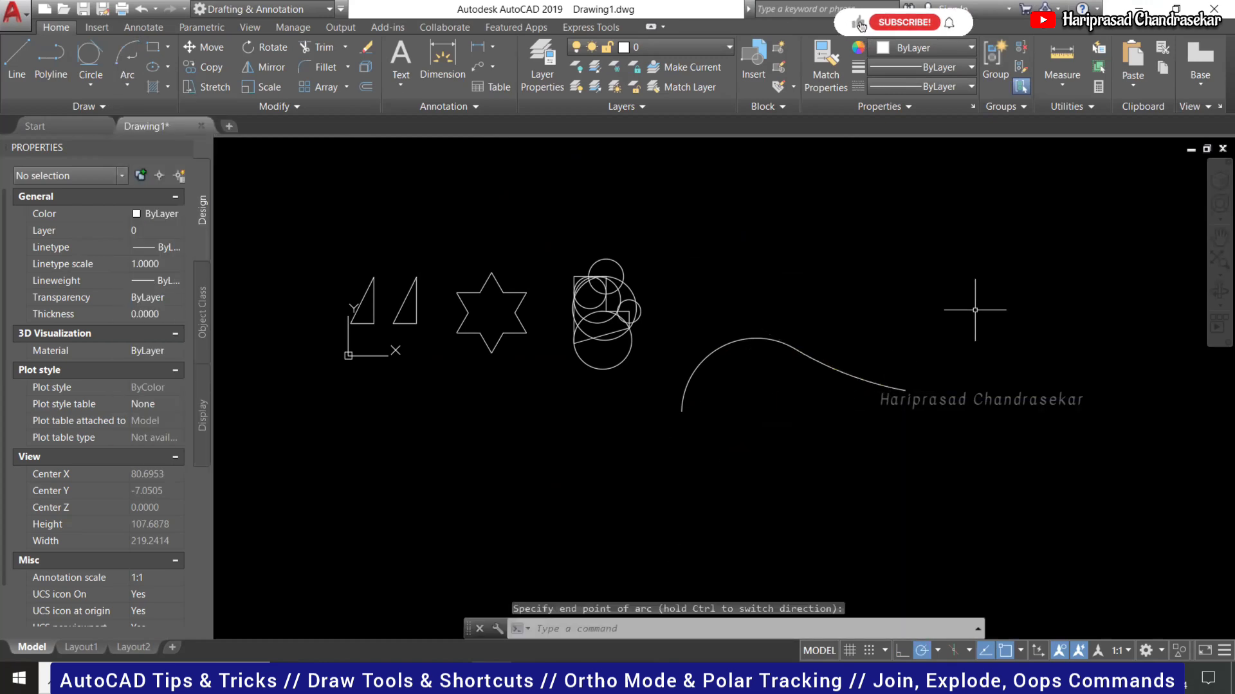
click(857, 378)
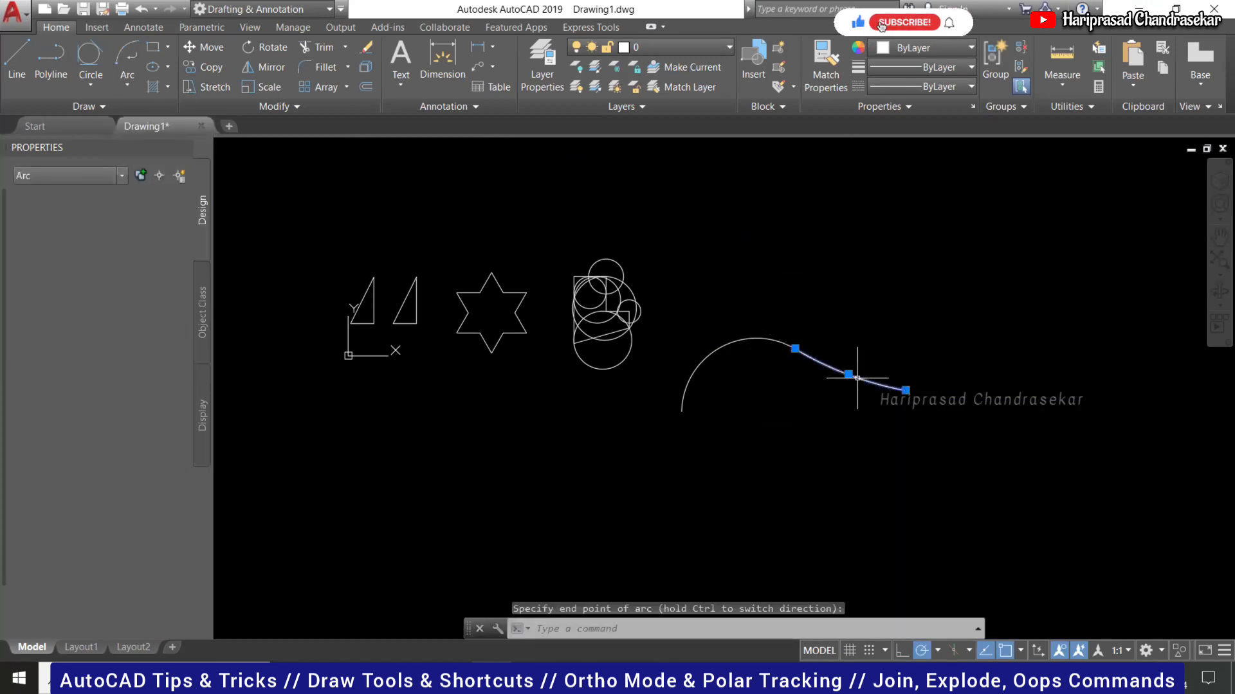
click(127, 54)
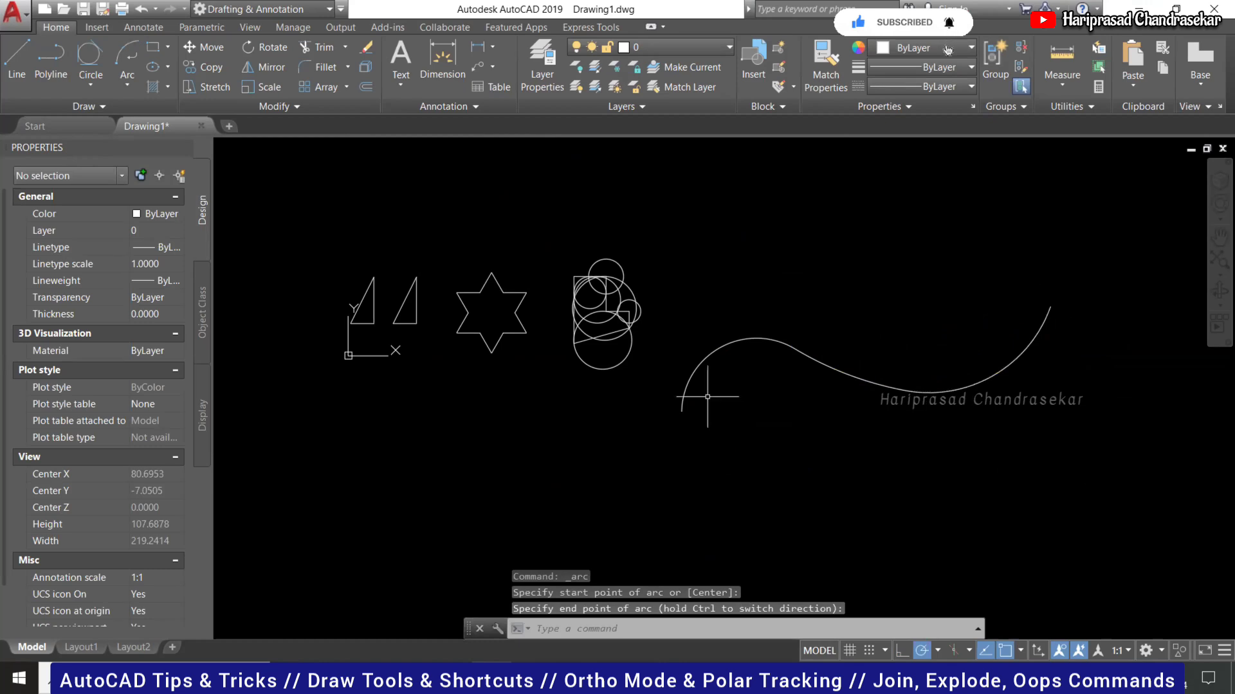
scroll(707, 397, down, 2)
scroll(794, 360, up, 2)
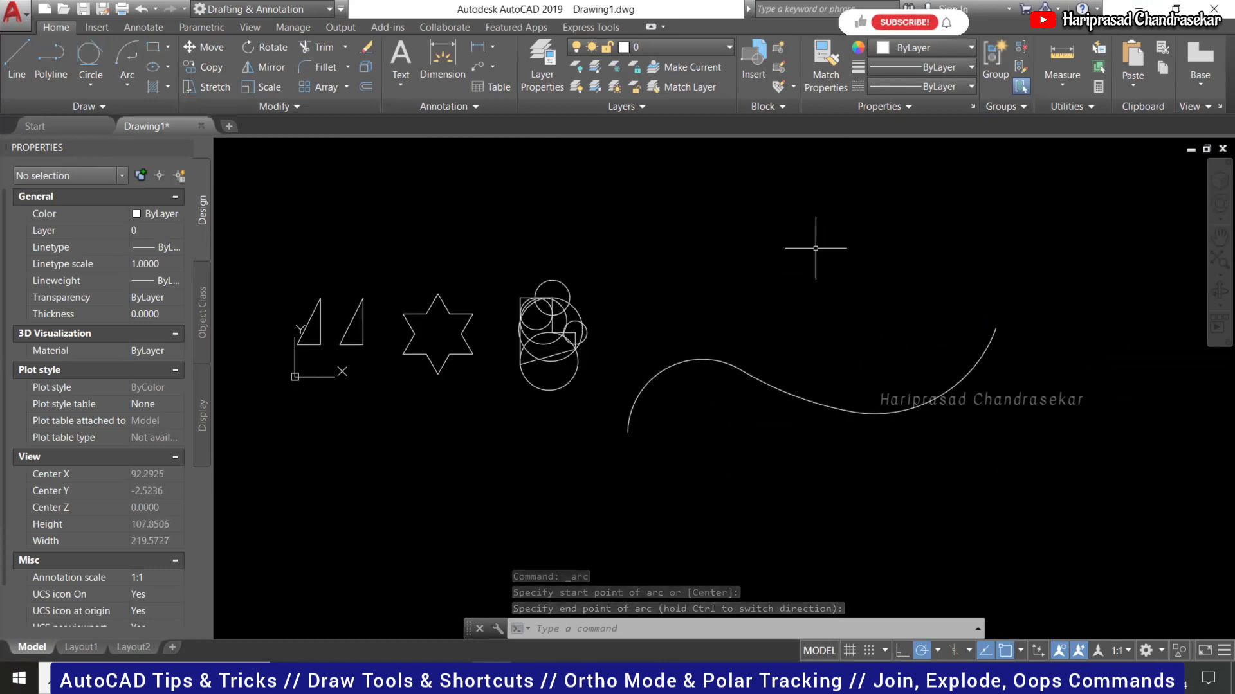
scroll(504, 284, up, 3)
scroll(513, 263, down, 5)
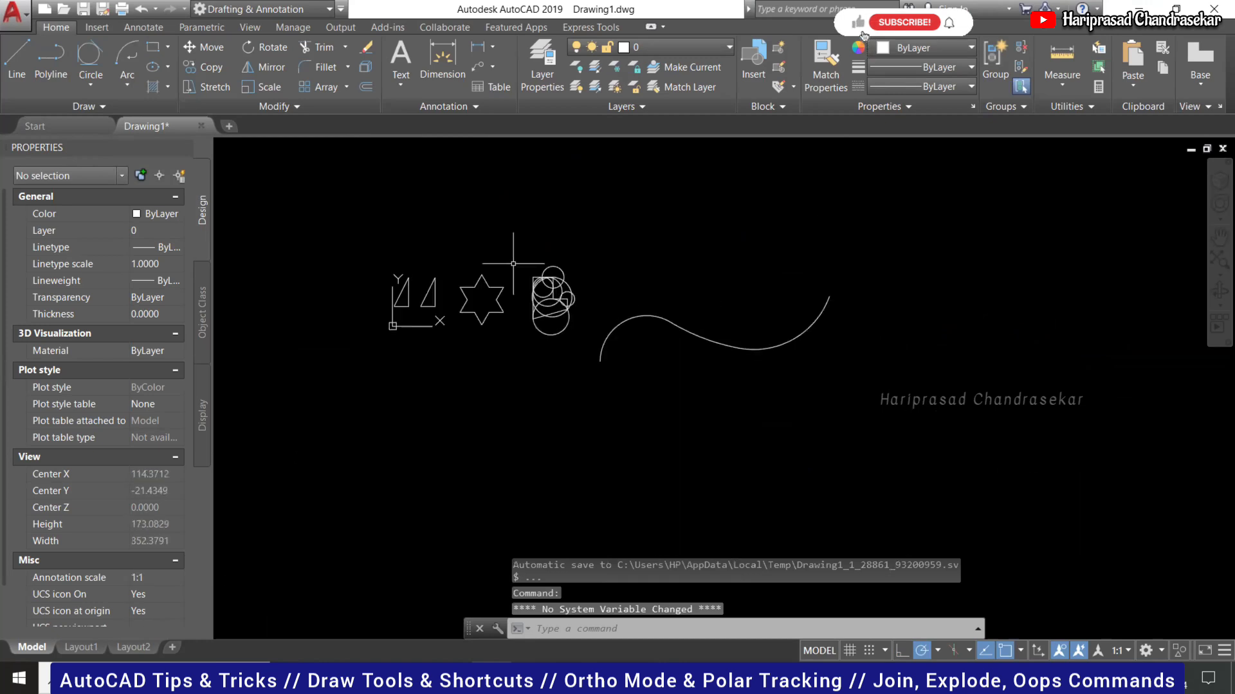
Draw a single horizontal line in the empty area above the wave-shaped chain of arcs.
text(l)
key(Return)
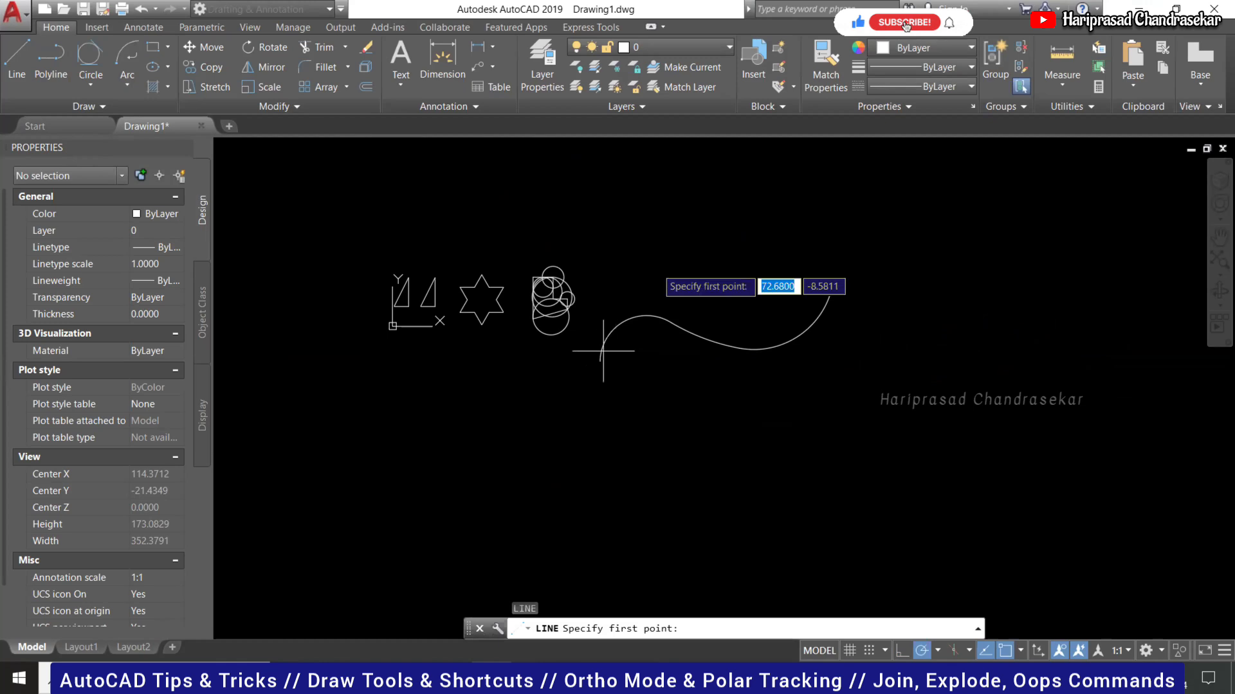
click(643, 265)
click(722, 264)
key(Escape)
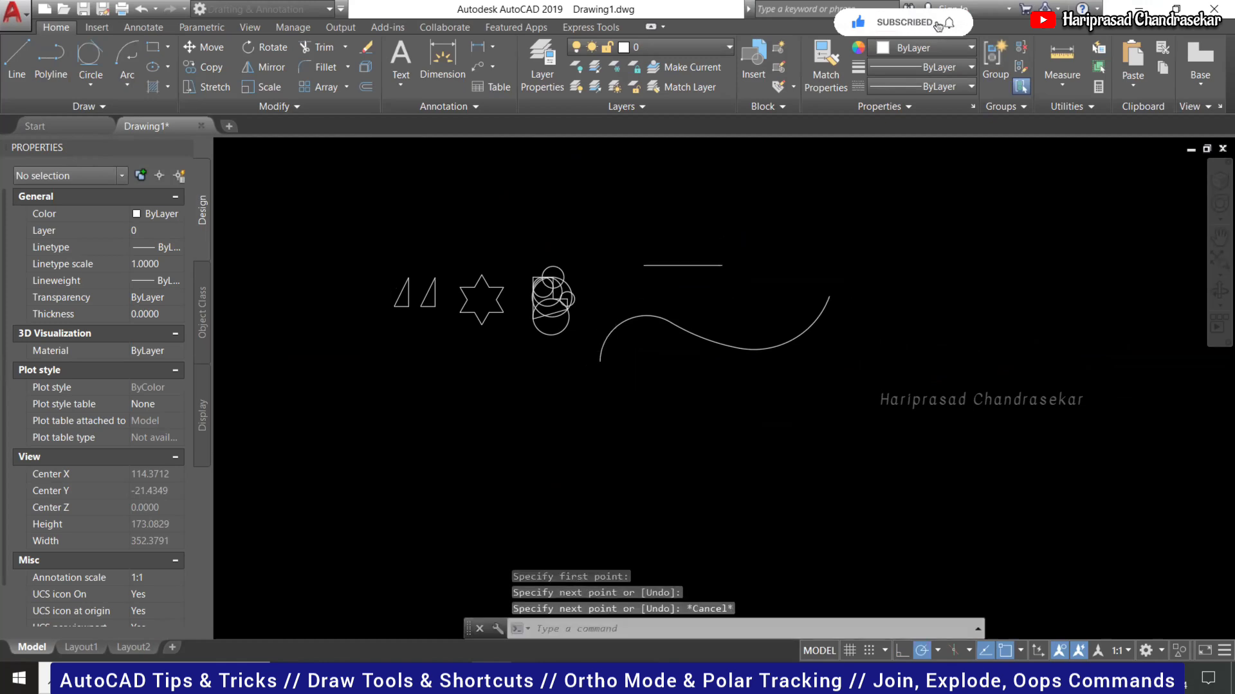
Draw a semicircular arc with the Center option, centred on the horizontal line's midpoint, from its right endpoint to its left endpoint.
scroll(644, 216, up, 2)
text(a)
key(Return)
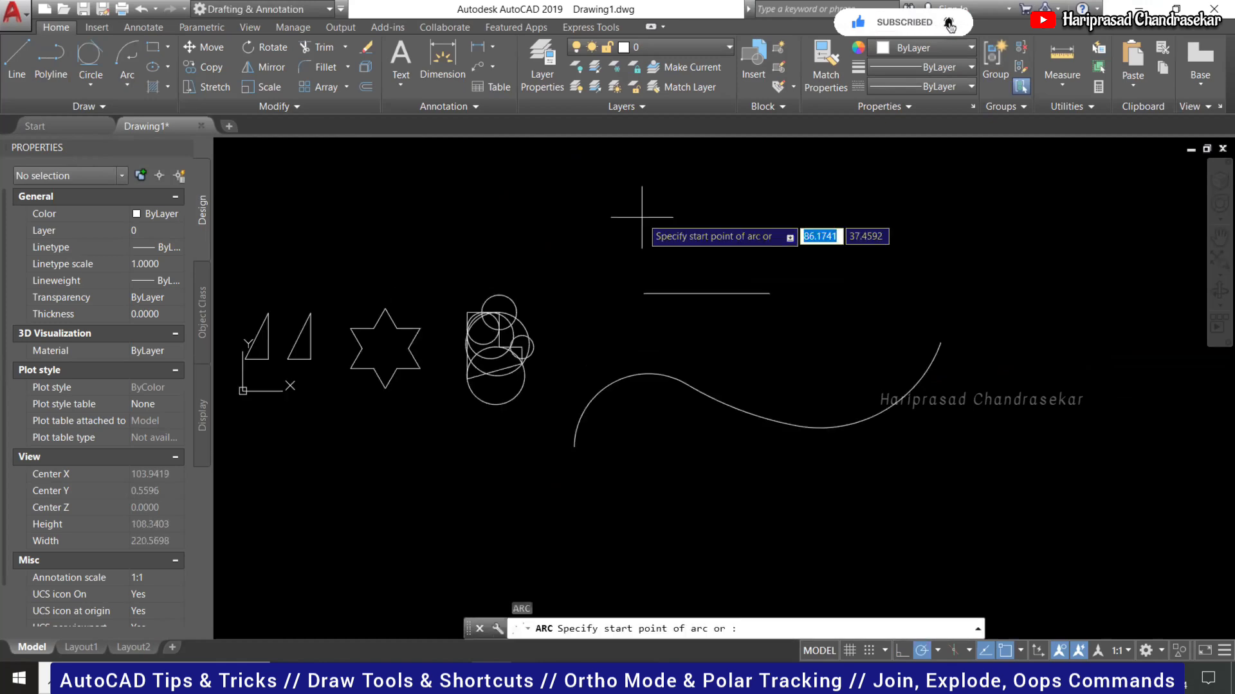
text(c)
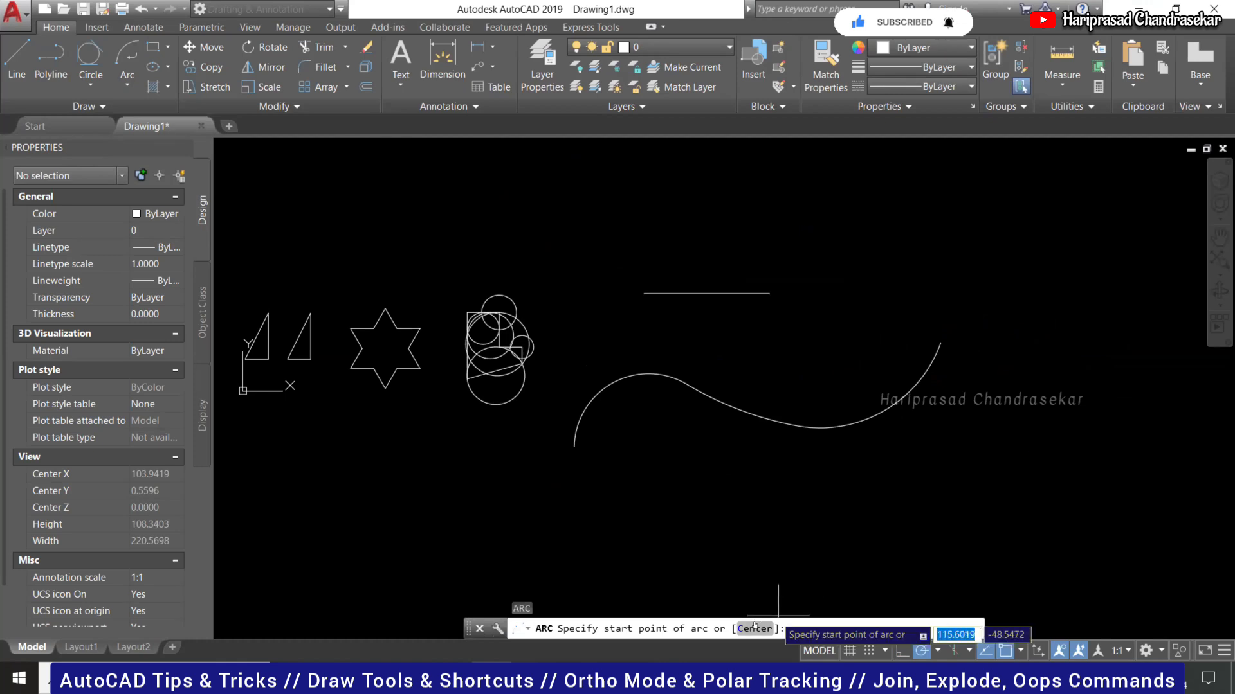
key(Return)
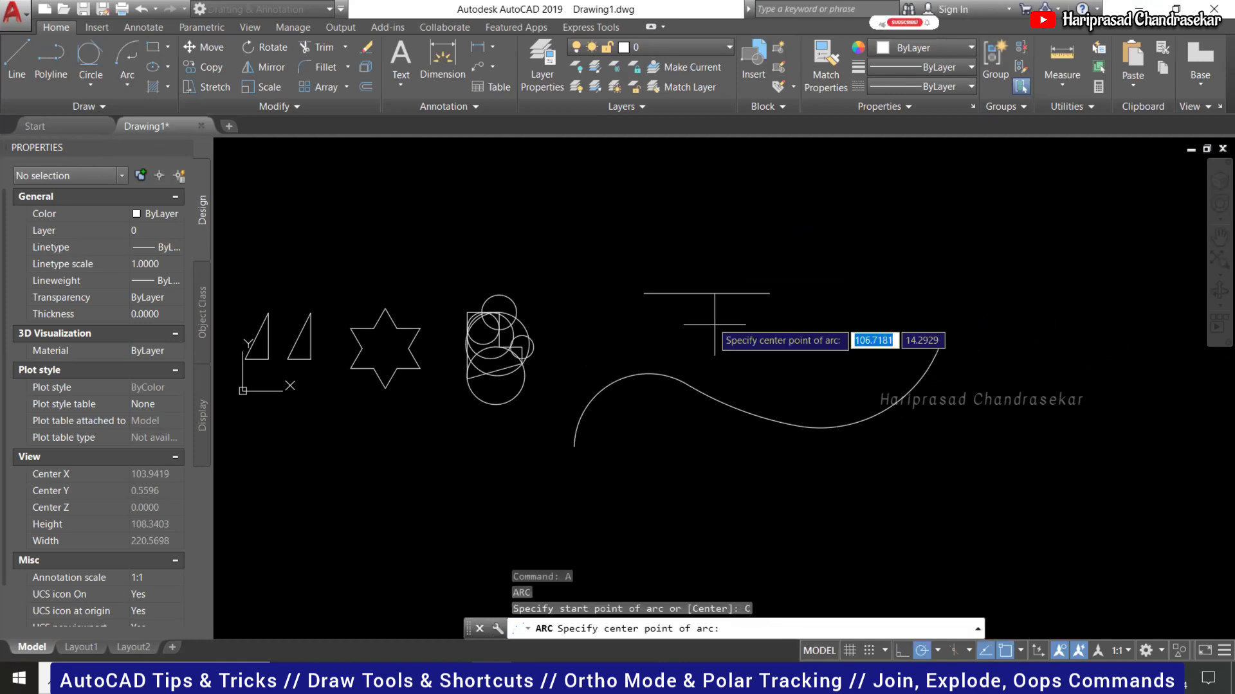
click(707, 294)
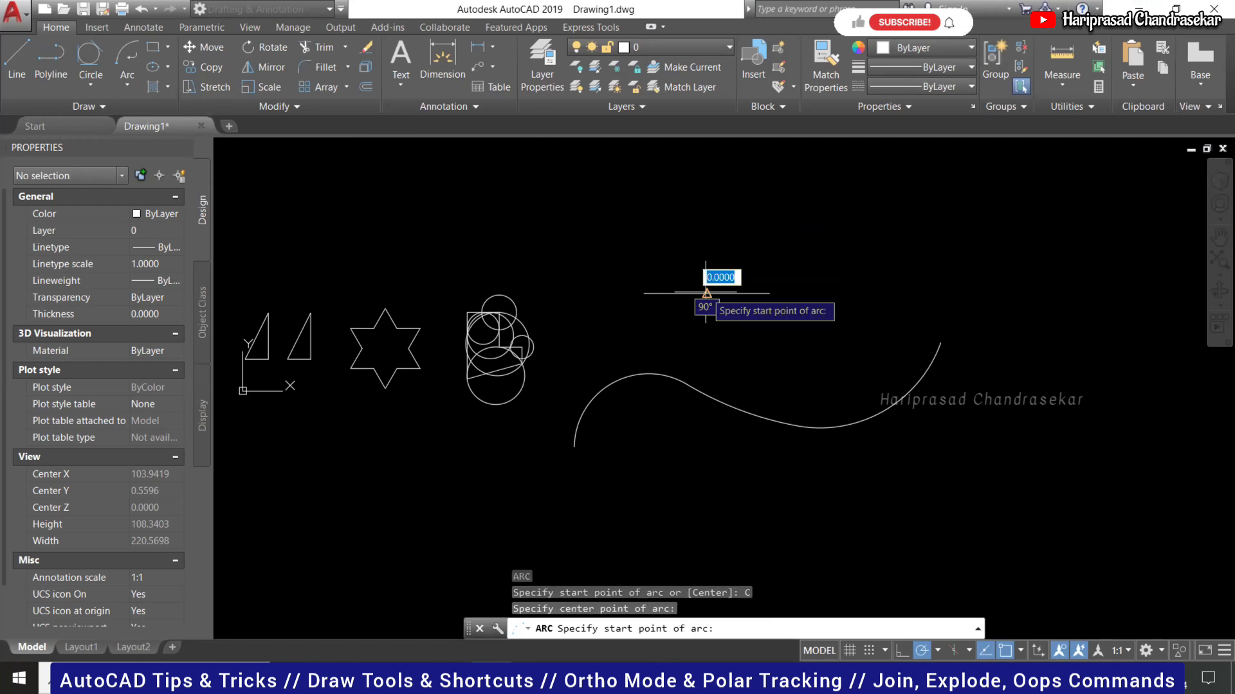
click(769, 294)
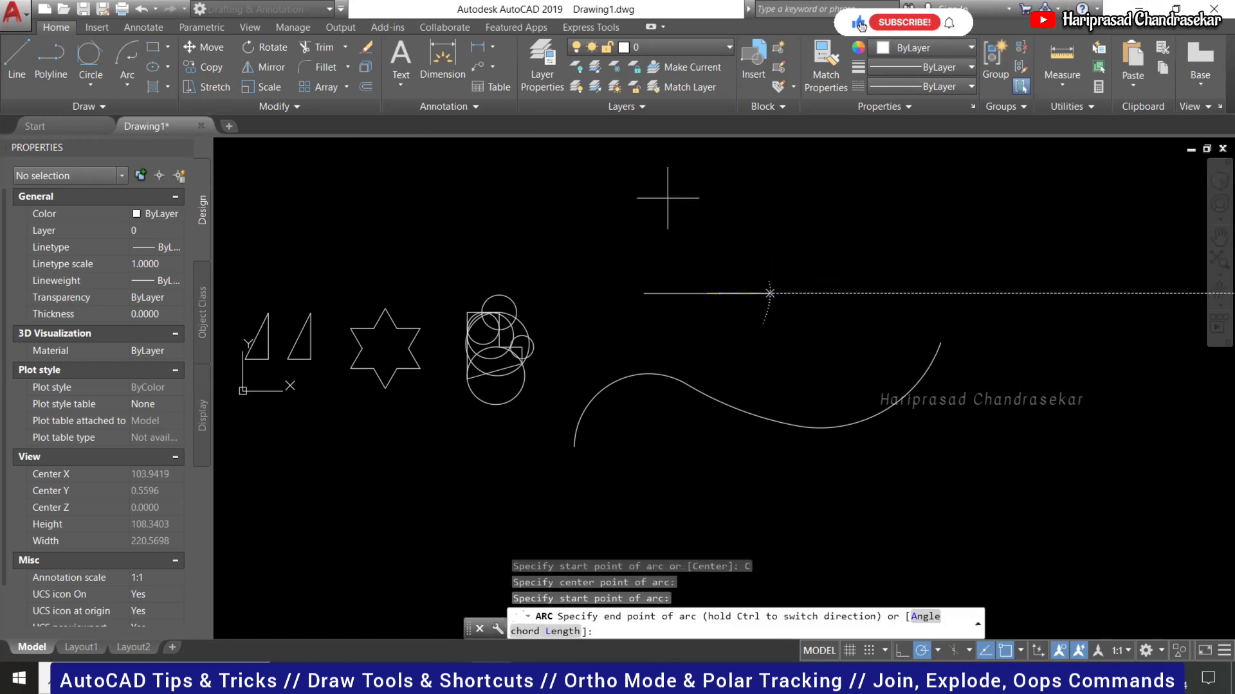
click(643, 293)
scroll(708, 231, up, 6)
scroll(709, 231, down, 4)
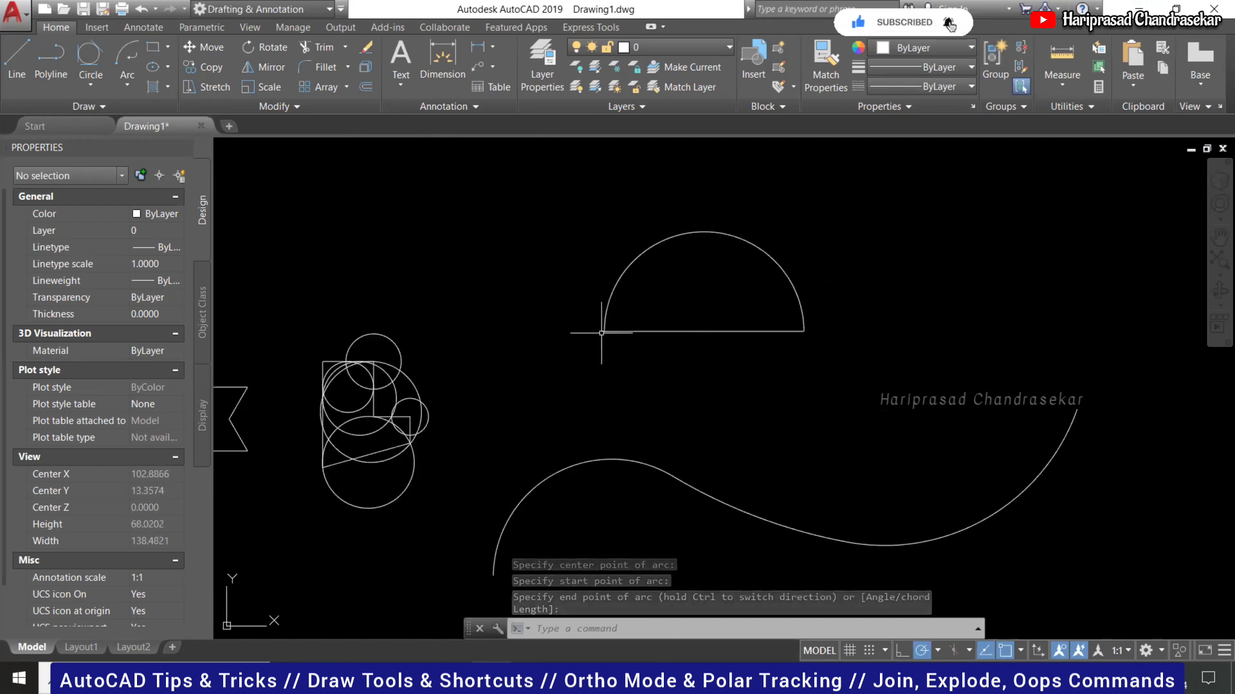
Draw a shorter horizontal line to the lower right of the semicircle, above the wave-shaped arcs.
key(Return)
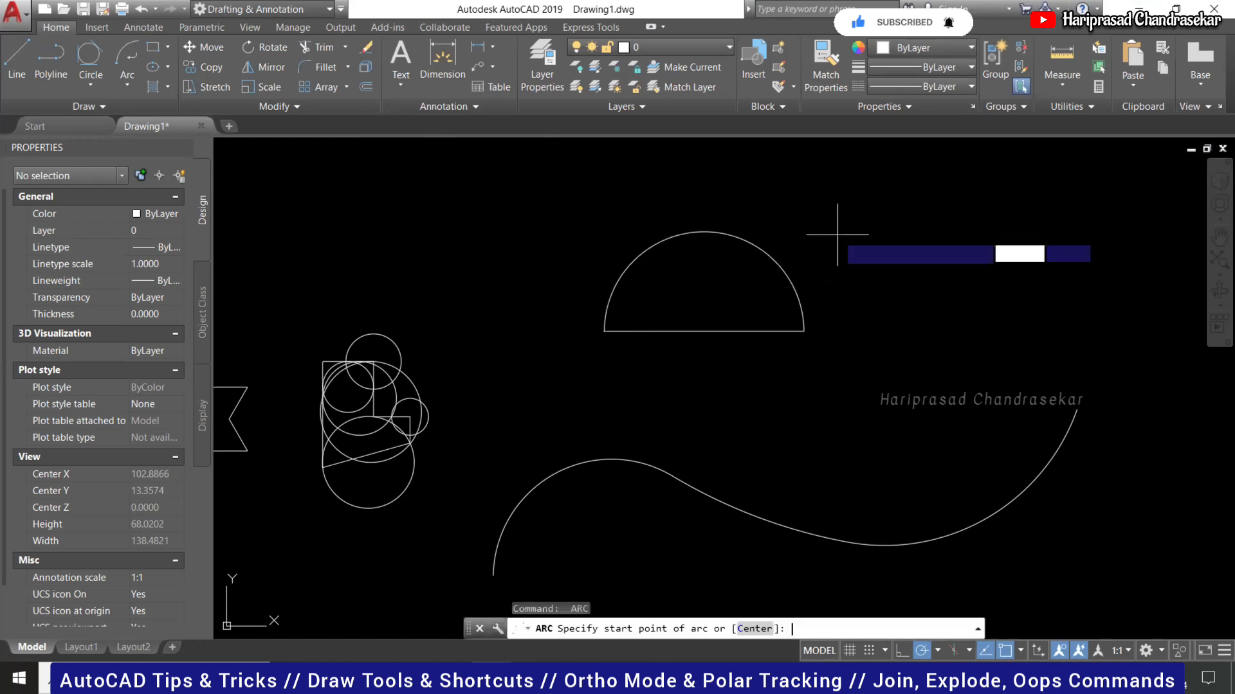
key(Escape)
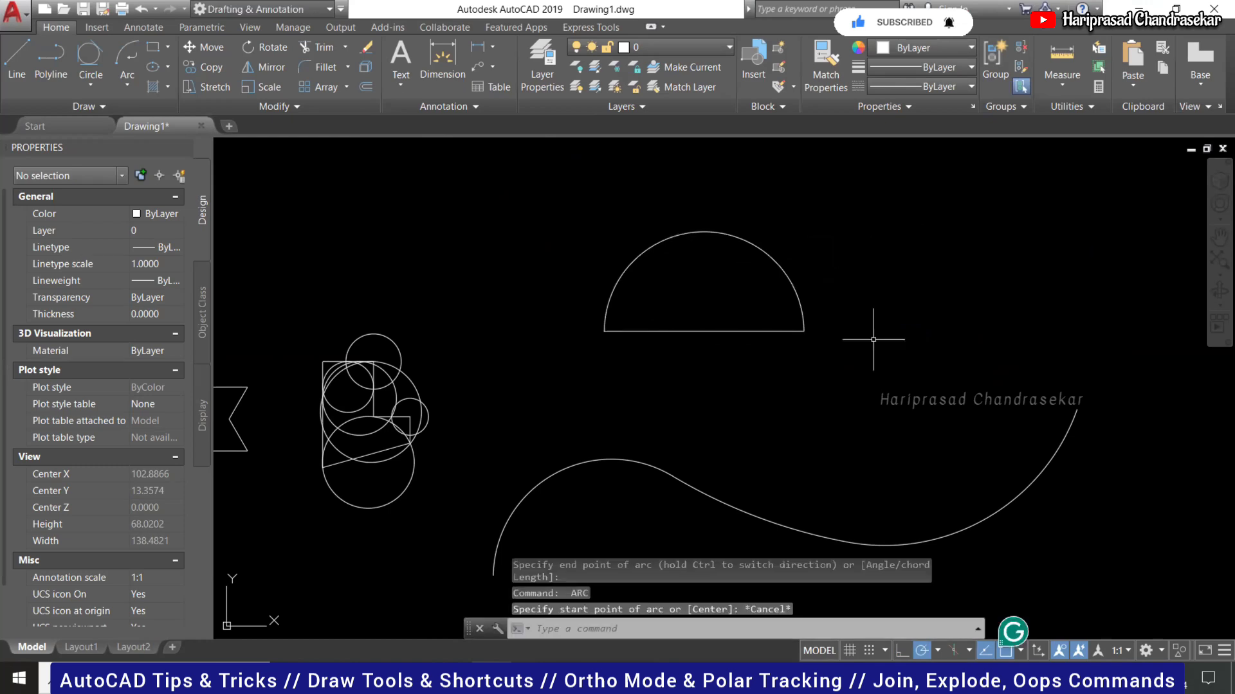
text(l)
key(Return)
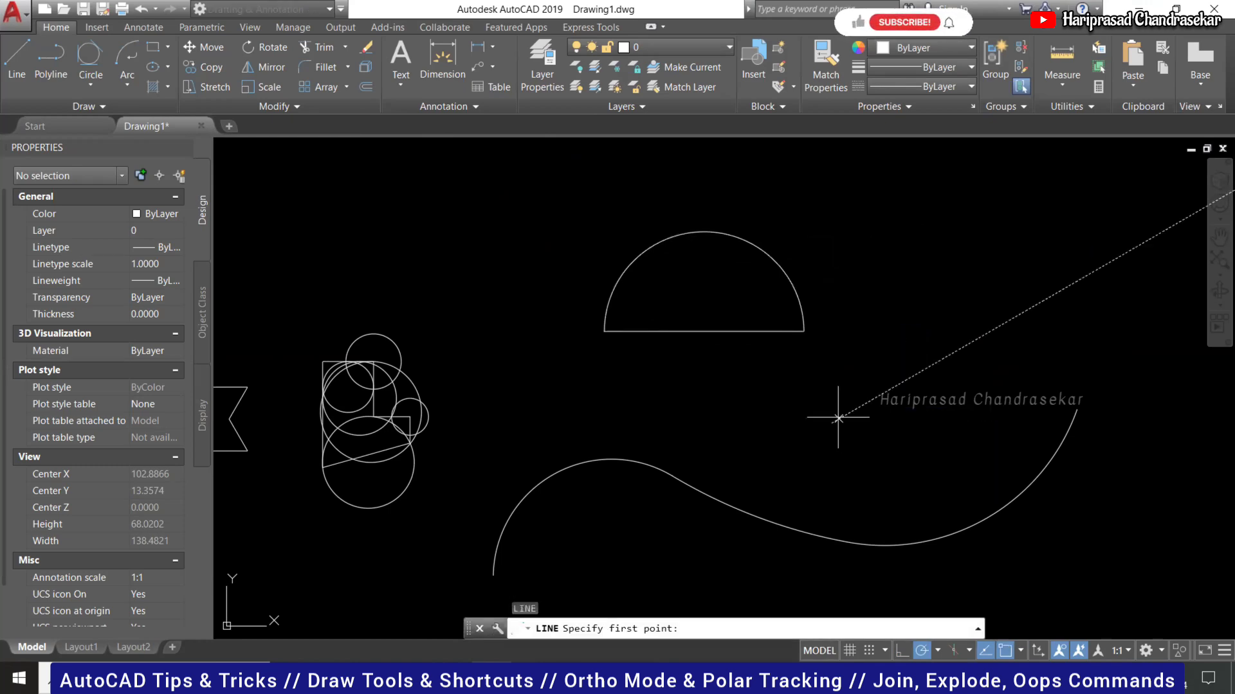
click(838, 418)
key(Escape)
Draw a vertical line upward from near the middle of the shorter horizontal line.
text(l)
key(Return)
click(872, 422)
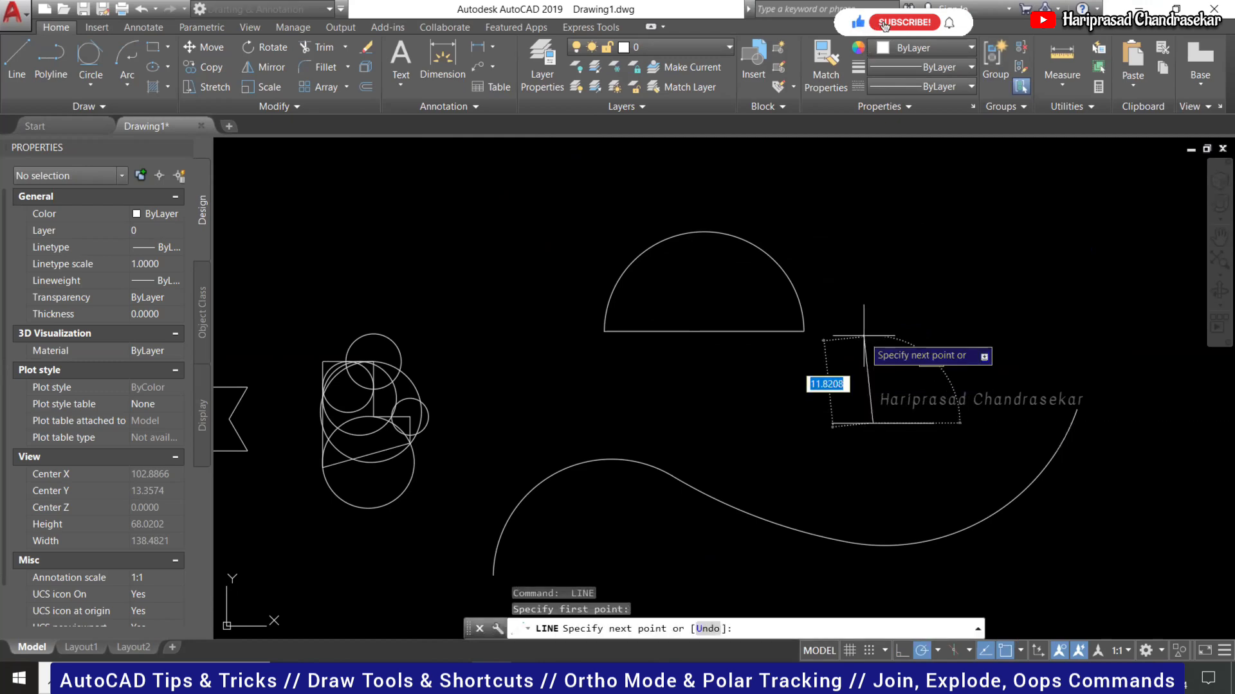
click(872, 352)
key(Escape)
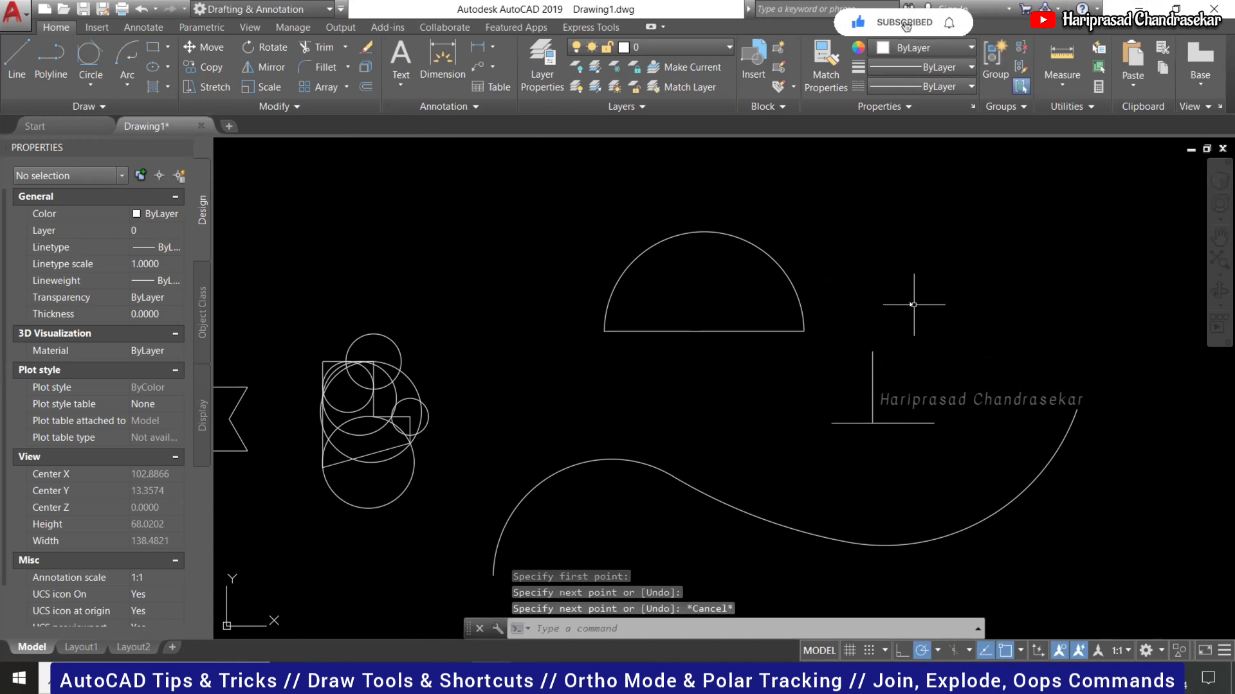
Draw a three-point arc from the short line's left endpoint through the vertical line's top end to the short line's right endpoint.
key(Return)
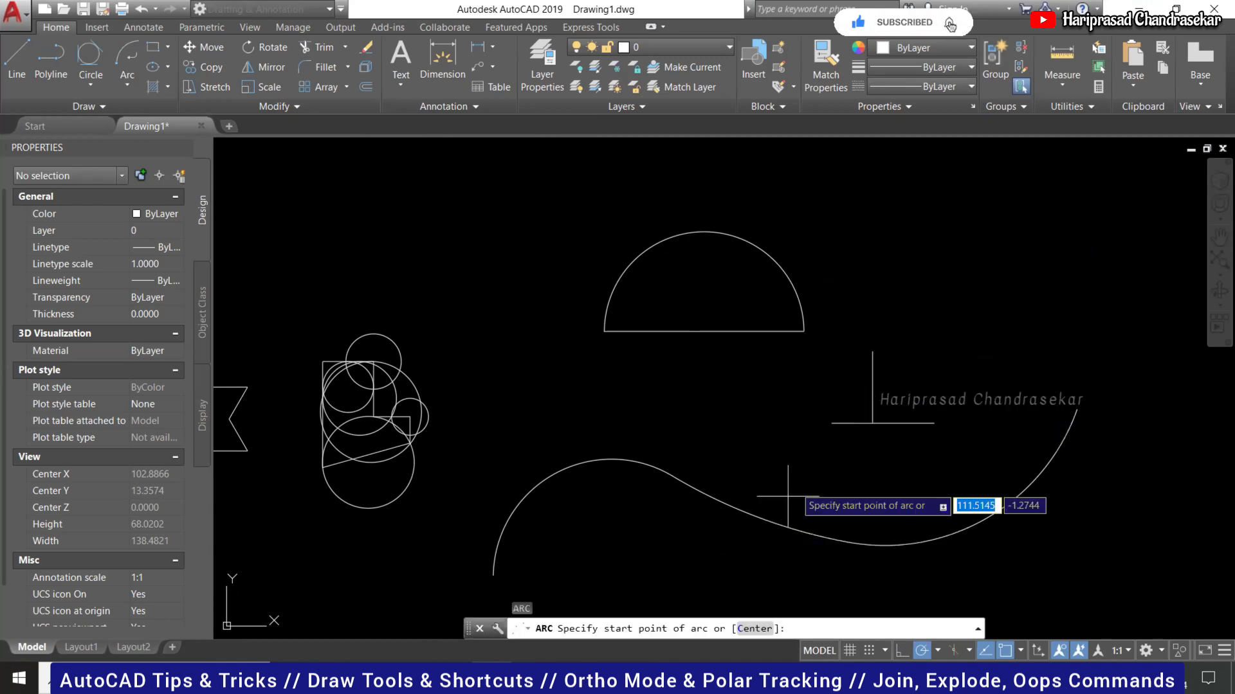
click(831, 423)
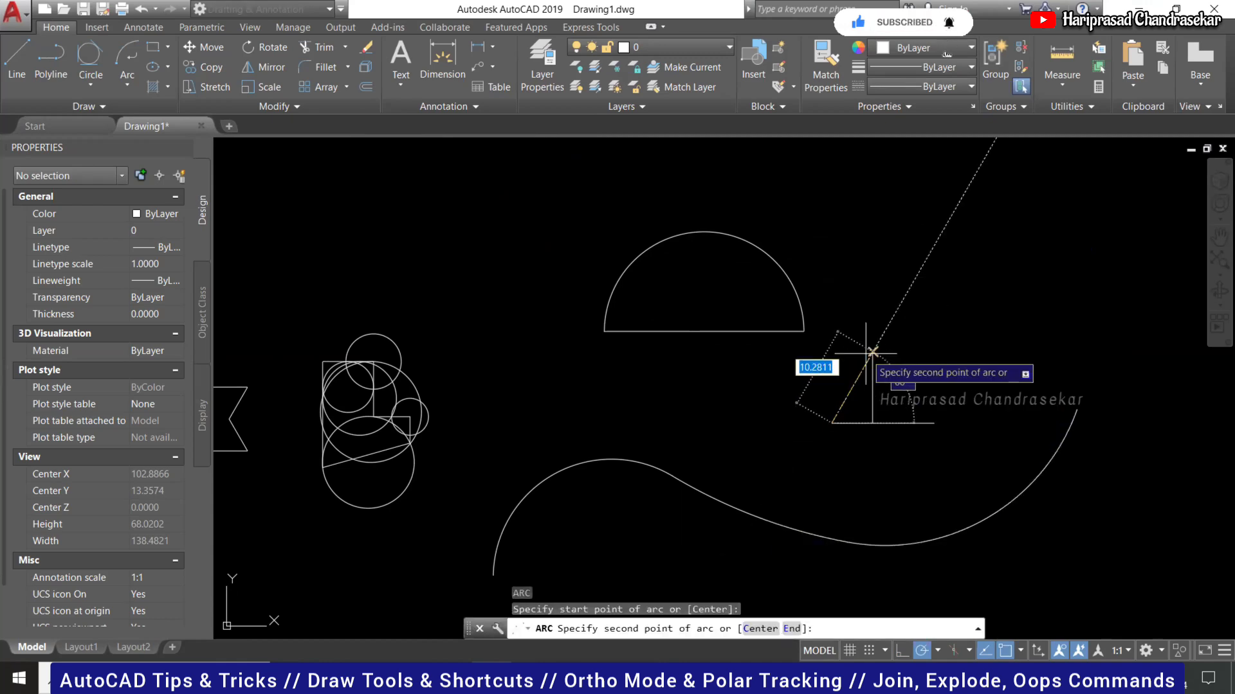
click(871, 353)
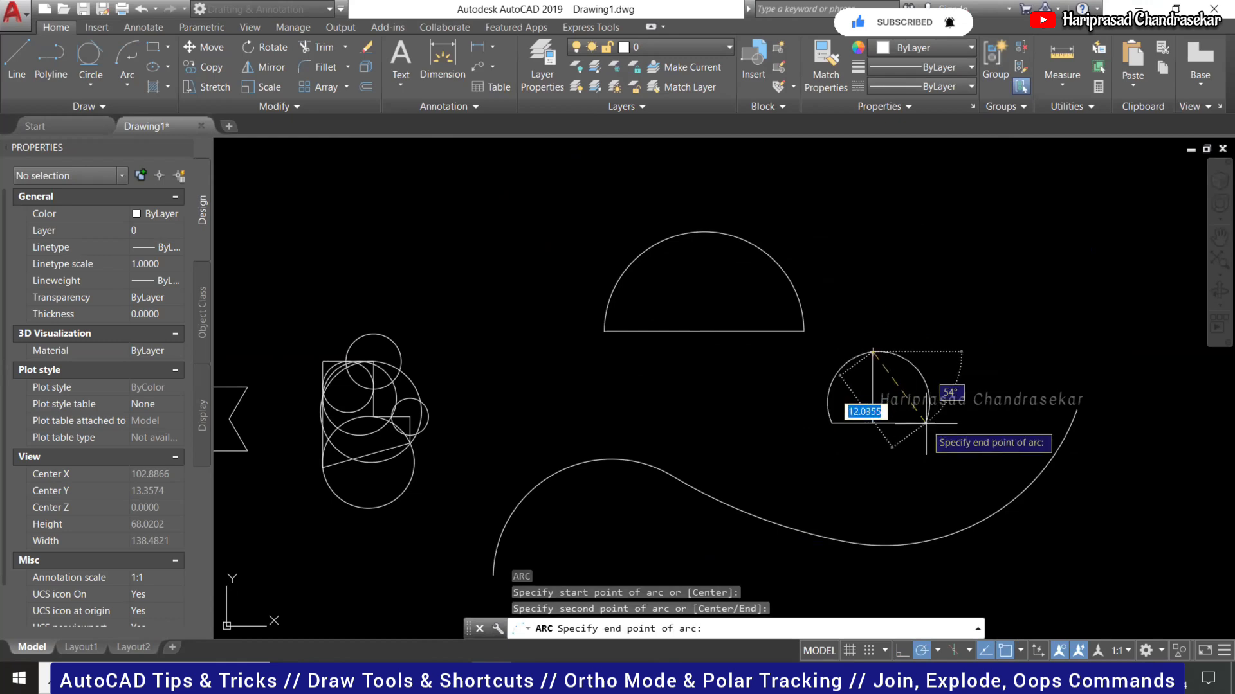
click(933, 425)
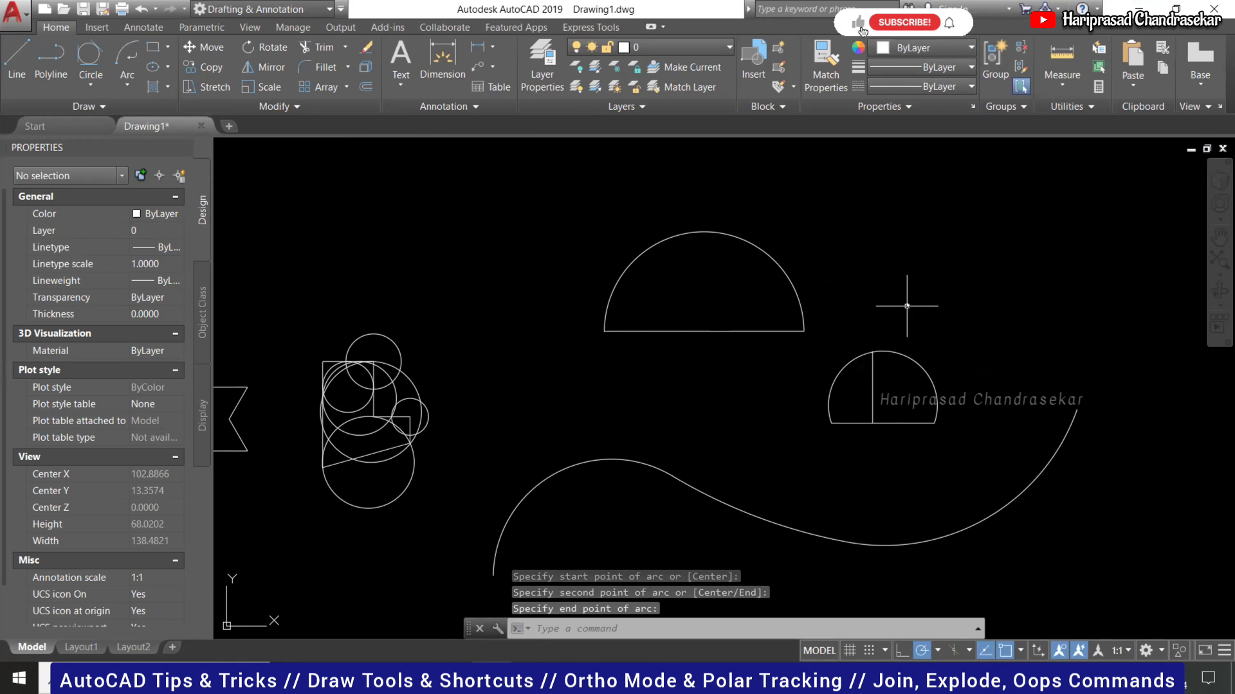
Draw a Center-option arc centred on the short horizontal line's midpoint, from its right endpoint to its left endpoint.
text(a)
key(Return)
text(c)
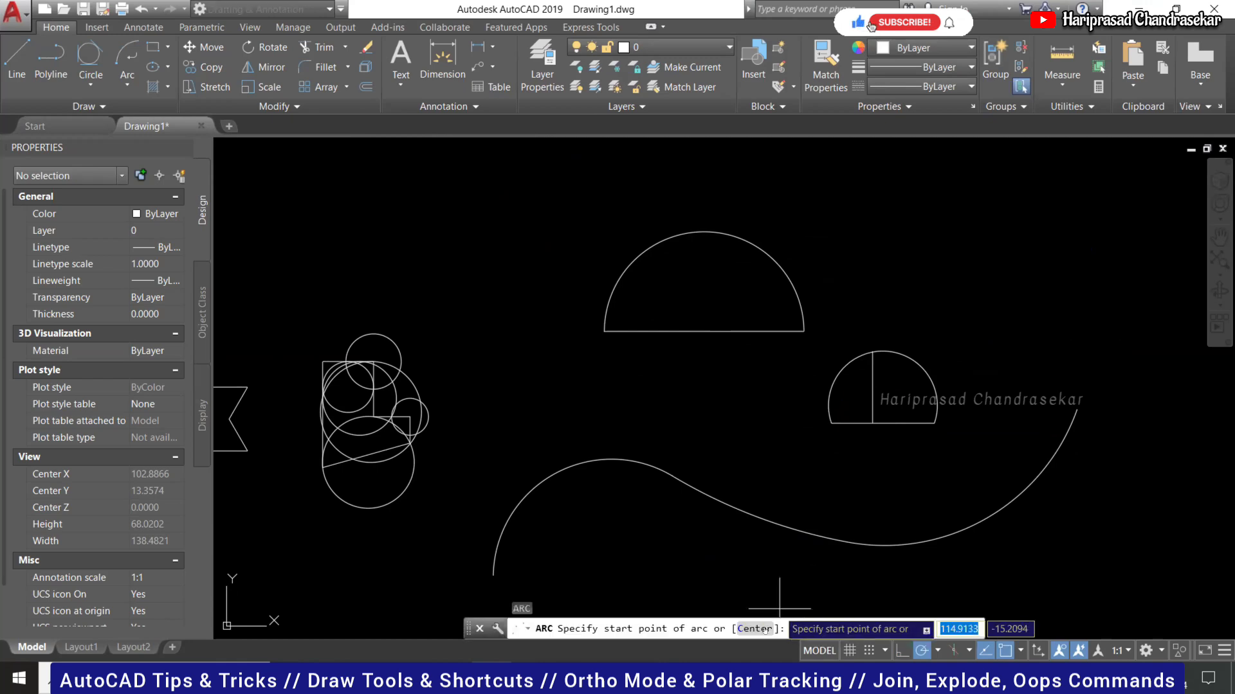
key(Return)
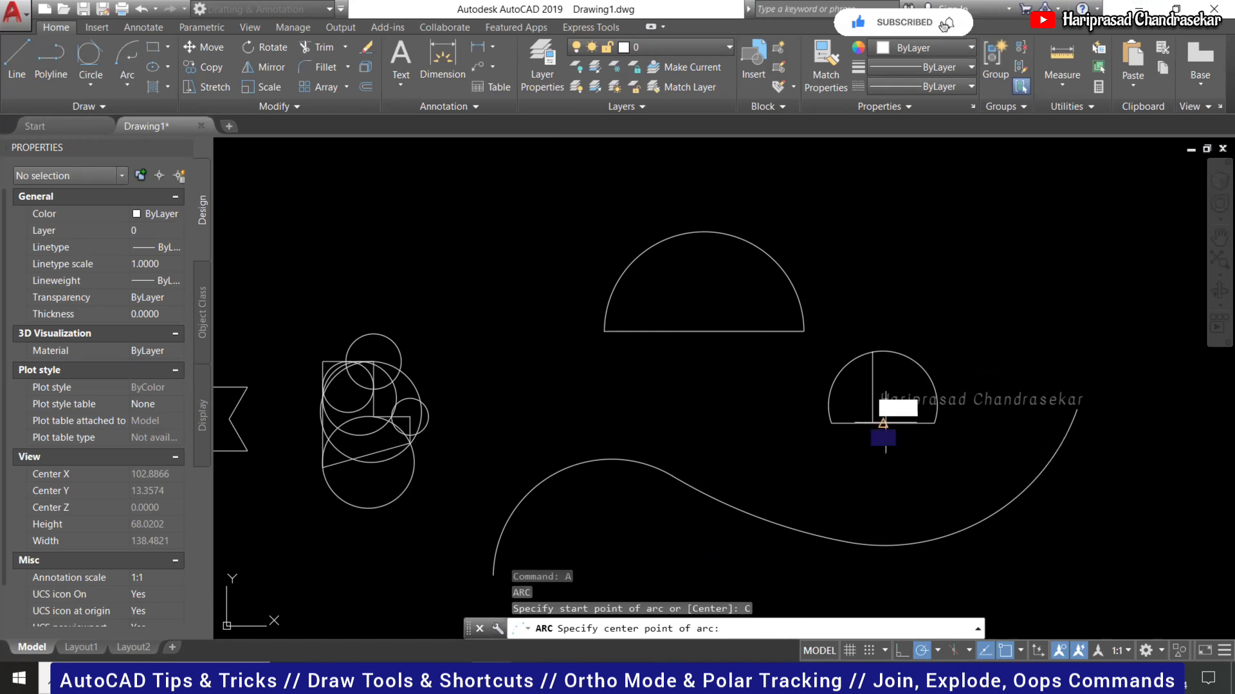
click(883, 424)
click(895, 443)
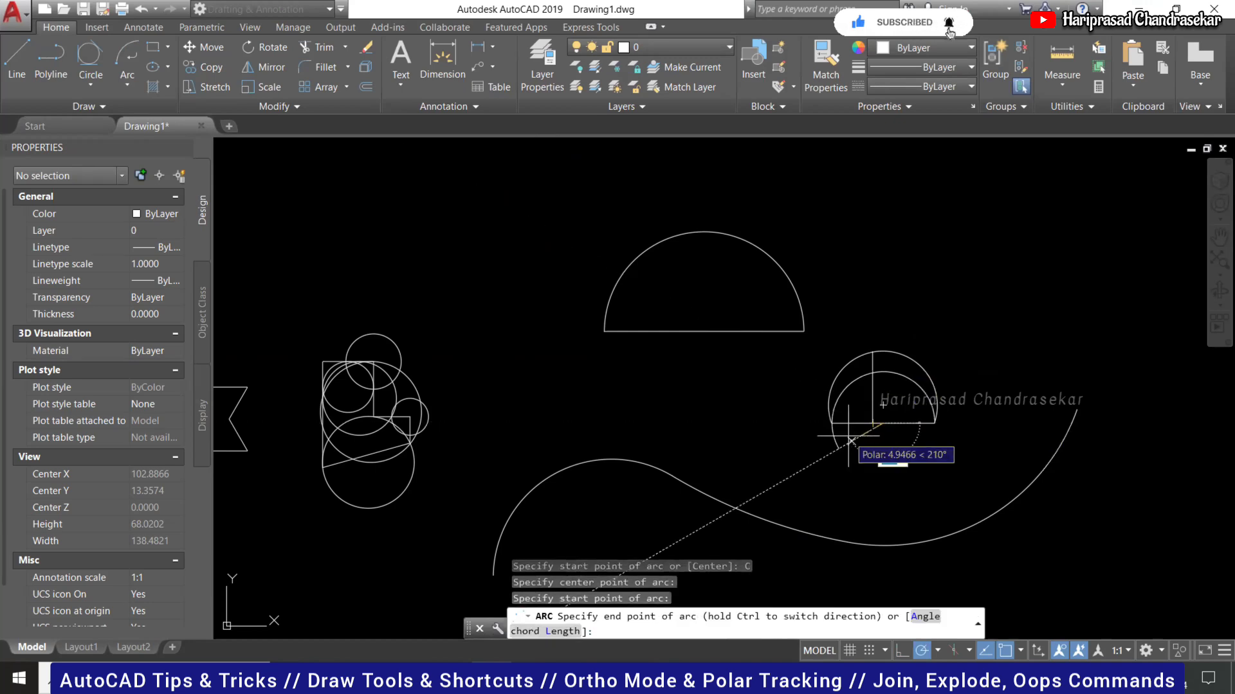
click(831, 422)
scroll(912, 379, up, 2)
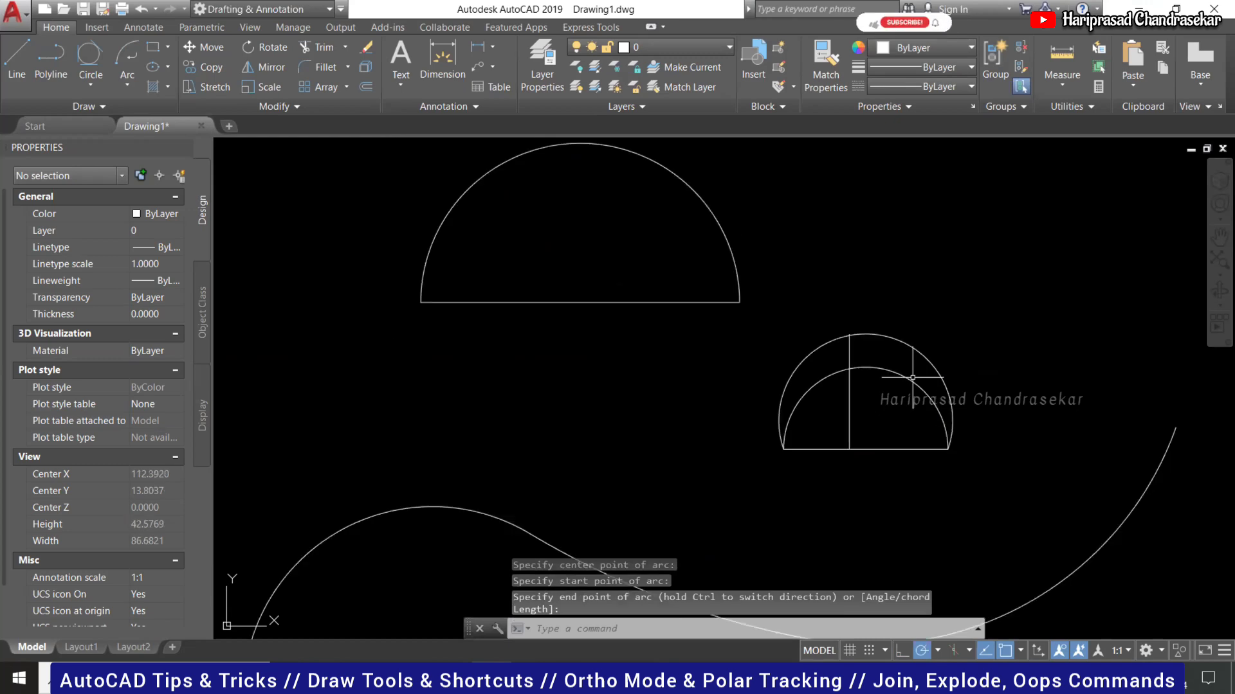
scroll(912, 378, down, 2)
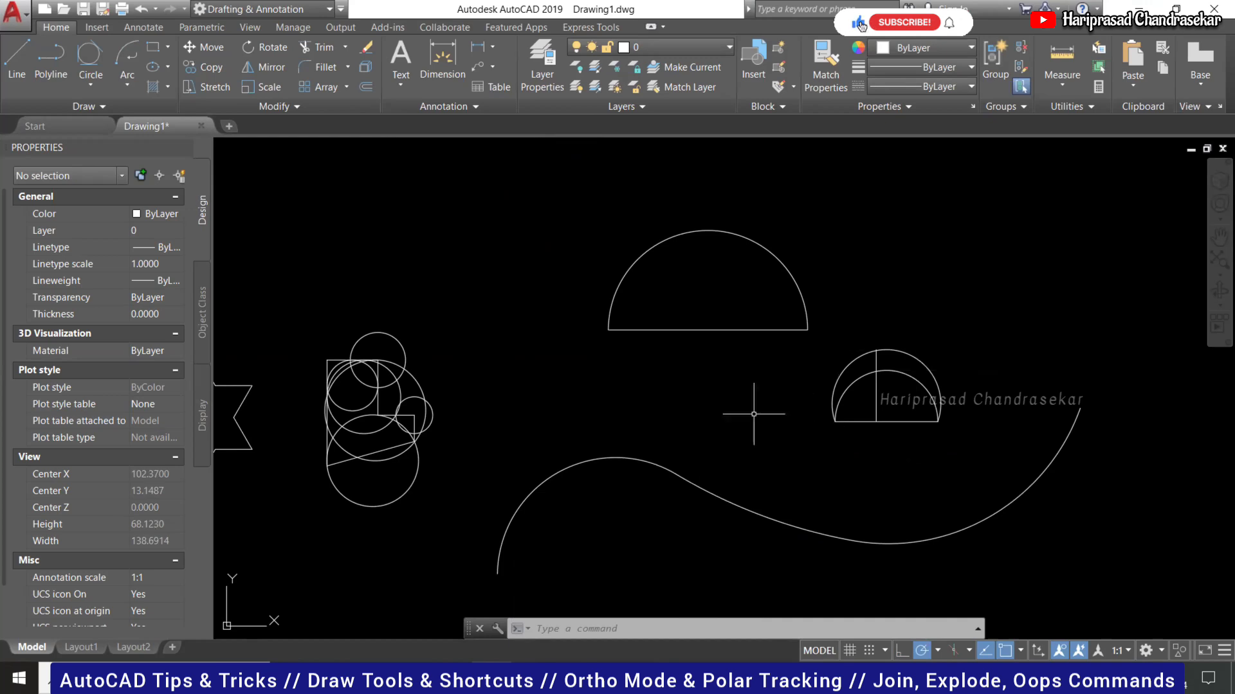
click(132, 84)
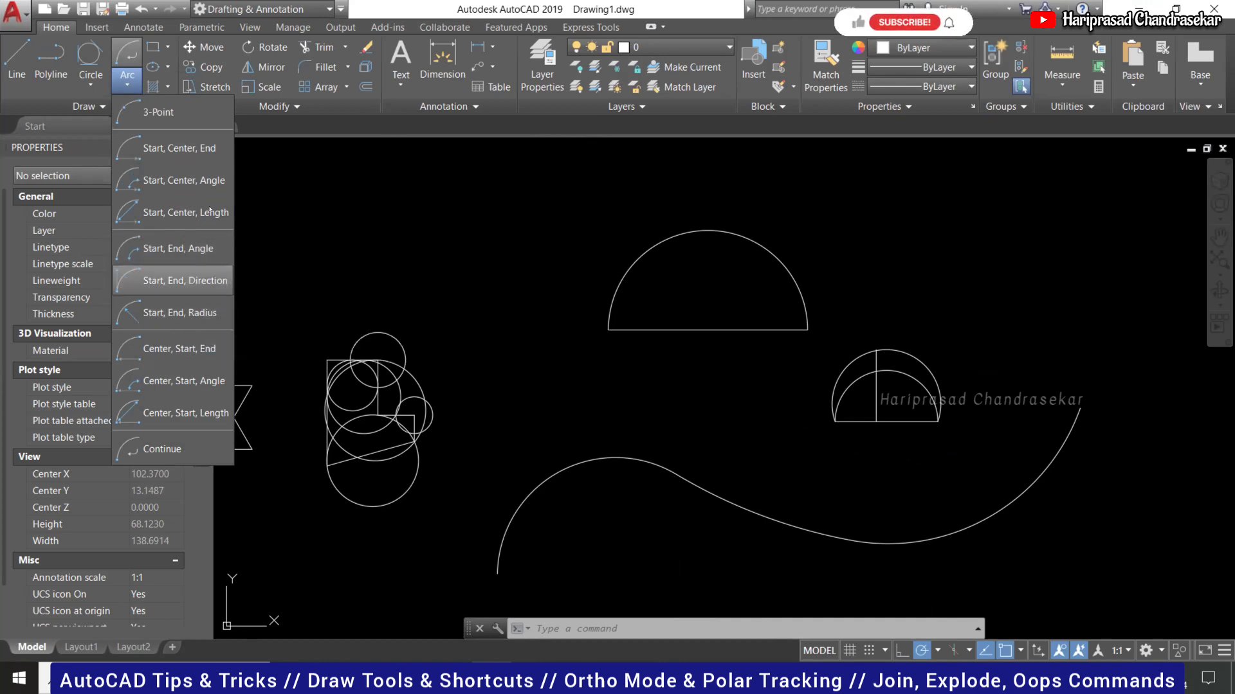
click(187, 156)
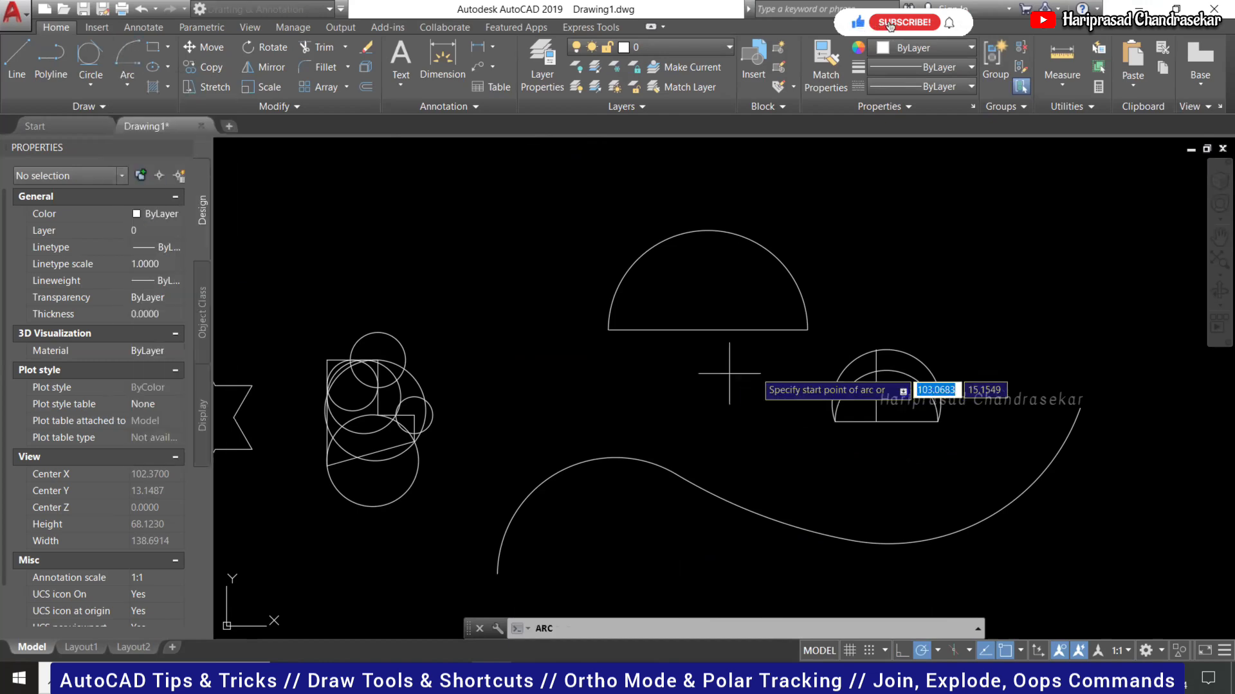
click(599, 328)
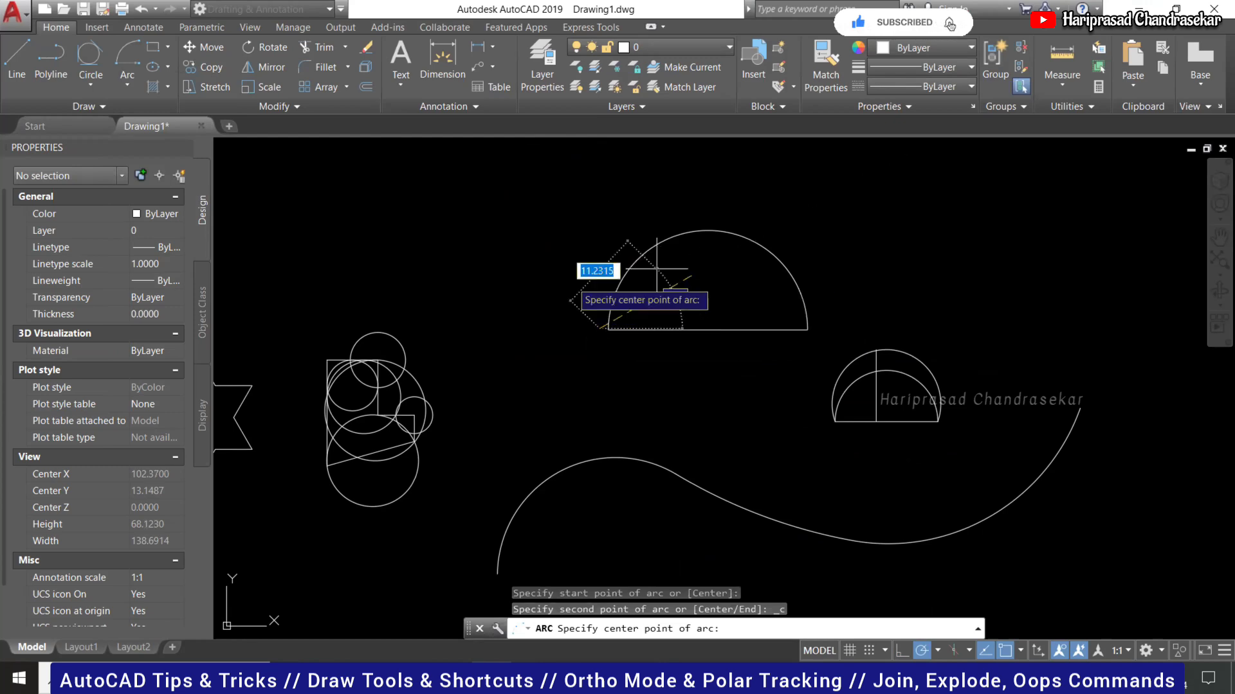
key(Escape)
Draw a Start, Center, End arc below the large semicircle from its line's left endpoint, centred on the midpoint, to the right endpoint.
click(128, 84)
click(168, 147)
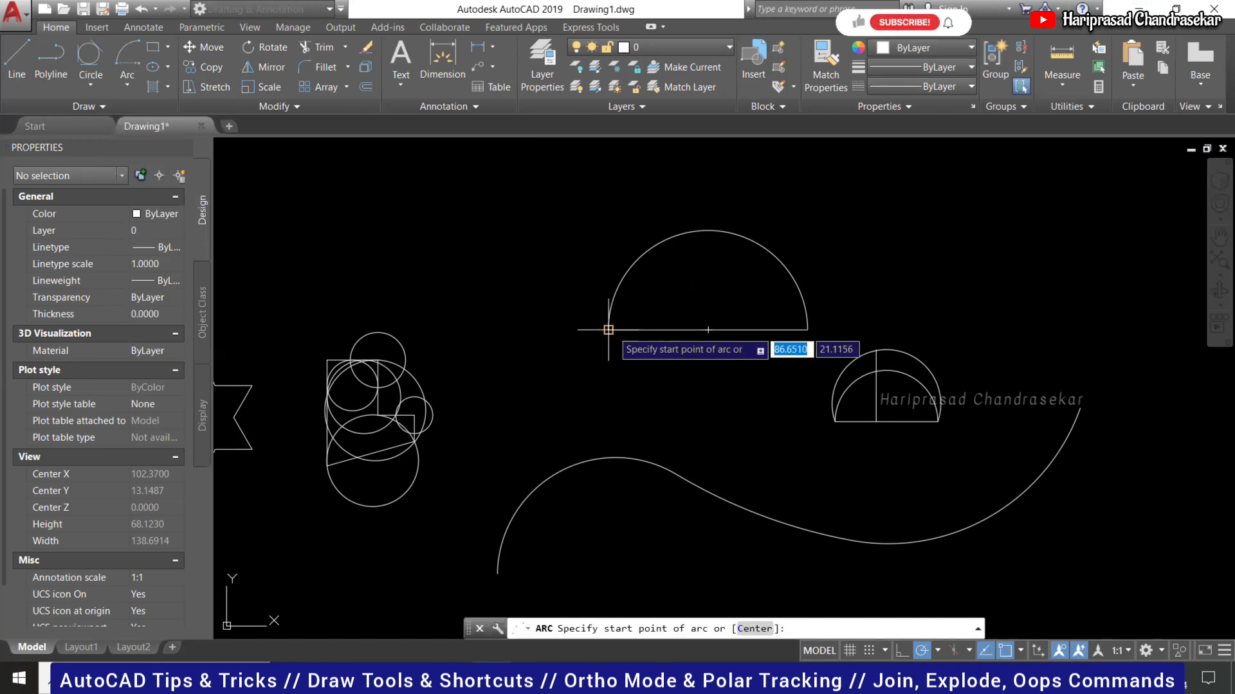
click(608, 330)
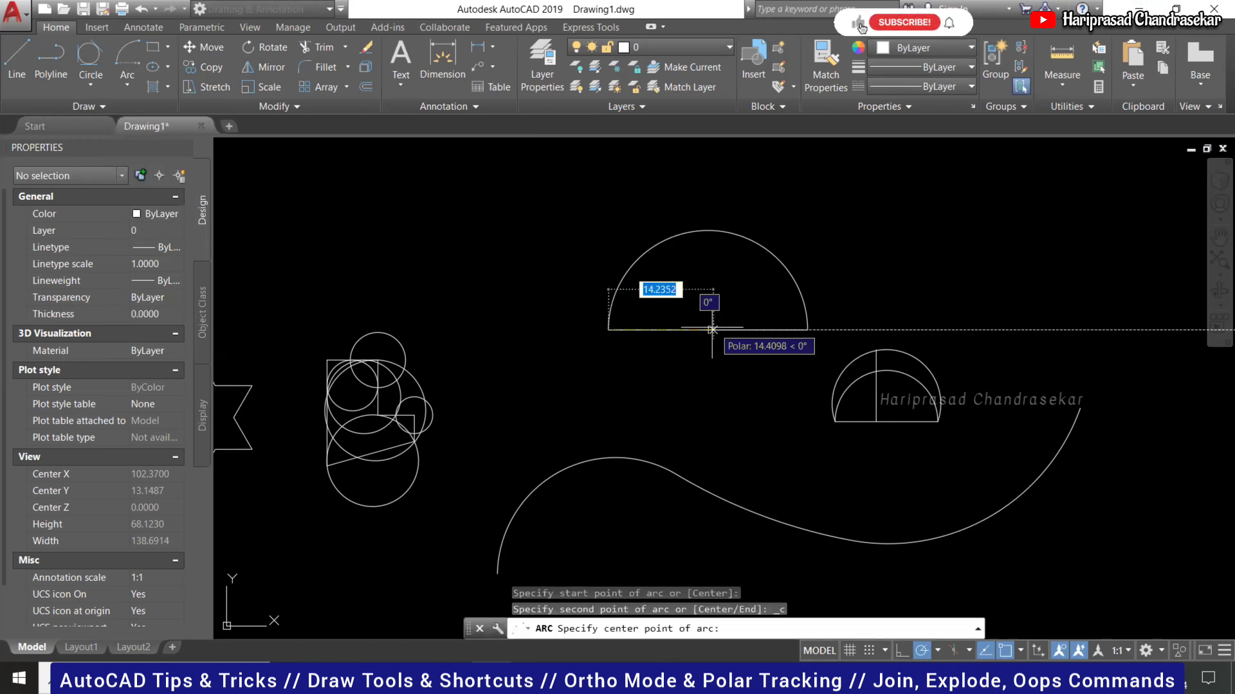
click(708, 330)
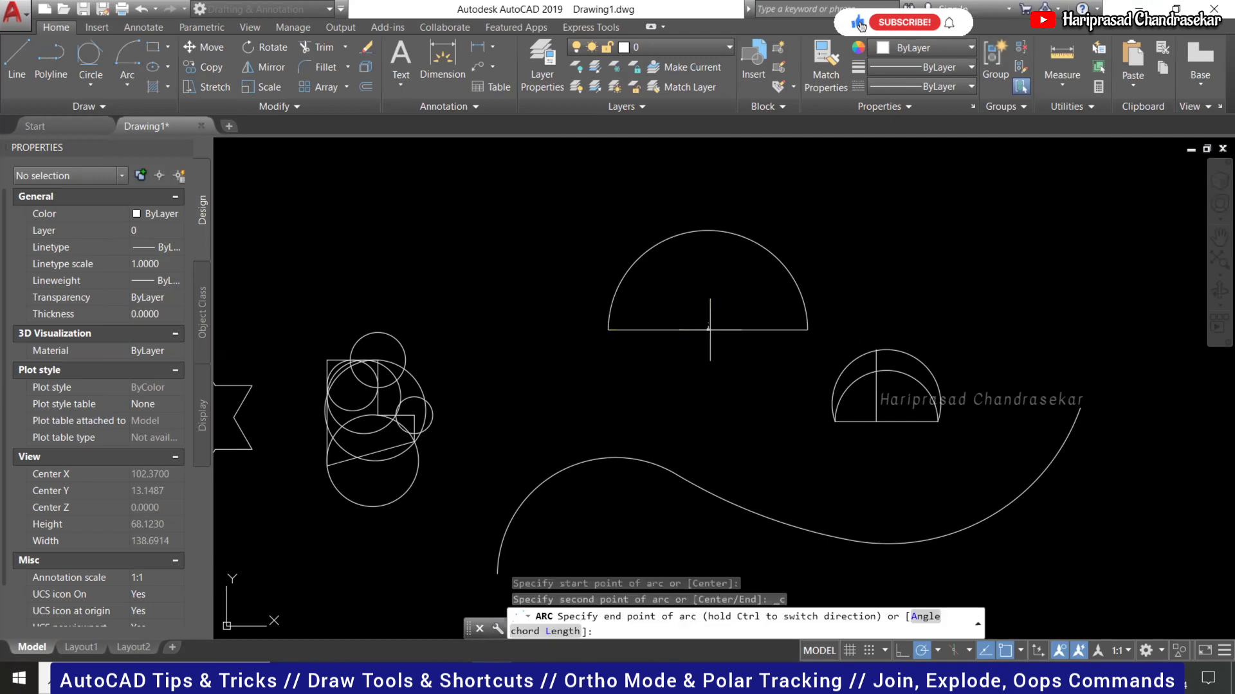
click(807, 330)
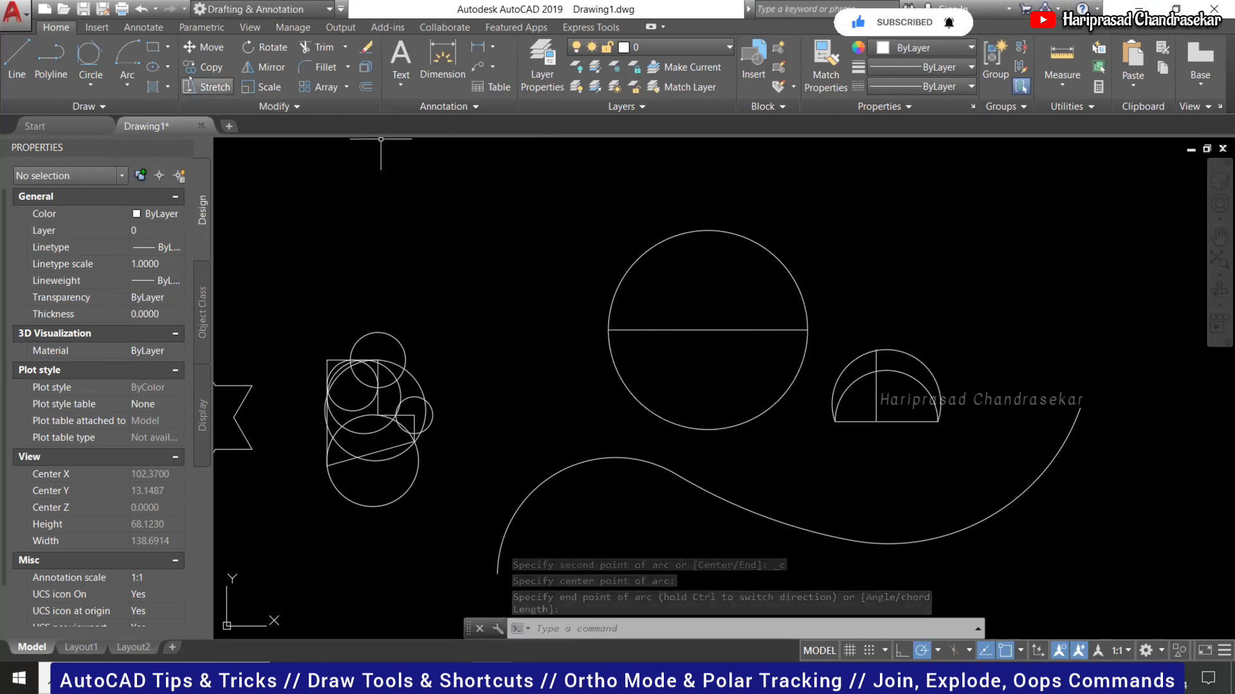
Draw a Start, Center, Angle arc from the long horizontal line's right endpoint, centred on its midpoint, with a 90° included angle.
click(127, 84)
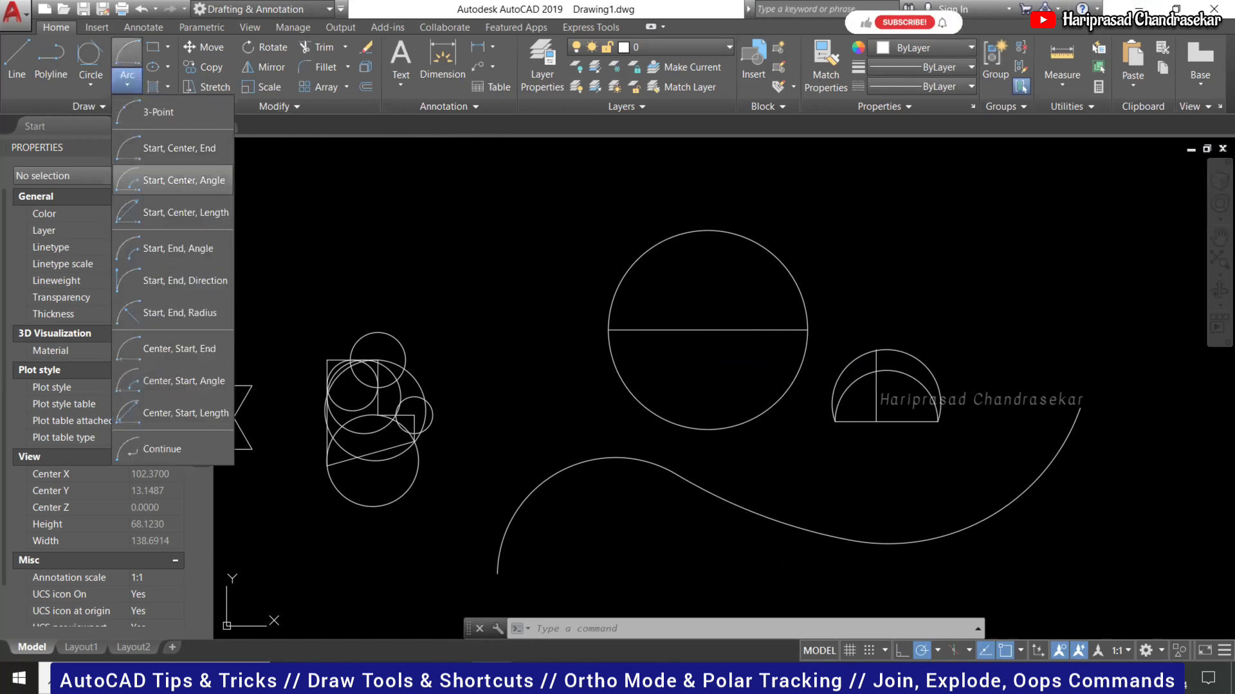
click(155, 179)
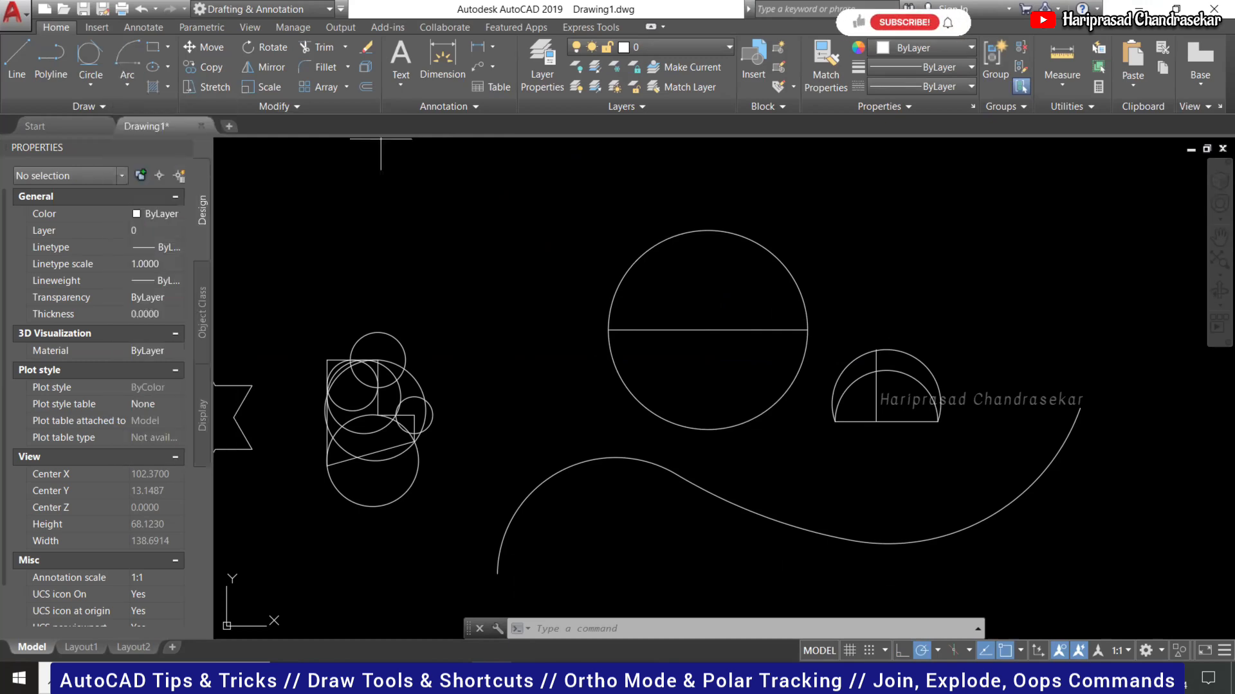
click(807, 331)
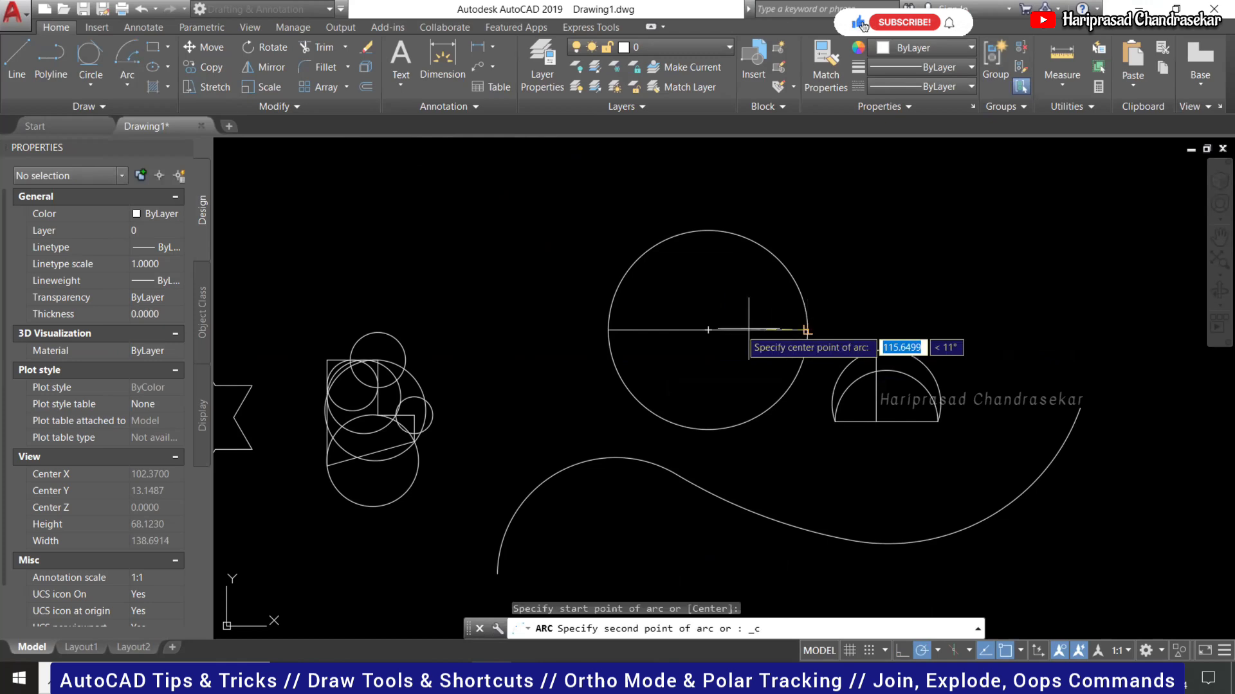
click(708, 331)
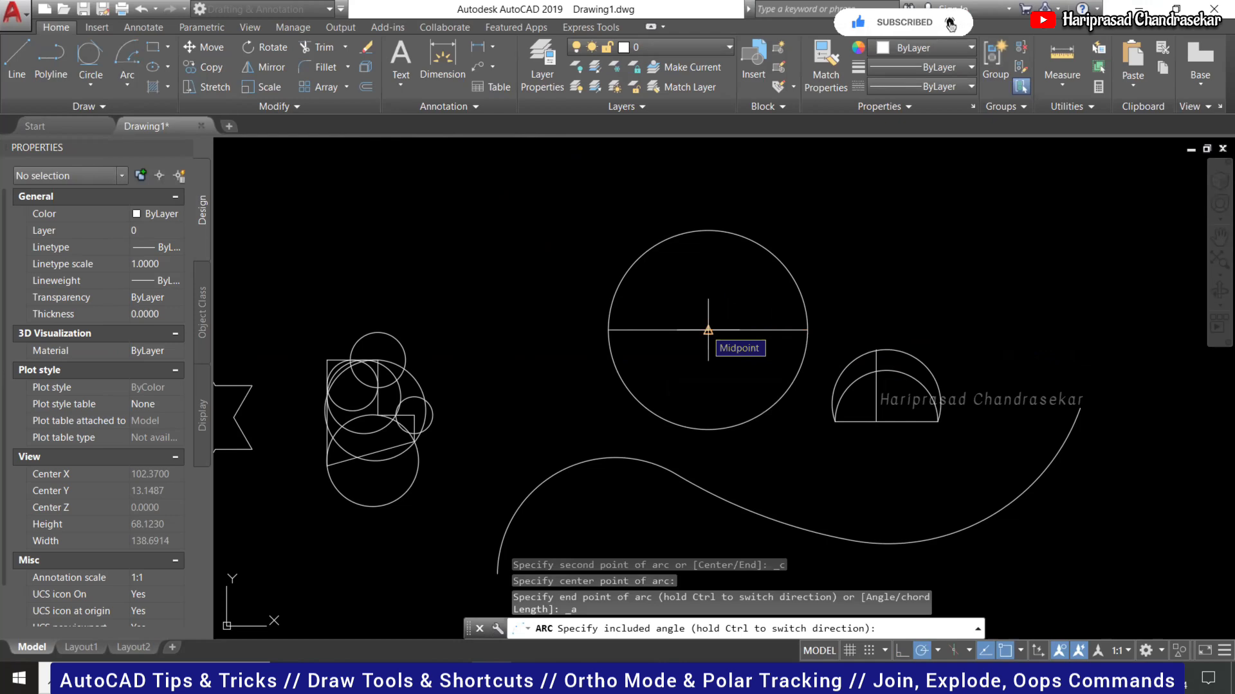
text(90)
key(Return)
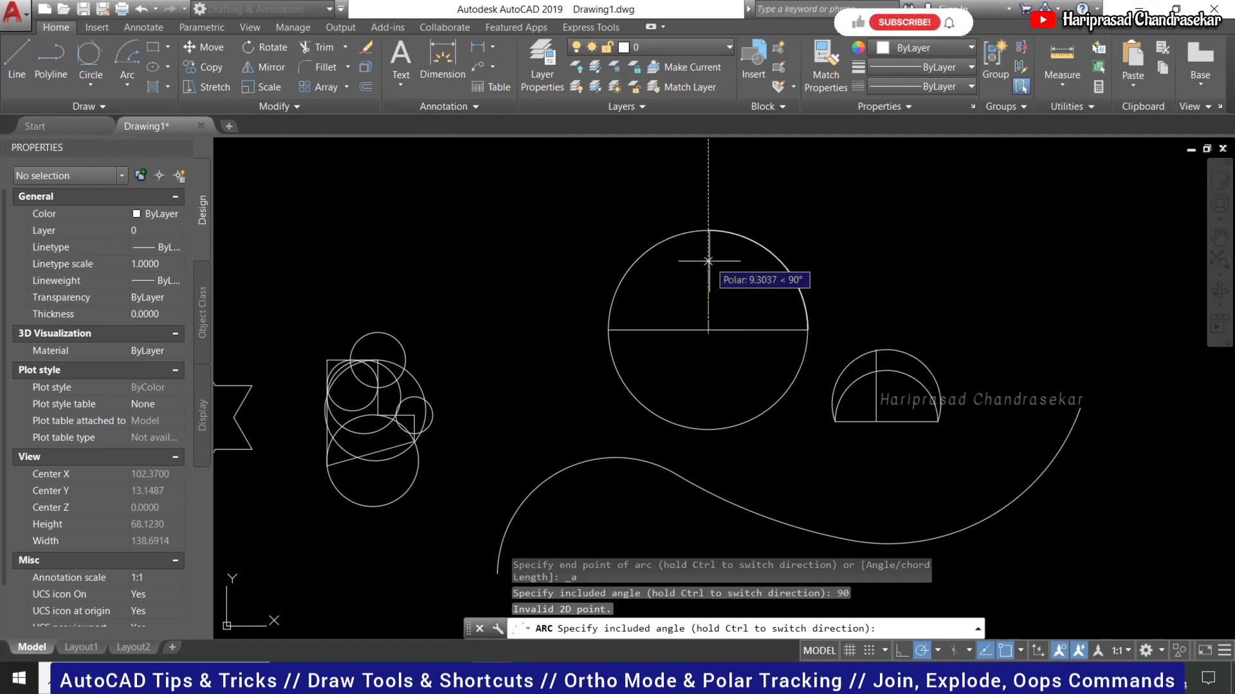
text(90)
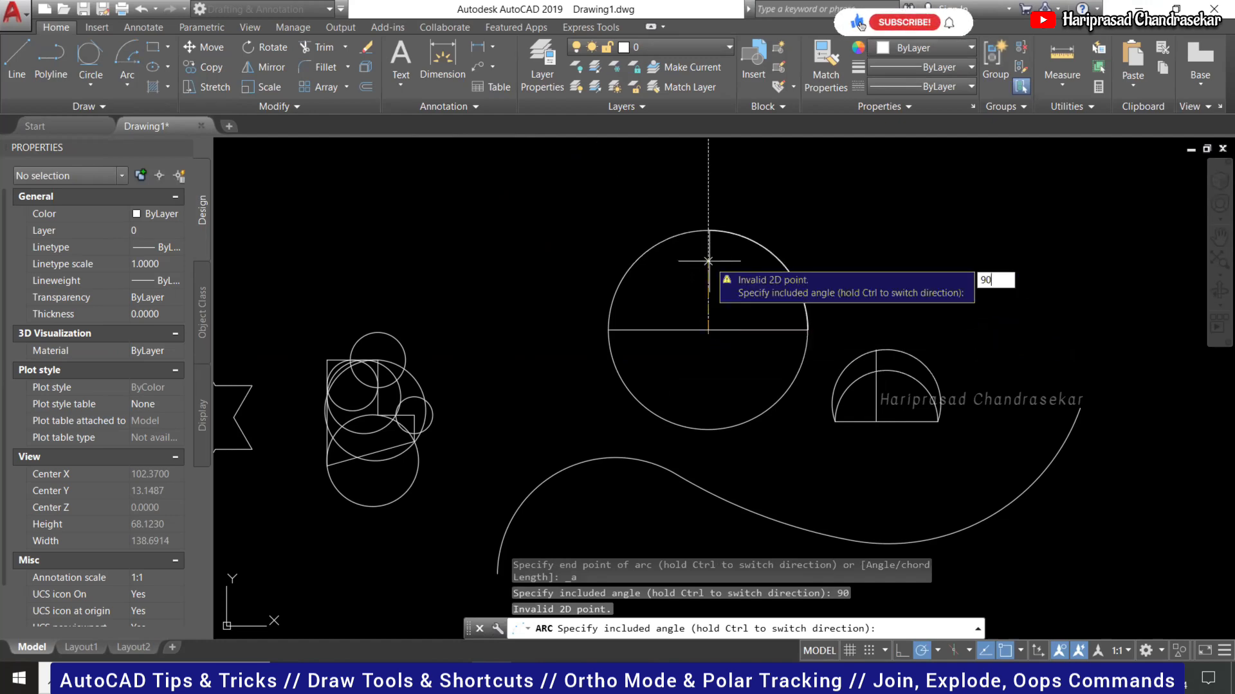
key(Return)
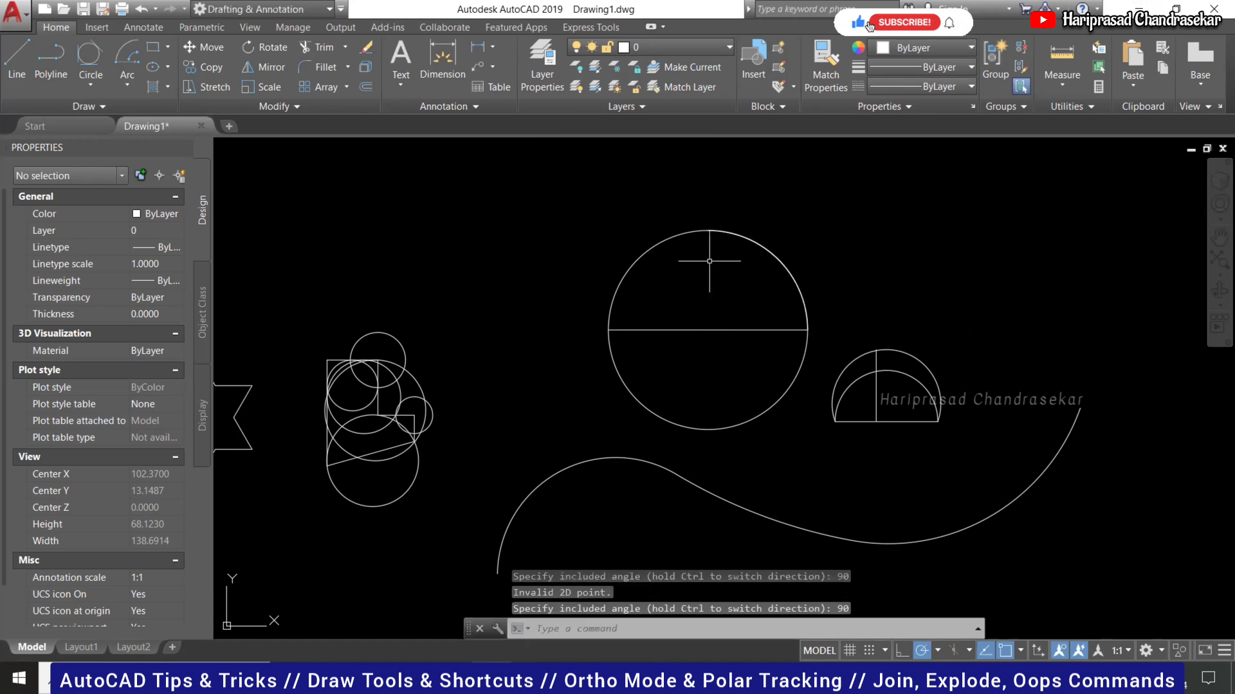
Check the 90° arc's properties and erase the semicircle above the long horizontal line.
click(754, 241)
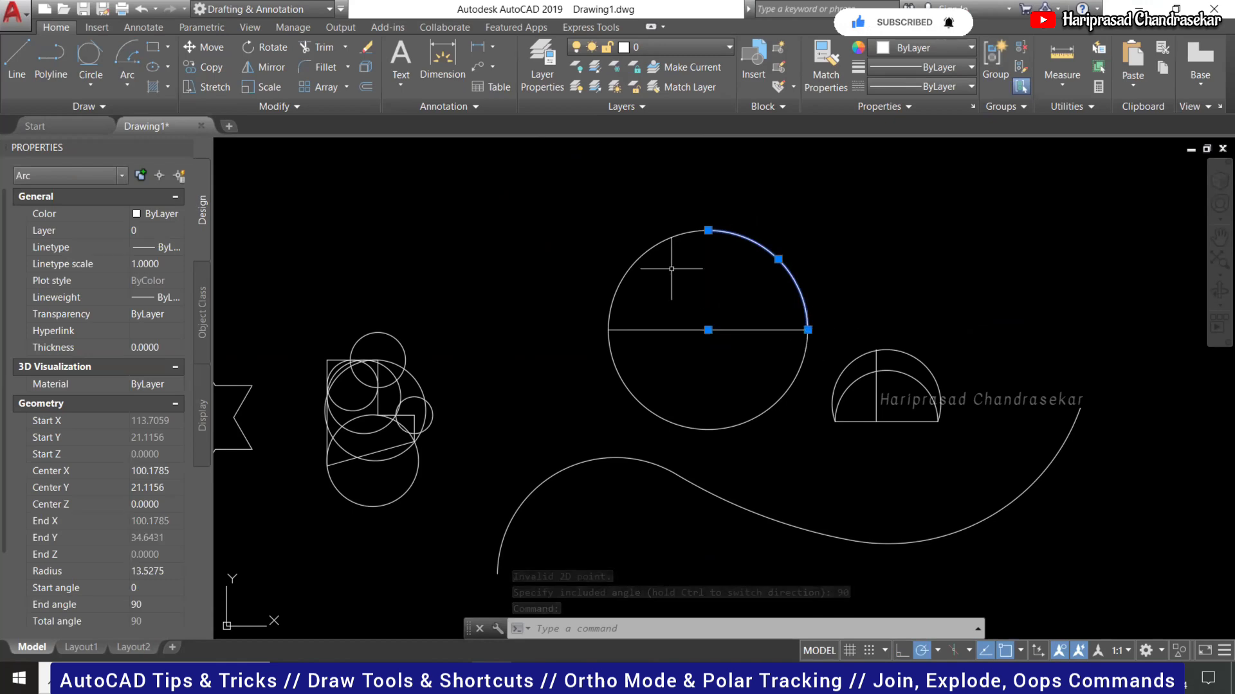
key(Escape)
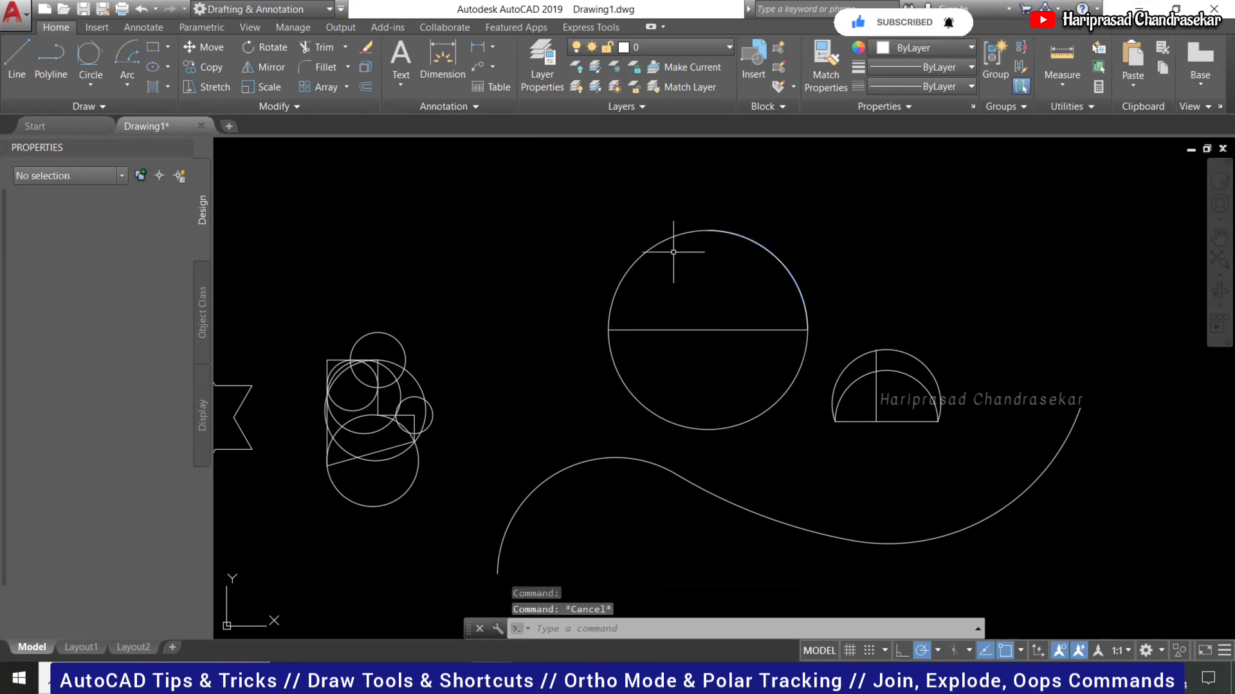
click(673, 252)
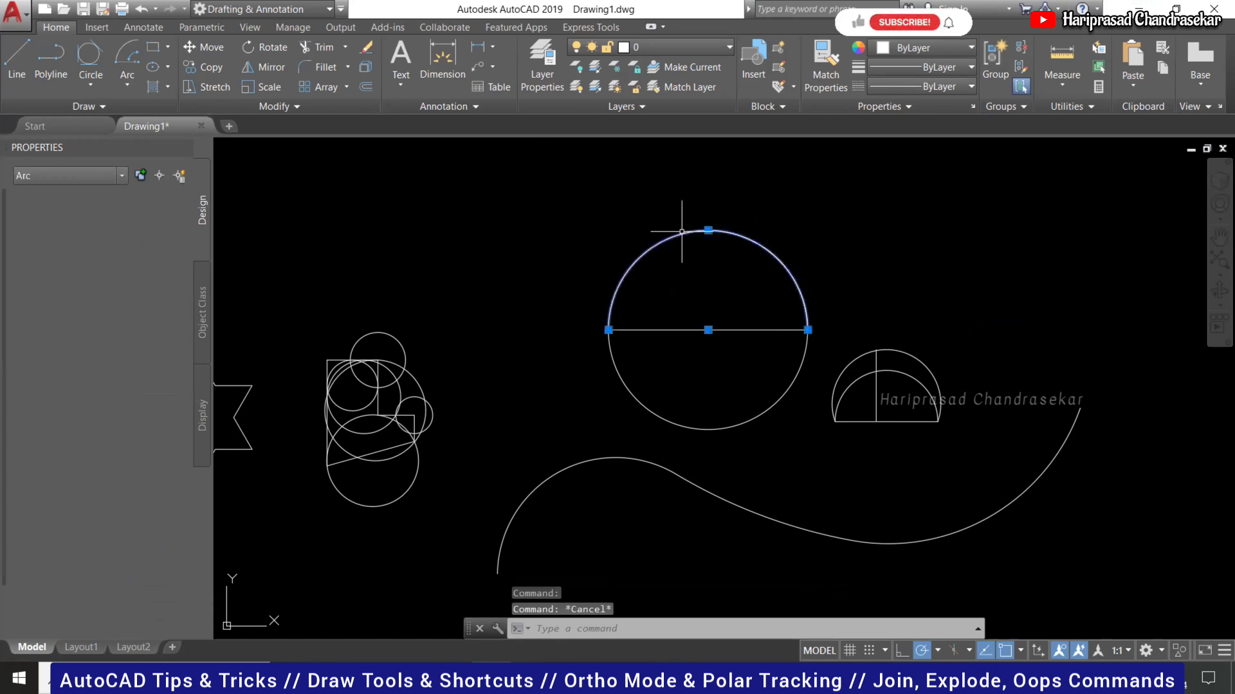
key(Delete)
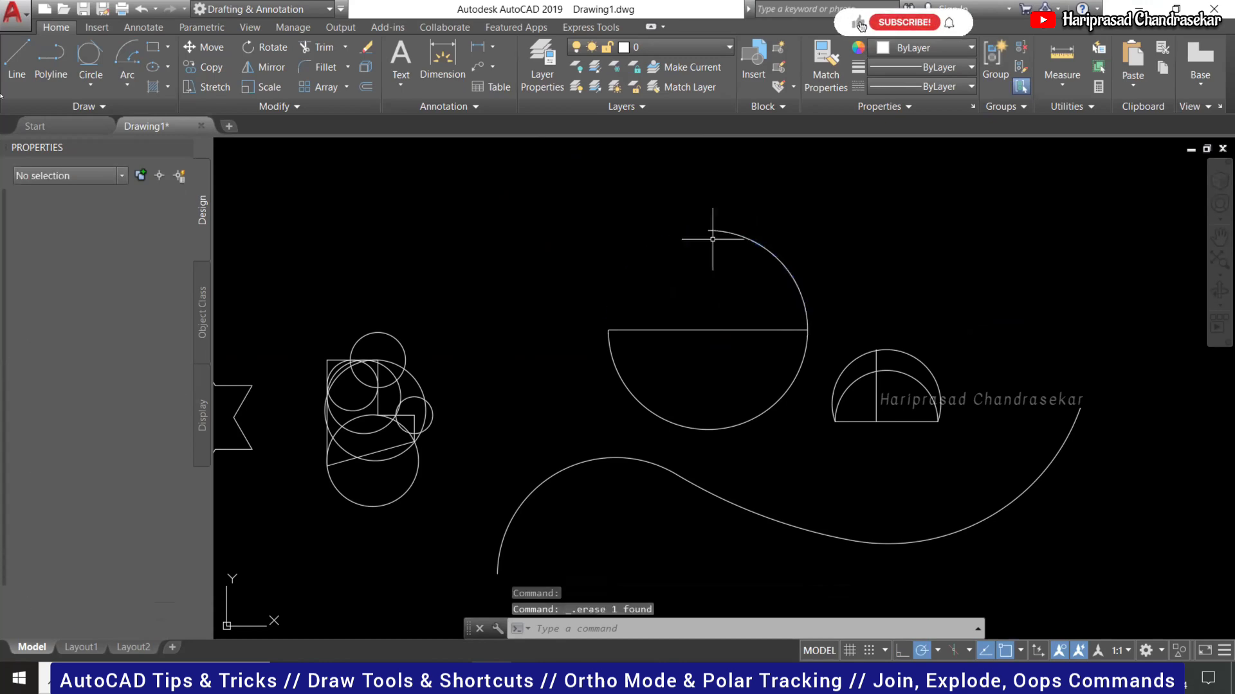
click(127, 85)
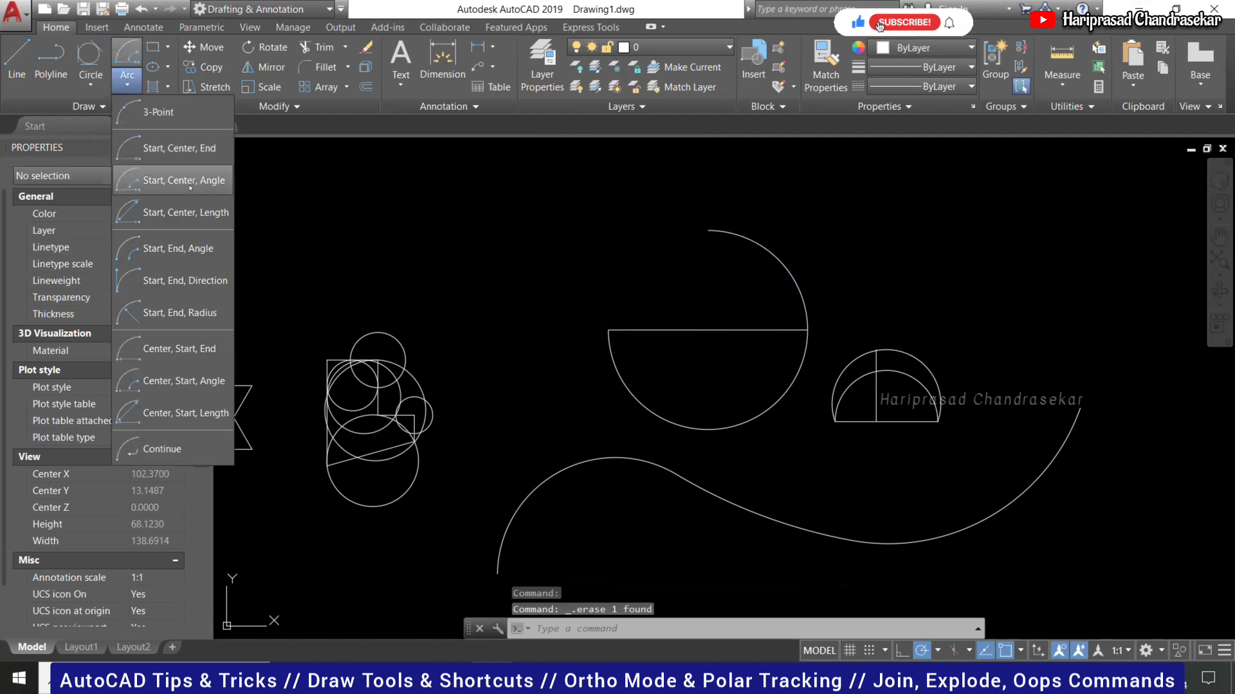
click(192, 212)
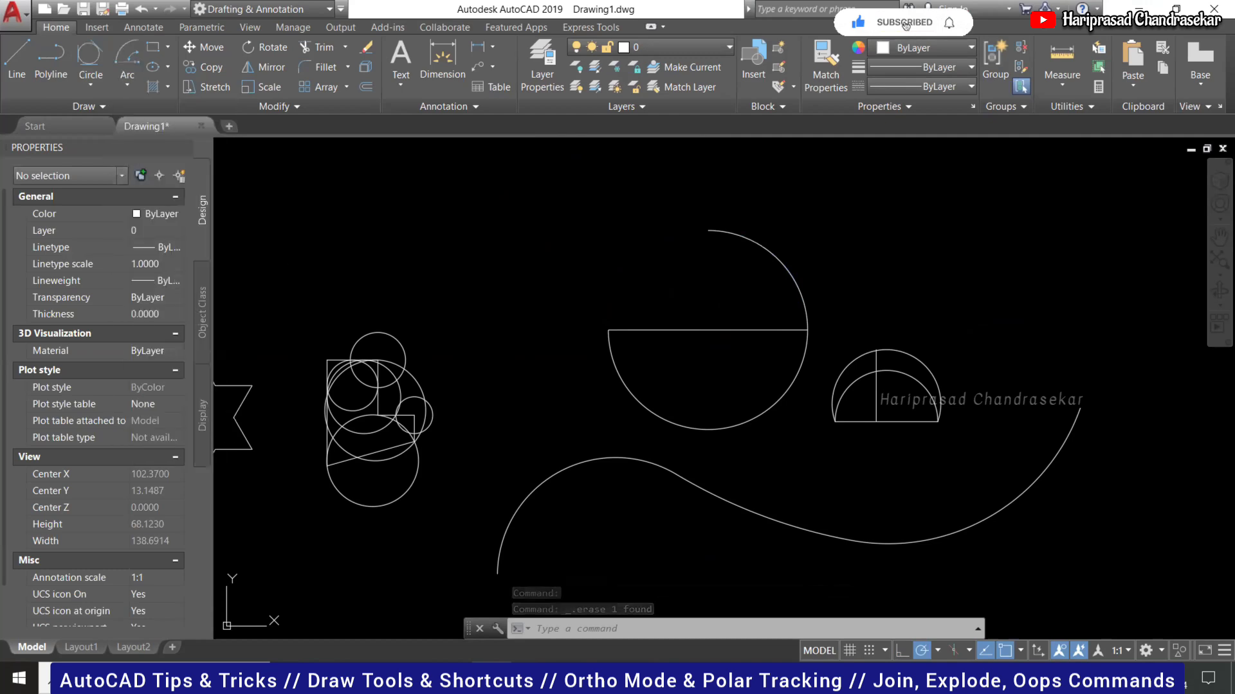
click(708, 330)
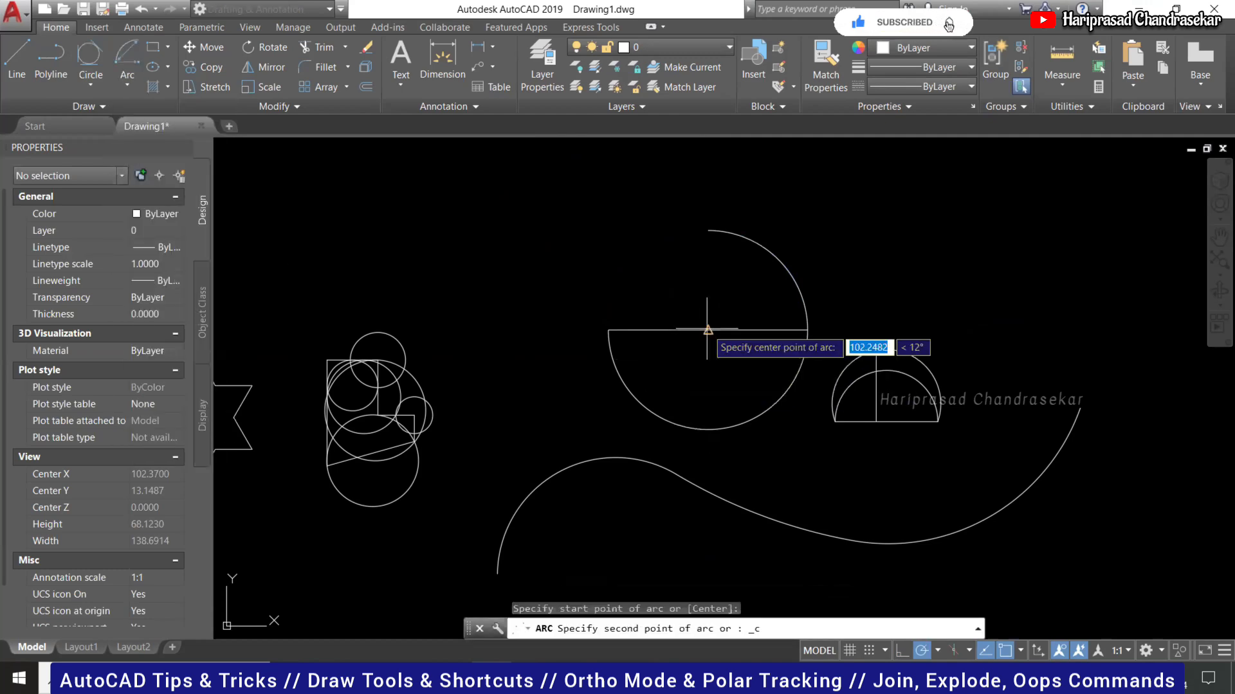
key(Escape)
key(space)
click(807, 330)
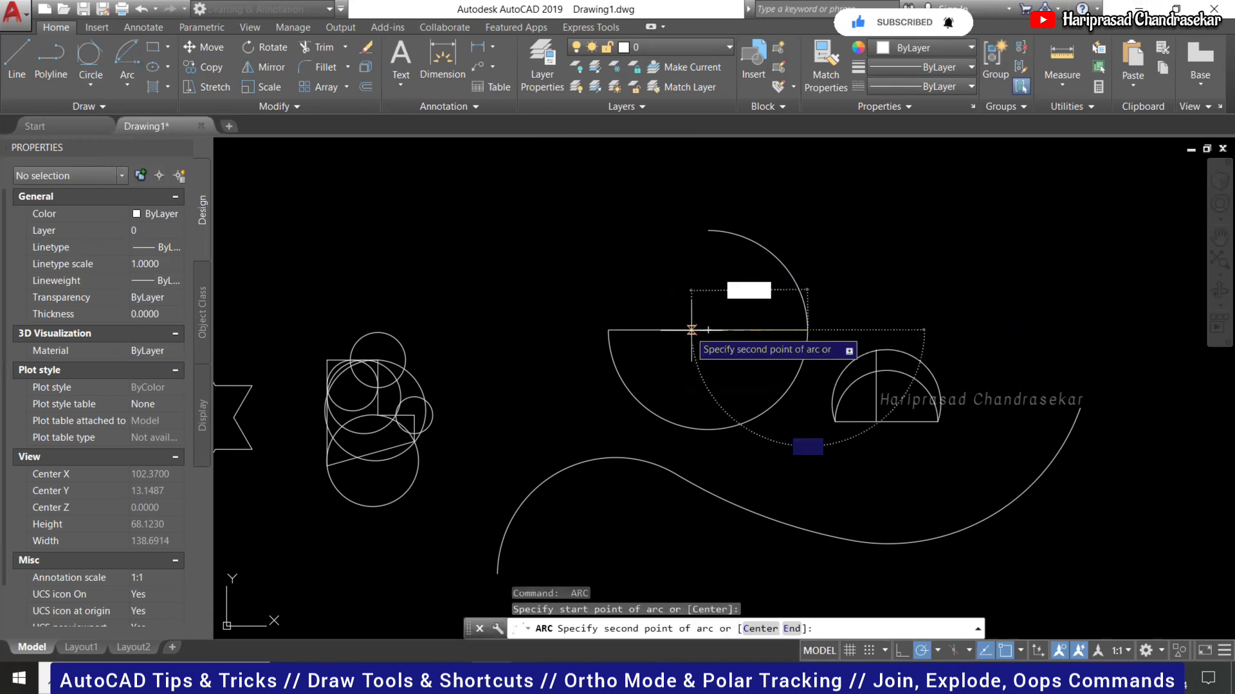
click(708, 330)
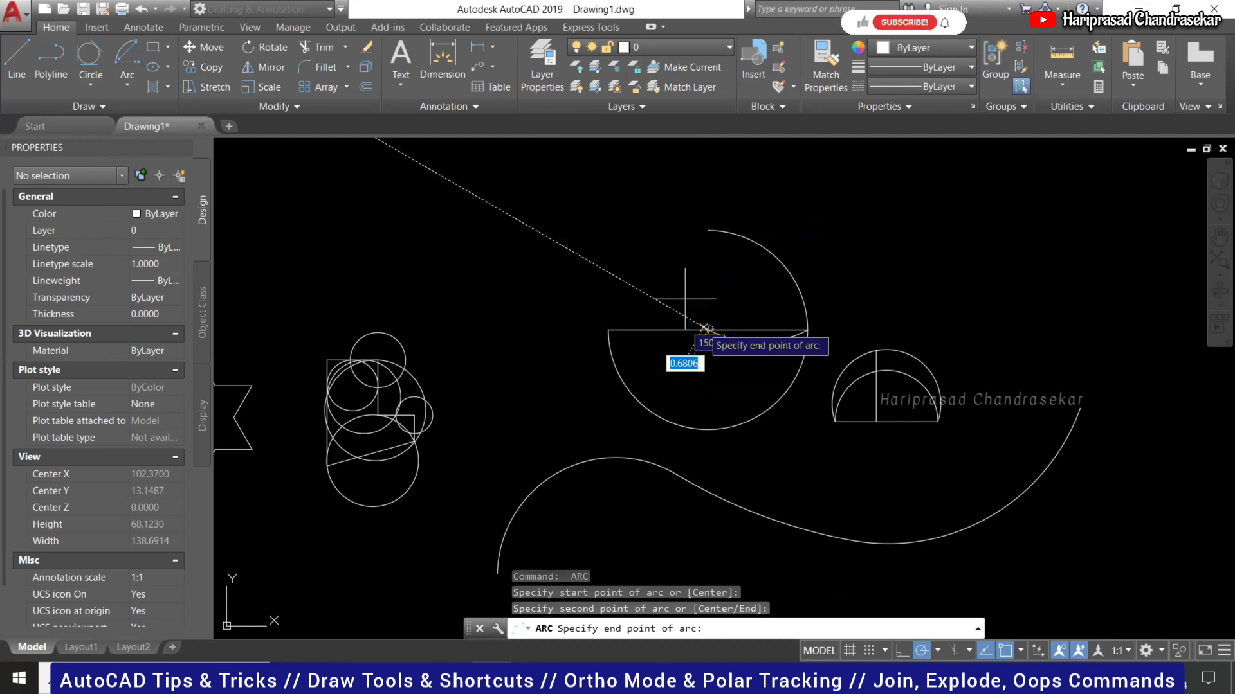
key(Escape)
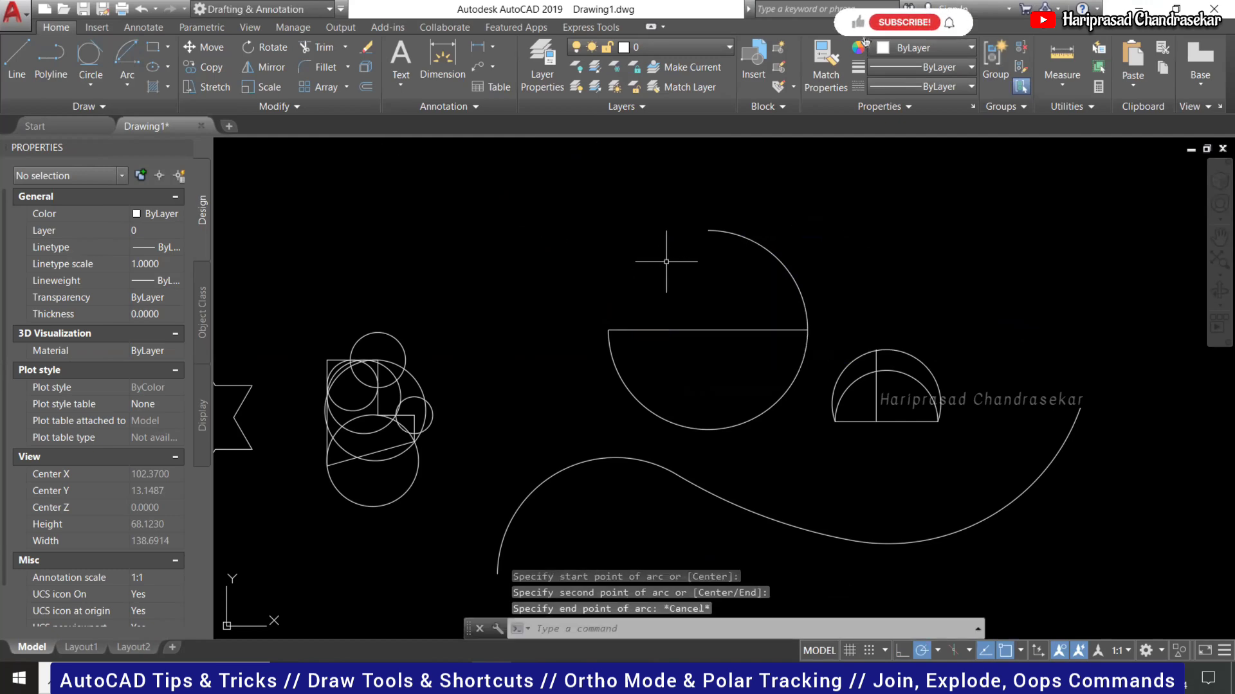
Draw a Start, Center, Length arc from the long line's right endpoint, centred on its midpoint, with a chord length of about 26.27.
click(126, 77)
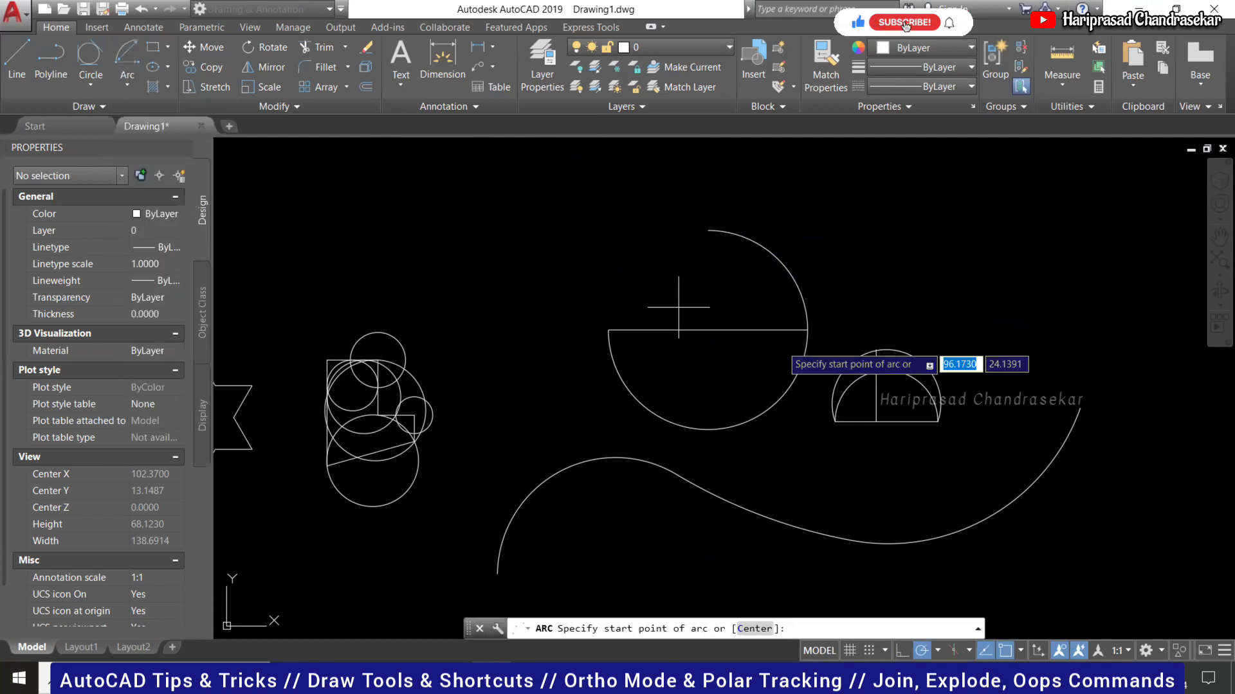
click(808, 330)
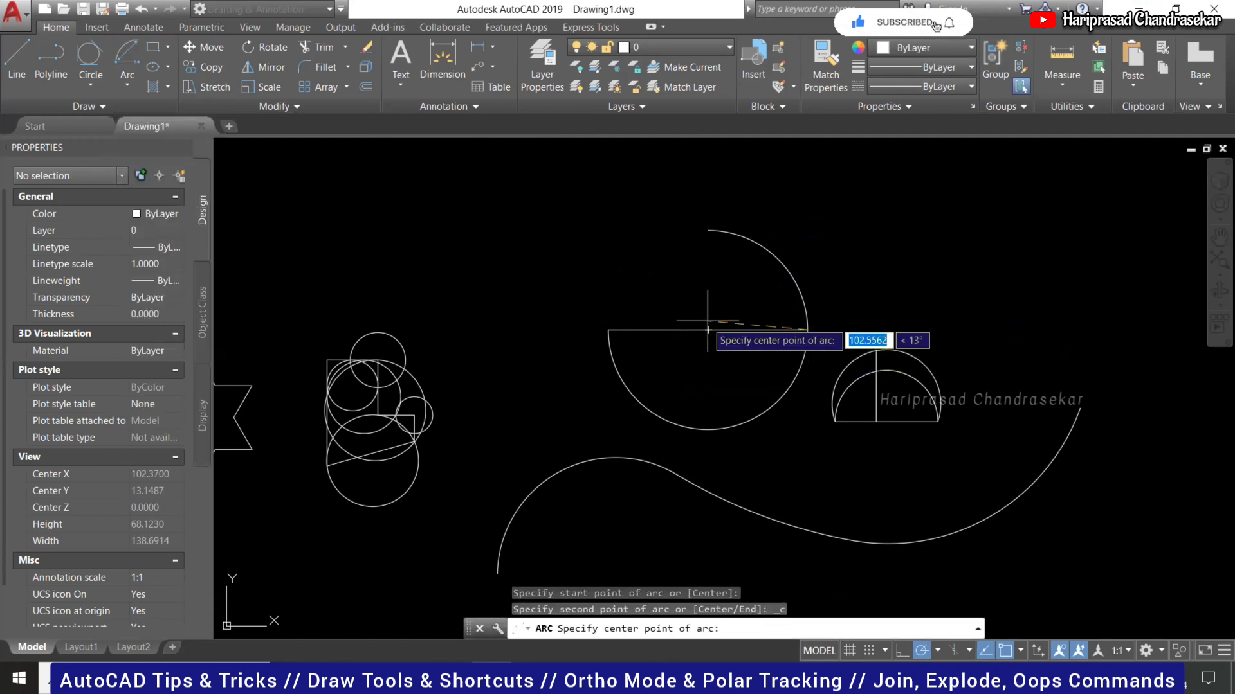
click(708, 329)
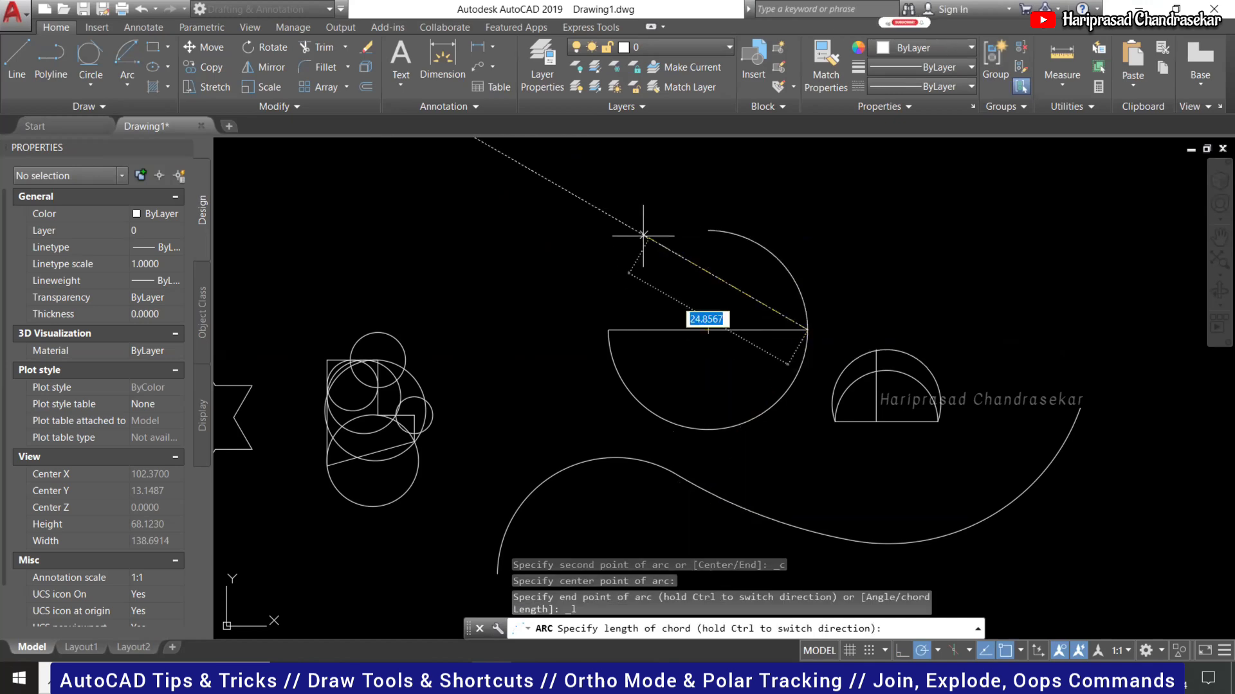
text(30)
key(Return)
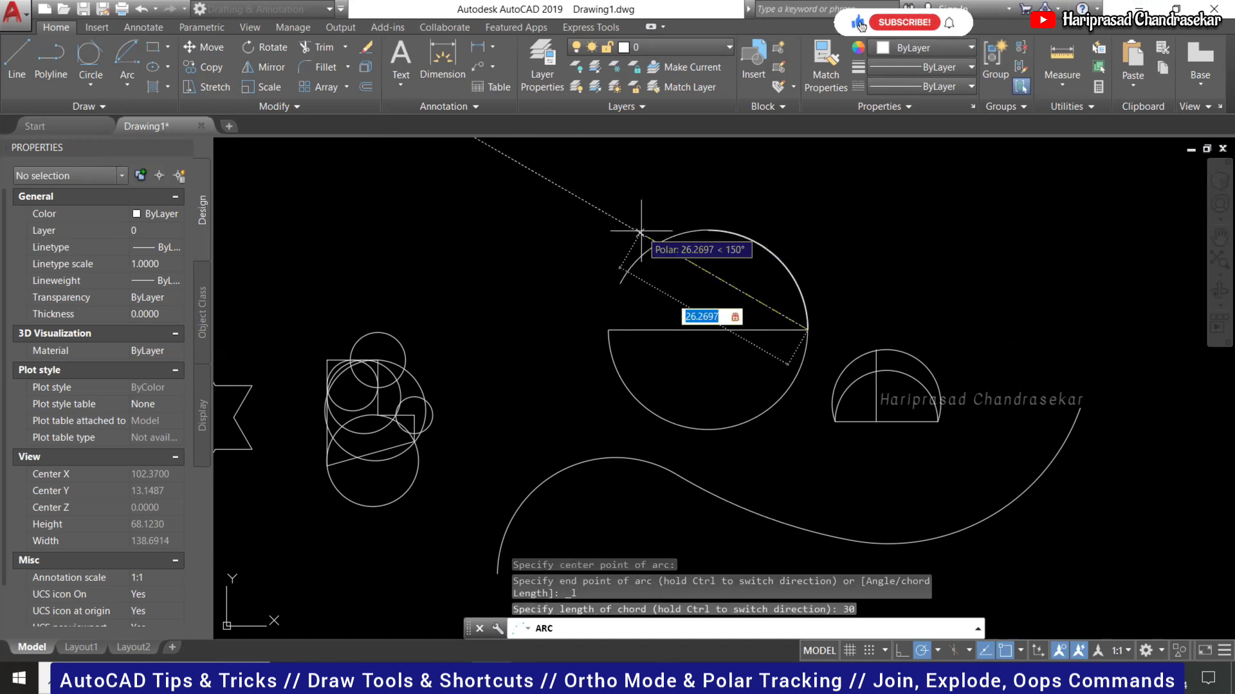
key(Return)
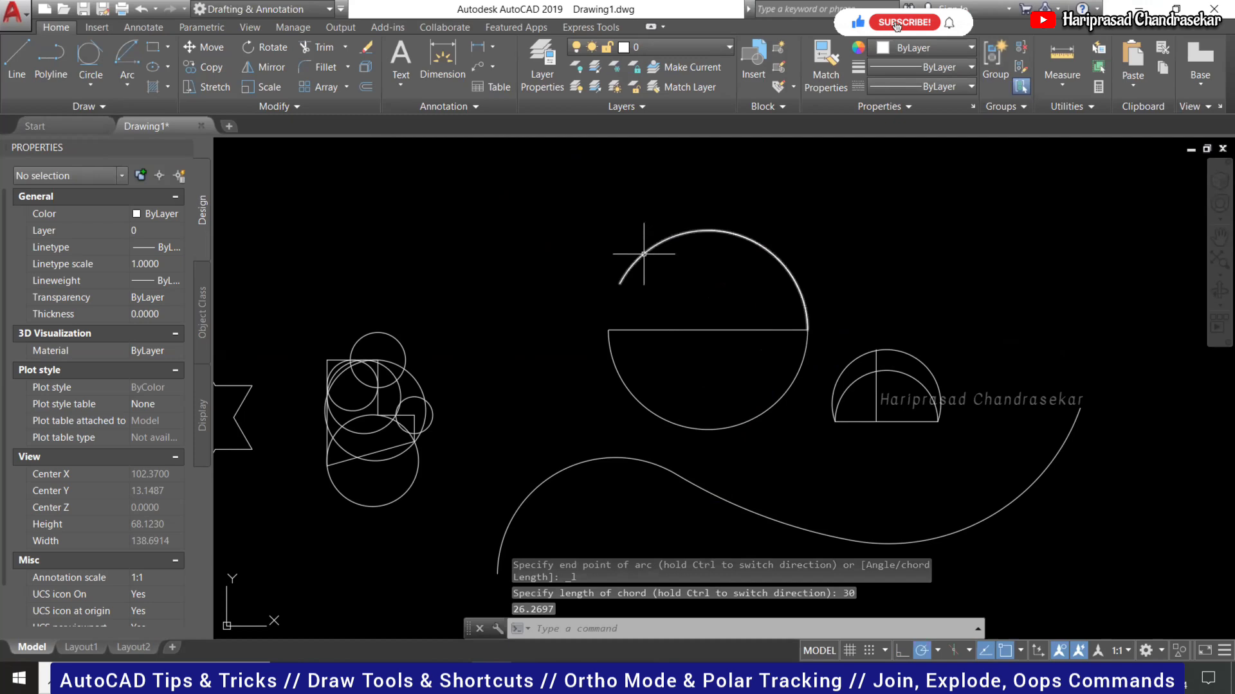
Draw a straight chord line from the new arc's left end to the long horizontal line's right endpoint.
click(643, 253)
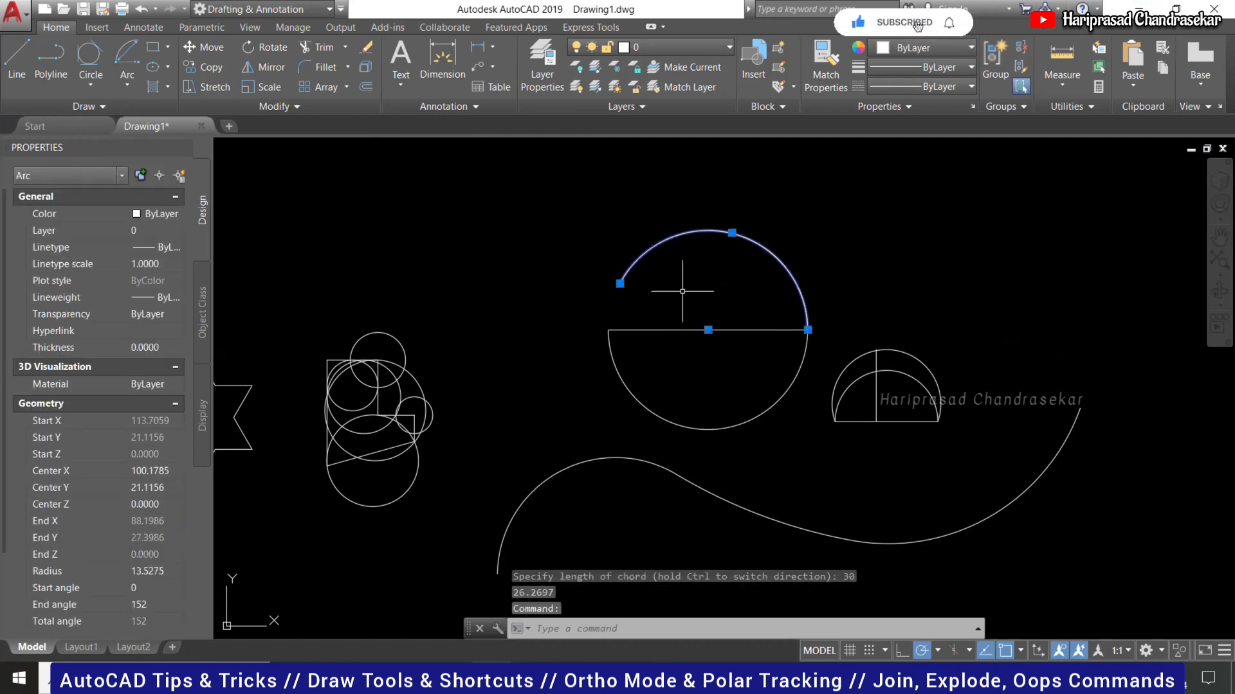
text(l)
key(Return)
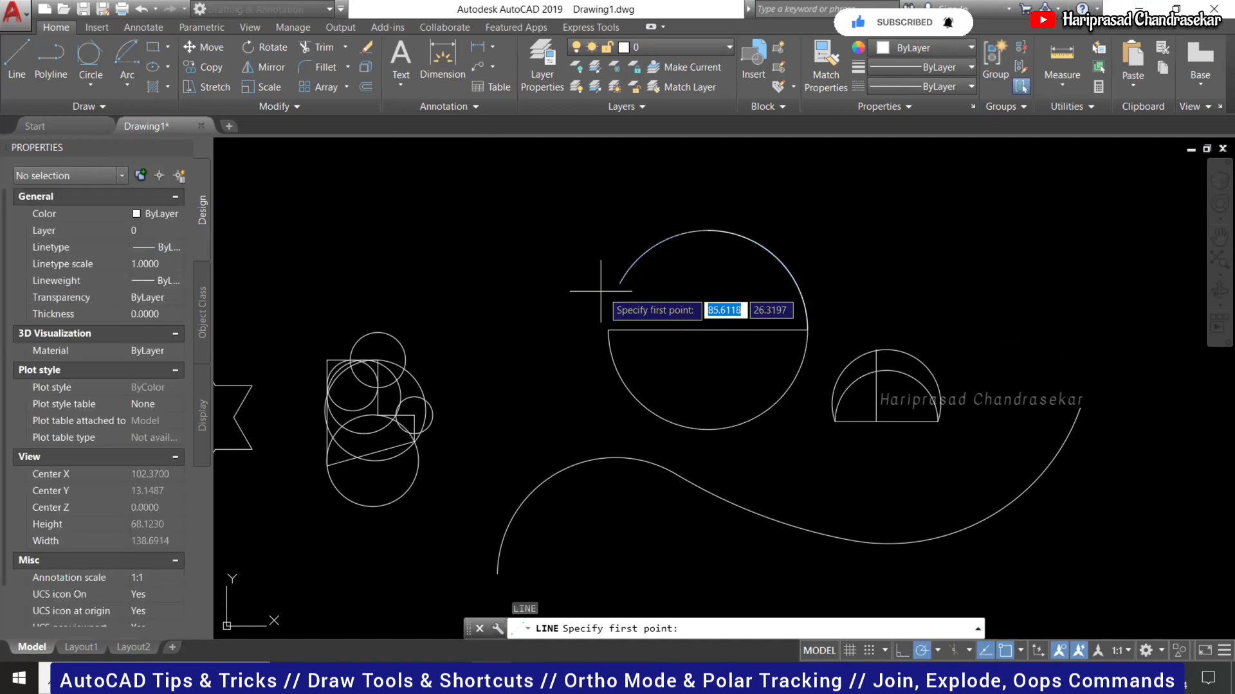
click(620, 284)
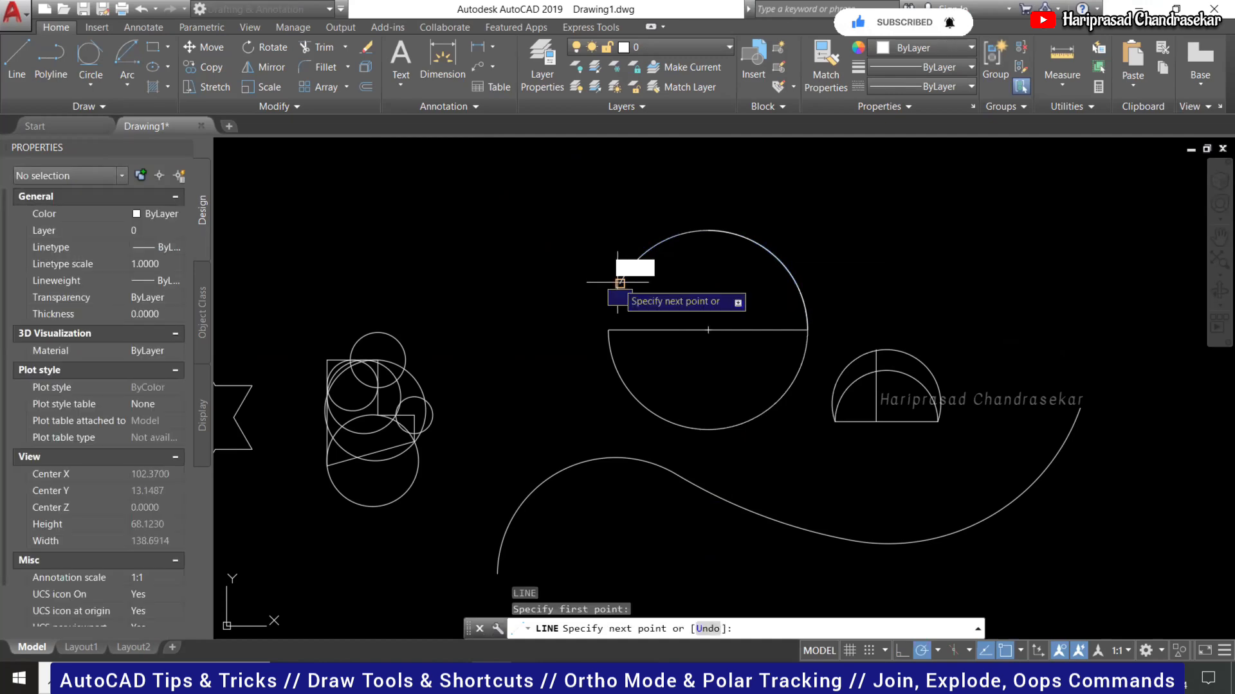
click(807, 329)
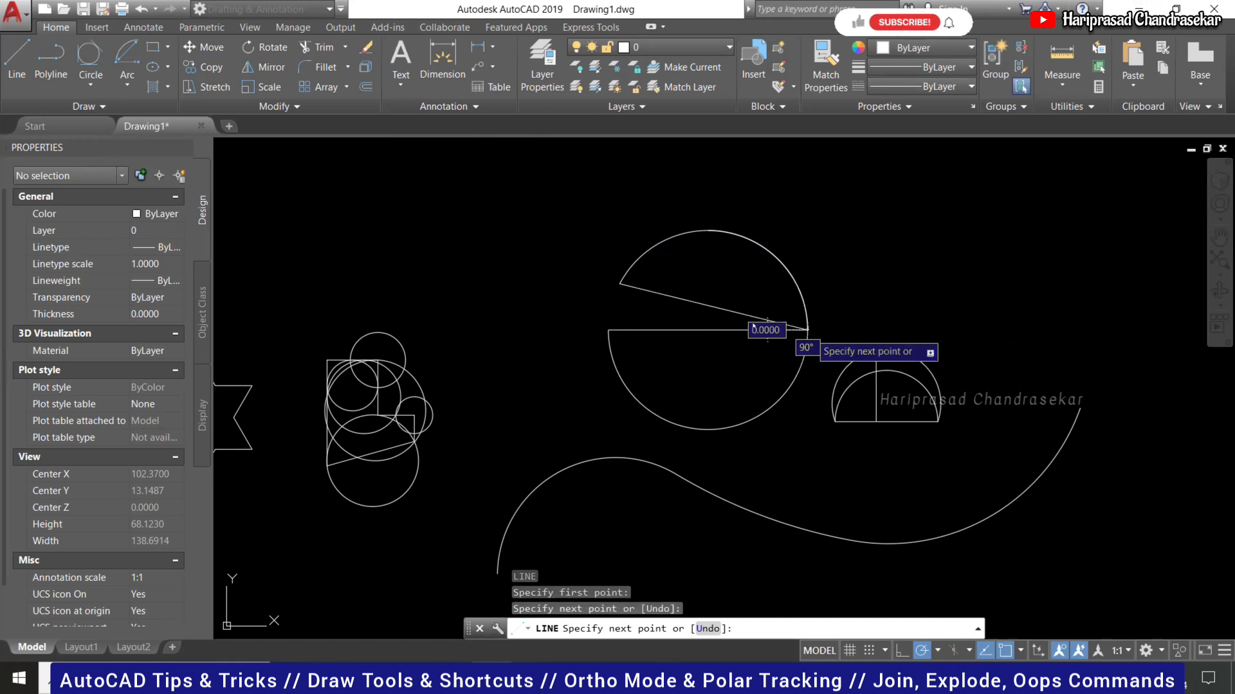
key(Escape)
Check the chord line's length, and erase both the chord line and the Start, Center, Length arc.
click(728, 310)
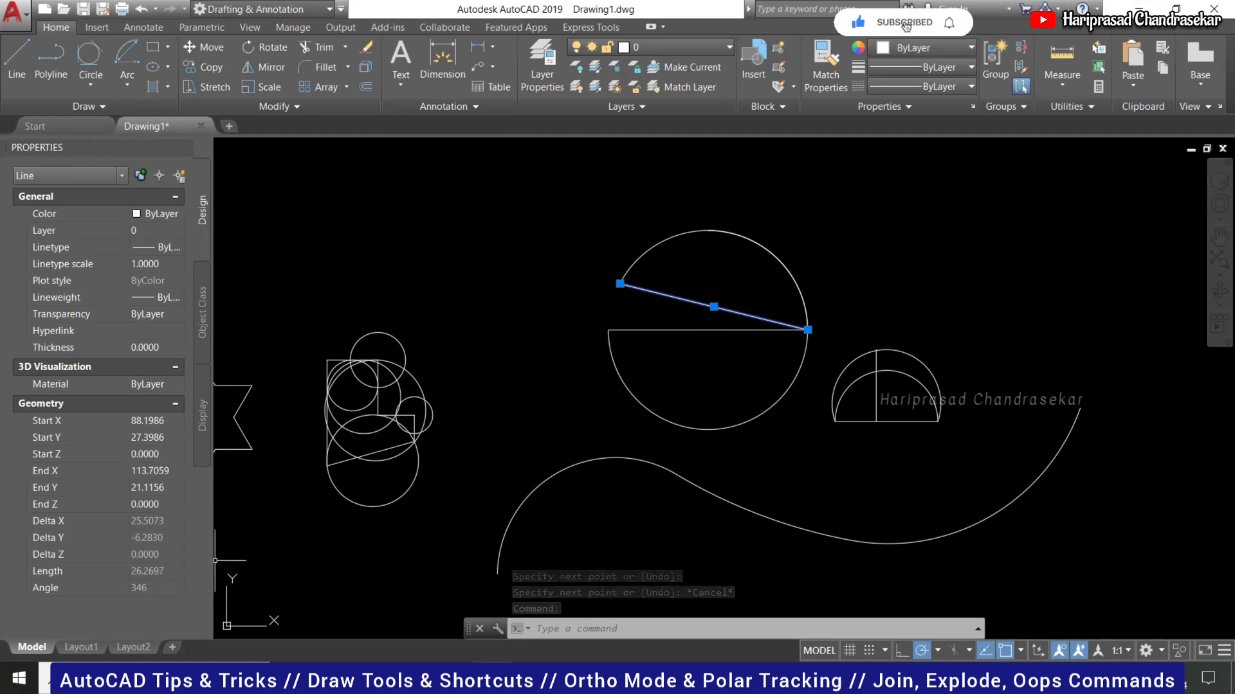
key(Delete)
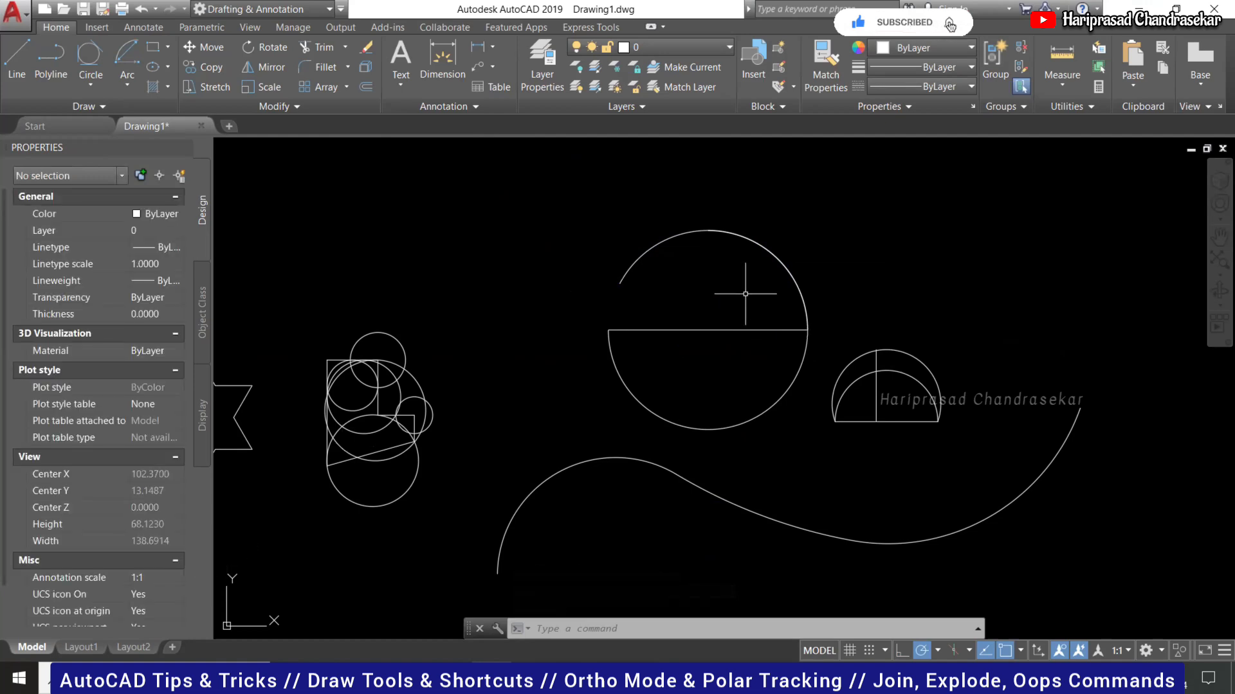
click(655, 243)
key(Delete)
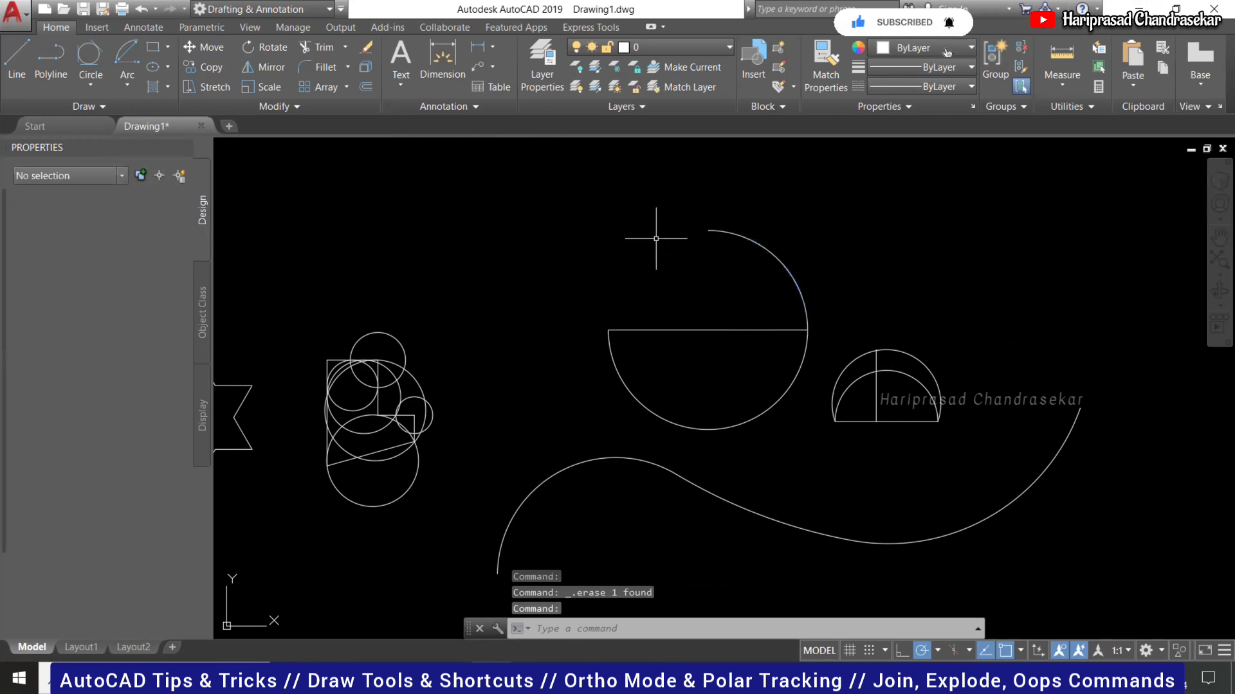
Try to draw a Start, Center, Length arc from the long line's right endpoint, centred on its midpoint, with chord length 30.
click(122, 77)
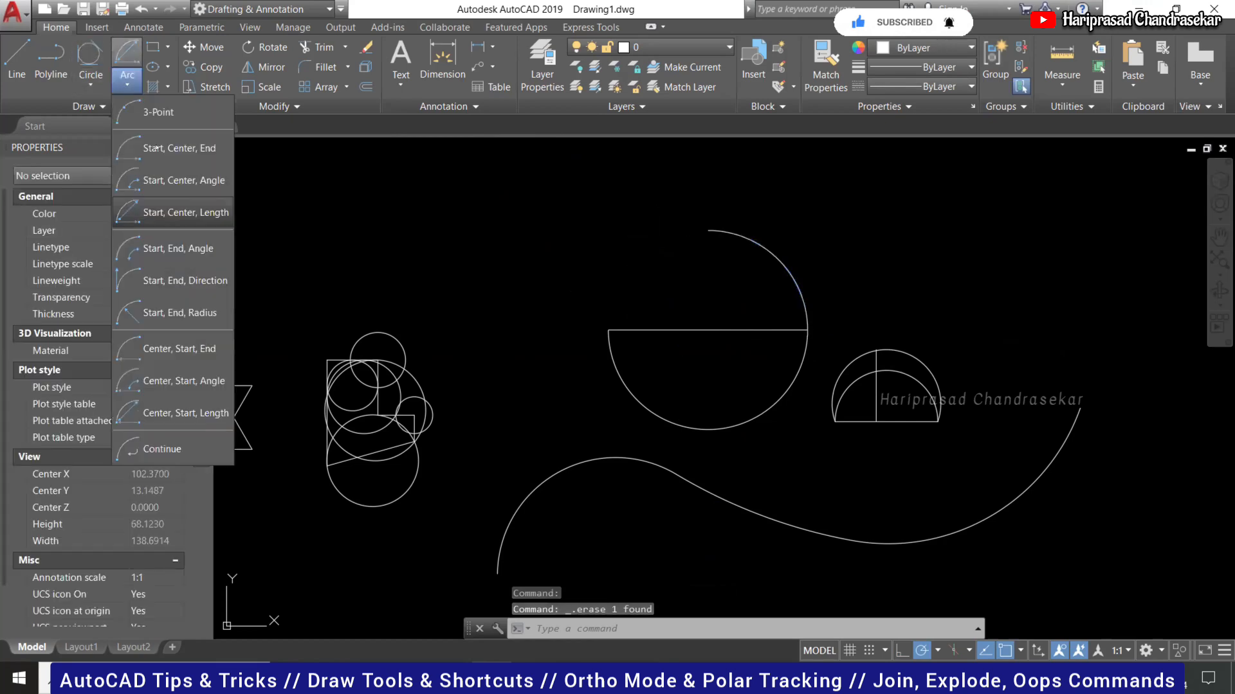
click(168, 212)
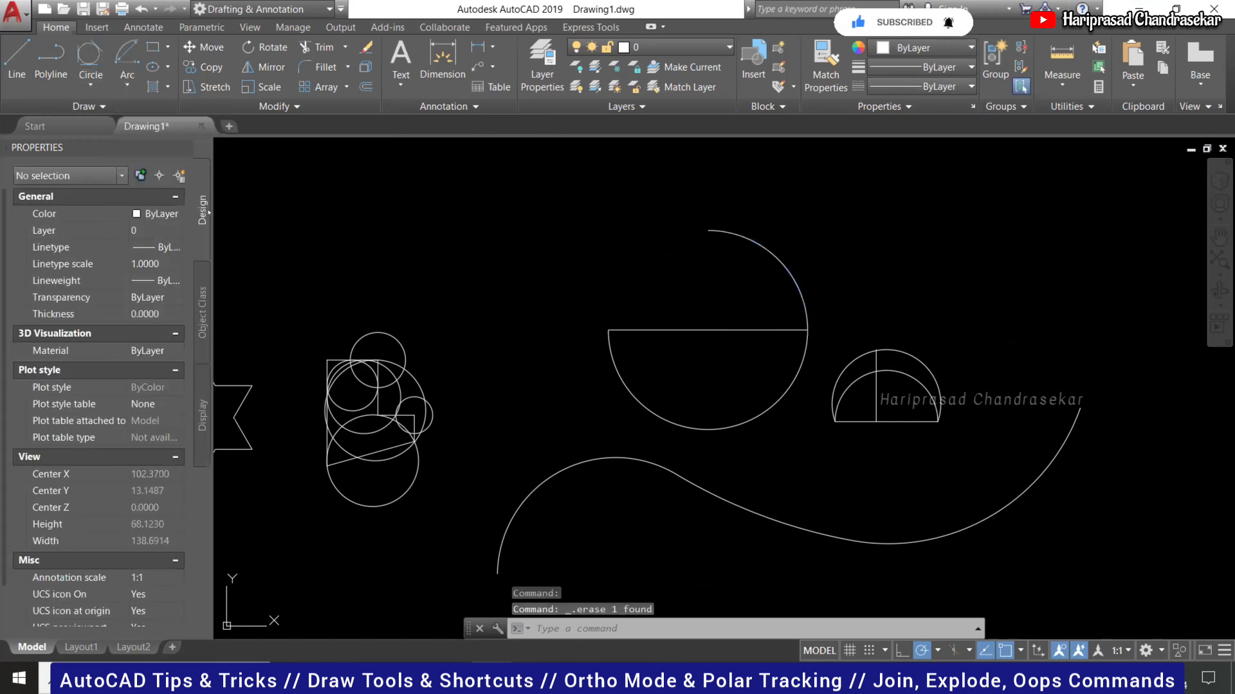
click(807, 330)
click(708, 330)
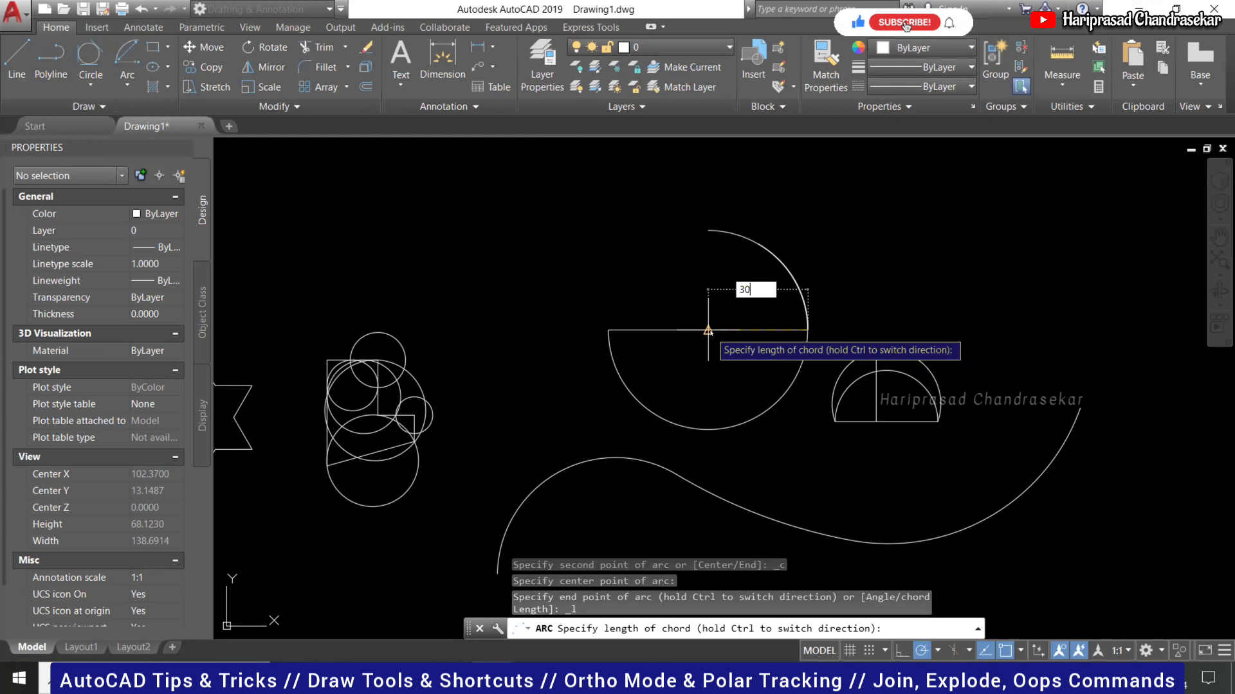
key(Return)
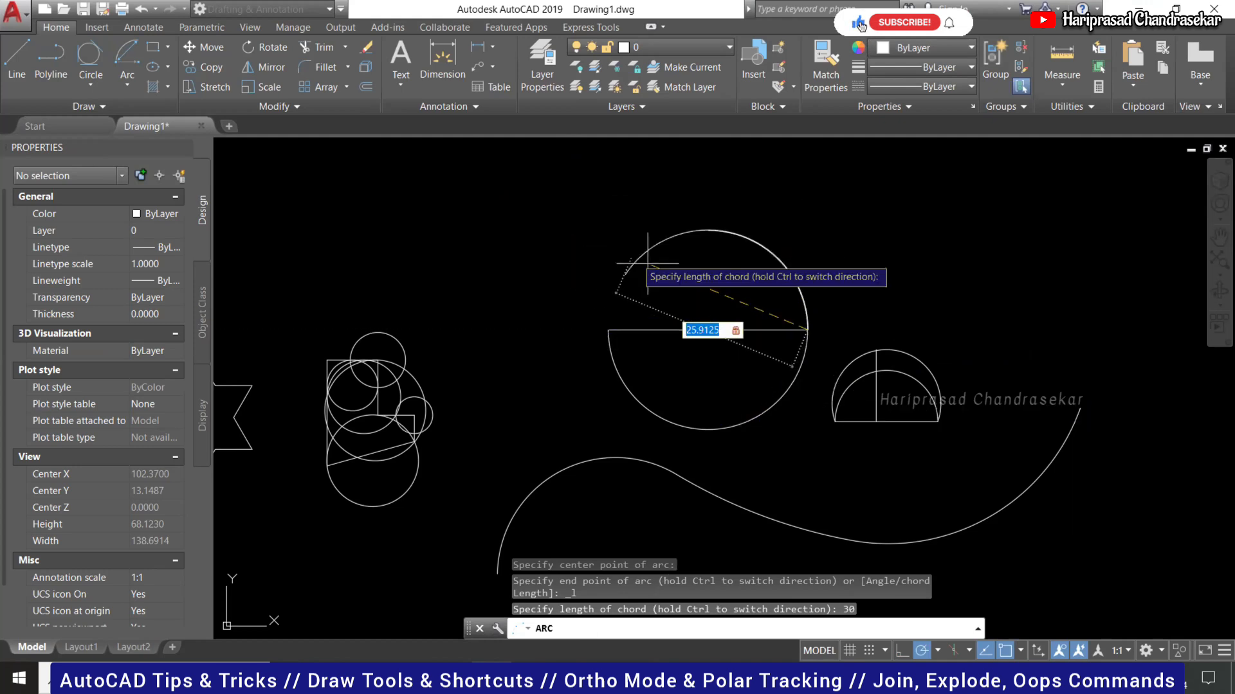
key(Escape)
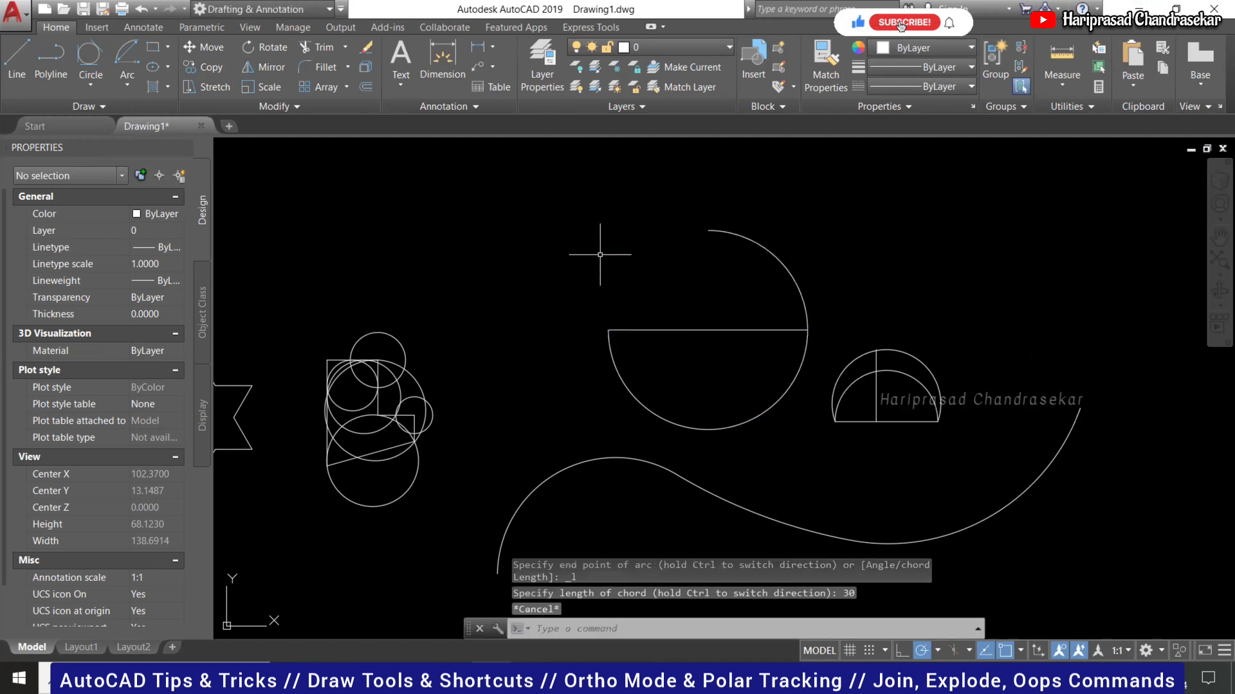
Draw a Start, Center, Length arc from the long horizontal line's right endpoint, centred on its midpoint, with chord length 20.
key(Return)
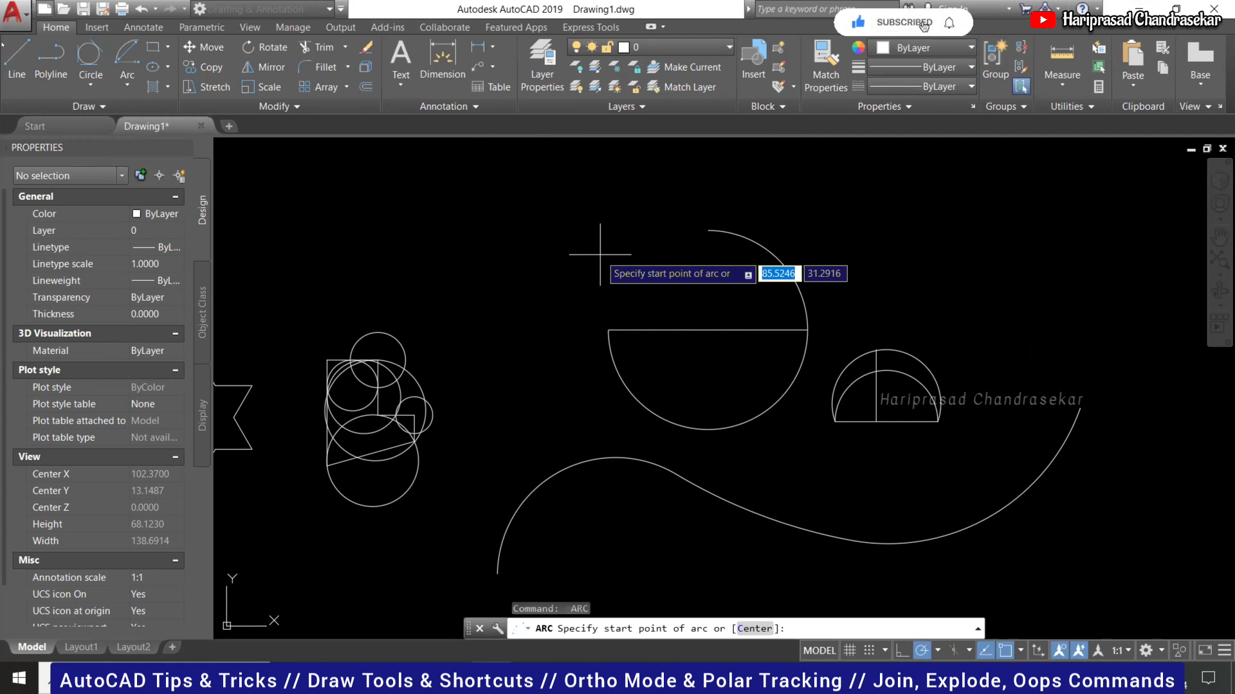
click(120, 86)
click(142, 251)
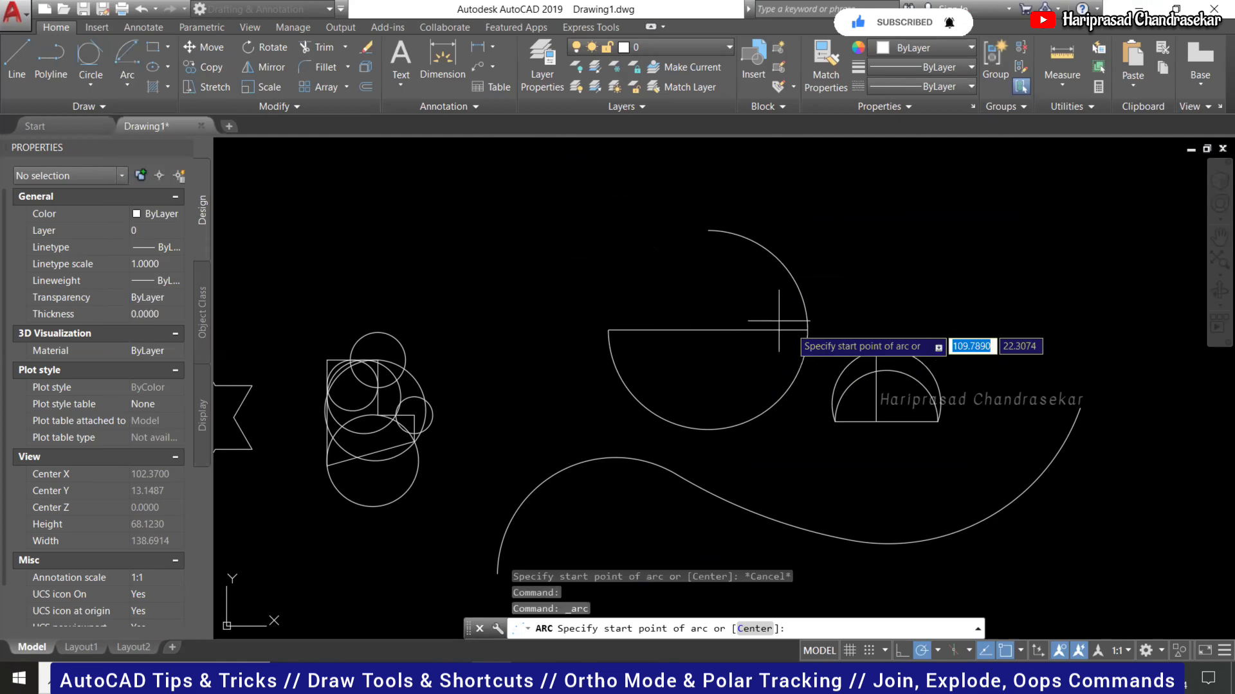
click(807, 330)
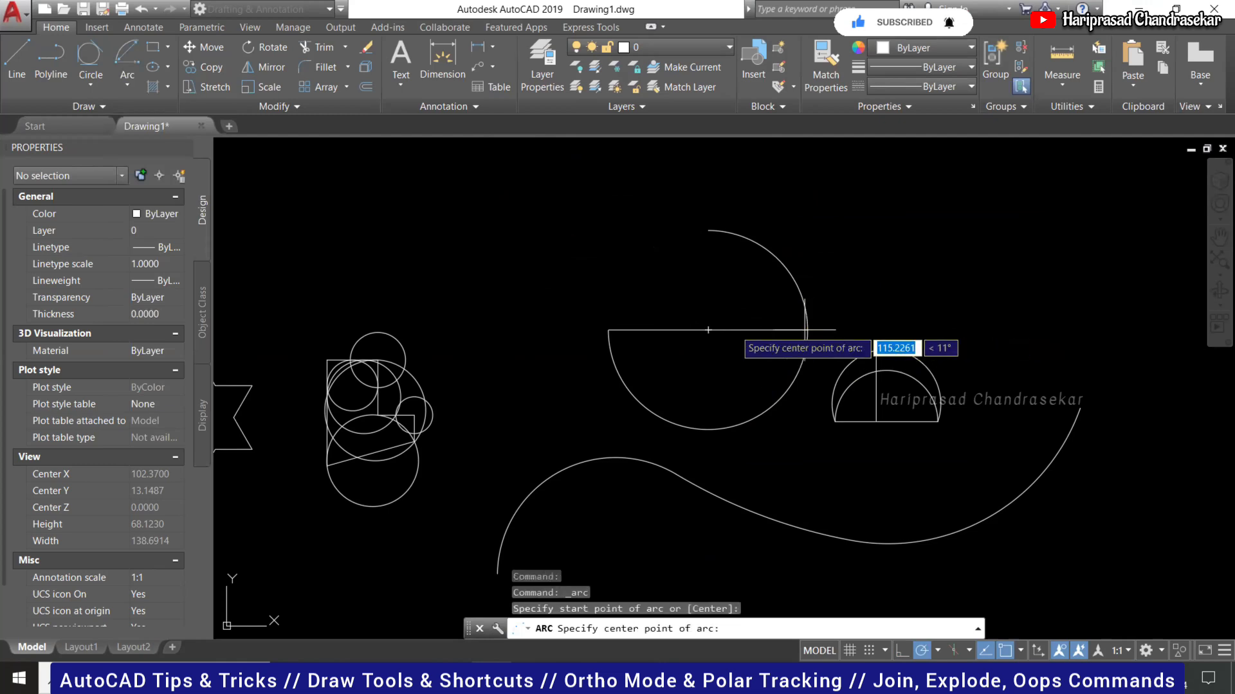
click(708, 331)
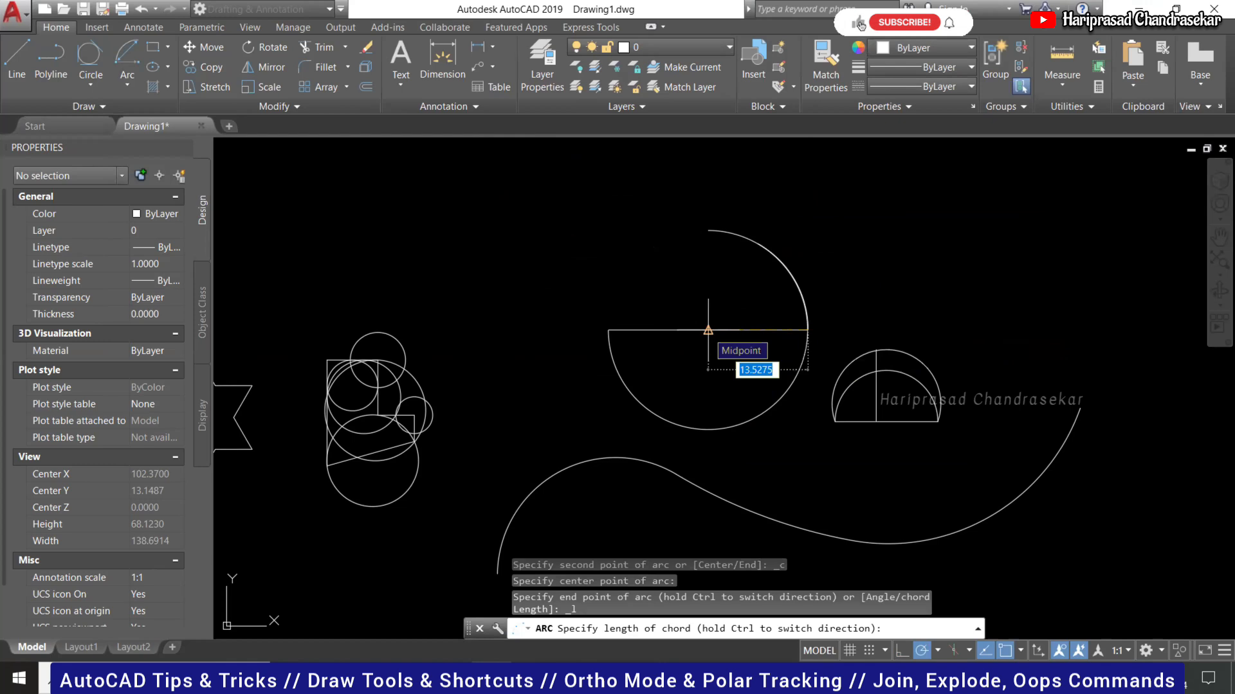
text(20)
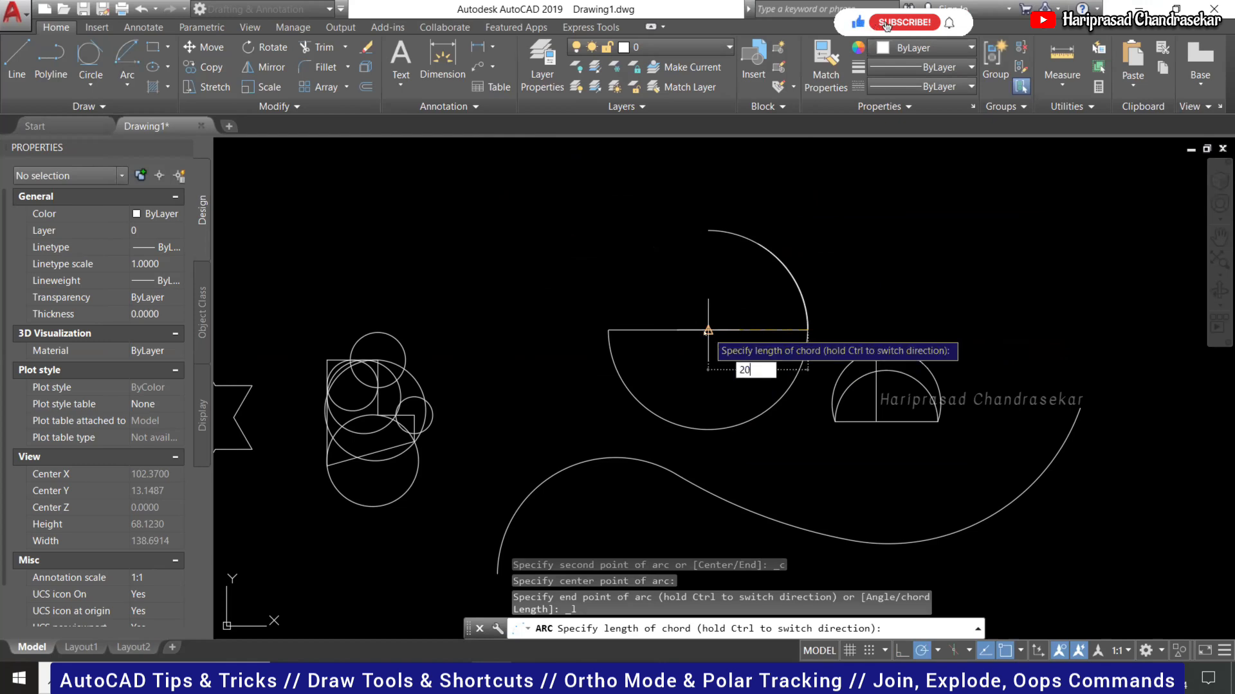
key(Return)
Draw a straight chord line from the upper end of the new 20-unit-chord arc to the long horizontal line's right endpoint.
scroll(711, 228, up, 5)
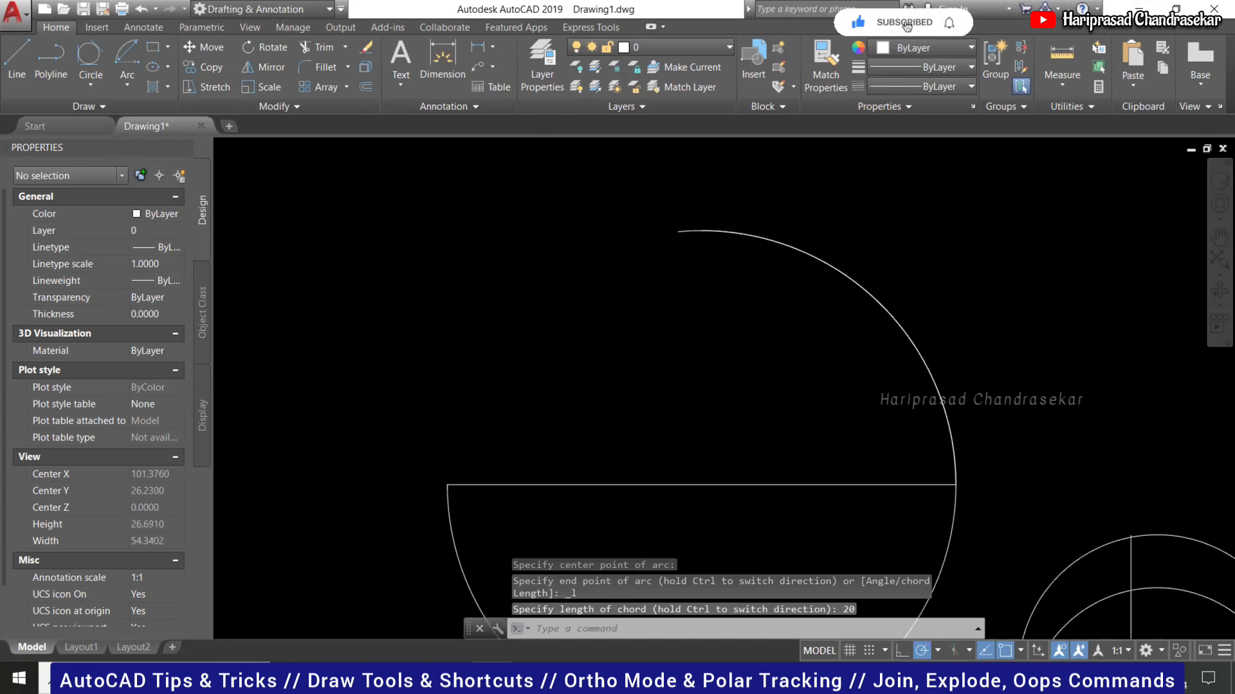
click(685, 229)
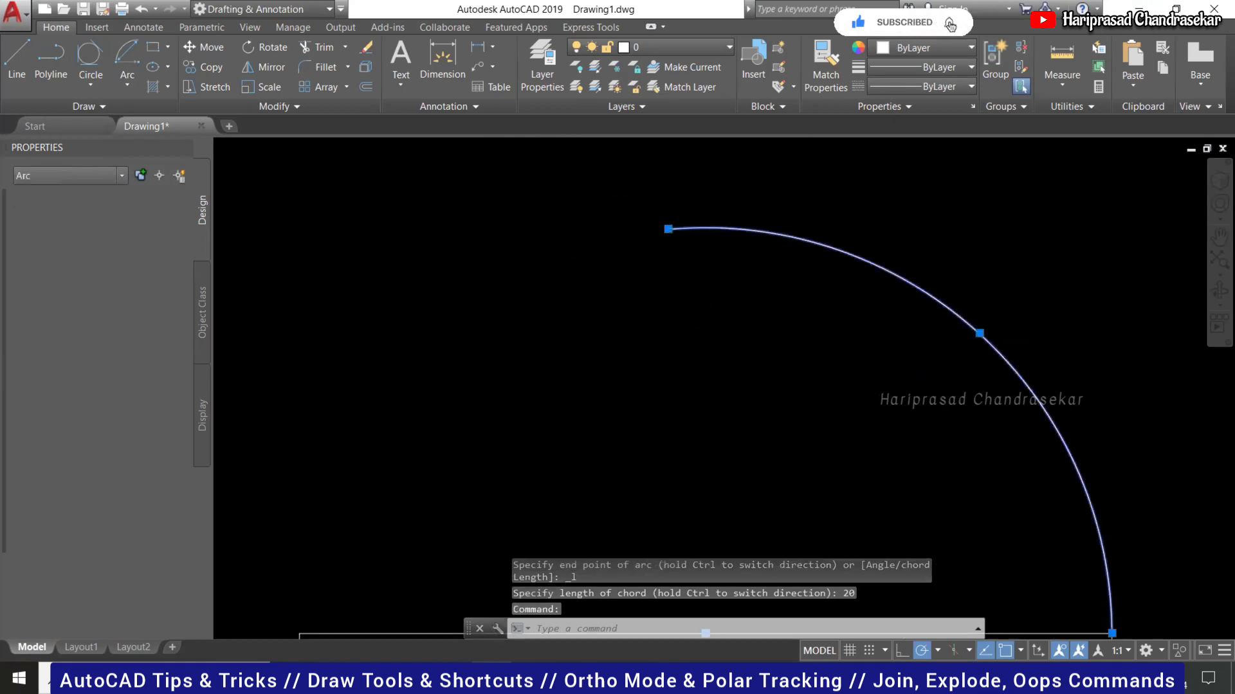
scroll(700, 183, down, 3)
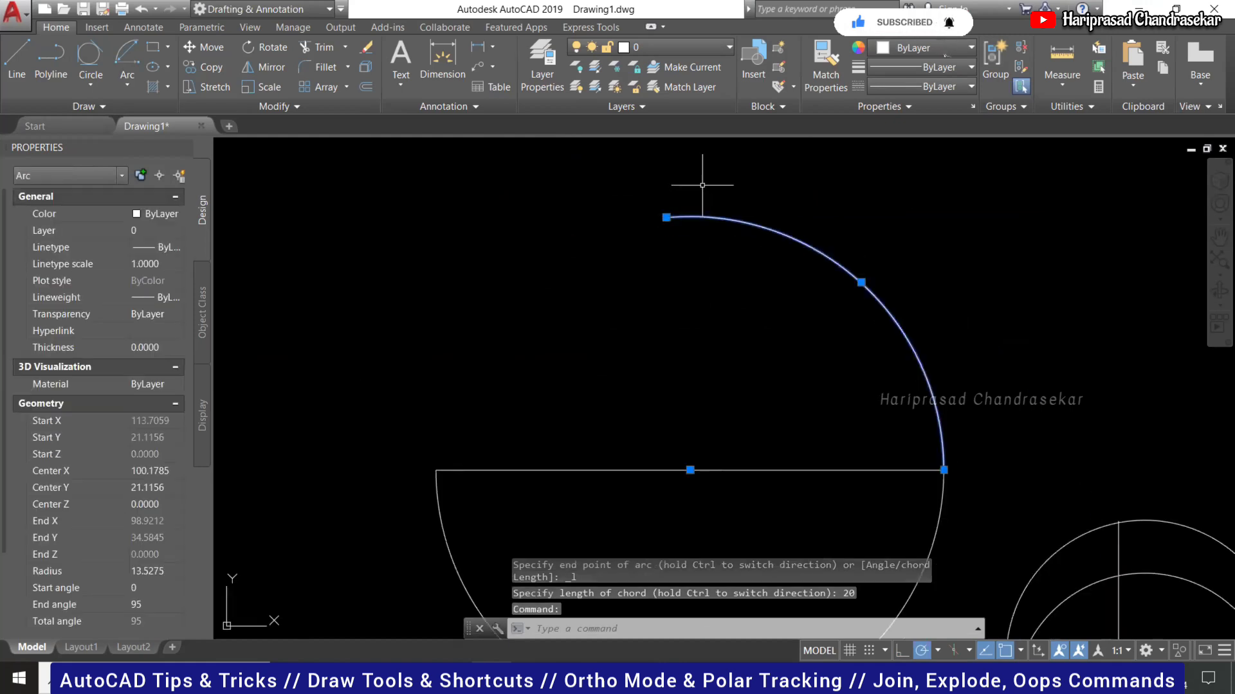
text(l)
key(Return)
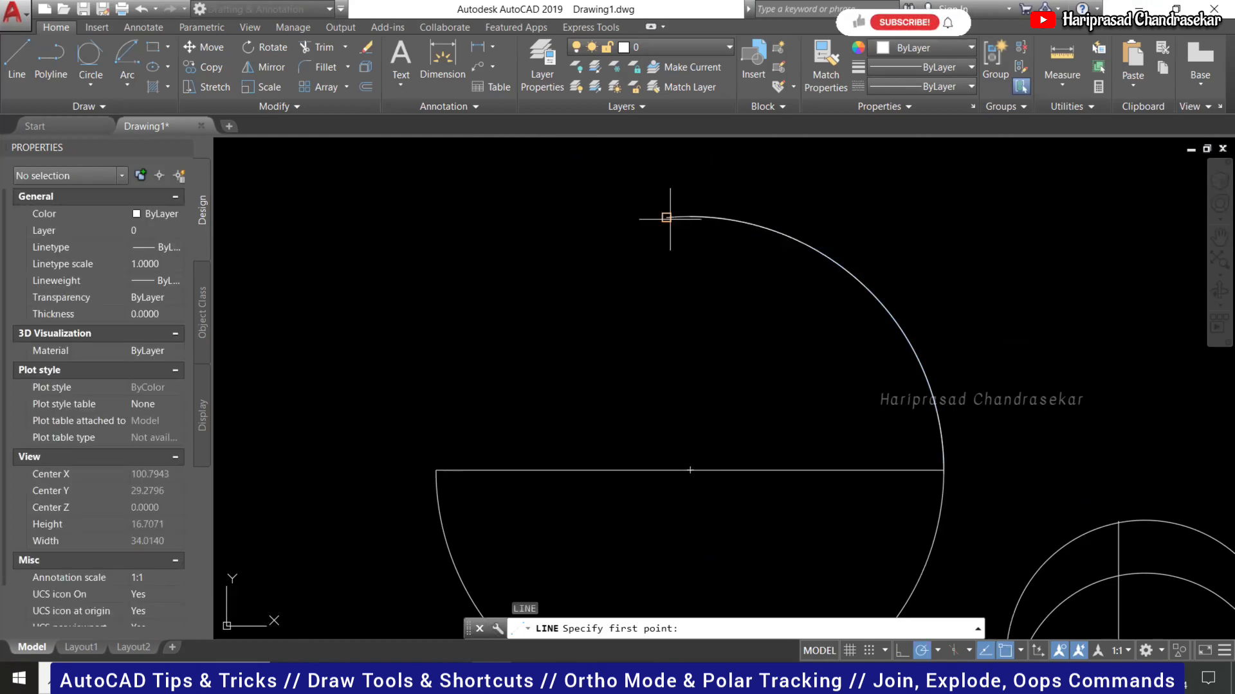
click(666, 217)
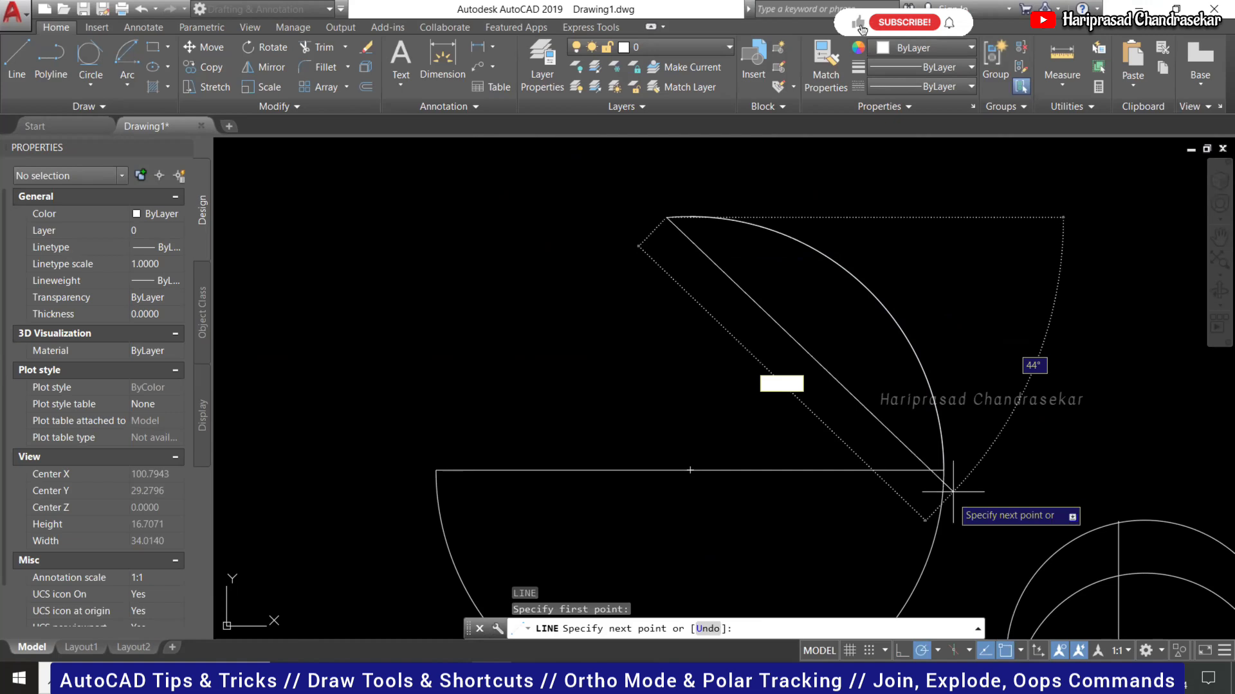
Finish the chord line at the right endpoint of the horizontal line and select it to check its length.
click(943, 470)
key(Escape)
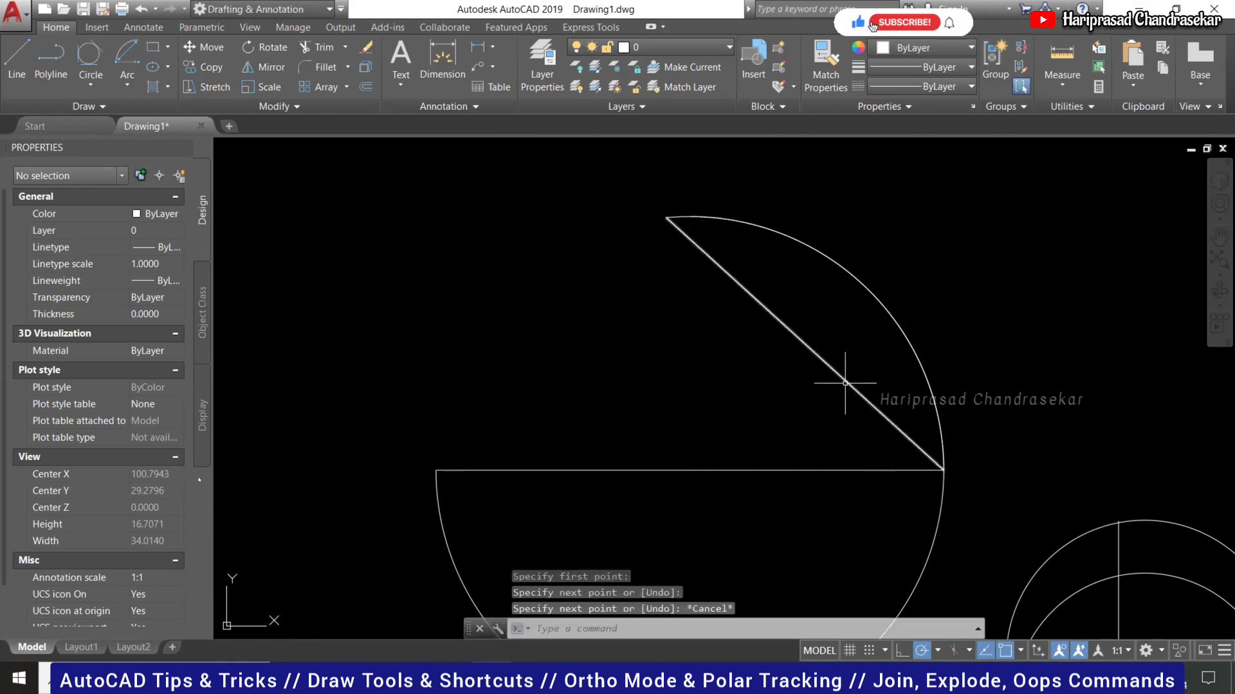
click(845, 384)
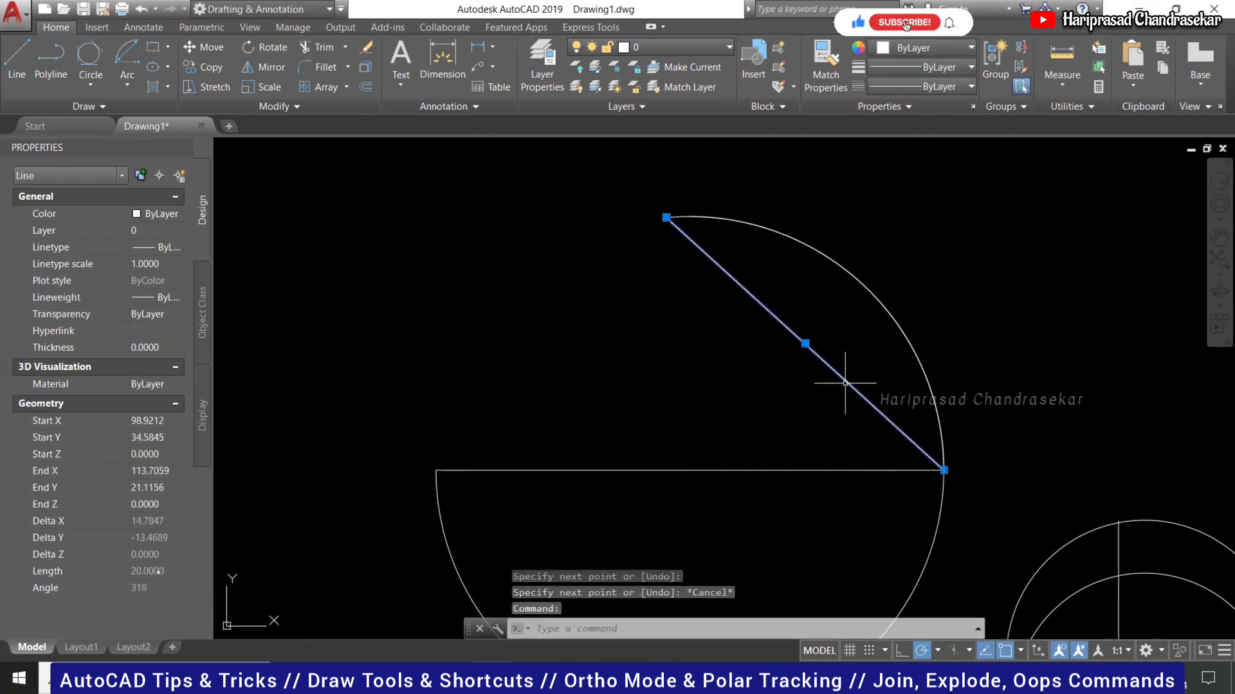
Delete the chord line and the two arcs above the semicircle's horizontal line.
scroll(777, 248, down, 2)
click(779, 233)
click(685, 299)
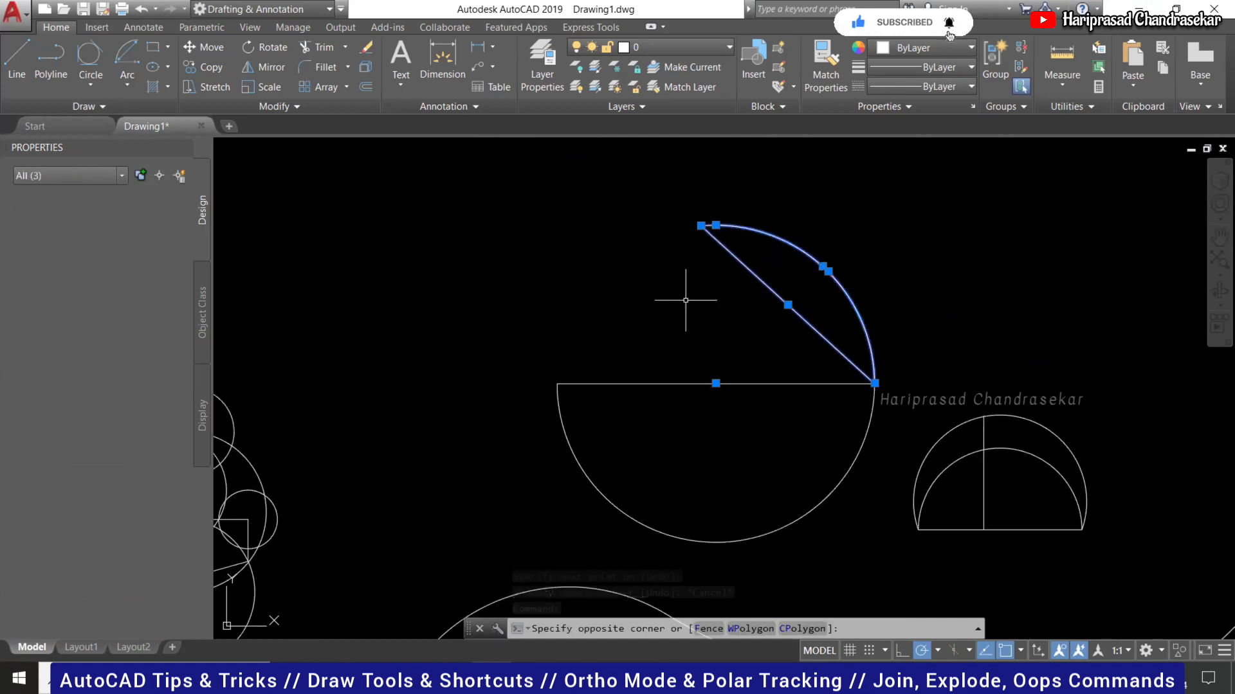
key(Delete)
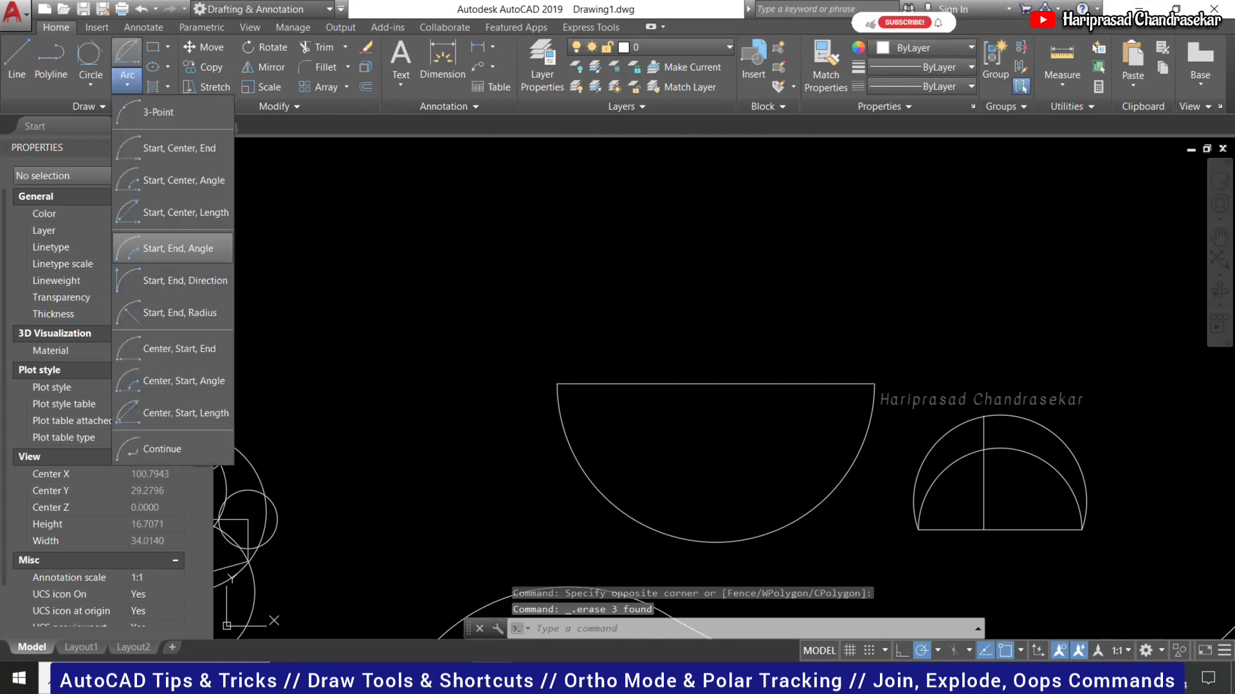
Draw a Start, End, Angle arc from the horizontal line's left to right endpoint with a 45° included angle, and check its properties.
click(179, 249)
click(557, 384)
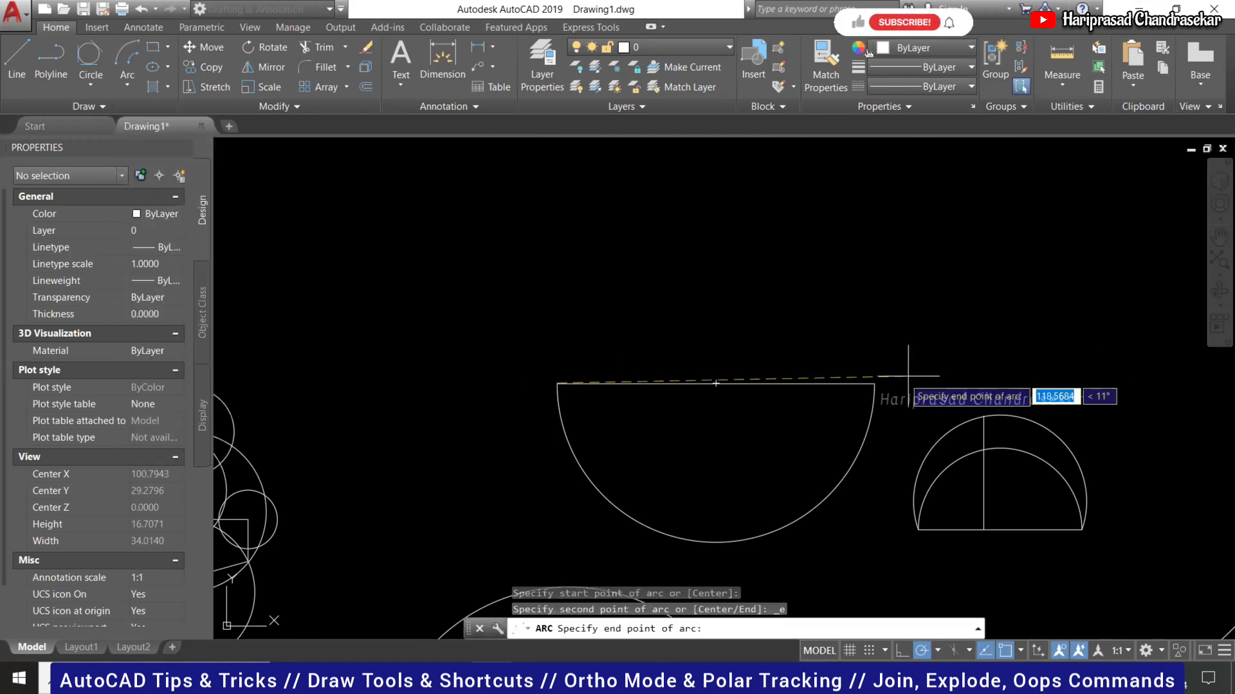
click(875, 384)
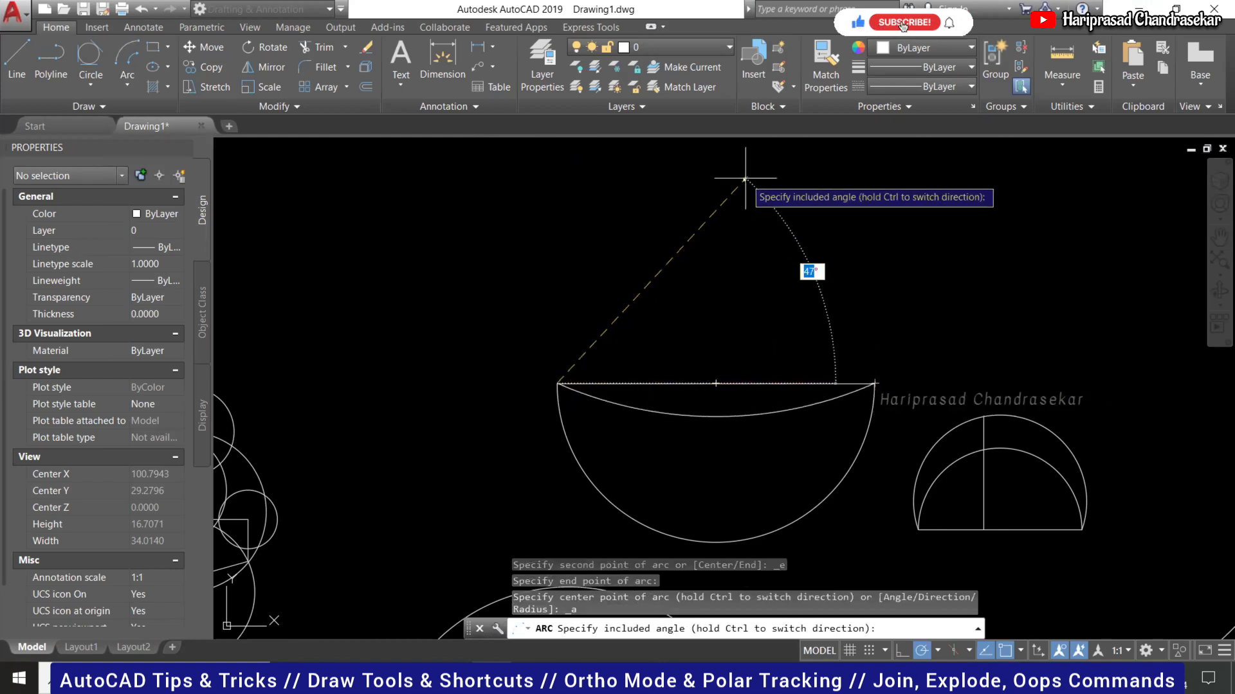
text(45)
key(Return)
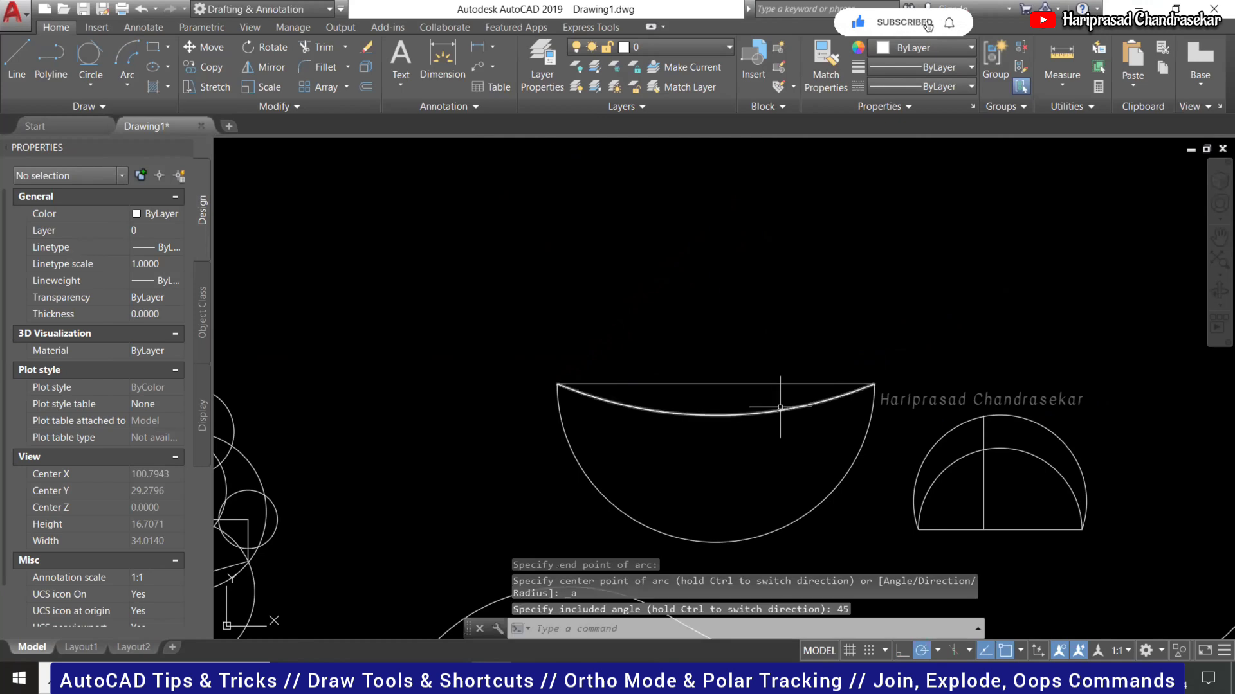
click(788, 406)
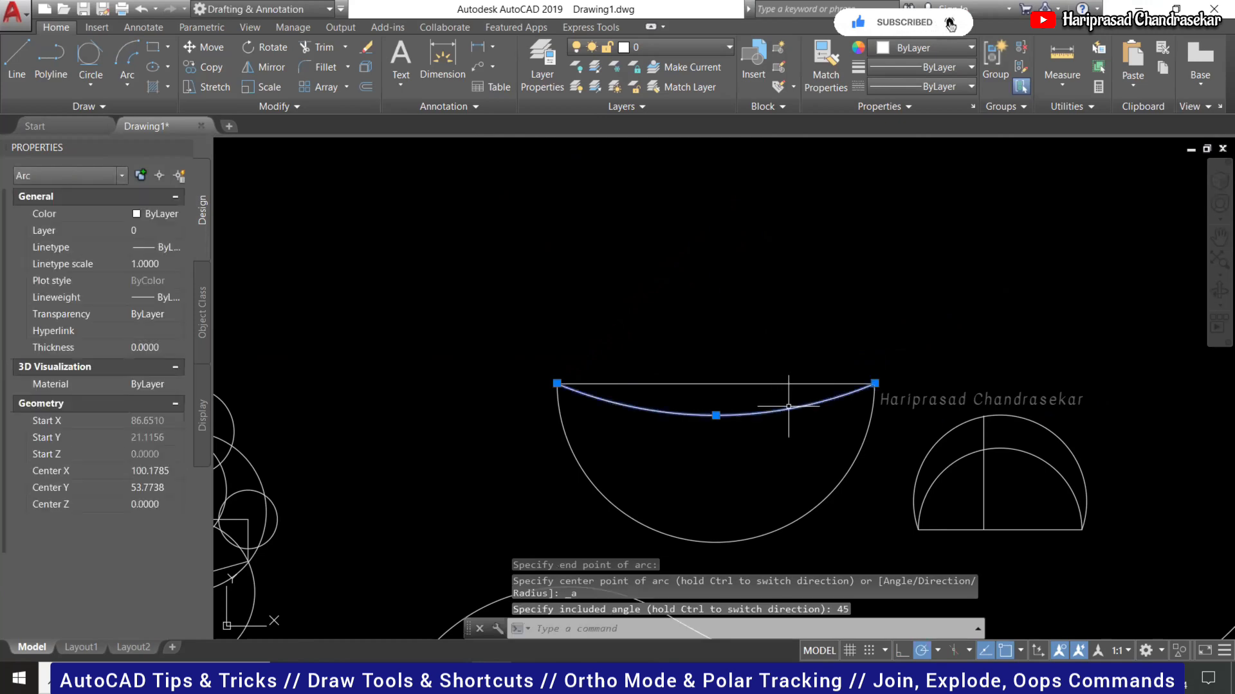
scroll(678, 443, down, 2)
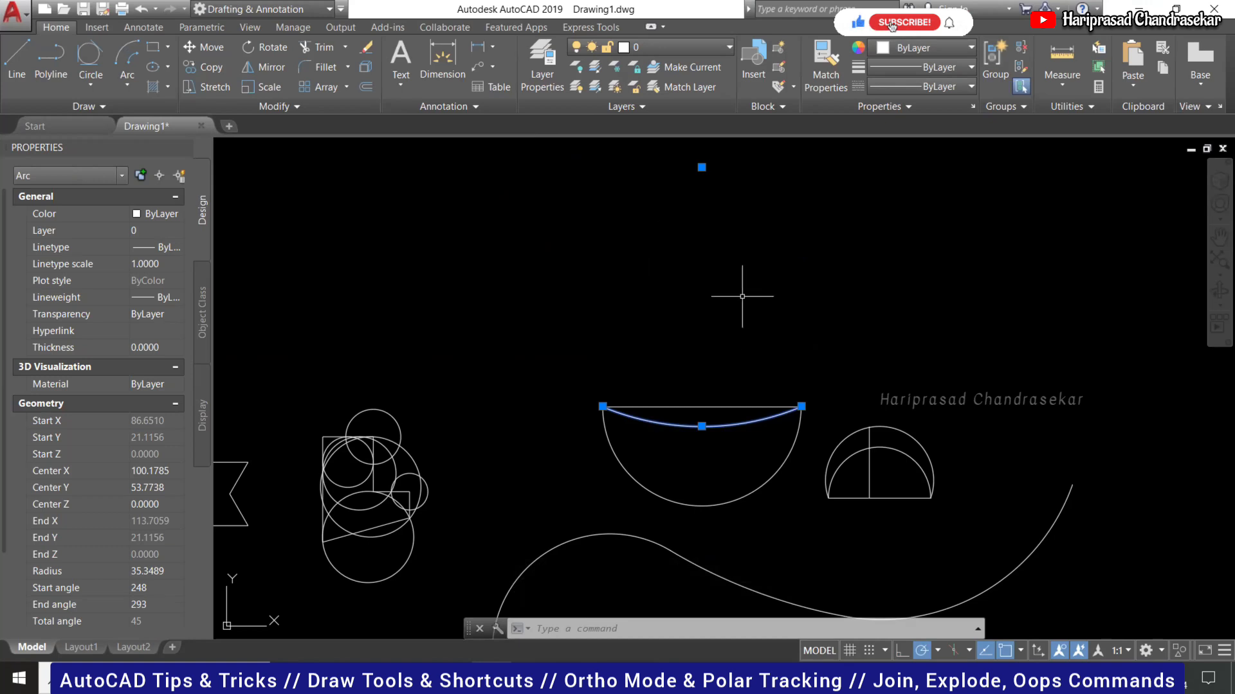
Draw a Start, End, Direction arc from the horizontal line's left to right endpoint with tangent direction 12°, and select it.
click(120, 77)
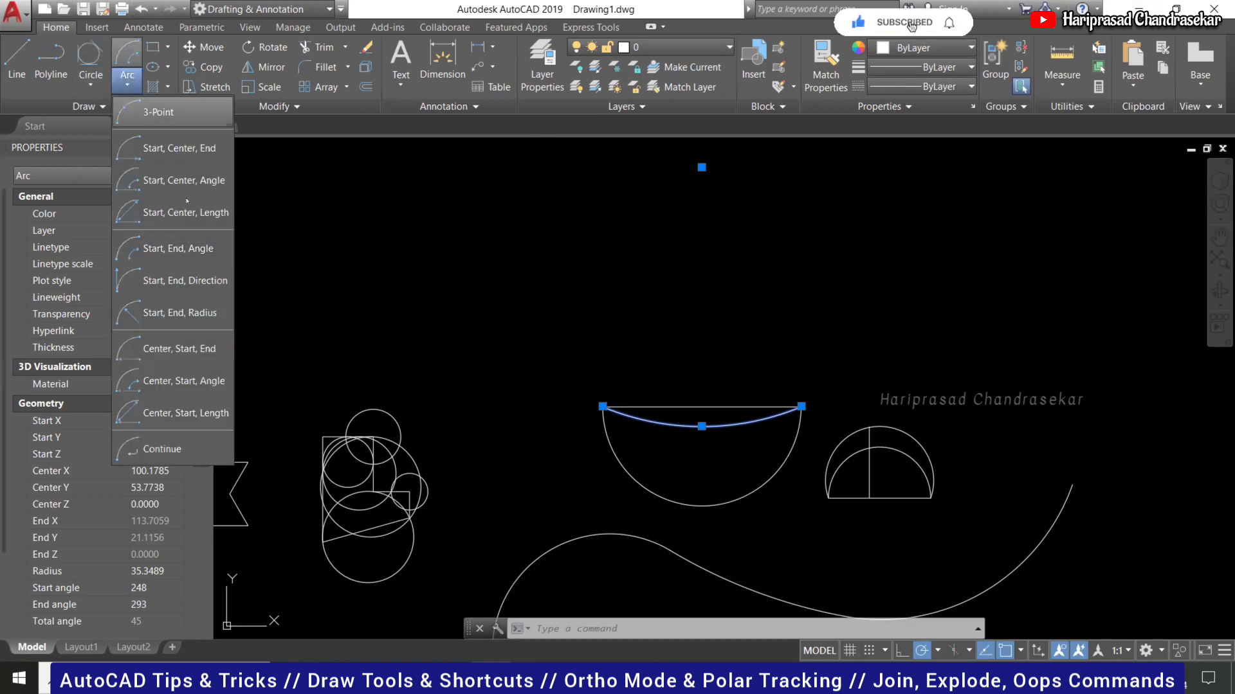
click(185, 280)
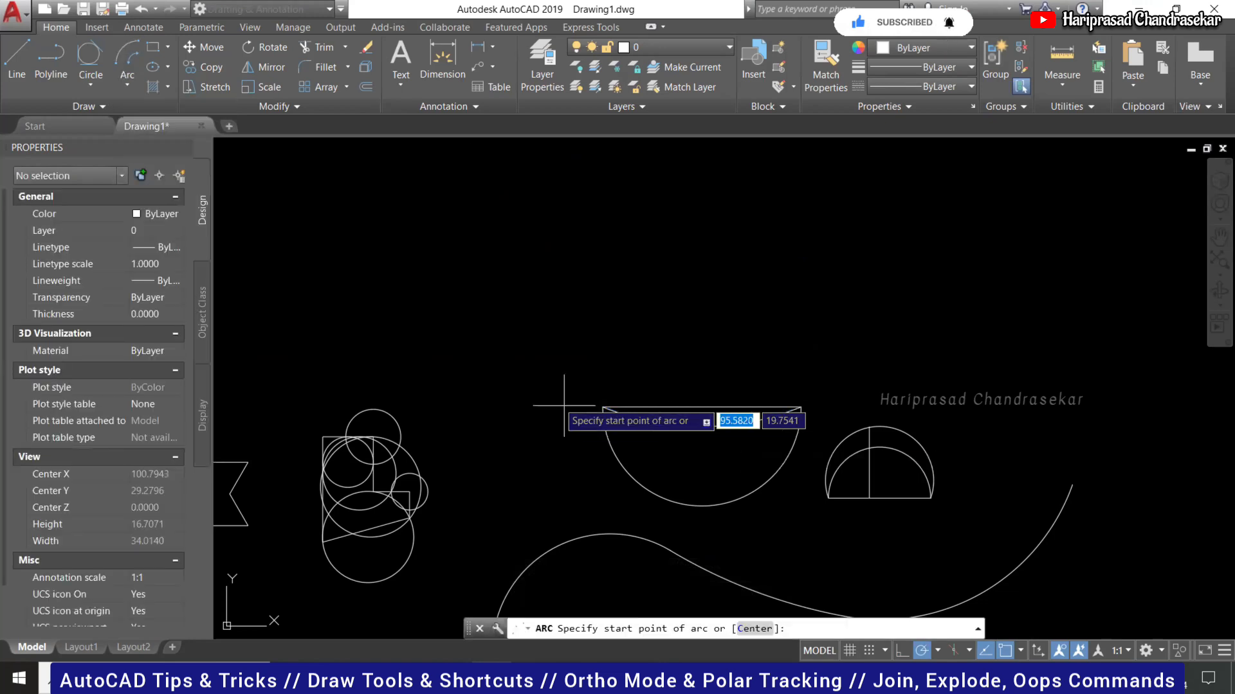
click(603, 406)
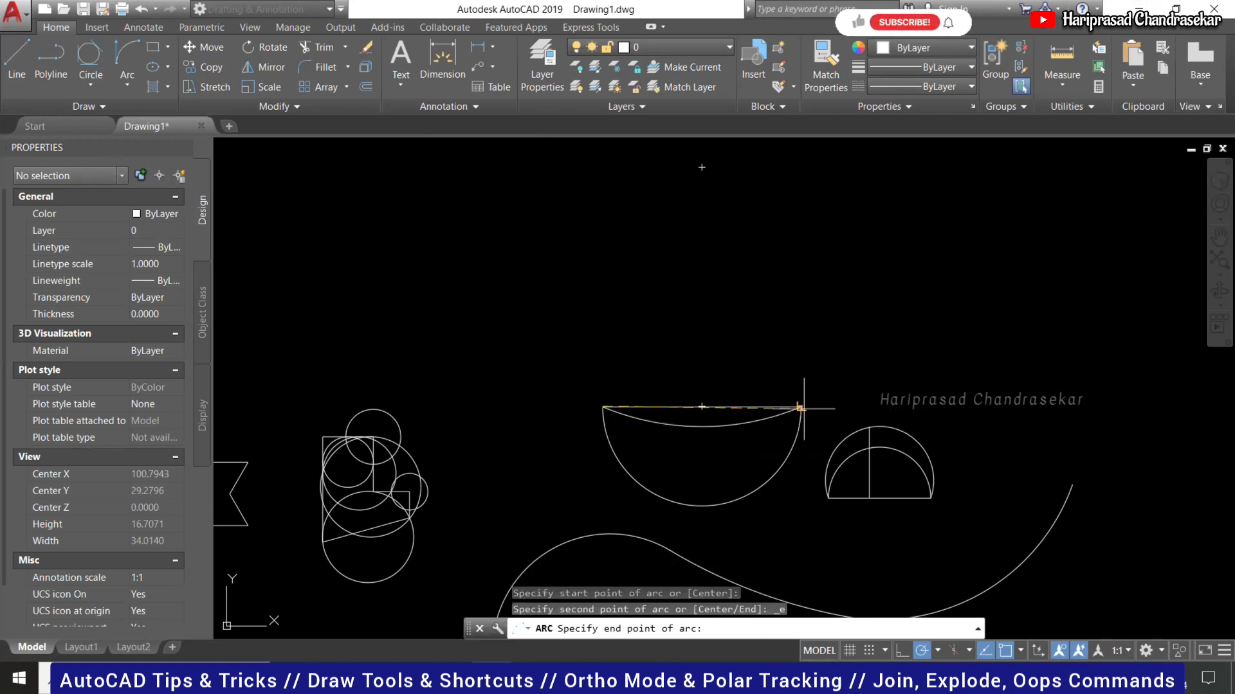
click(800, 407)
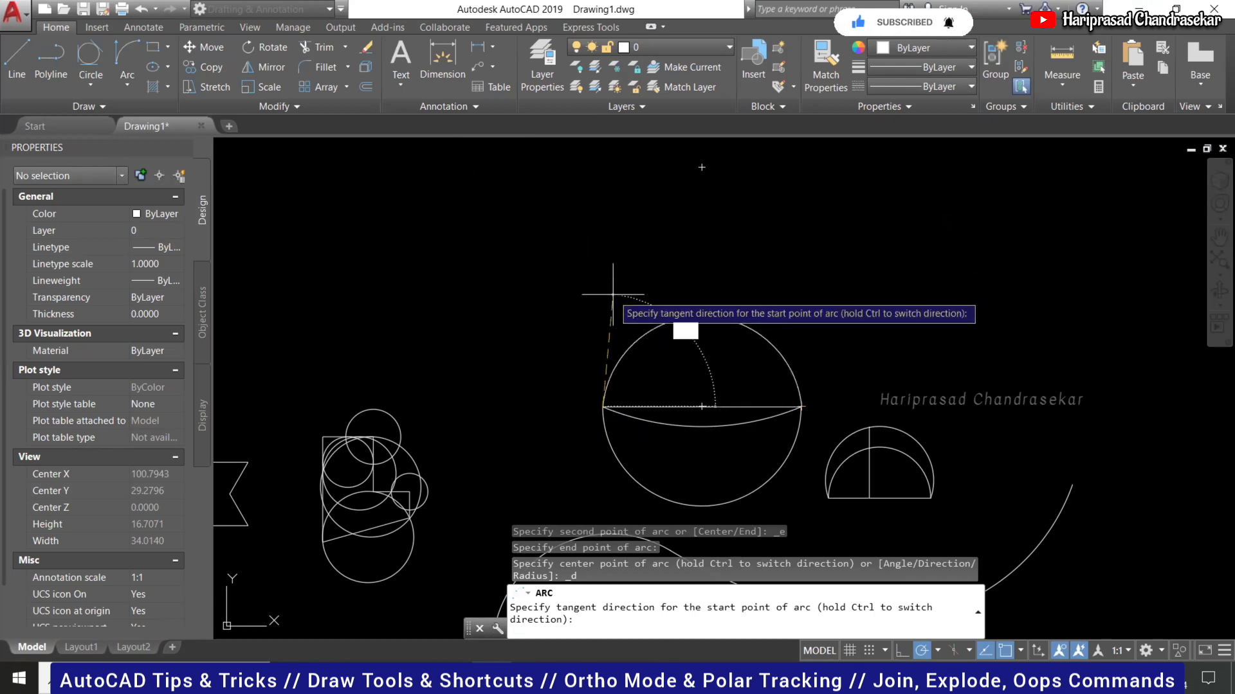
key(Return)
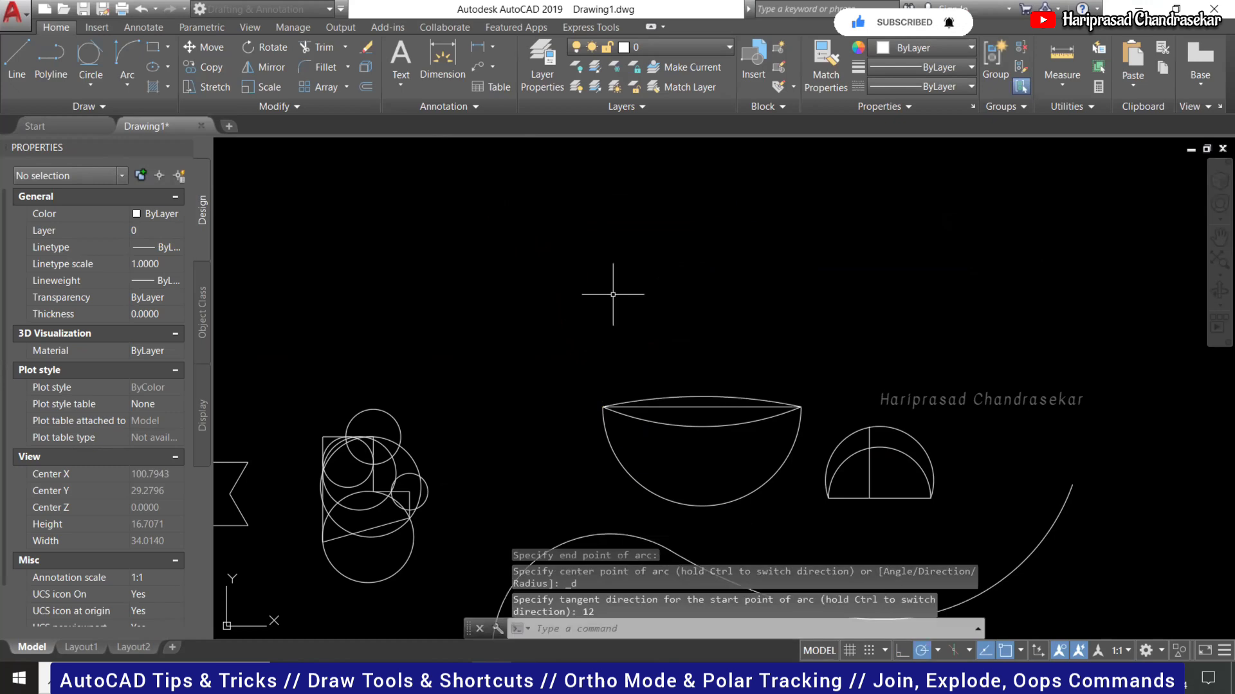
click(694, 394)
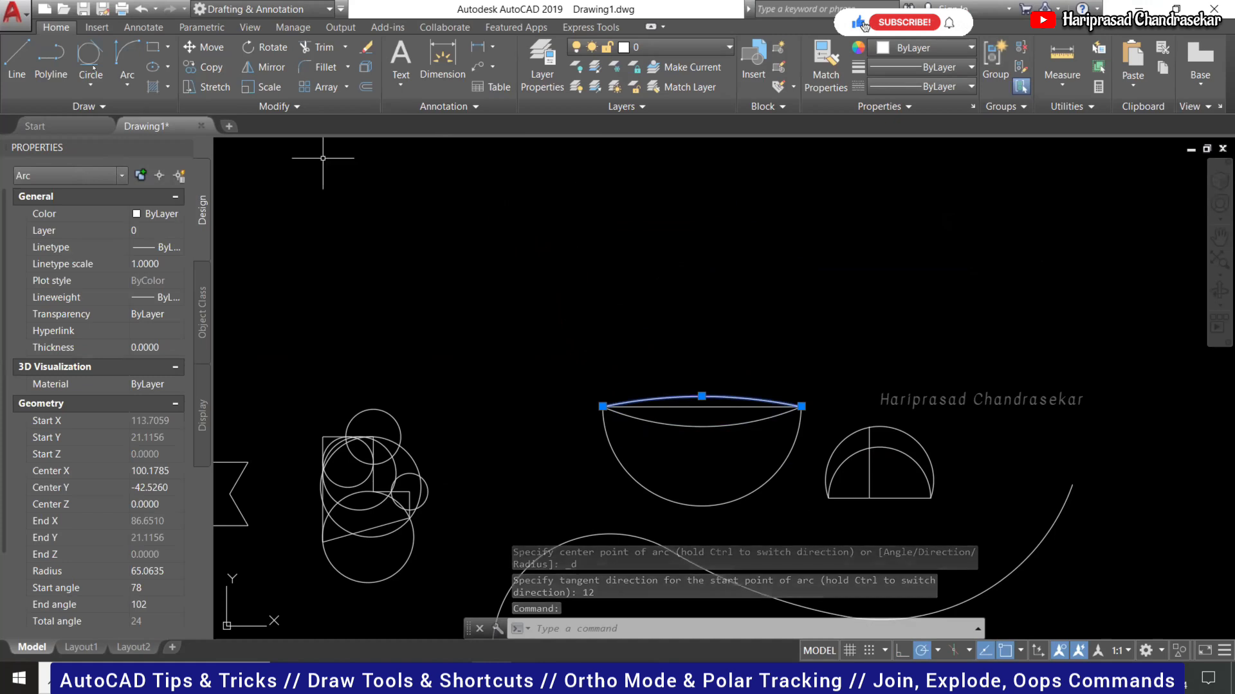
Draw a Start, End, Radius arc from the horizontal line's left to right endpoint with a radius of 30.
click(126, 77)
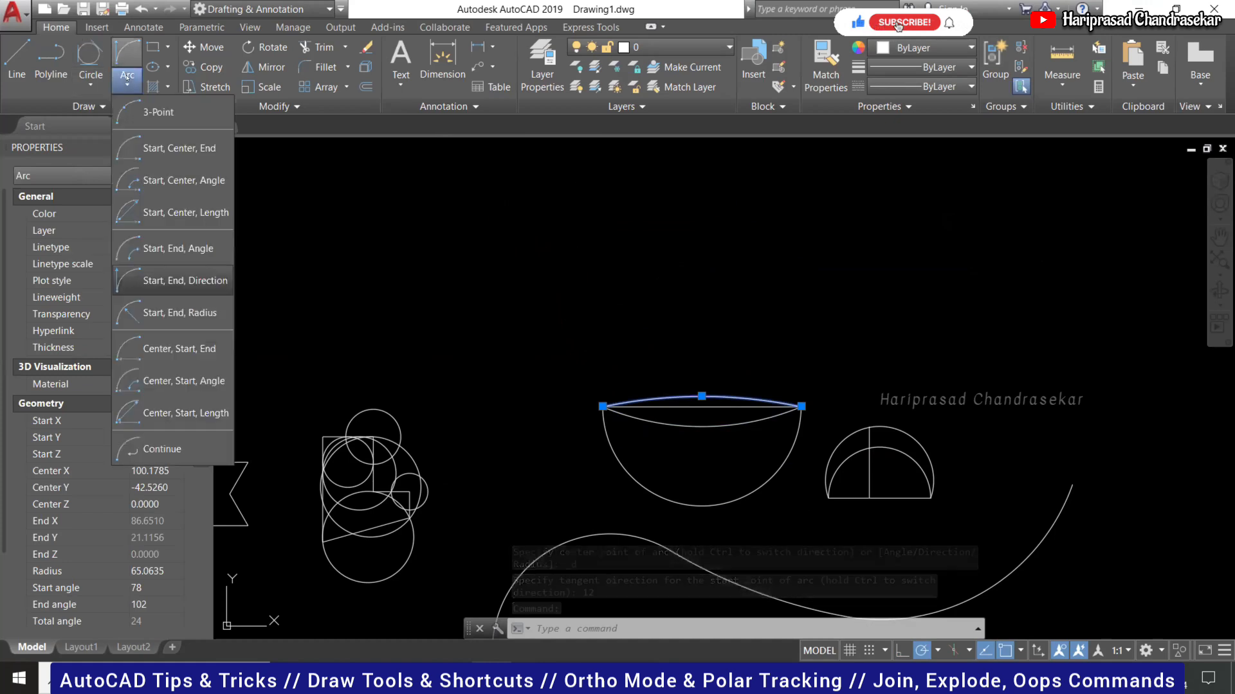
click(188, 313)
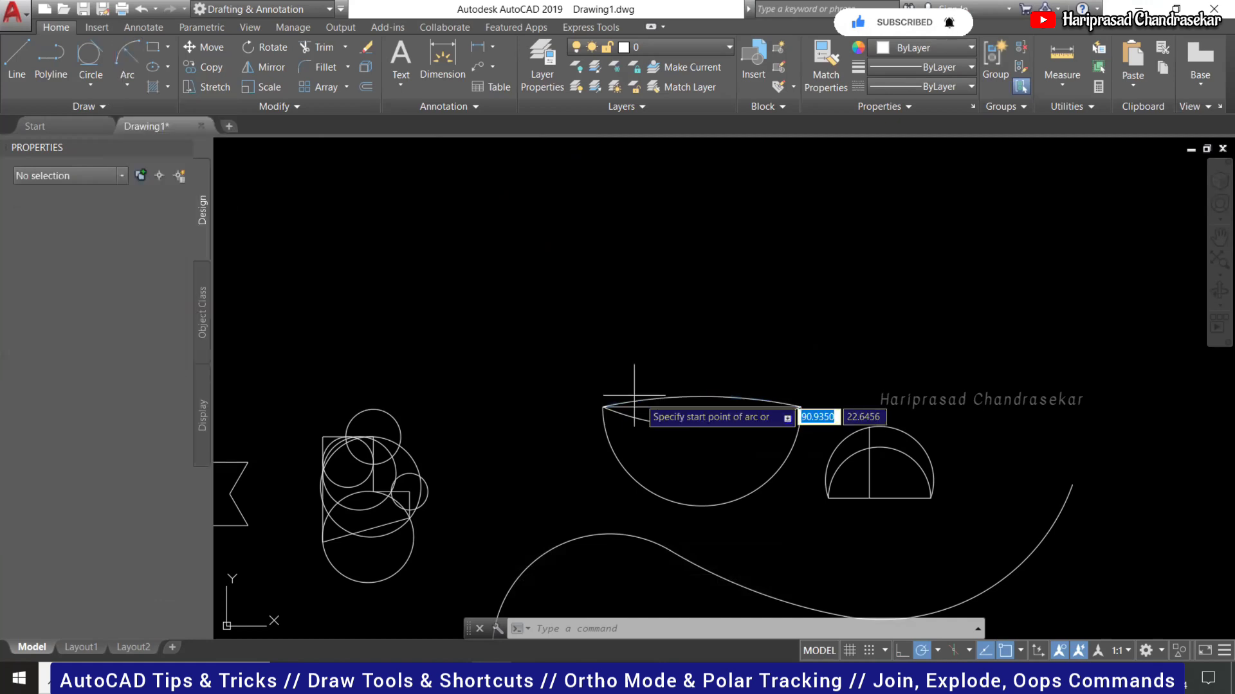
click(603, 406)
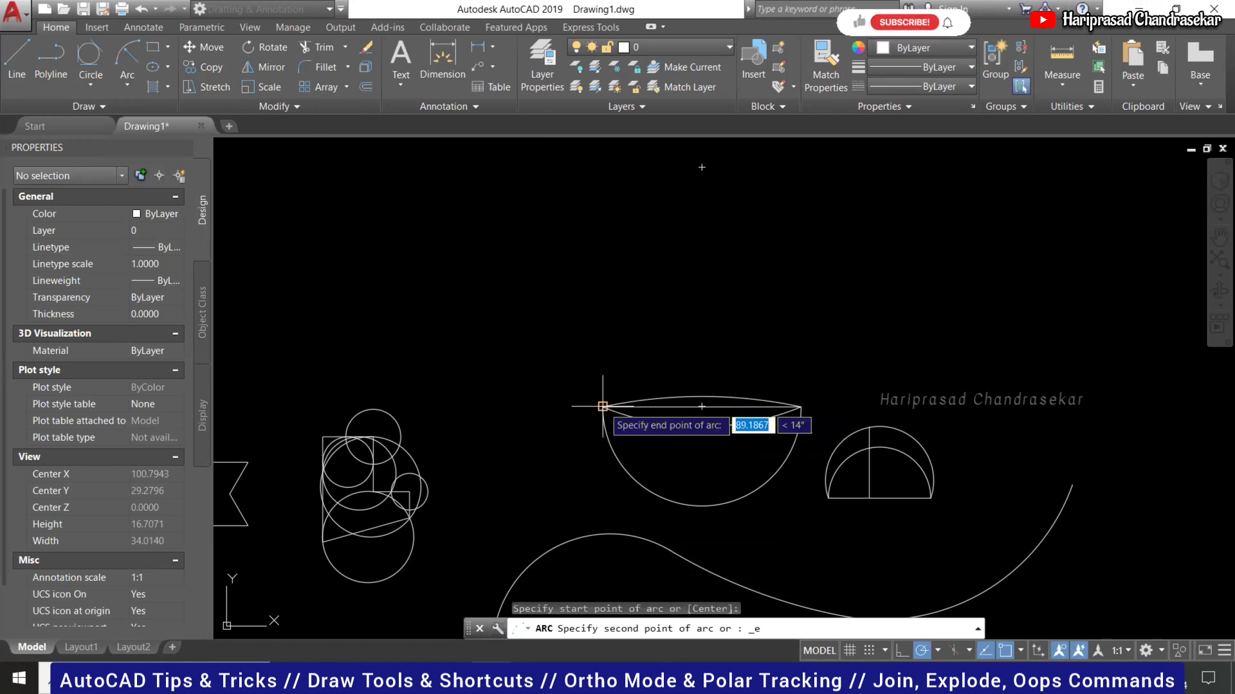
click(801, 407)
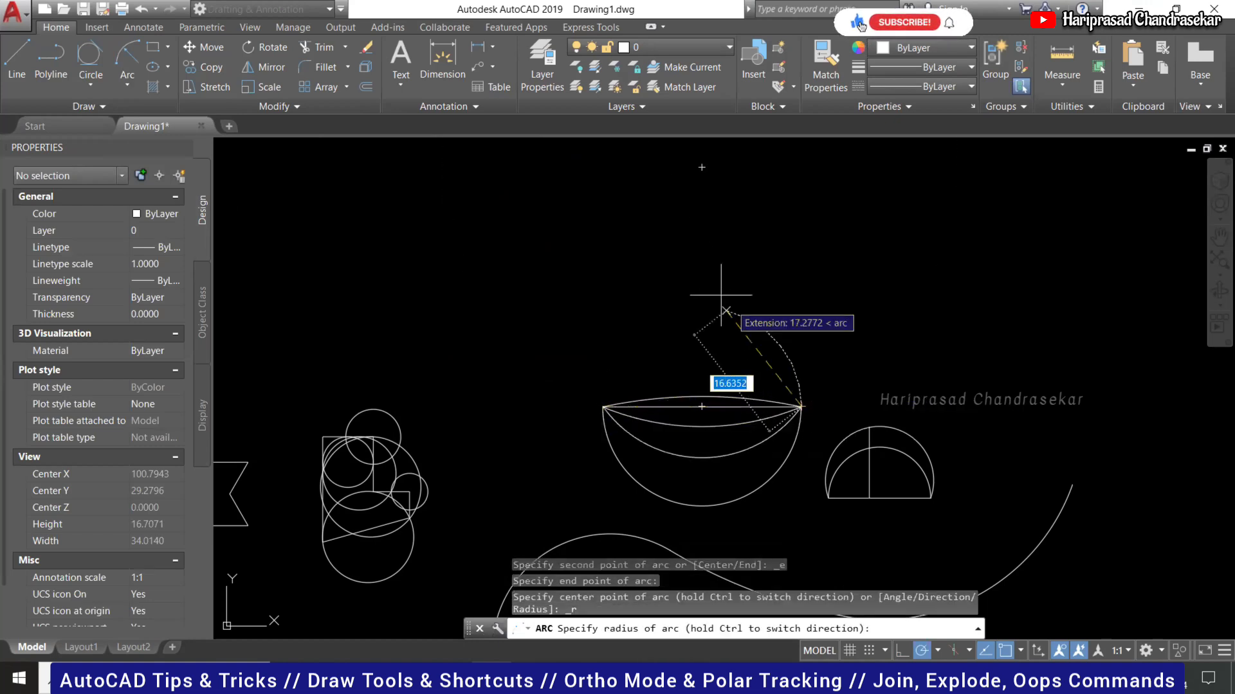
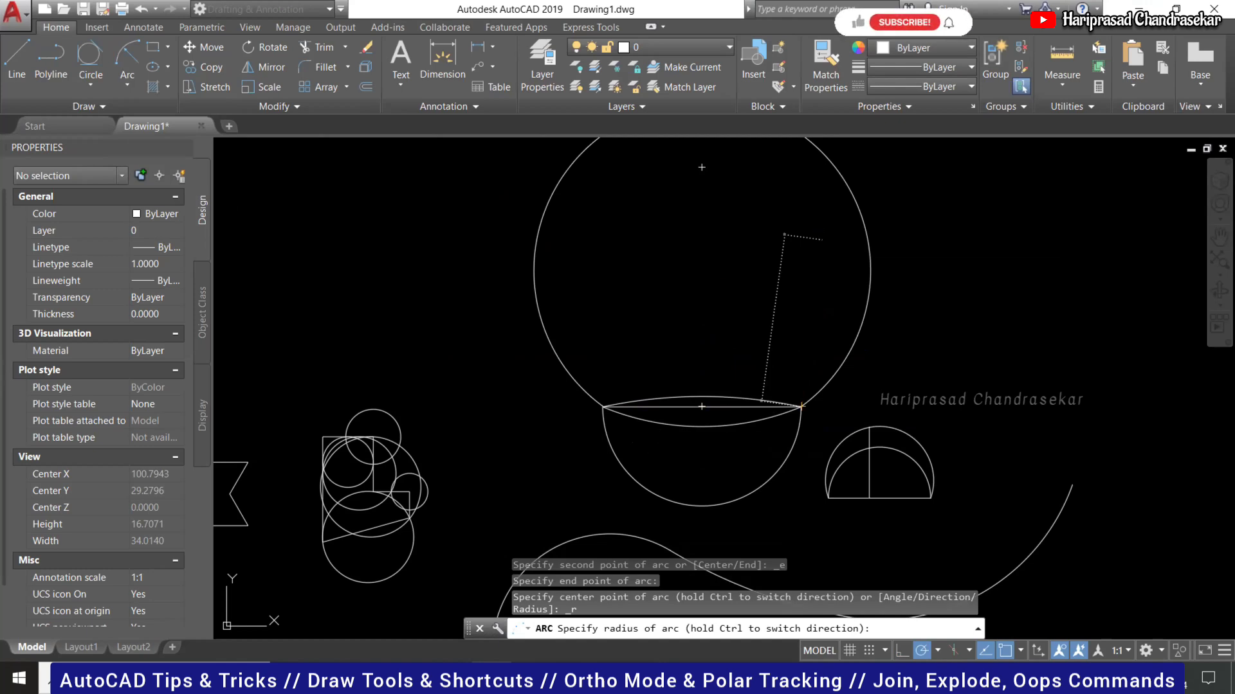
key(ctrl+3)
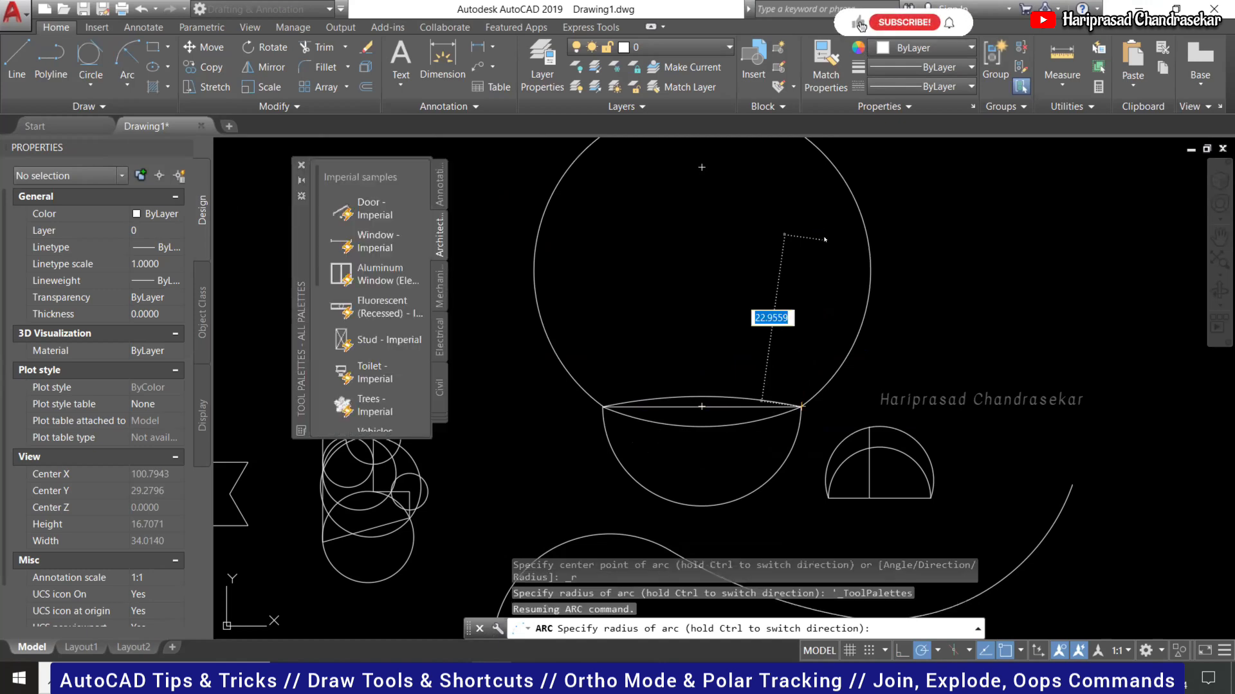
key(Return)
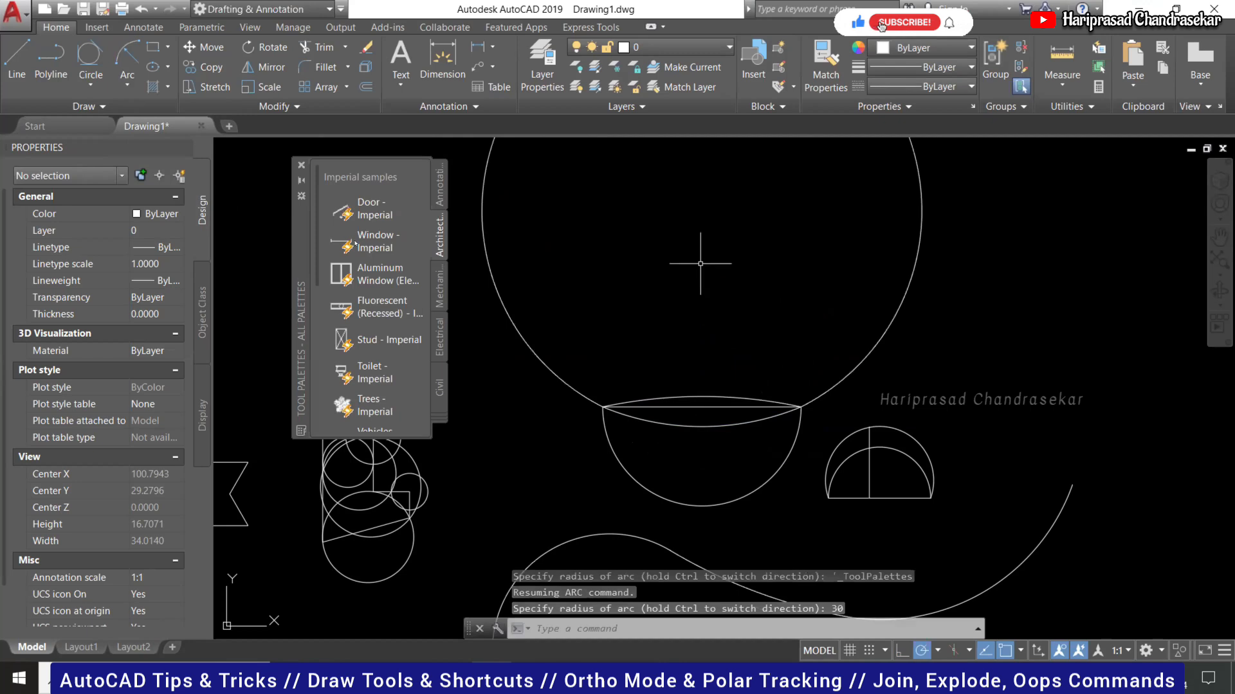
Close the tool palettes and inspect the large arc's radius in its properties.
click(356, 244)
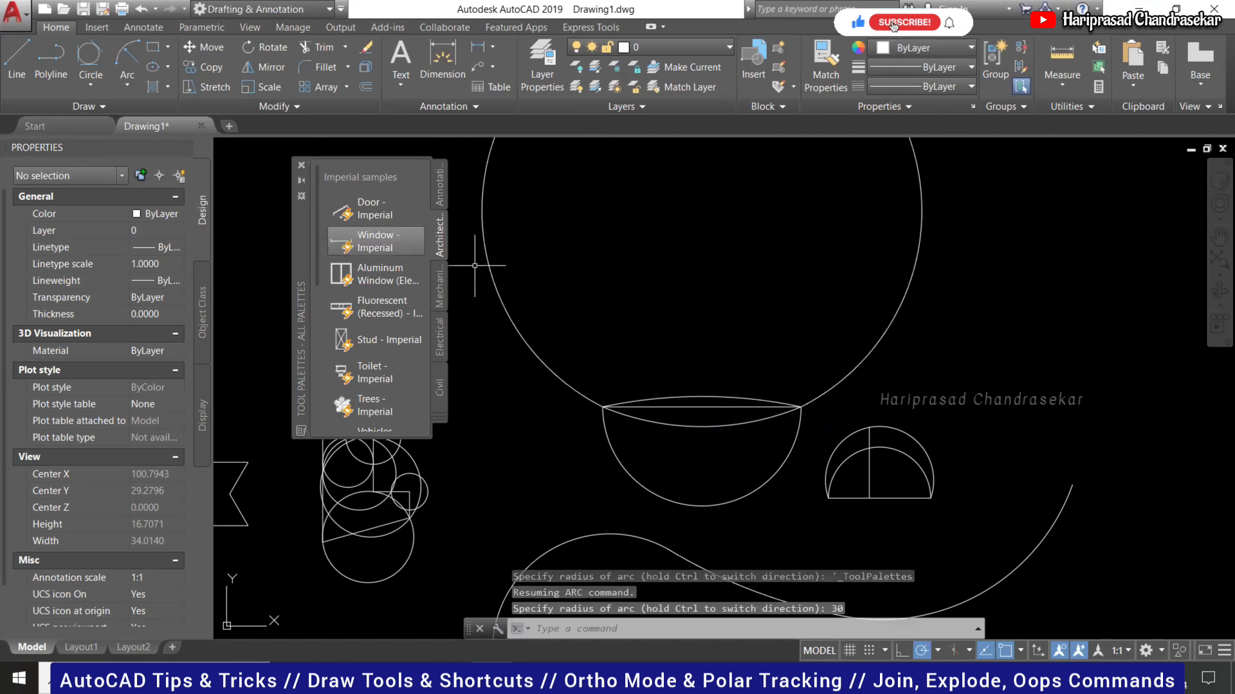
click(301, 165)
scroll(663, 355, down, 2)
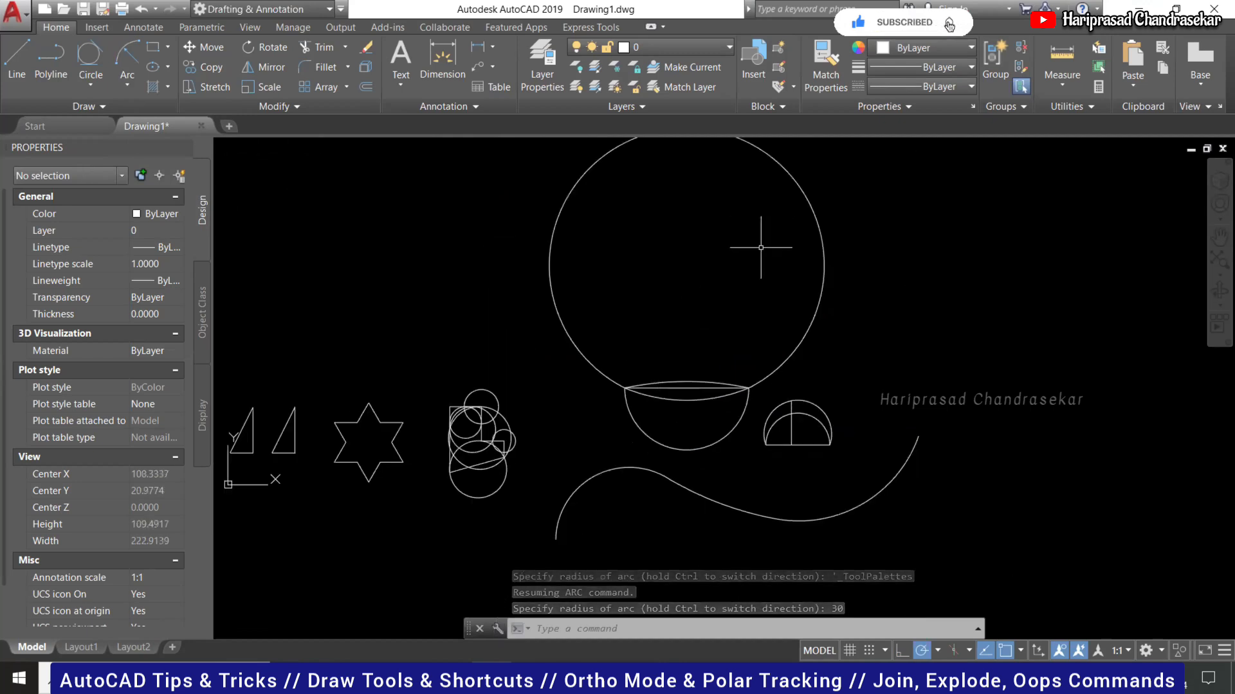
click(803, 193)
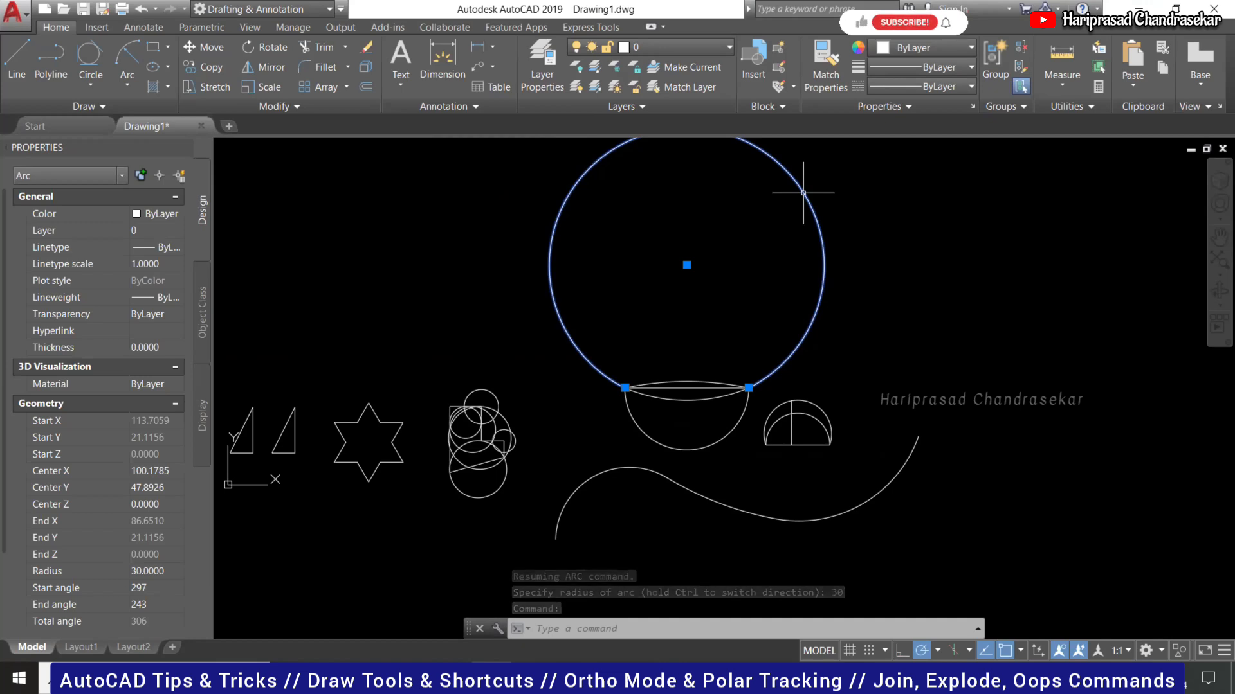
key(Escape)
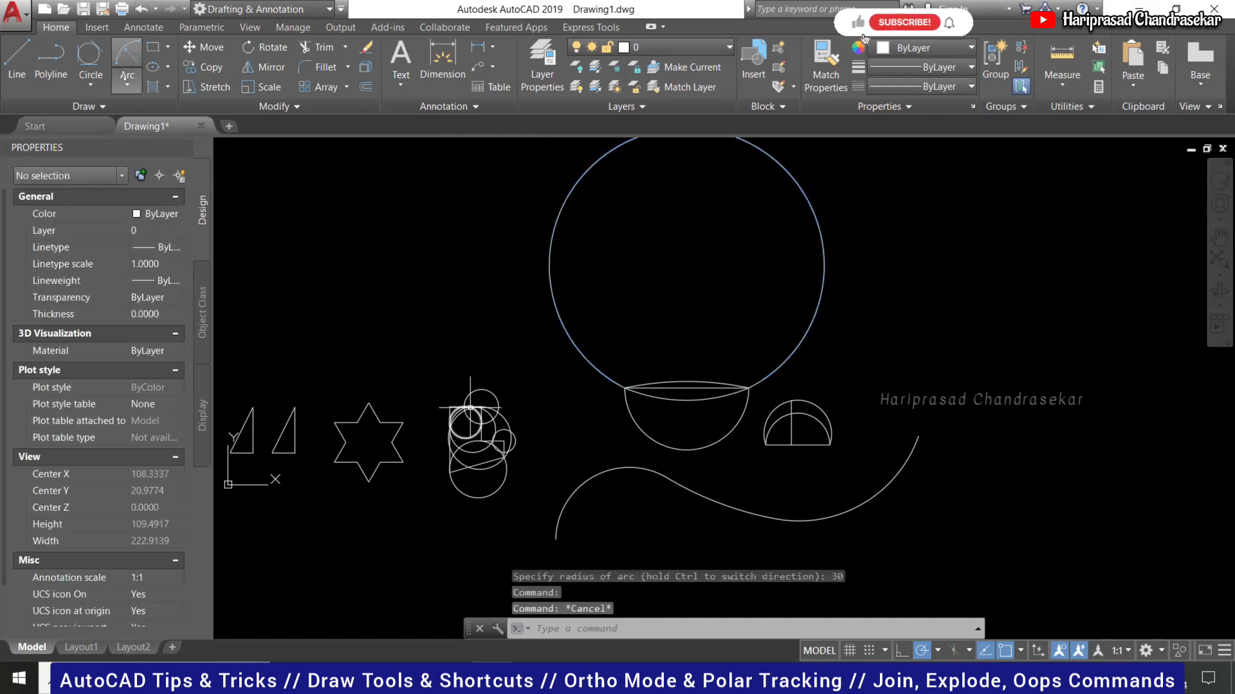
Draw a Center, Start, End arc centred on the horizontal line's midpoint, from its right endpoint to its left endpoint.
click(126, 83)
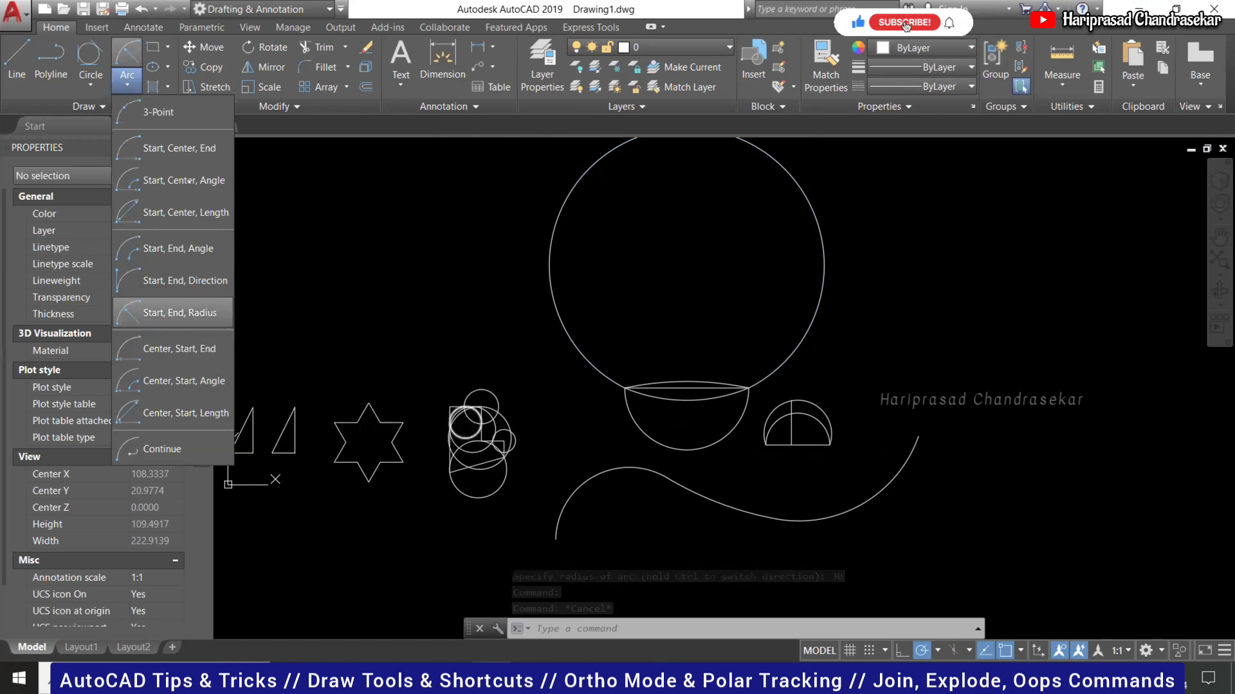
click(197, 348)
scroll(662, 352, up, 2)
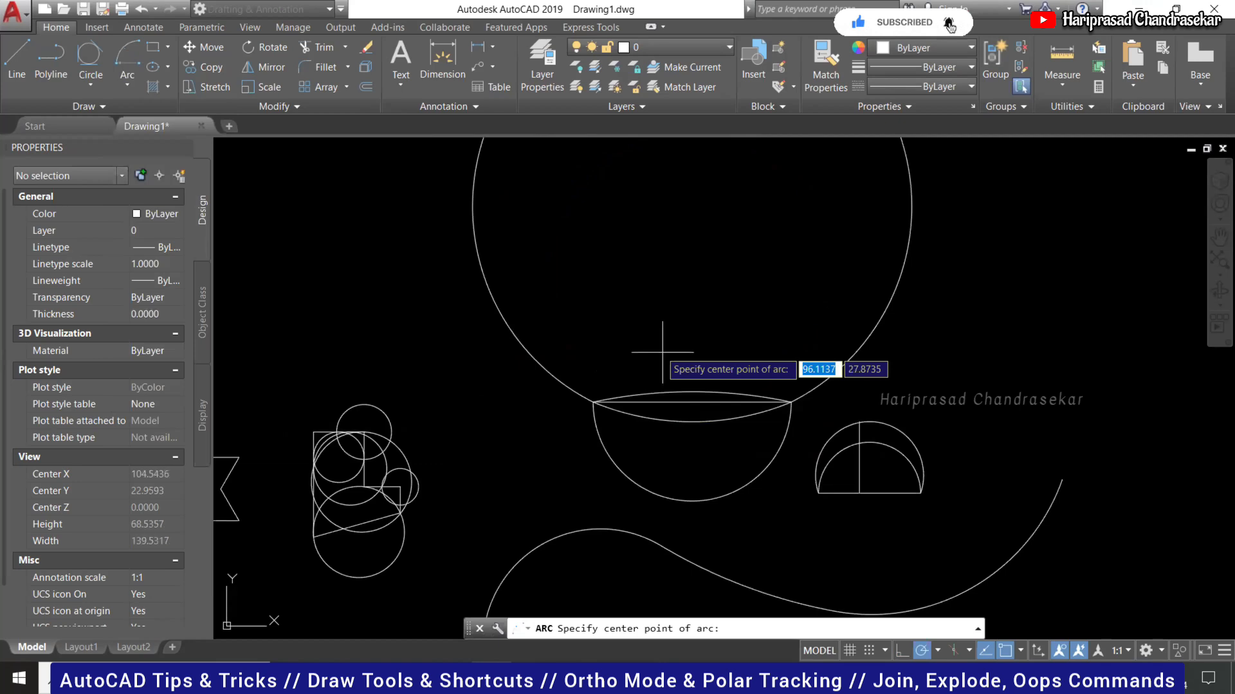
click(692, 402)
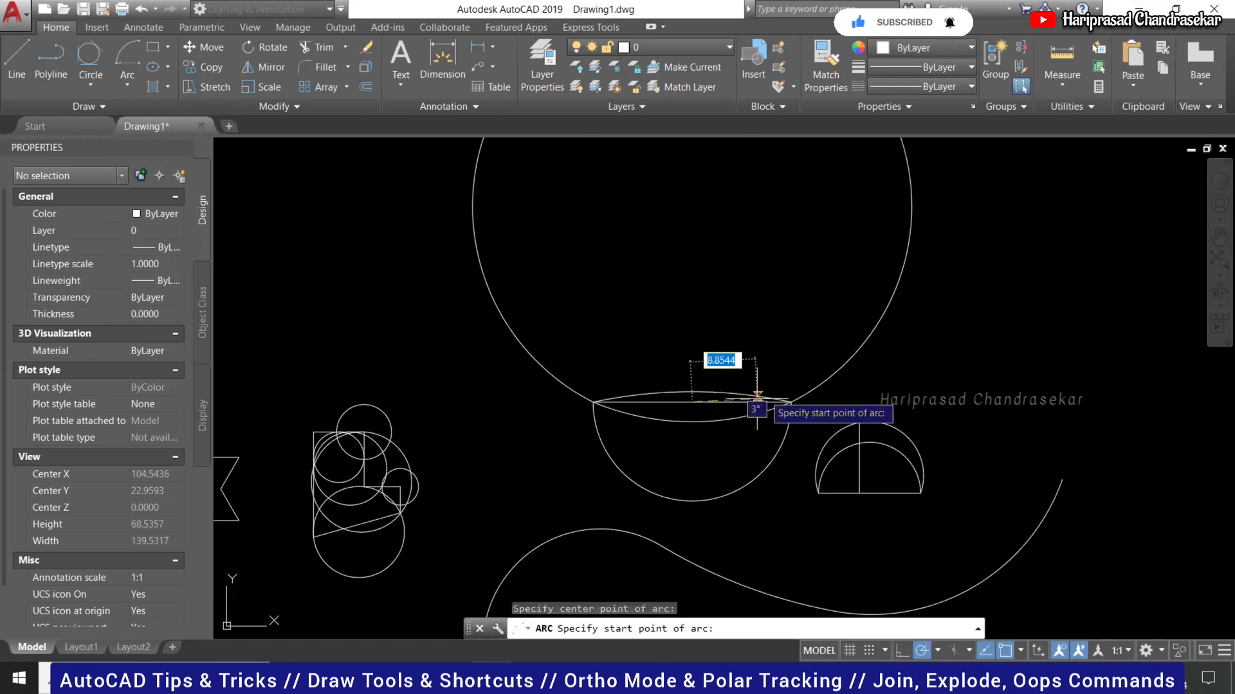
click(791, 401)
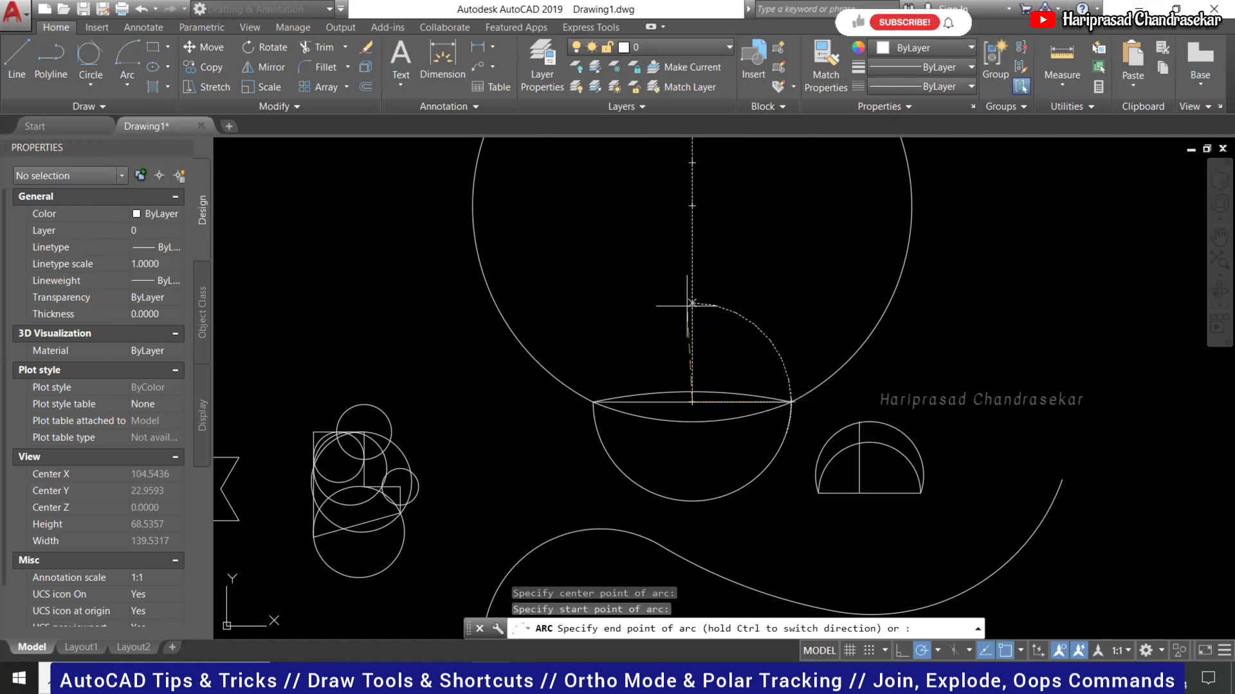
click(596, 401)
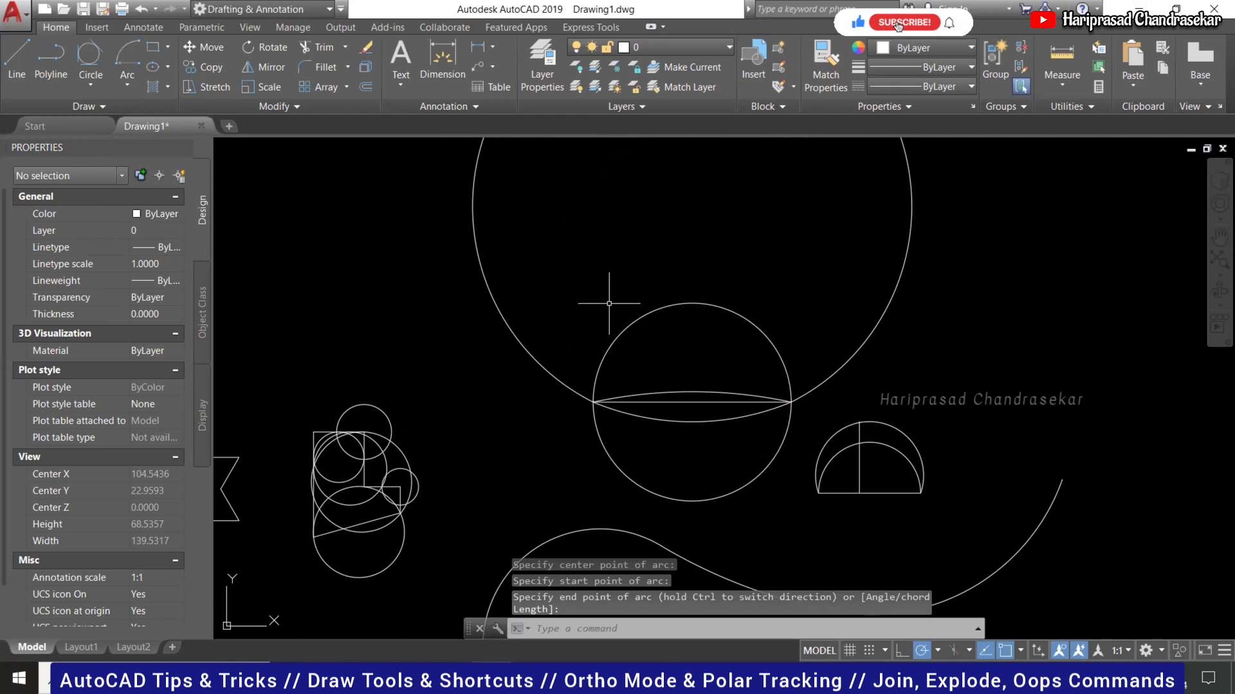
Draw a Center, Start, Angle arc centred on the horizontal line's midpoint from its right endpoint with a 120° included angle, and check its properties.
key(Return)
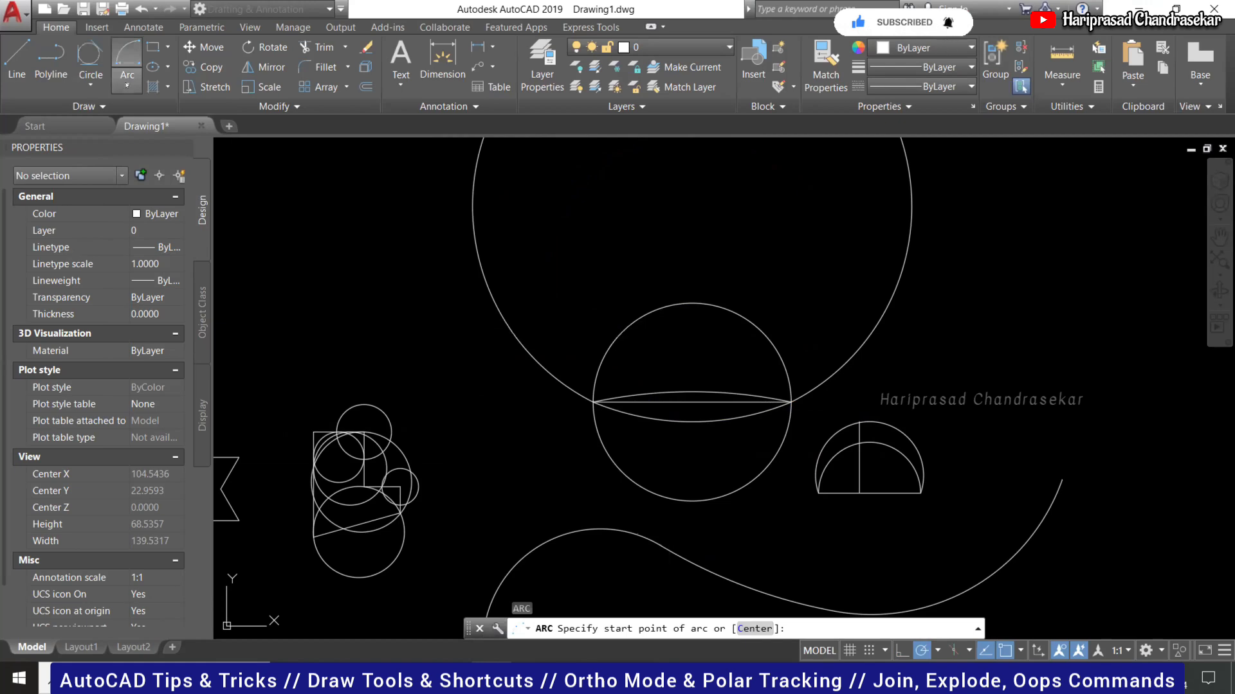
click(127, 84)
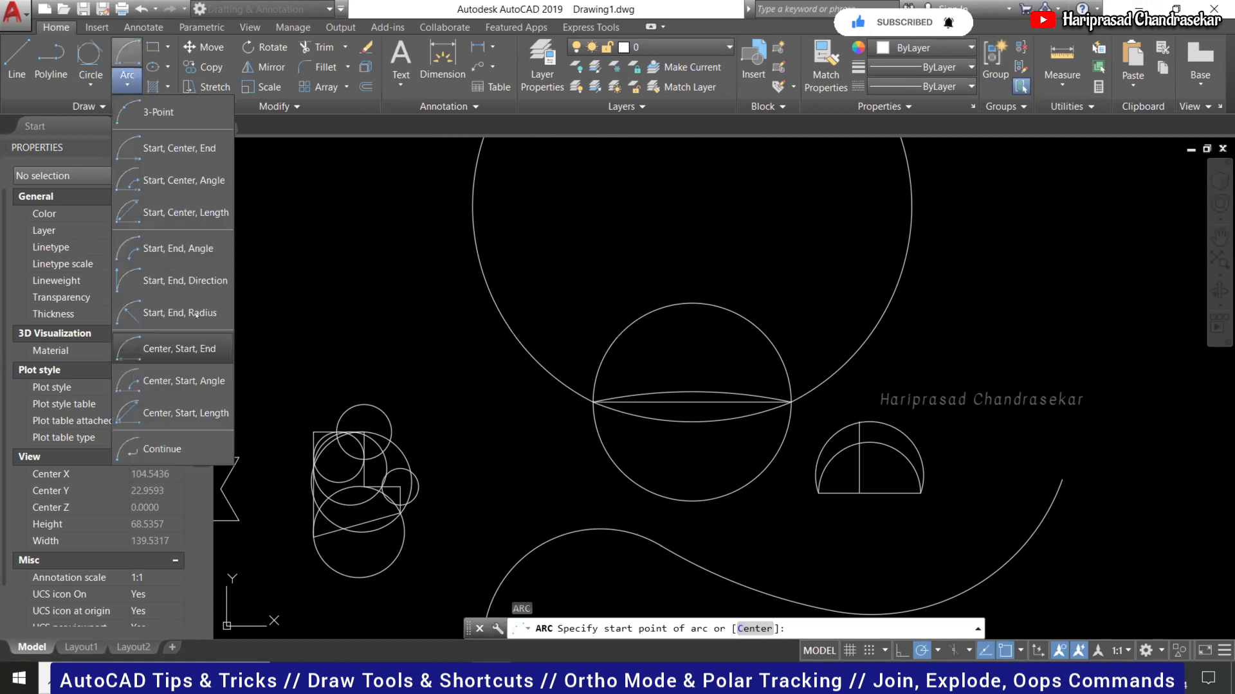
click(190, 382)
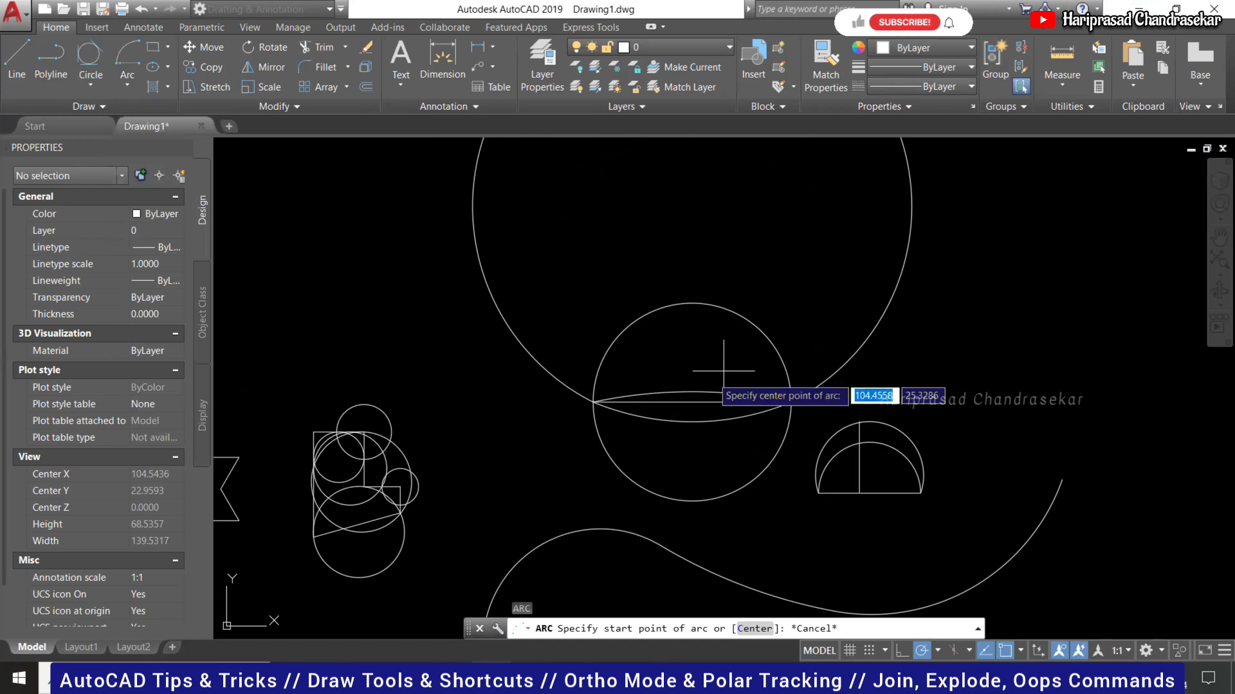
click(692, 403)
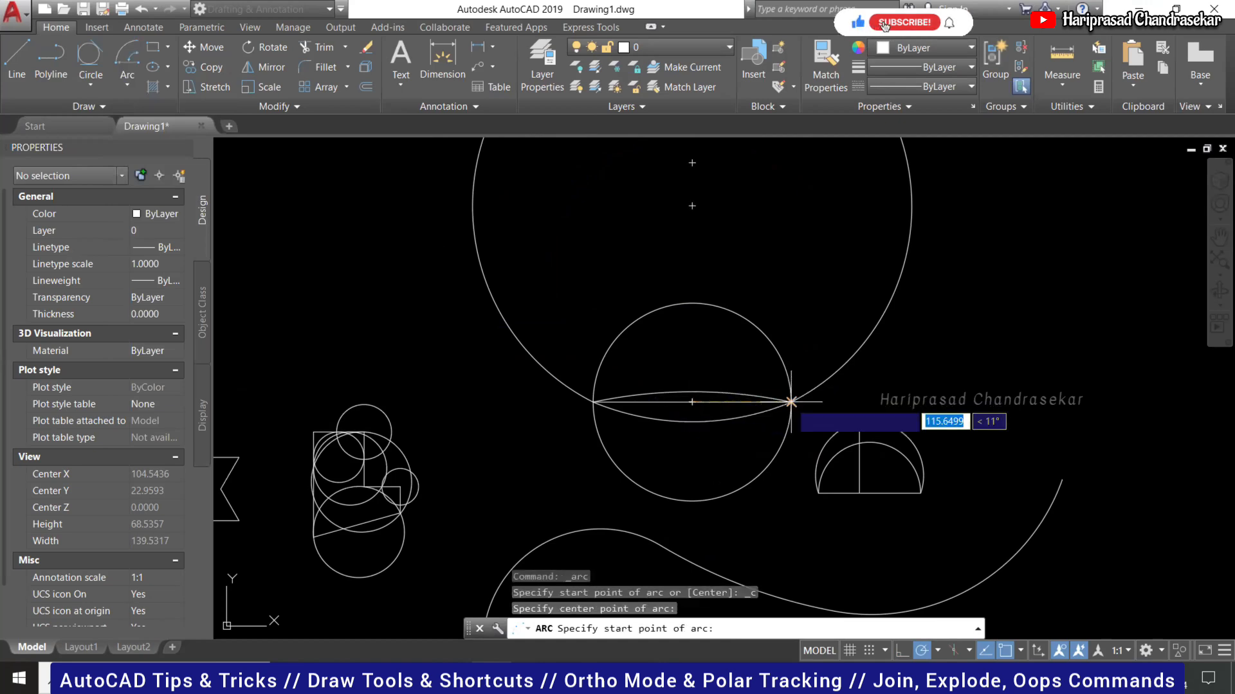
click(790, 402)
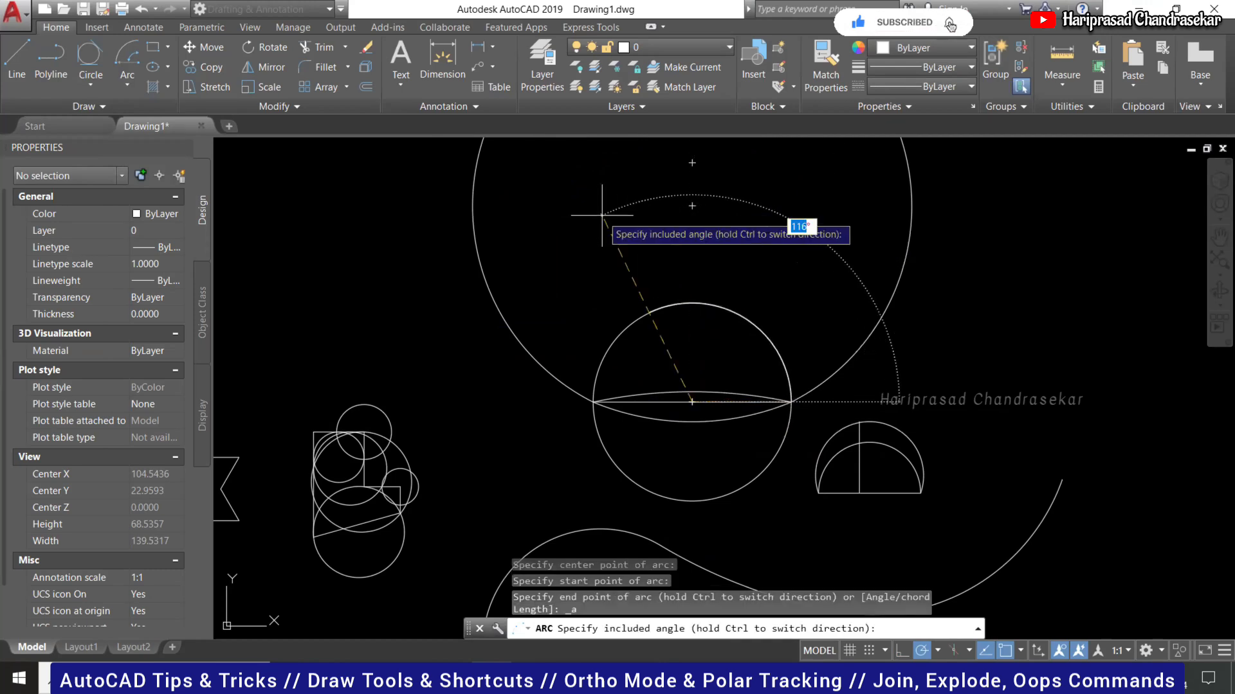
key(Return)
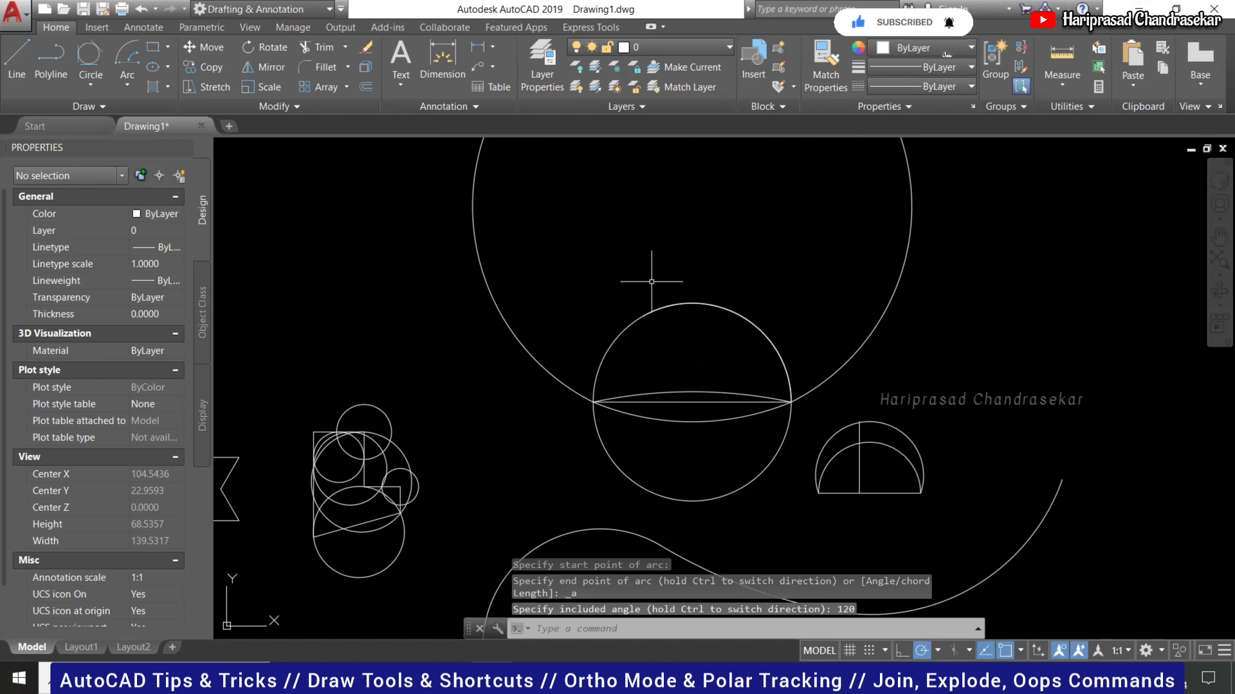
click(674, 305)
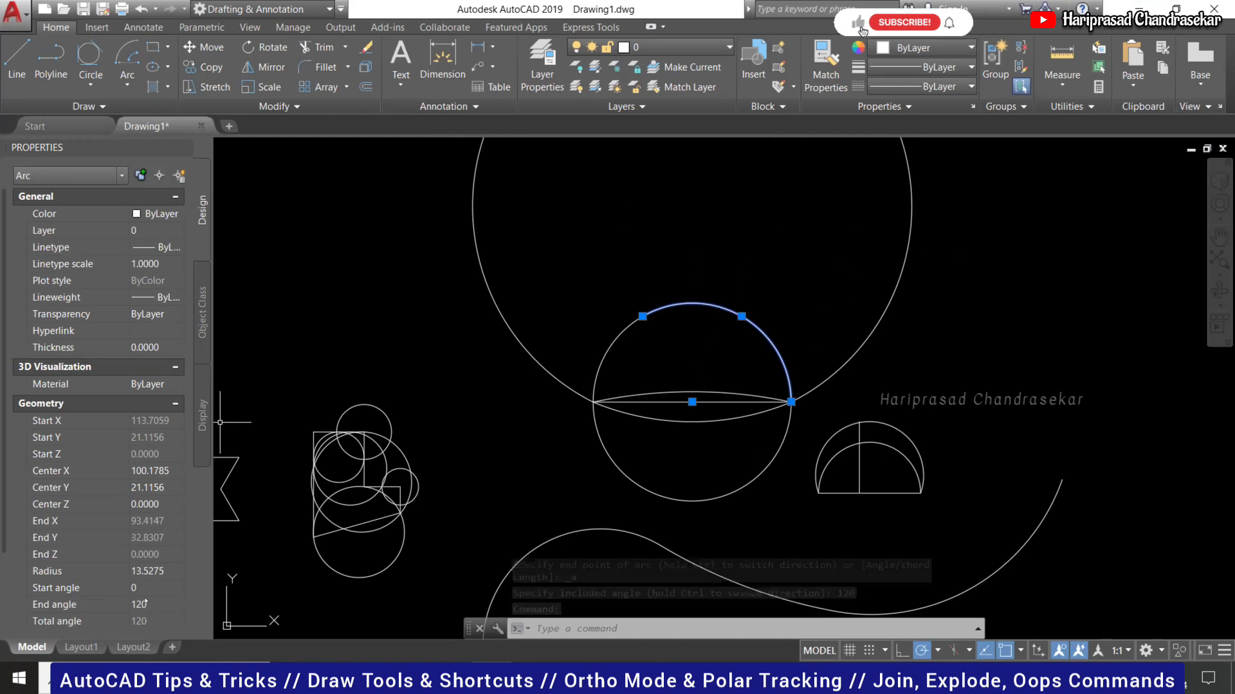
key(Escape)
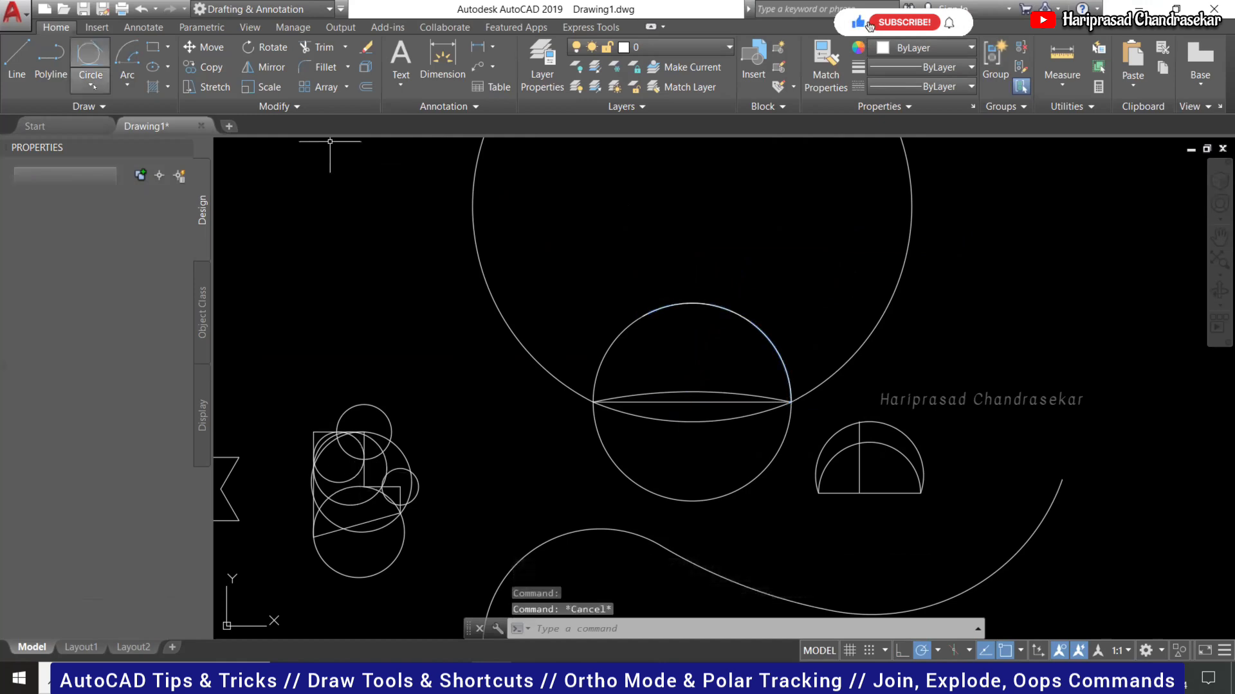
Draw a Center, Start, Length arc centred on the horizontal line's midpoint from its right endpoint with a chord length of 18, and select it.
click(126, 84)
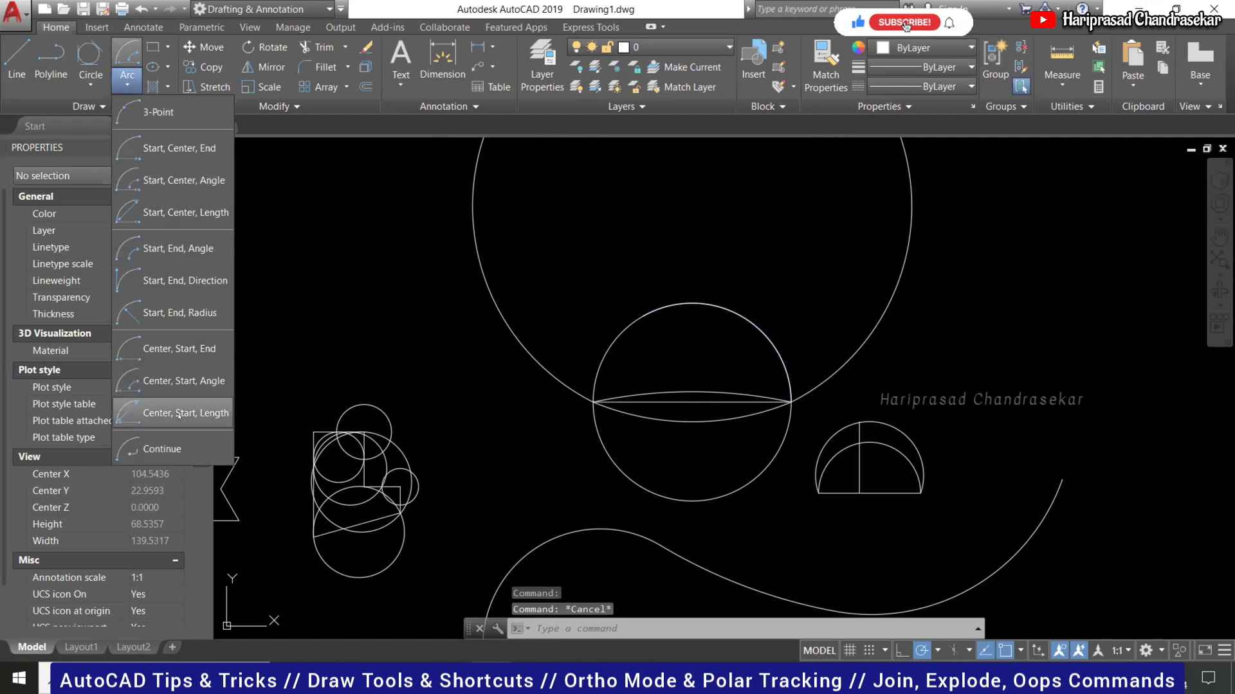
click(198, 415)
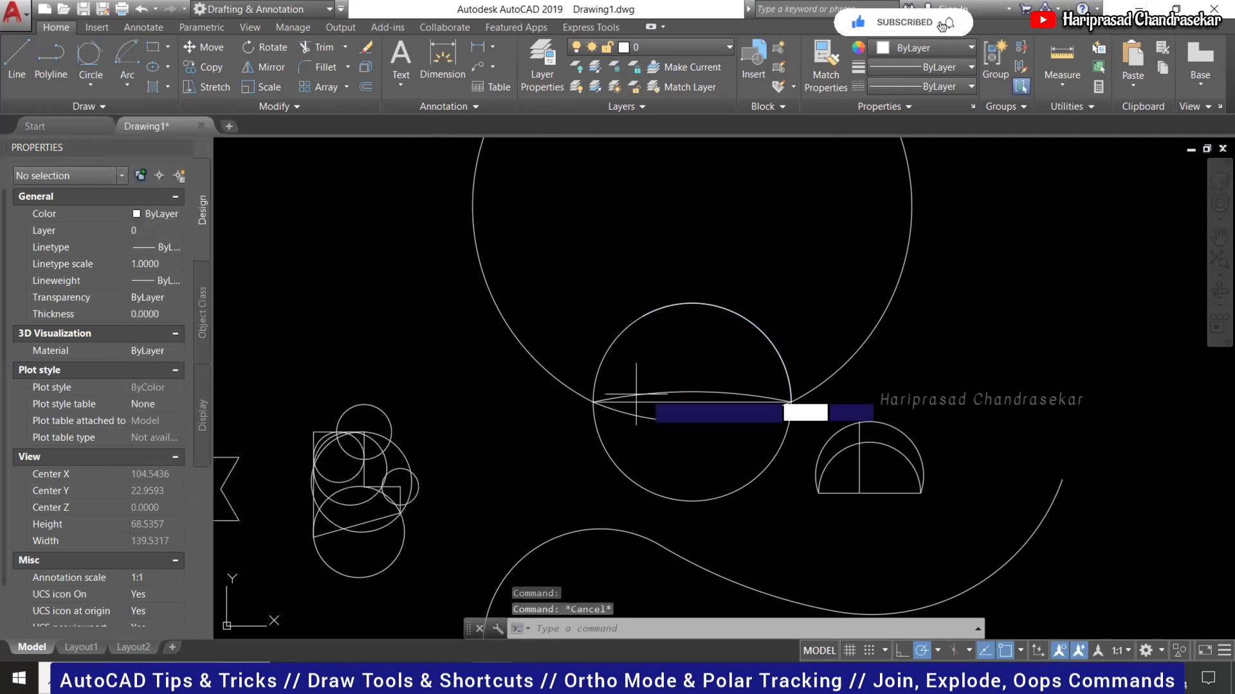
click(692, 402)
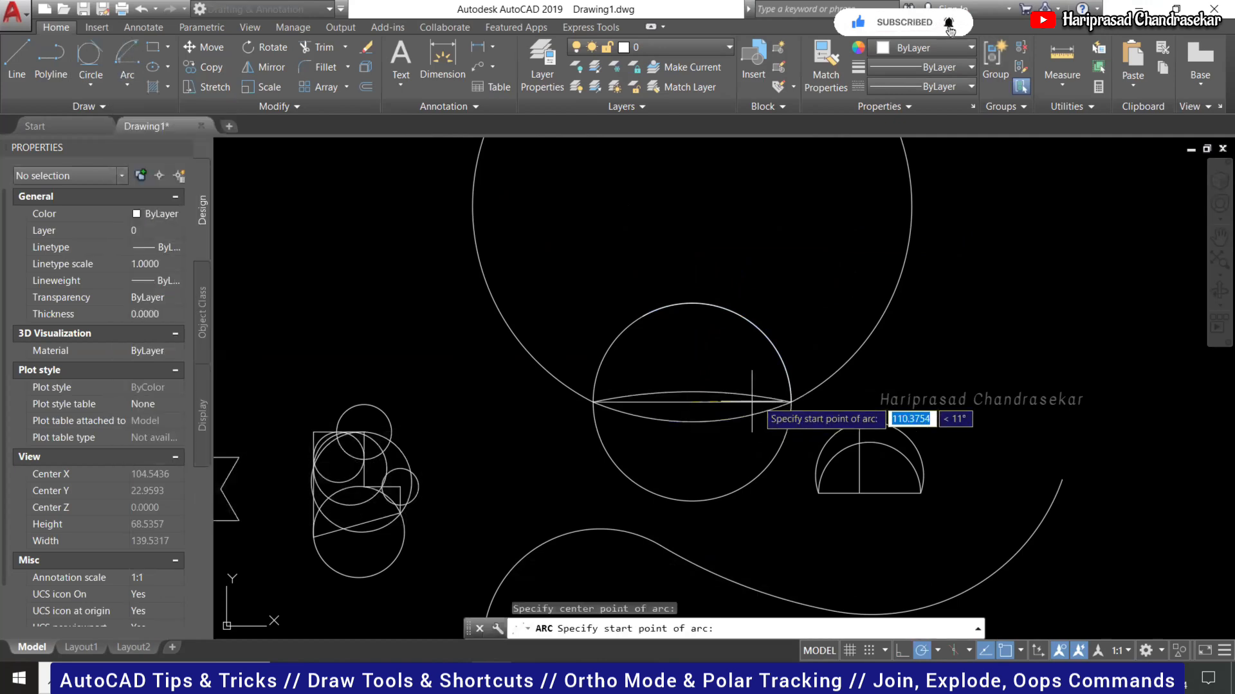
click(790, 403)
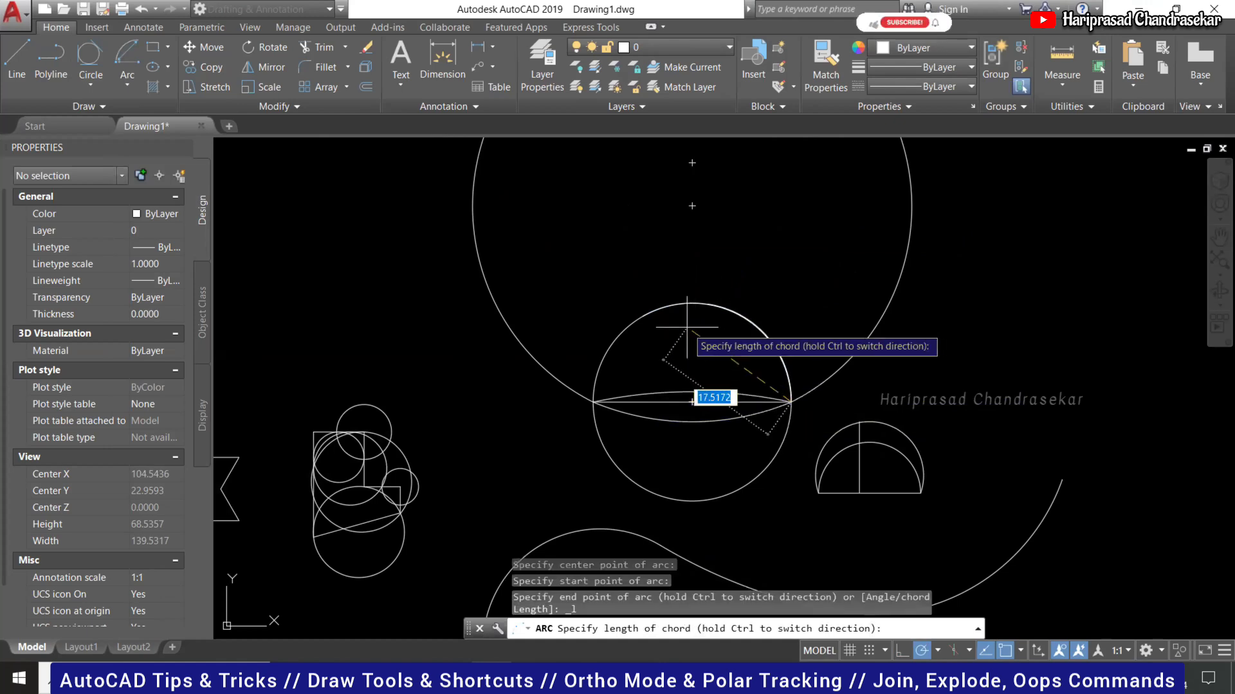
text(18)
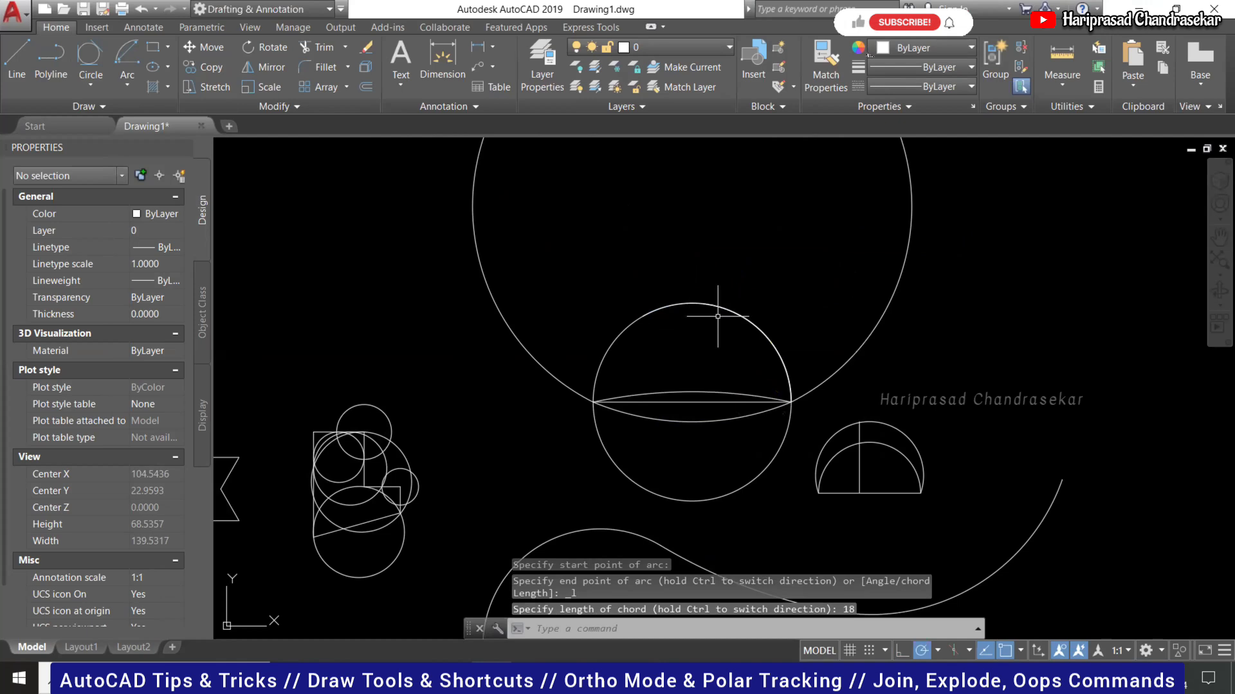
click(743, 316)
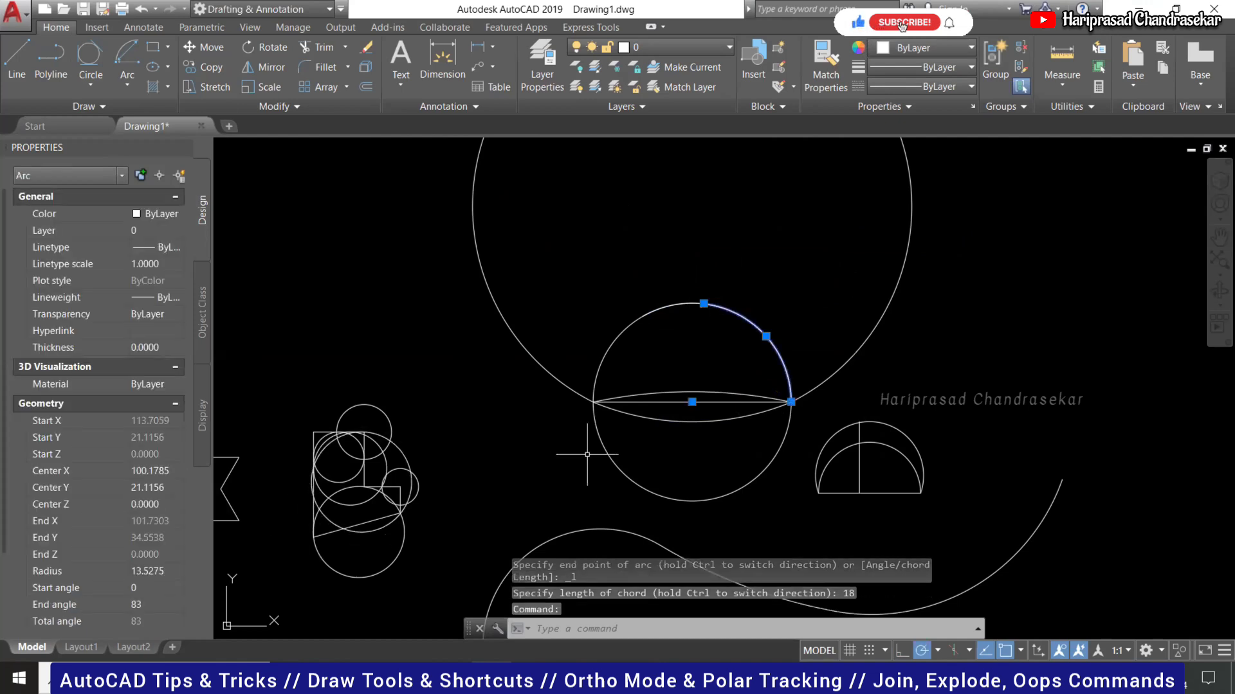
Draw a chord line from the new arc's upper end to the horizontal line's right endpoint.
text(l)
key(Return)
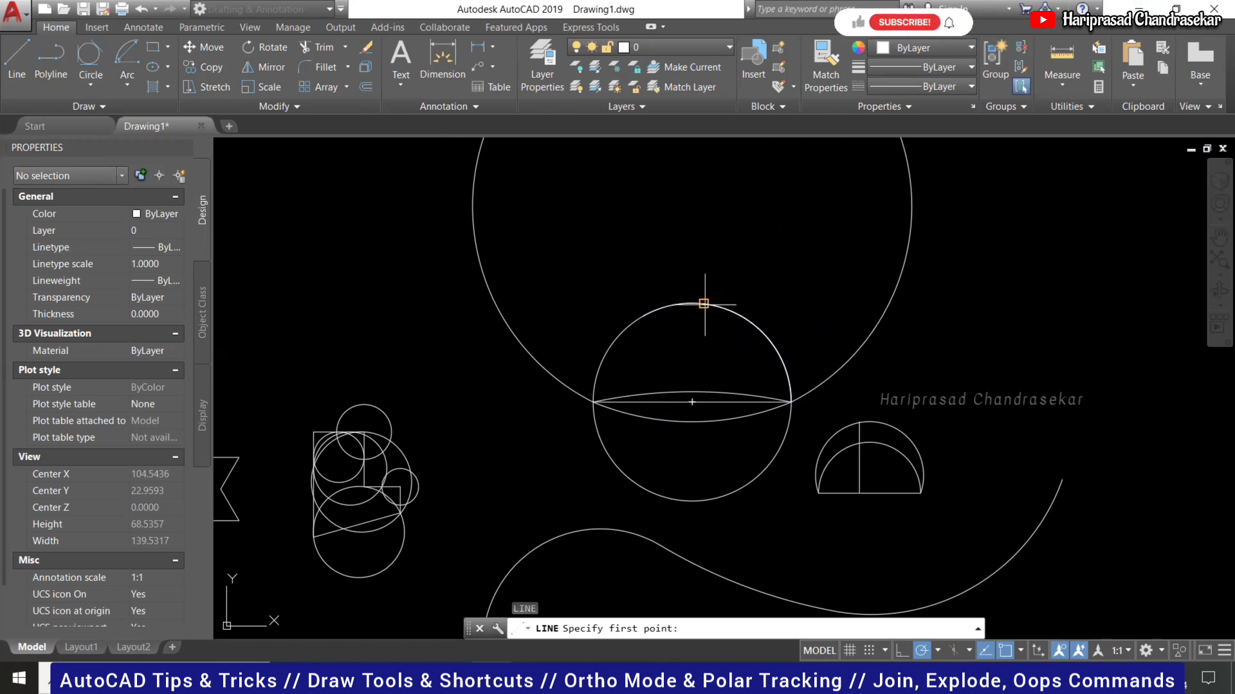
click(704, 303)
click(791, 402)
key(Escape)
Inspect the chord line's length in its properties, and clear the selection.
click(742, 351)
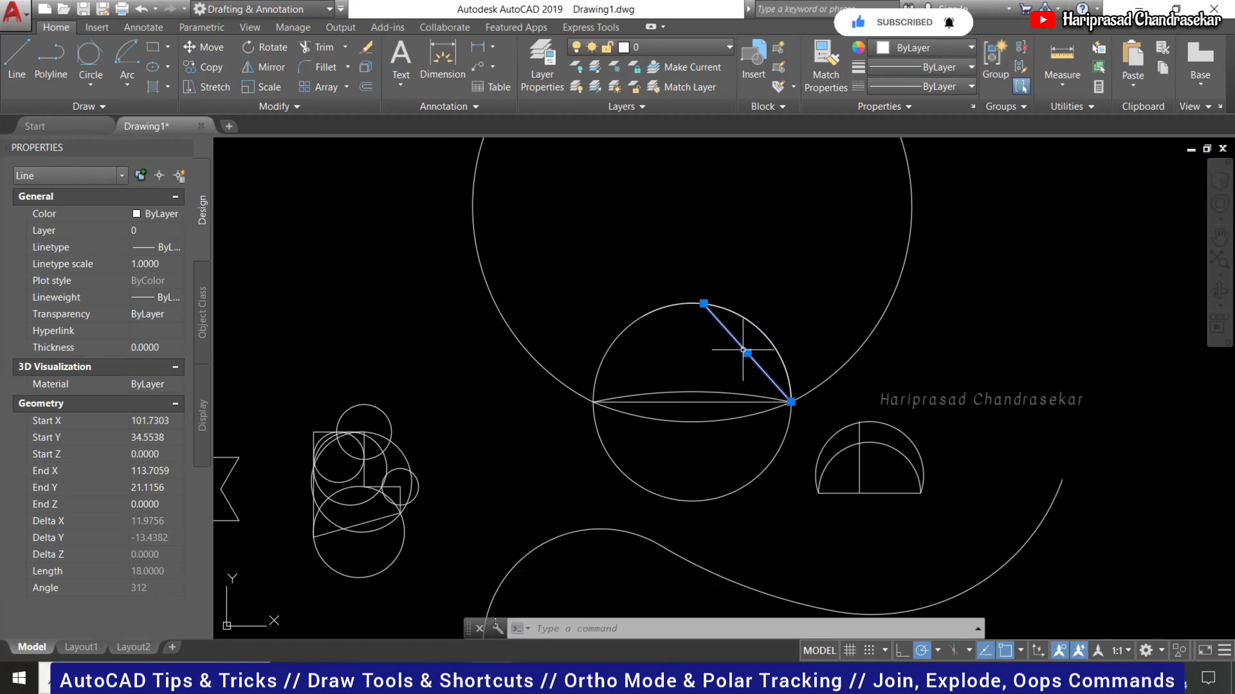
key(F2)
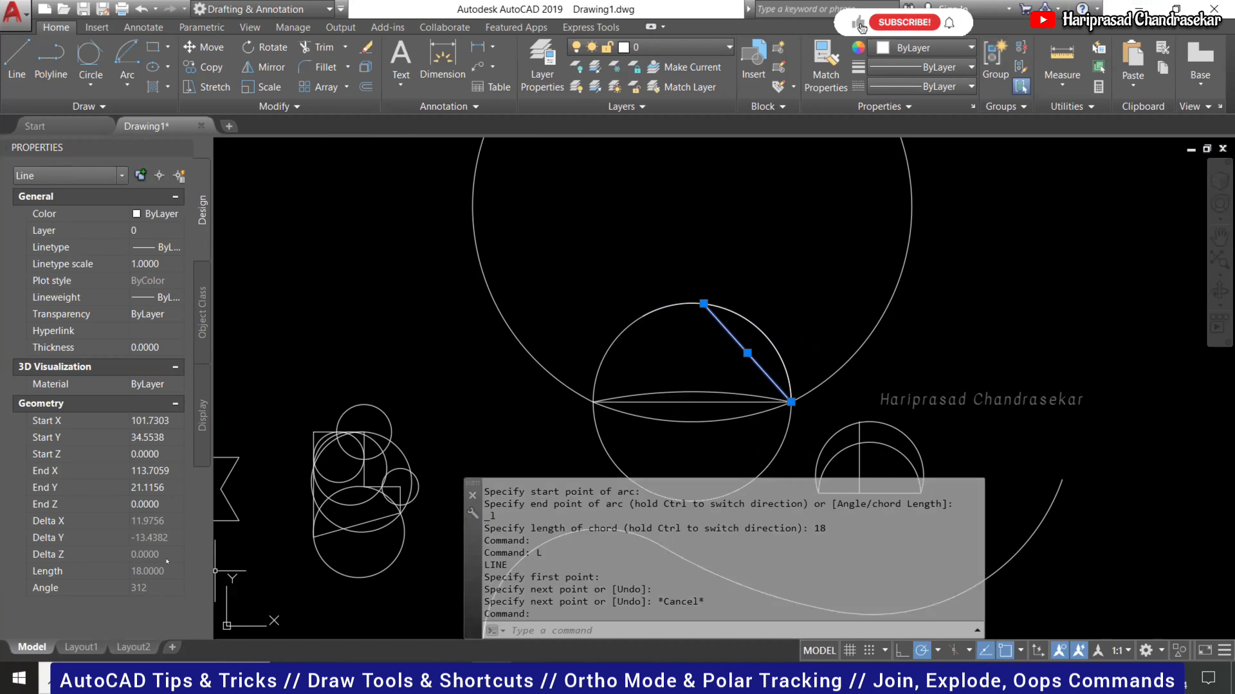
drag(621, 472, 611, 653)
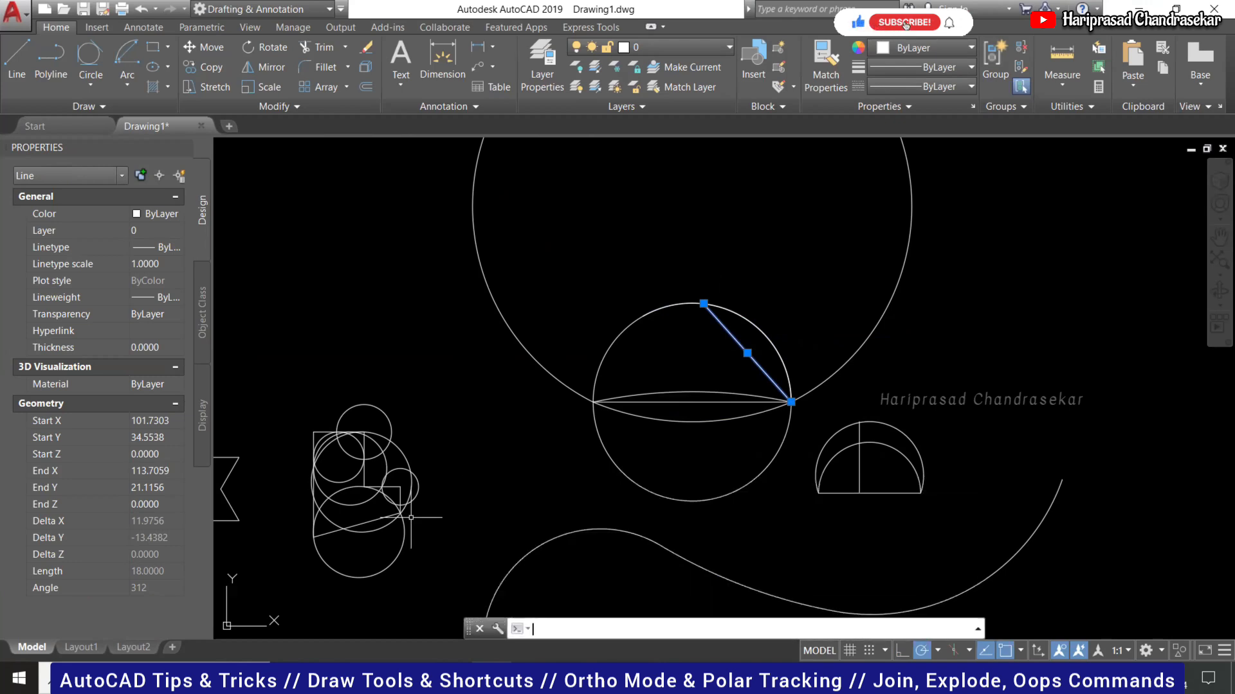
key(Escape)
key(Escape)
key(Escape)
scroll(688, 205, down, 6)
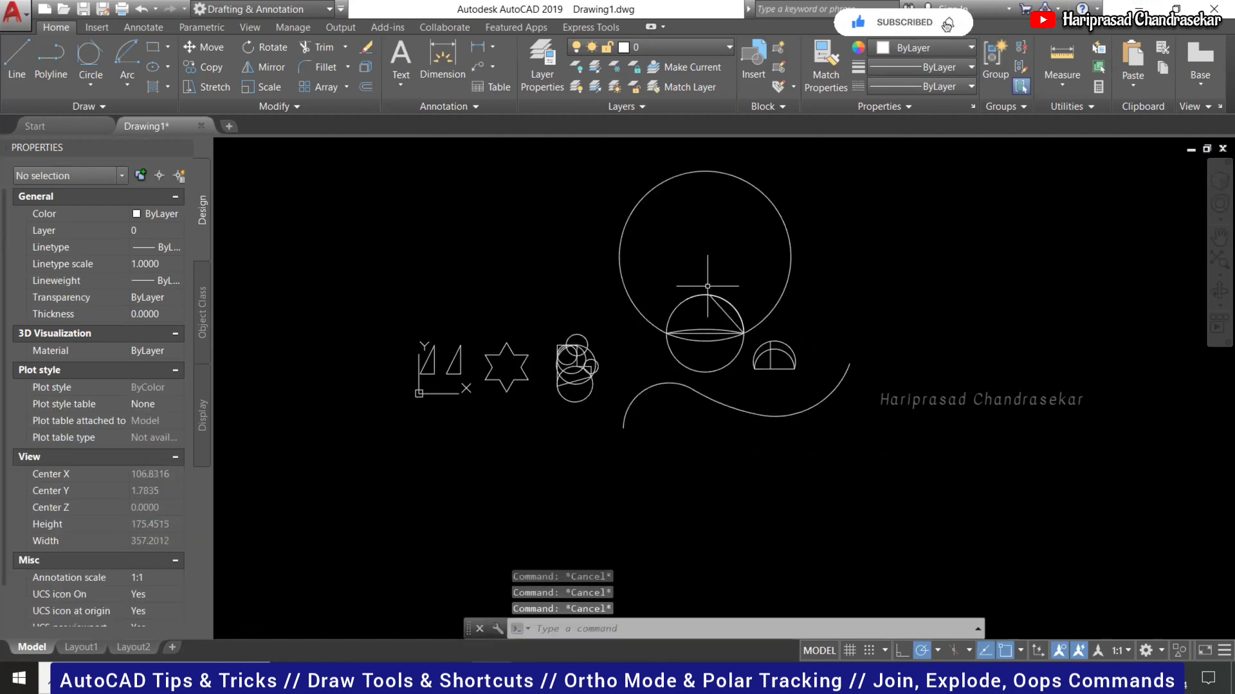
scroll(686, 206, up, 4)
scroll(687, 207, down, 3)
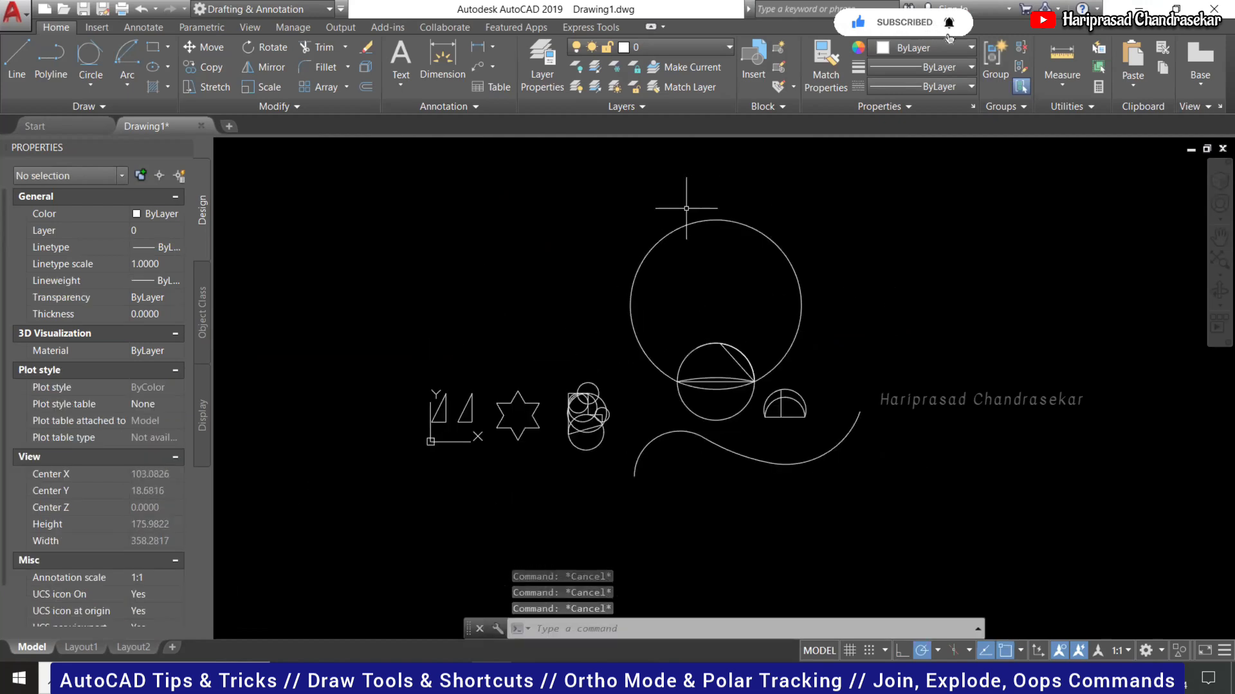
click(127, 83)
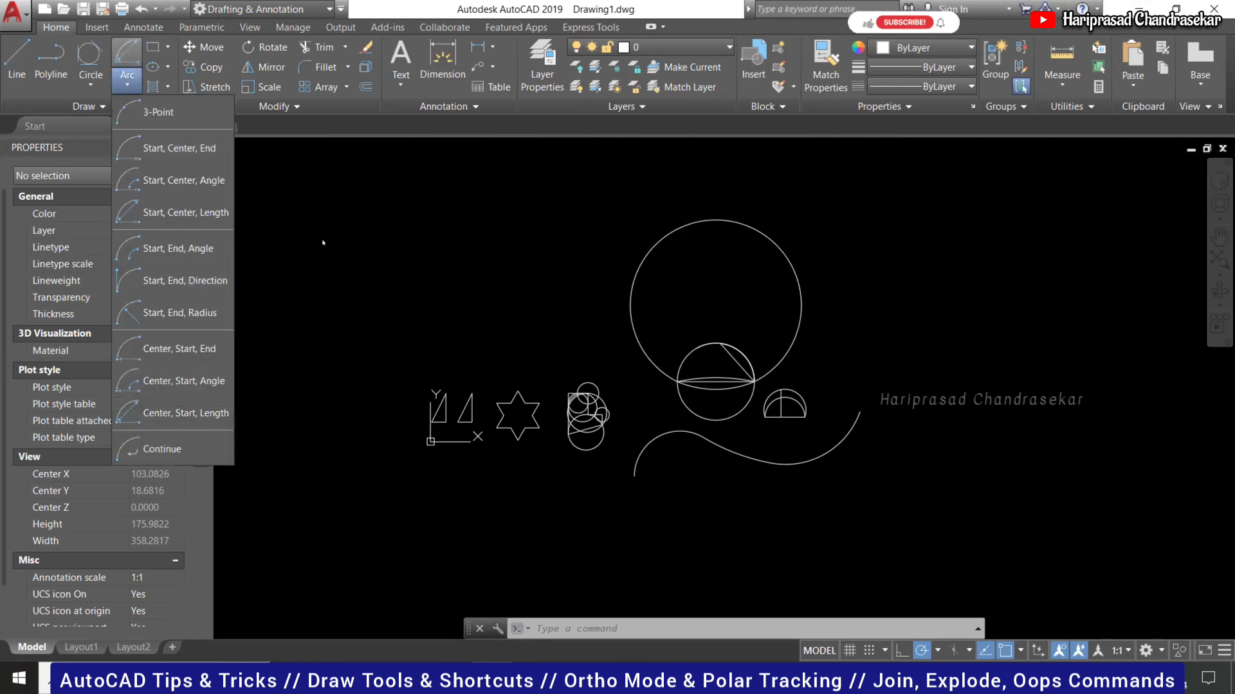
key(Escape)
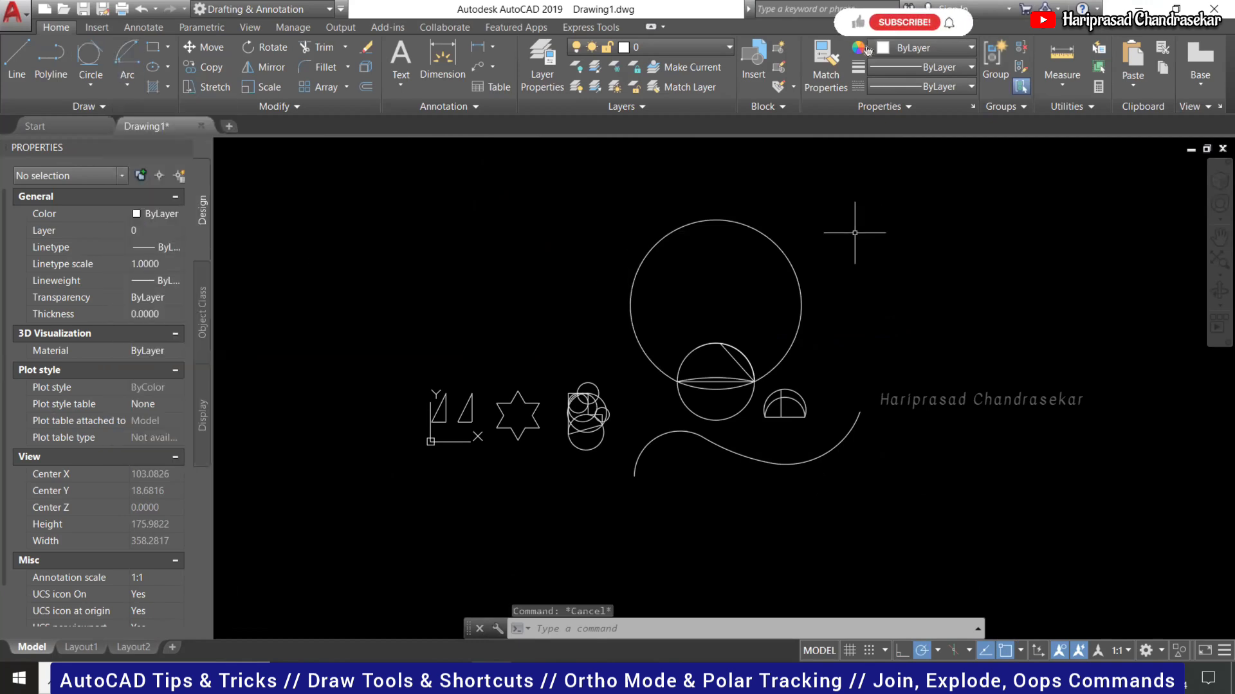
key(Escape)
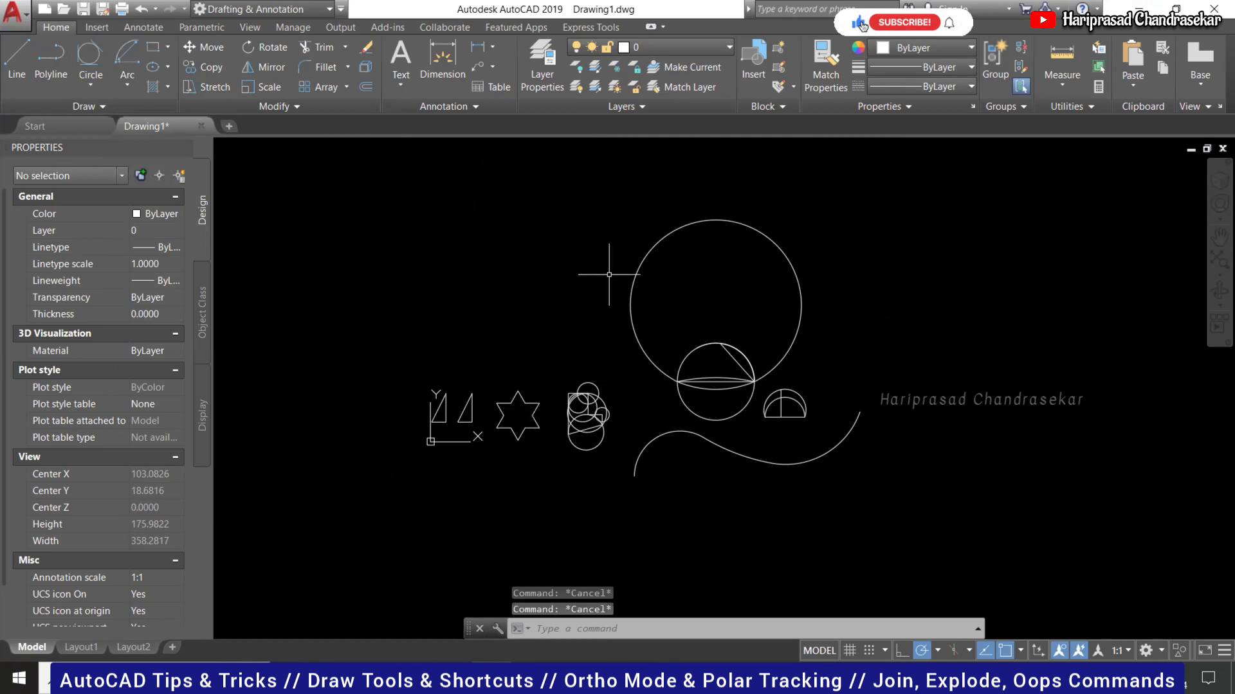
scroll(510, 302, down, 2)
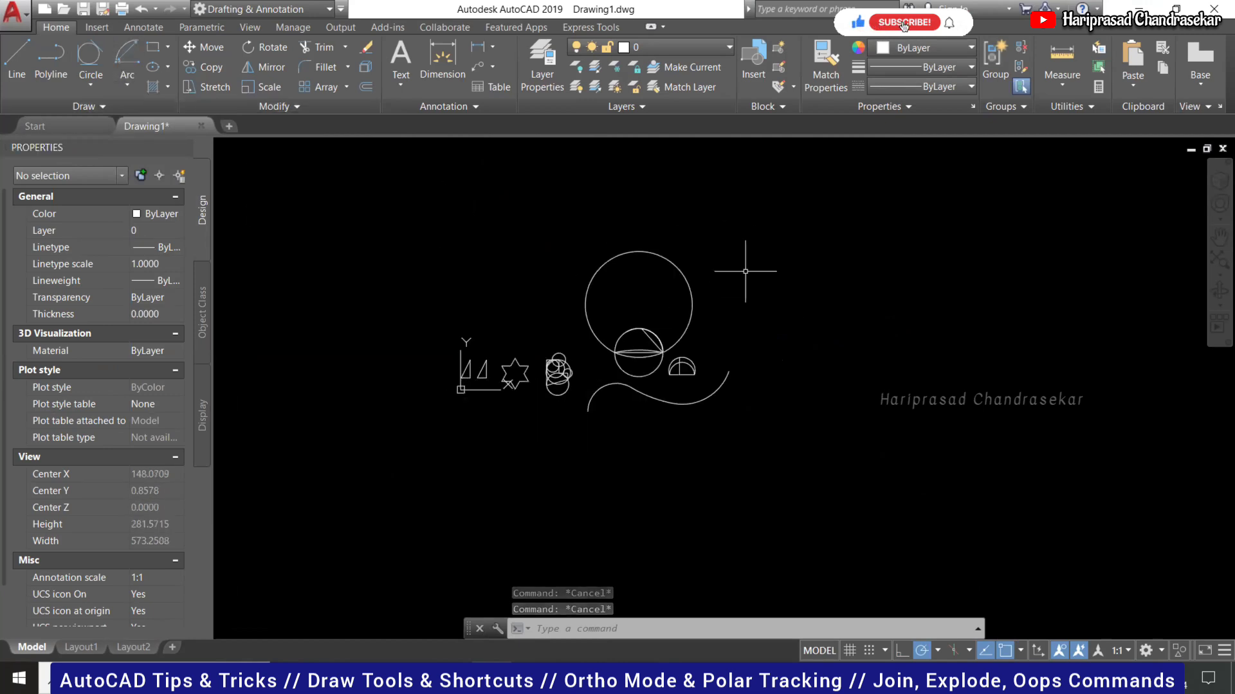
scroll(745, 270, up, 2)
Draw a rectangle with length 12 and width 8 in the empty area right of the large circle, using the Dimensions option.
key(Return)
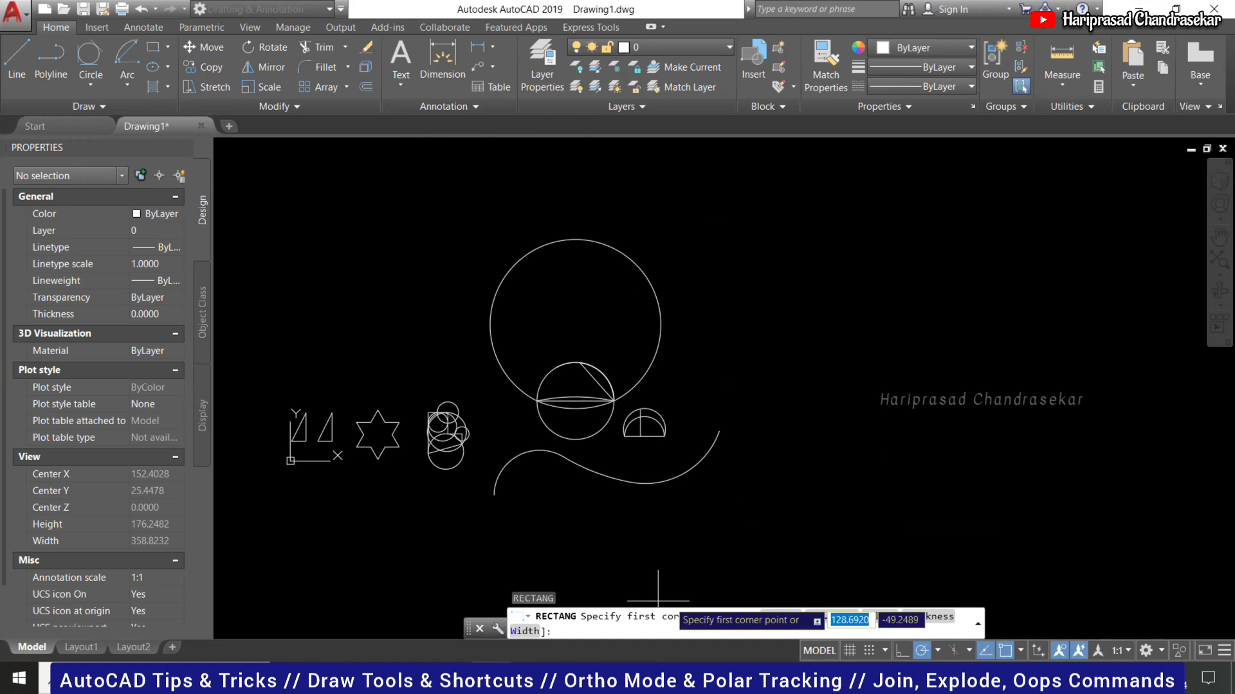
click(752, 254)
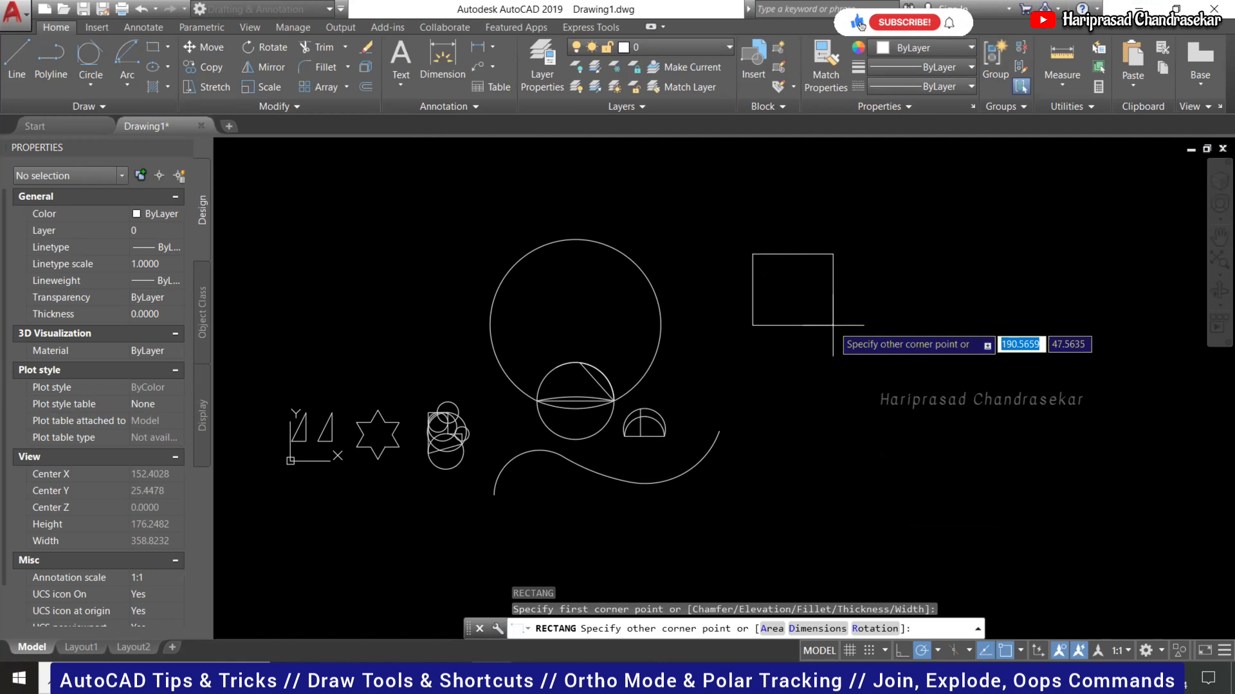
click(810, 628)
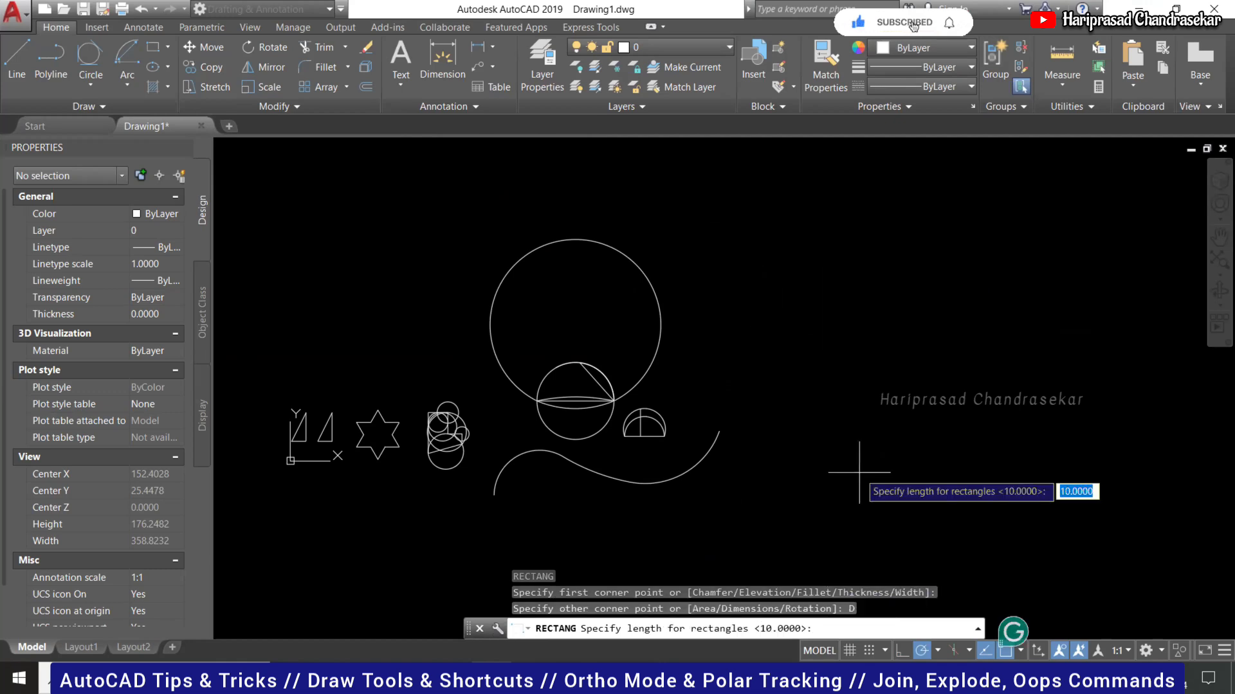
text(12)
key(Return)
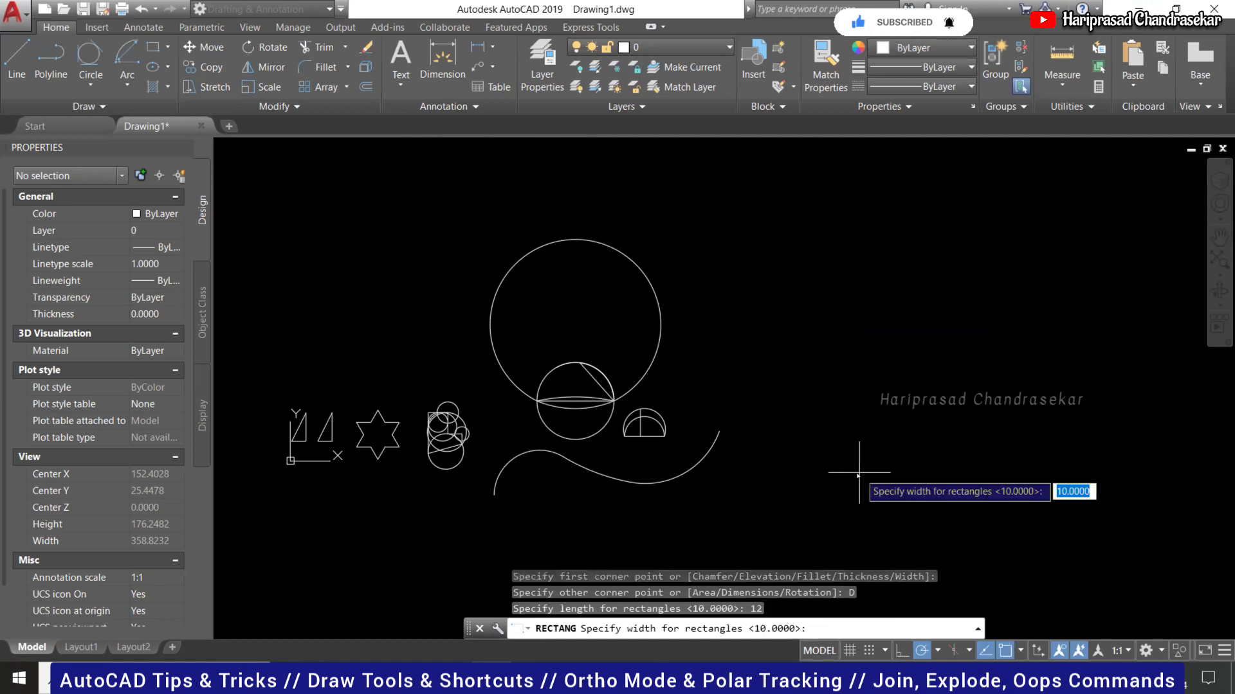
text(8)
key(Return)
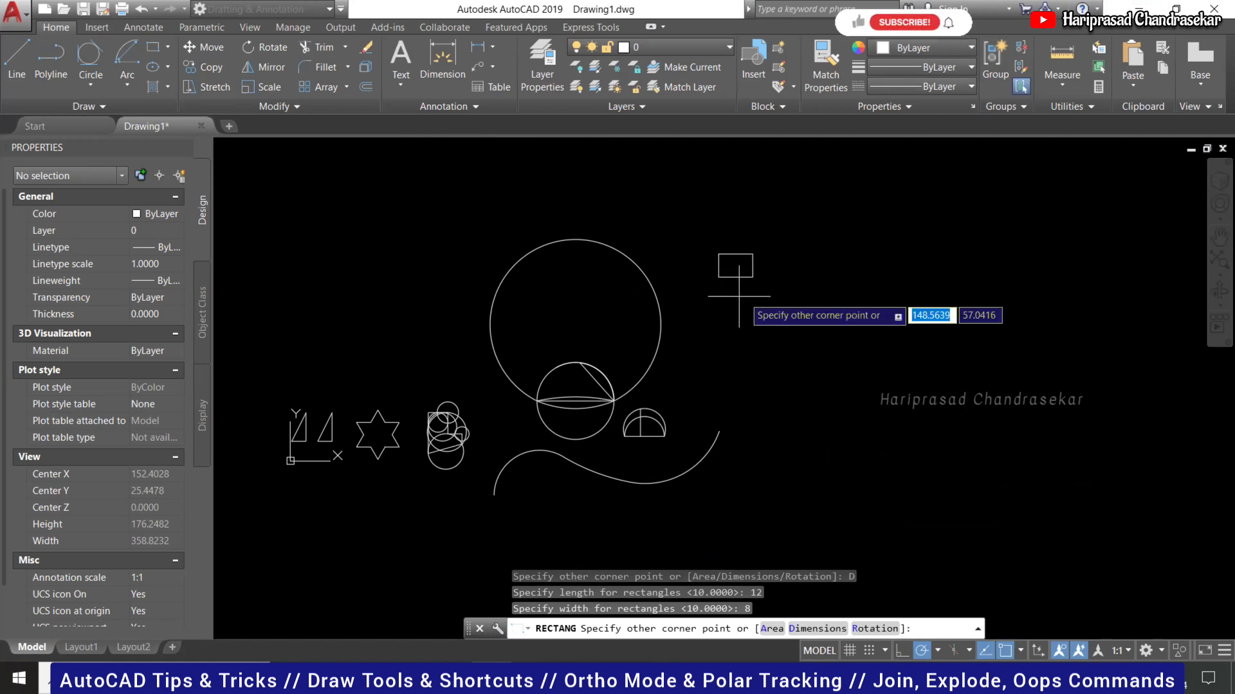
click(782, 209)
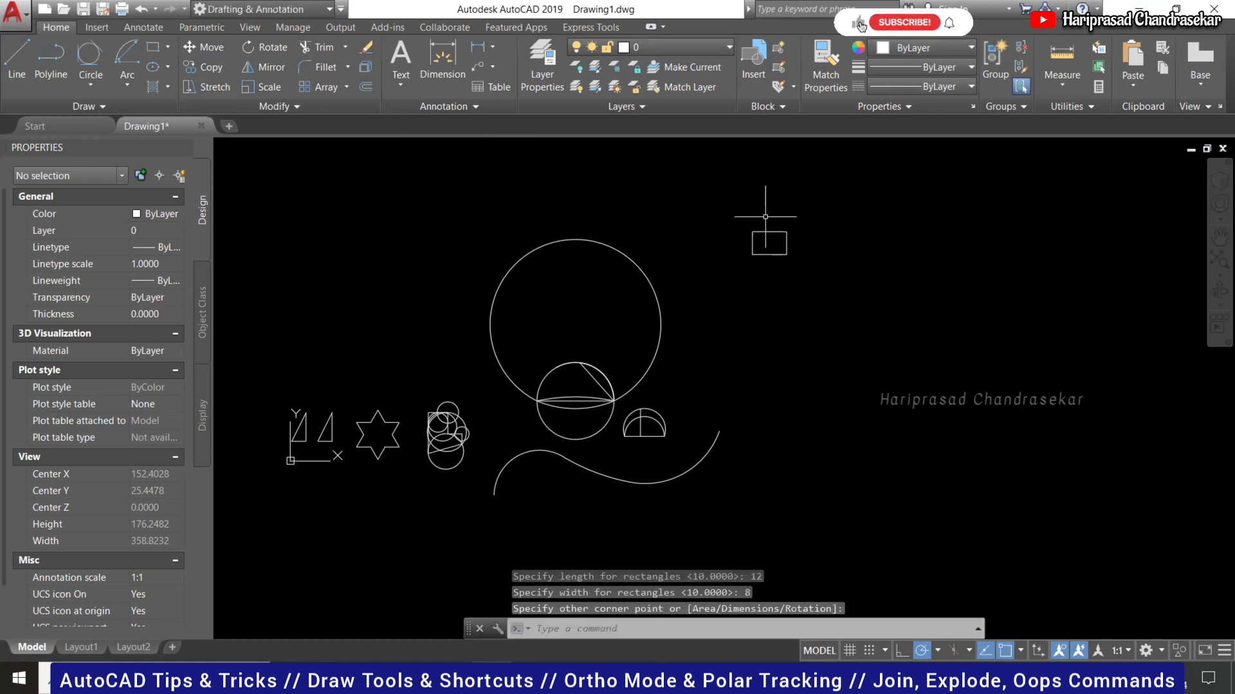
Inspect the rectangle's area and length in its properties, and deselect it.
scroll(759, 213, up, 4)
scroll(738, 215, down, 3)
scroll(751, 295, up, 3)
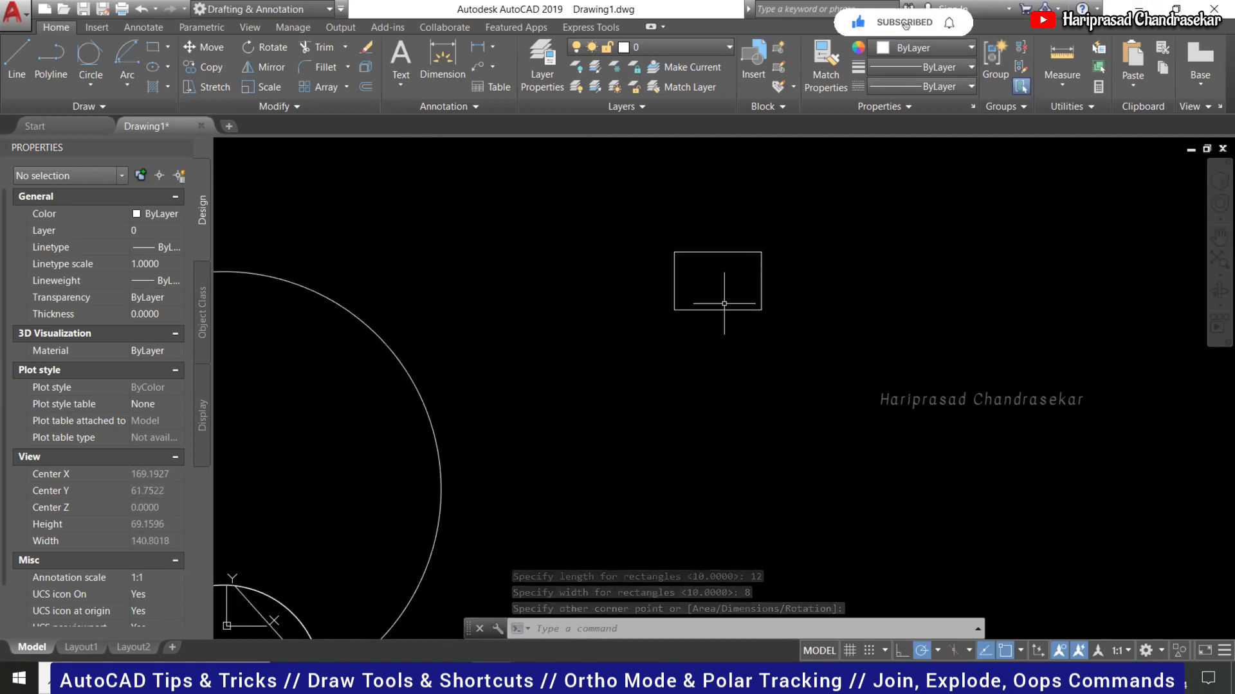
click(760, 285)
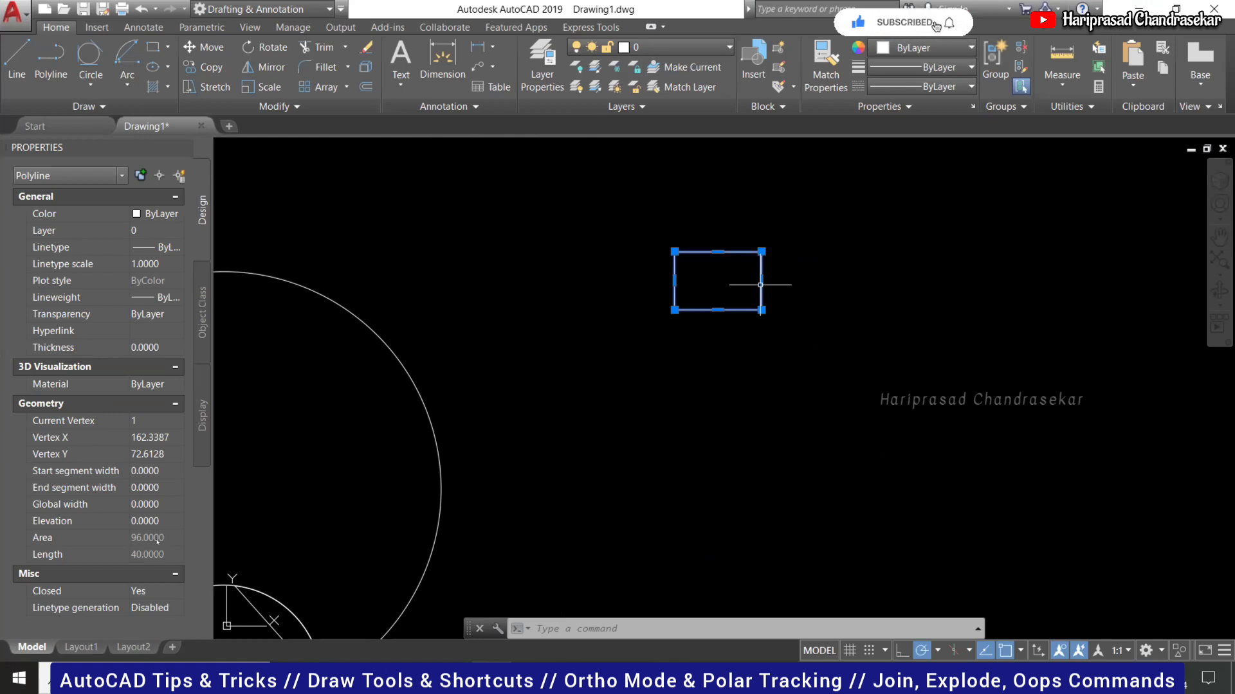
key(Escape)
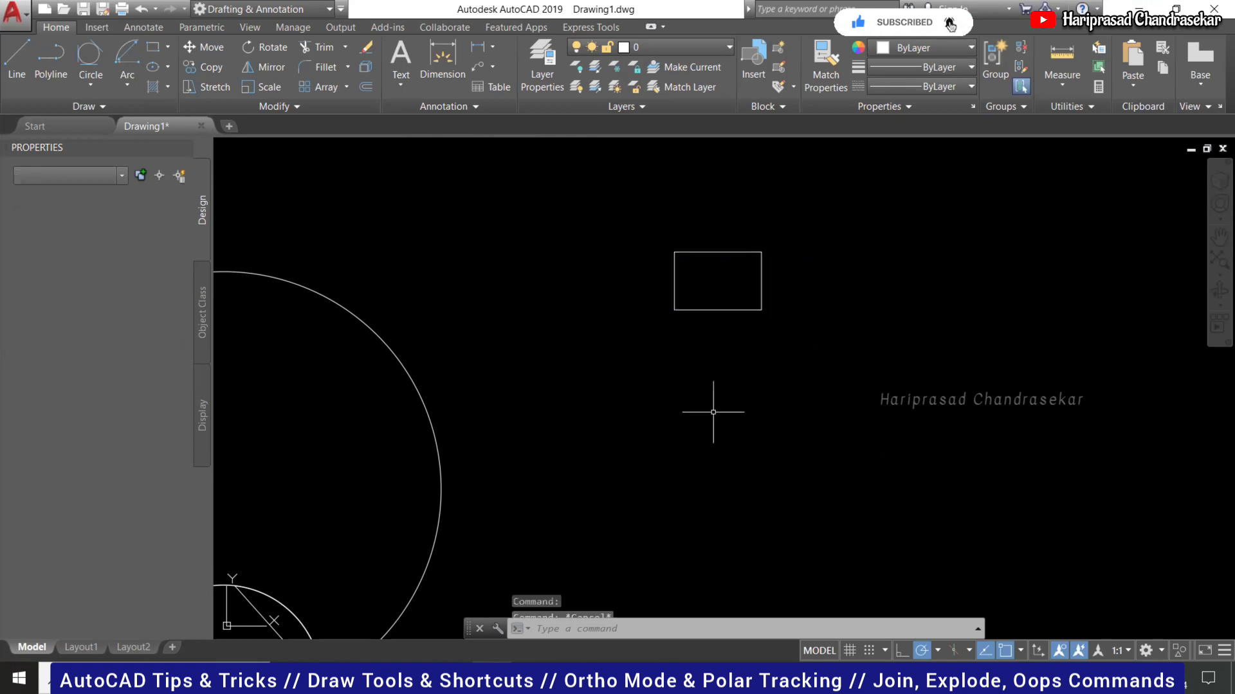
Draw a rectangle from a corner below and right of the existing small rectangle, using the Area option with area 120 and length 10.
text(rec)
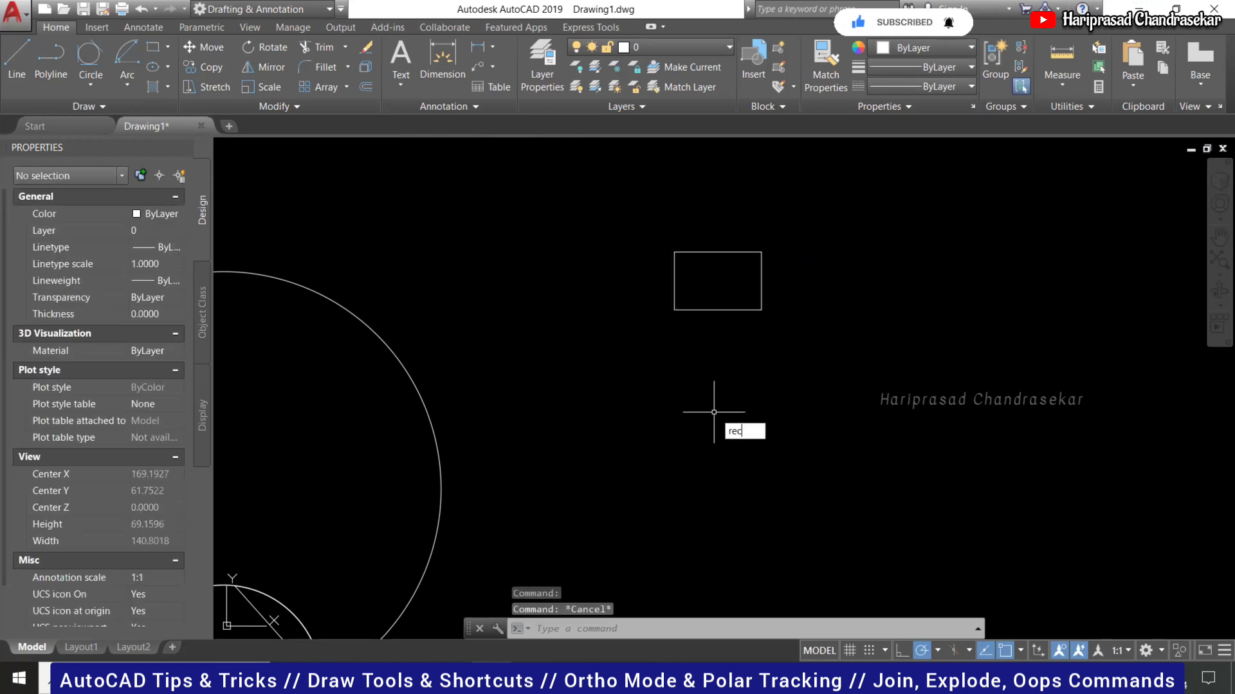
key(Return)
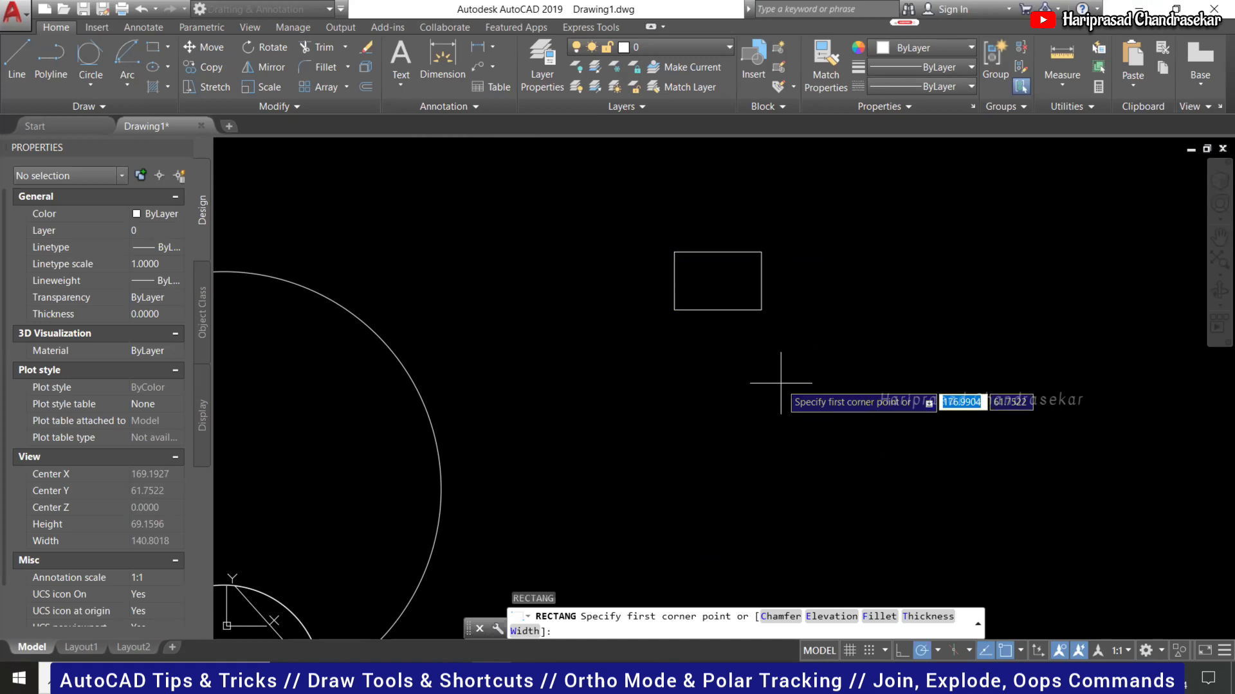
click(781, 384)
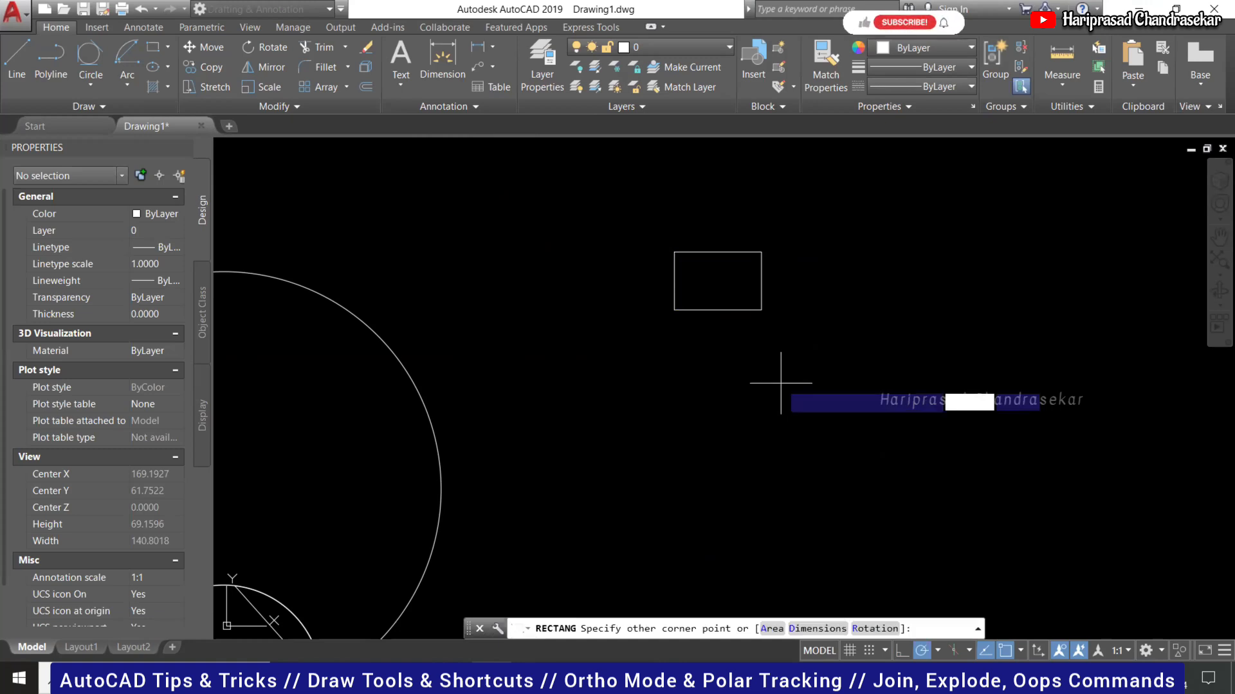
click(771, 628)
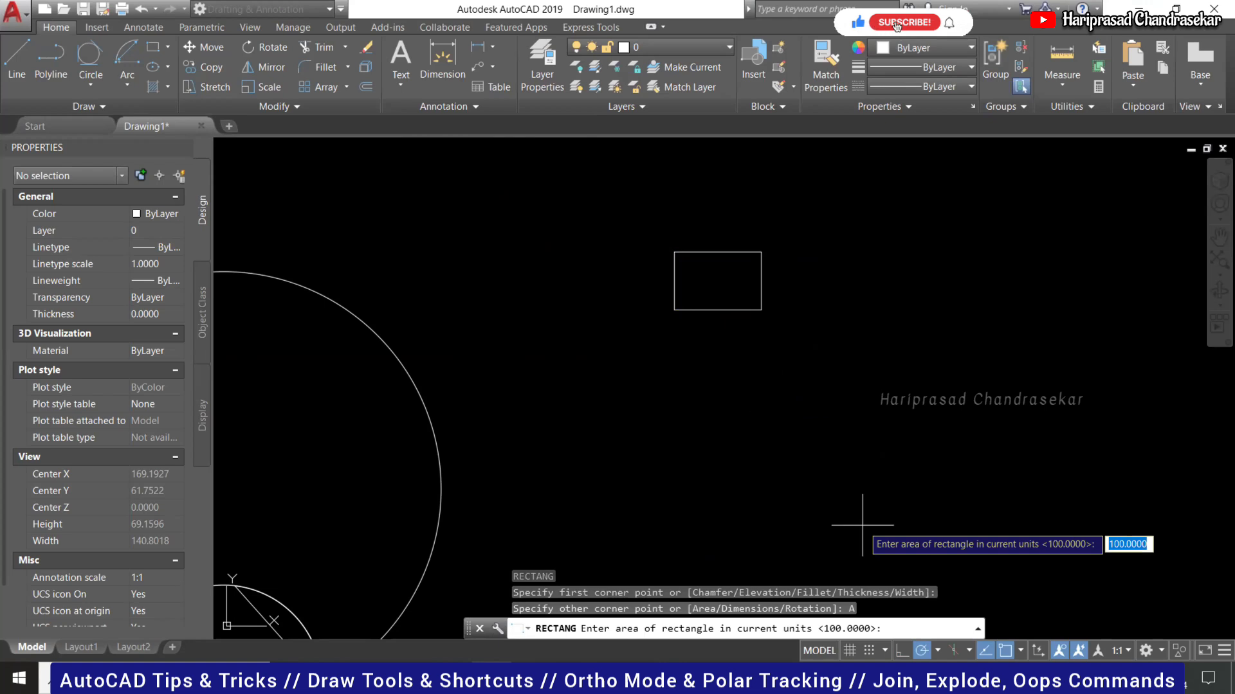
text(120)
key(Return)
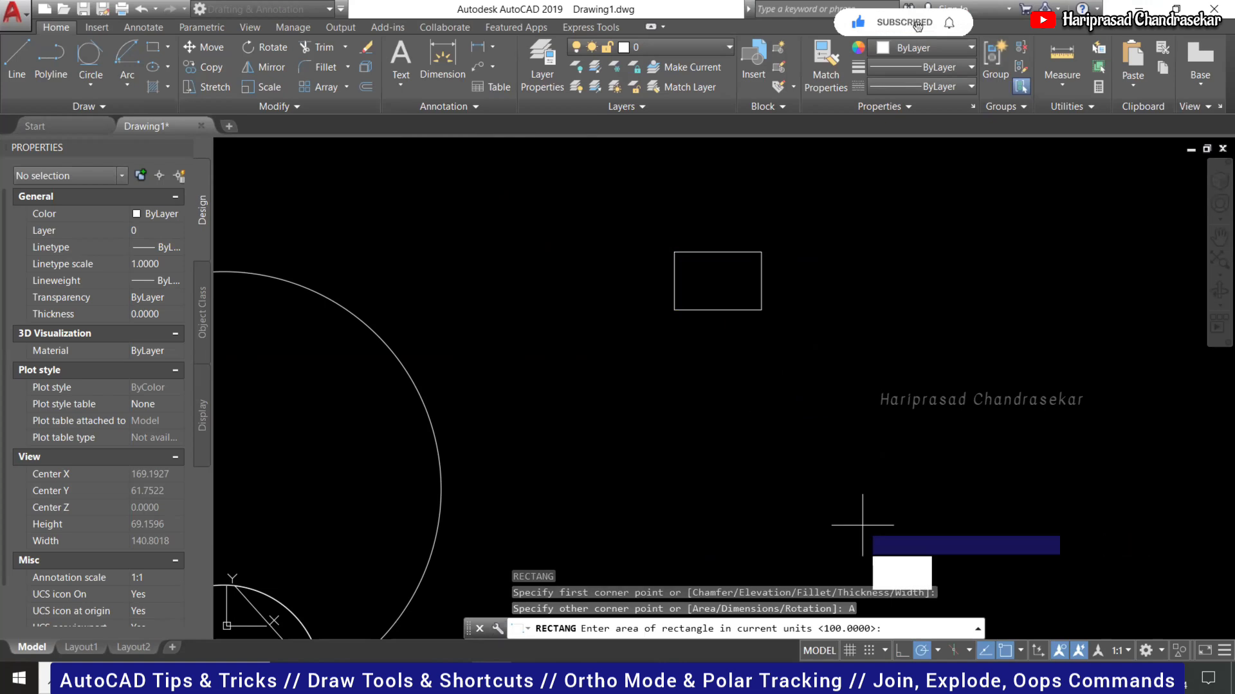
text(L)
key(Return)
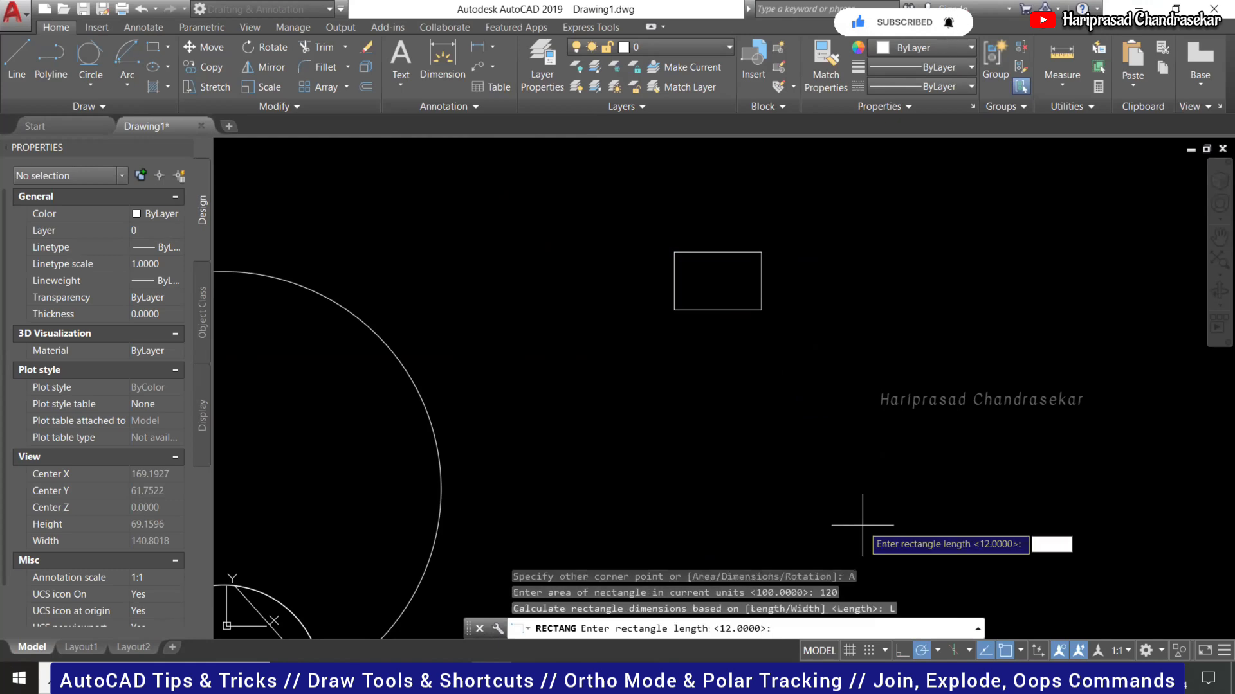
text(1)
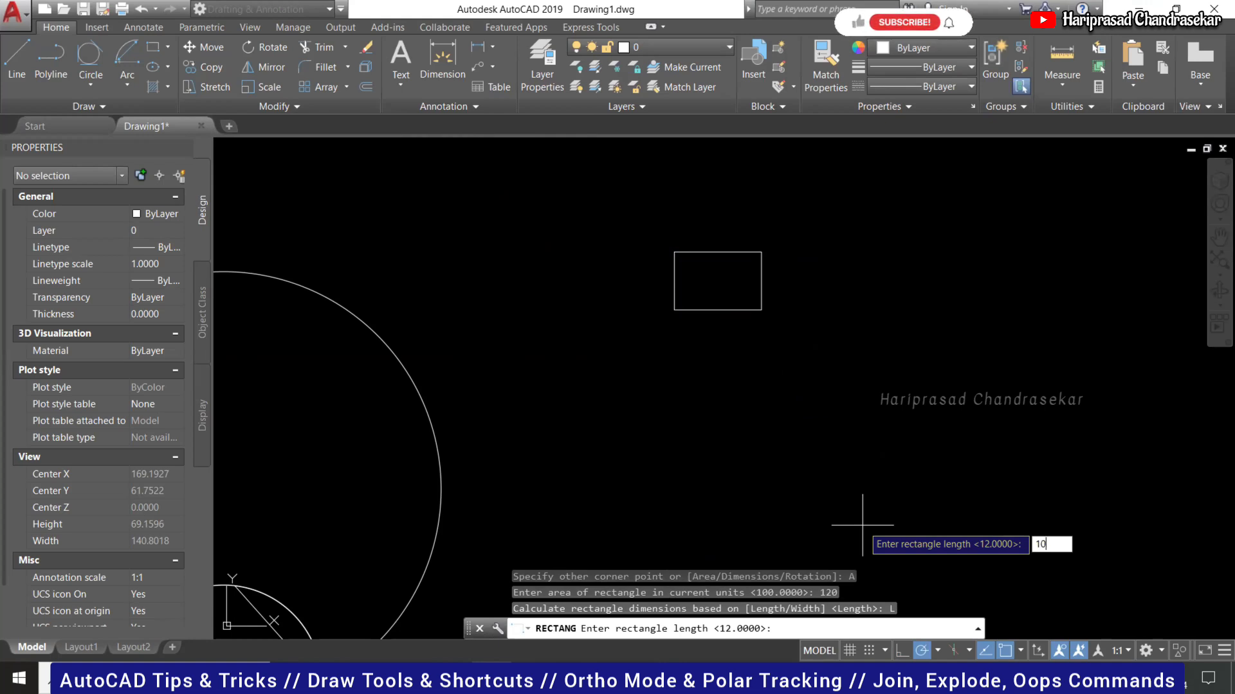
text(0)
key(Return)
Inspect the new rectangle's area and length in its properties, and deselect it.
click(850, 426)
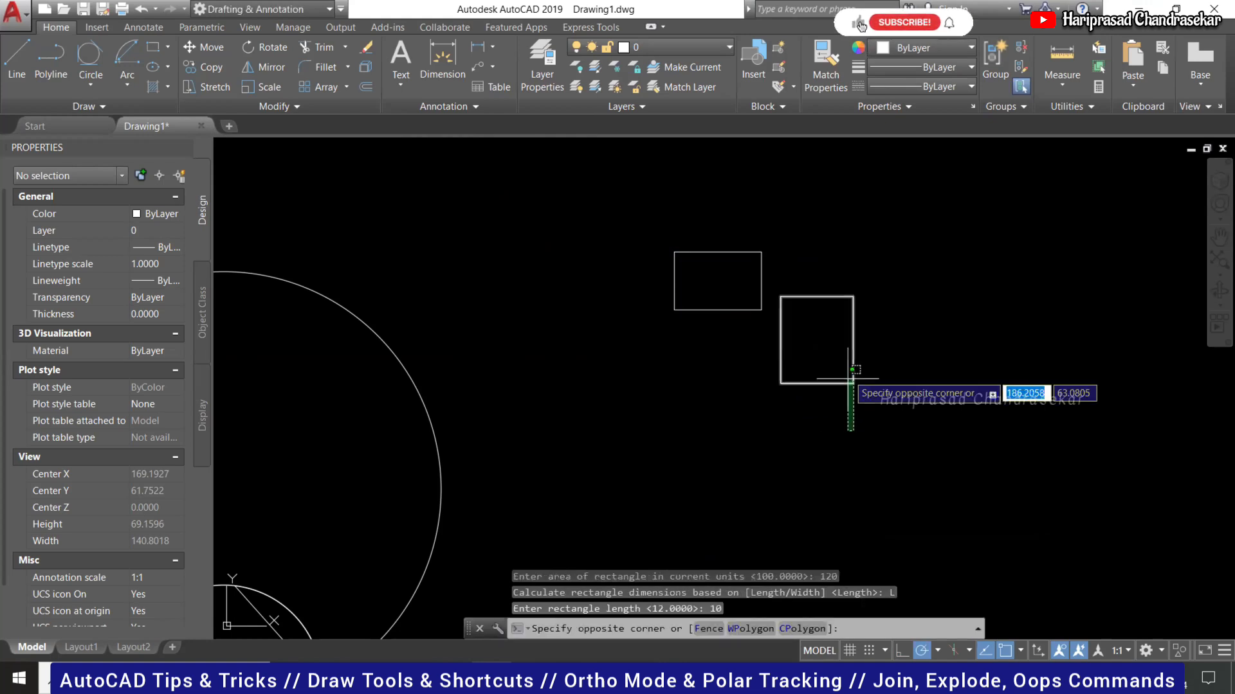
scroll(843, 367, up, 4)
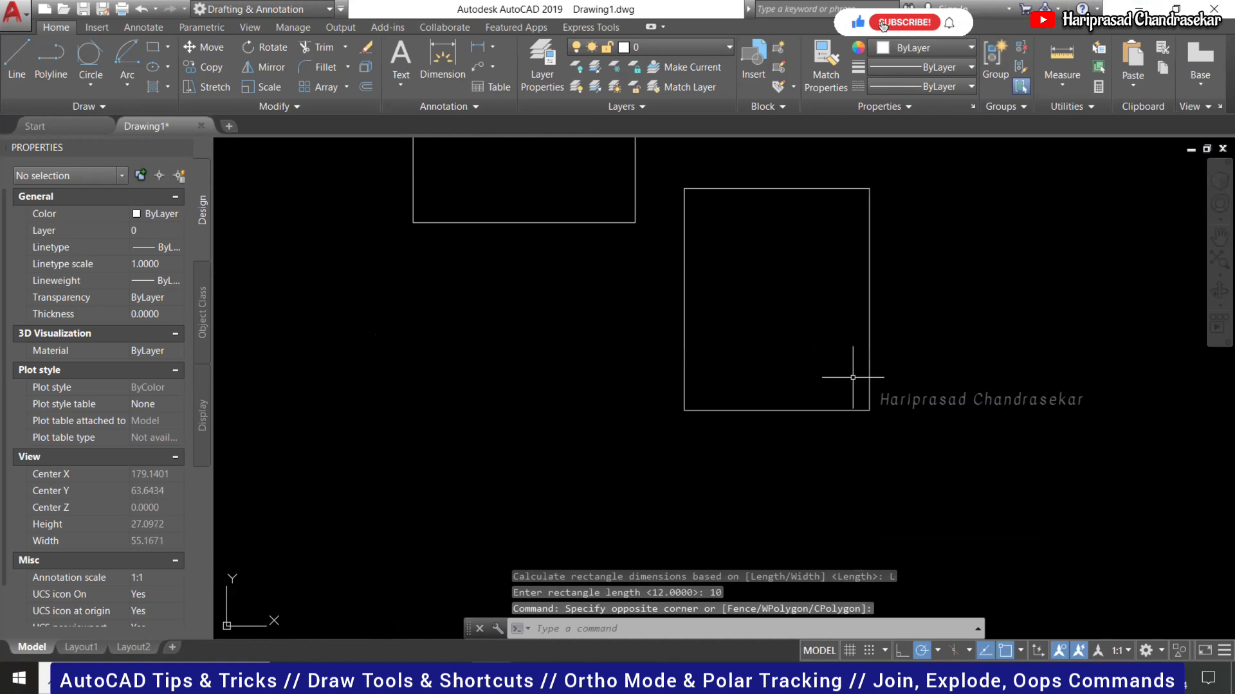
click(870, 376)
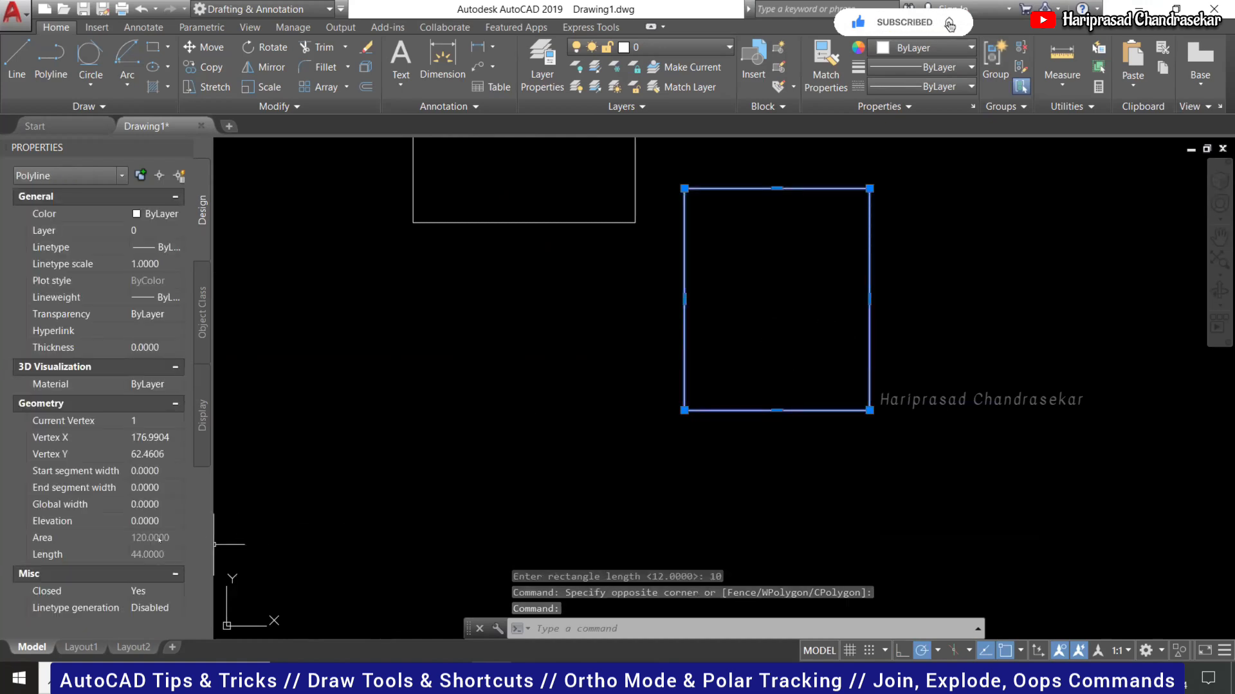
key(Escape)
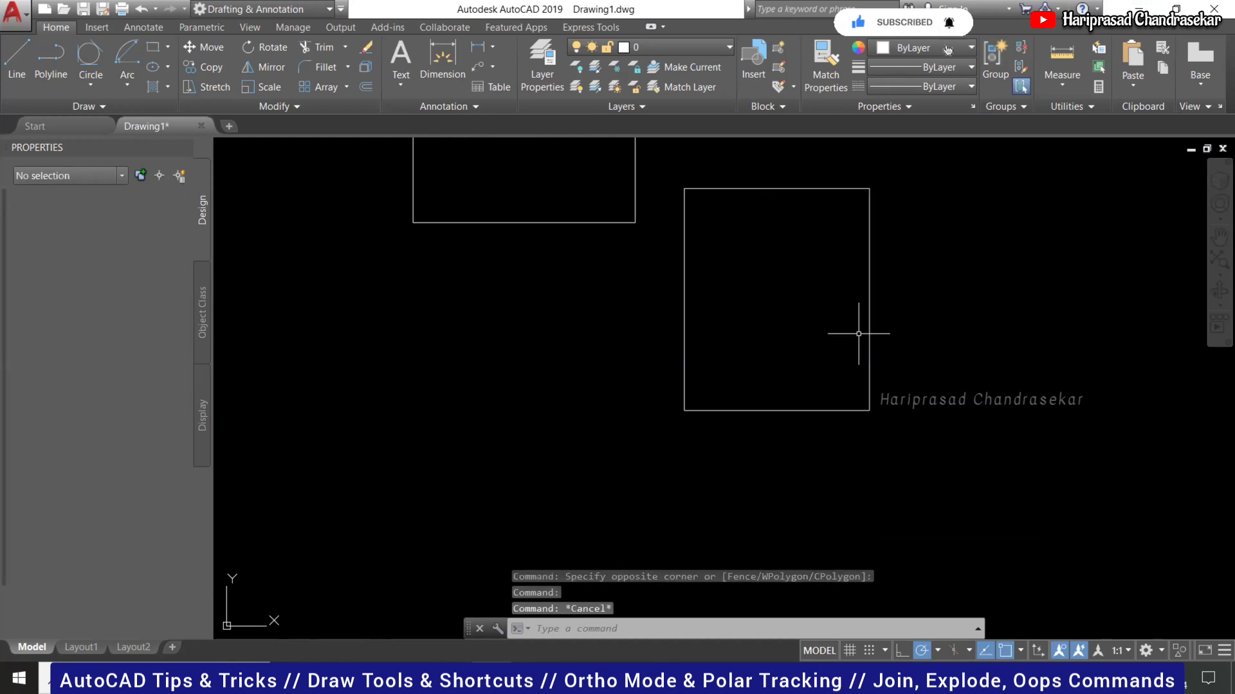
Draw a square rotated 30 degrees in the empty area right of the two rectangles, with length 8 and width 8.
scroll(859, 333, down, 2)
scroll(496, 367, down, 2)
scroll(752, 249, down, 2)
scroll(752, 249, up, 2)
text(rec)
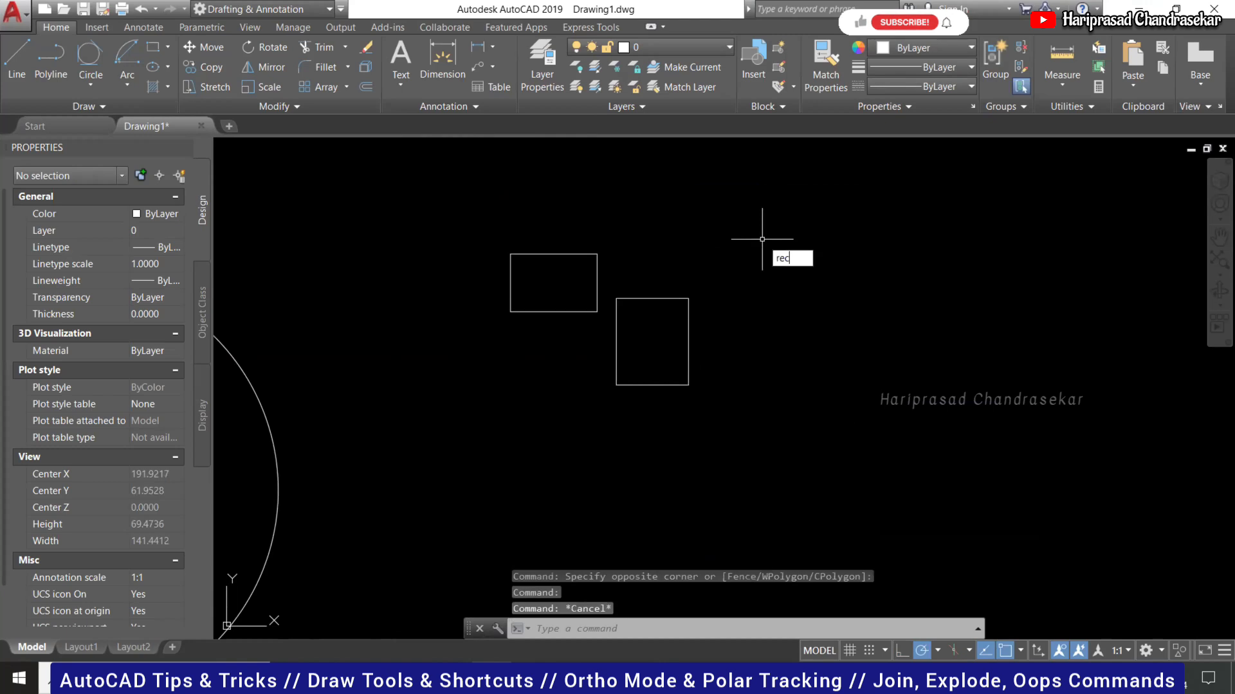
key(Return)
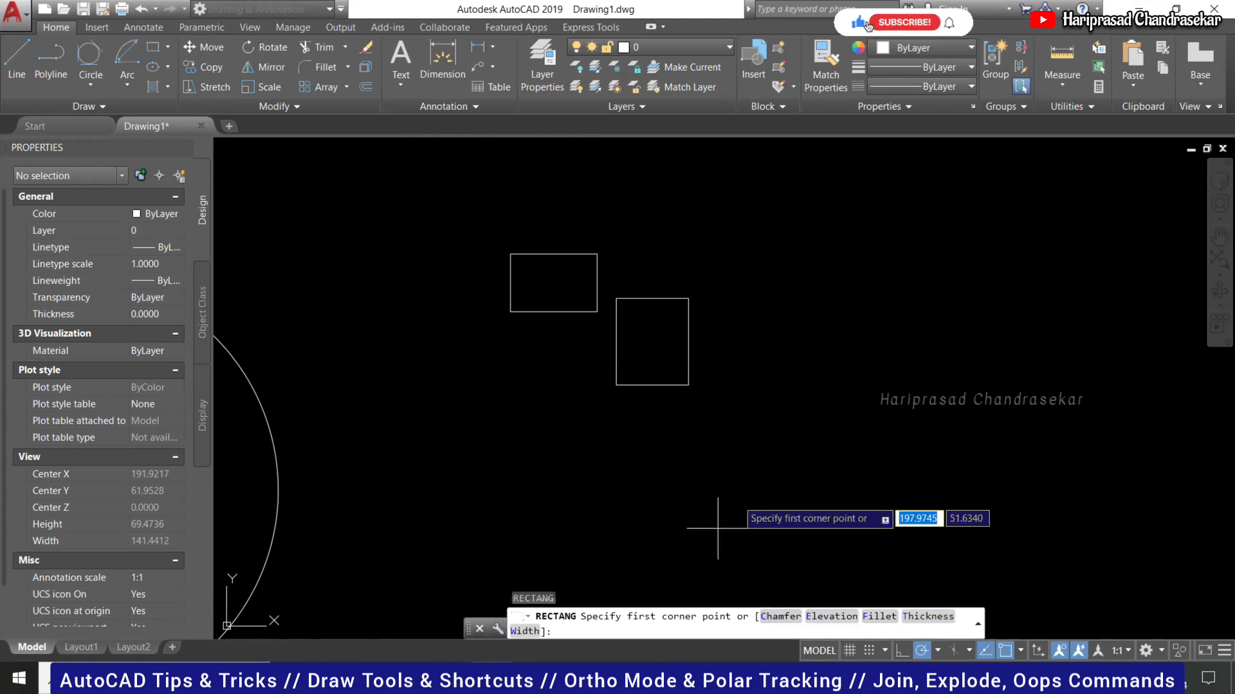
click(859, 341)
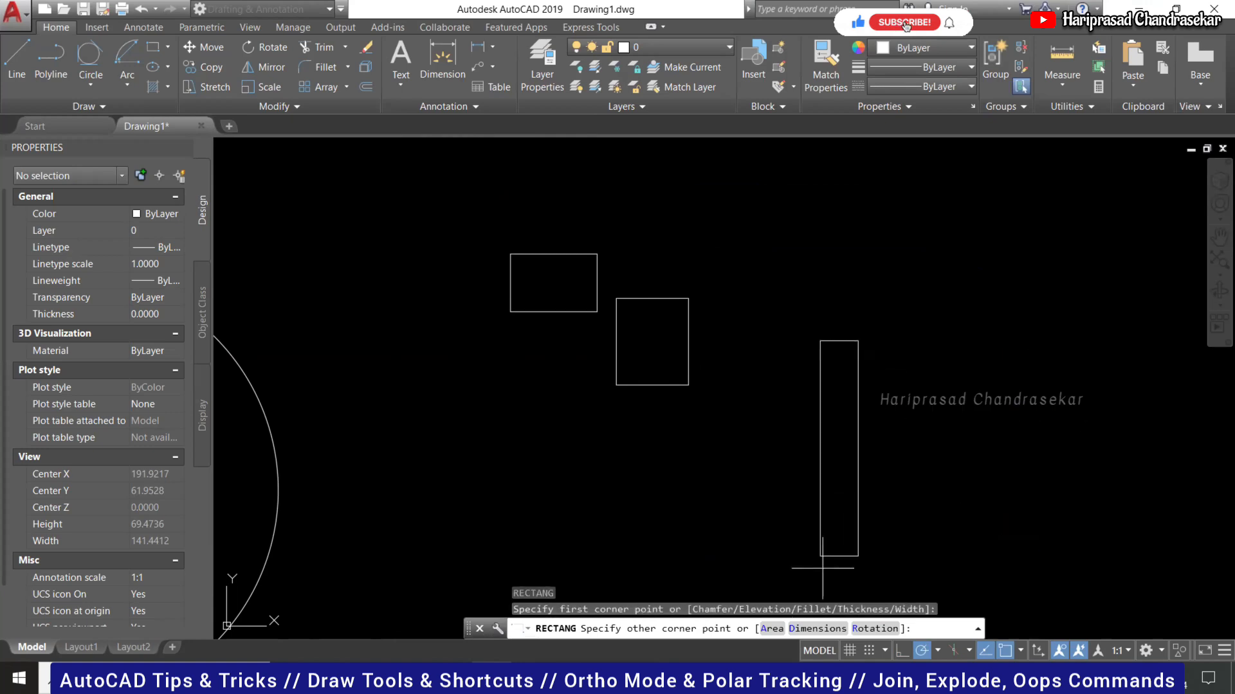
click(888, 630)
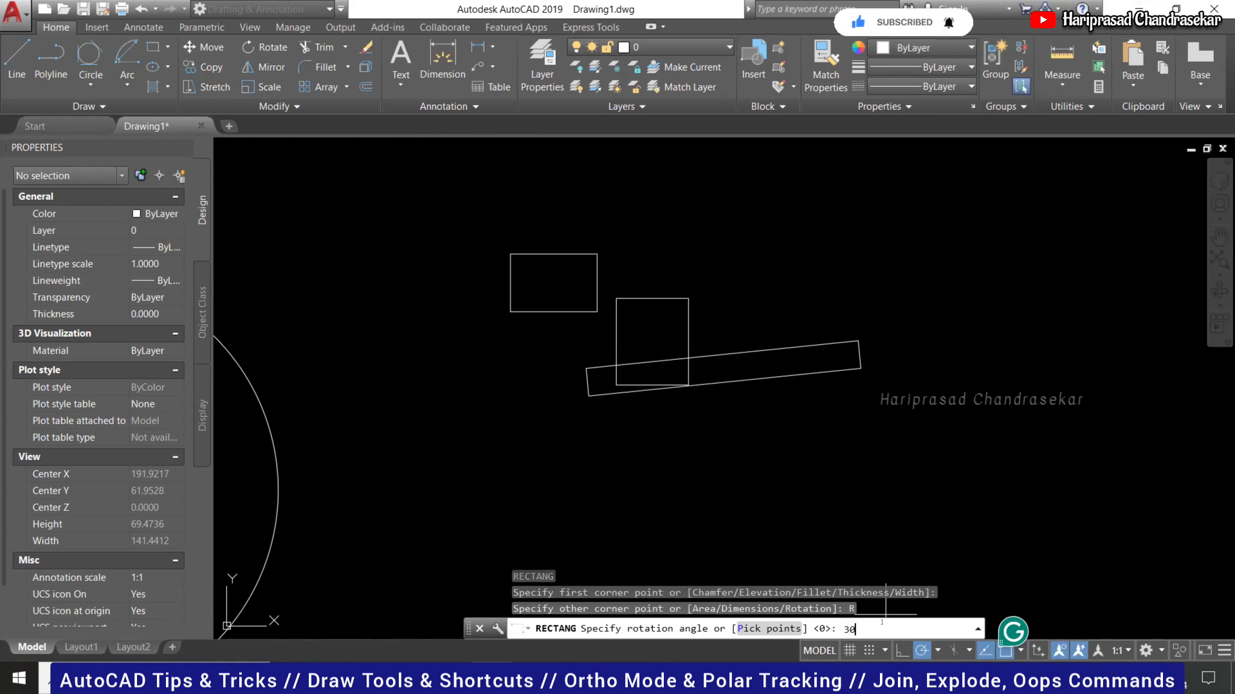
key(Return)
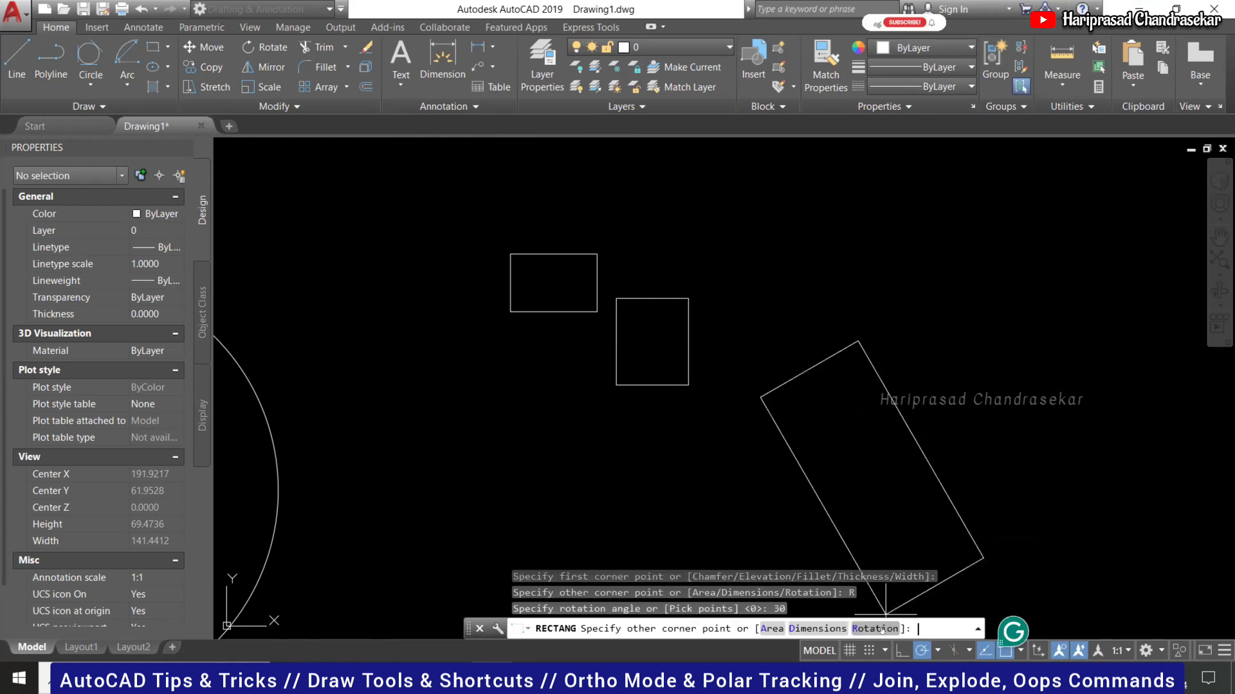
click(834, 629)
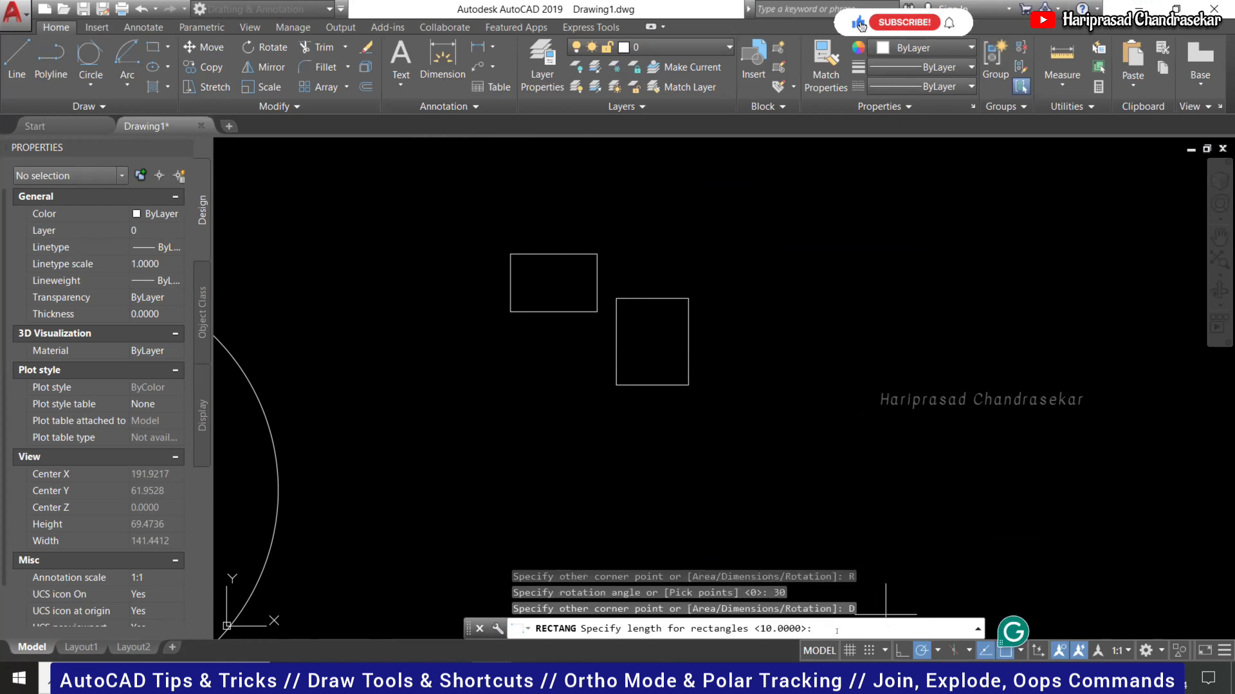
text(8)
key(Return)
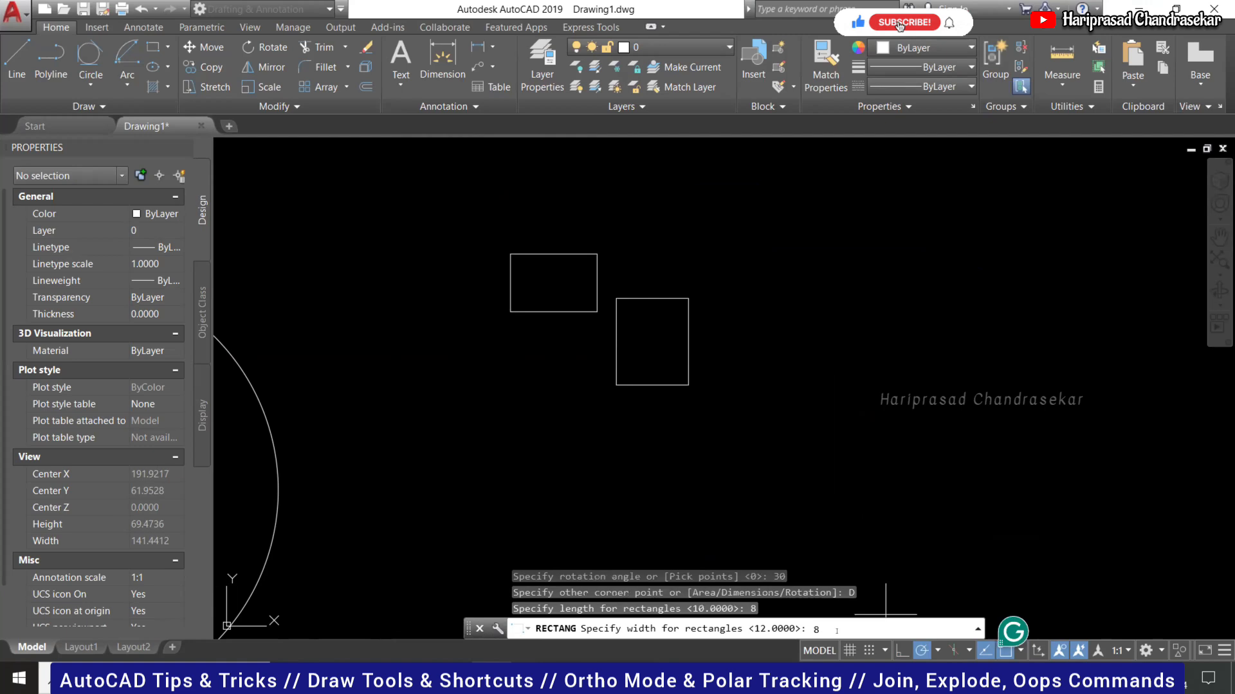
text(8)
key(Return)
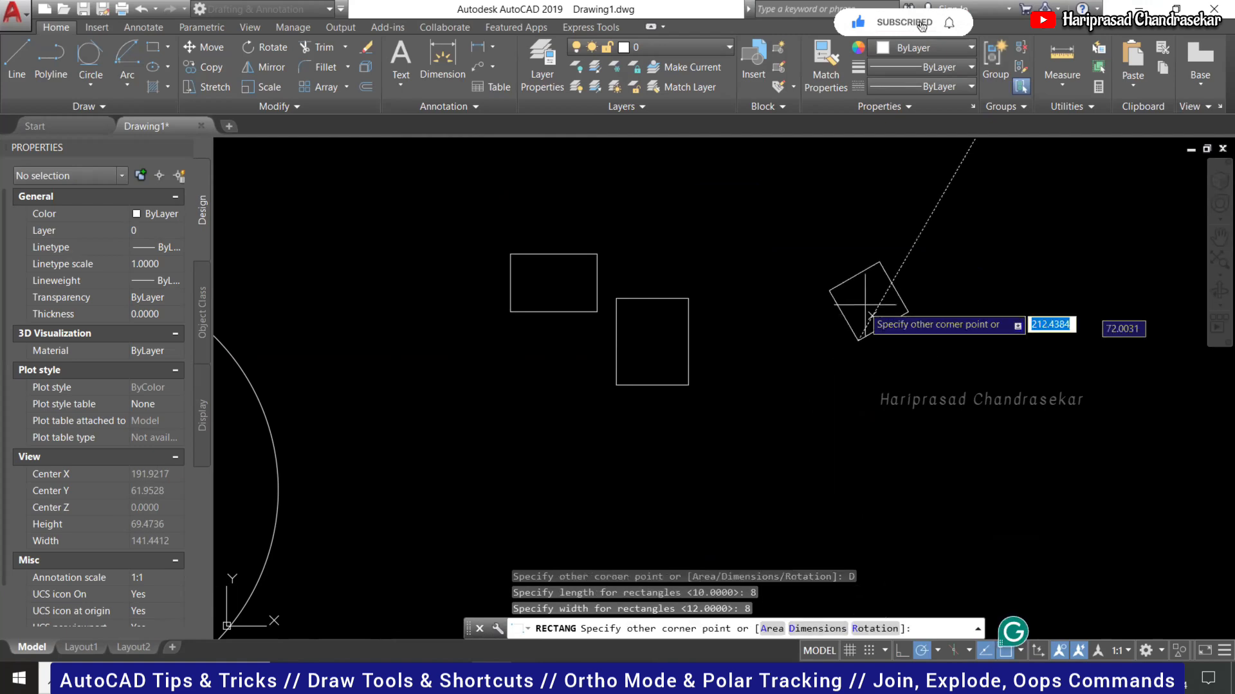
click(920, 279)
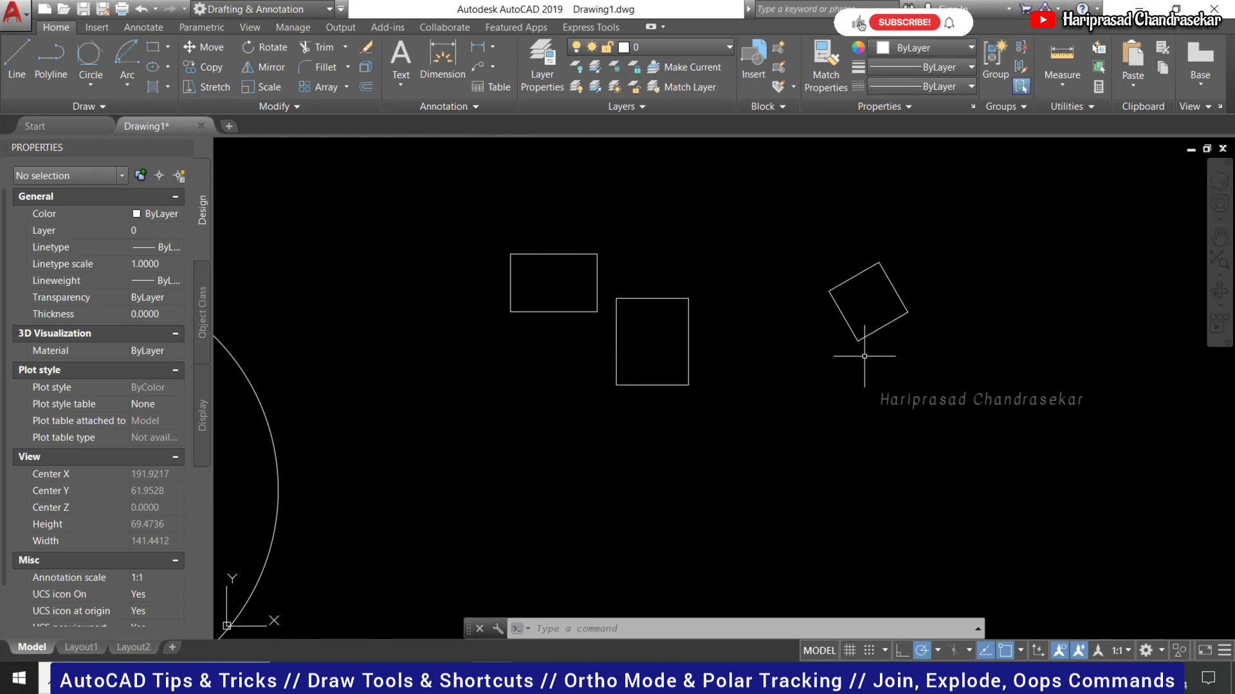
Inspect the rotated square's properties, and clear the selection.
click(883, 326)
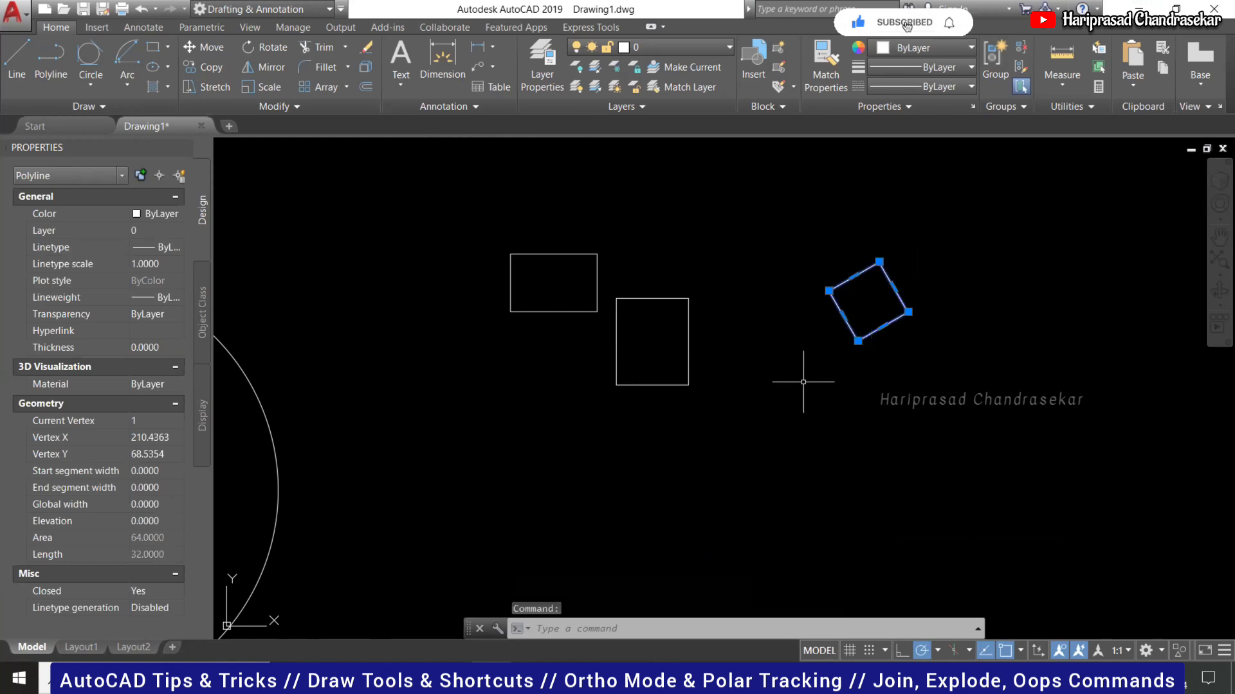
key(Escape)
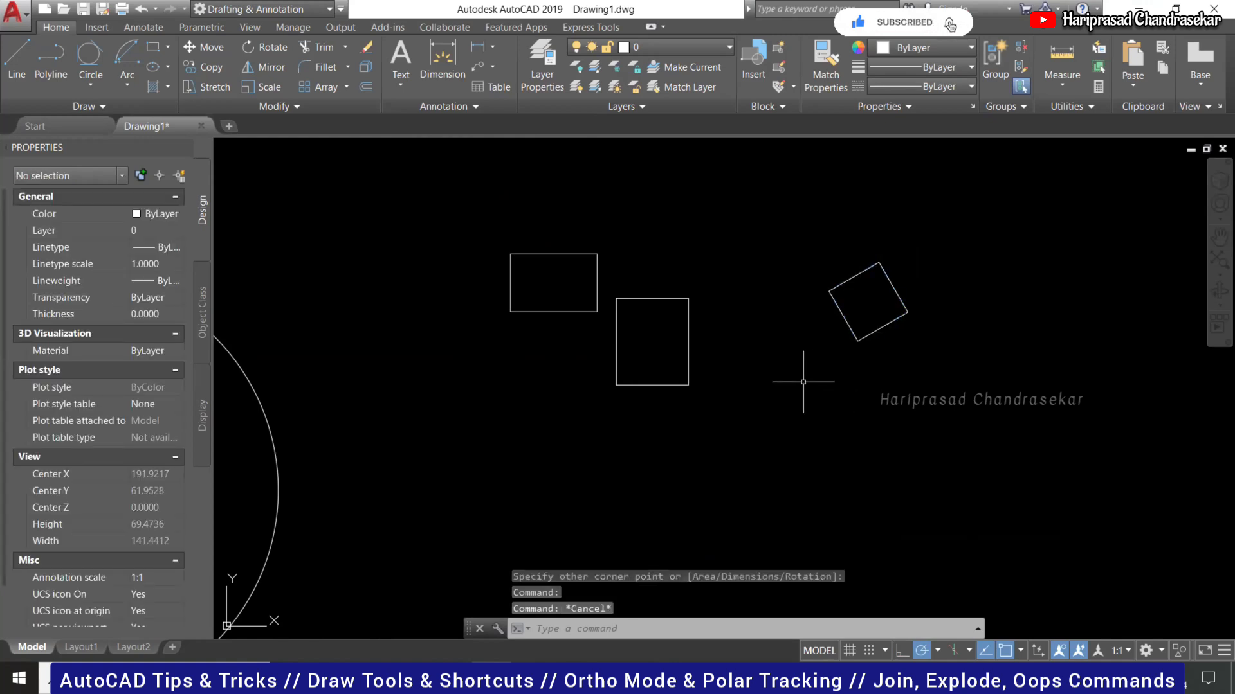
Draw a rectangle with rotation angle 0, length 20 and width 10 below the rotated square.
key(Return)
click(782, 435)
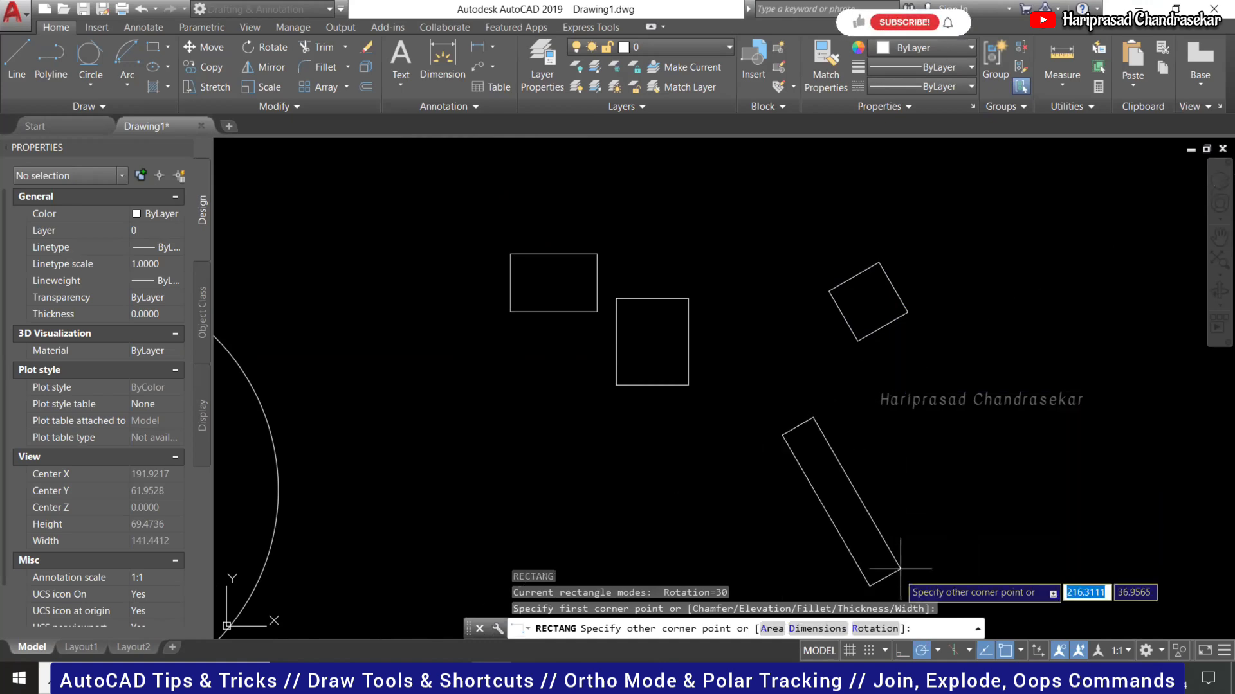
click(867, 629)
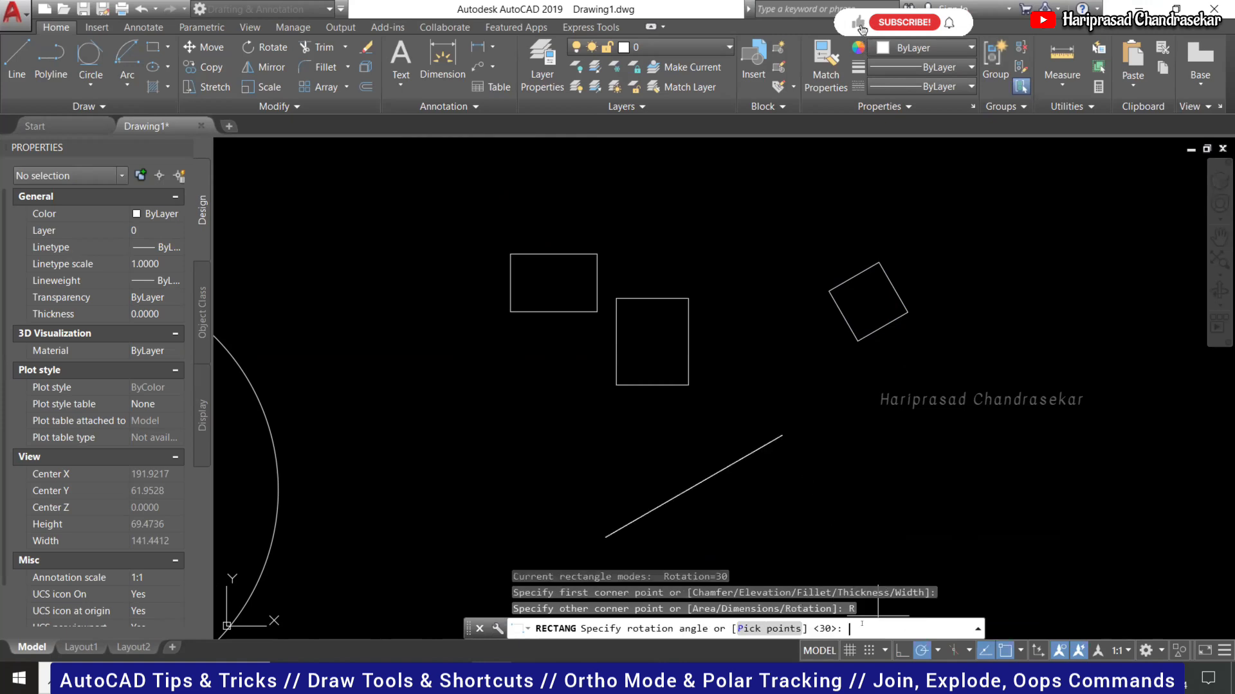
text(0)
key(Return)
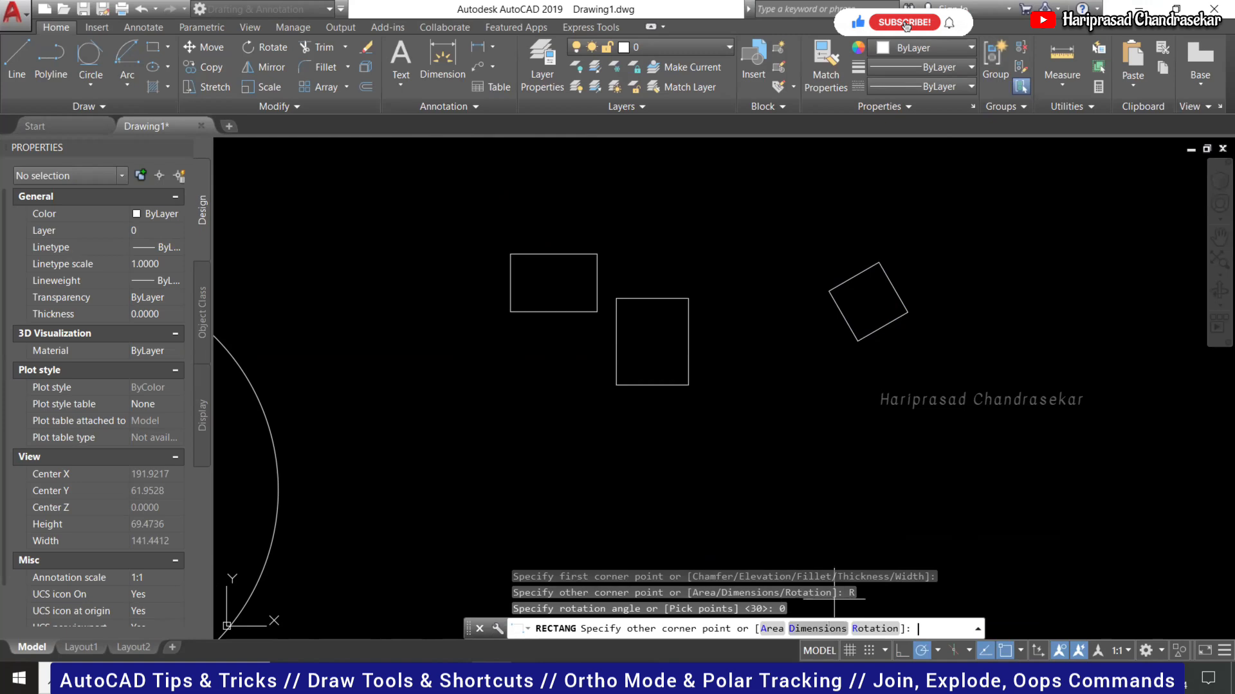
click(827, 627)
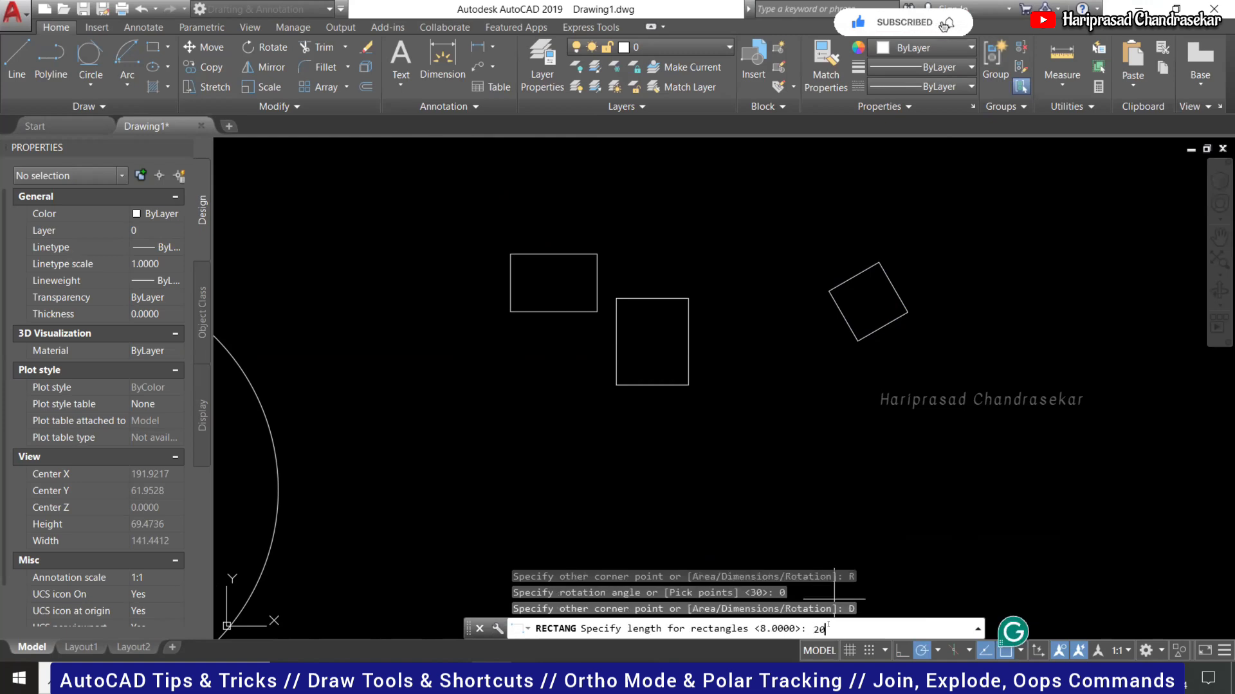
text(20)
key(Return)
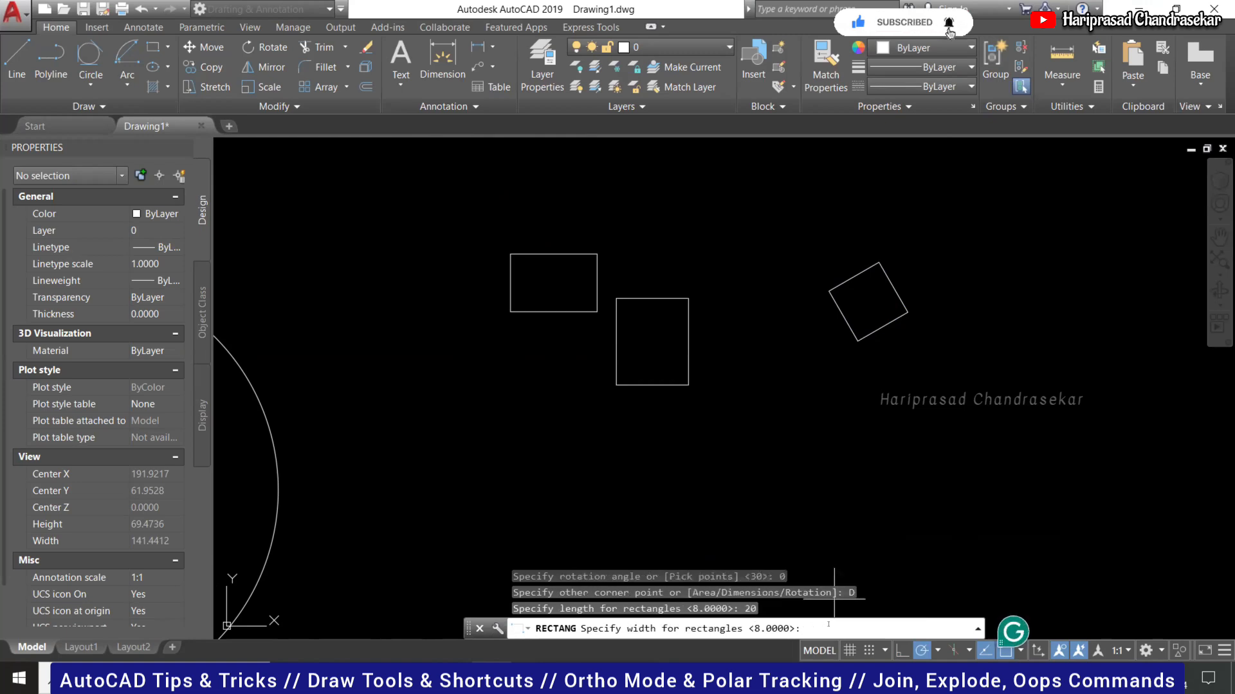
text(10)
key(Return)
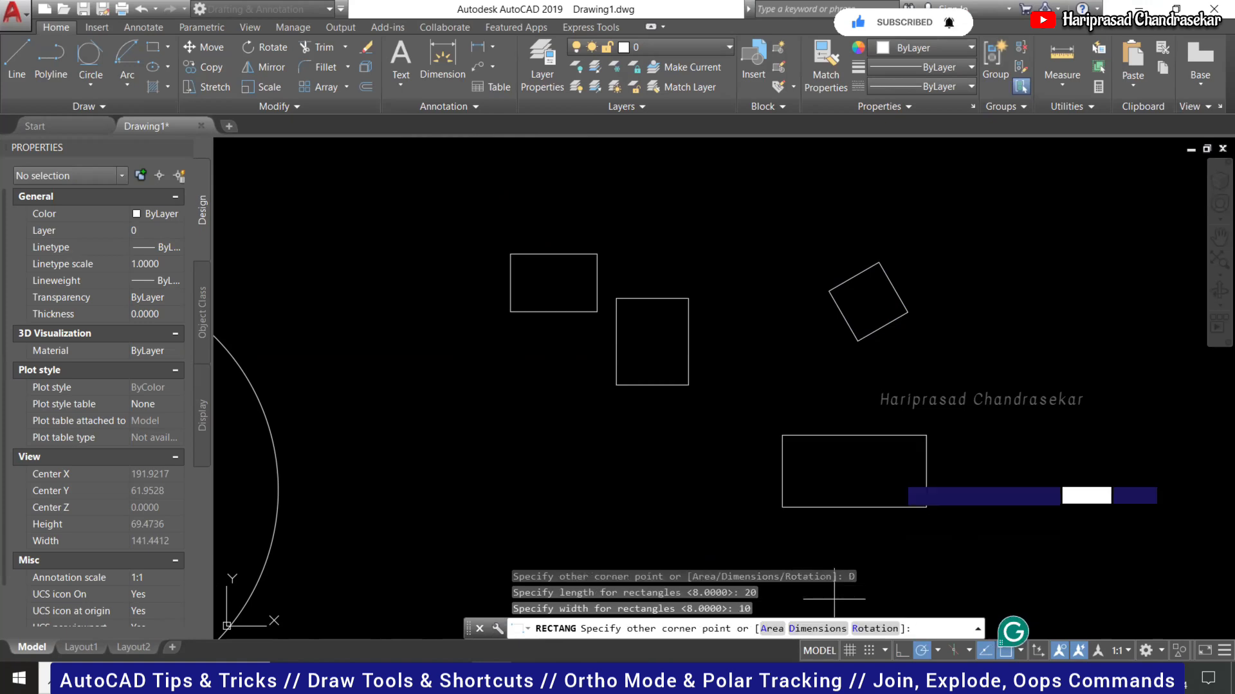
scroll(752, 423, down, 2)
scroll(852, 449, up, 2)
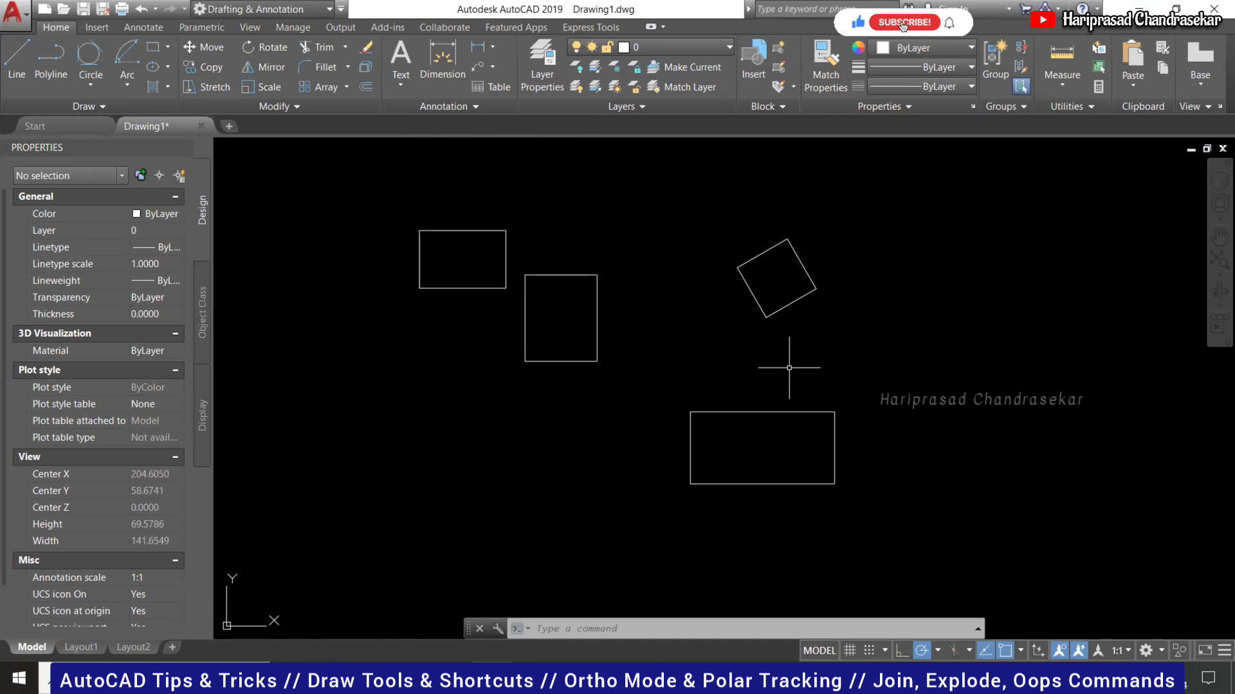
key(Escape)
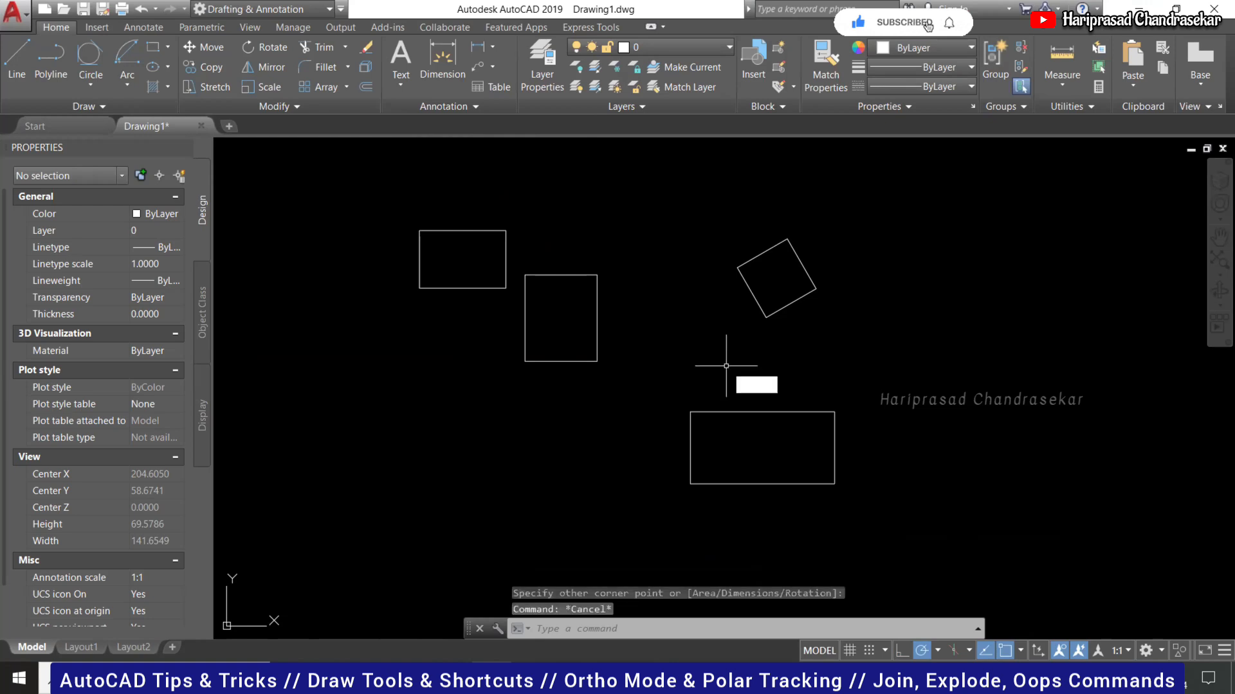
Start a rectangle with the Chamfer option, setting both the first and second chamfer distances to 3.
key(Return)
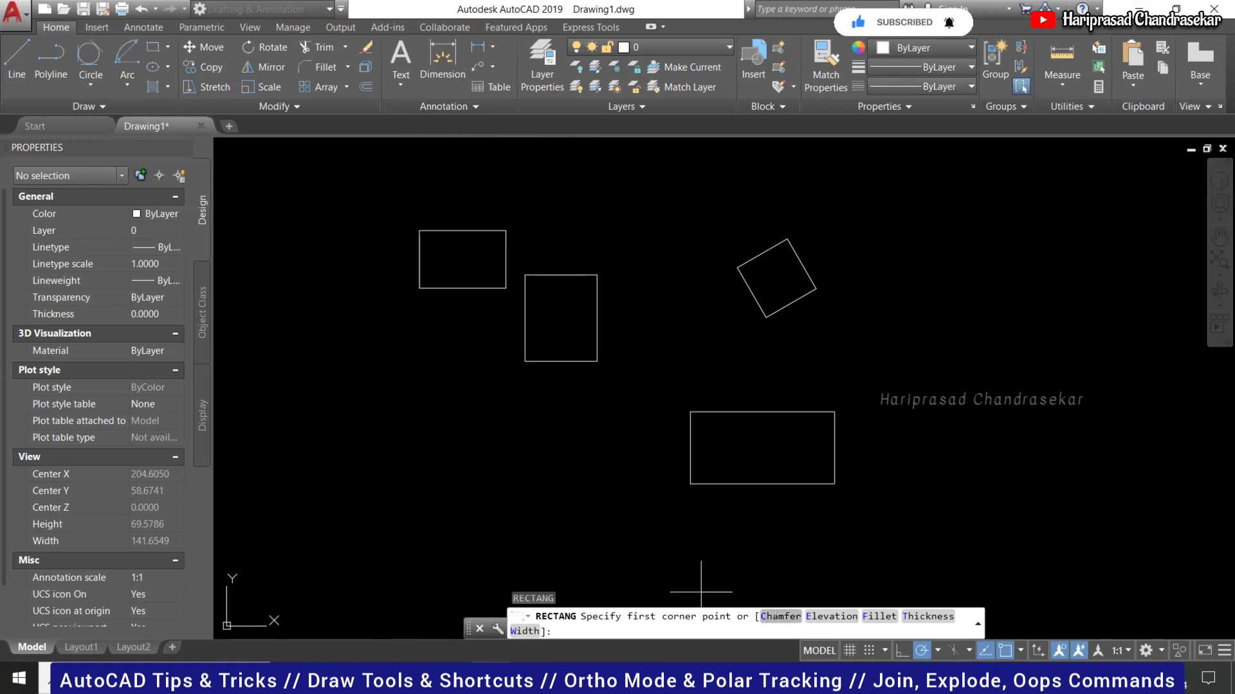
text(C)
key(Return)
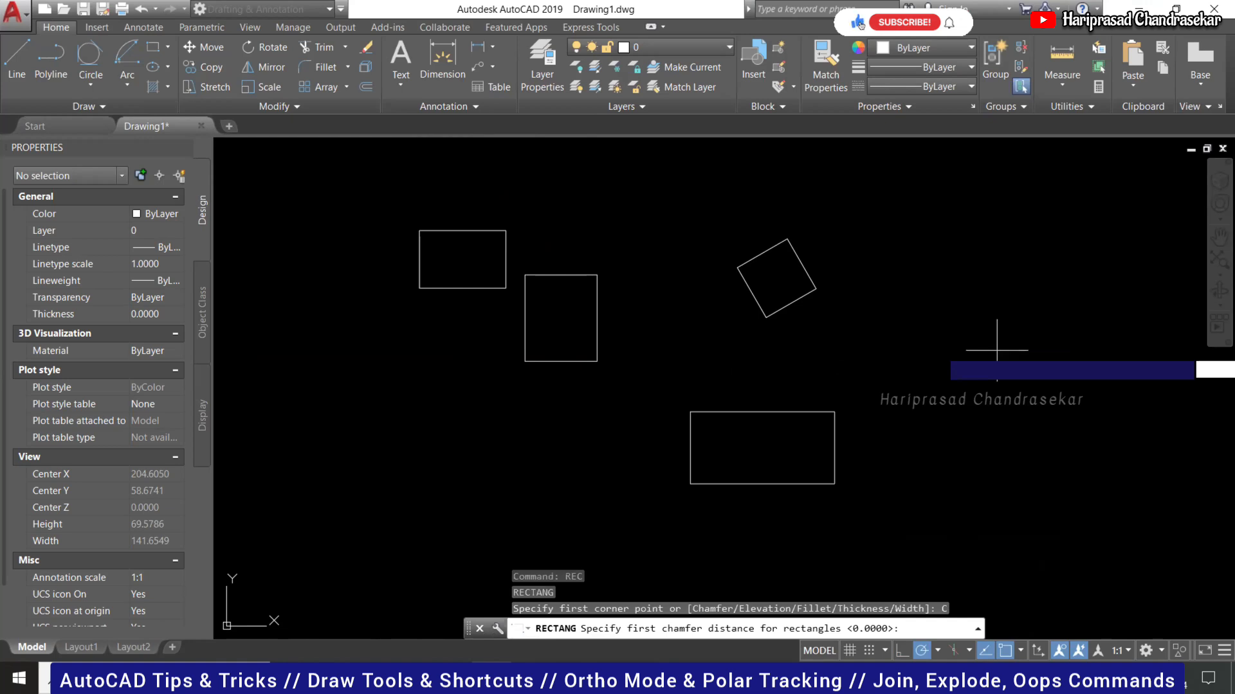
scroll(997, 350, down, 1)
scroll(590, 476, up, 1)
text(3)
key(Return)
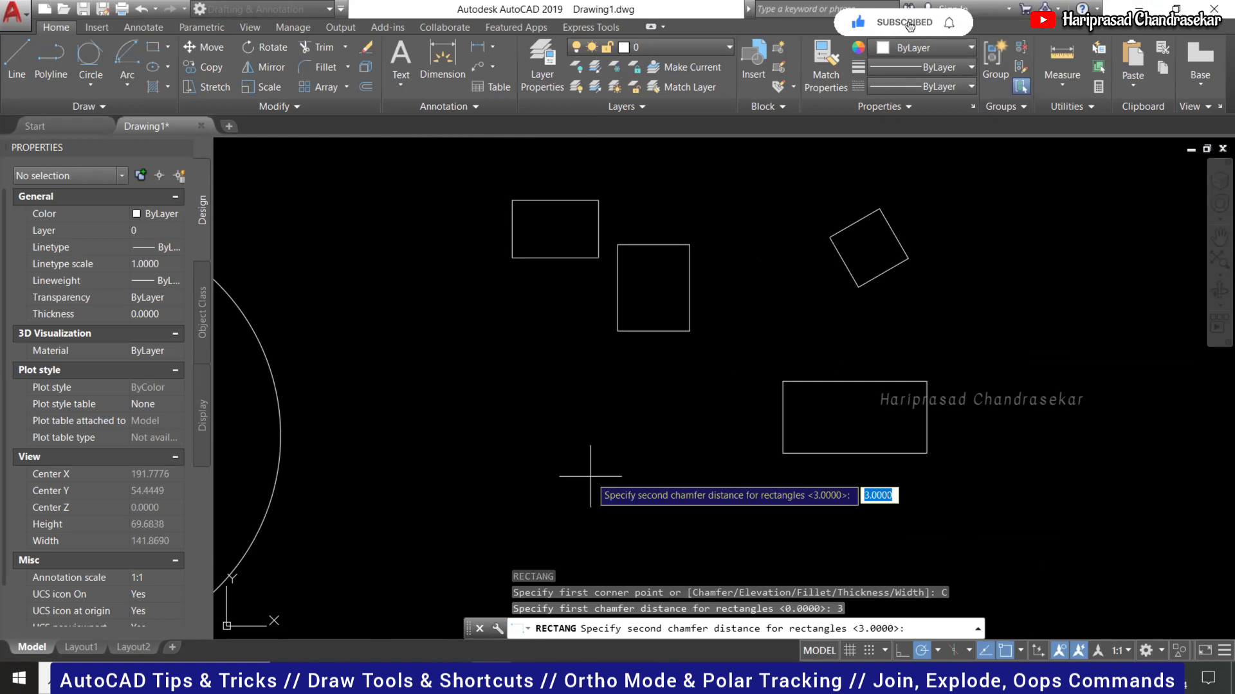
text(3)
key(Return)
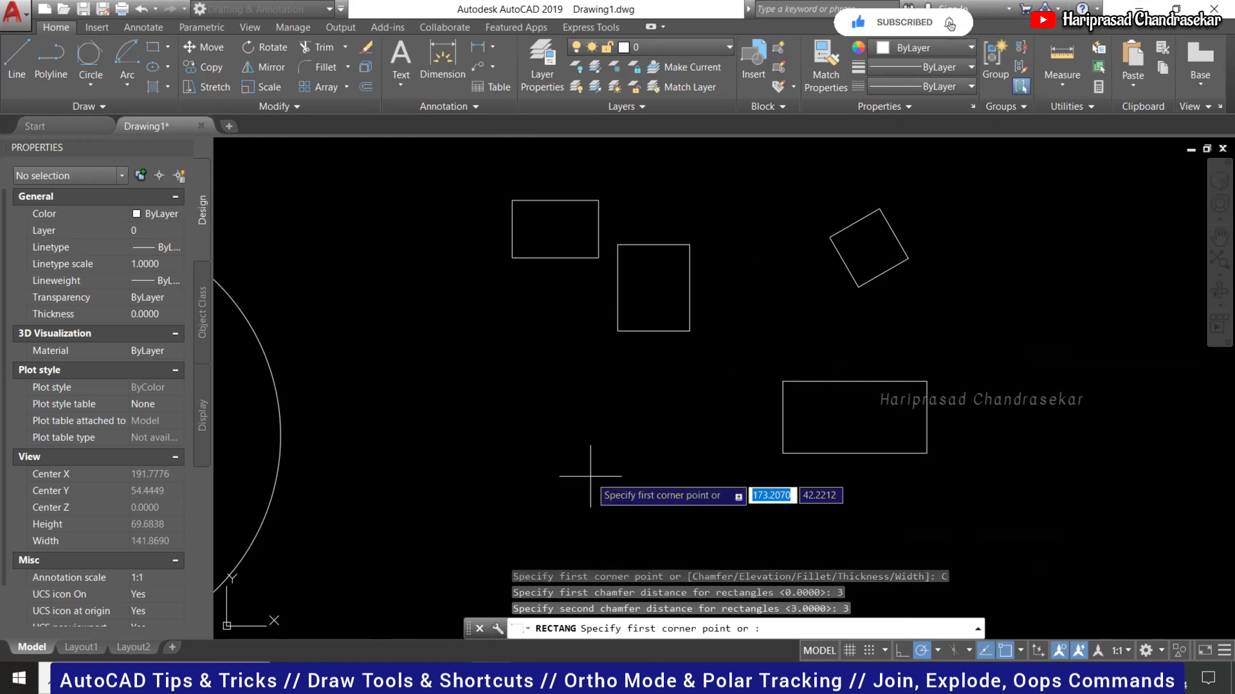
Draw the chamfered rectangle with length 20 and width 10 in the empty area beside the plain 20 by 10 rectangle.
click(450, 389)
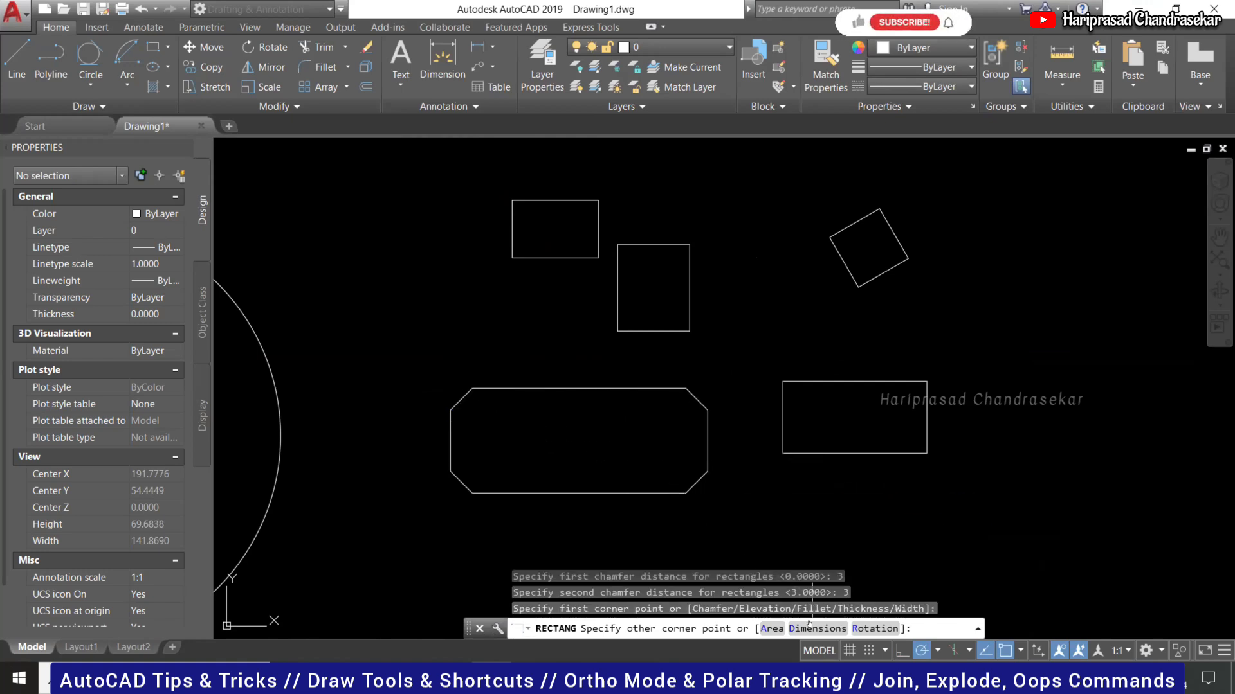
text(D)
key(Return)
key(Return)
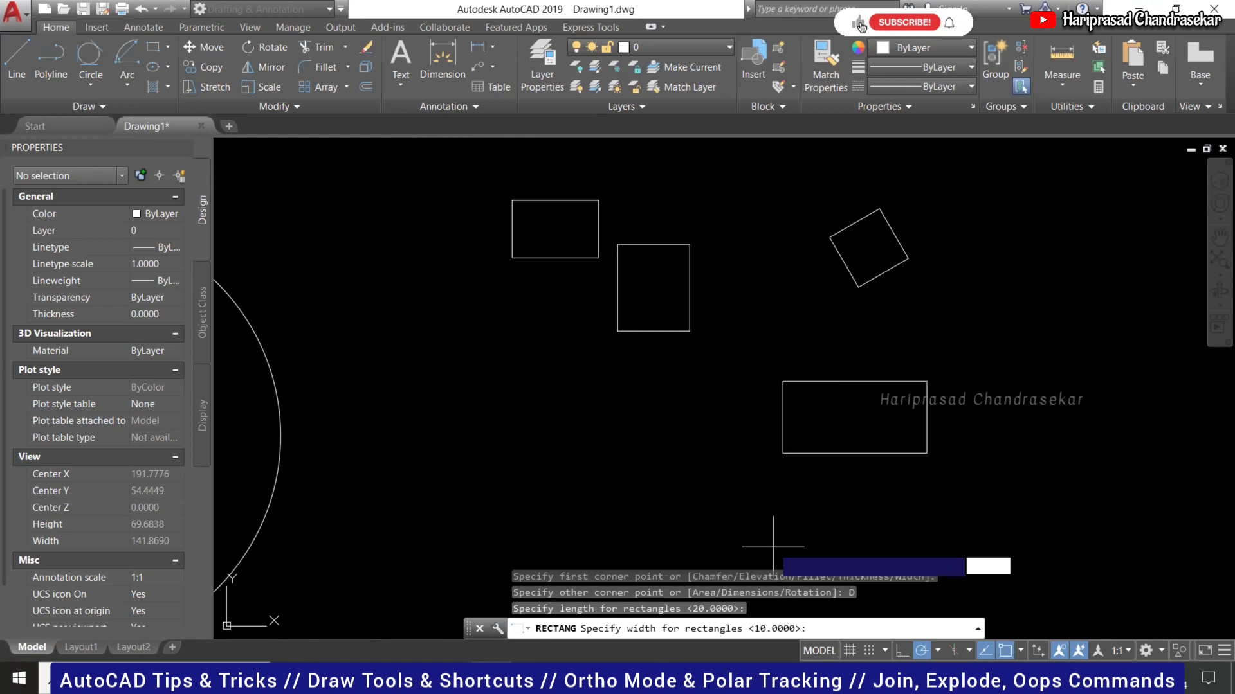
key(Return)
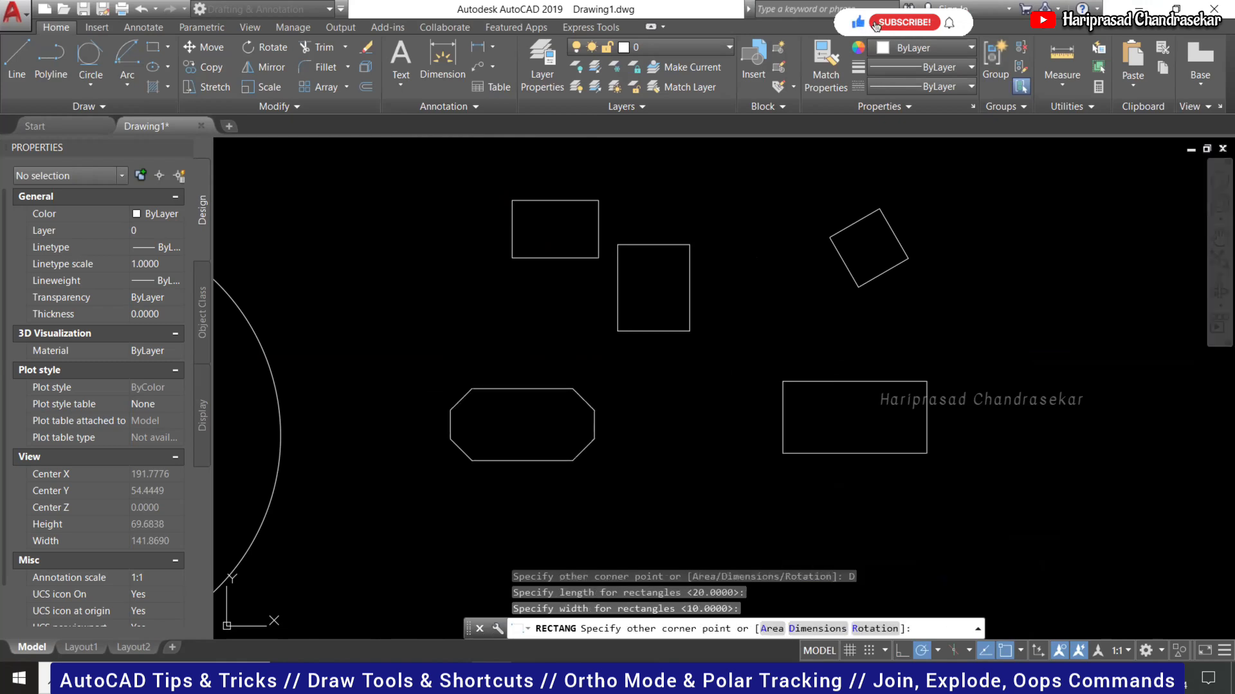
key(Escape)
scroll(370, 399, up, 5)
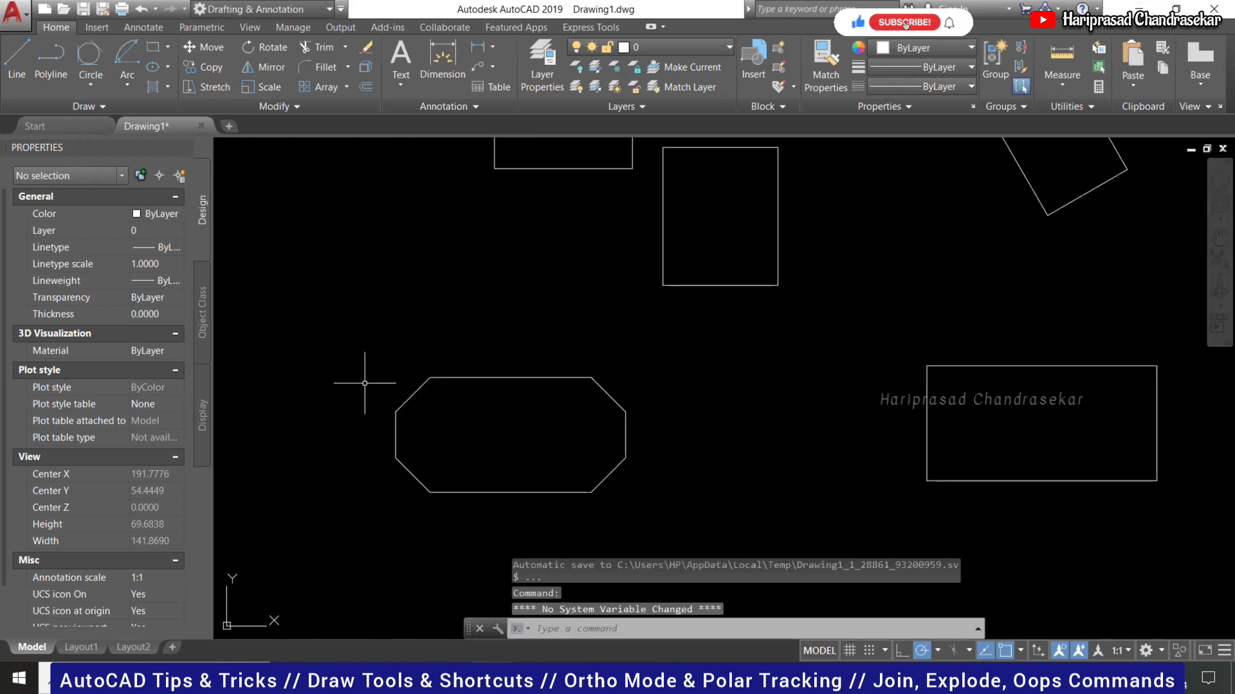
scroll(458, 318, down, 7)
scroll(472, 320, up, 5)
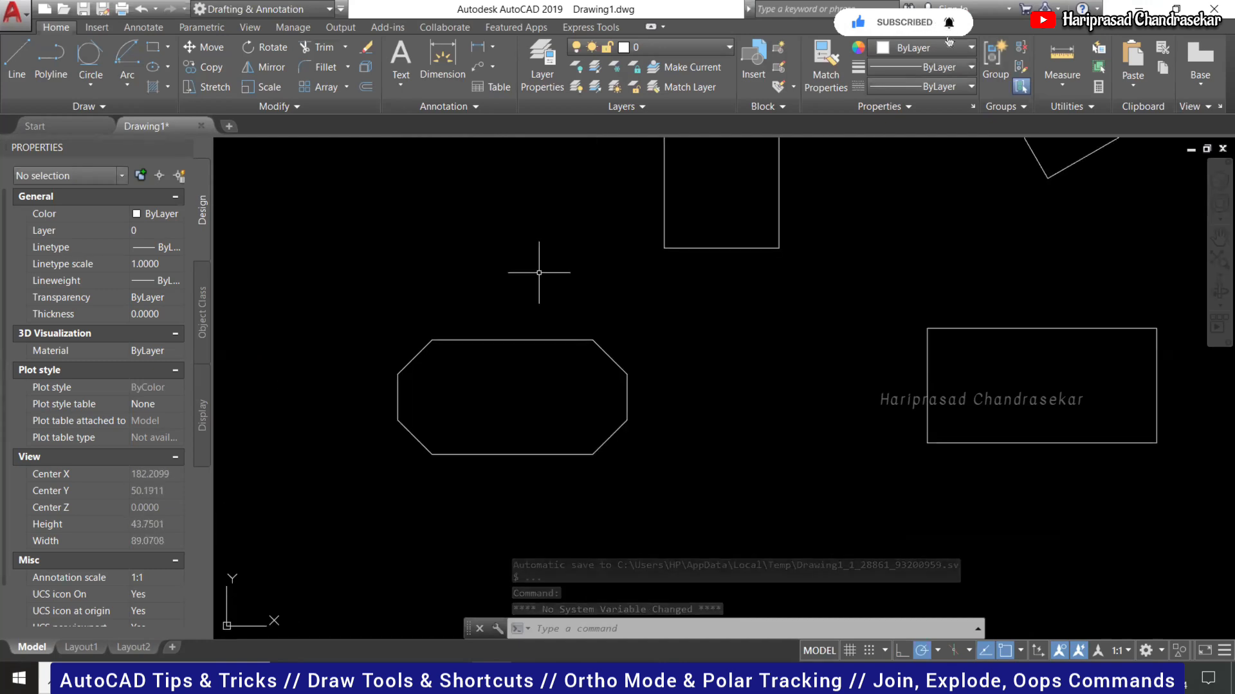
scroll(596, 310, down, 2)
scroll(652, 303, up, 2)
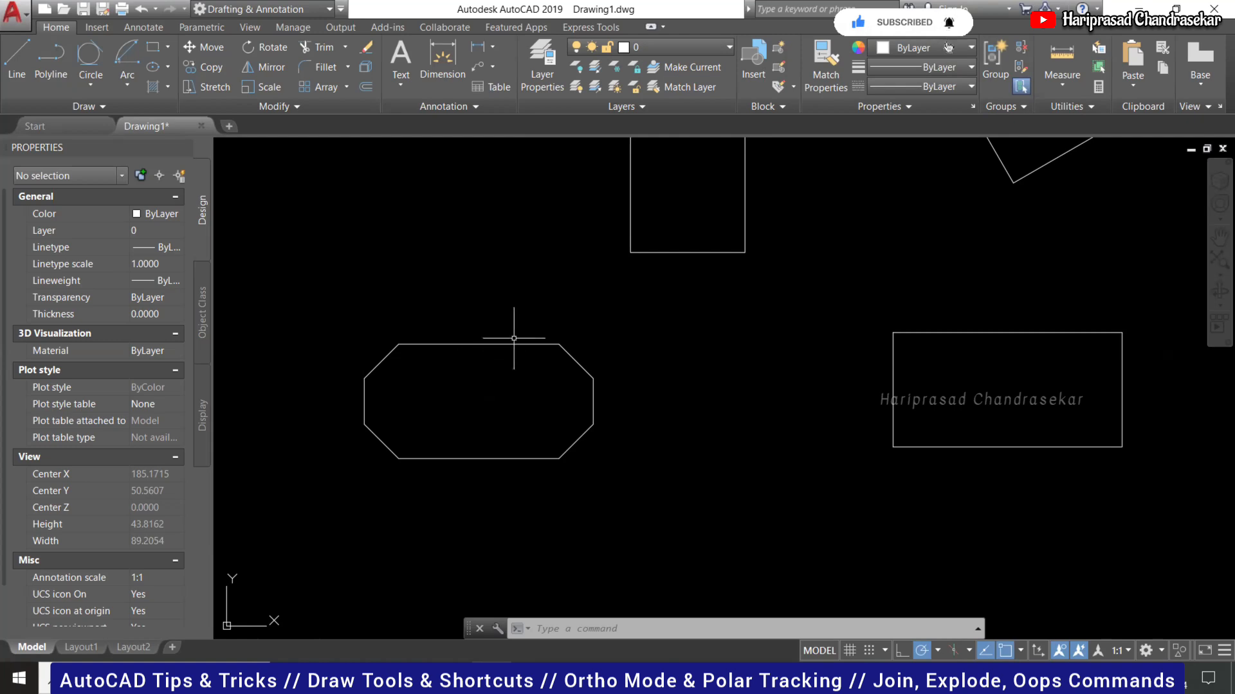
Start another rectangle with the Fillet option and a fillet radius of 2.
text(rec)
key(Return)
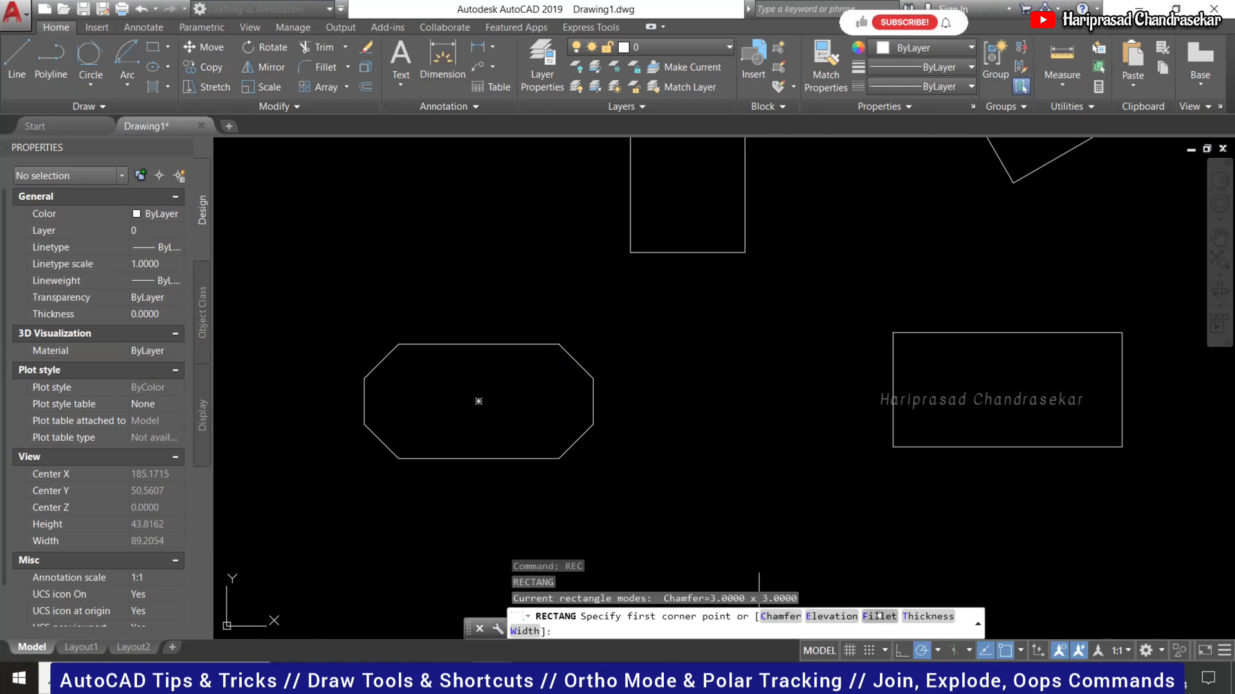
click(879, 616)
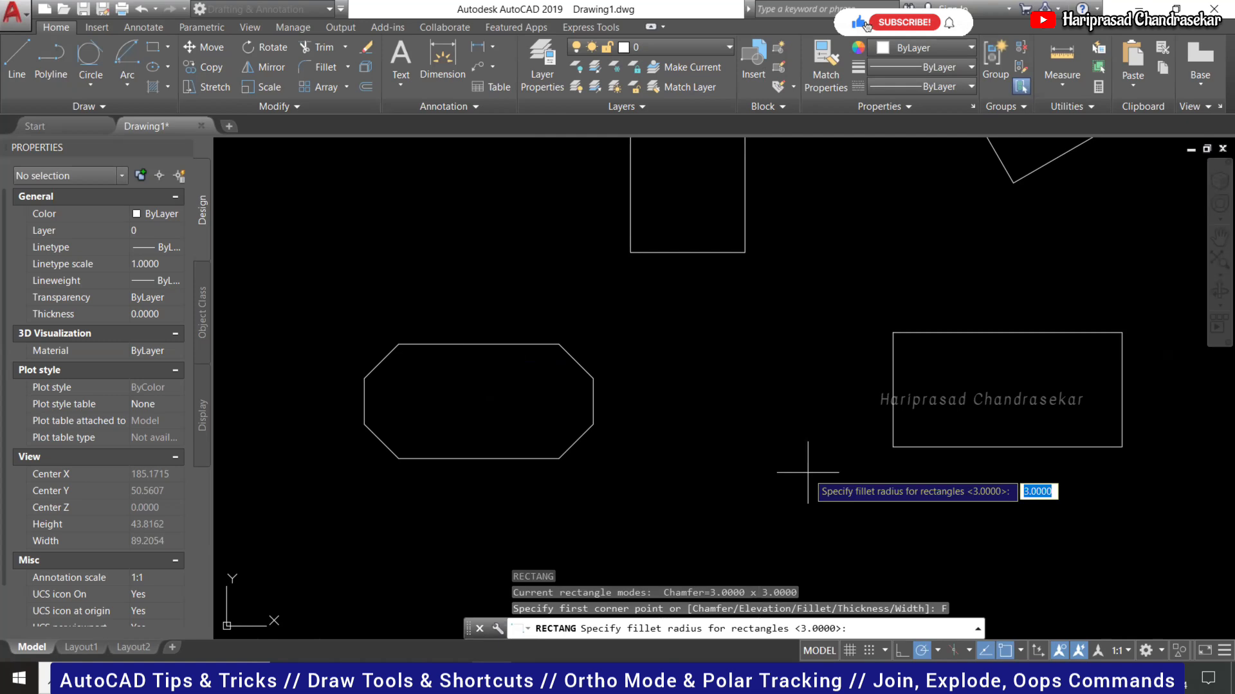
text(2)
key(Return)
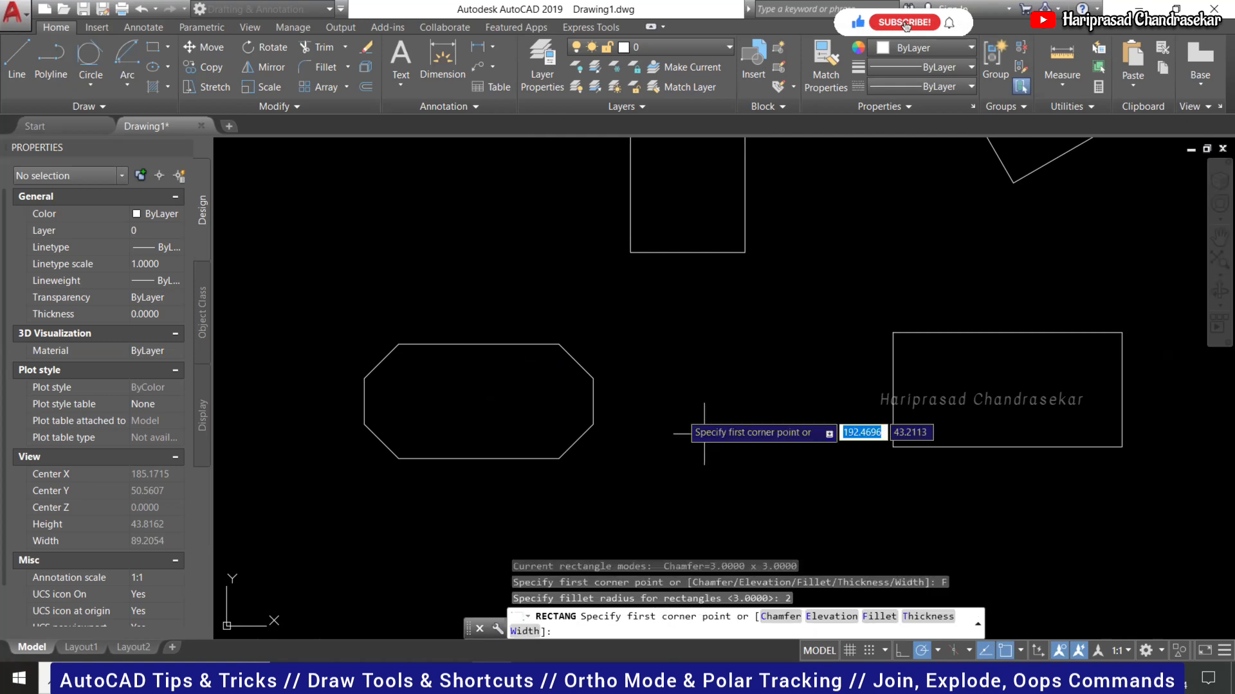
Draw the filleted rectangle with length 10 and width 5 between the chamfered and plain rectangles, slightly below them.
scroll(619, 359, down, 2)
click(639, 452)
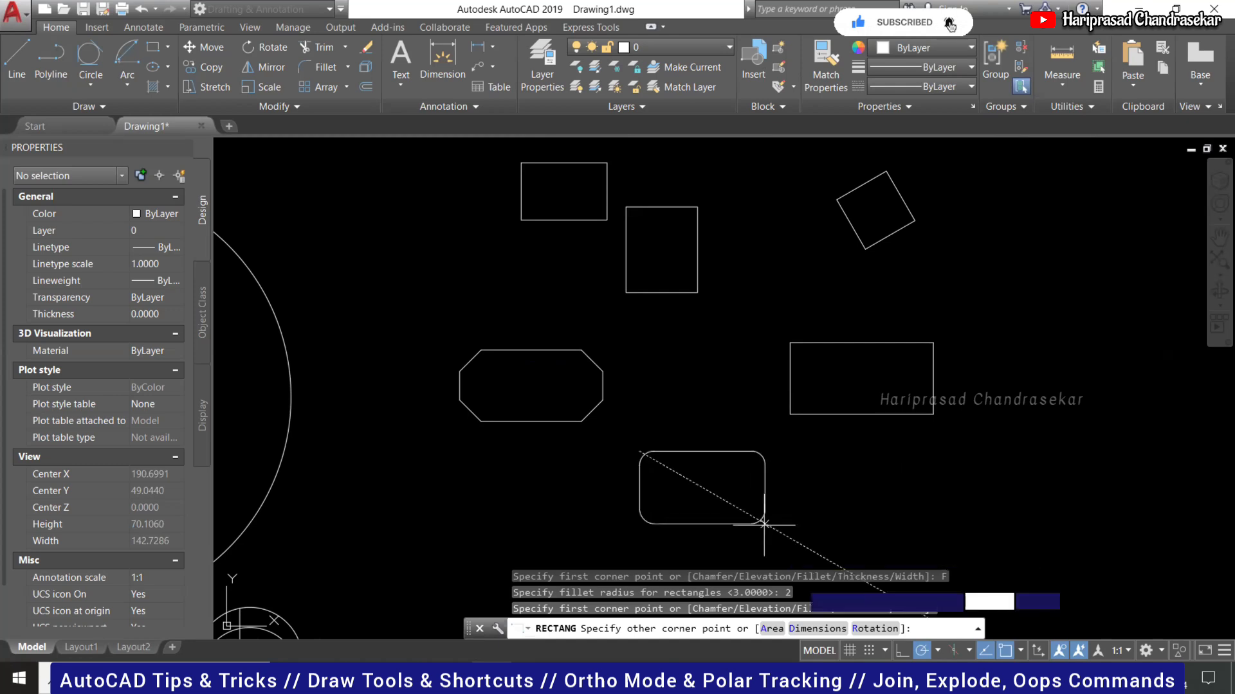
click(799, 625)
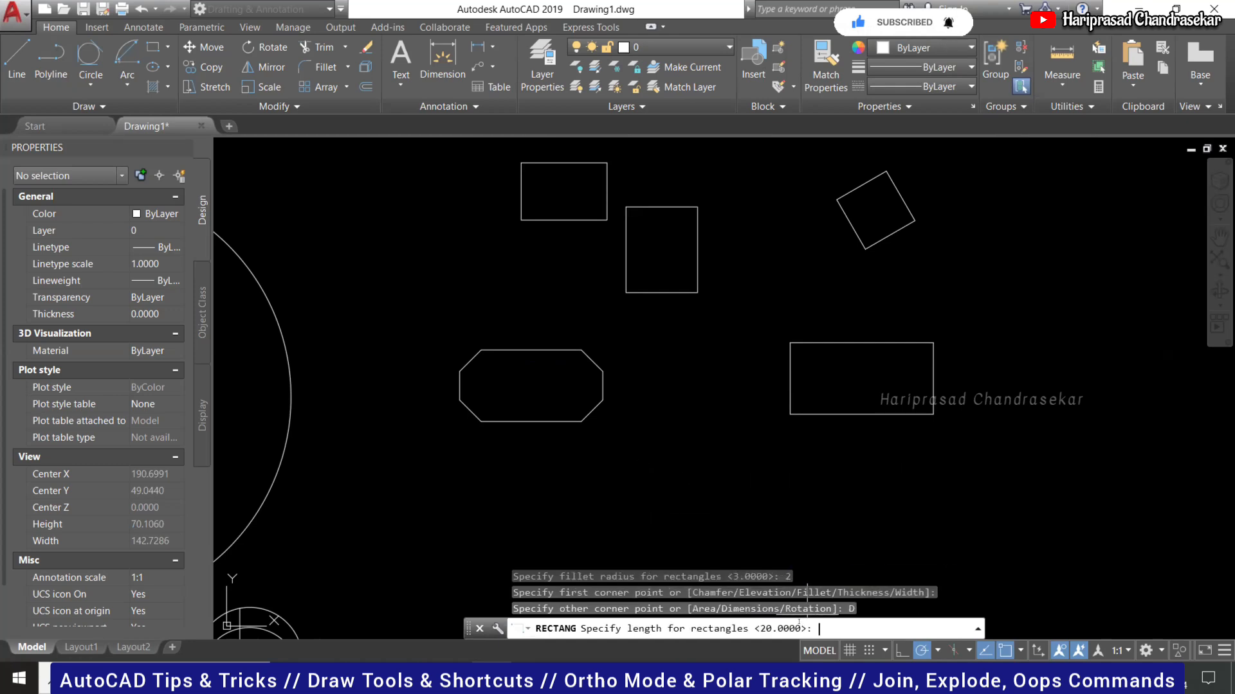
text(10)
key(Return)
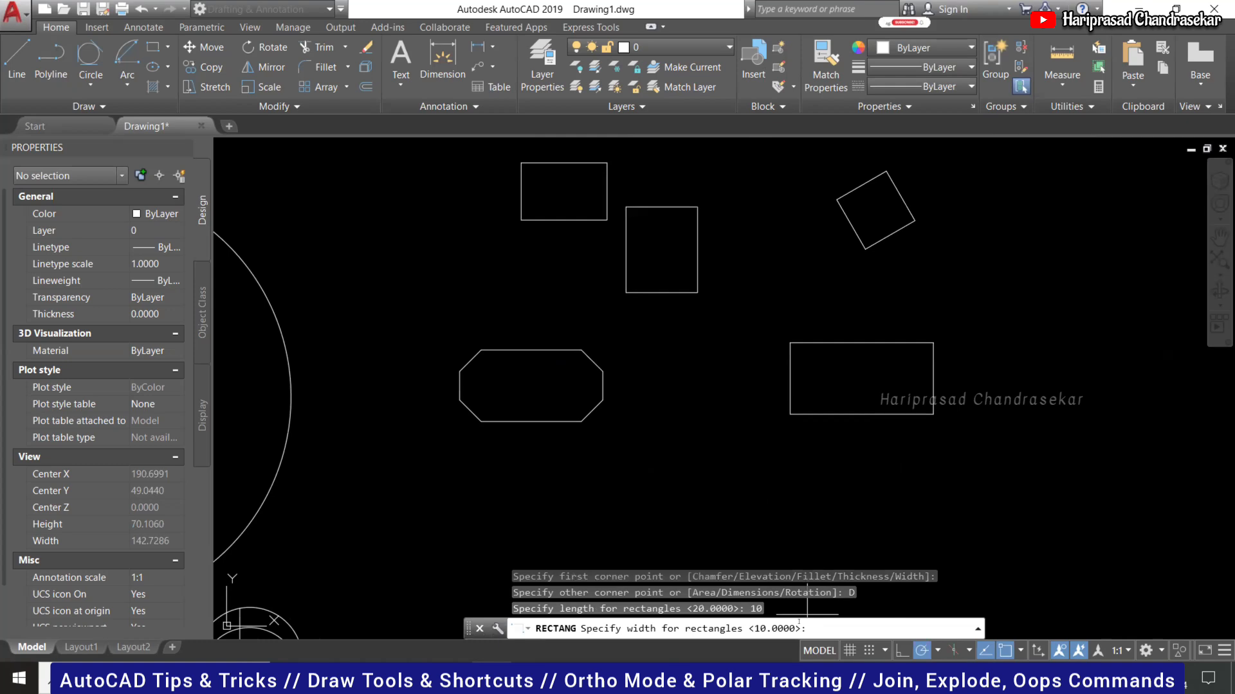
text(5)
key(Return)
click(710, 443)
scroll(700, 443, up, 6)
scroll(803, 398, down, 2)
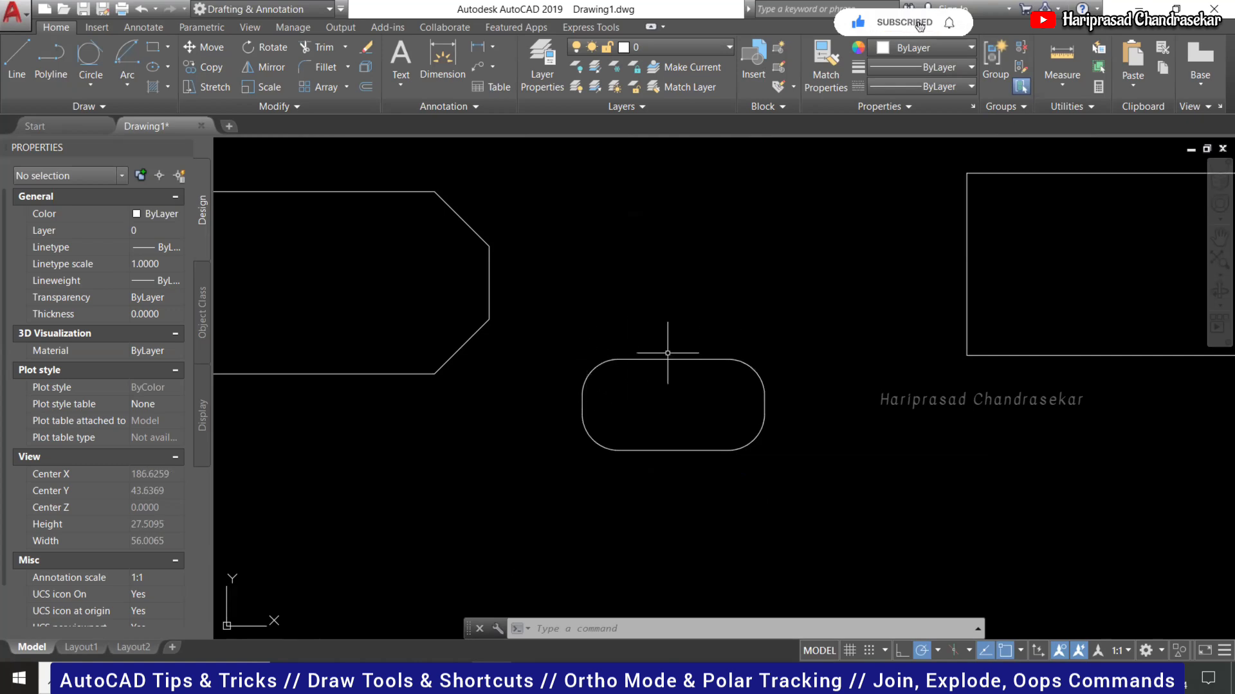
scroll(734, 358, down, 4)
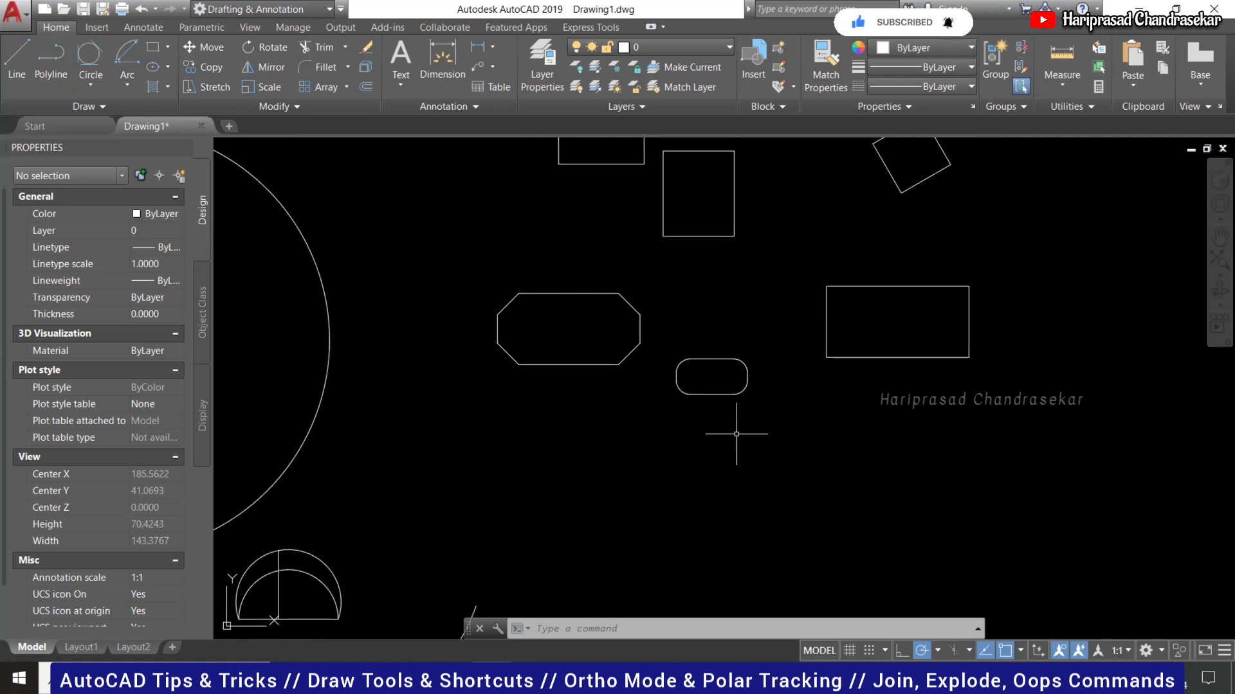
key(Escape)
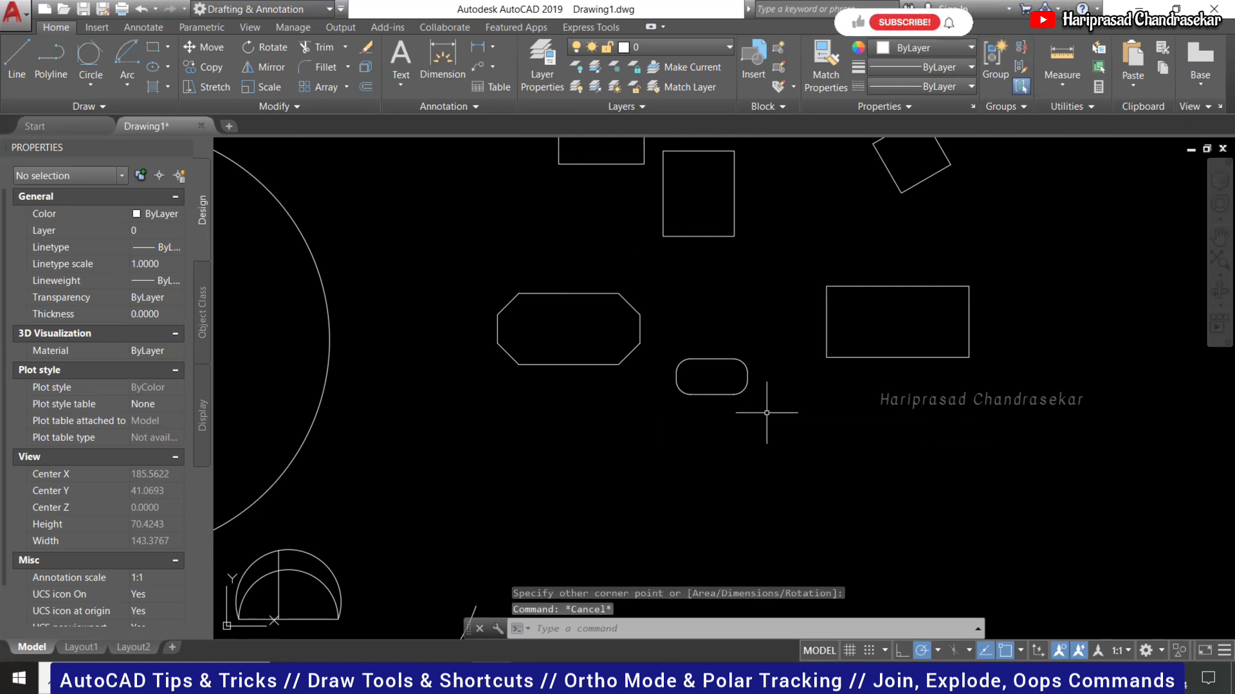
Start a new rectangle with the Width option and a line width of 1.
text(rec)
key(Return)
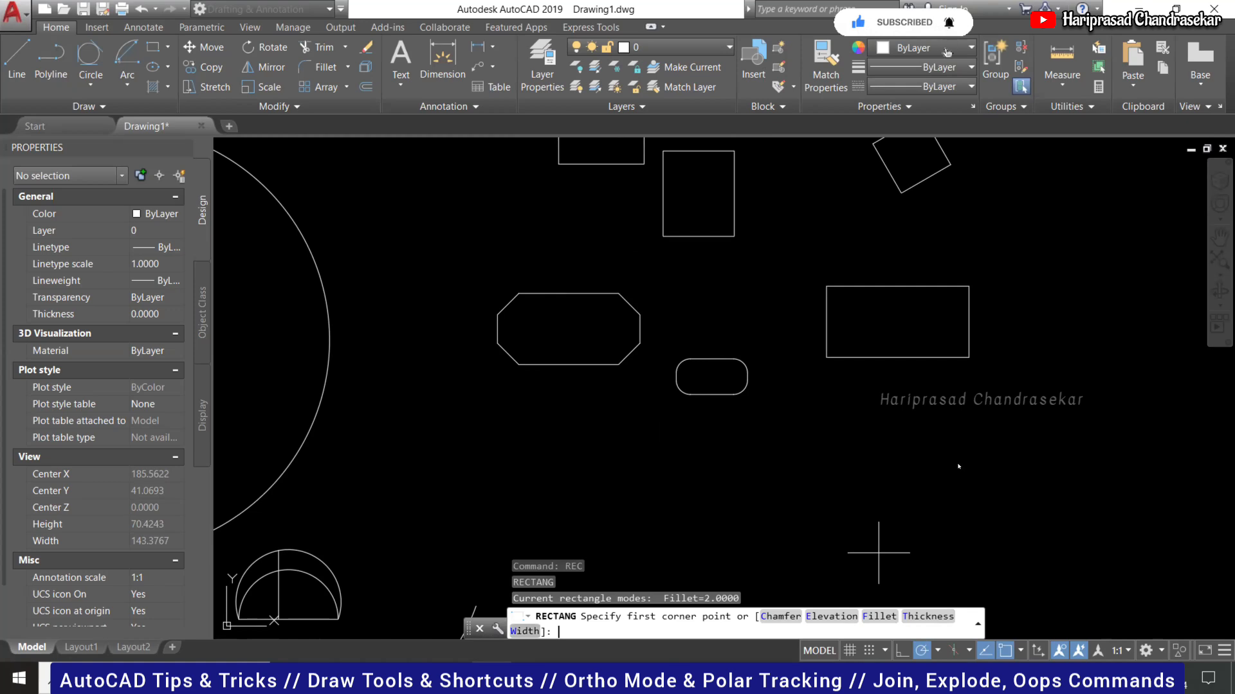
text(W)
key(Return)
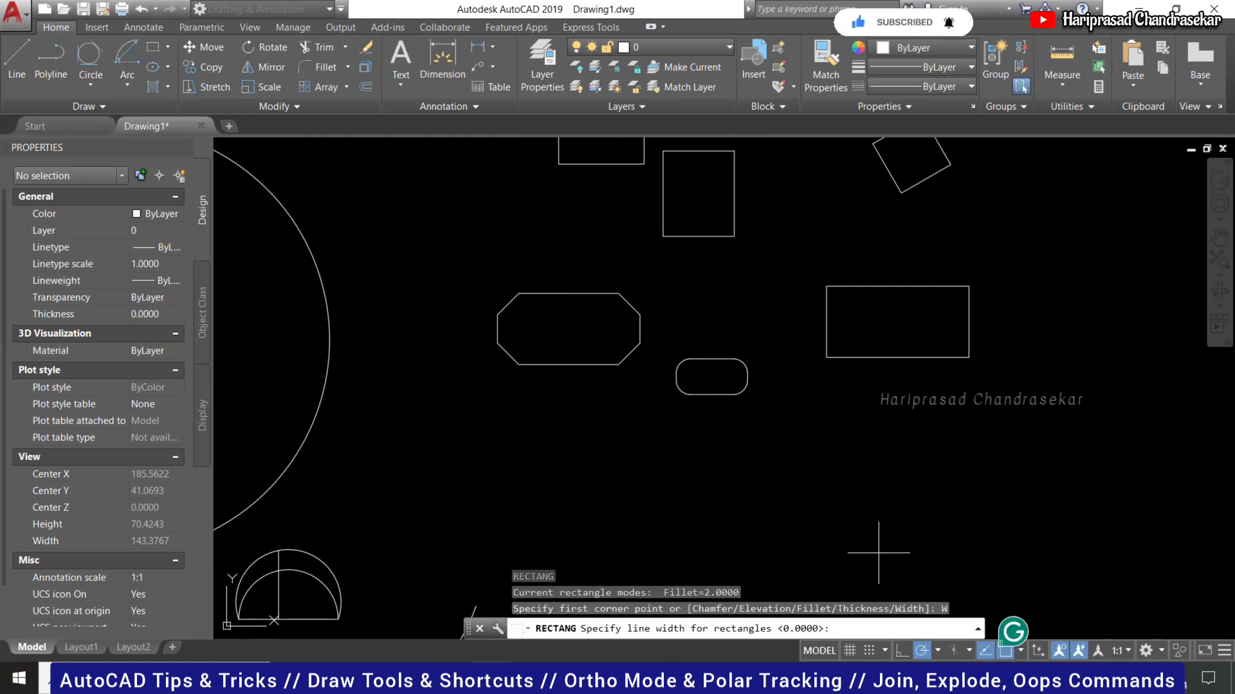
text(1)
key(Return)
Draw the thick-lined rectangle with length 10 and width 5 below the plain 20 by 10 rectangle.
click(873, 430)
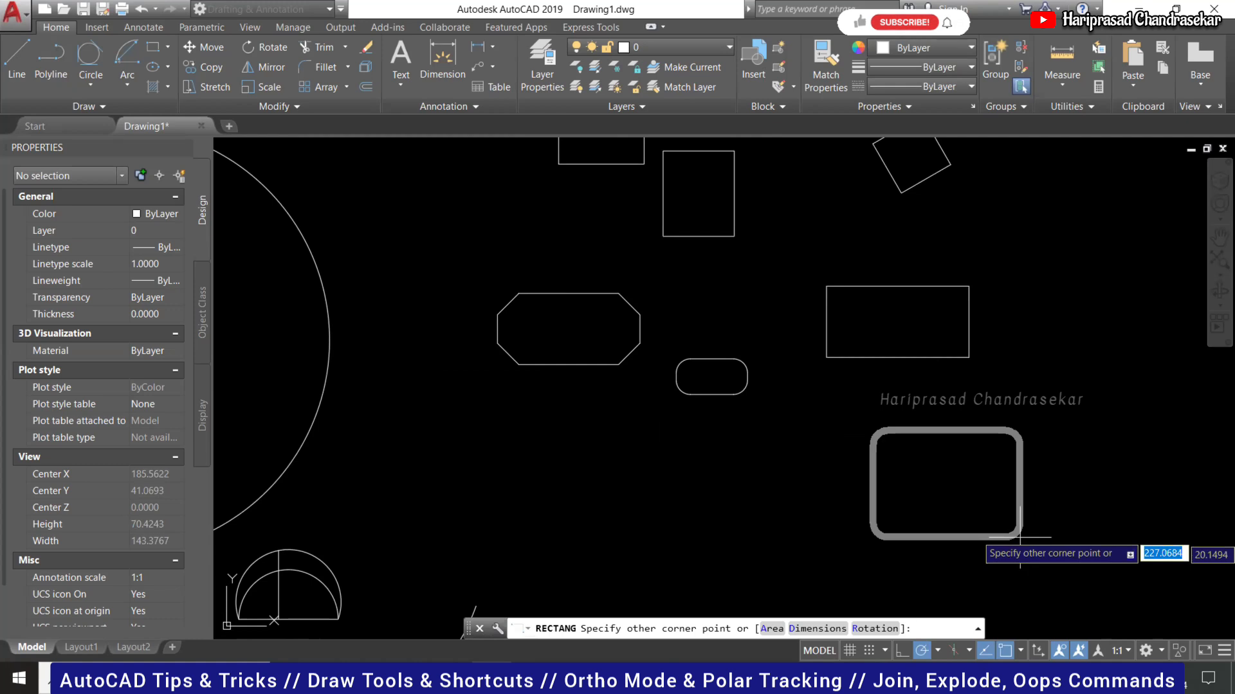
click(828, 626)
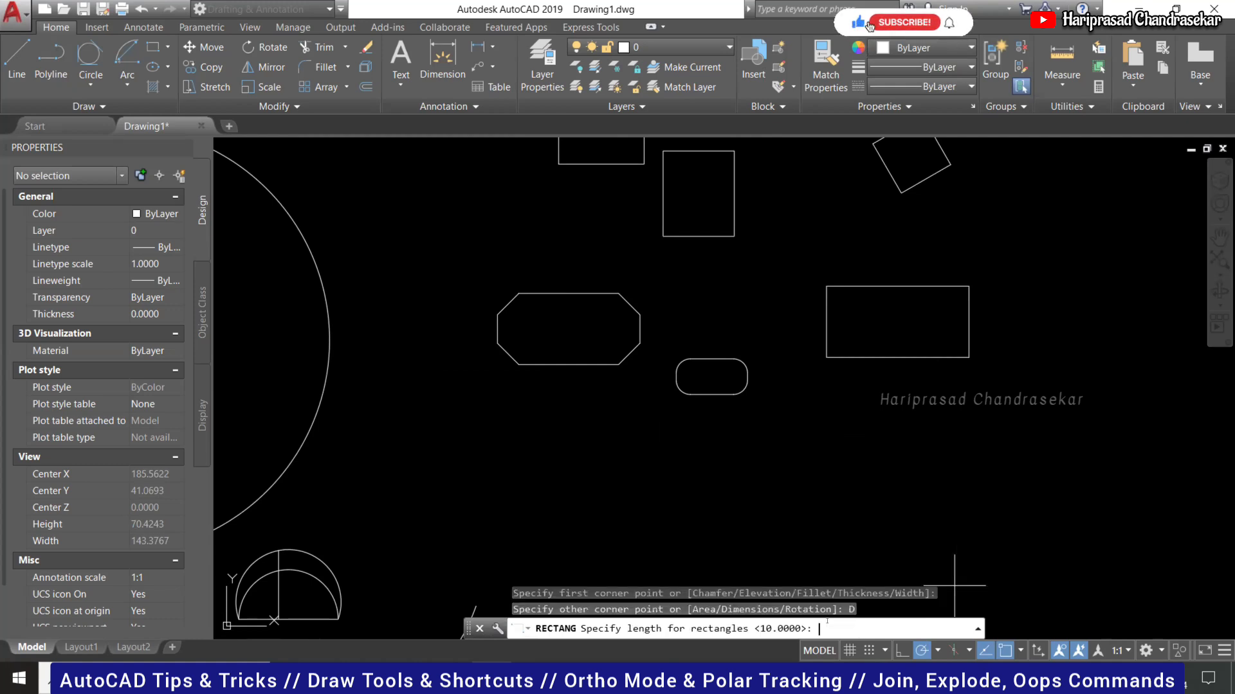
key(Return)
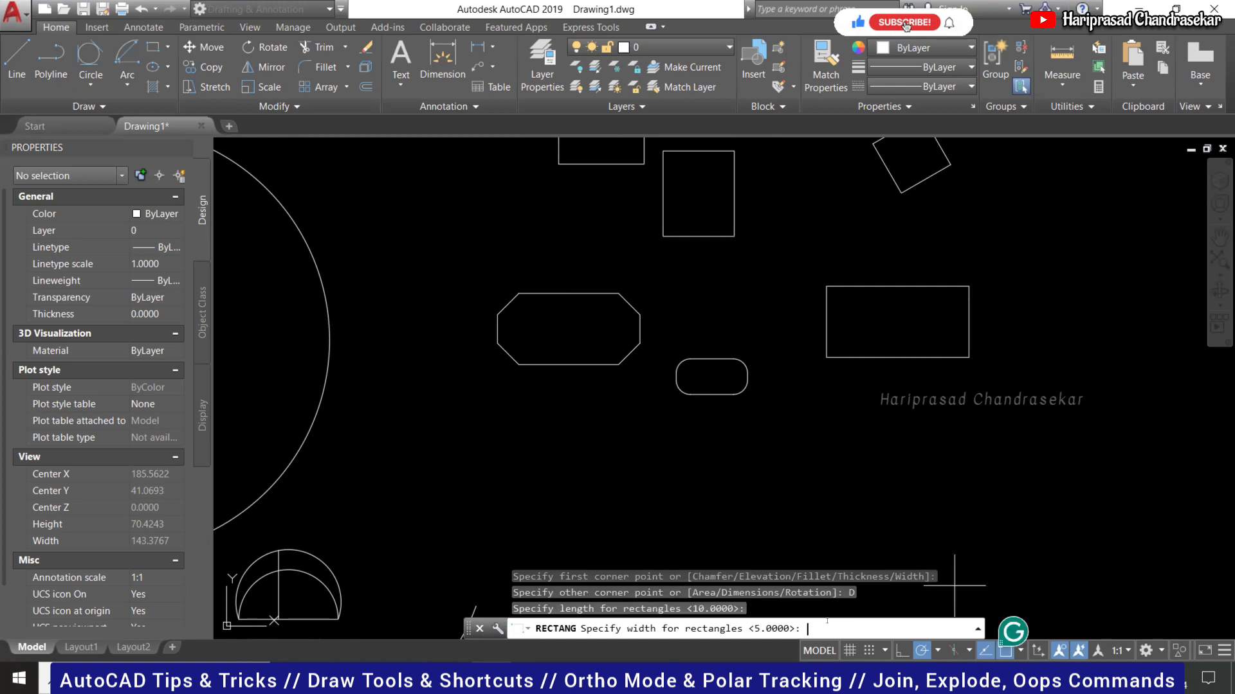
key(Return)
click(887, 504)
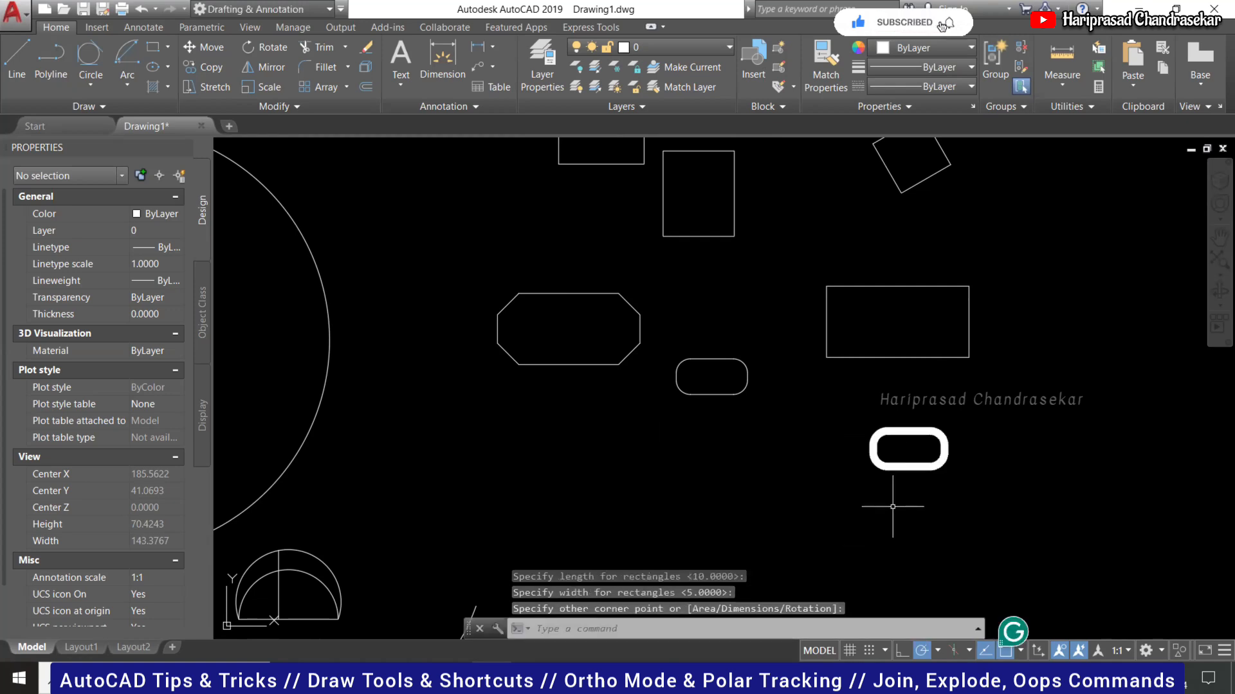
scroll(740, 436, up, 2)
Reset the rectangle command's fillet radius to 0, leaving the command without placing a rectangle.
key(Return)
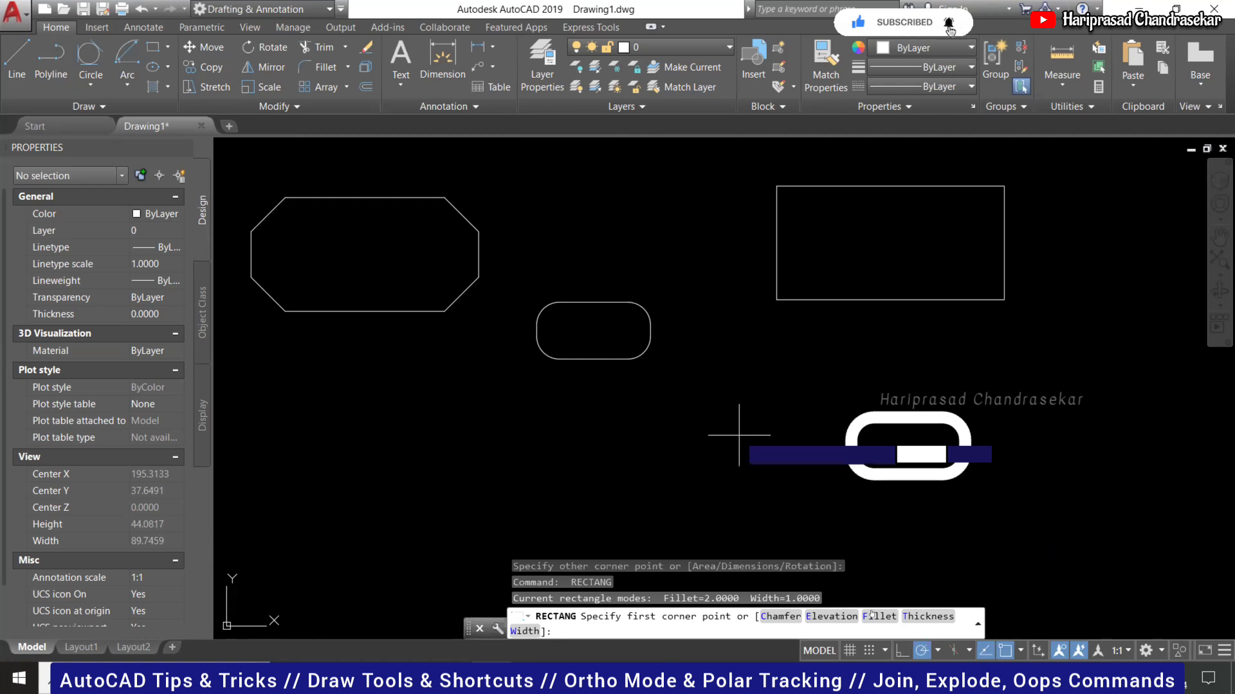
click(868, 619)
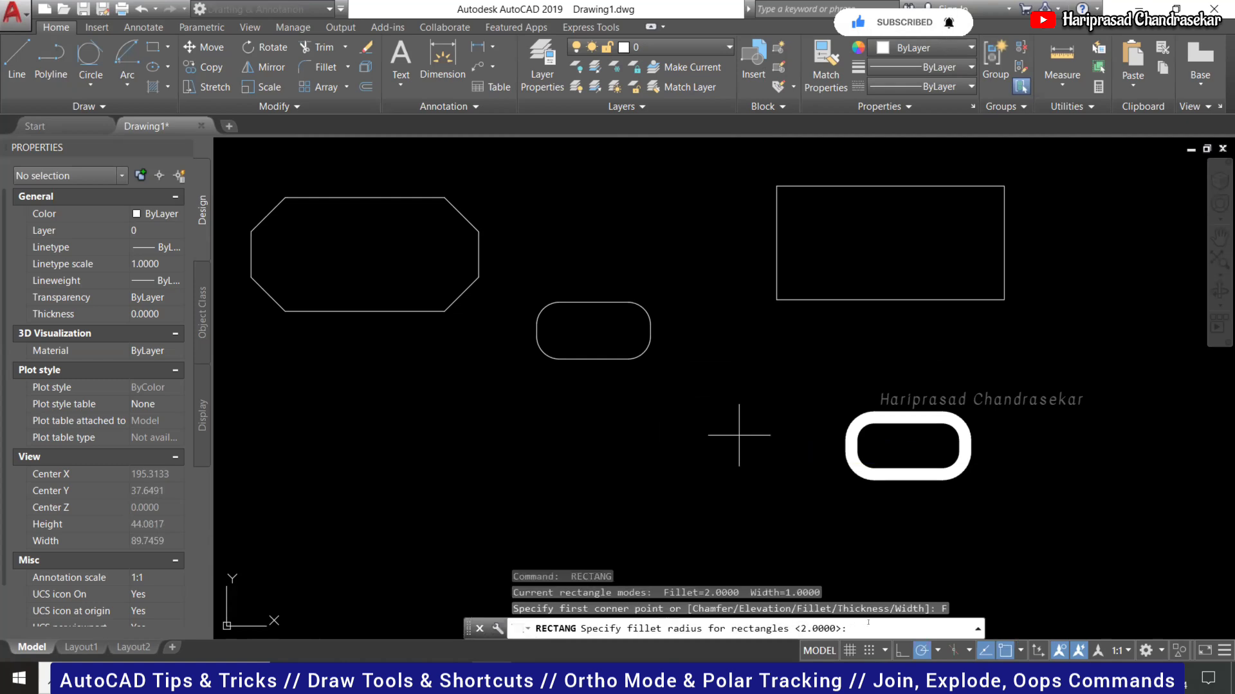
text(0)
key(Return)
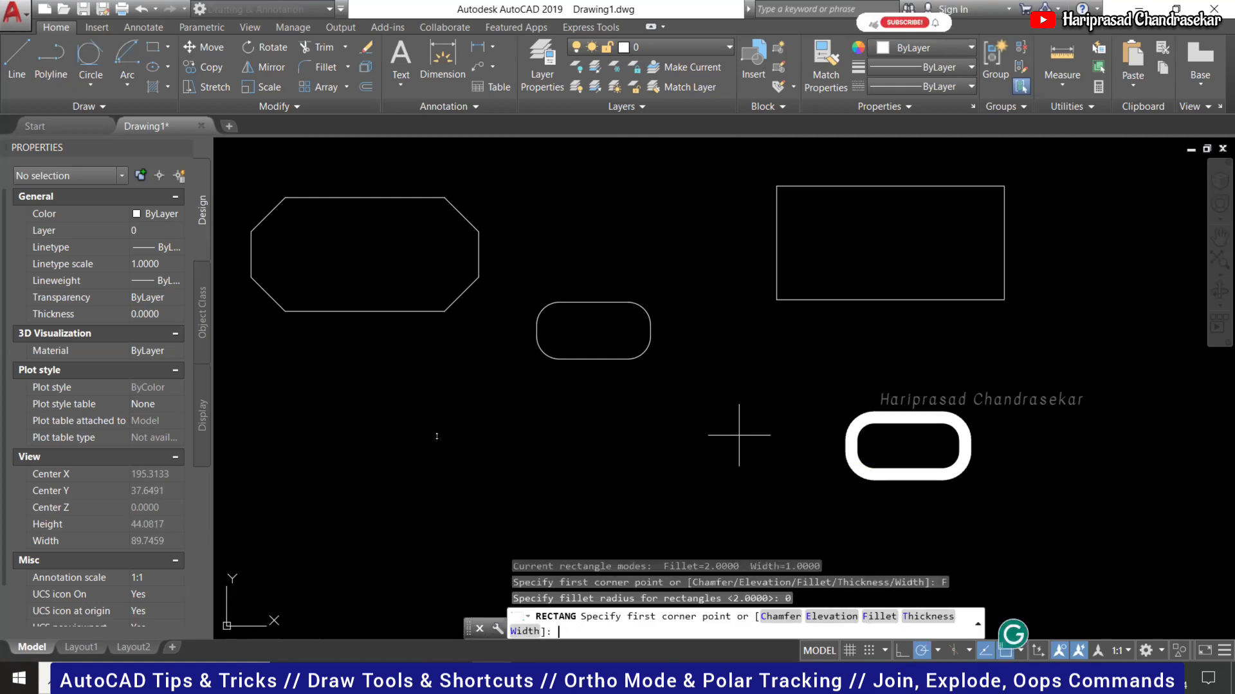
click(502, 441)
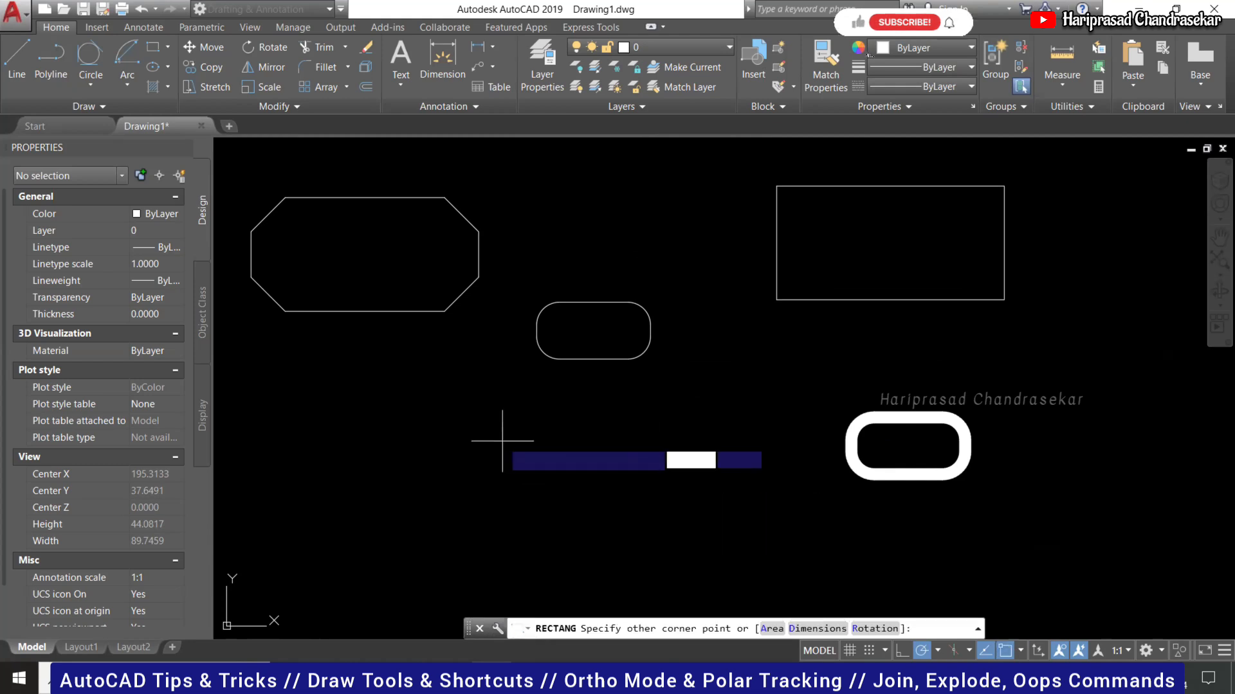
key(Escape)
Restart the rectangle command and reset its line width to 0.
key(space)
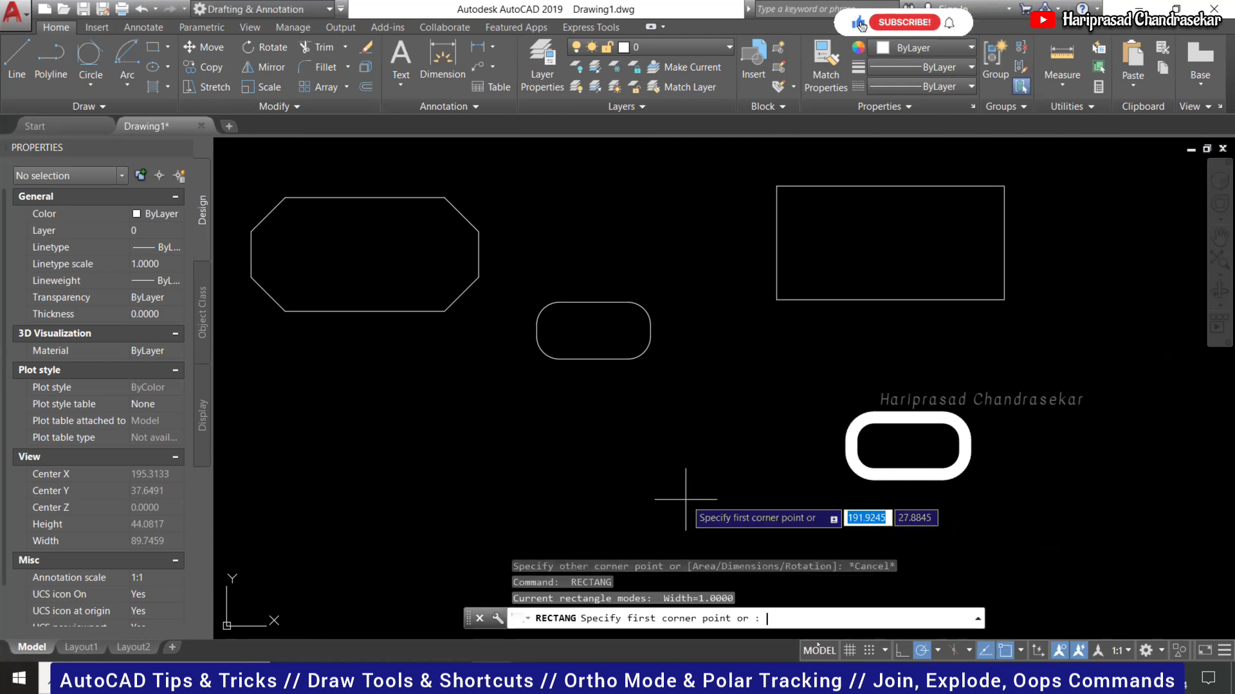
text(W)
key(Return)
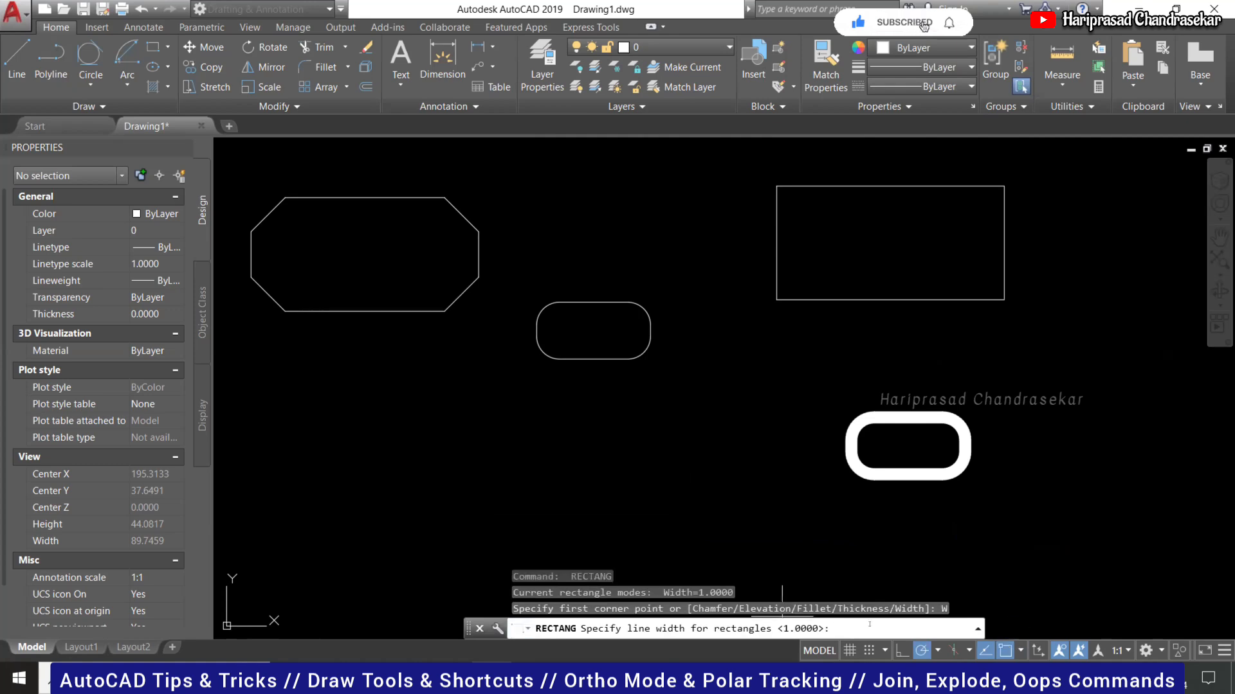
text(0)
key(Return)
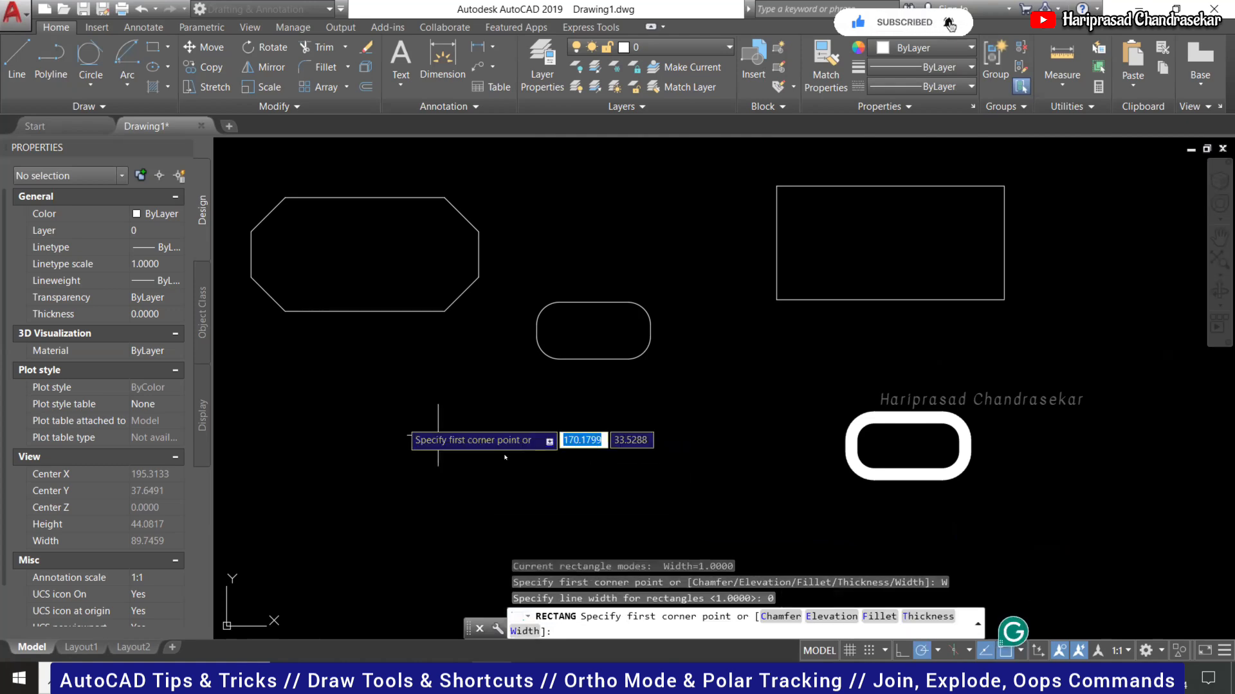
Draw a tall plain rectangle below the chamfered one and a wide plain rectangle crossing it.
click(402, 421)
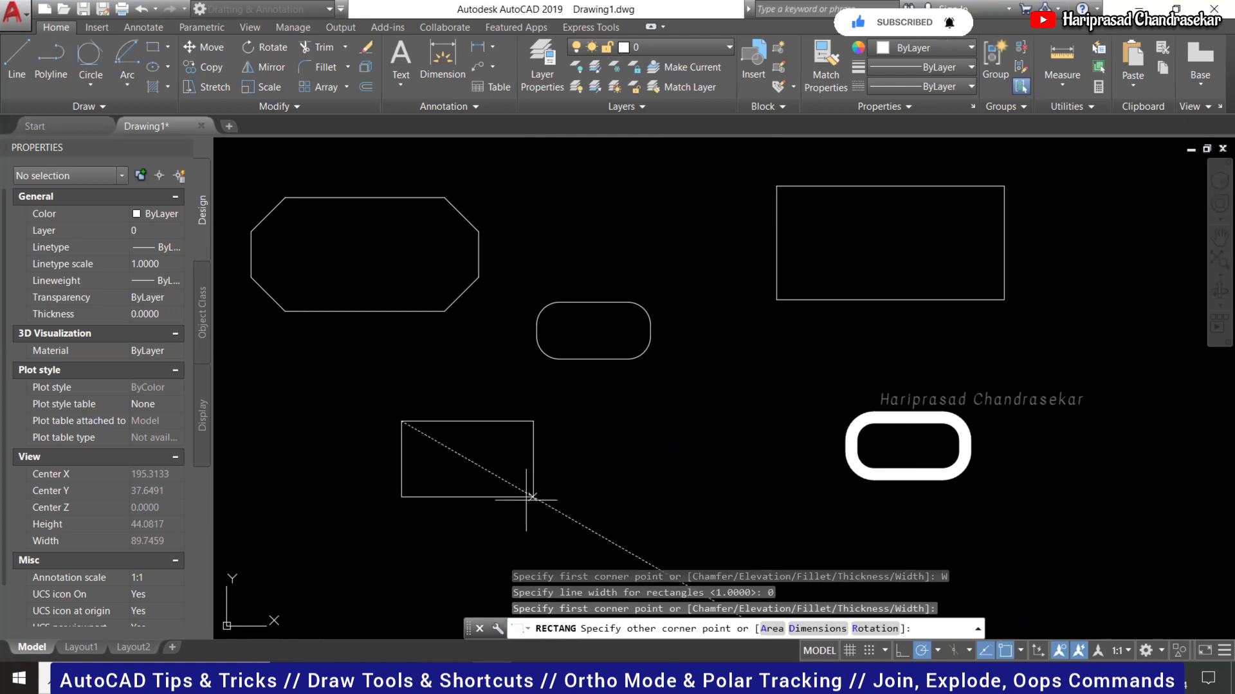
click(459, 541)
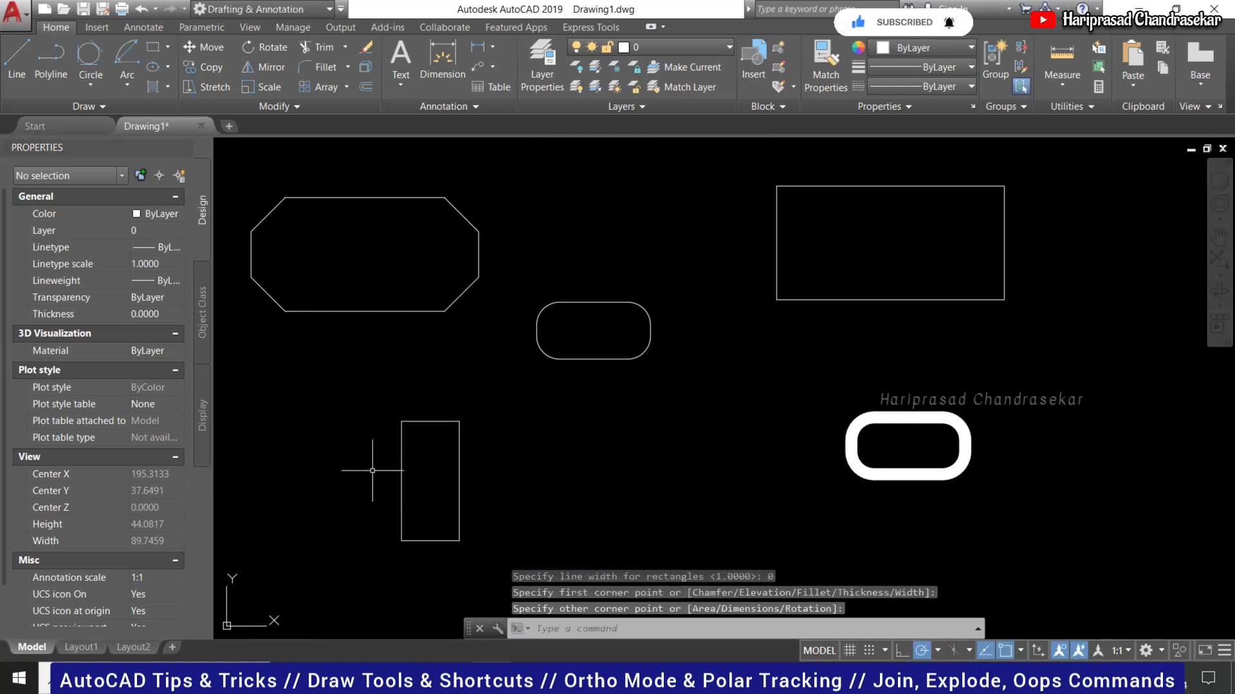
key(Return)
click(333, 437)
click(529, 489)
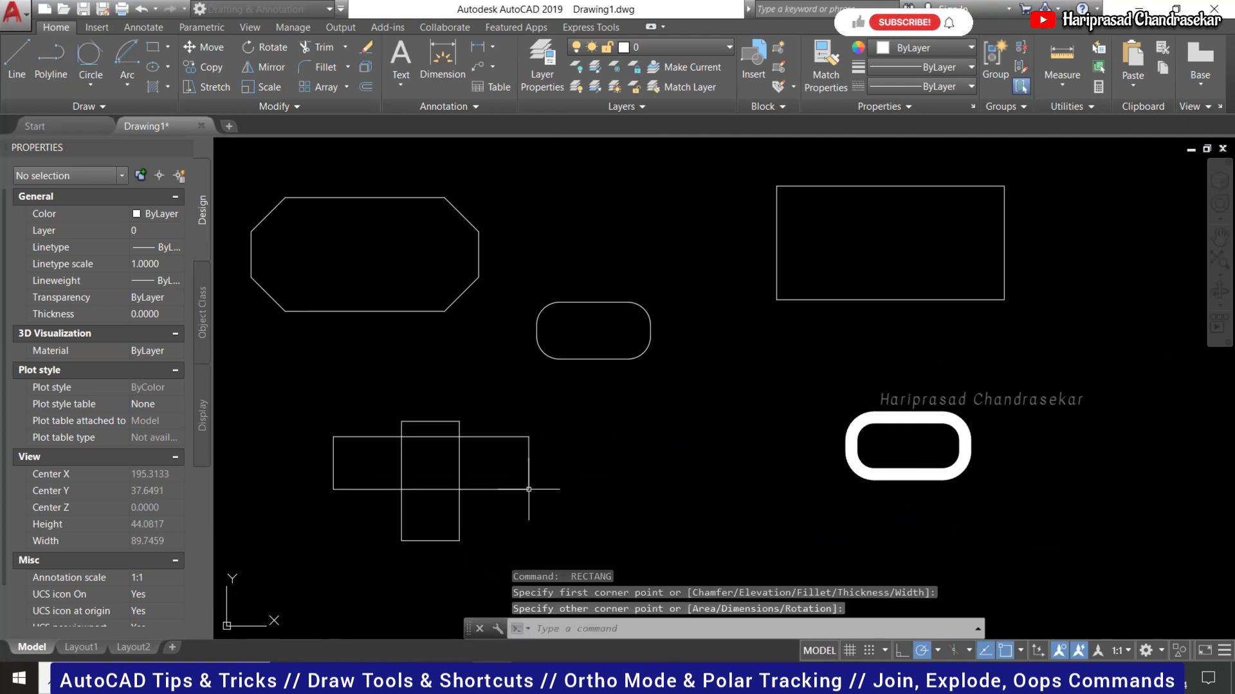
Draw a plain rectangle with its elevation set to 10 beside the two crossing rectangles.
scroll(548, 456, down, 2)
scroll(555, 463, up, 2)
key(Return)
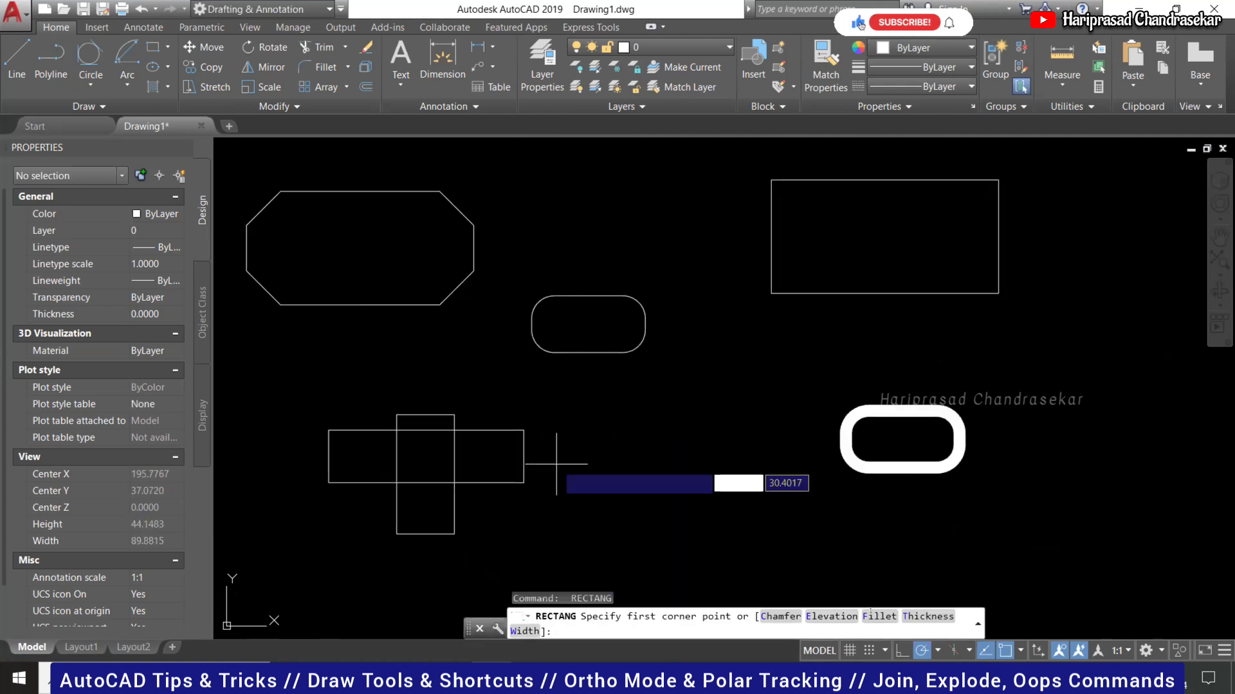
click(830, 616)
text(10)
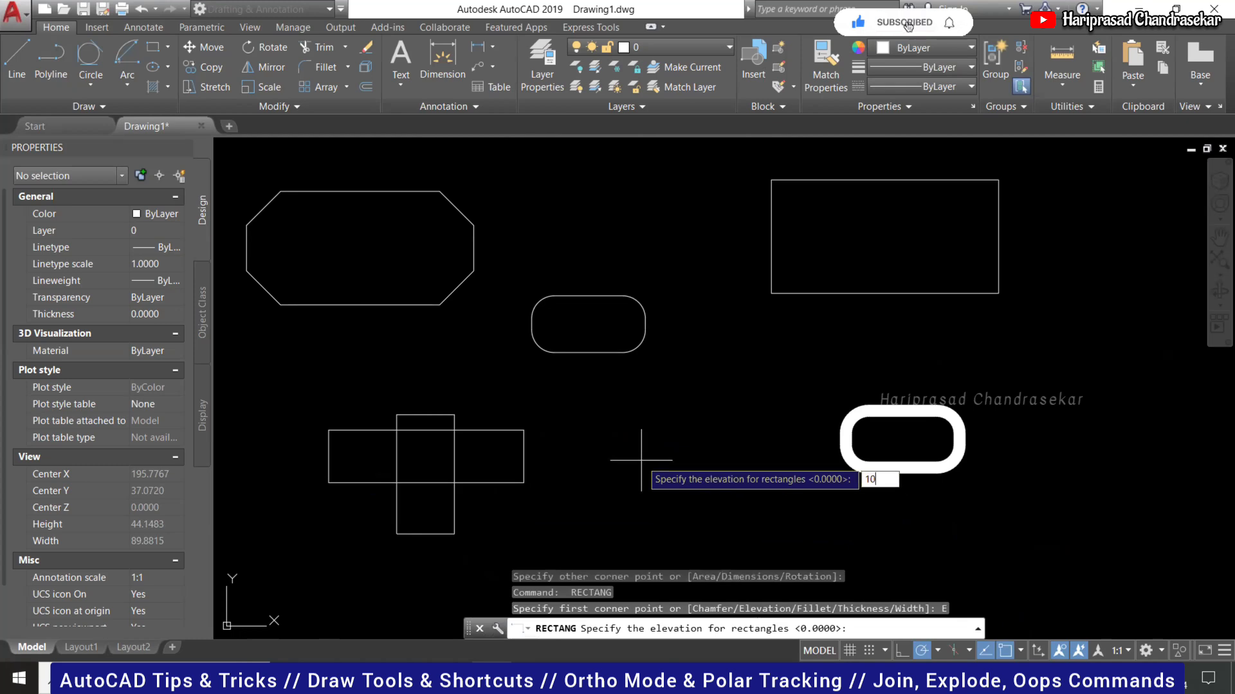
key(Return)
click(560, 429)
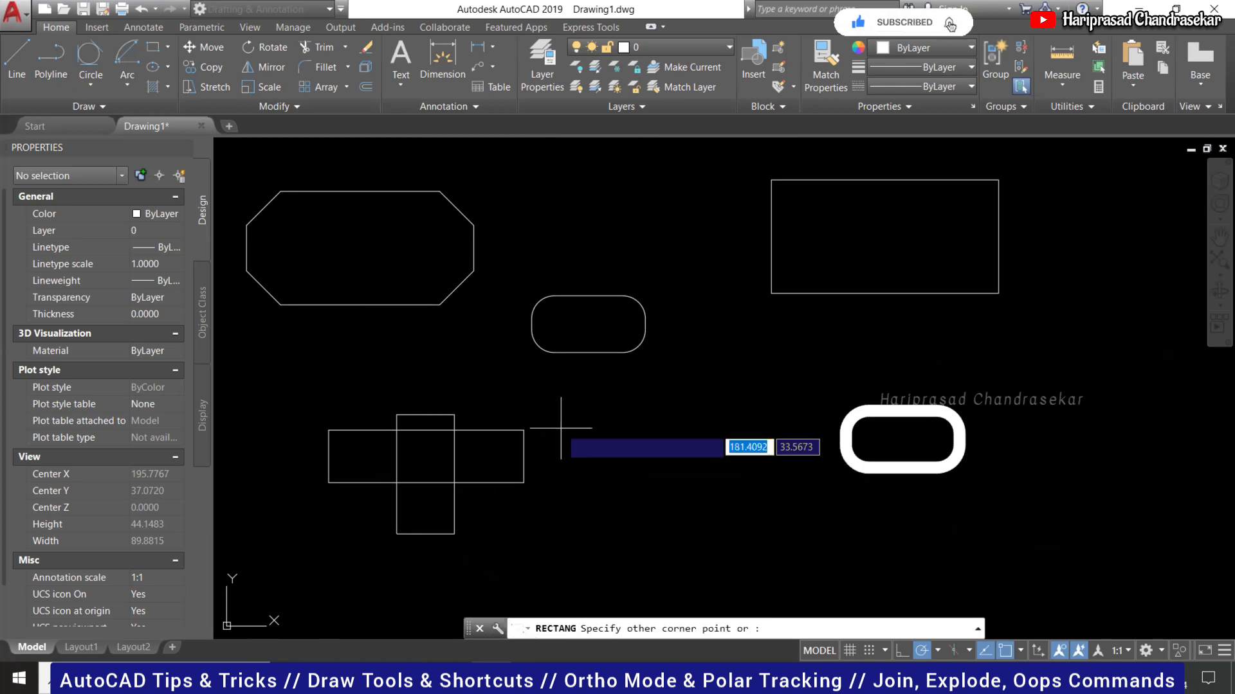
click(689, 493)
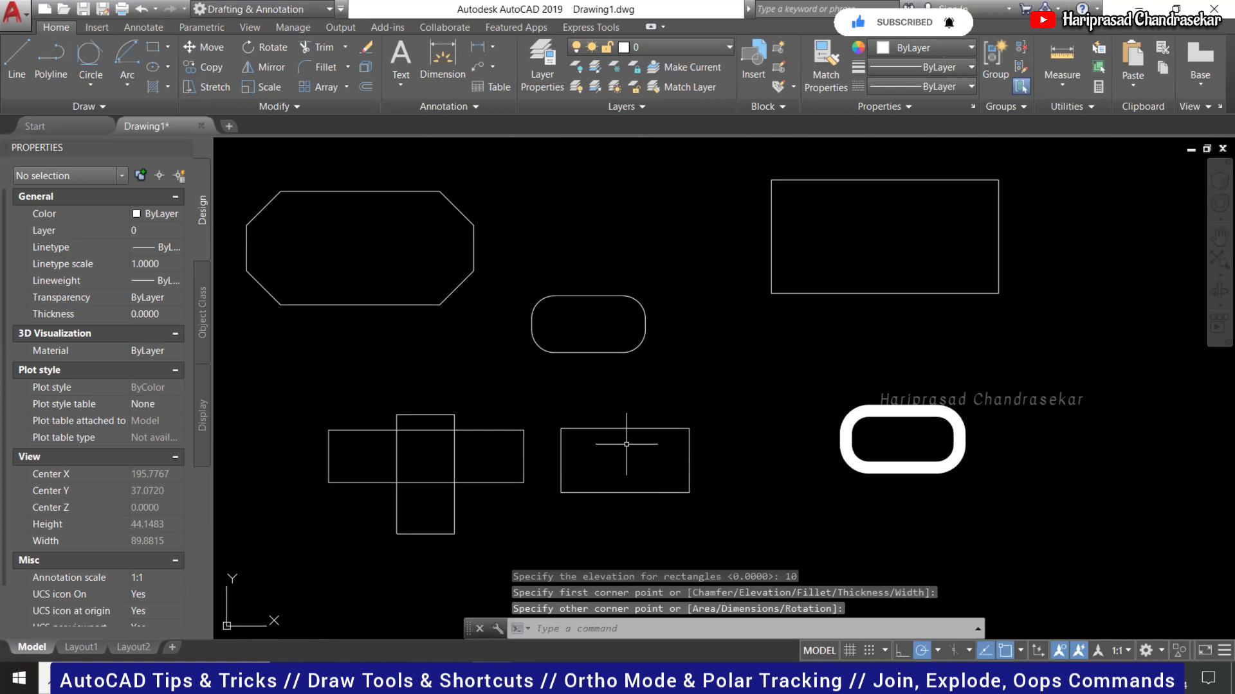
Check the Elevation property of the new rectangle and of the wide crossing rectangle, and turn on the ViewCube.
click(629, 428)
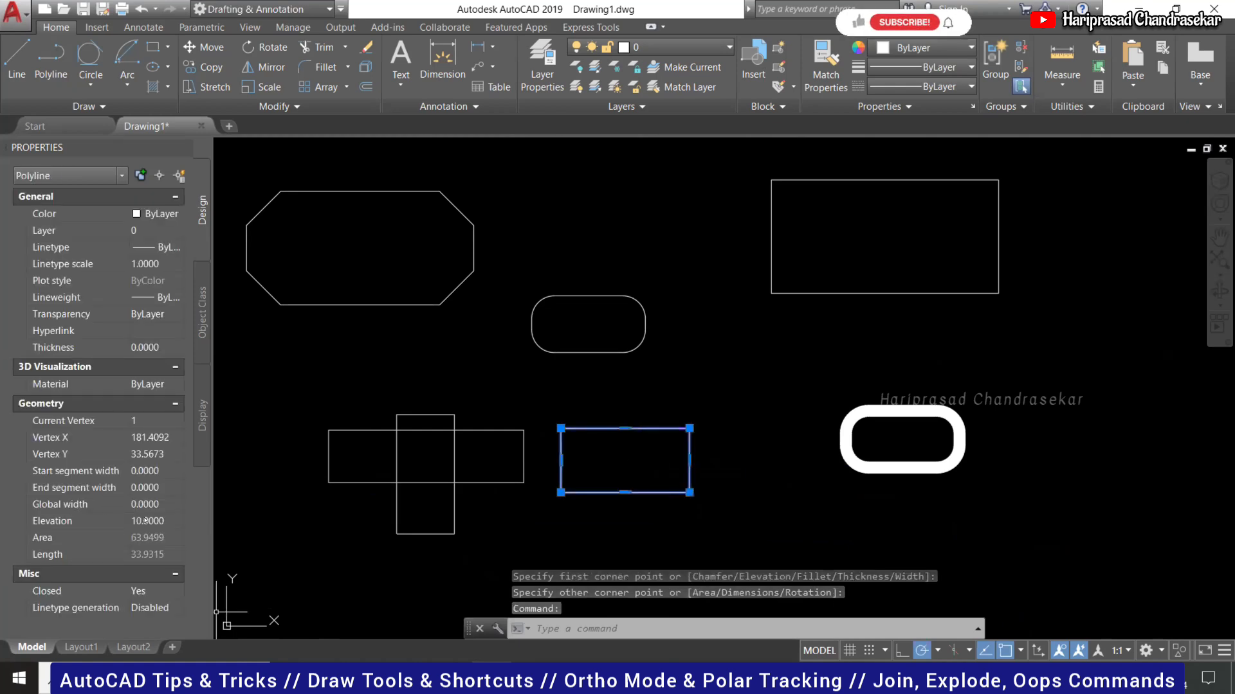
key(Escape)
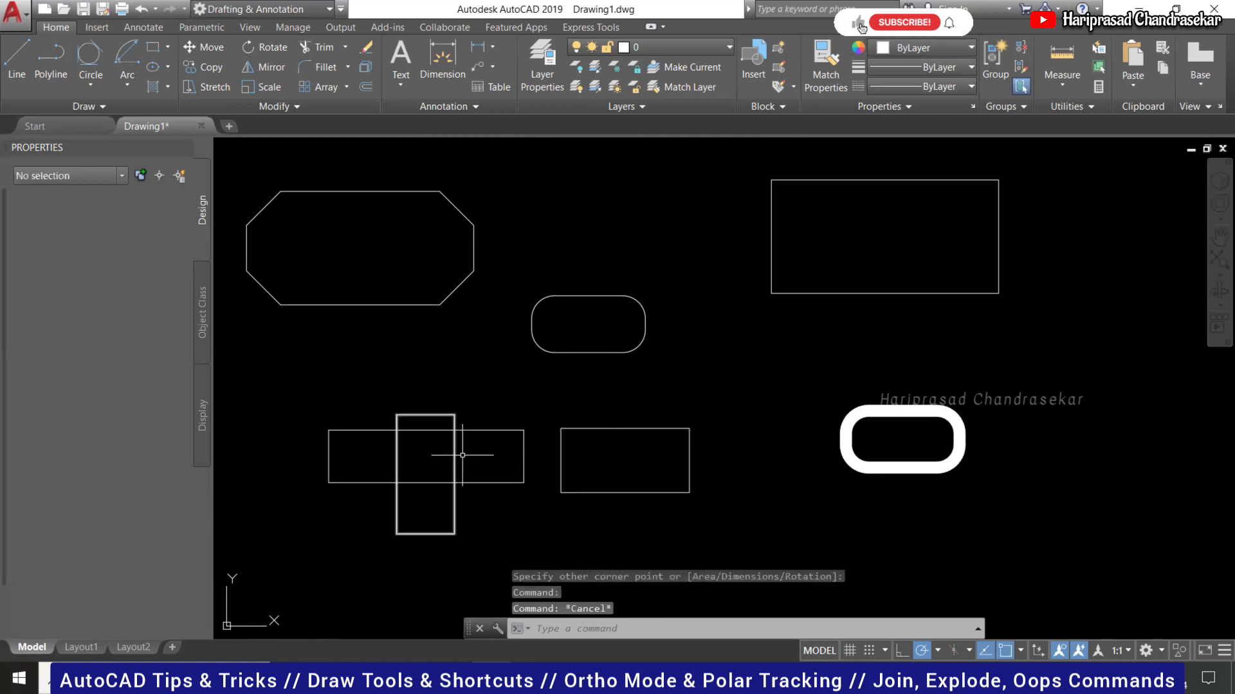
click(494, 429)
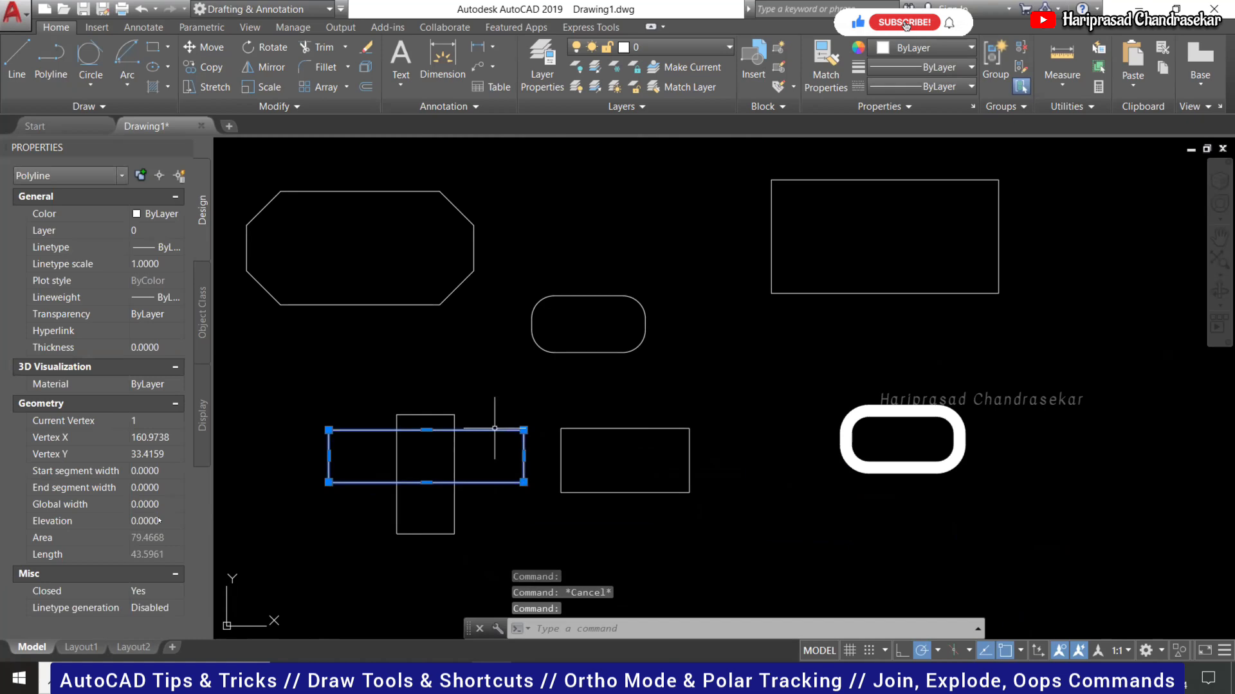
click(1217, 183)
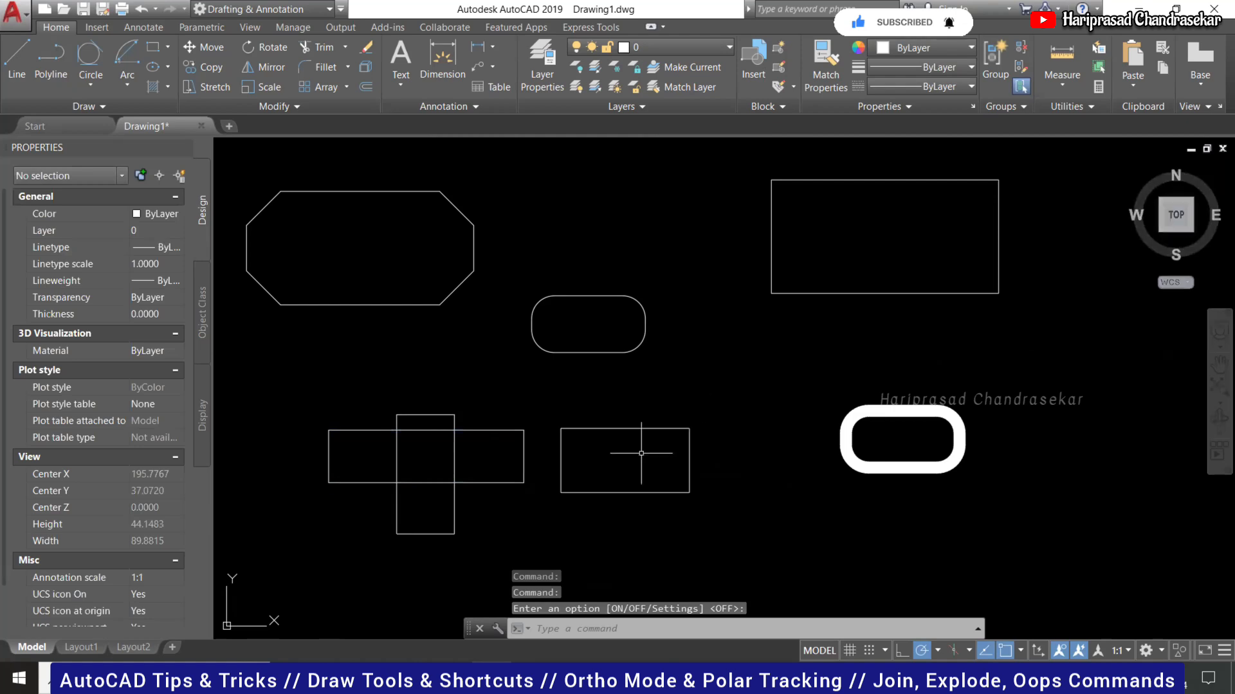
key(Escape)
Draw a tall rectangle with thickness 10 between the elevated rectangle and the thick-lined rounded one.
text(rec)
key(Return)
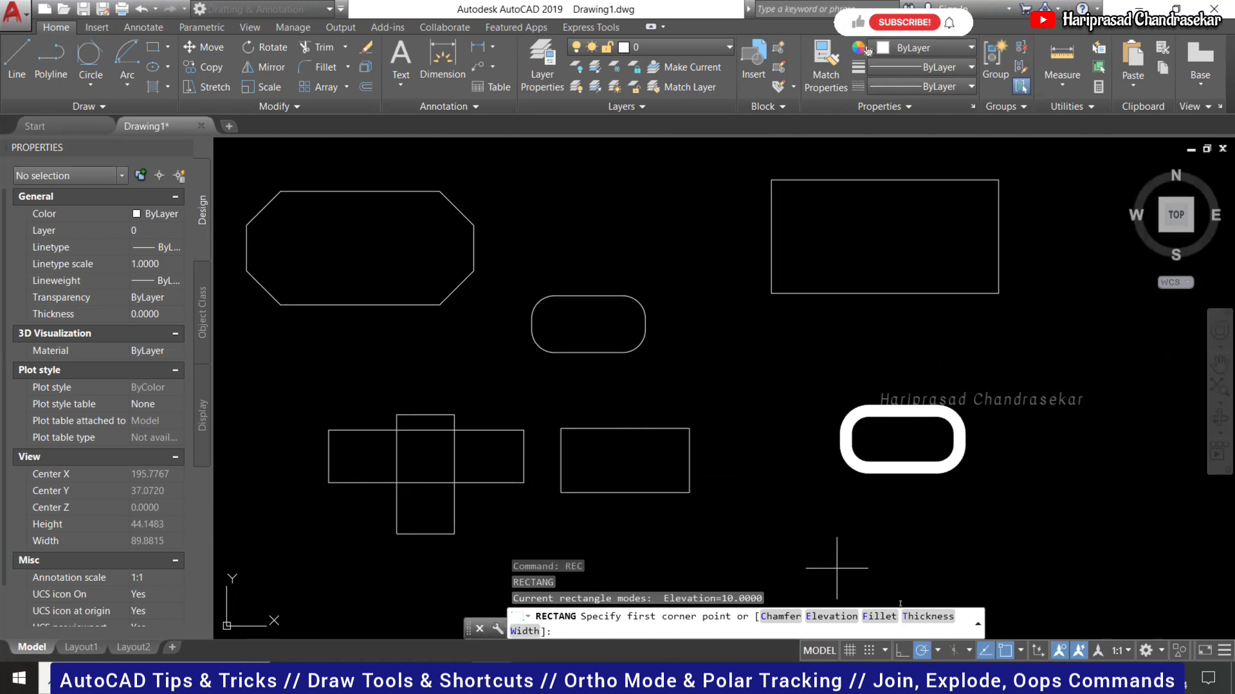
click(928, 614)
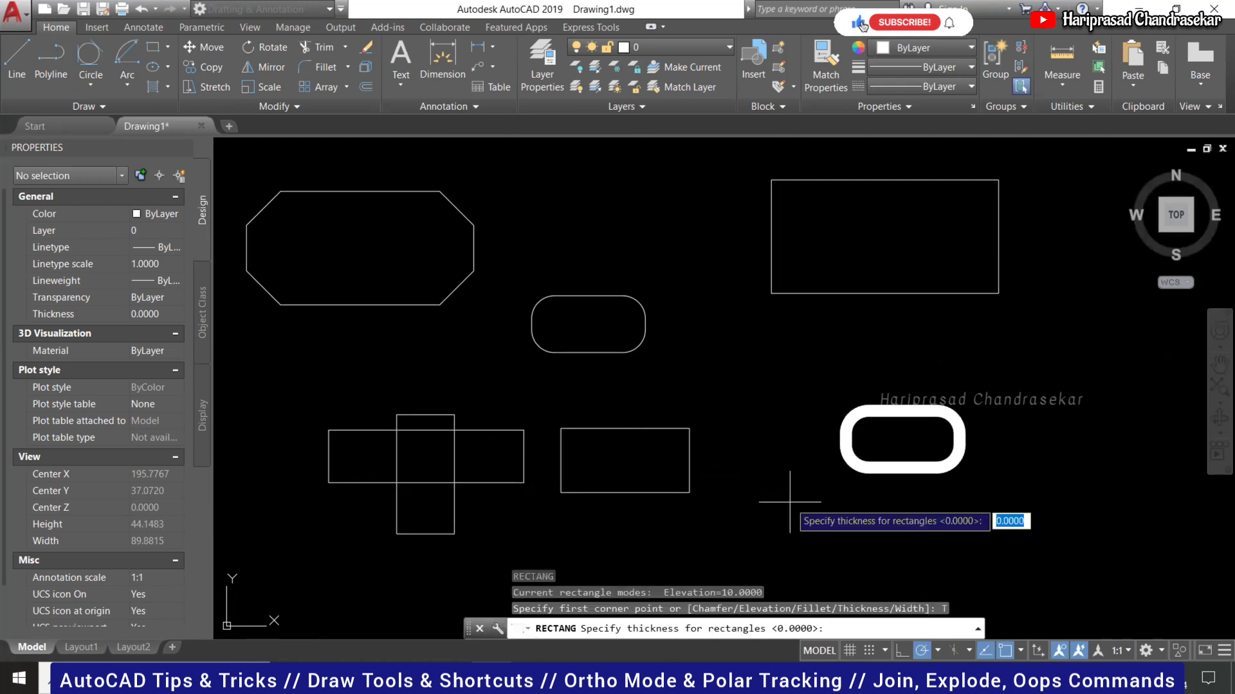
text(10)
key(Return)
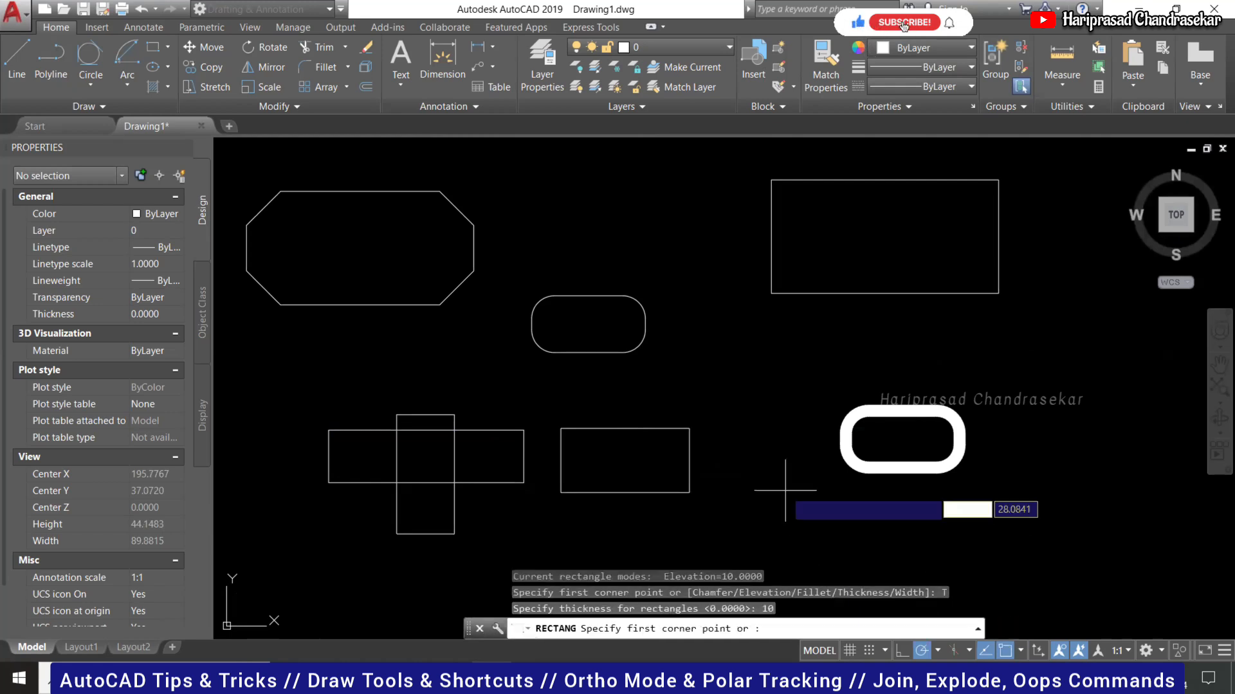
click(739, 349)
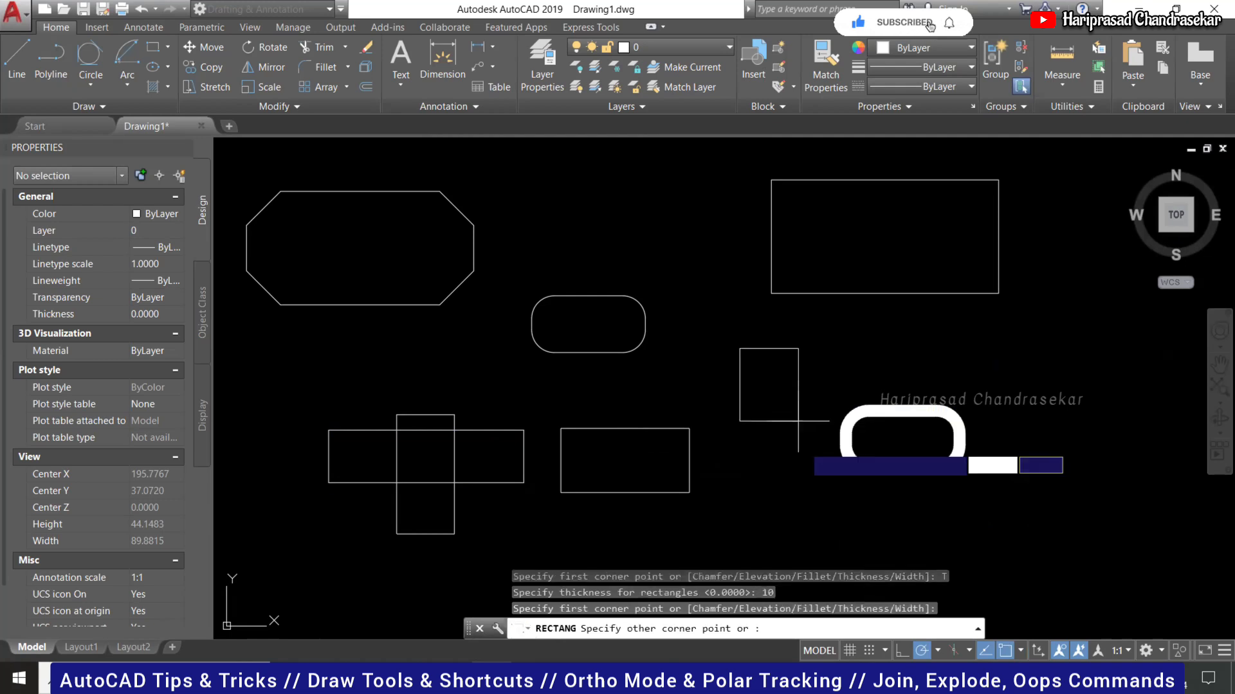
click(796, 468)
Inspect the properties of the tall rectangle with thickness and examine its 3D shape in the southwest isometric view.
click(796, 446)
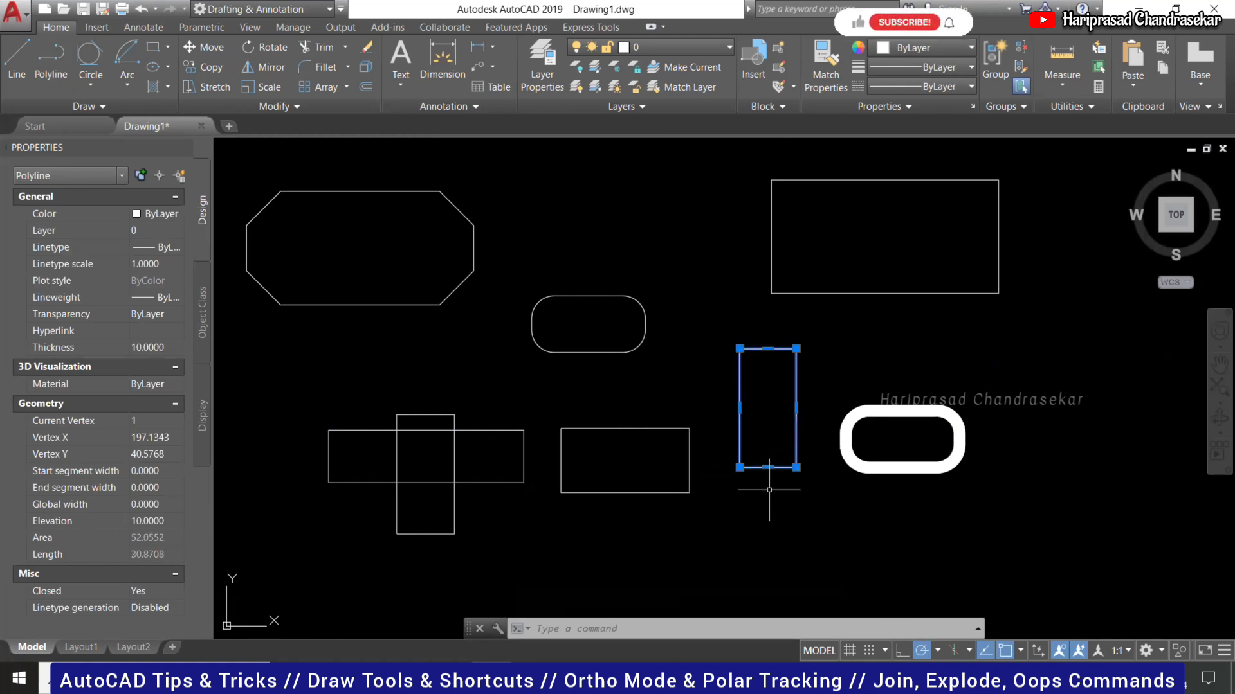
key(Escape)
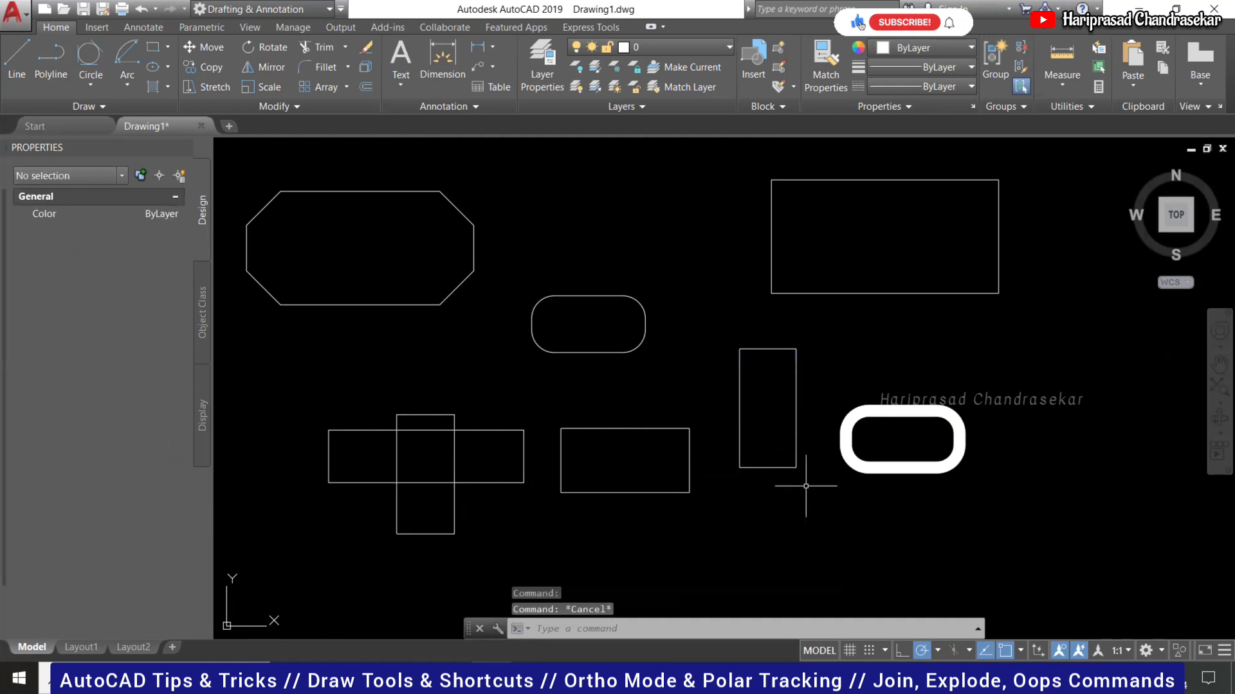
scroll(779, 430, down, 2)
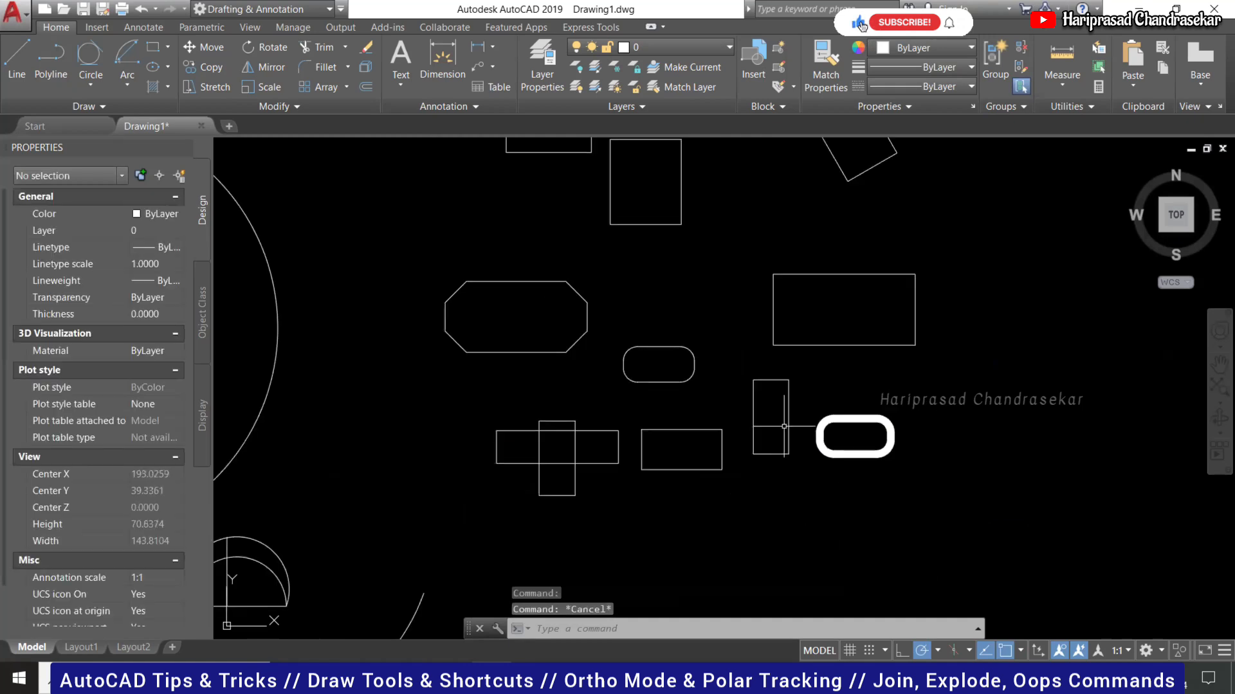
click(1157, 232)
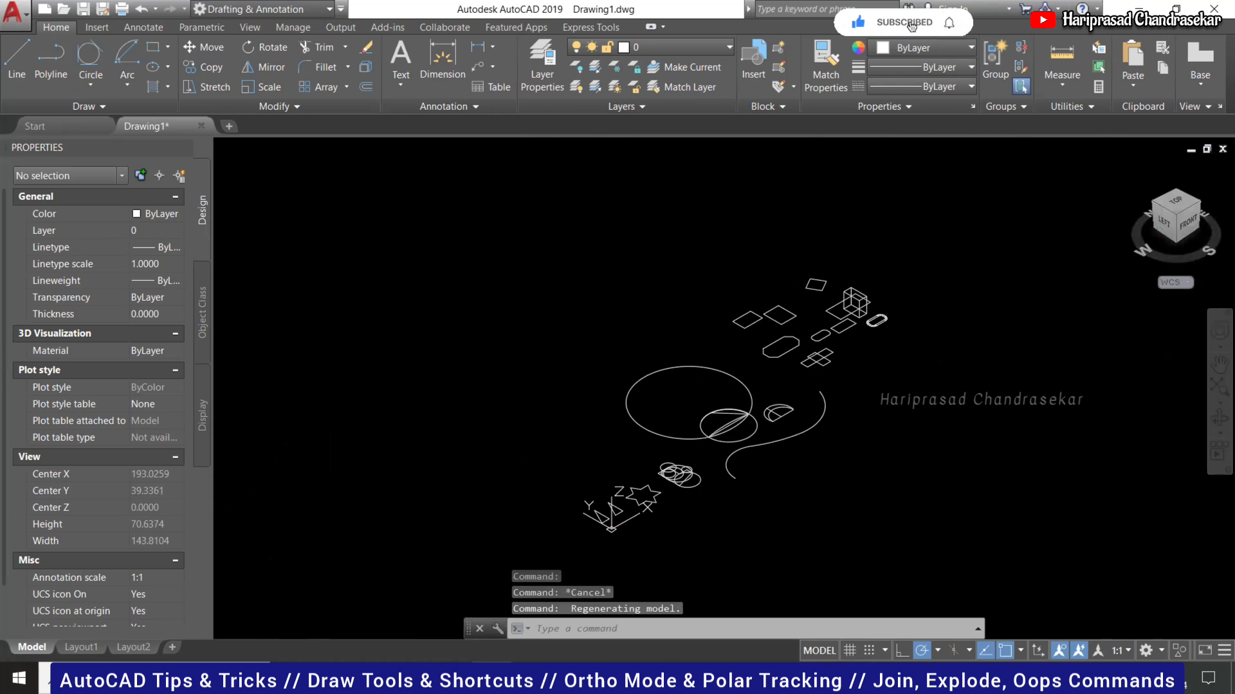
scroll(848, 297, up, 5)
click(882, 307)
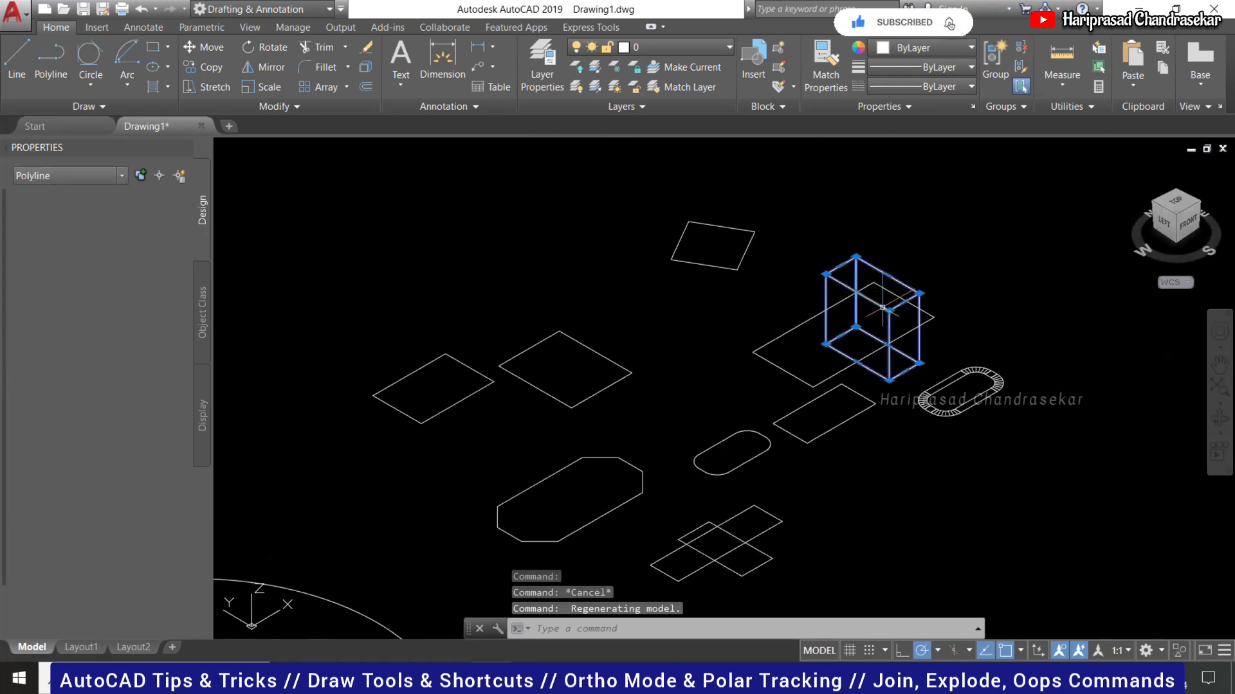
key(Escape)
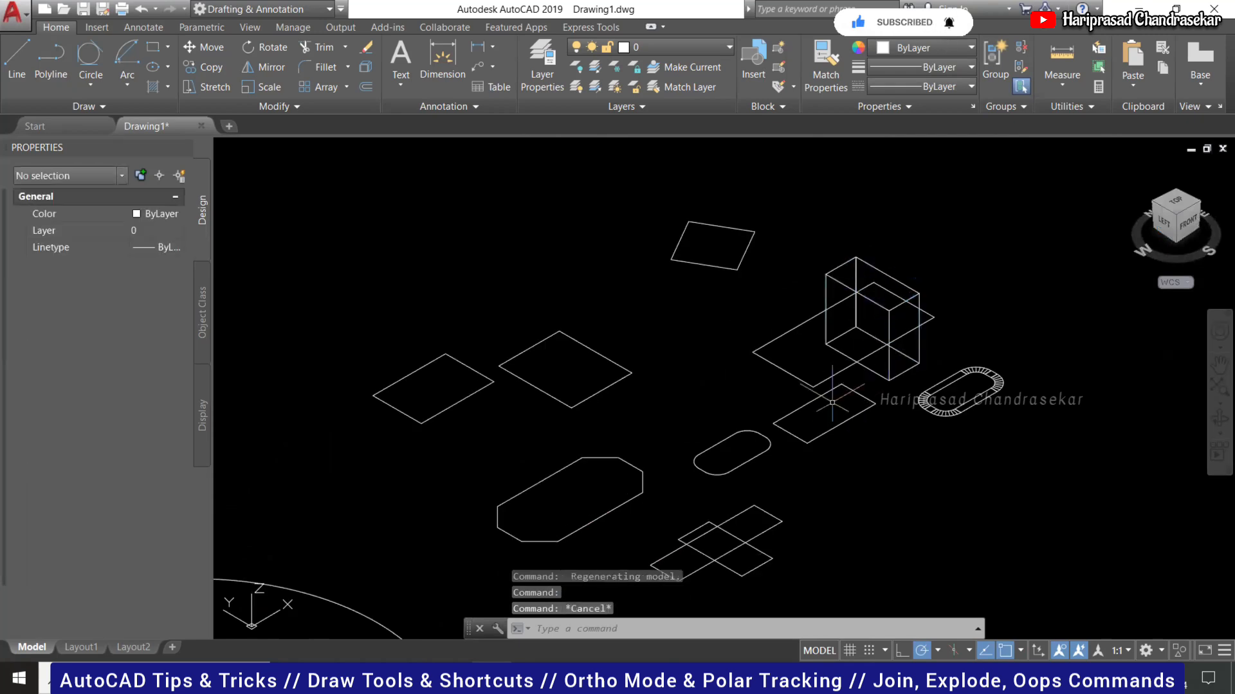
Check the elevation and thickness of the plain 20 by 10 rectangle in the isometric view.
click(828, 379)
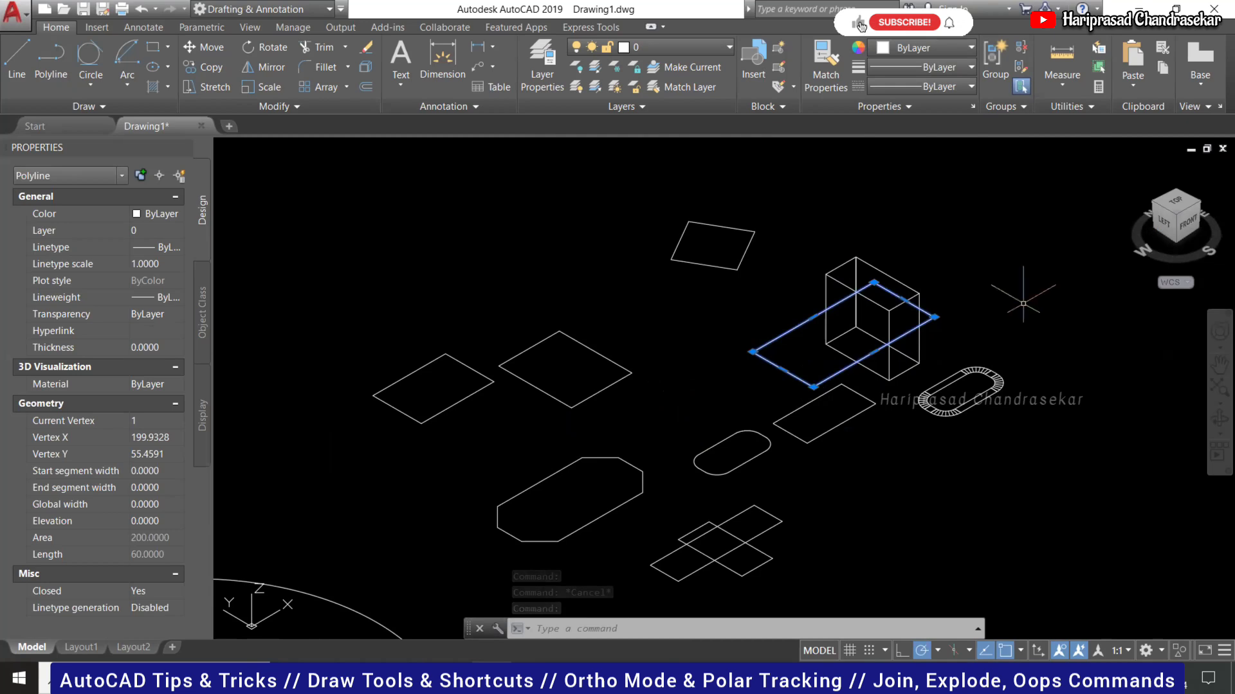
key(Escape)
key(Escape)
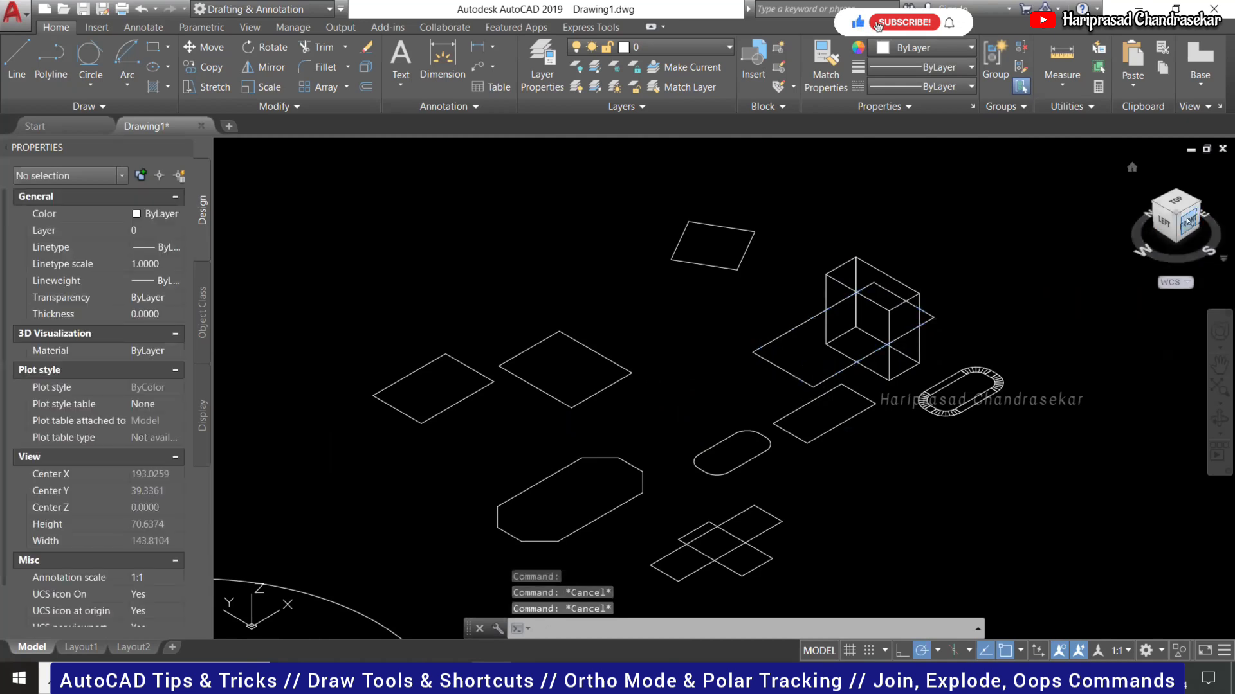
Switch to the front view and check the elevation of the flat raised rectangle.
click(1188, 222)
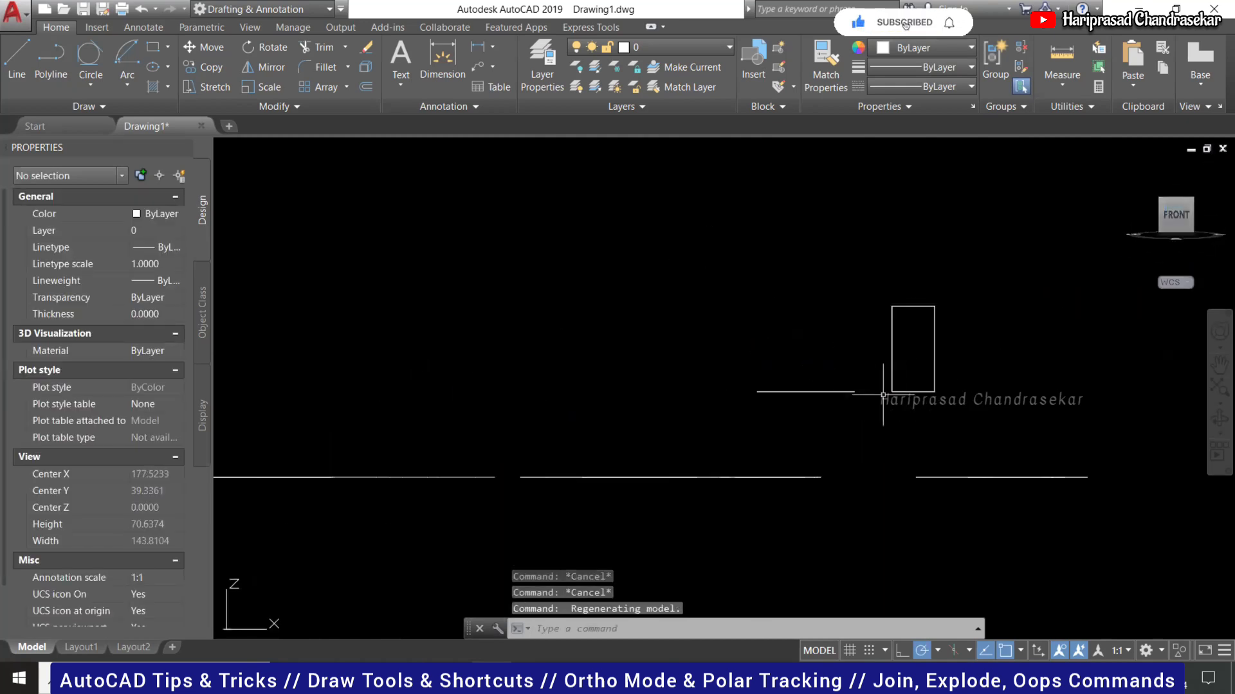
click(843, 392)
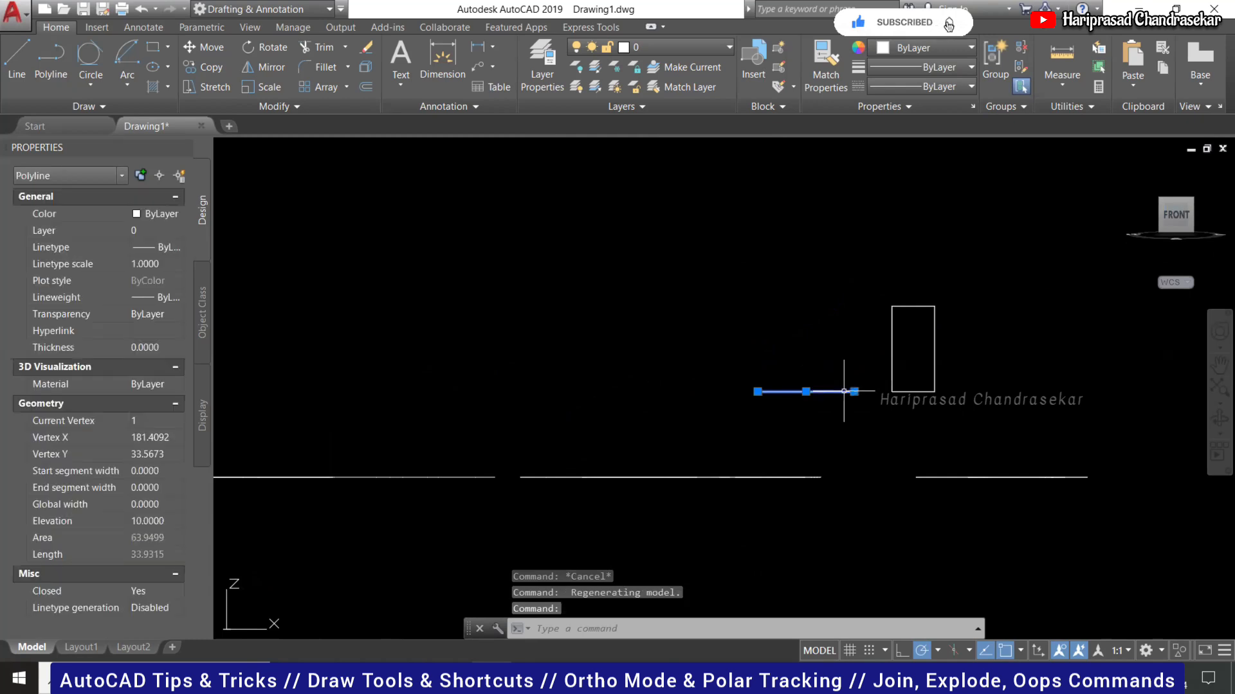
key(Escape)
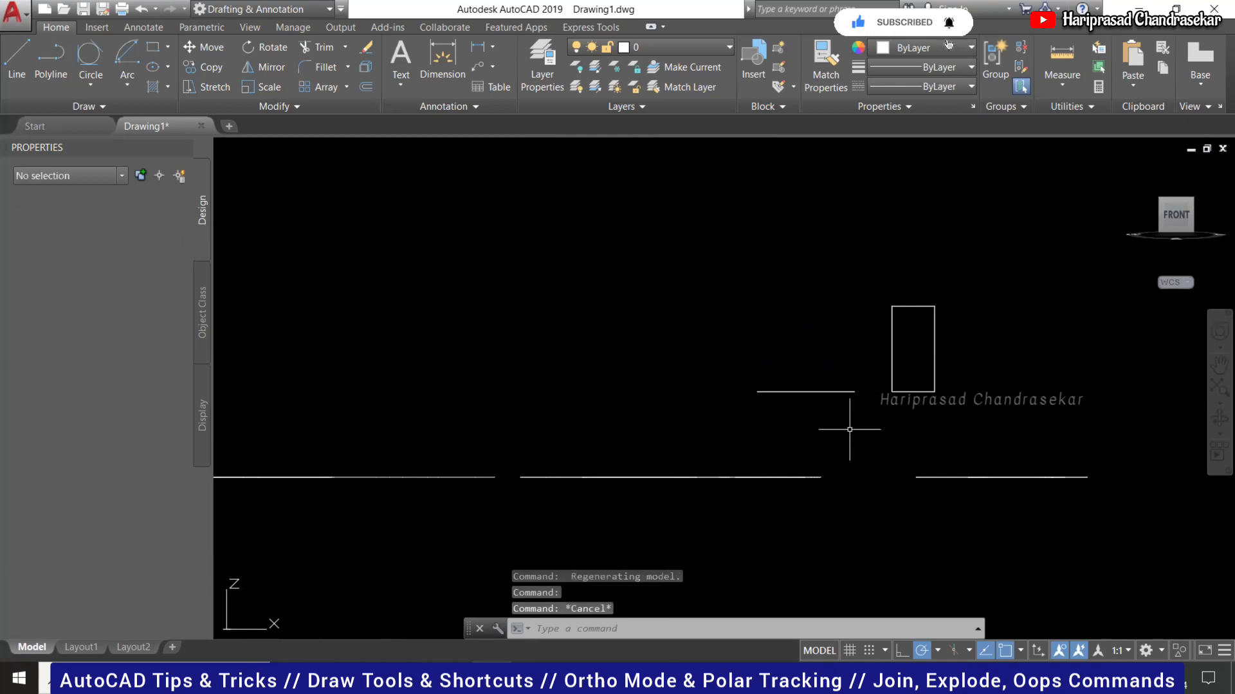
Set the elevation of the tall rectangle with thickness to 0 and return to the top view.
click(892, 346)
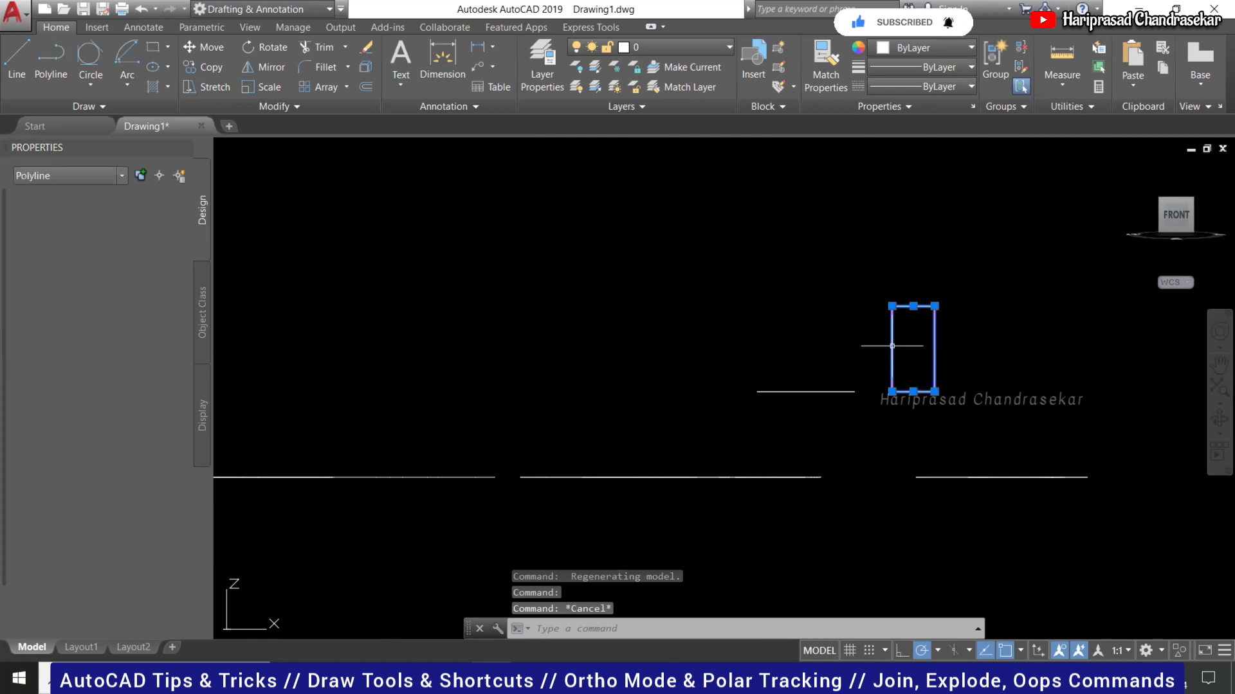
click(170, 522)
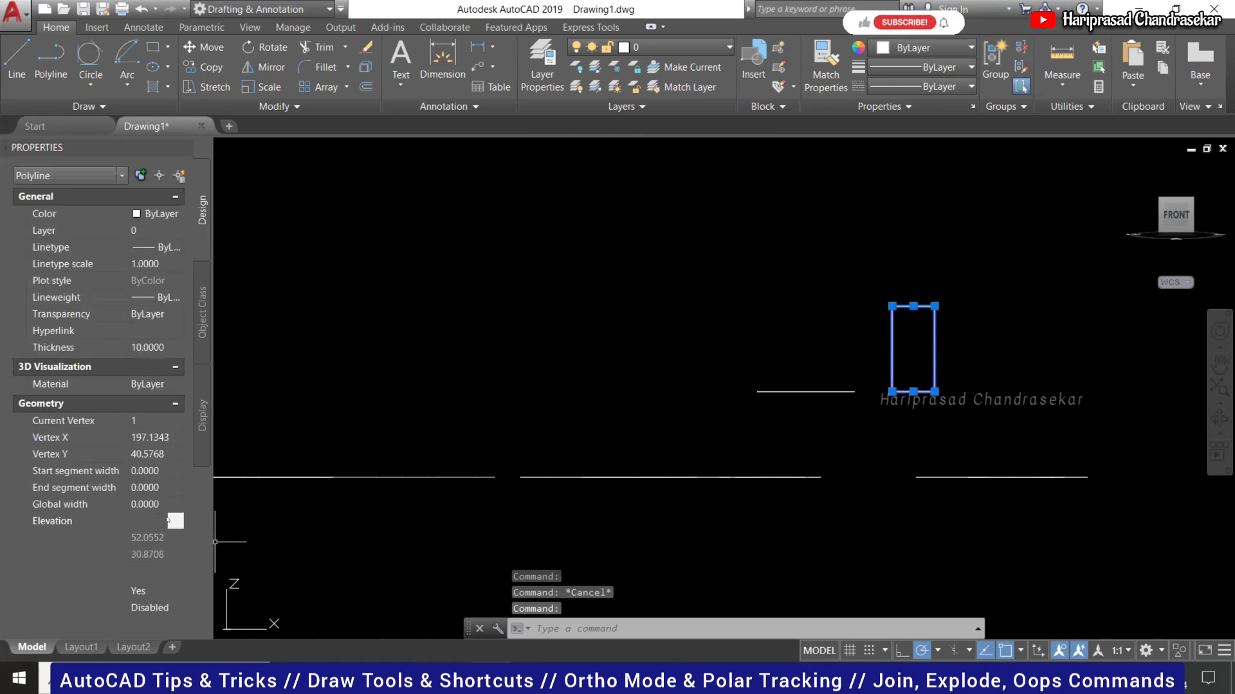
text(0)
key(Return)
key(Escape)
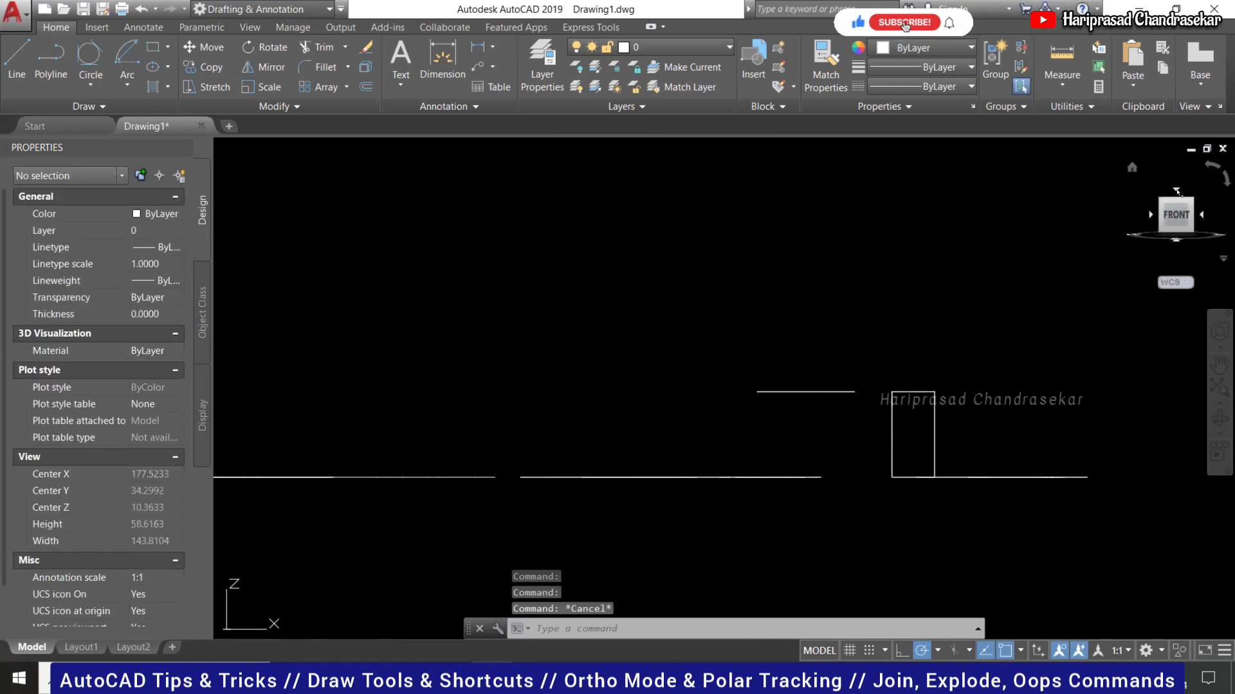
click(1176, 190)
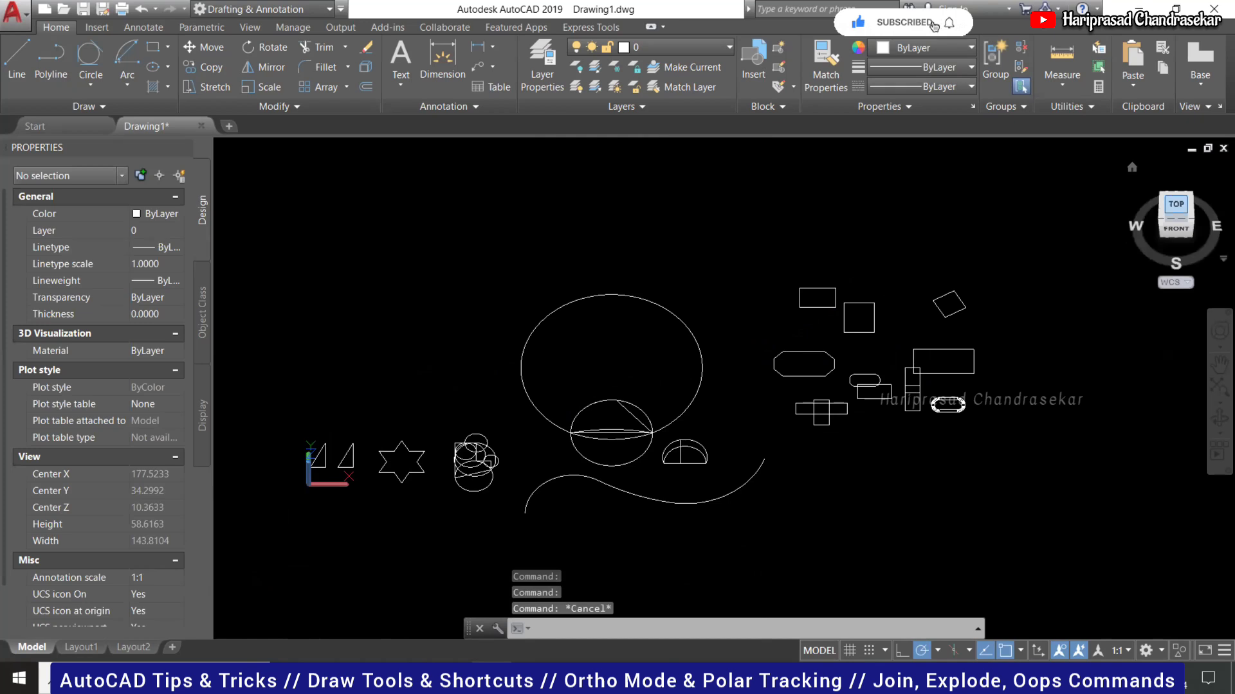
text(rec)
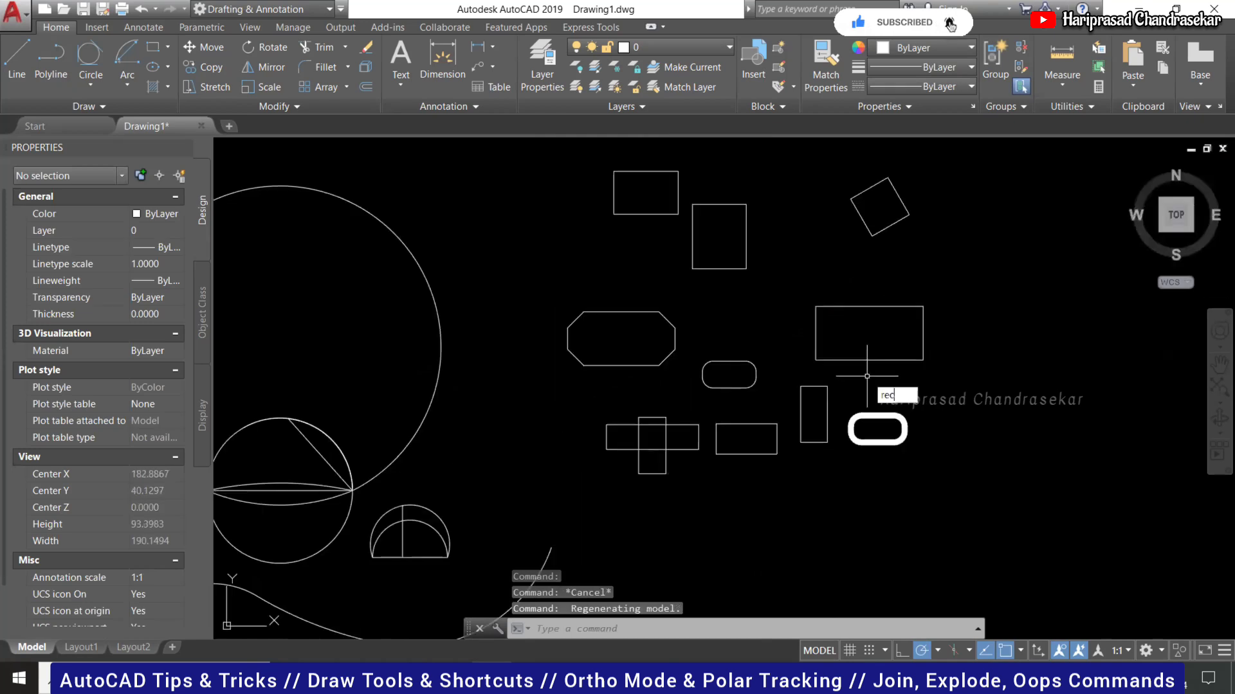
key(Return)
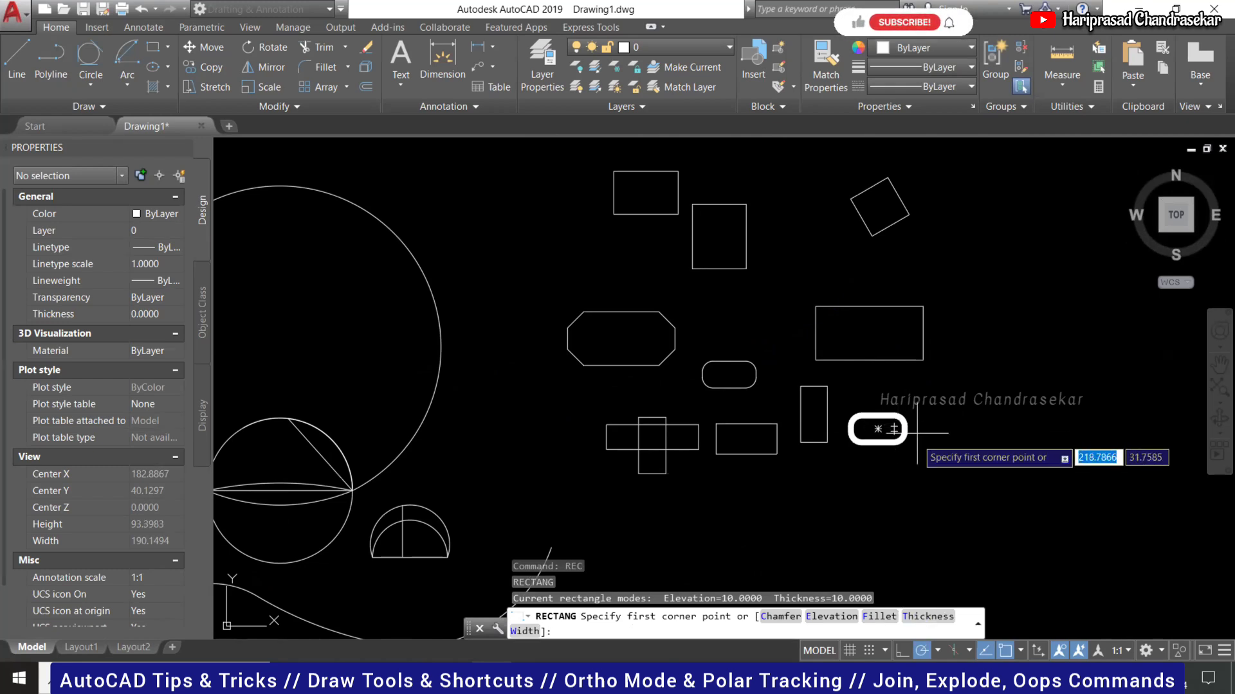
scroll(917, 433, up, 5)
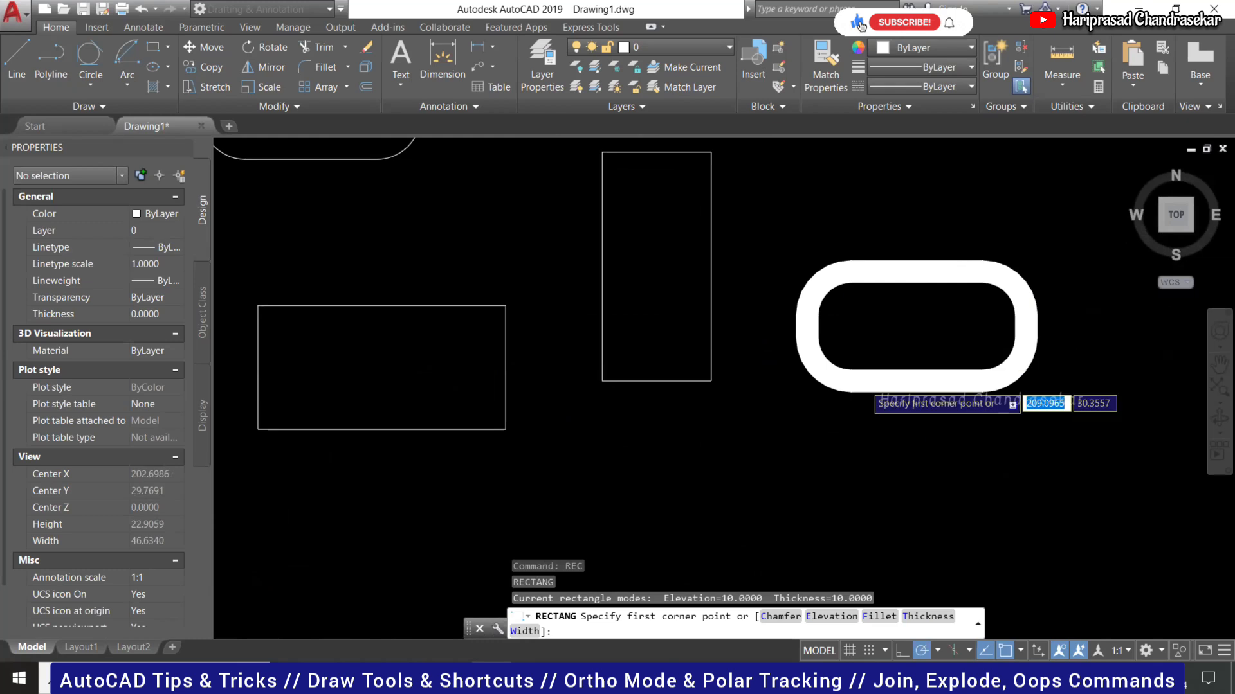
scroll(862, 398, down, 4)
key(Escape)
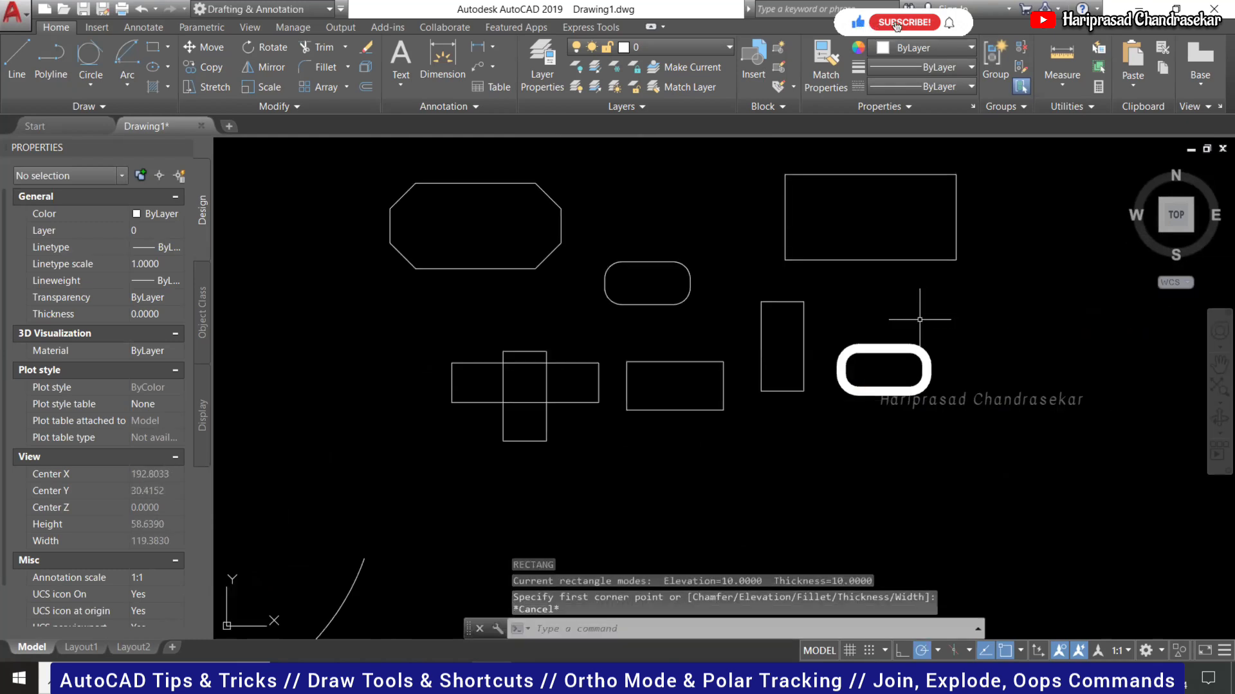
Draw an ellipse using the 20 by 10 rectangle's upper edge as one axis and 5 as the distance to the other axis.
scroll(783, 422, down, 6)
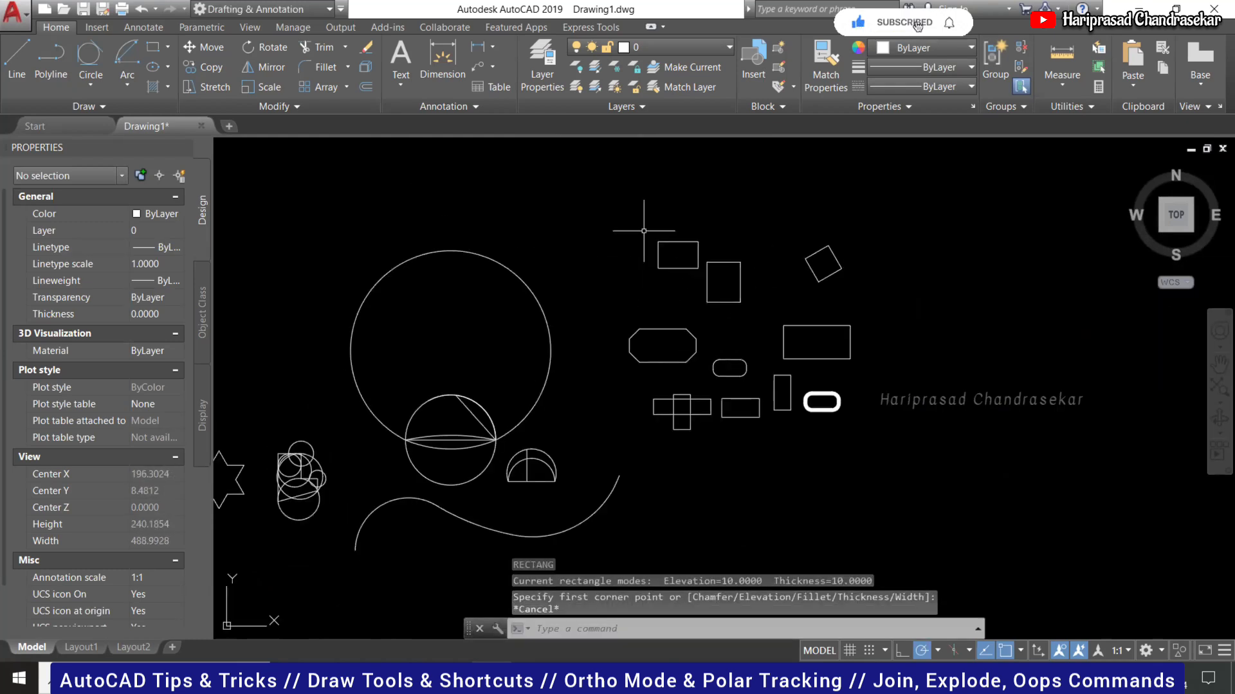
scroll(443, 280, down, 2)
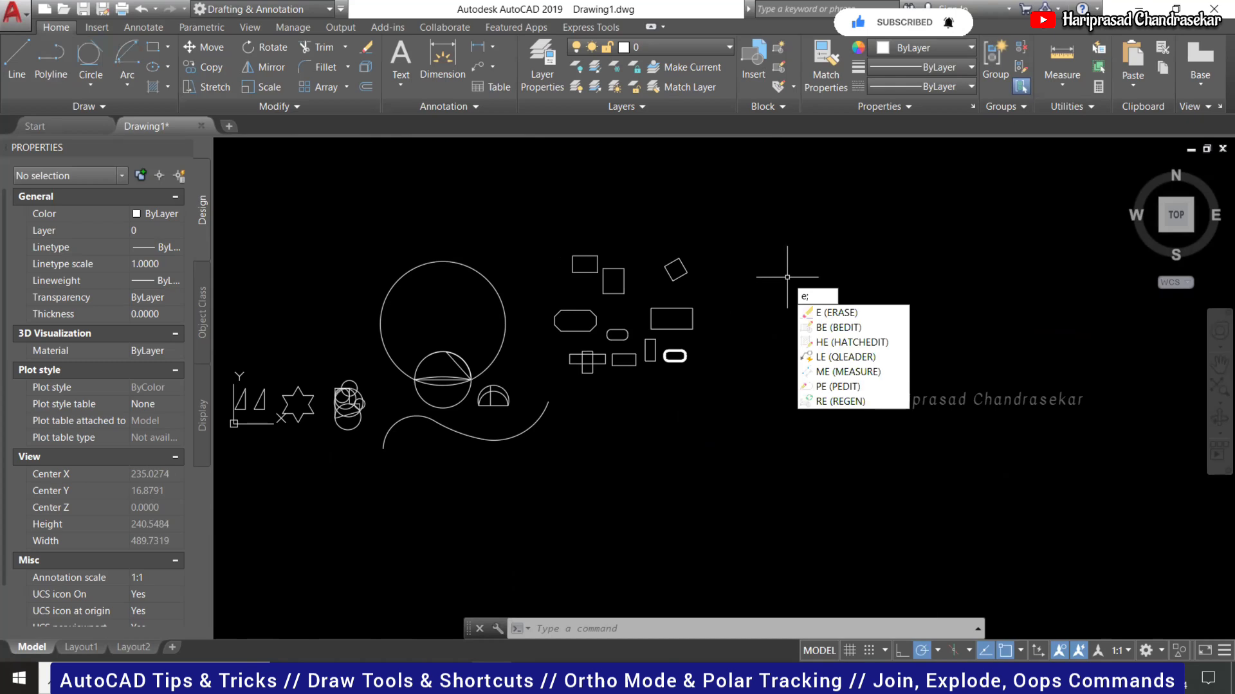
text(l)
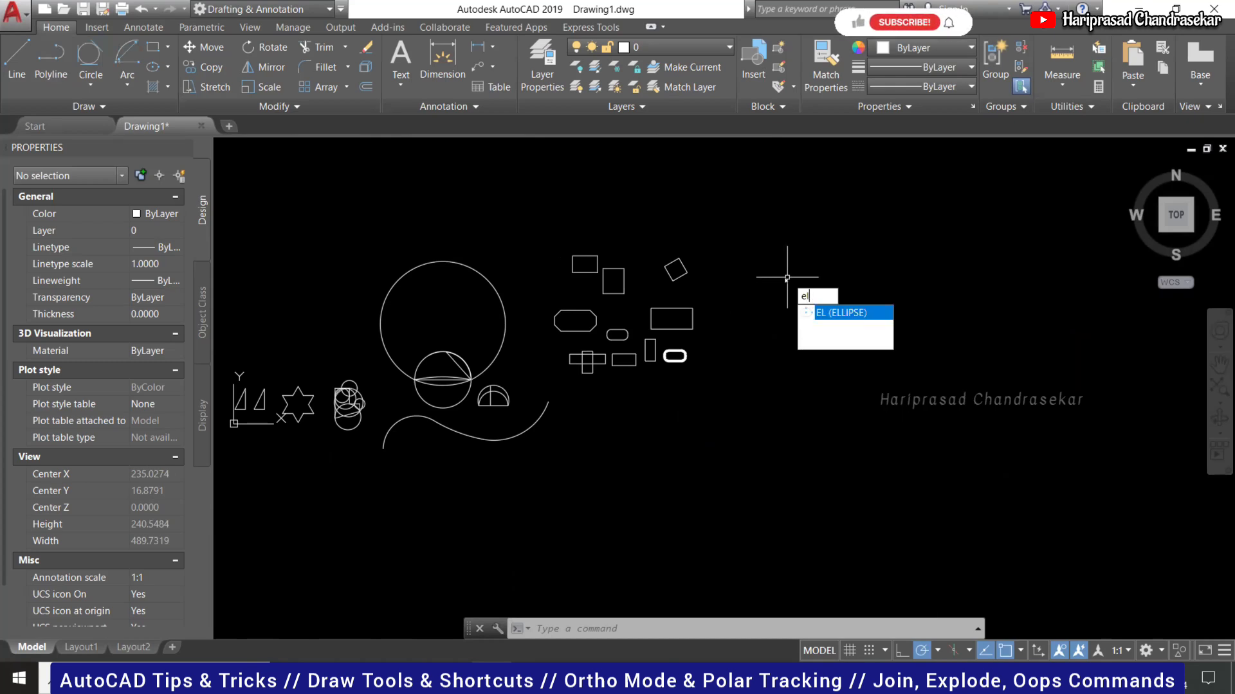
key(Return)
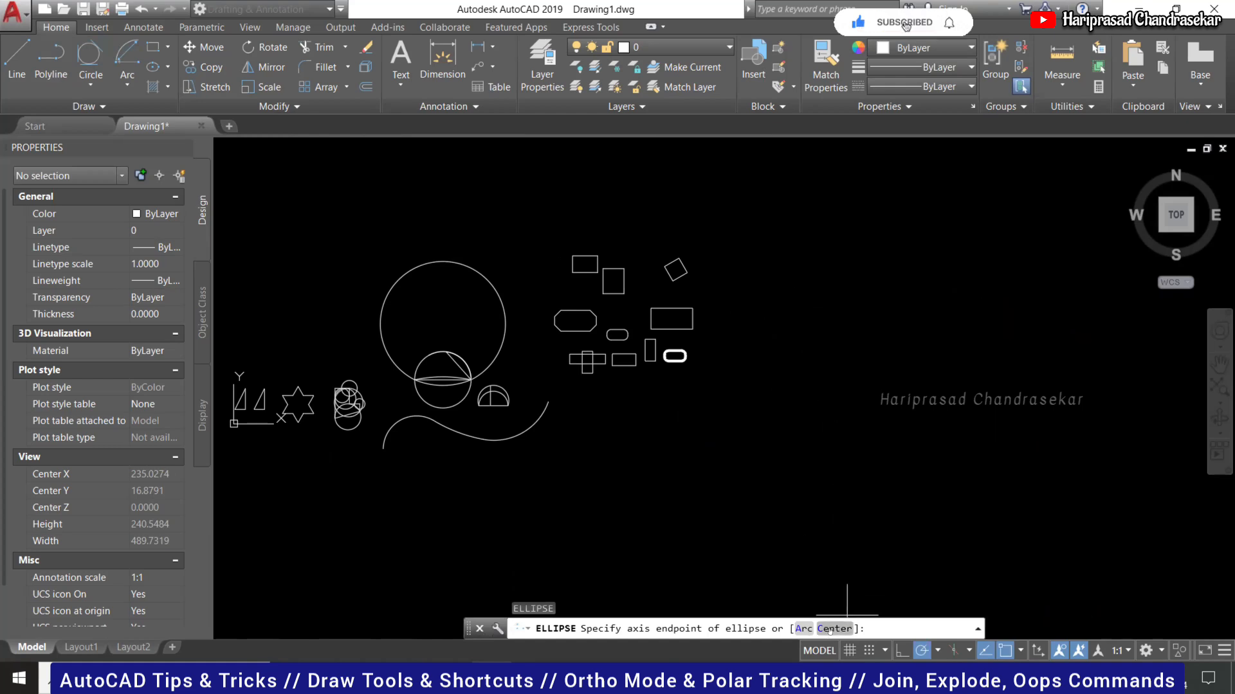
scroll(677, 312, up, 4)
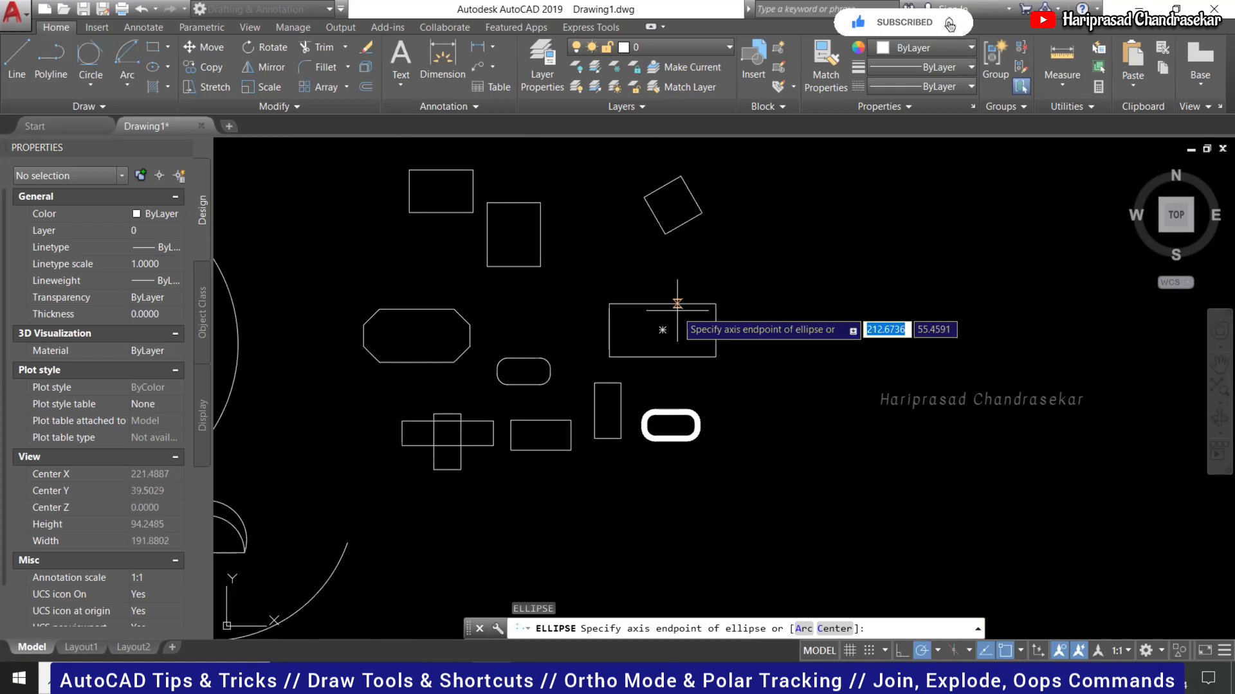
click(609, 304)
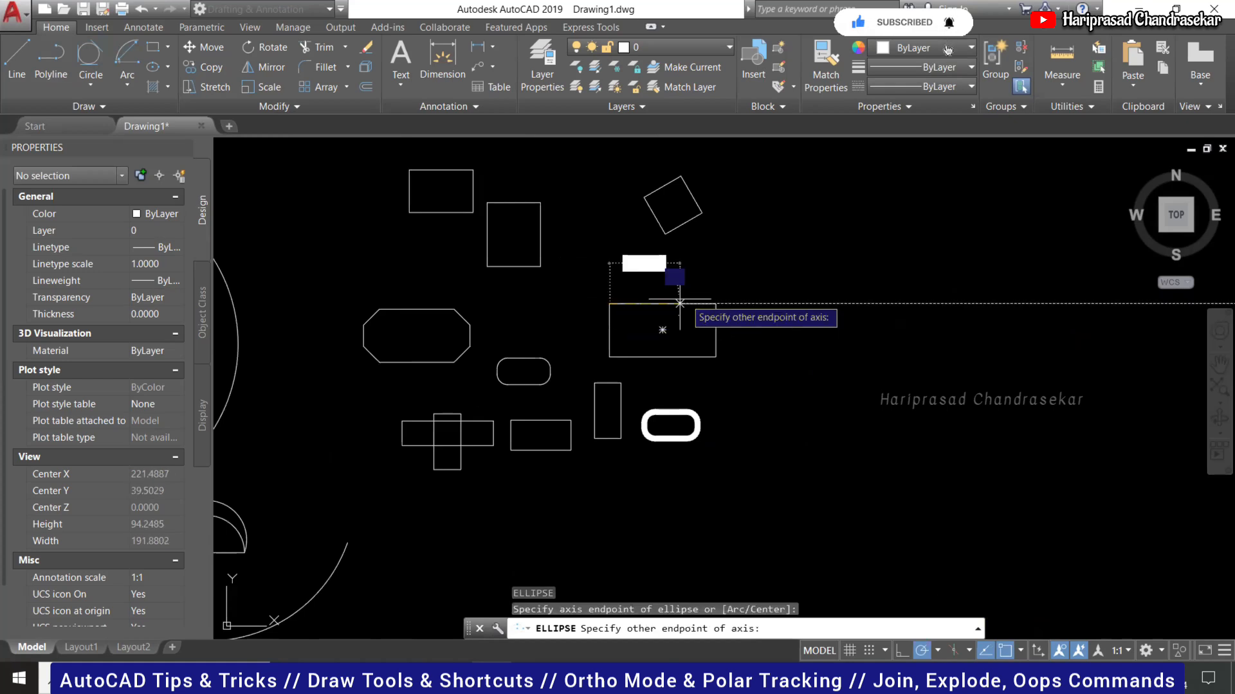
click(716, 303)
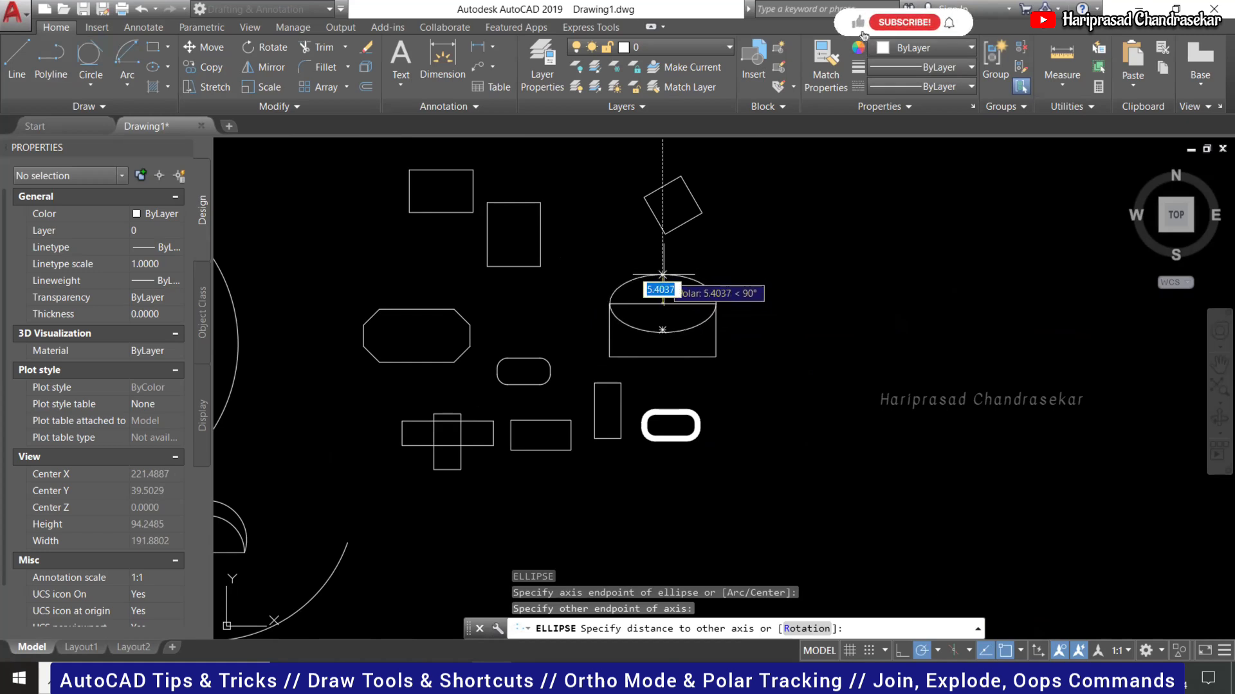
text(5)
key(Return)
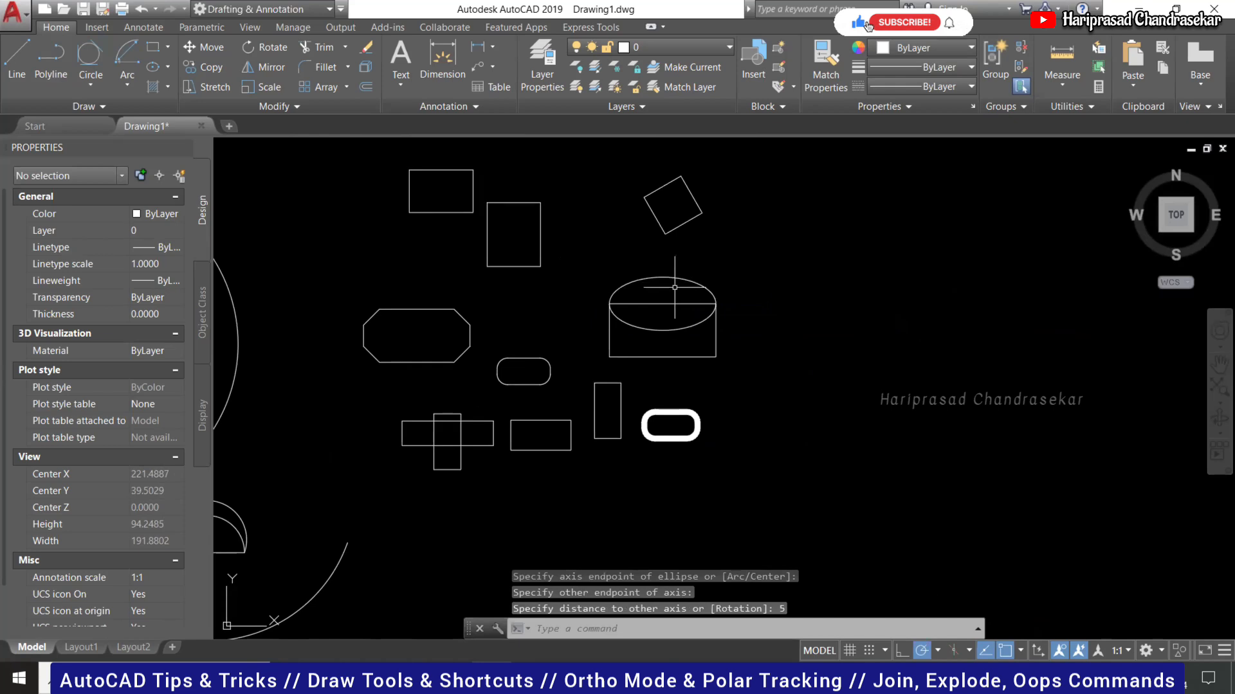
Draw a smaller ellipse by its center, placed on the first ellipse's center with axis distances 5 and 3, and check its radii.
scroll(674, 288, up, 4)
text(el)
key(Return)
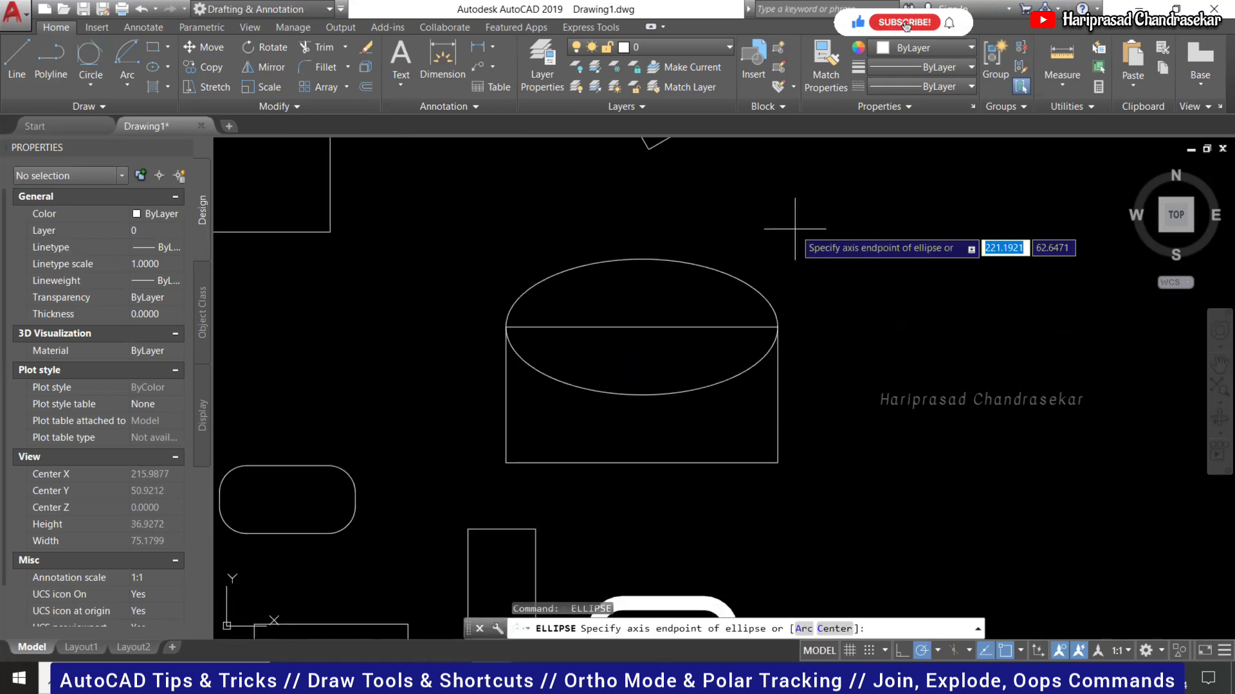
click(836, 627)
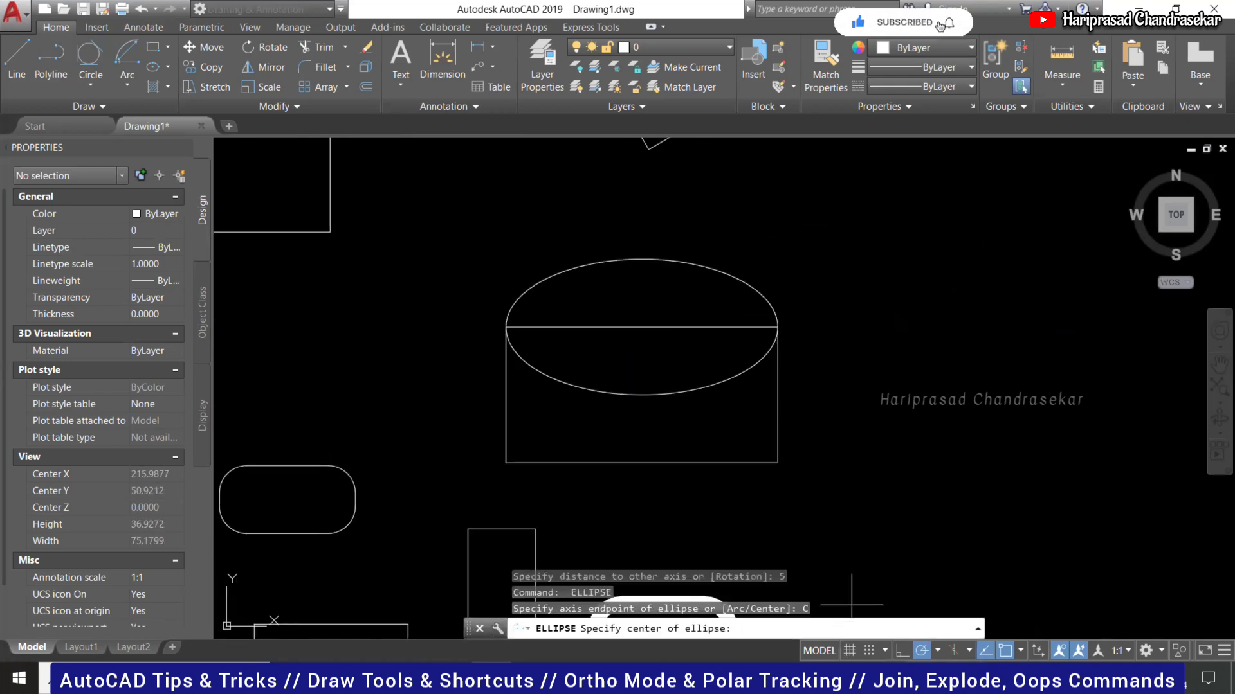
click(642, 326)
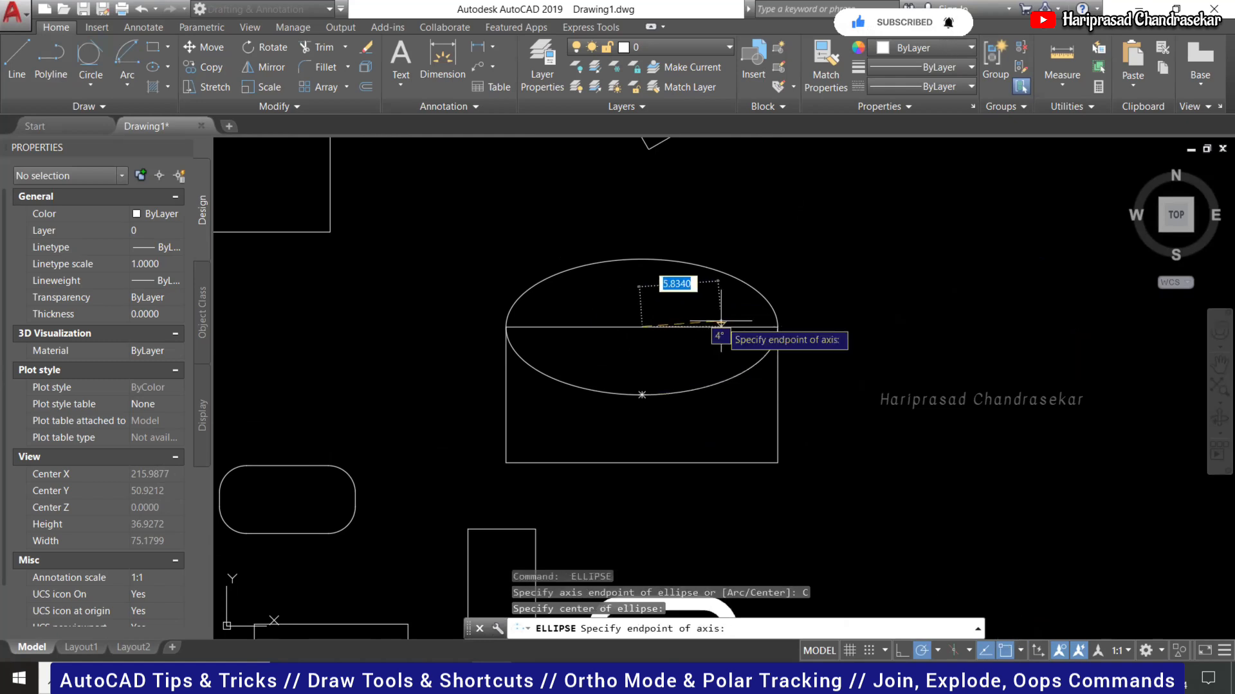
text(5)
key(Return)
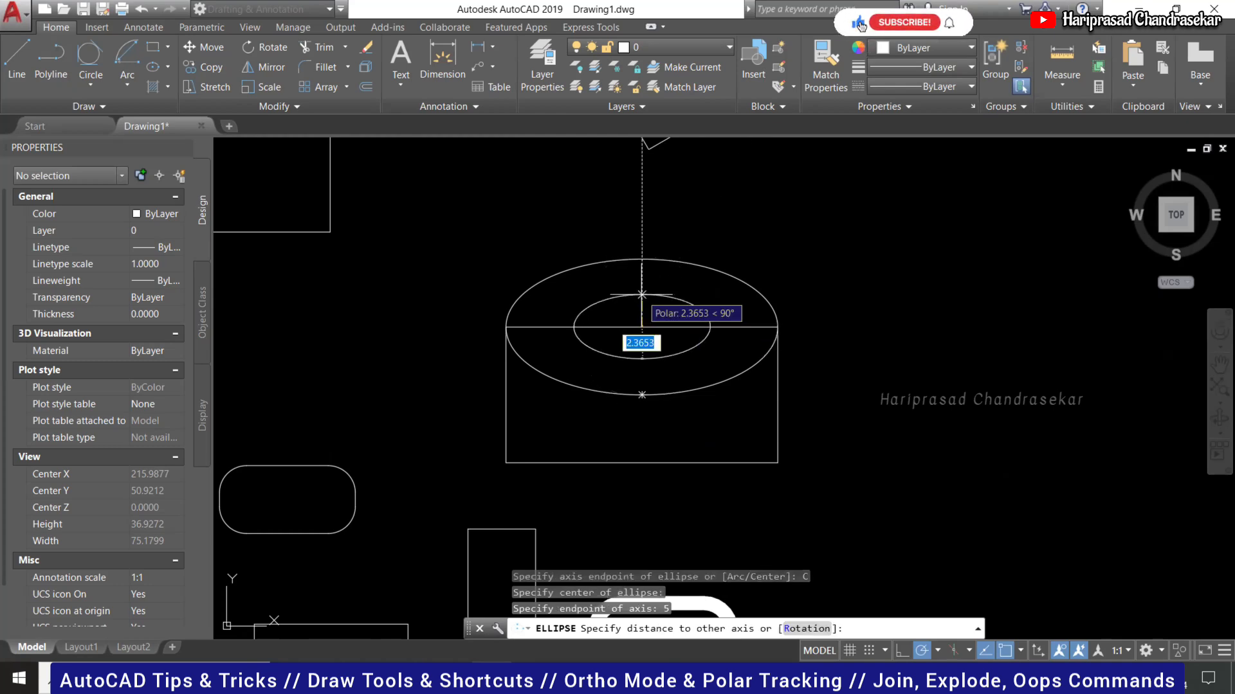
text(3)
key(Return)
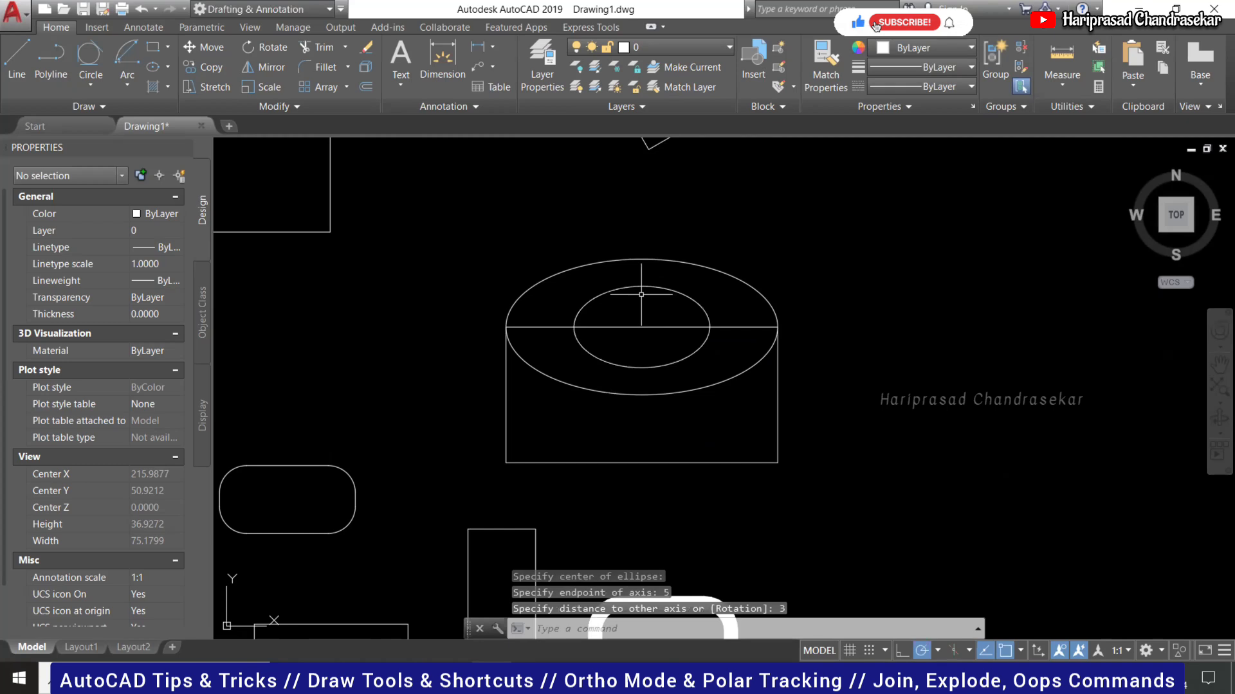
click(675, 291)
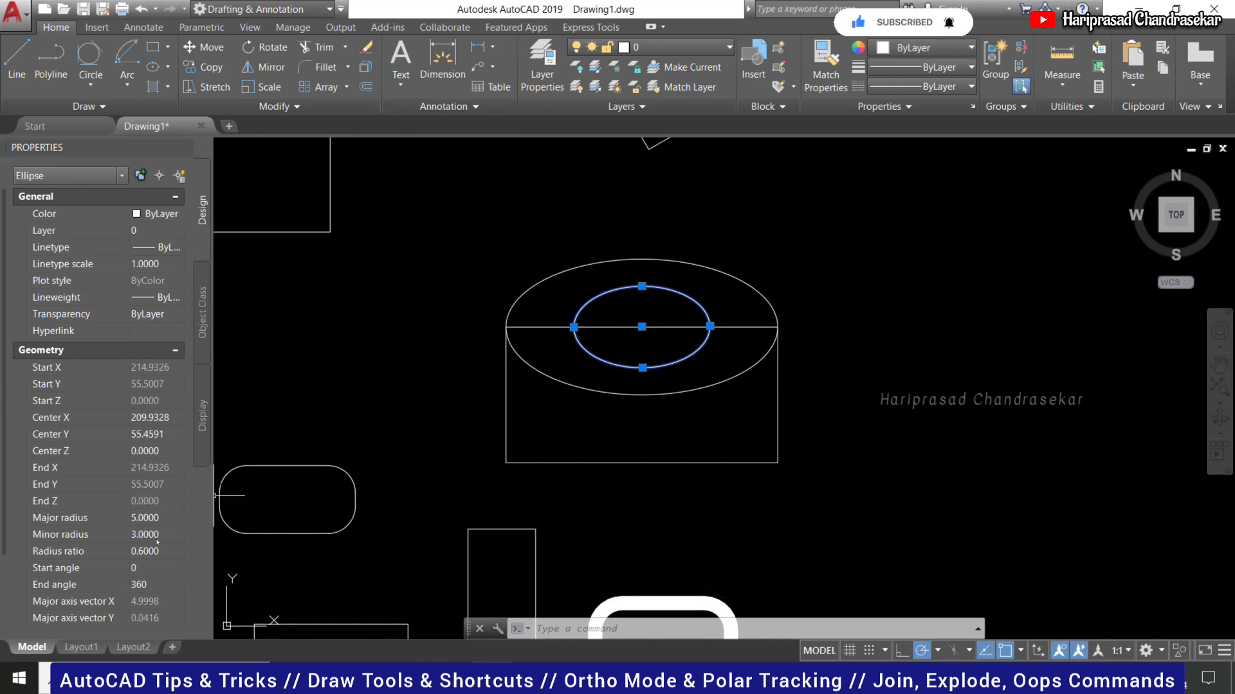
key(Escape)
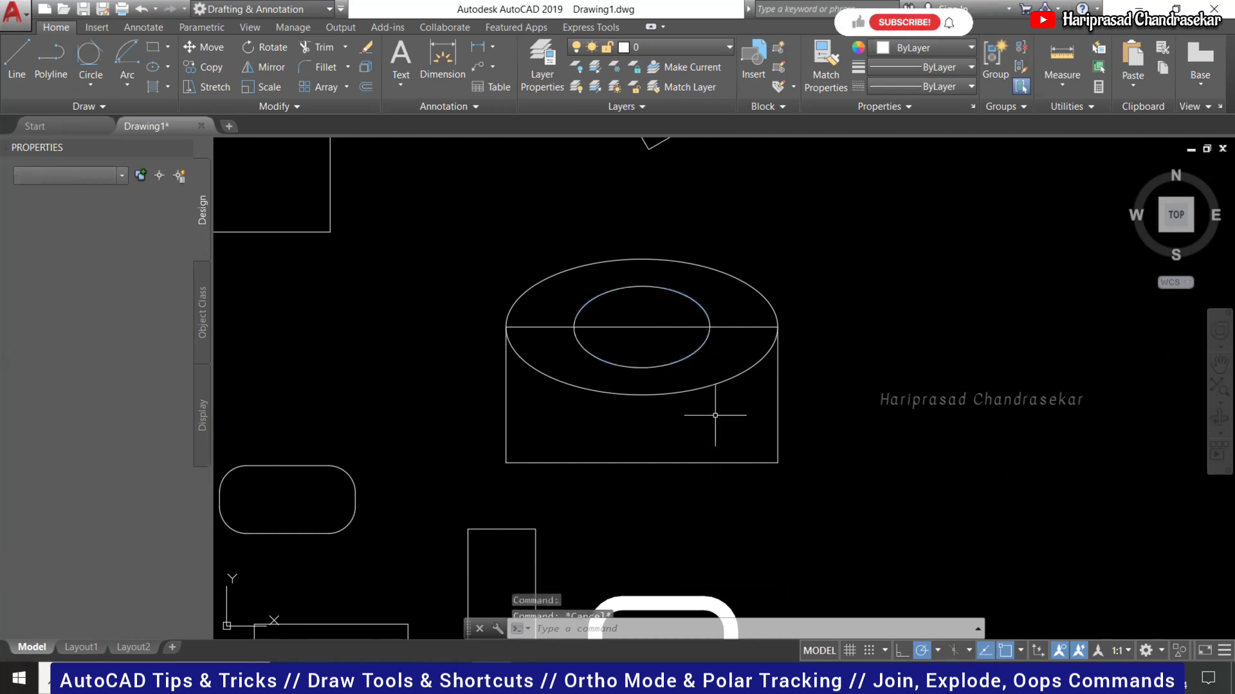
text(EL)
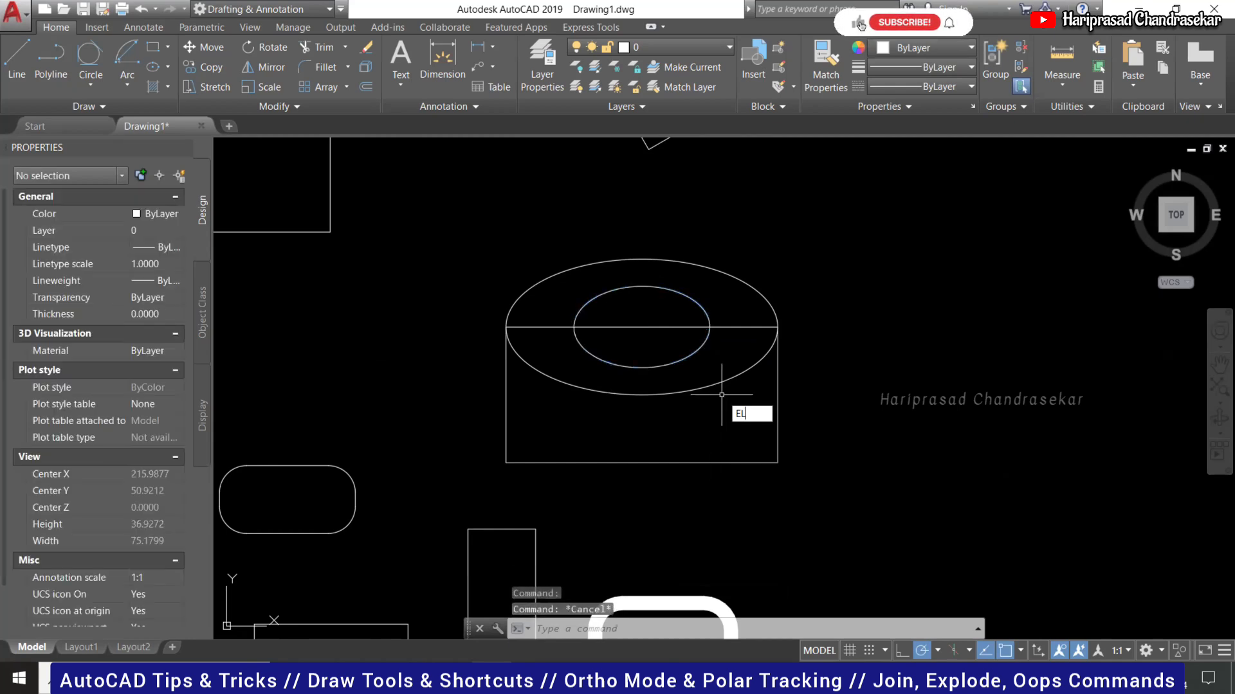
key(Return)
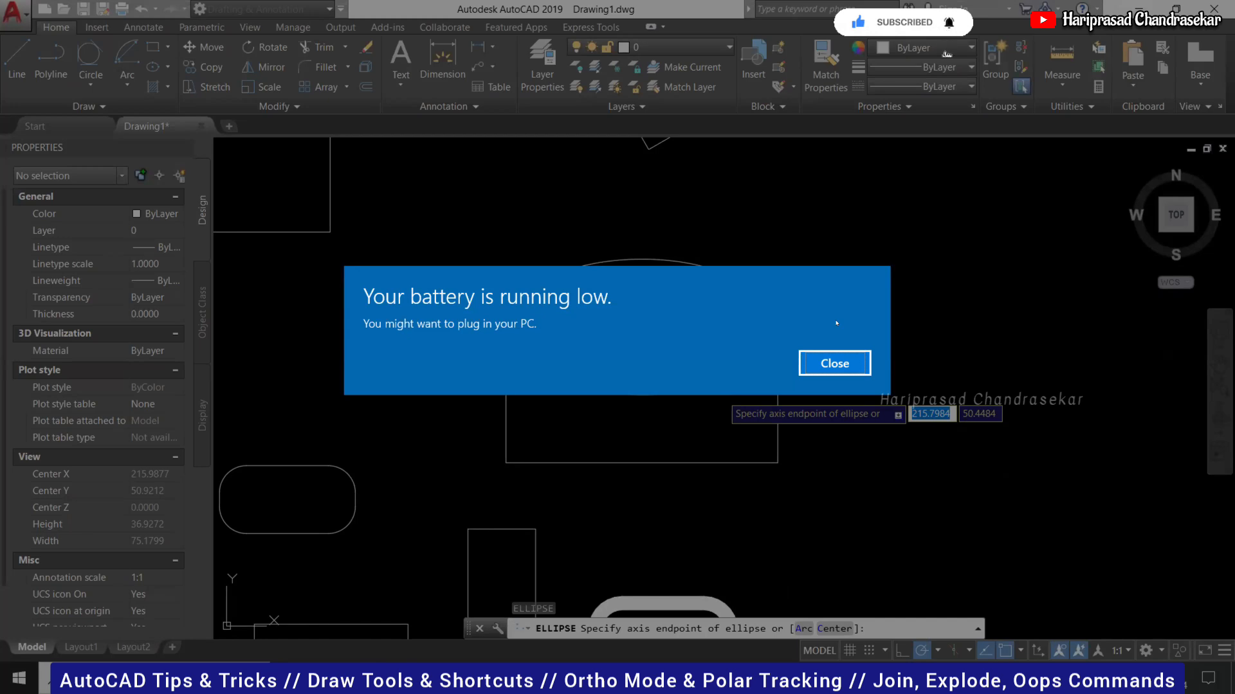
key(Return)
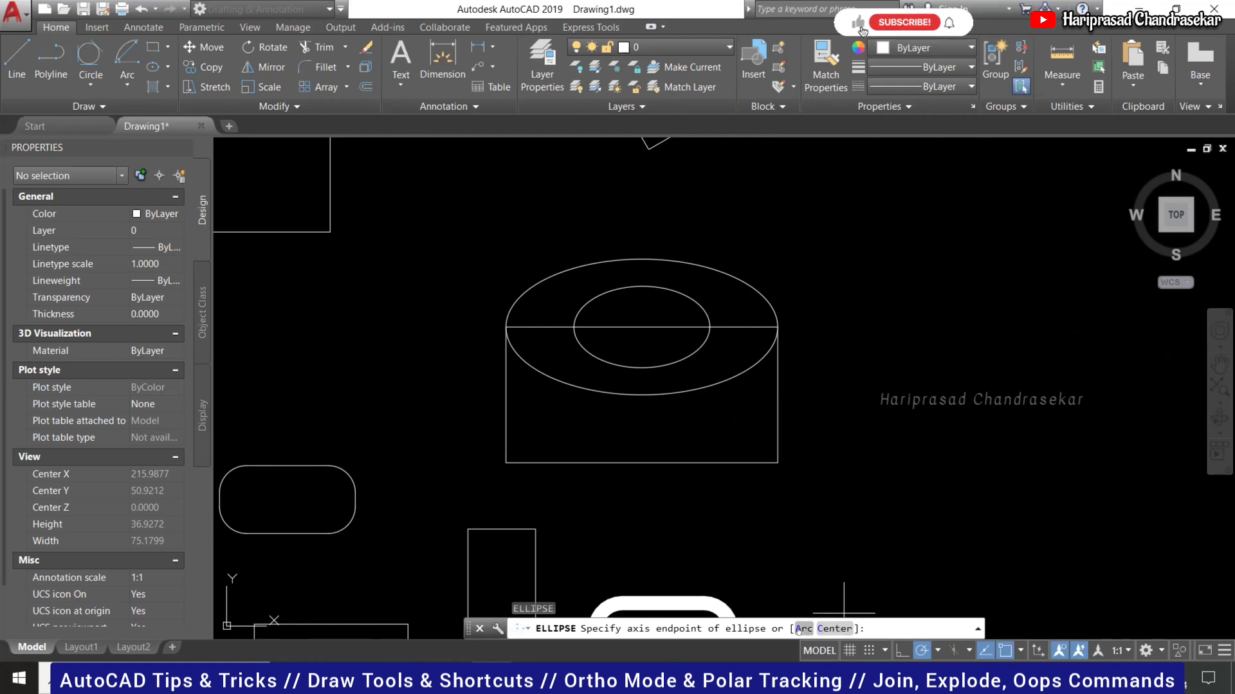
text(A)
key(Return)
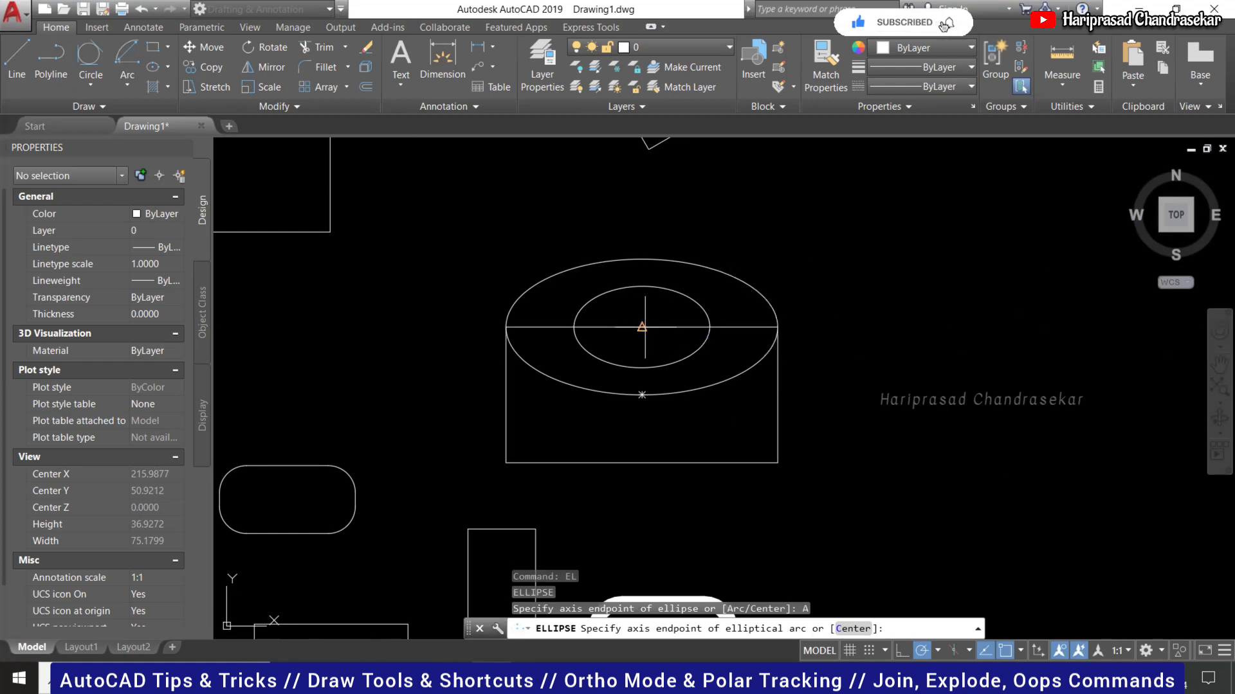
click(641, 327)
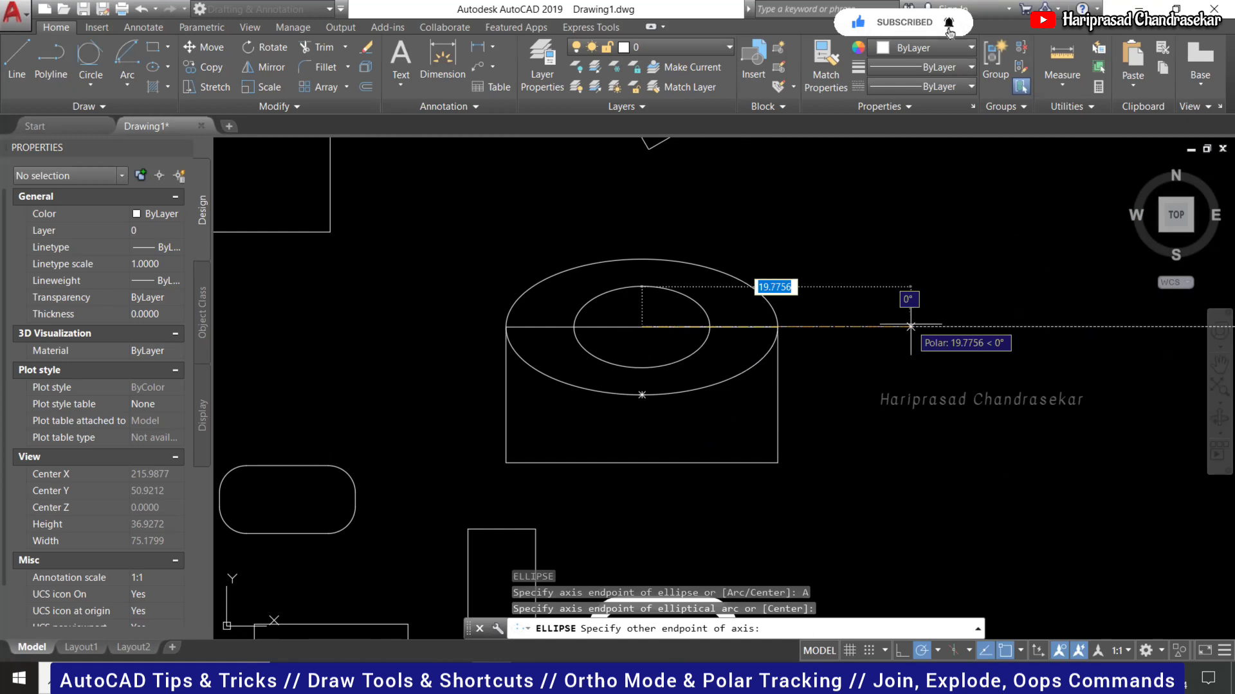
text(20)
key(Return)
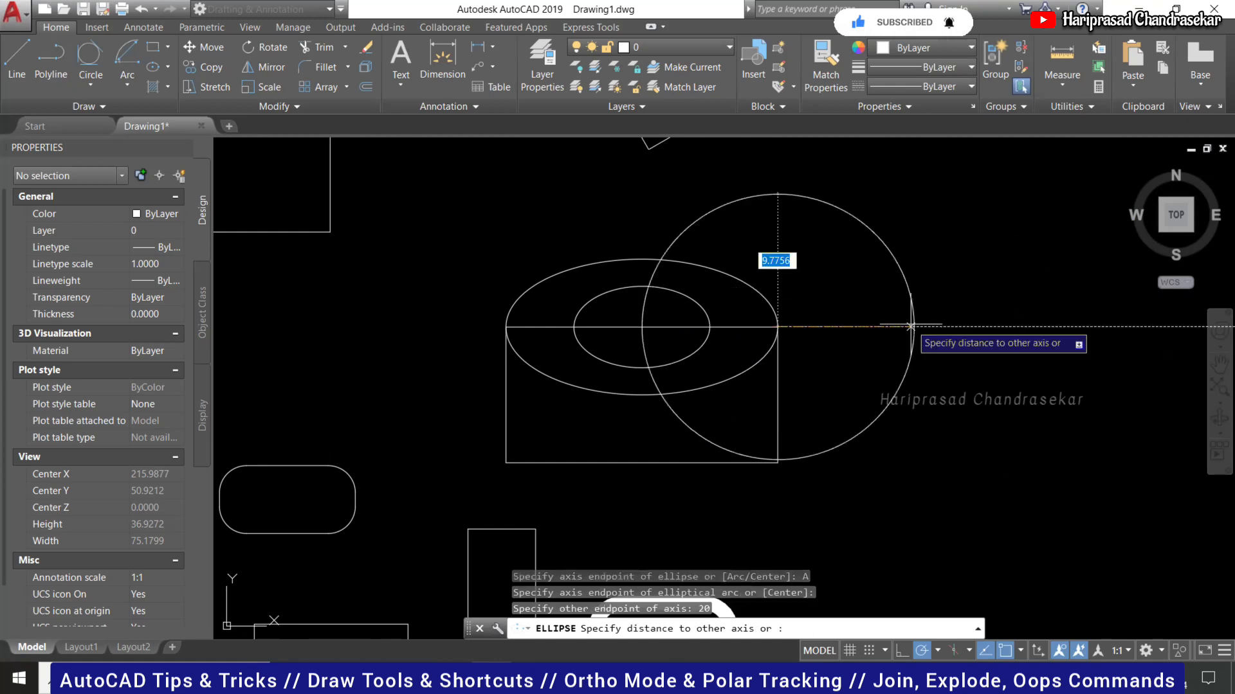
key(Escape)
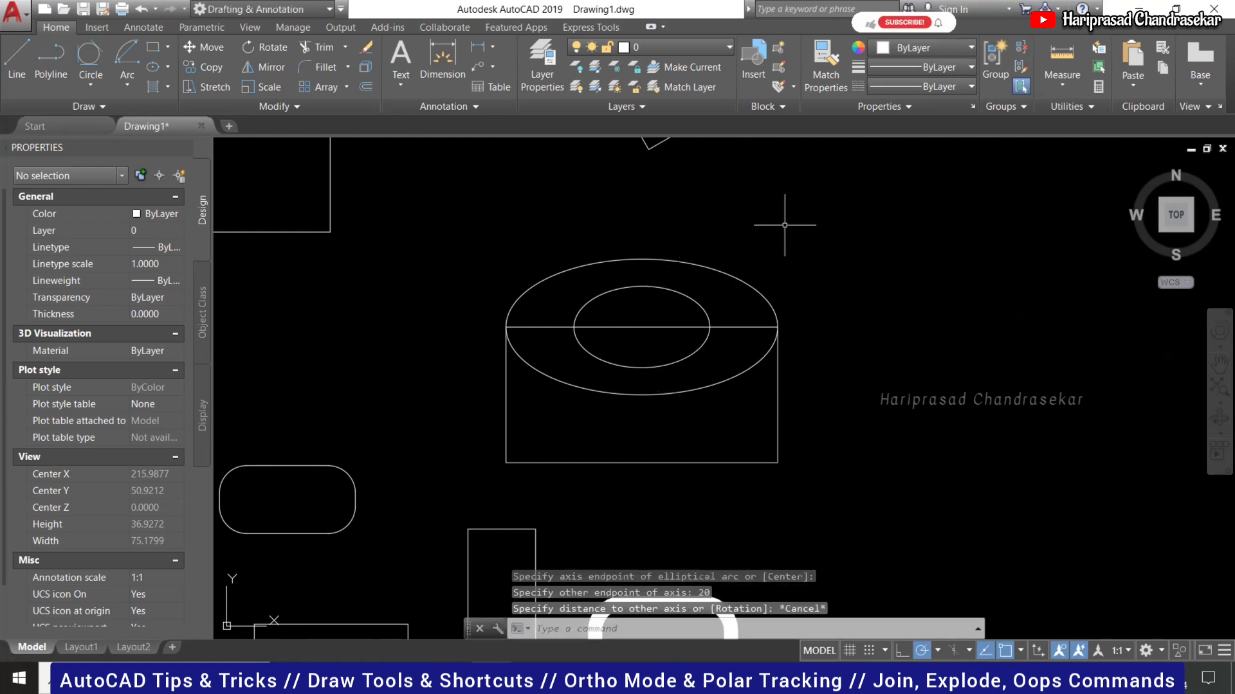
Draw an elliptical arc centered on the ellipses' center with axis distances 18 and 8, from 0 to 45 degrees, and check its properties.
key(Return)
click(802, 629)
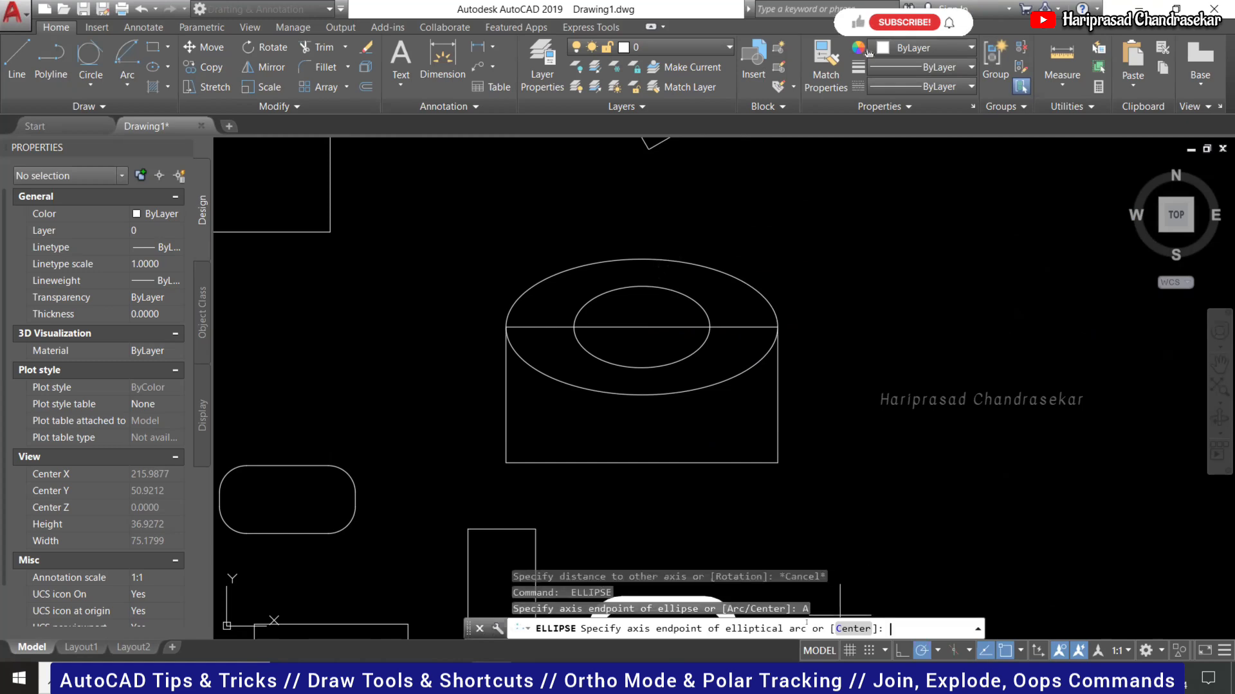
click(853, 628)
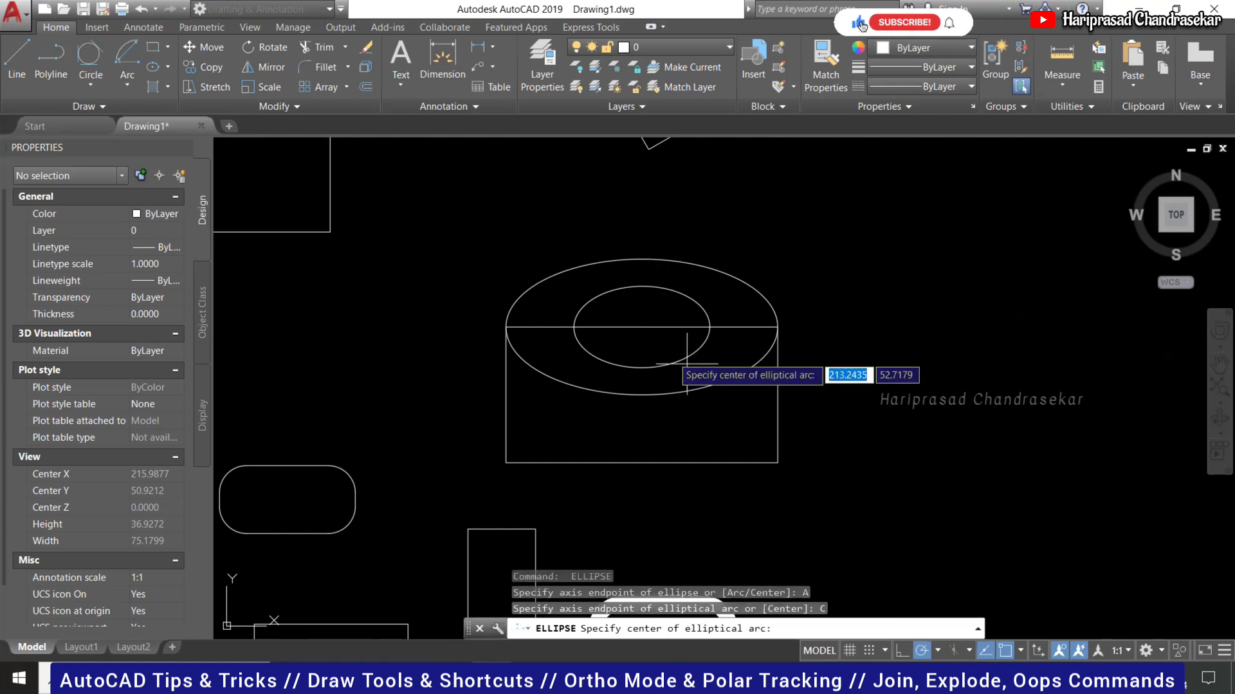
click(642, 327)
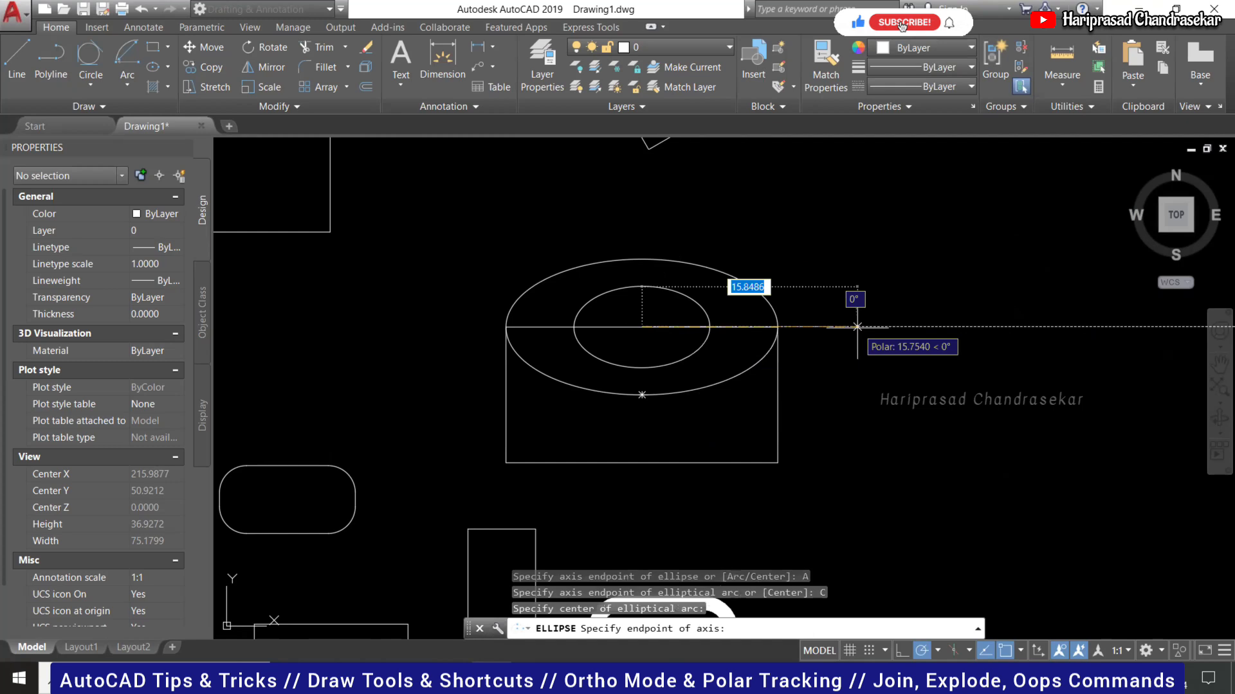
text(1)
key(Return)
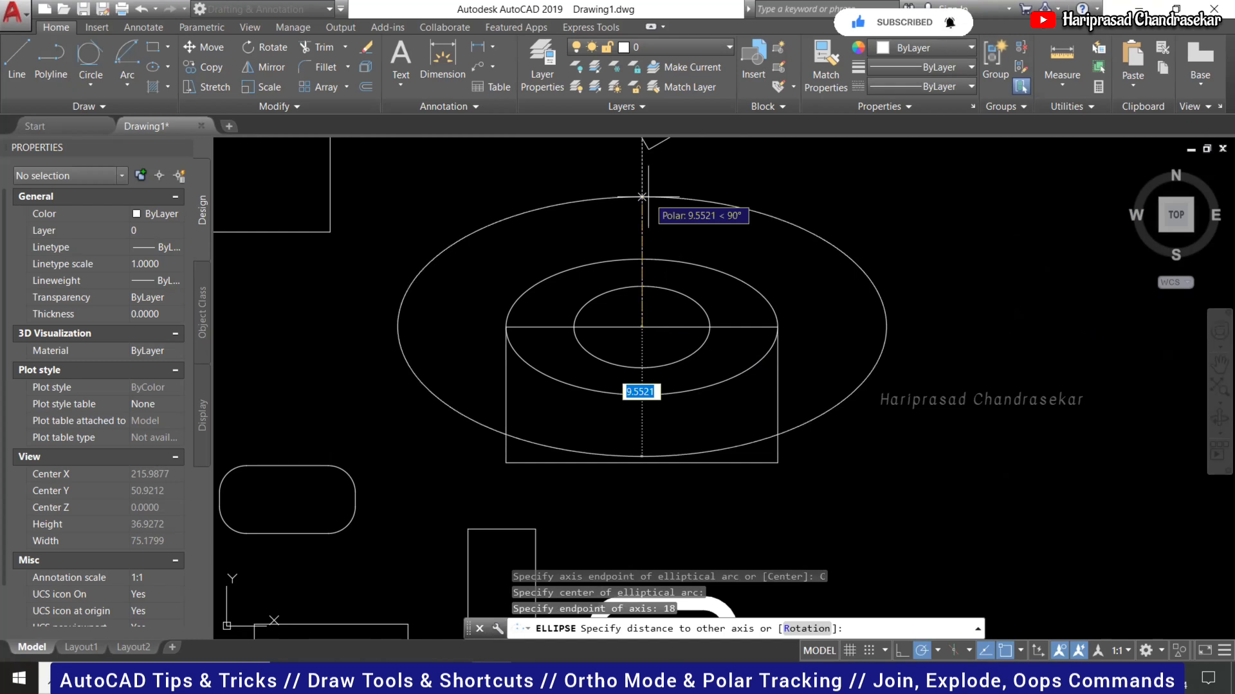
text(8)
key(Return)
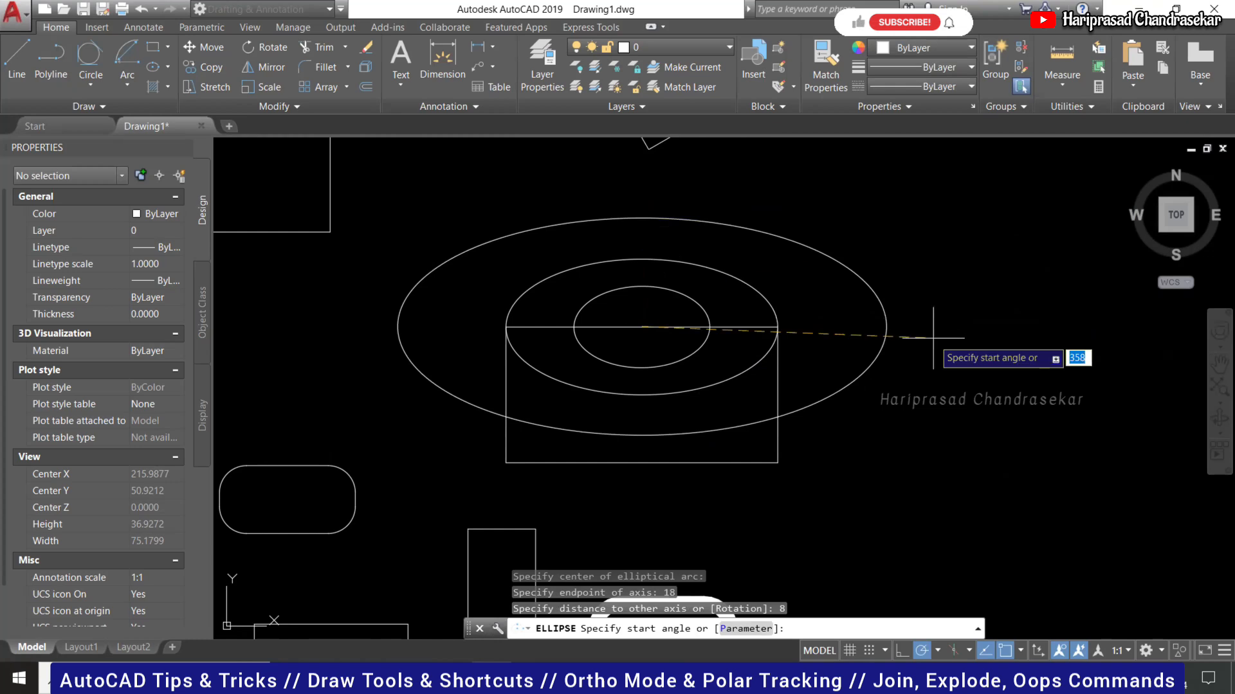
click(951, 327)
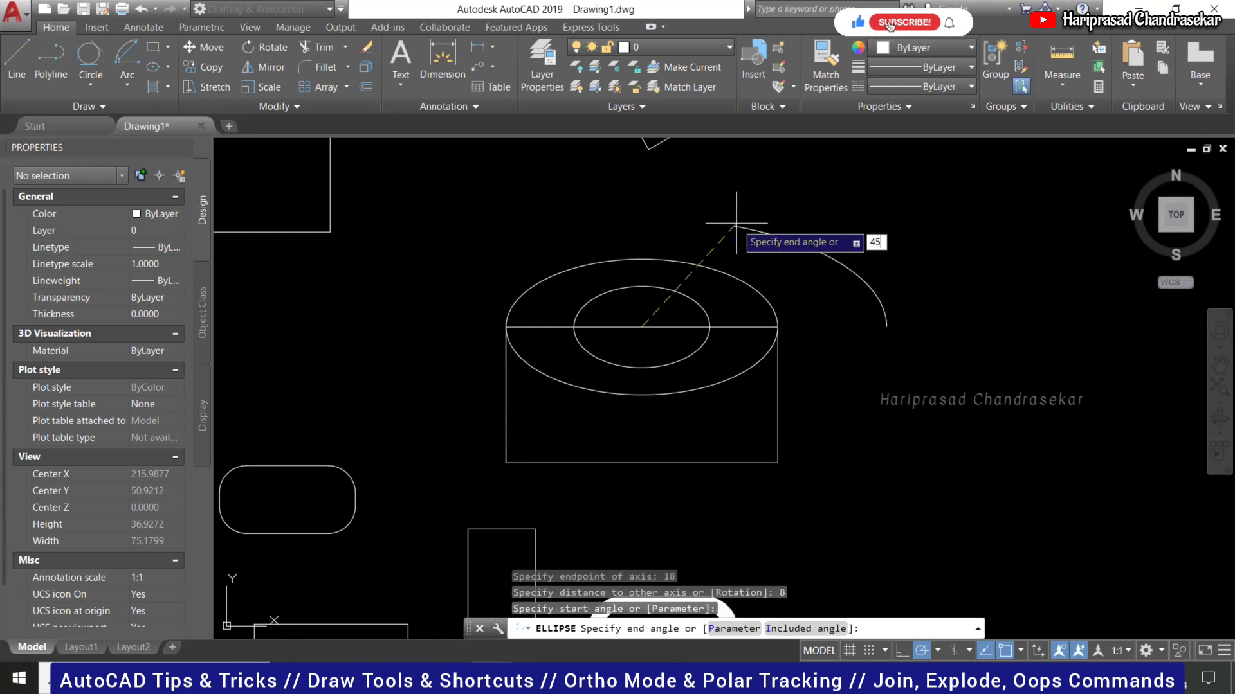
key(Return)
click(802, 246)
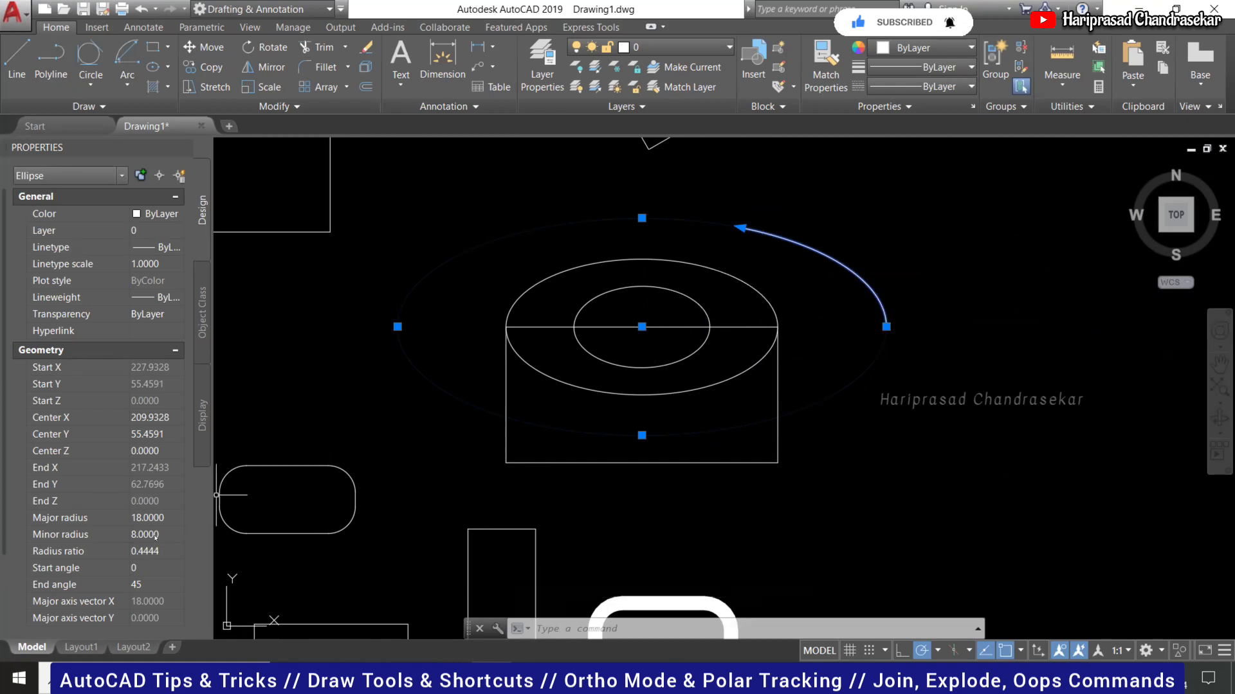
key(Escape)
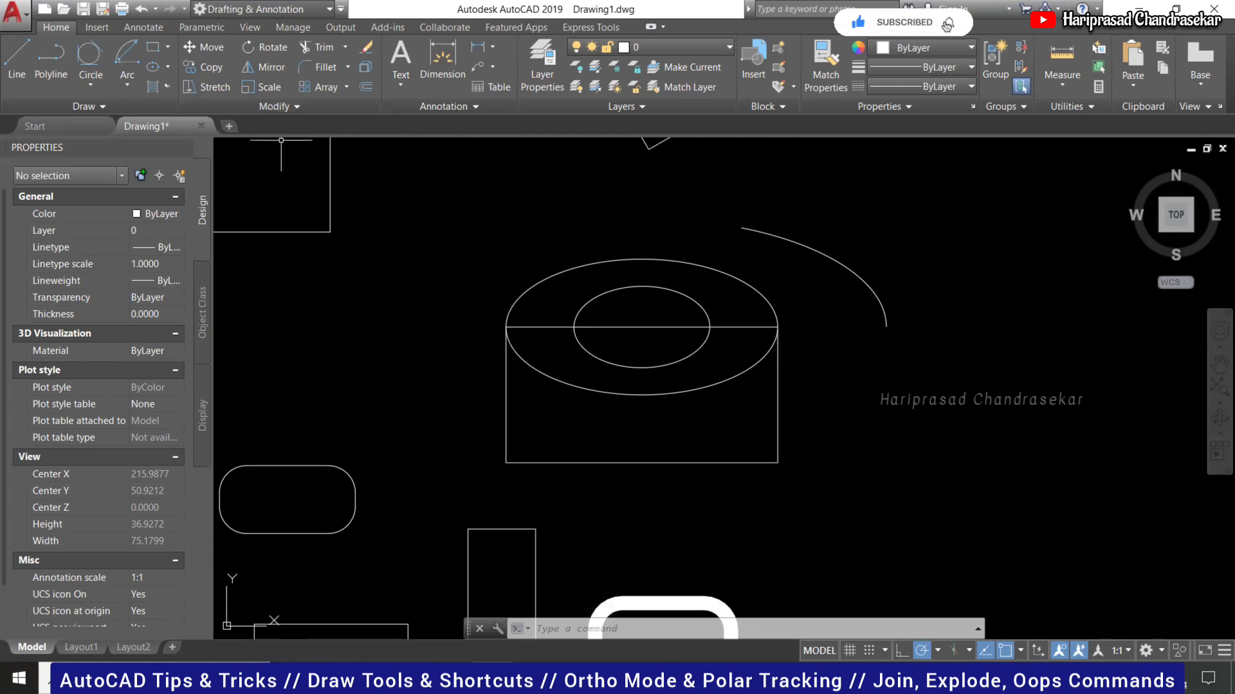
click(168, 67)
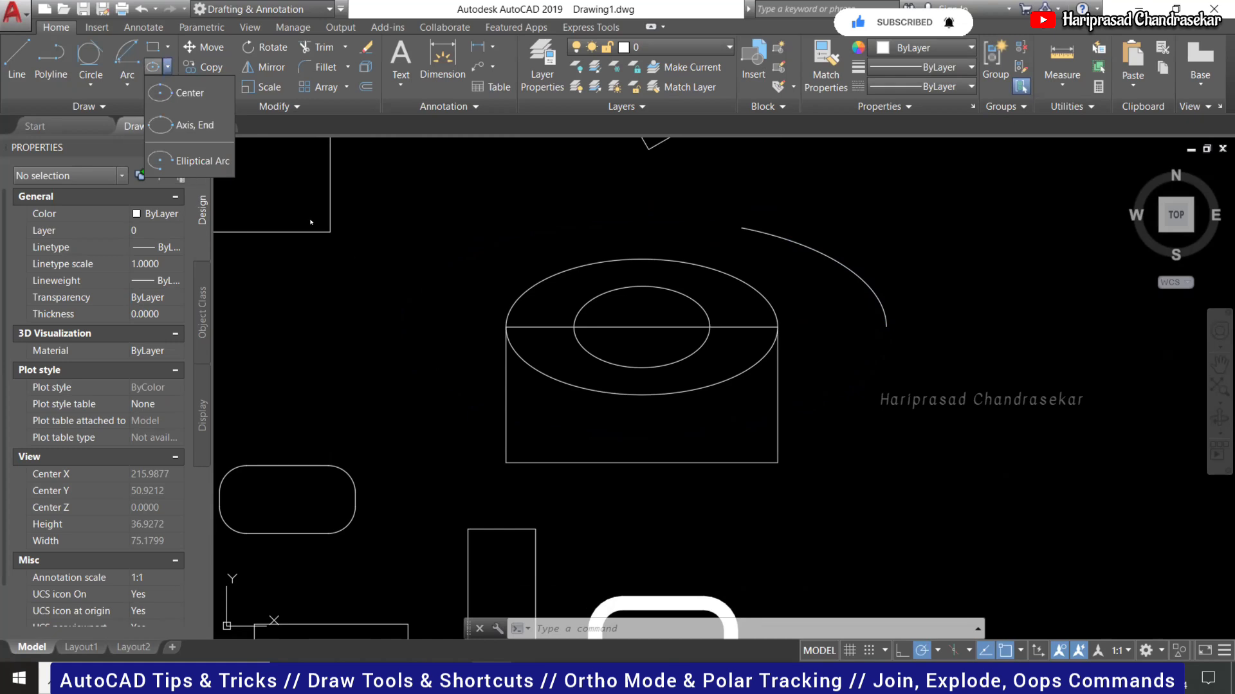
click(384, 274)
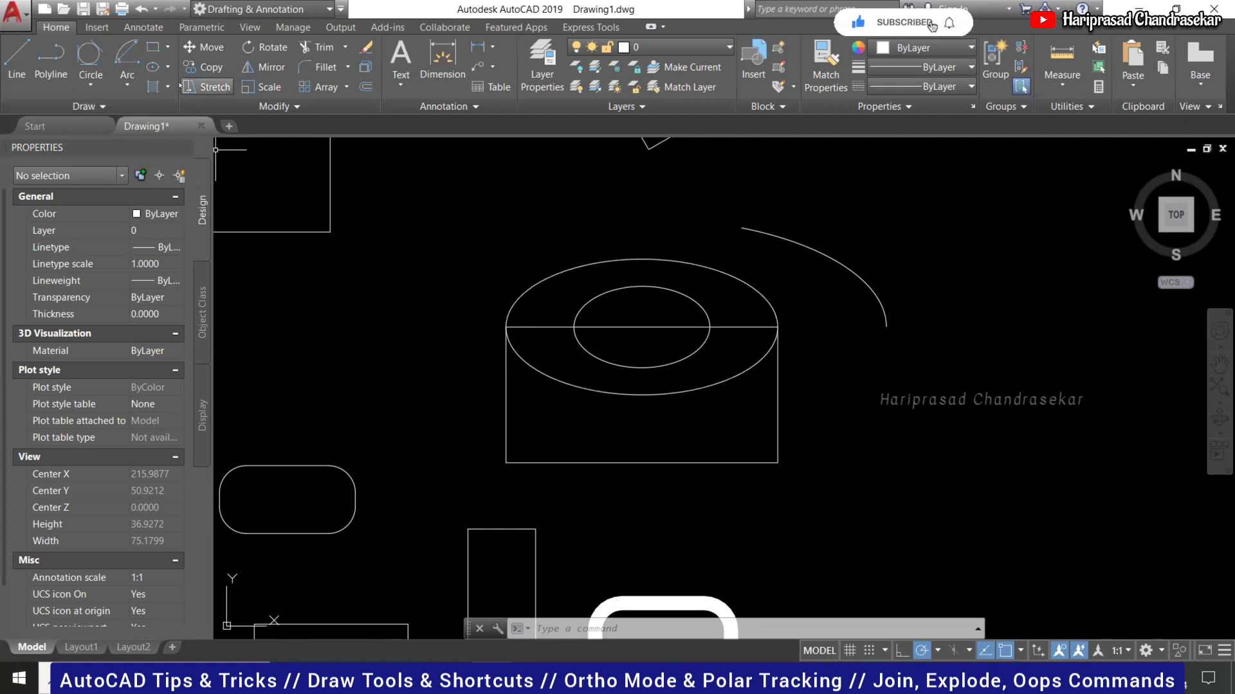
click(168, 47)
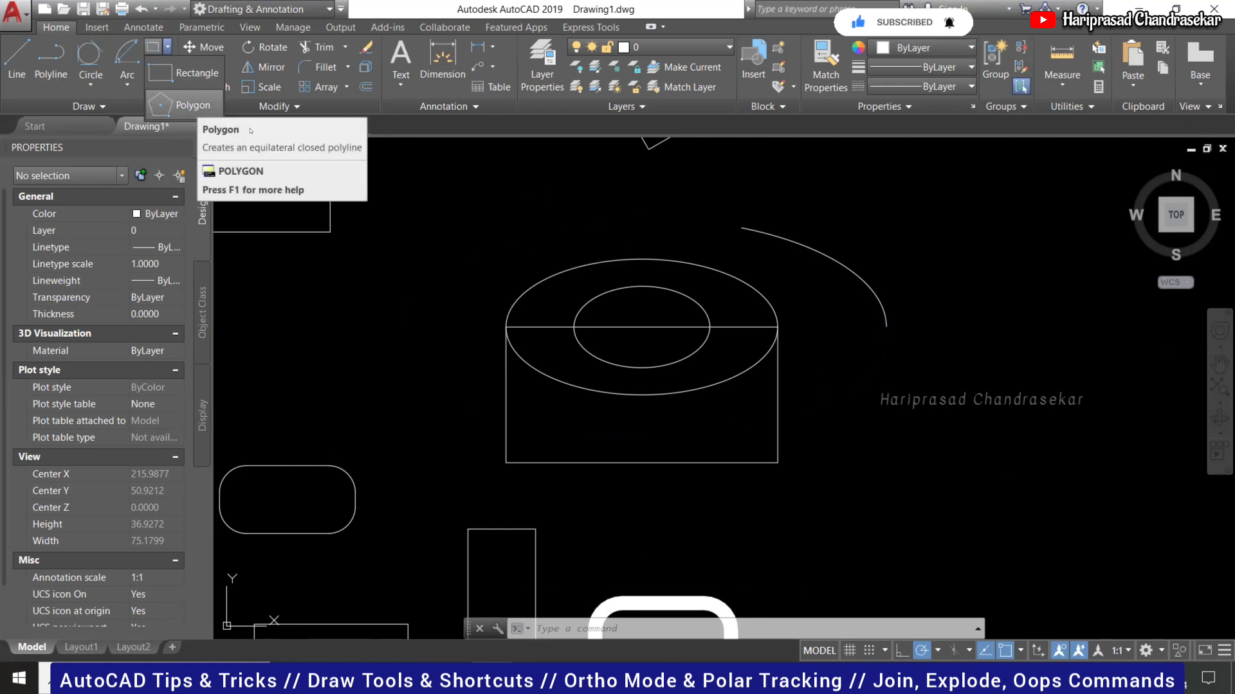
key(Escape)
key(Escape)
Draw a four-sided polygon by its edge, with a horizontal edge length of 10, in the empty area beyond the thick rounded rectangle, and check its properties.
scroll(605, 339, down, 2)
scroll(877, 283, down, 4)
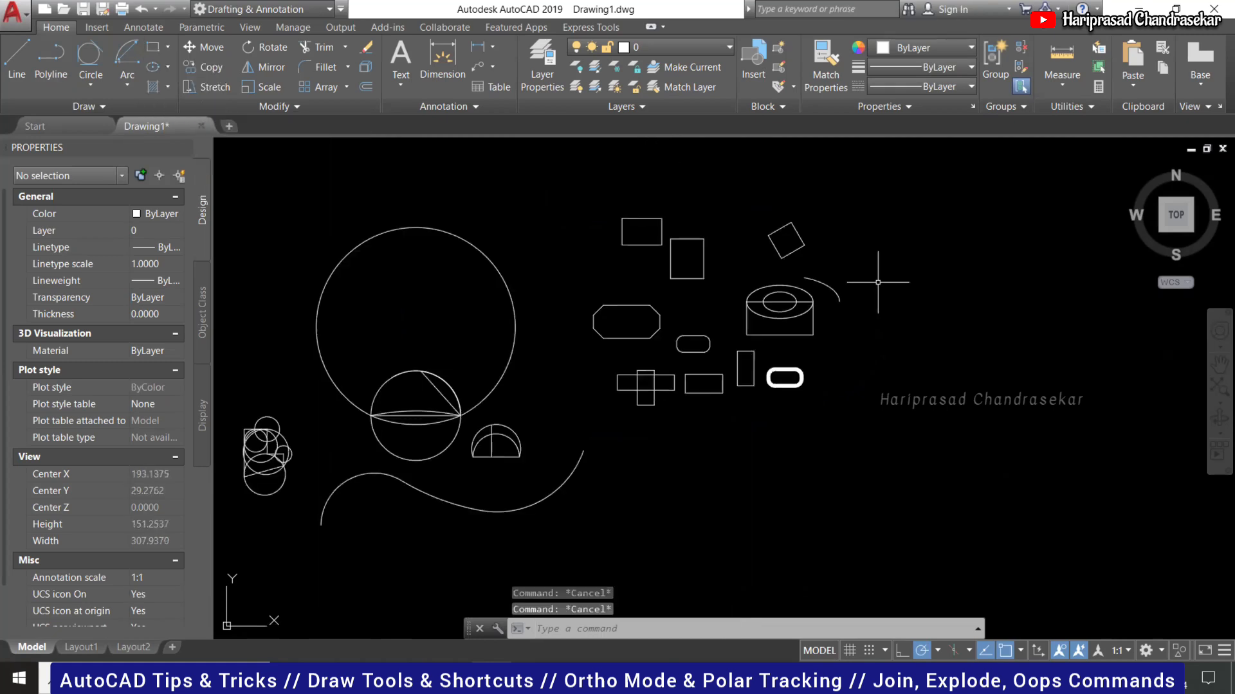
scroll(880, 285, up, 2)
text(pol)
key(Return)
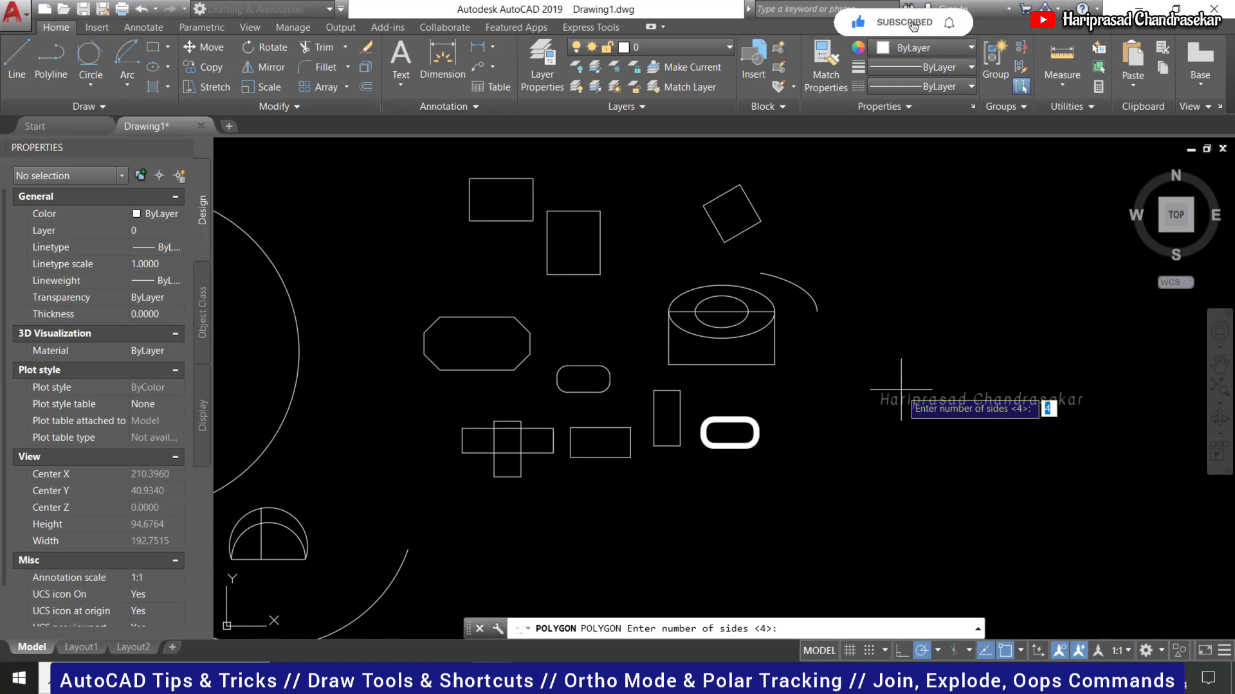
key(Return)
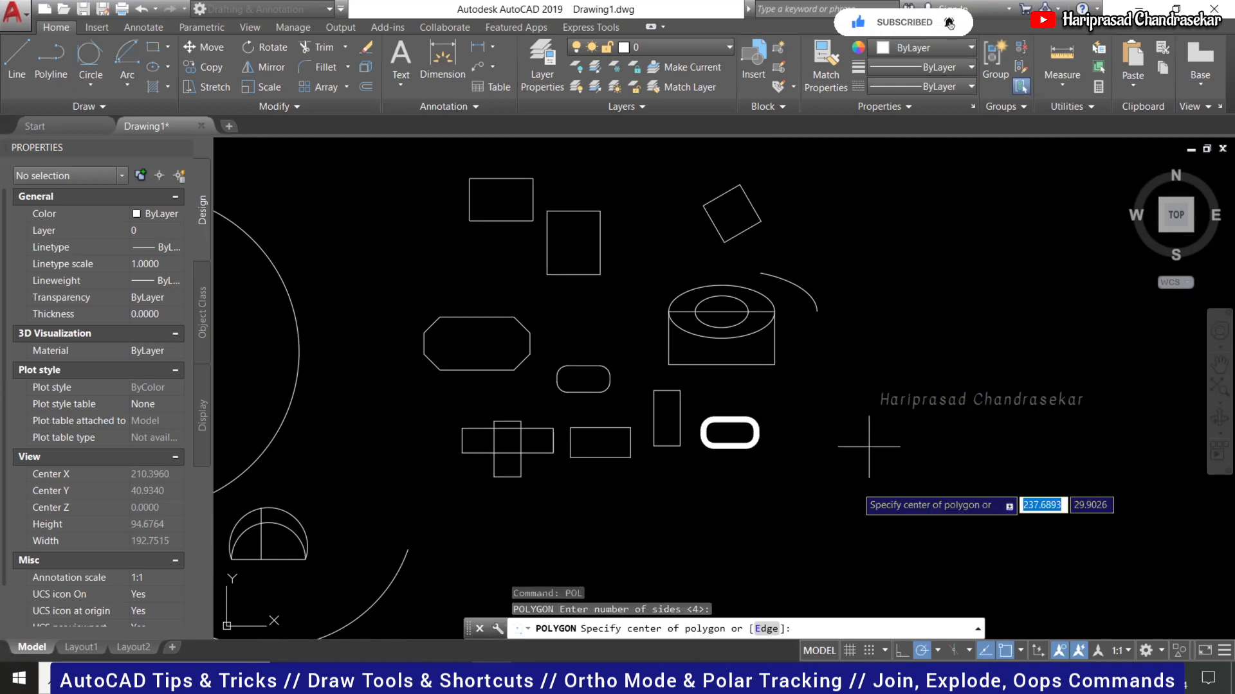
text(E)
key(Return)
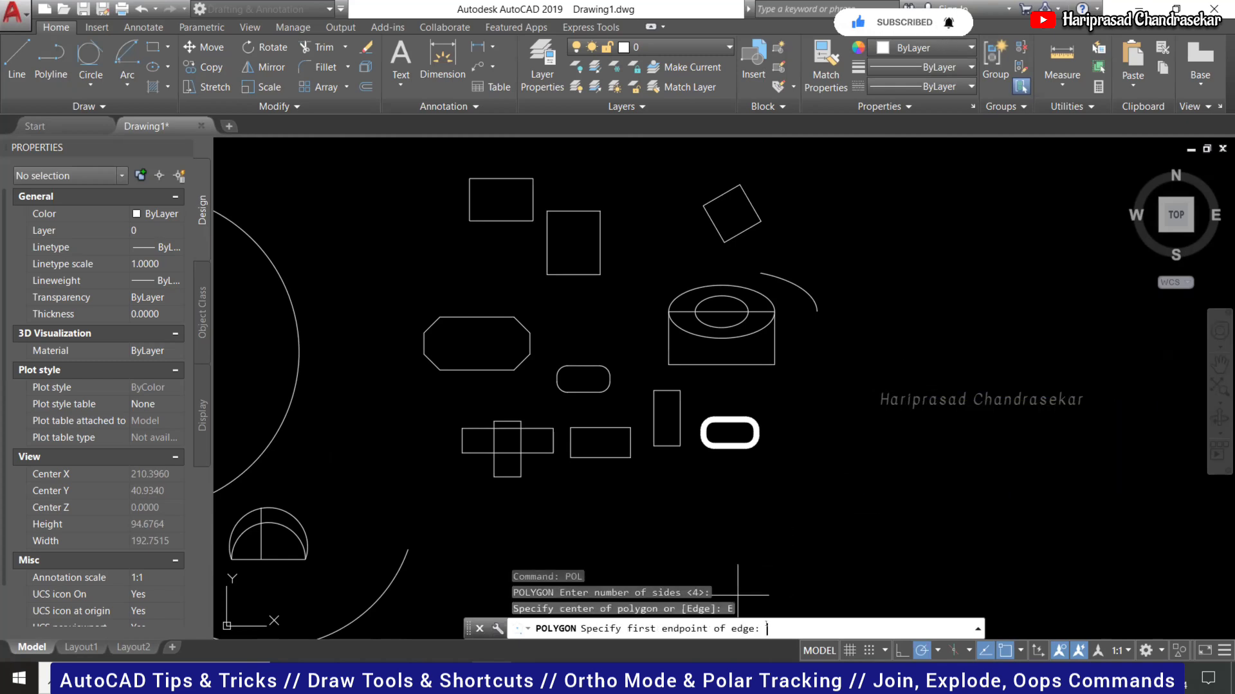
click(884, 432)
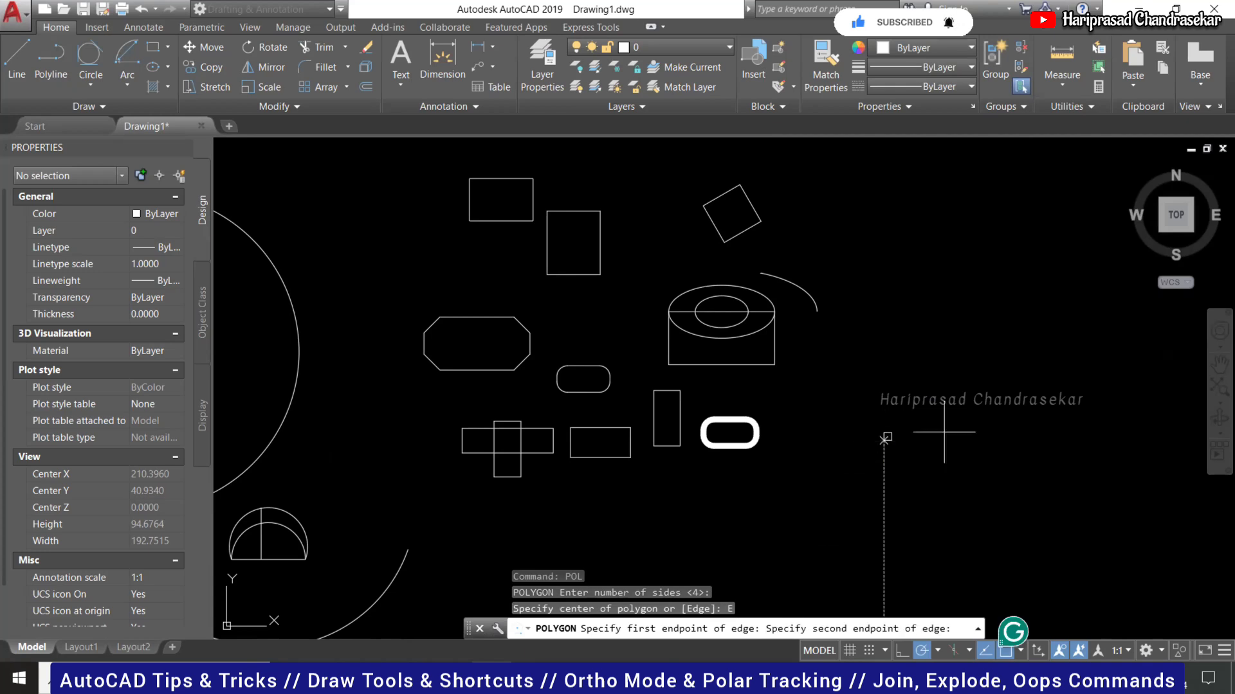
text(10)
key(Return)
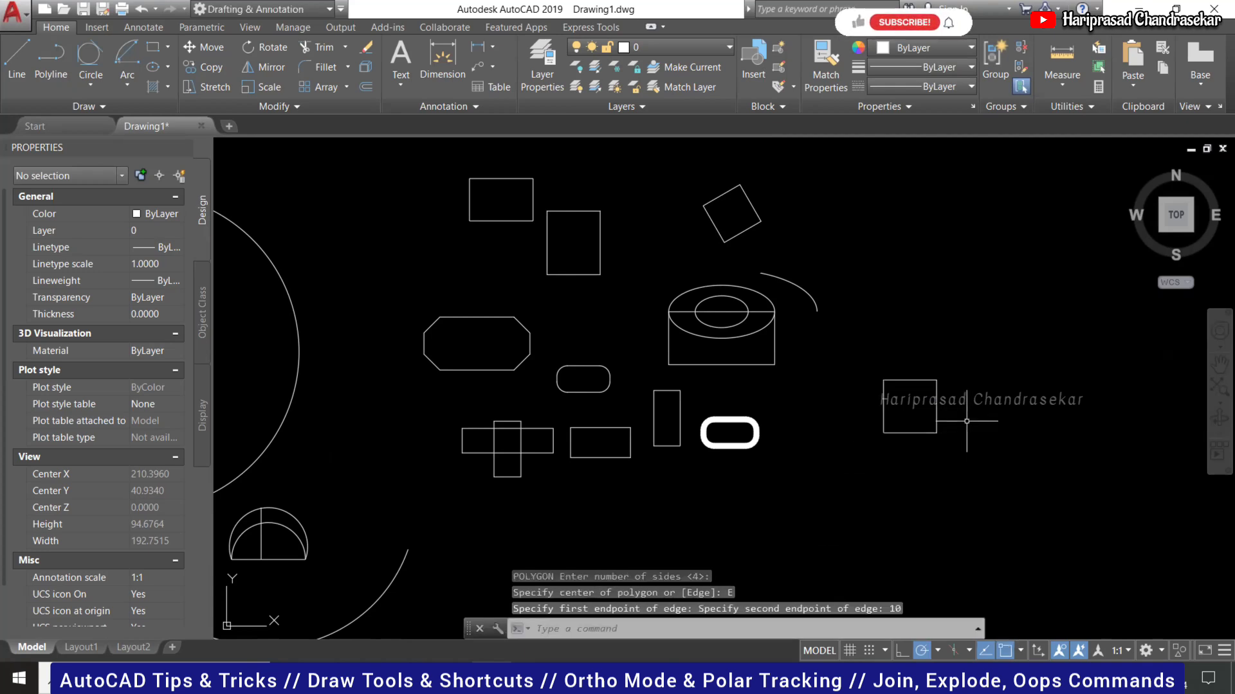
scroll(965, 412, up, 2)
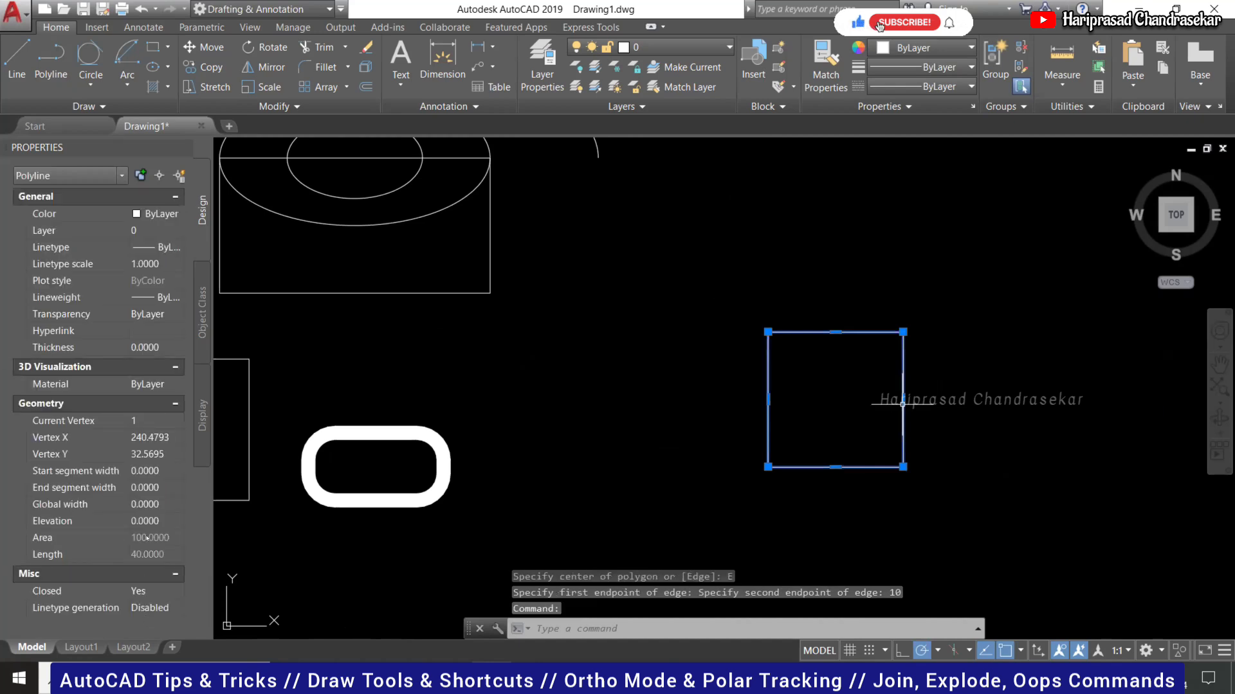
key(Escape)
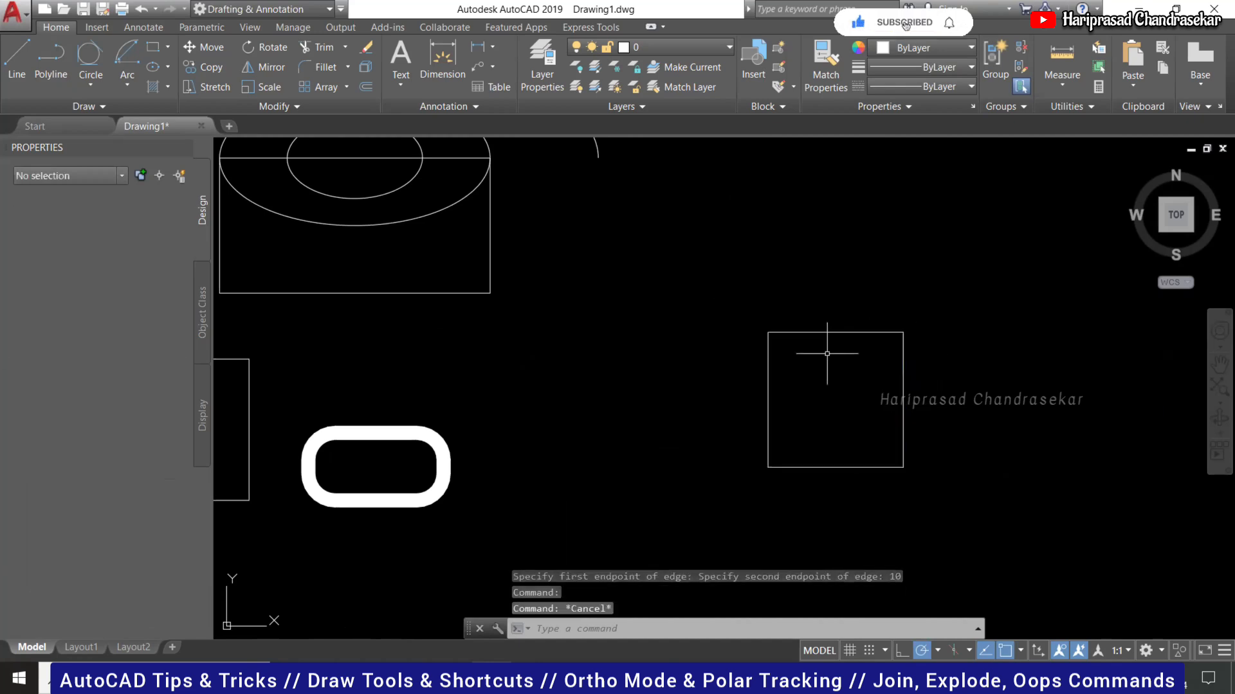
Draw a five-sided polygon by its edge beside the square, with a slightly tilted edge of length 10, and delete it.
scroll(656, 328, down, 4)
scroll(691, 289, up, 2)
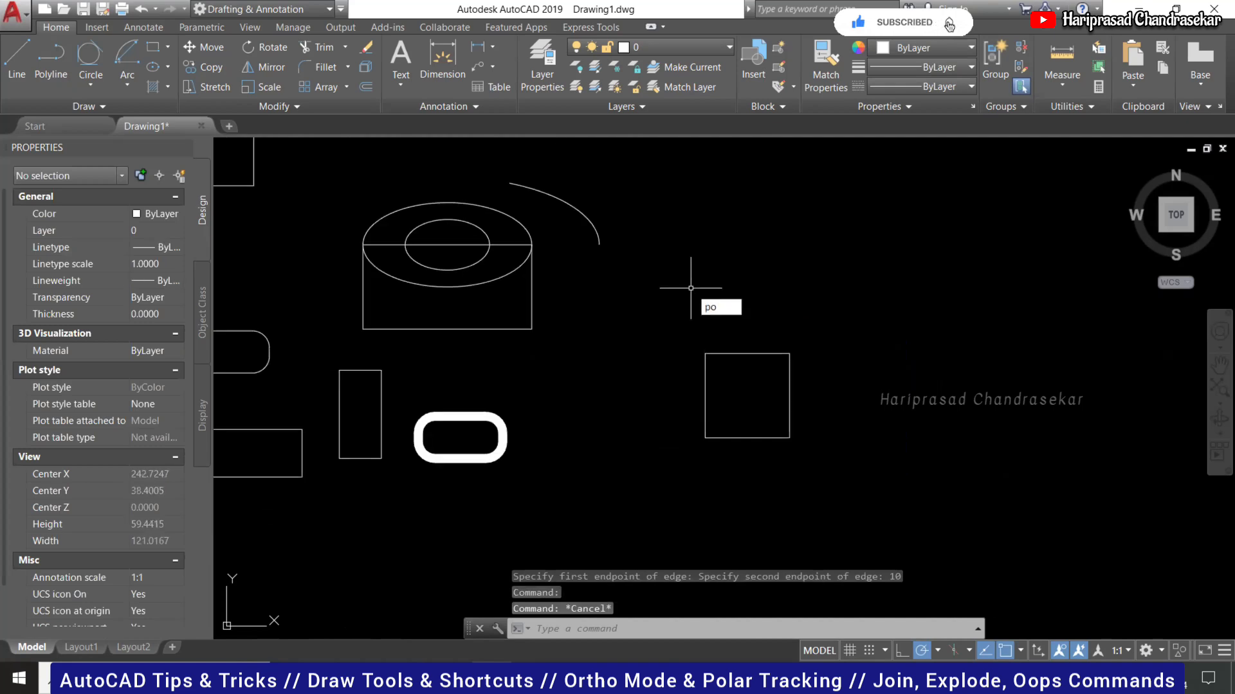
key(Return)
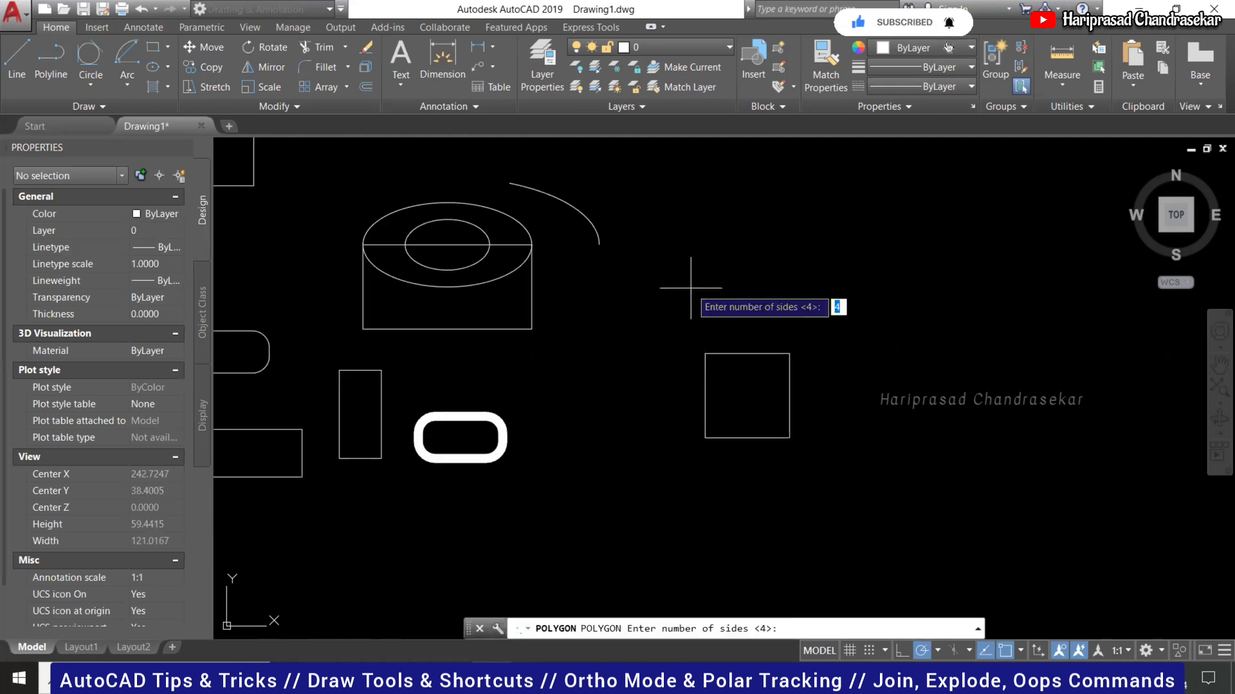
key(Return)
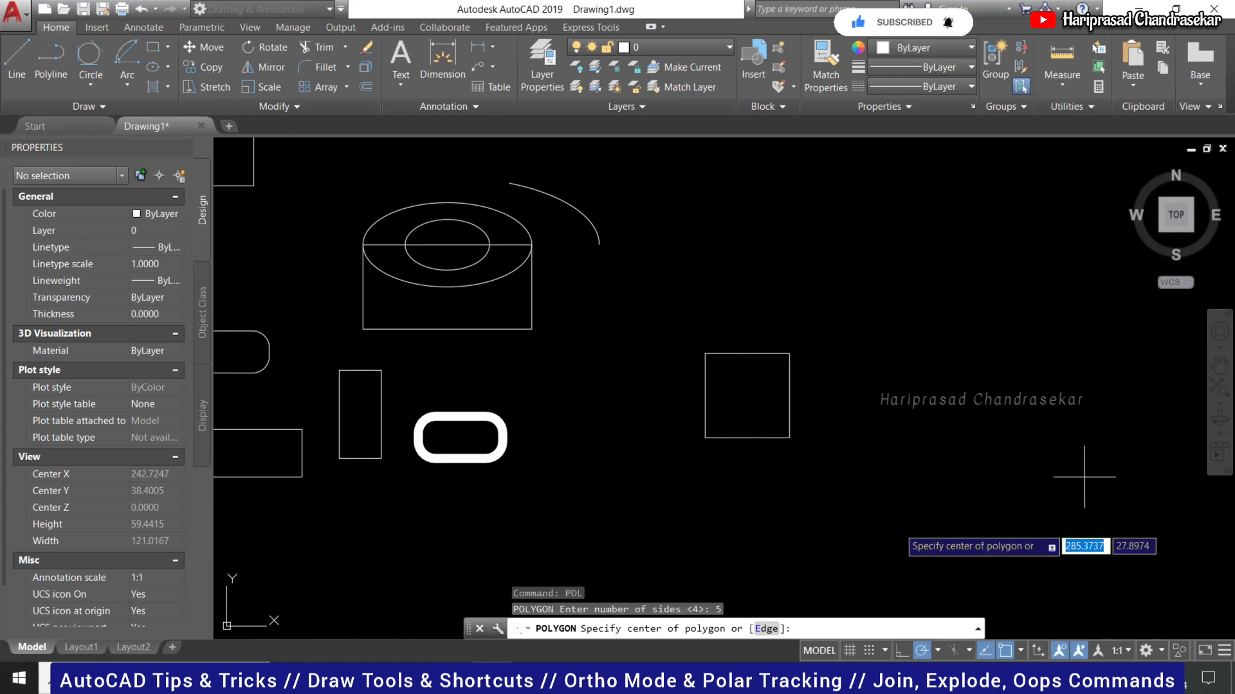
text(E)
key(Return)
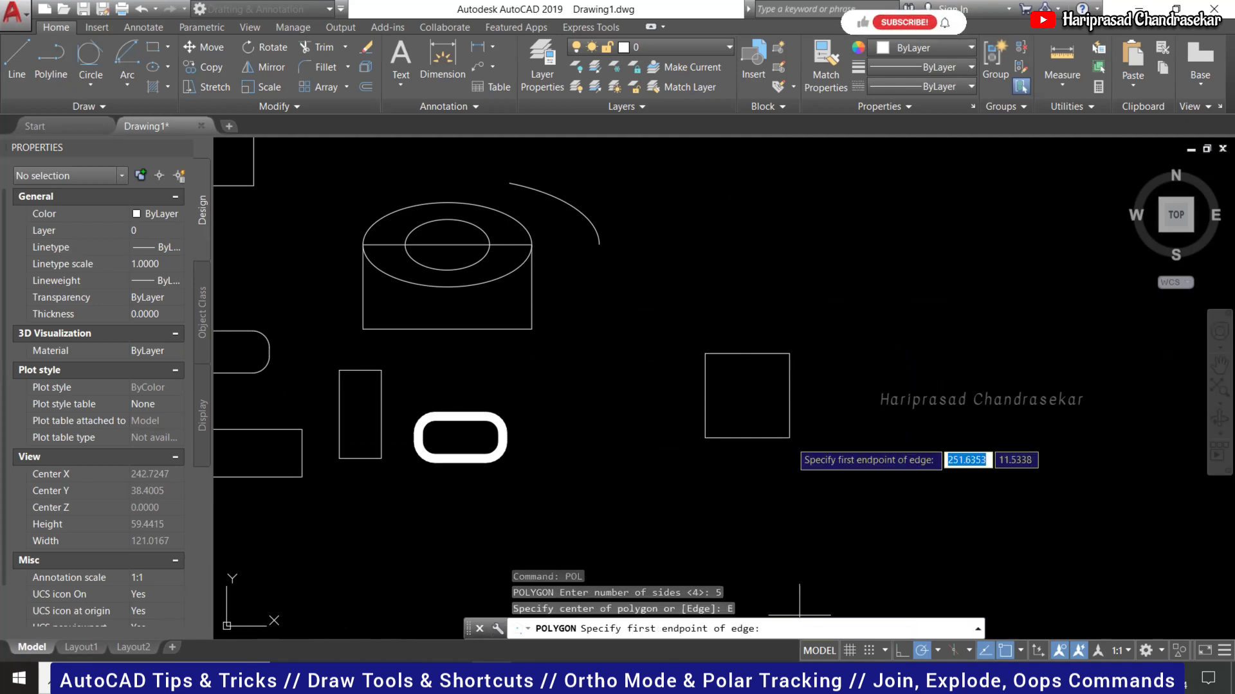
click(891, 438)
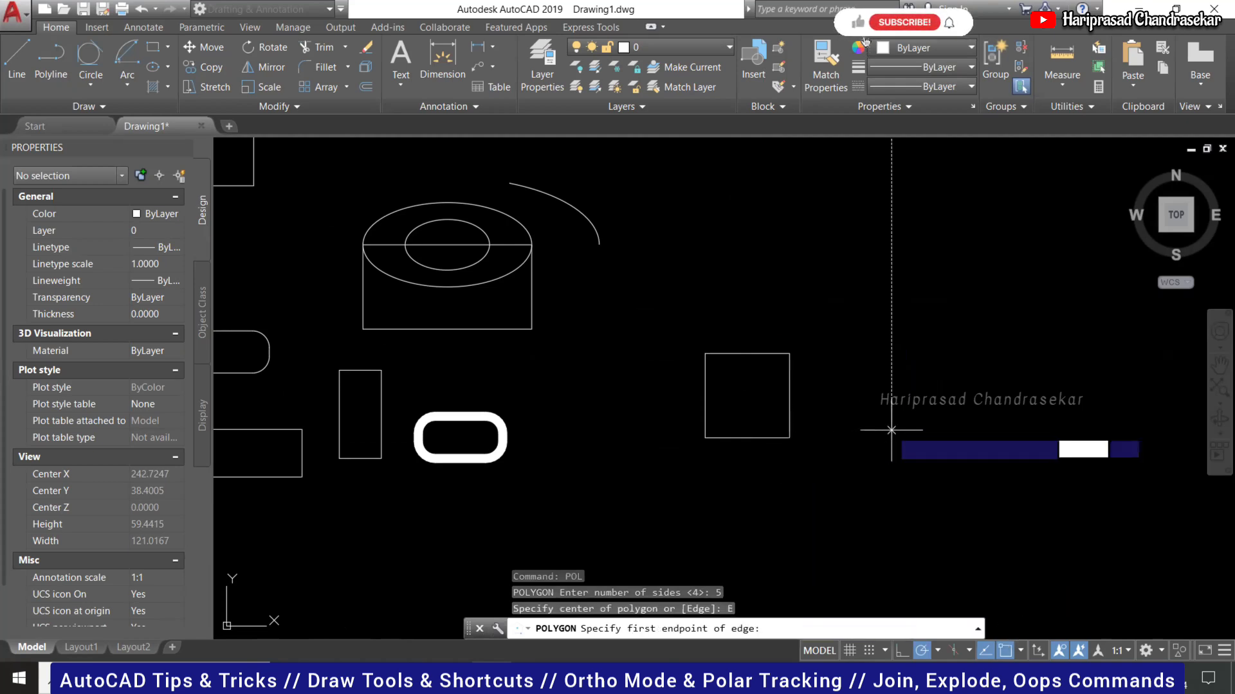
text(10)
key(Return)
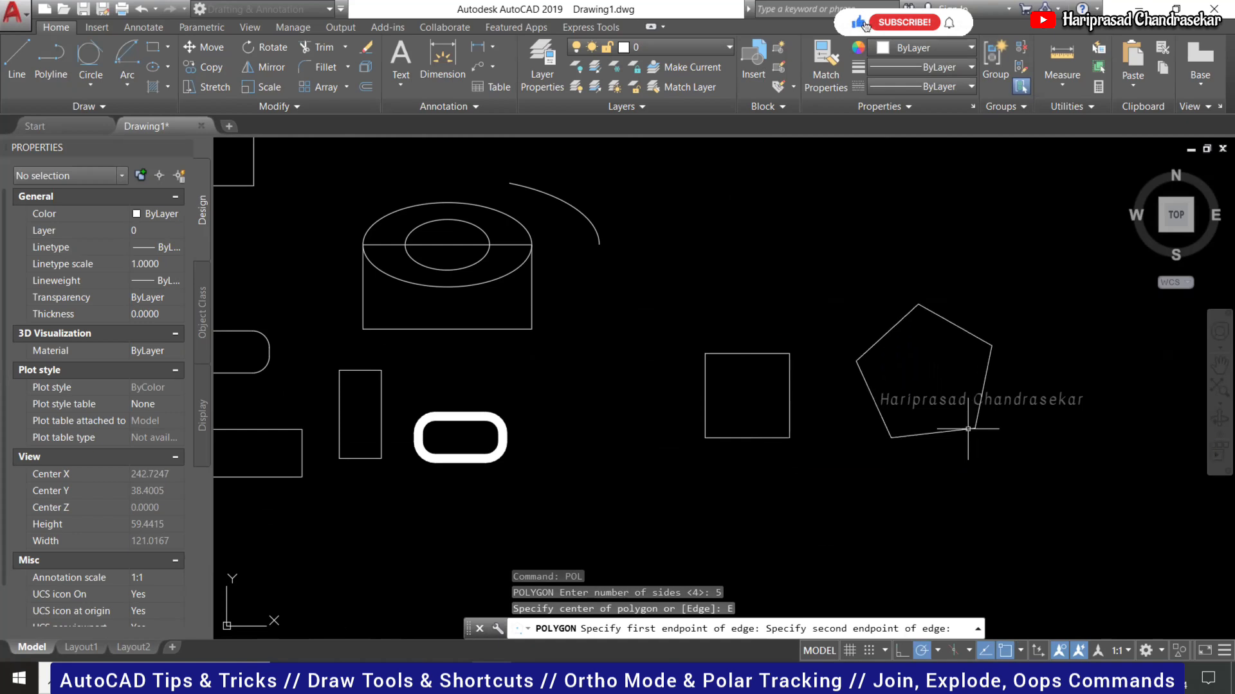
click(982, 400)
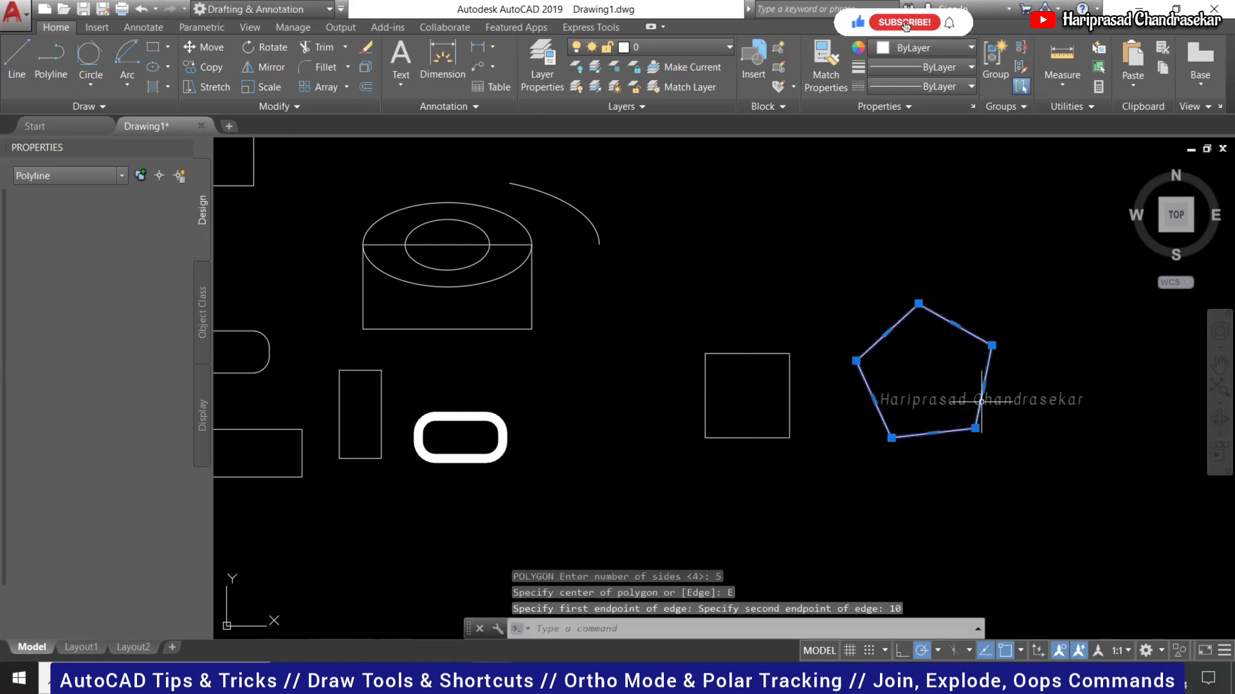
key(Delete)
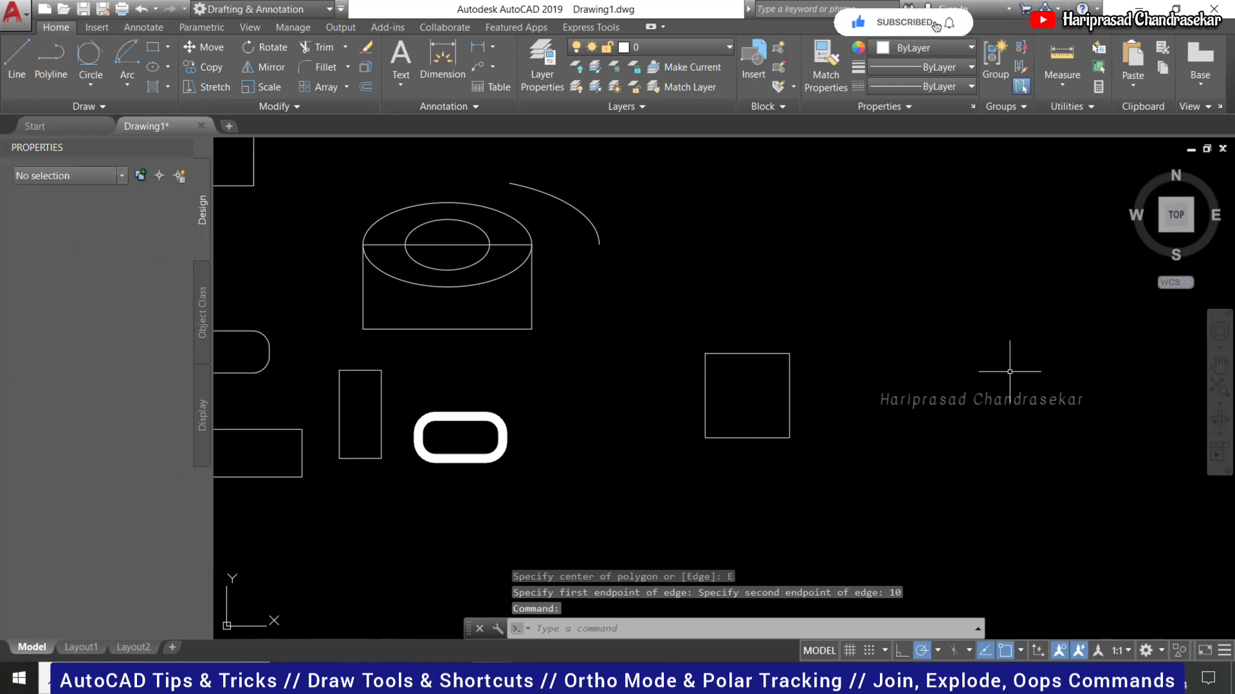
Turn on Ortho mode and draw a five-sided polygon beside the square by a horizontal edge of length 10, checking its properties.
key(F8)
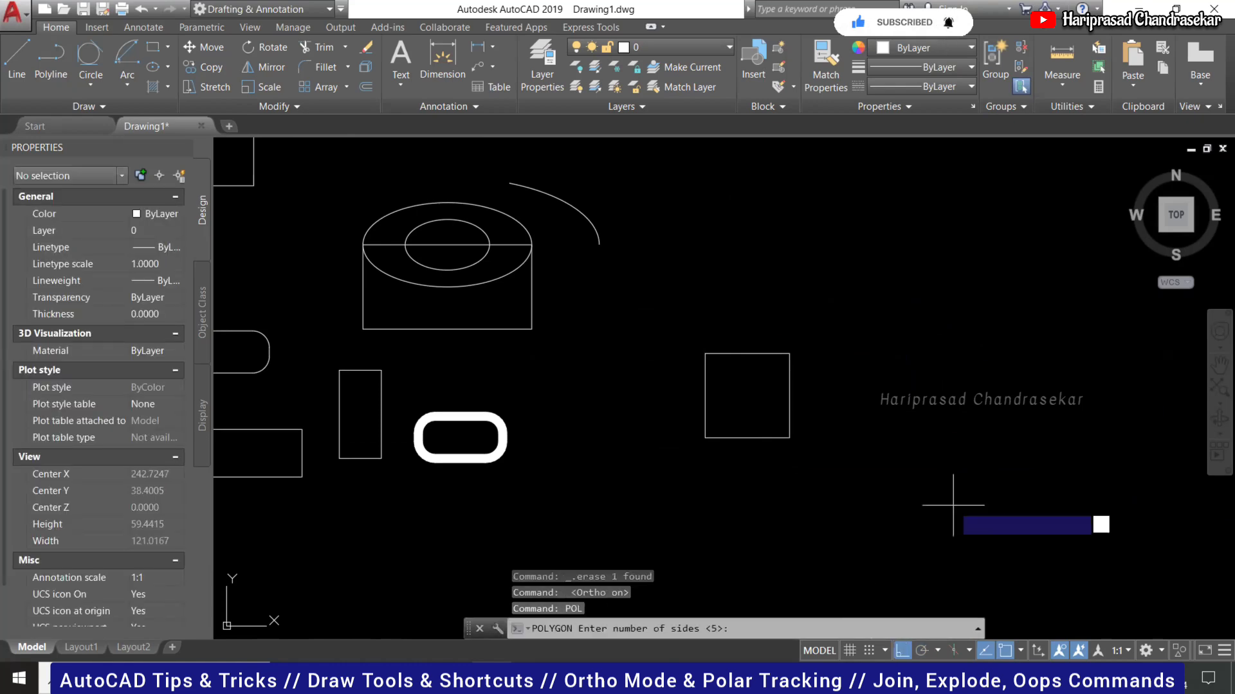
key(Return)
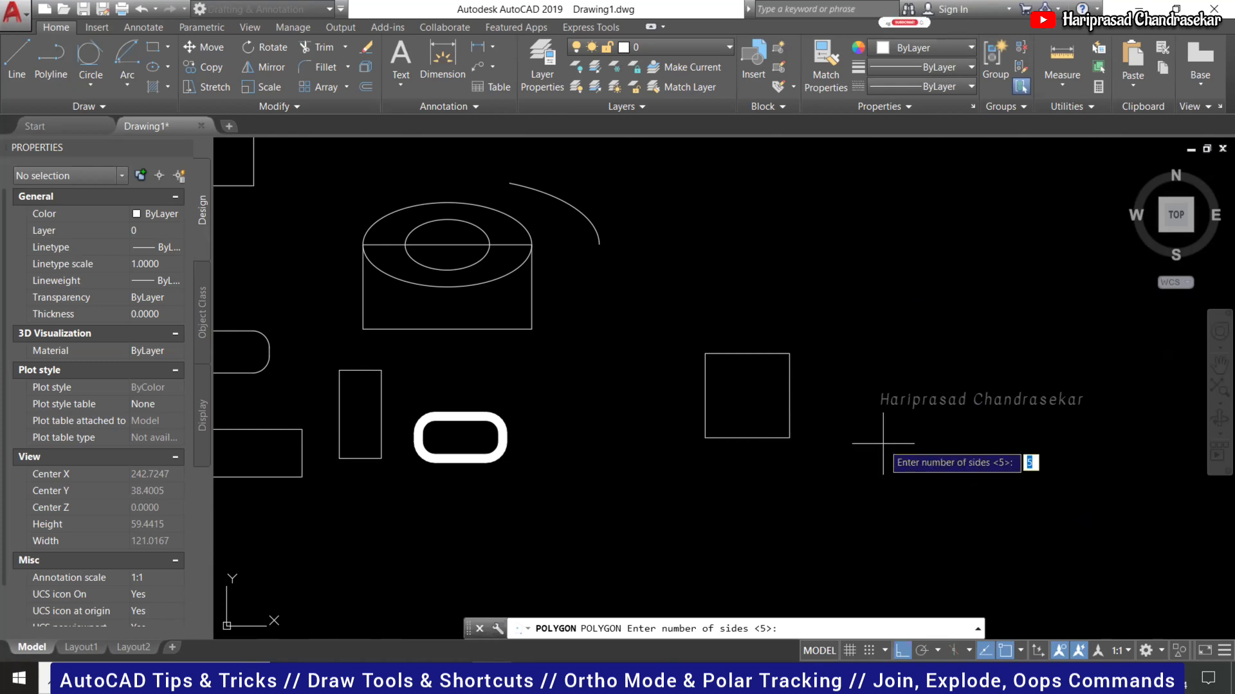
key(Return)
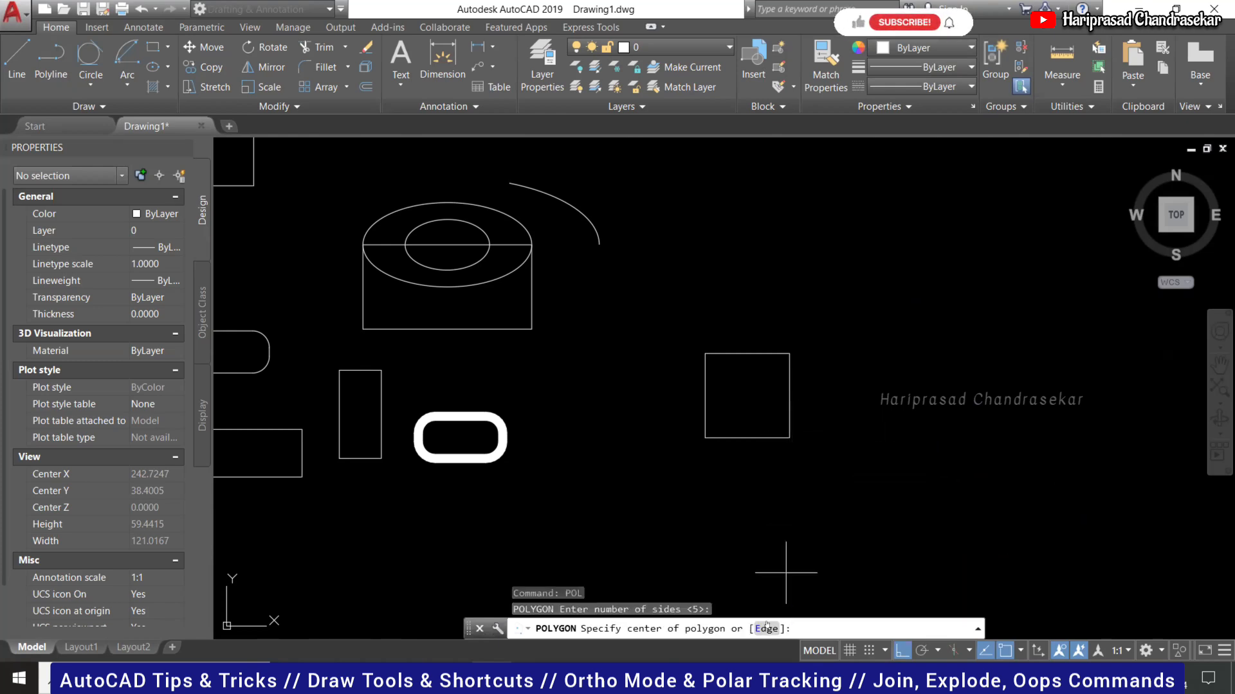
click(766, 629)
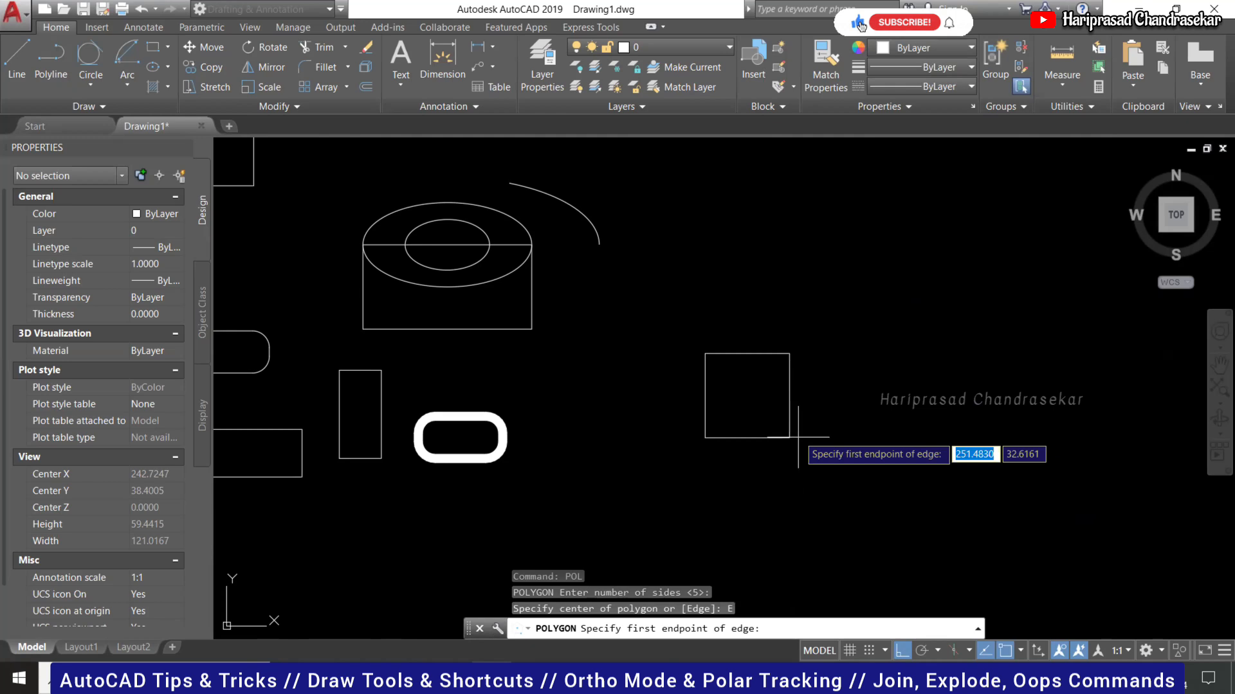
click(834, 438)
text(10)
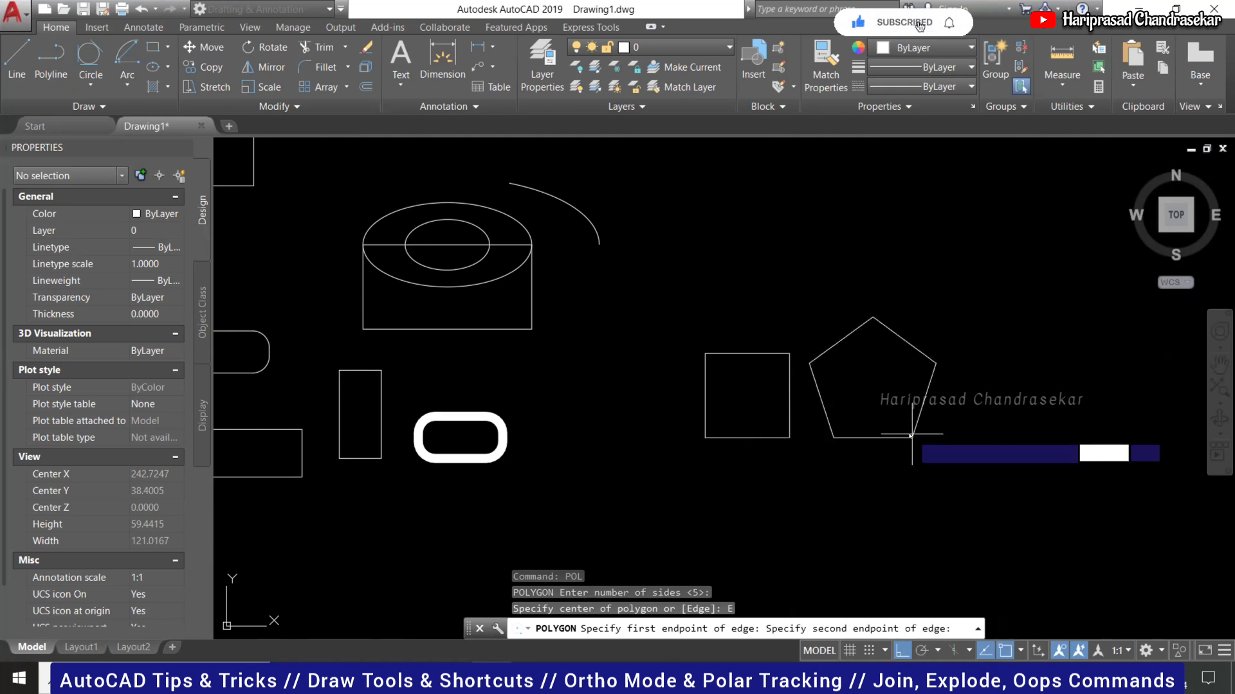
key(Return)
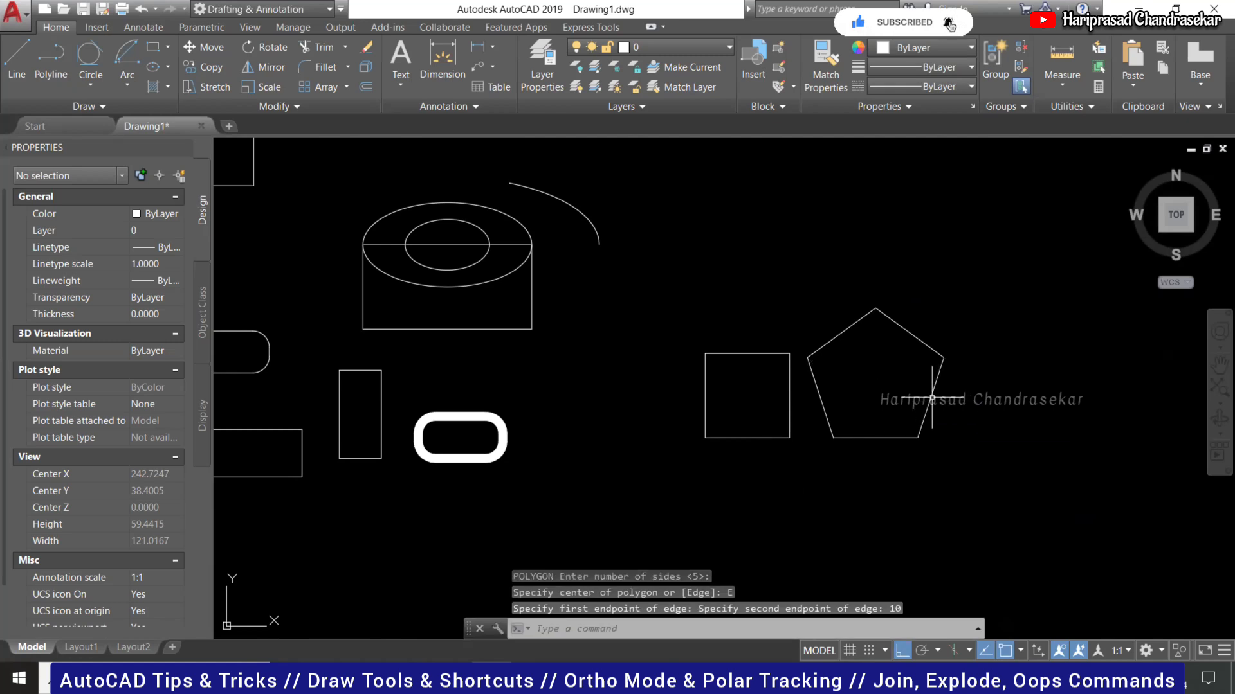
click(931, 398)
mouse_move(931, 397)
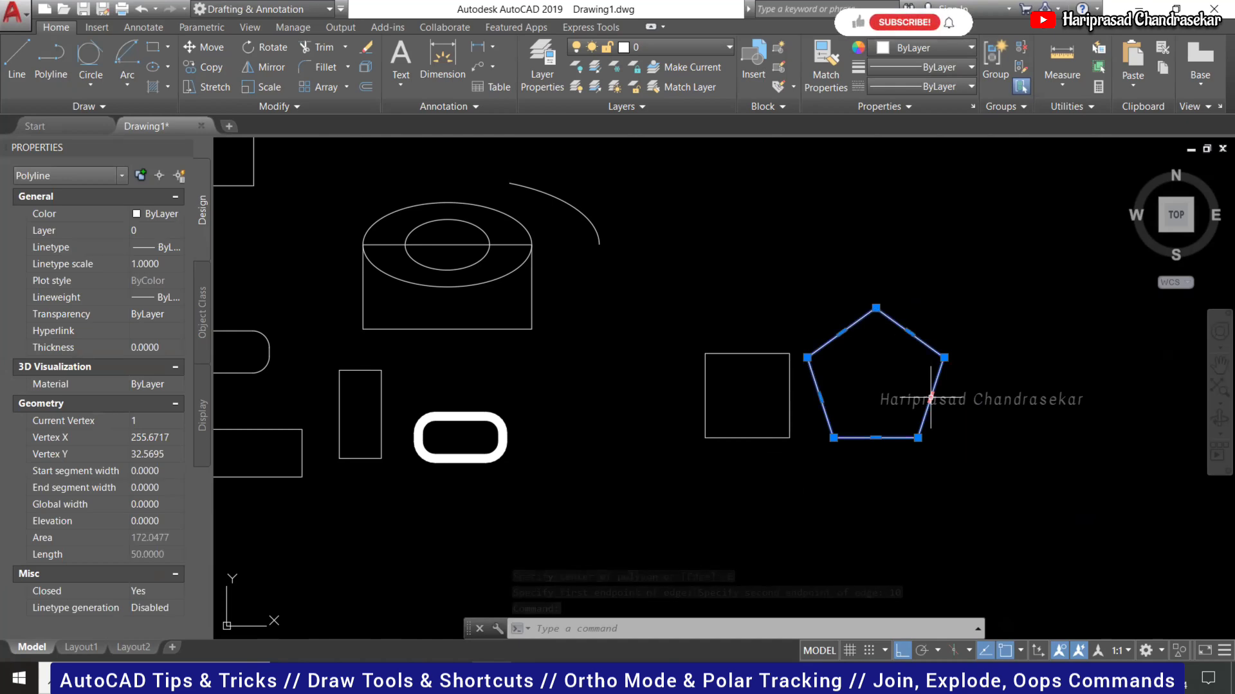
key(Escape)
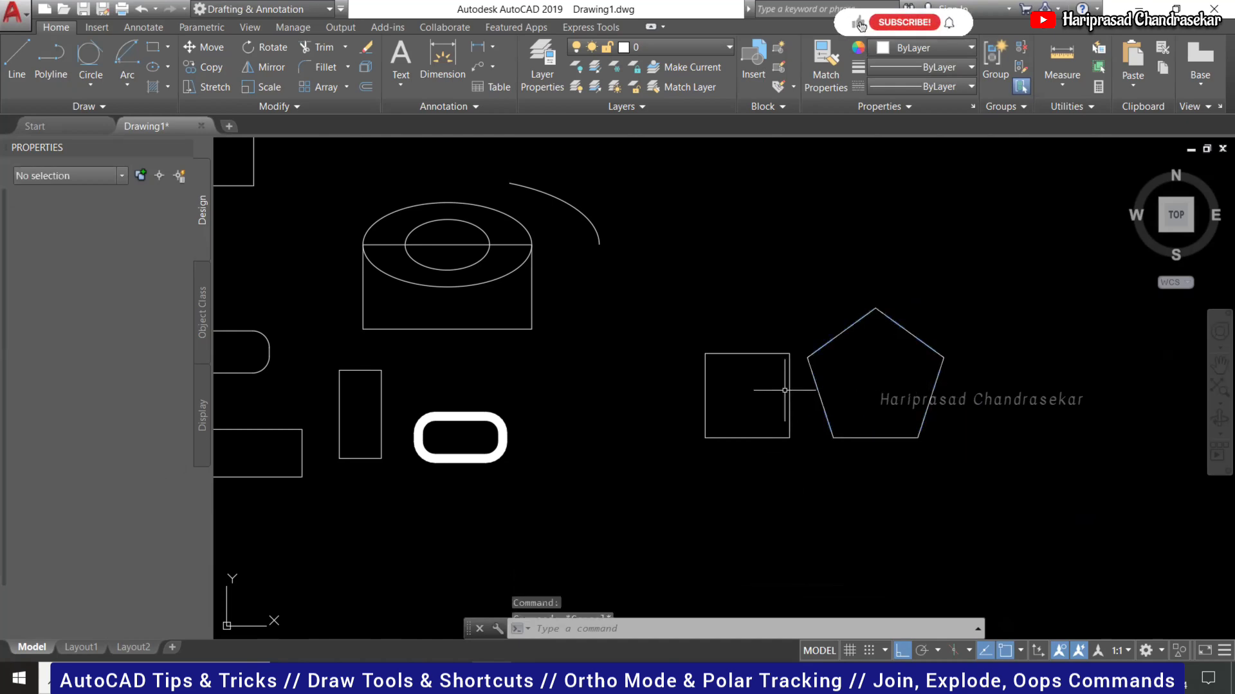
Draw an eight-sided polygon by its edge beyond the pentagon, with a horizontal edge length of 10, and inspect it.
scroll(784, 386, down, 3)
scroll(890, 356, up, 3)
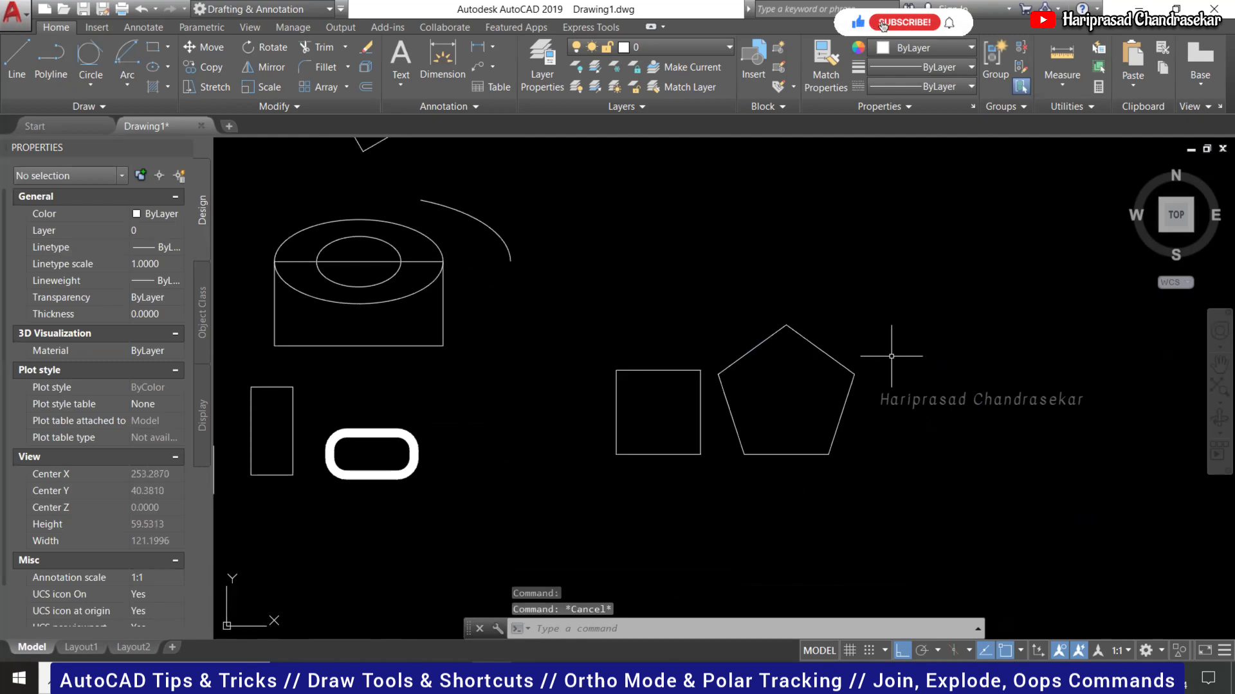
text(po)
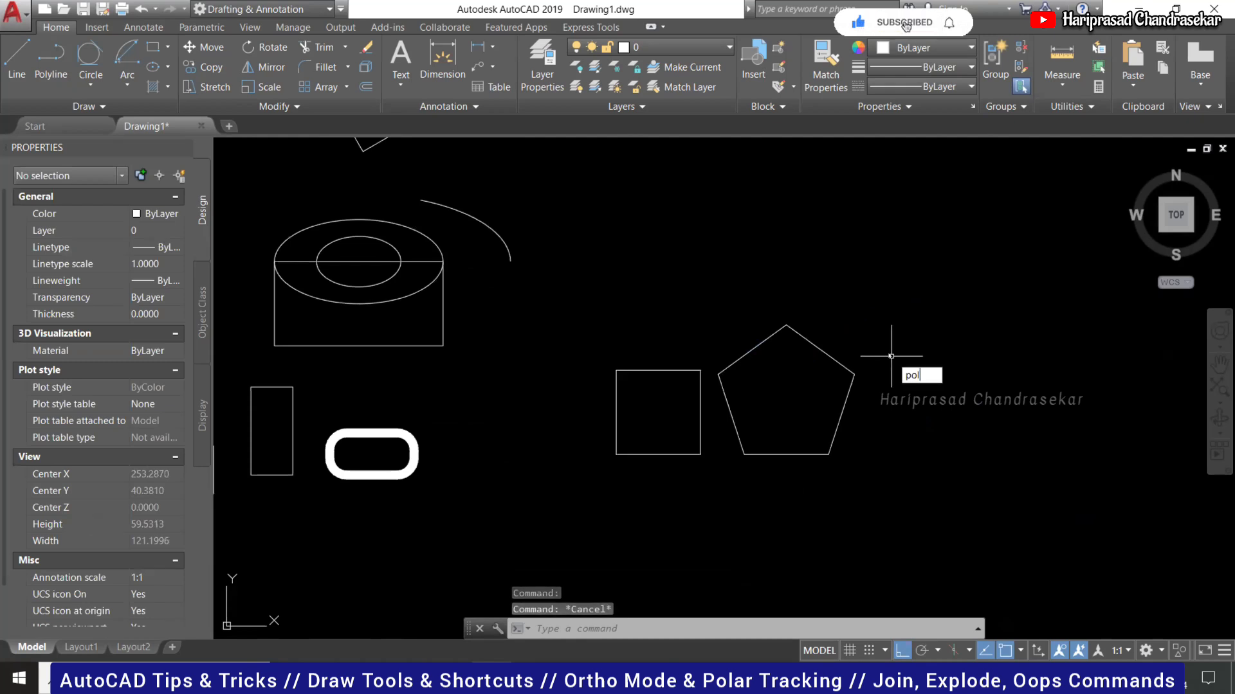
text(l)
key(Return)
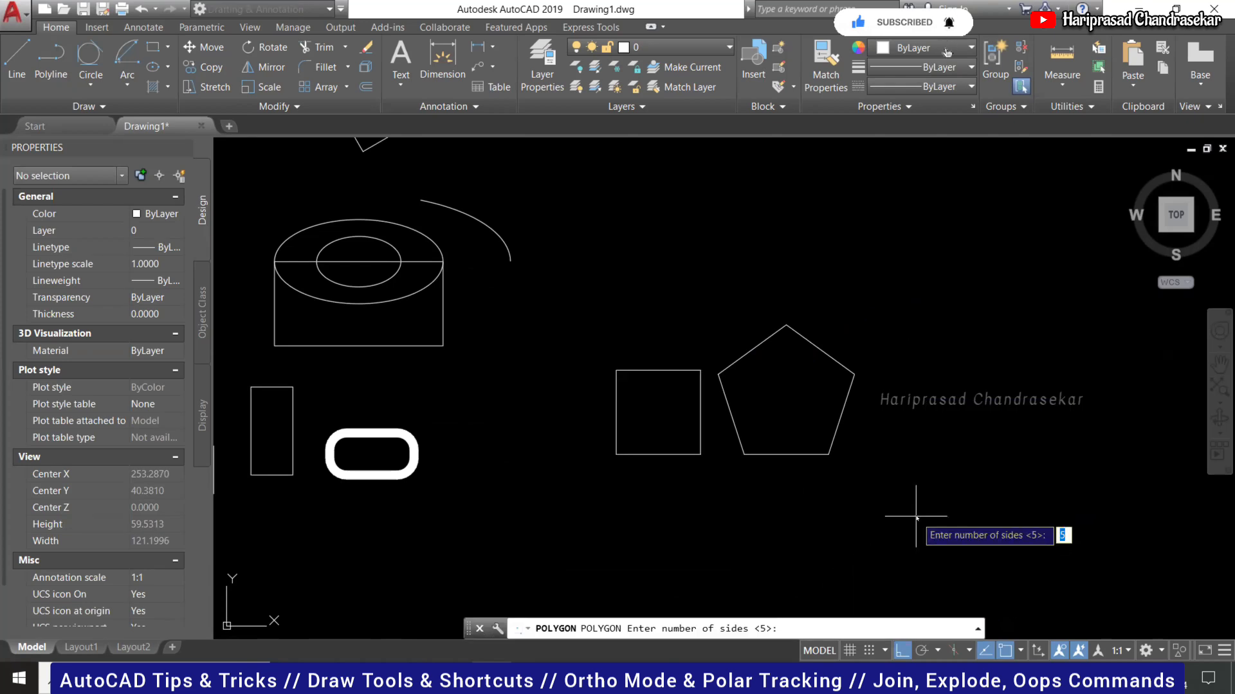
key(Return)
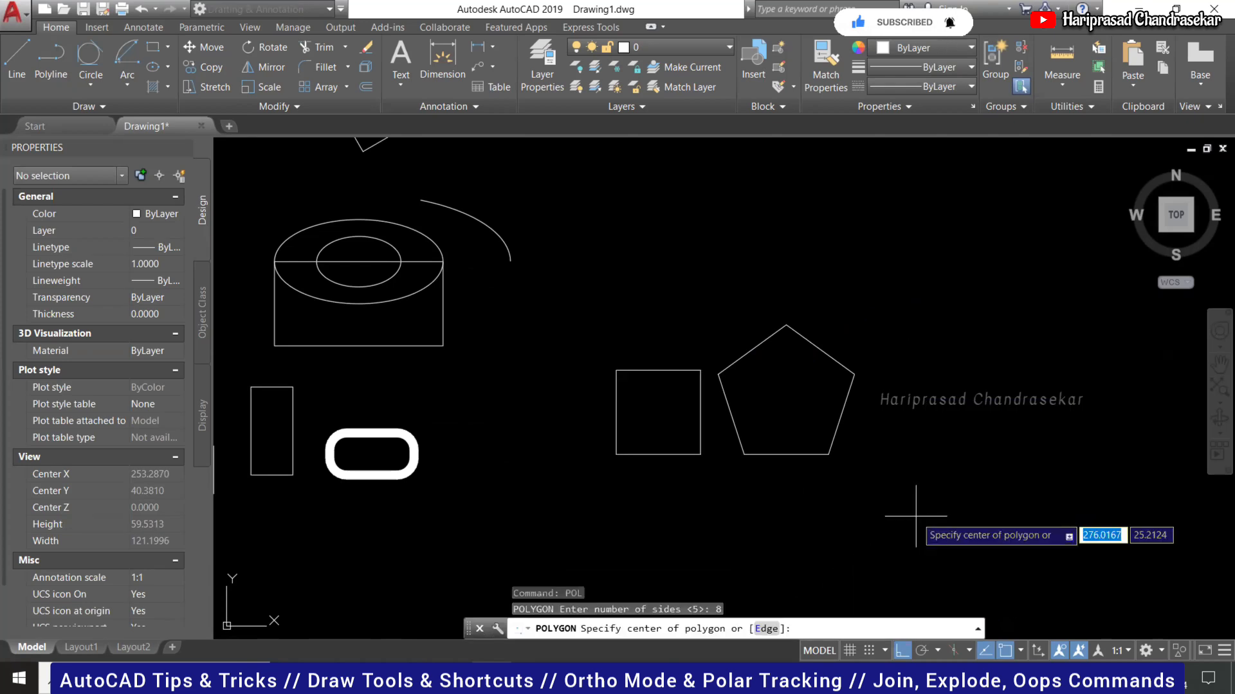
click(767, 628)
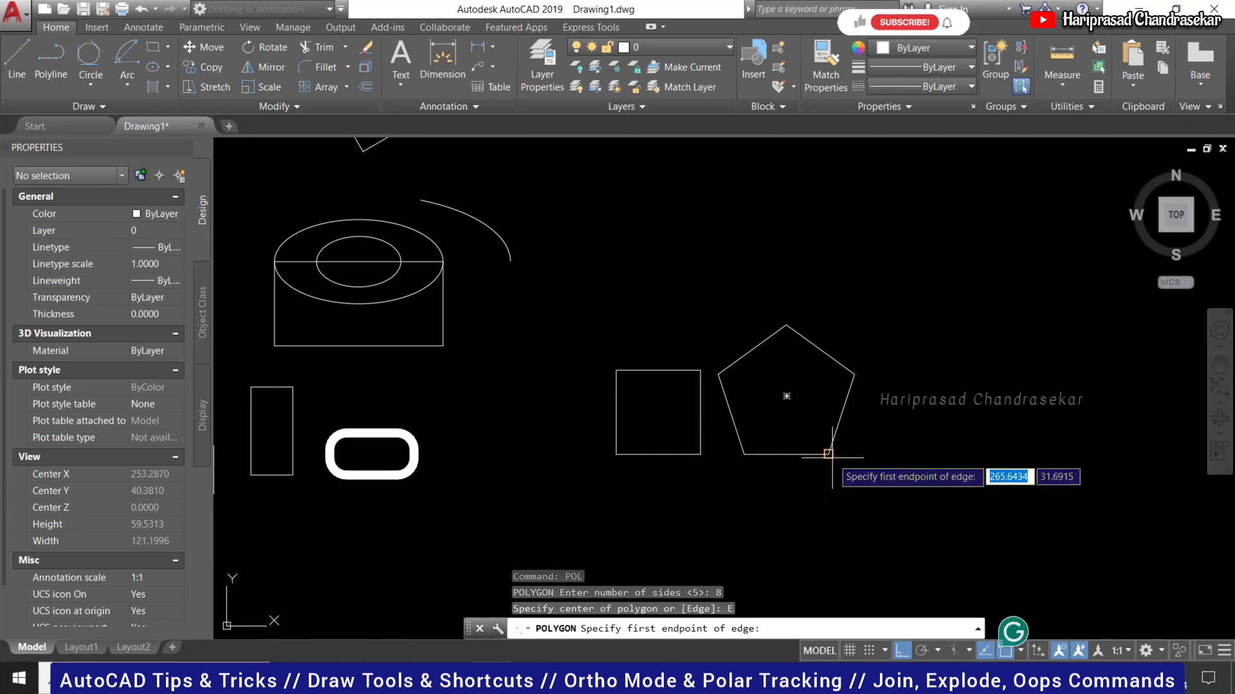
click(1003, 454)
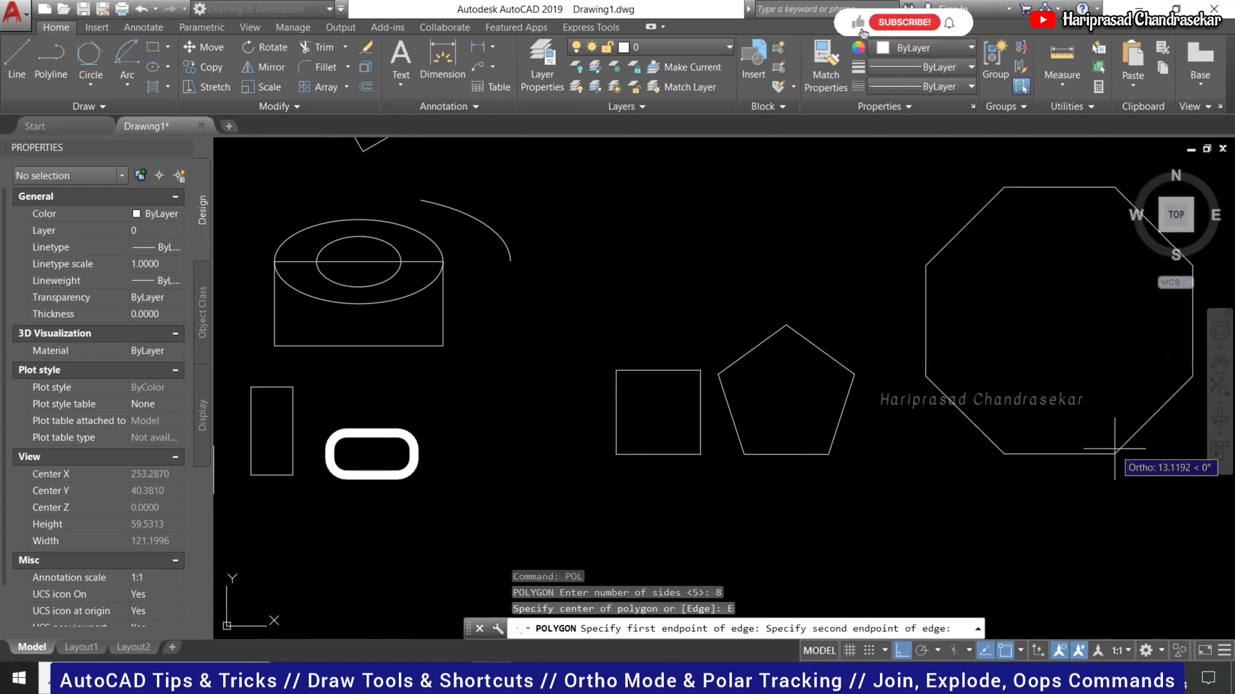
text(10)
key(Return)
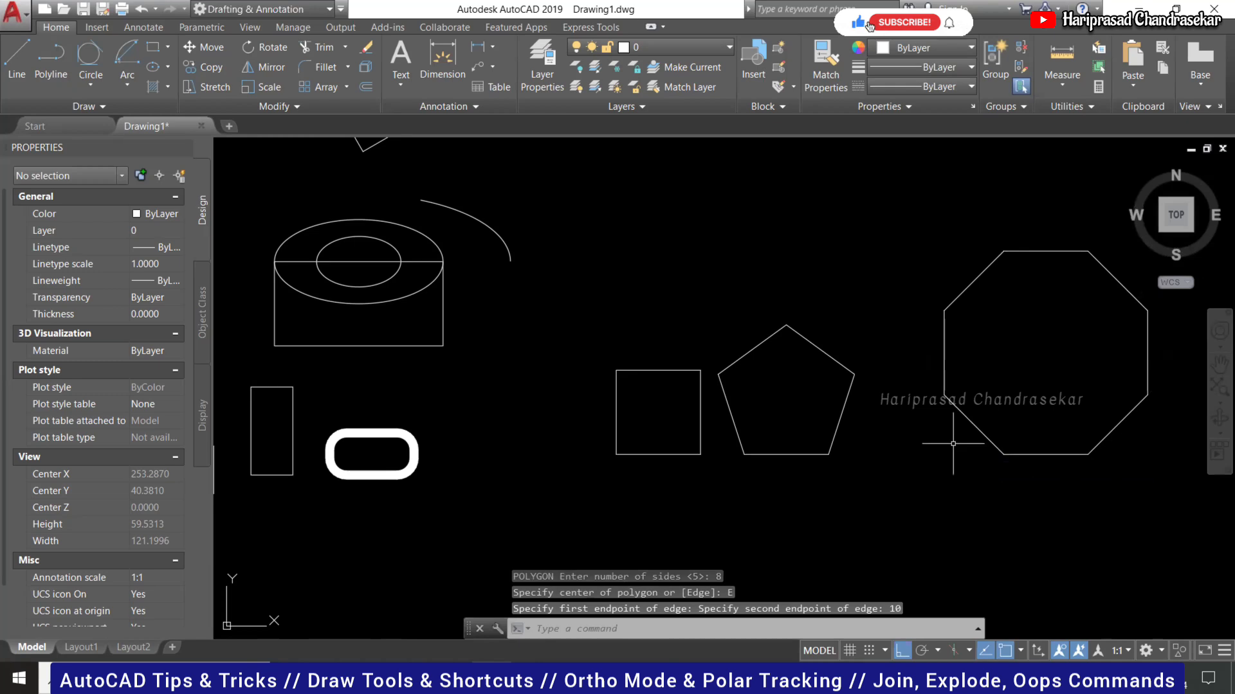
scroll(953, 443, down, 2)
scroll(935, 392, up, 2)
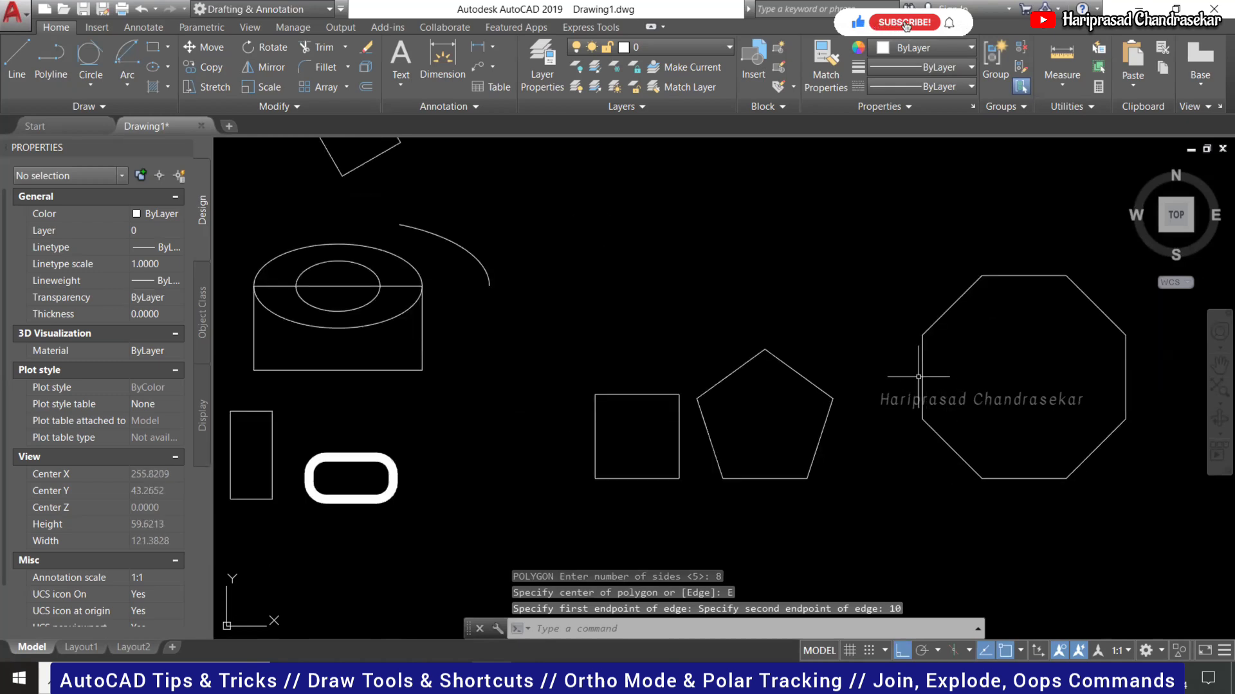
click(922, 370)
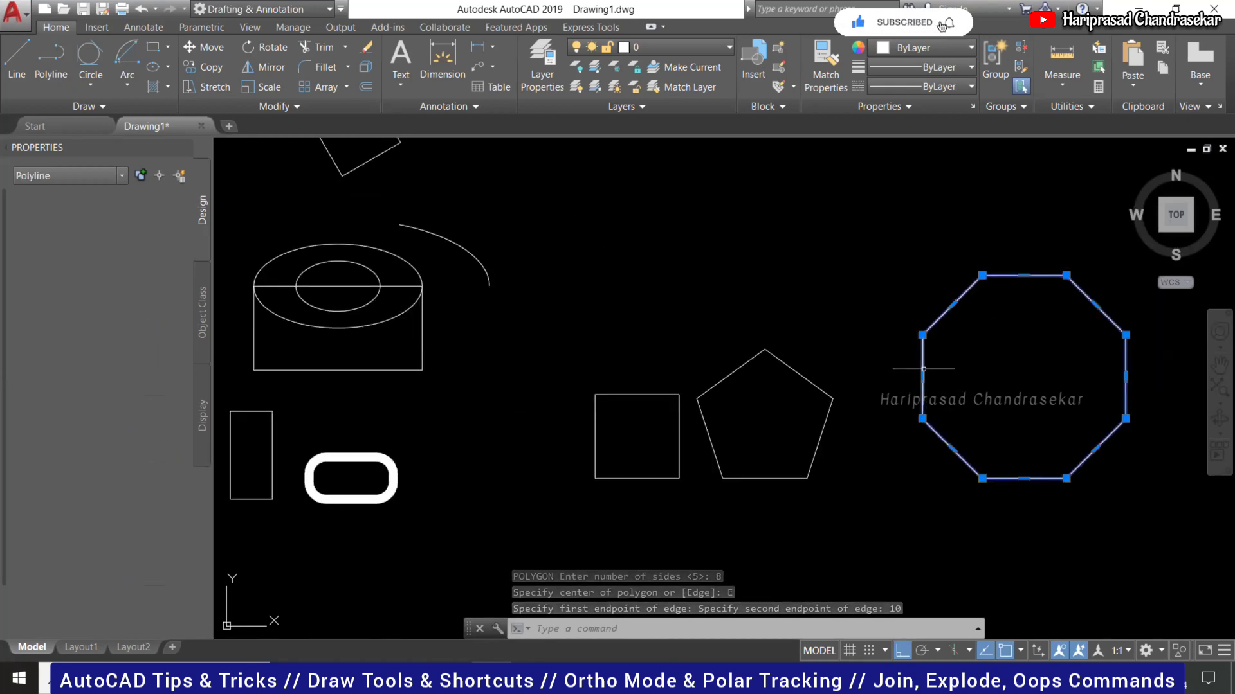
key(Escape)
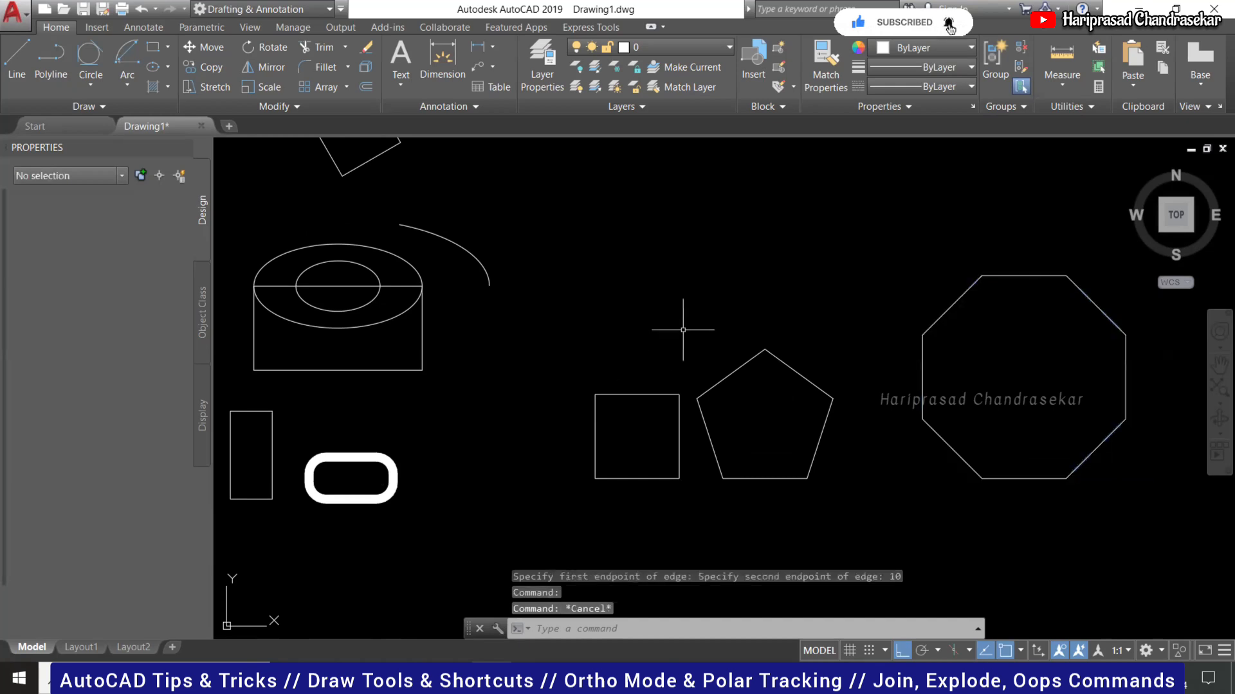
Draw a five-sided polygon inscribed in the lowest circle of the overlapping circle group, from its centre to its top quadrant, and inspect it.
text(pol)
key(Return)
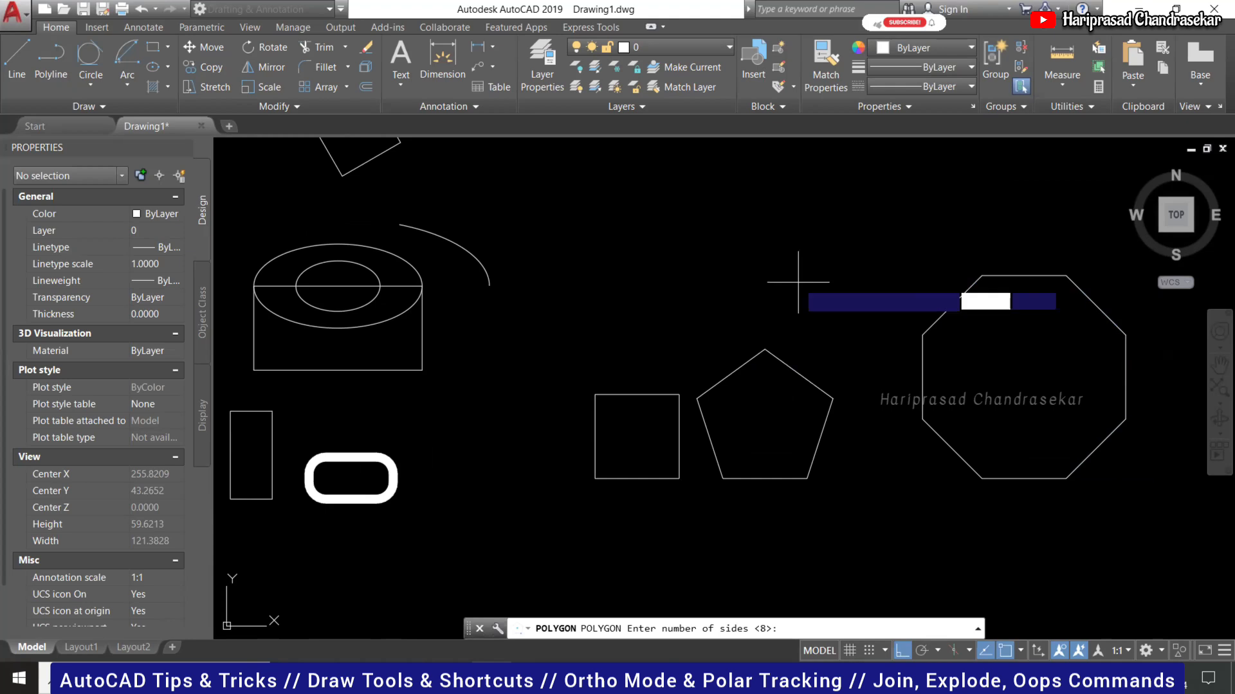
key(Return)
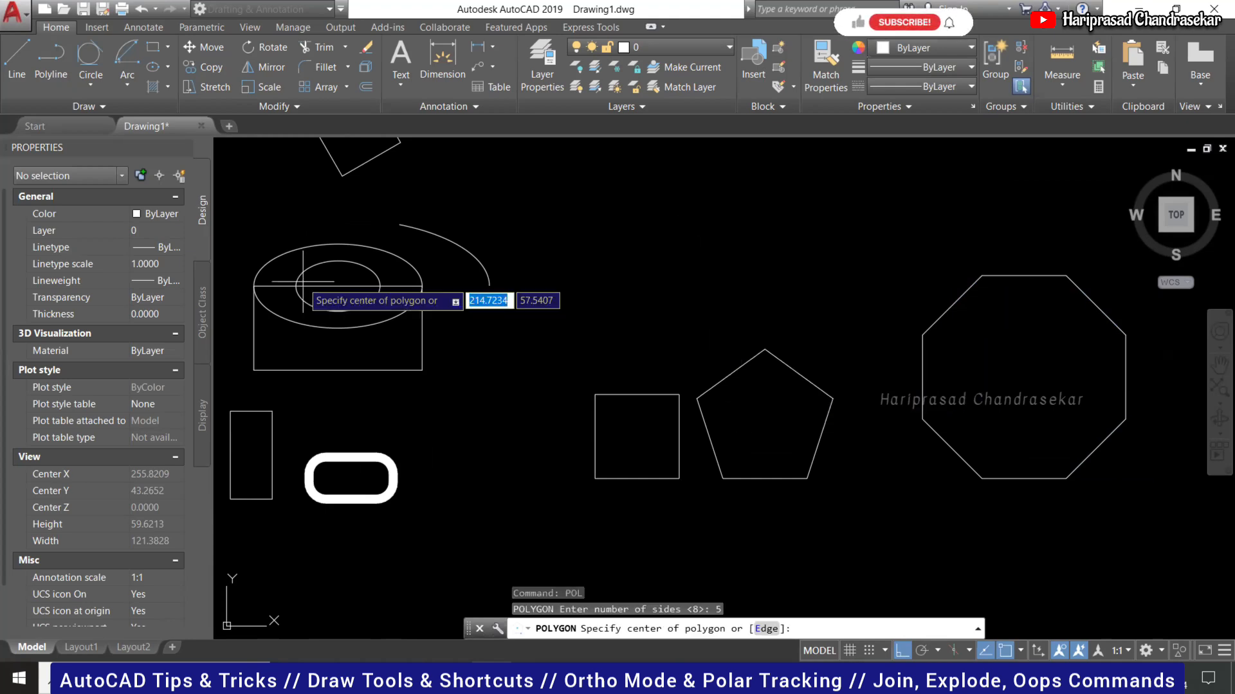
scroll(566, 263, down, 4)
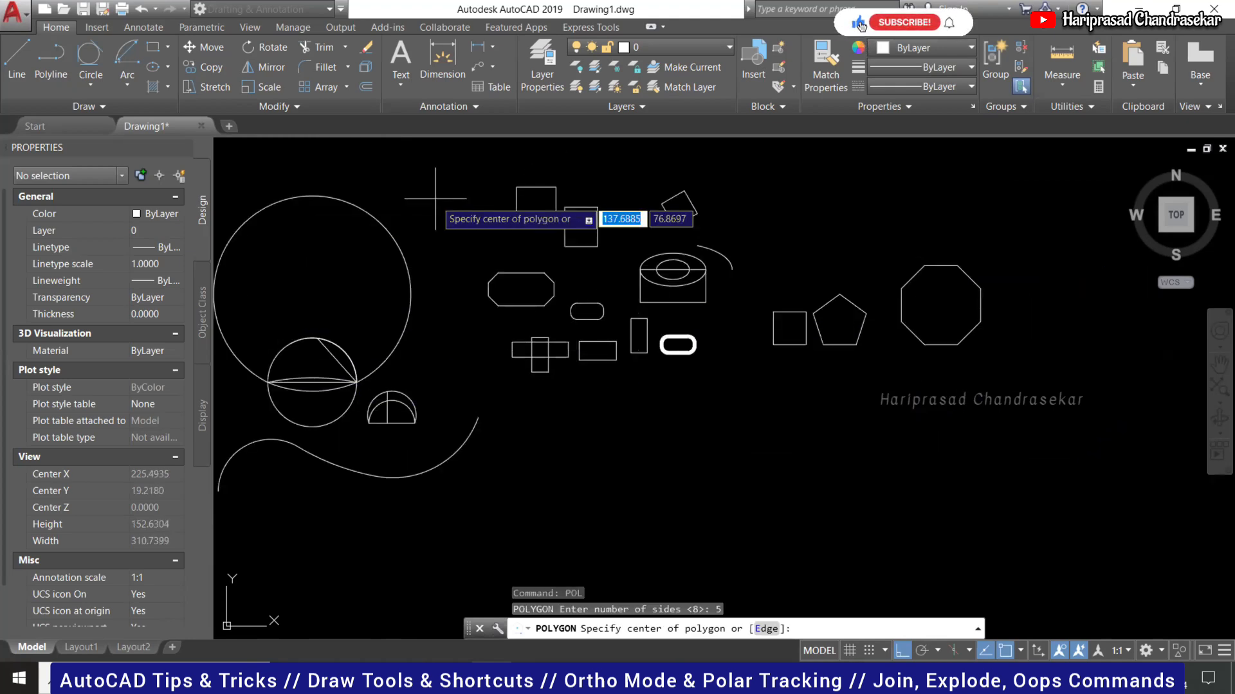
scroll(499, 231, down, 2)
scroll(252, 340, up, 4)
scroll(328, 408, up, 4)
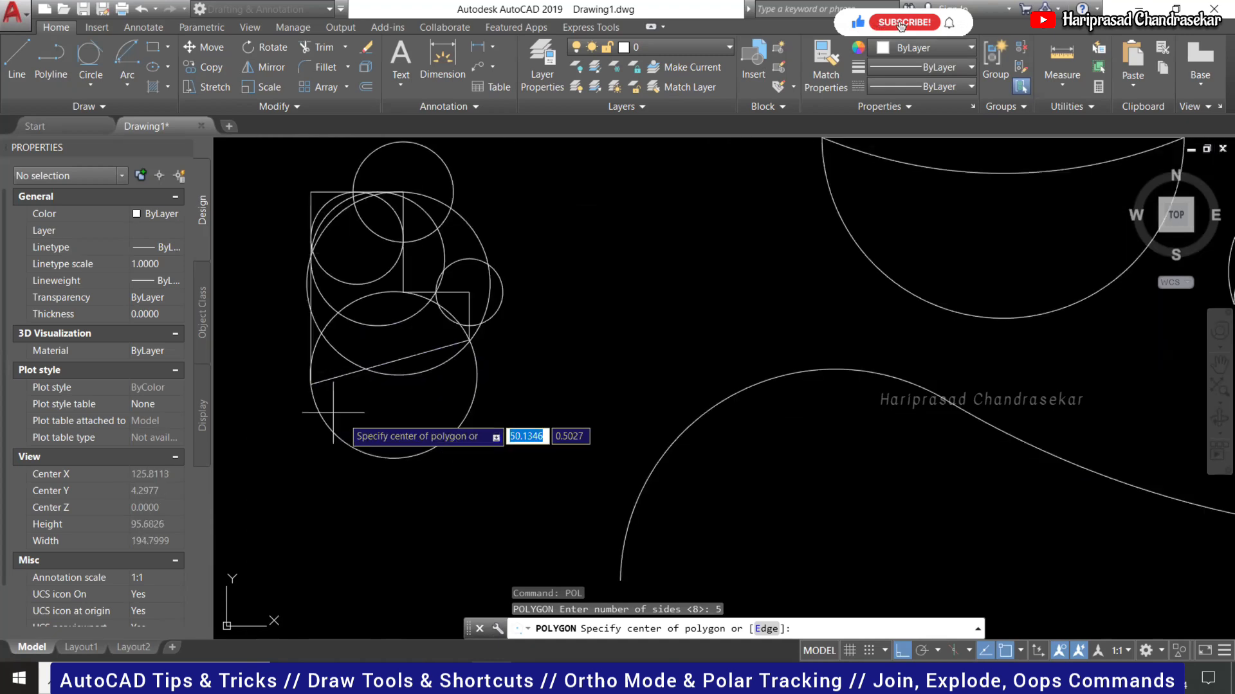
click(394, 374)
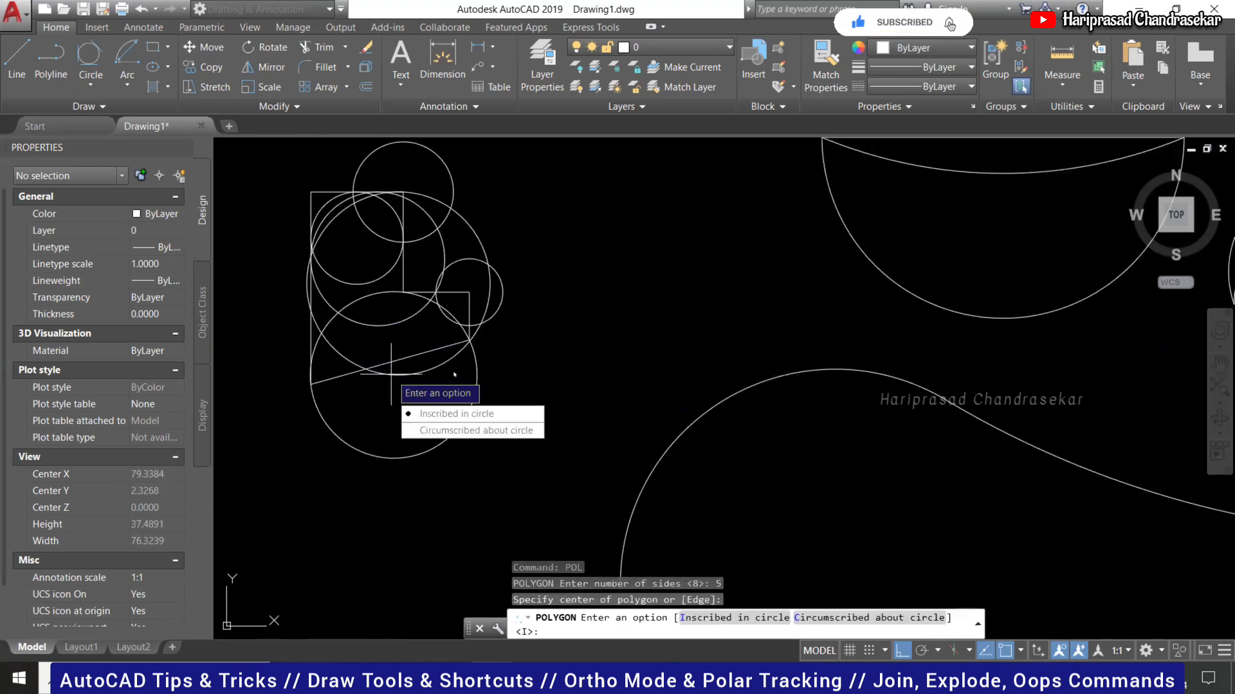
click(457, 412)
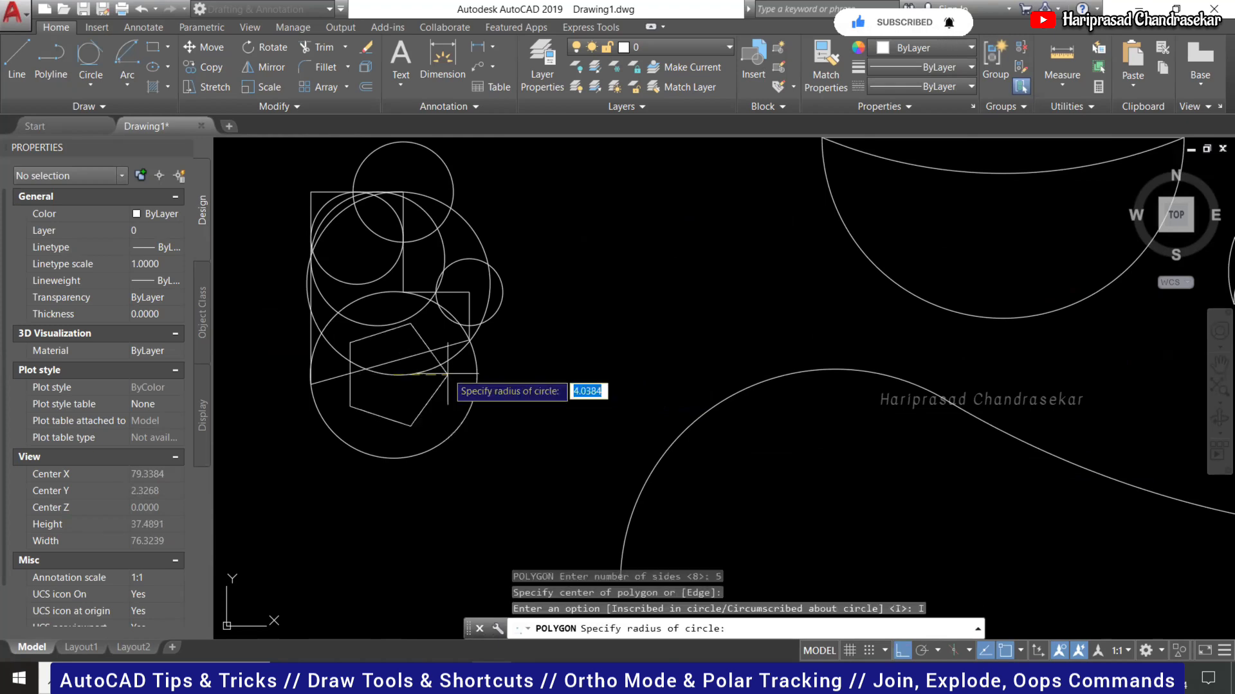
click(394, 292)
scroll(354, 353, up, 2)
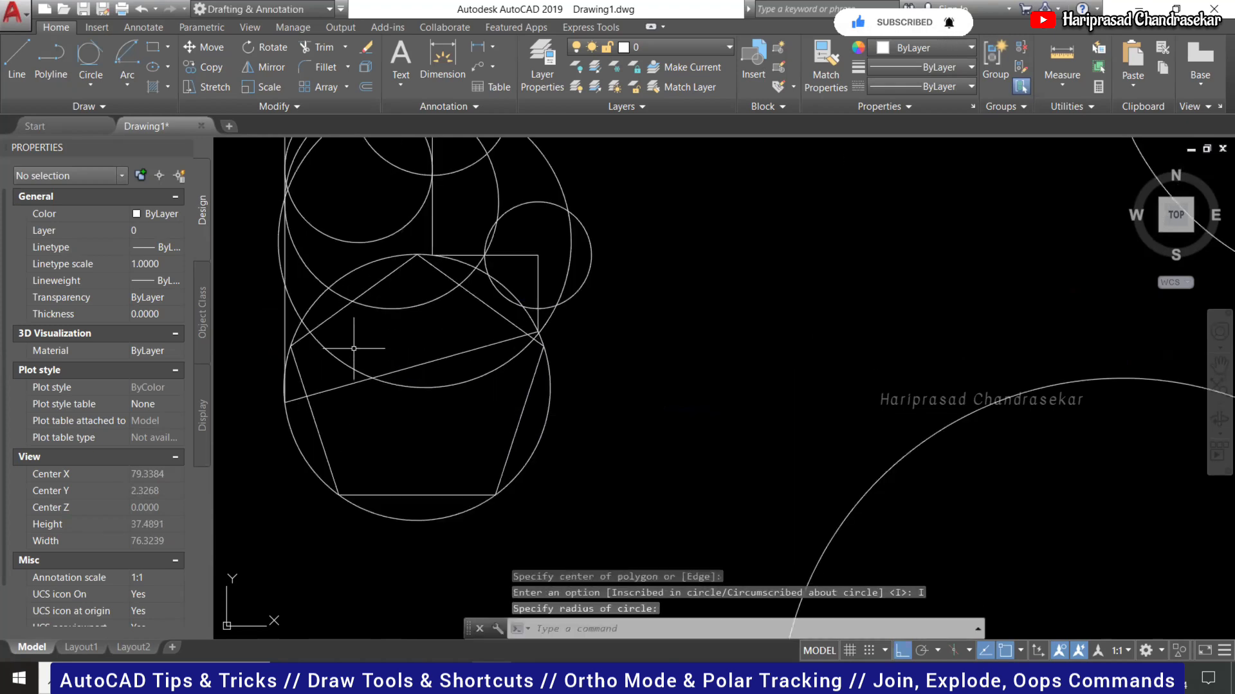
click(402, 268)
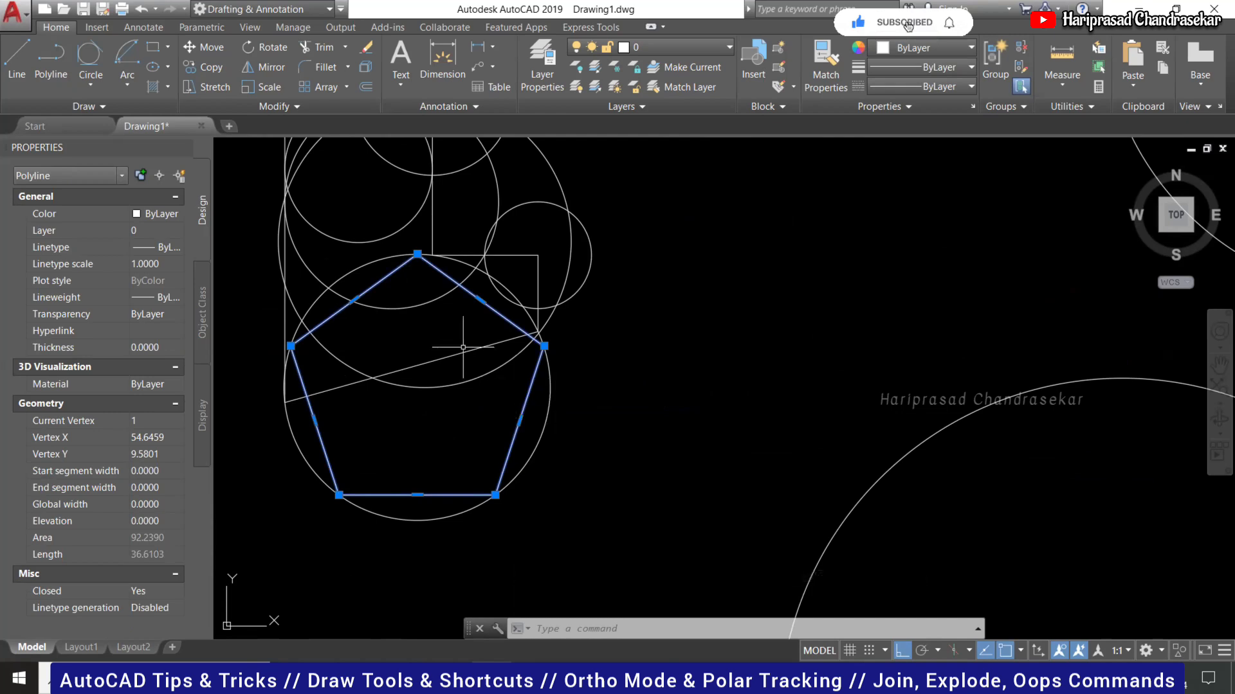
key(Escape)
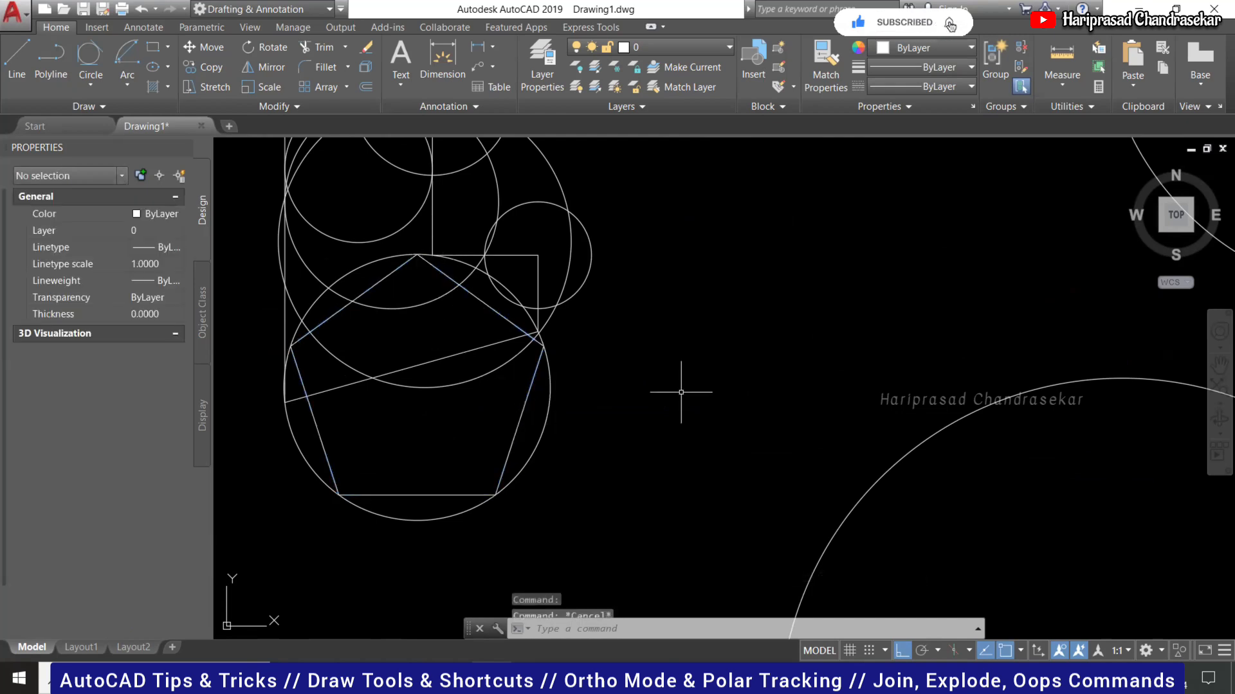
Draw a six-sided polygon circumscribed about the same circle, from its centre to its top quadrant.
text(pol)
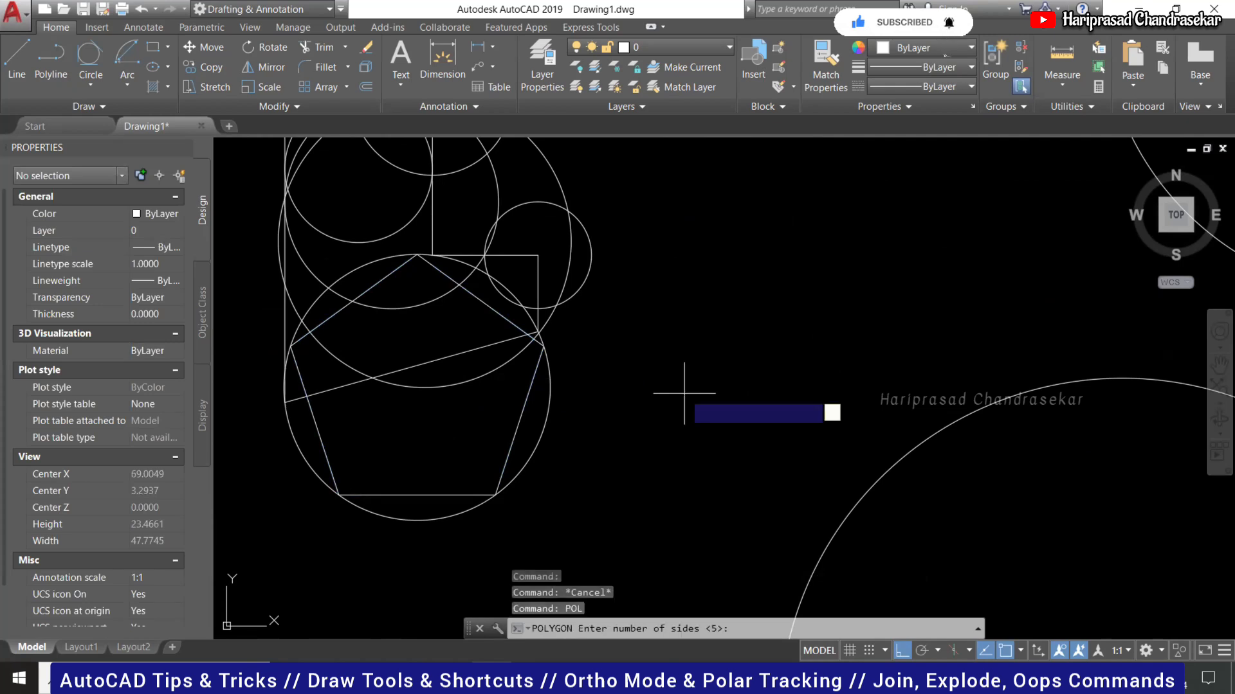
key(Return)
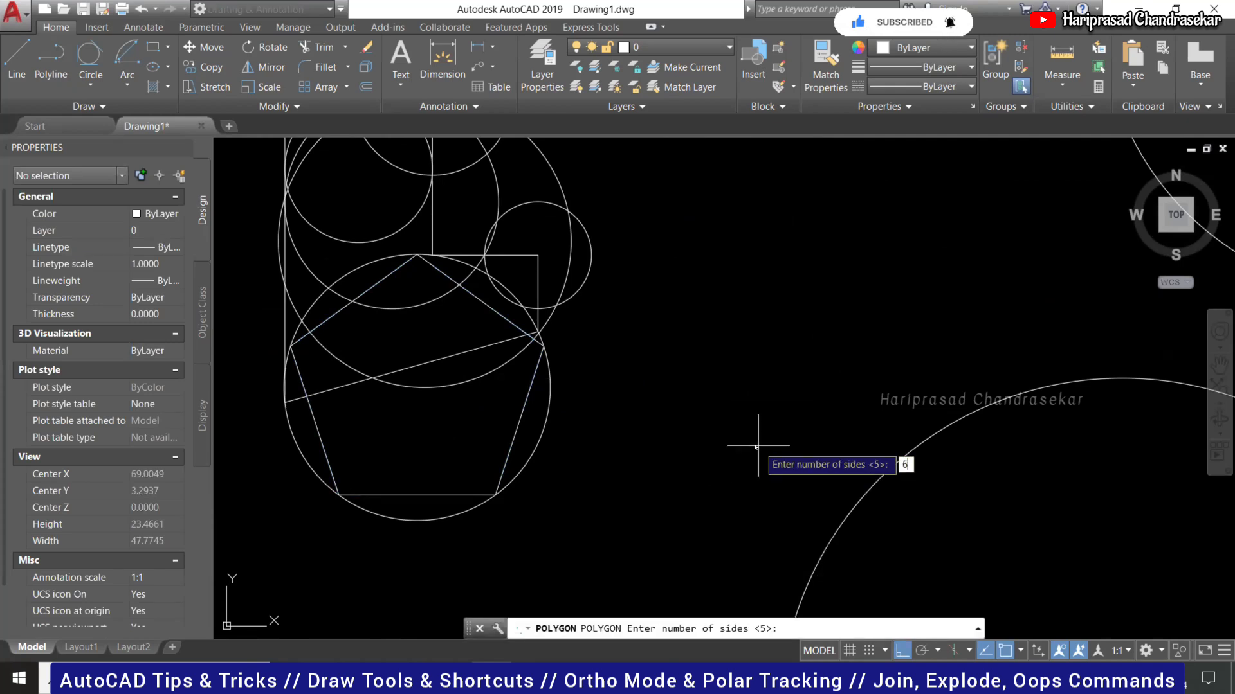
key(Return)
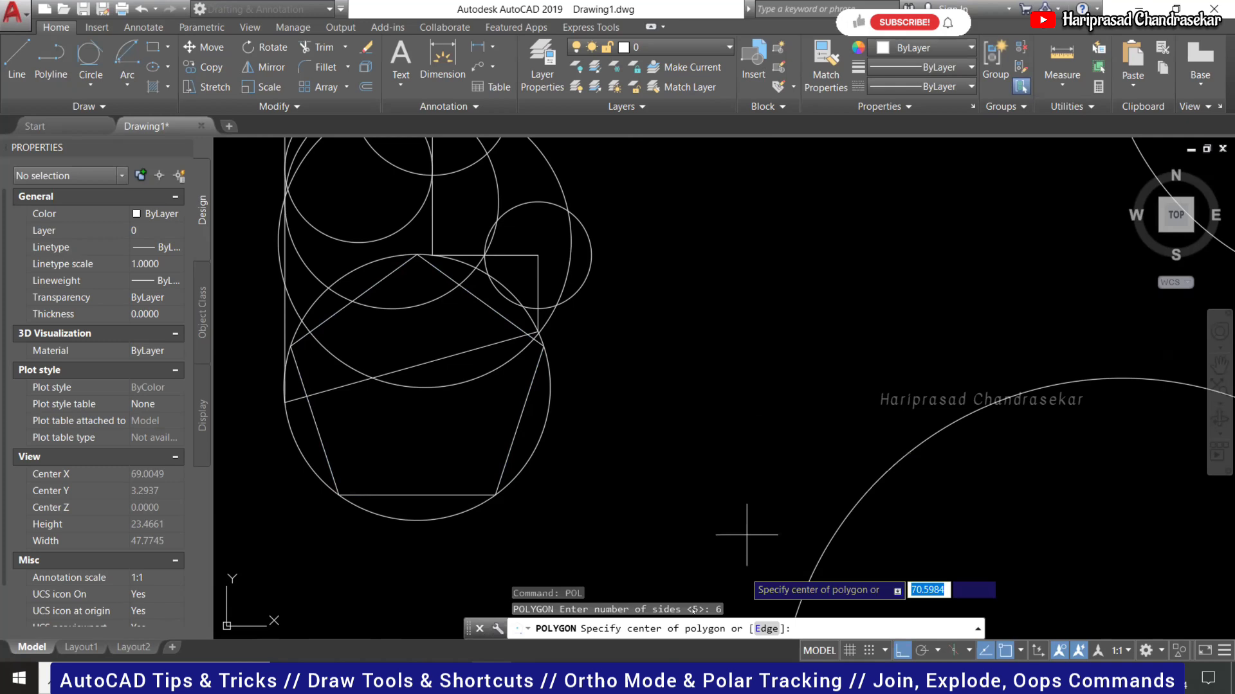
click(414, 387)
key(Down)
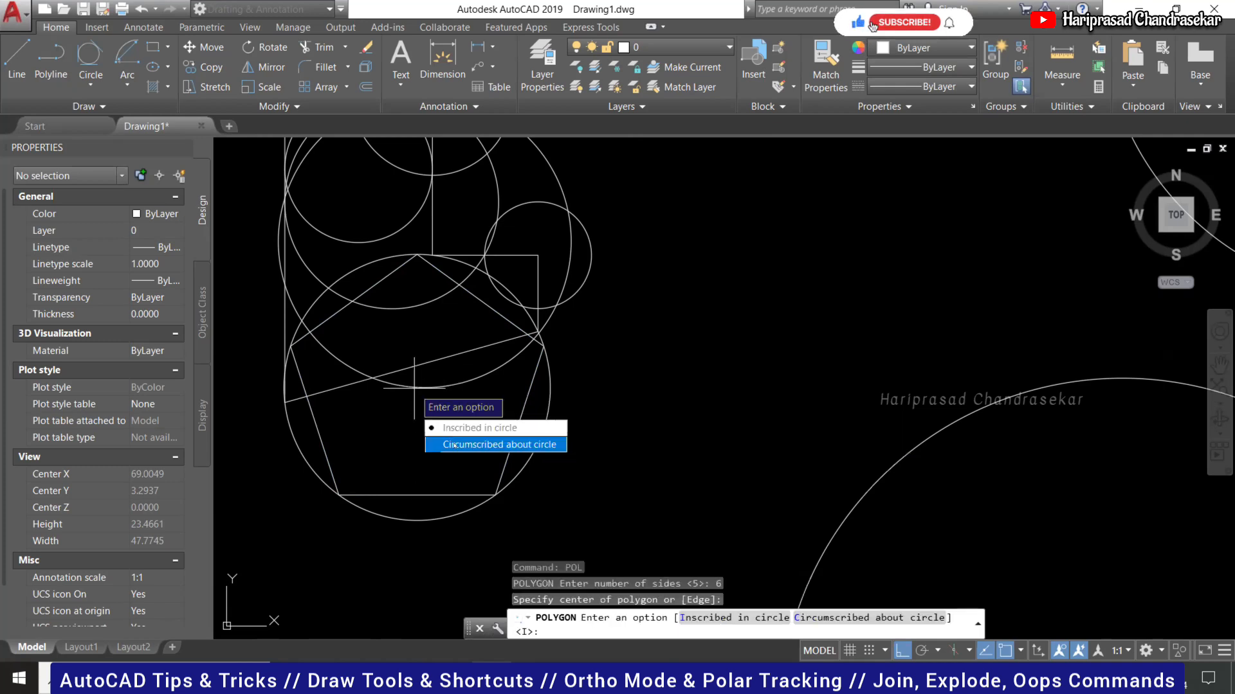
key(Return)
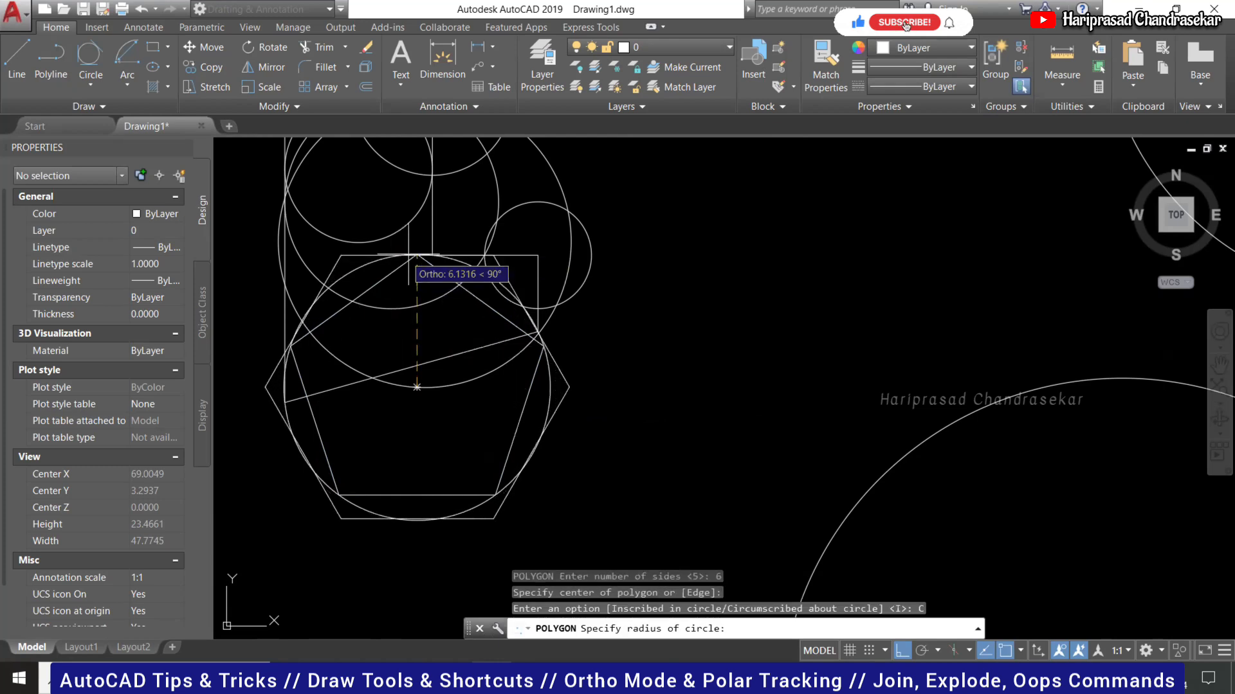
click(416, 254)
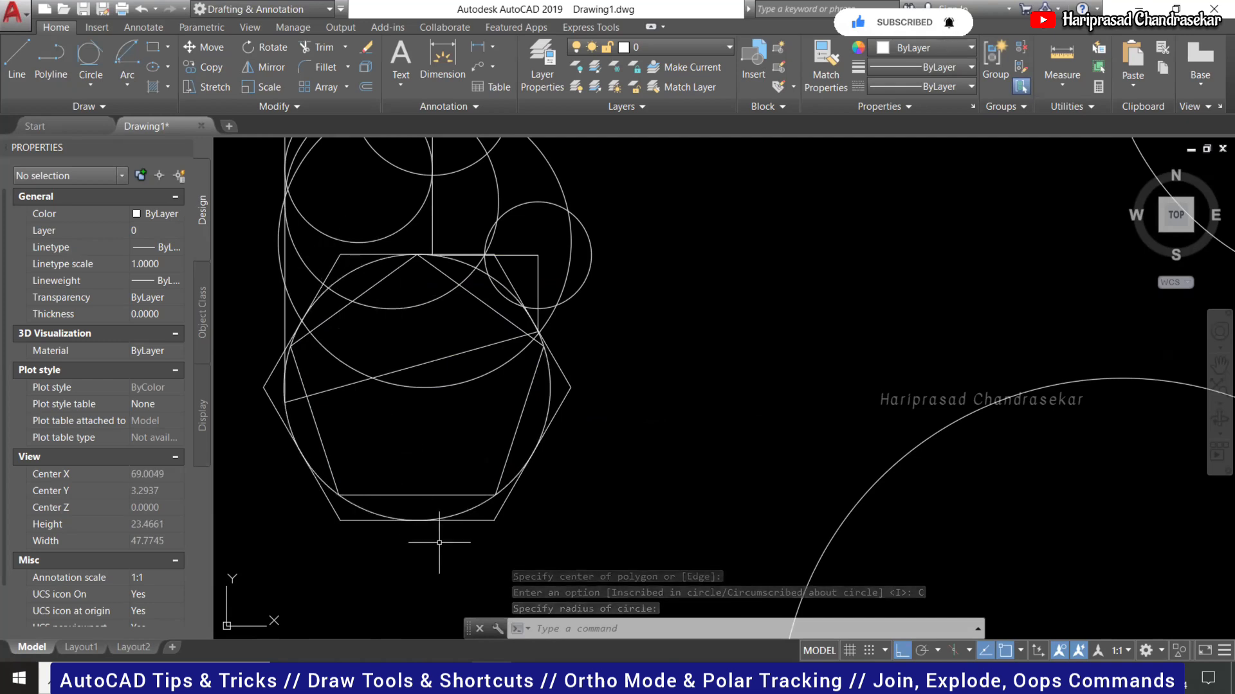
Inspect the circle and the hexagon around it, checking the hexagon's properties.
click(360, 266)
key(Escape)
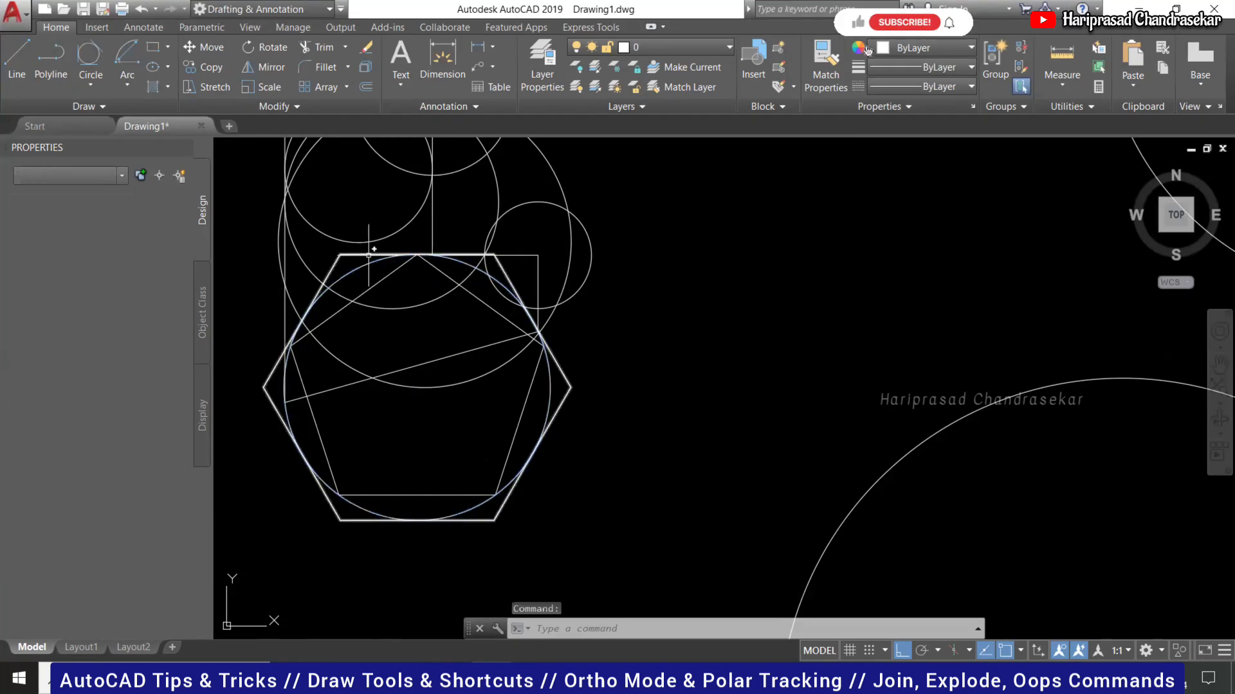
click(369, 255)
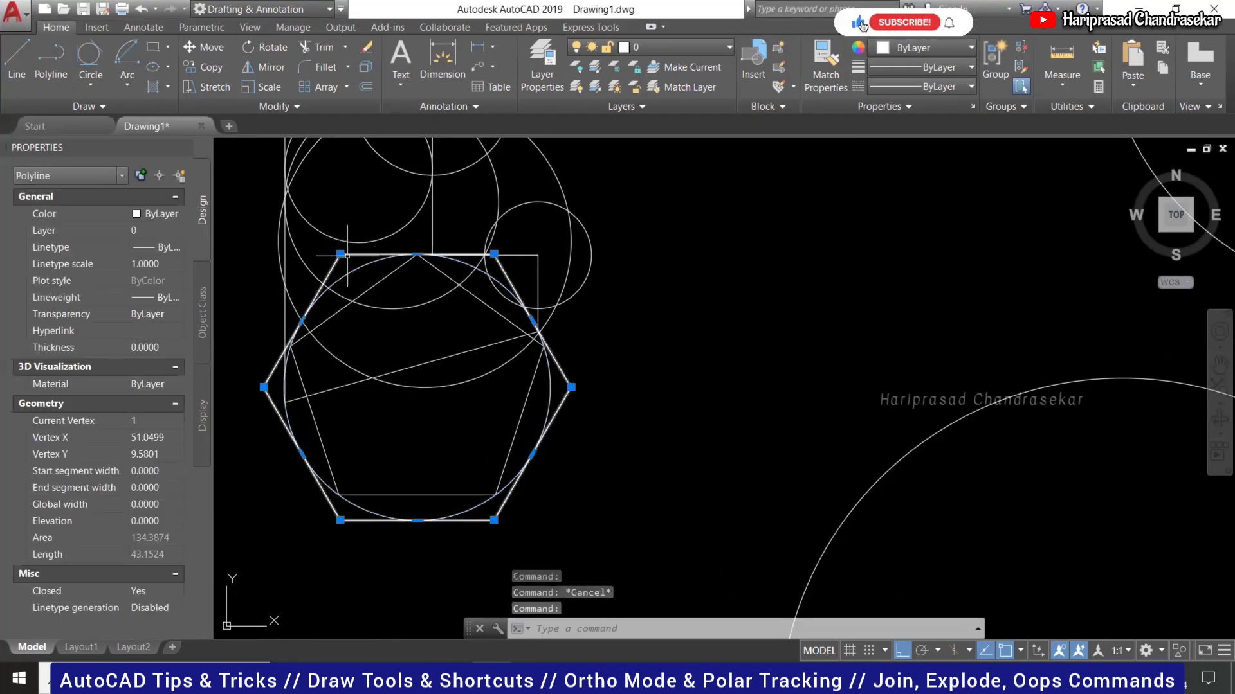
key(Escape)
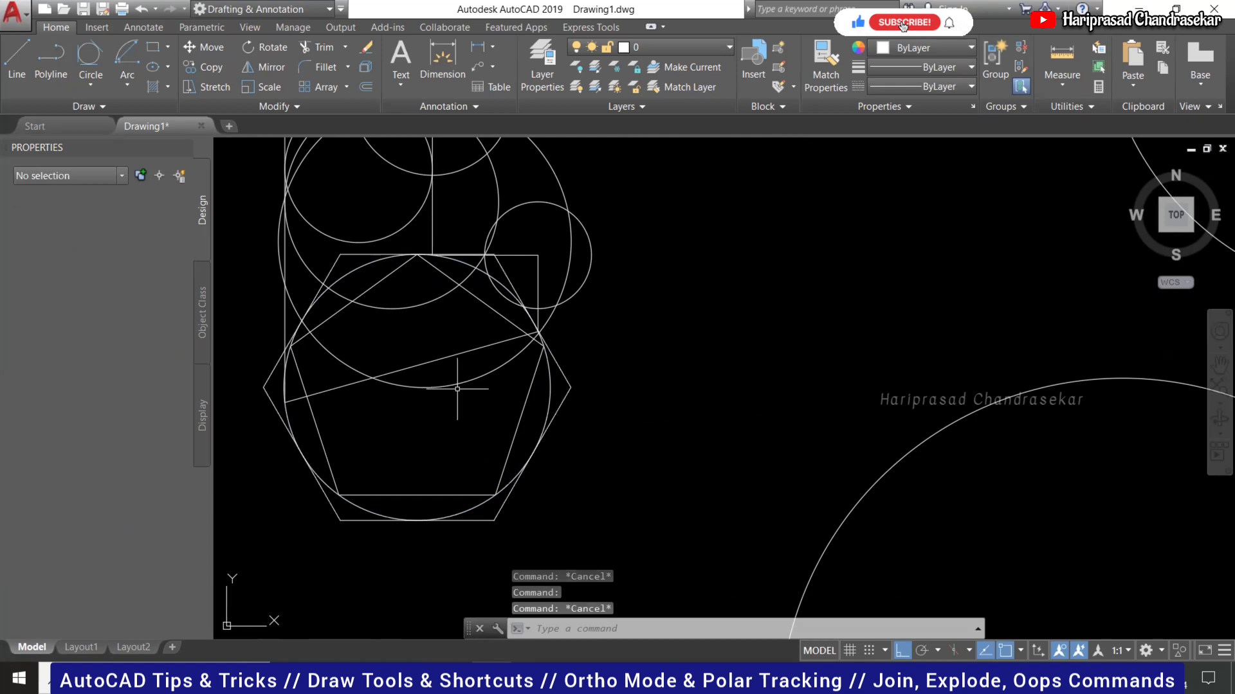
scroll(463, 347, down, 6)
scroll(759, 335, down, 4)
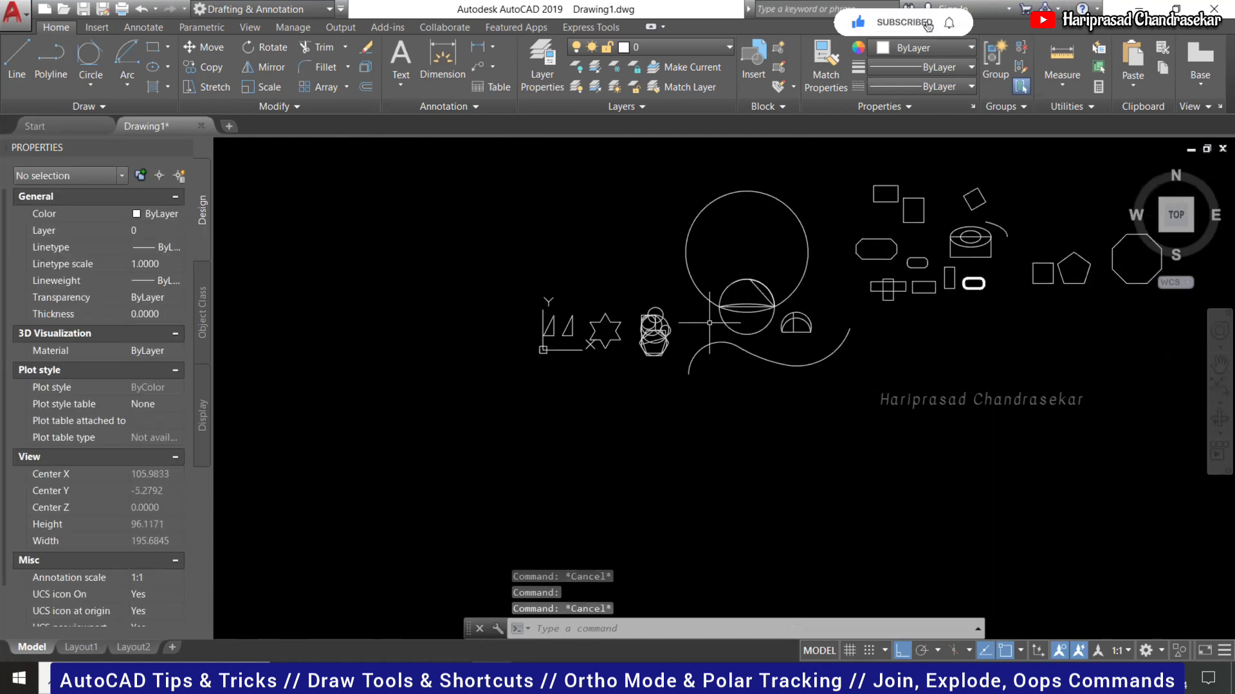
scroll(506, 300, down, 3)
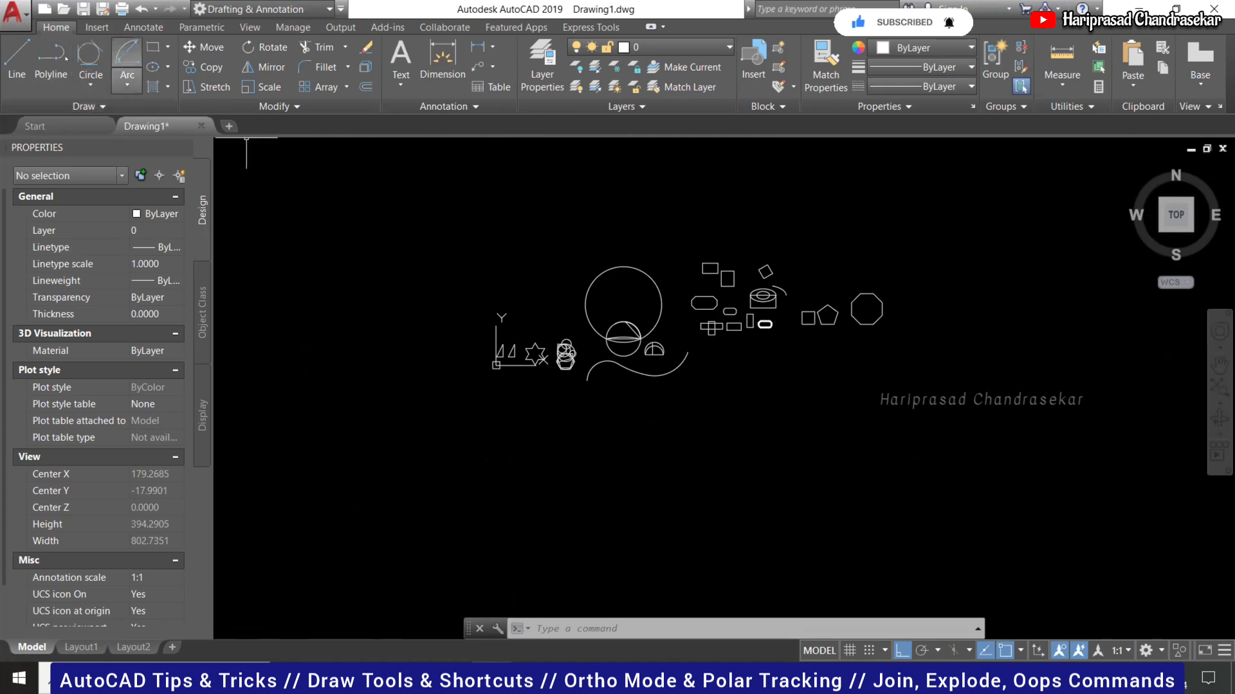
click(91, 90)
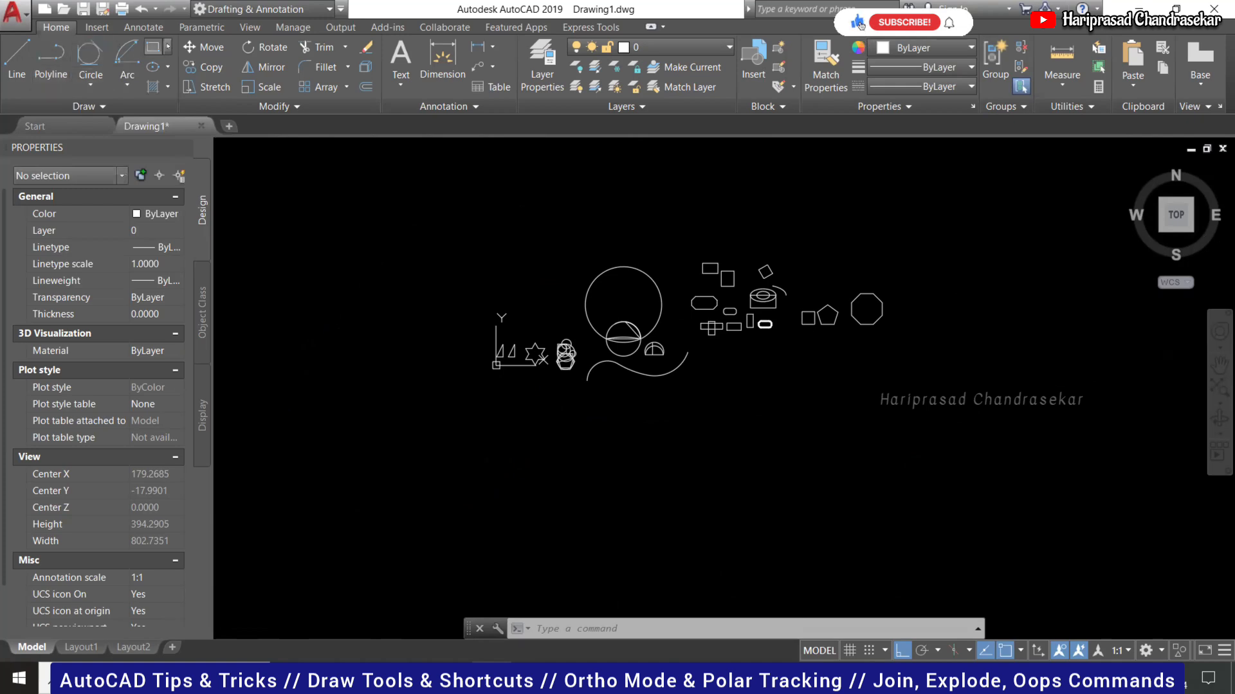
click(167, 47)
click(391, 313)
click(168, 67)
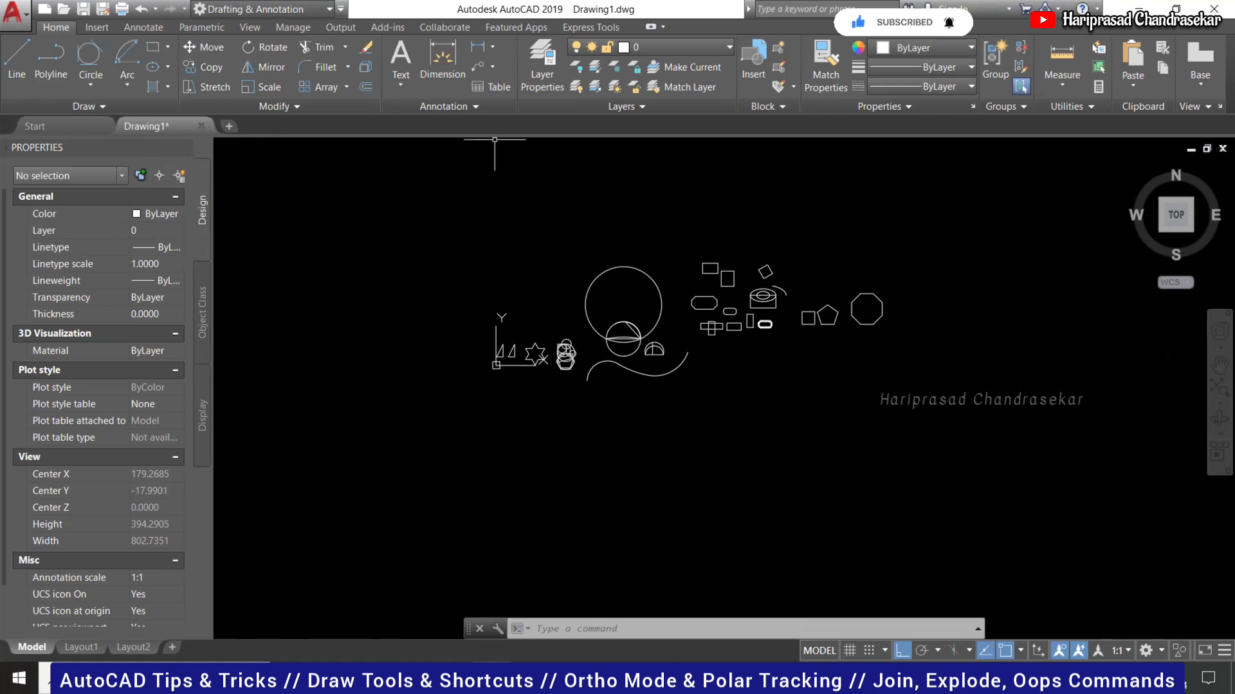
click(76, 104)
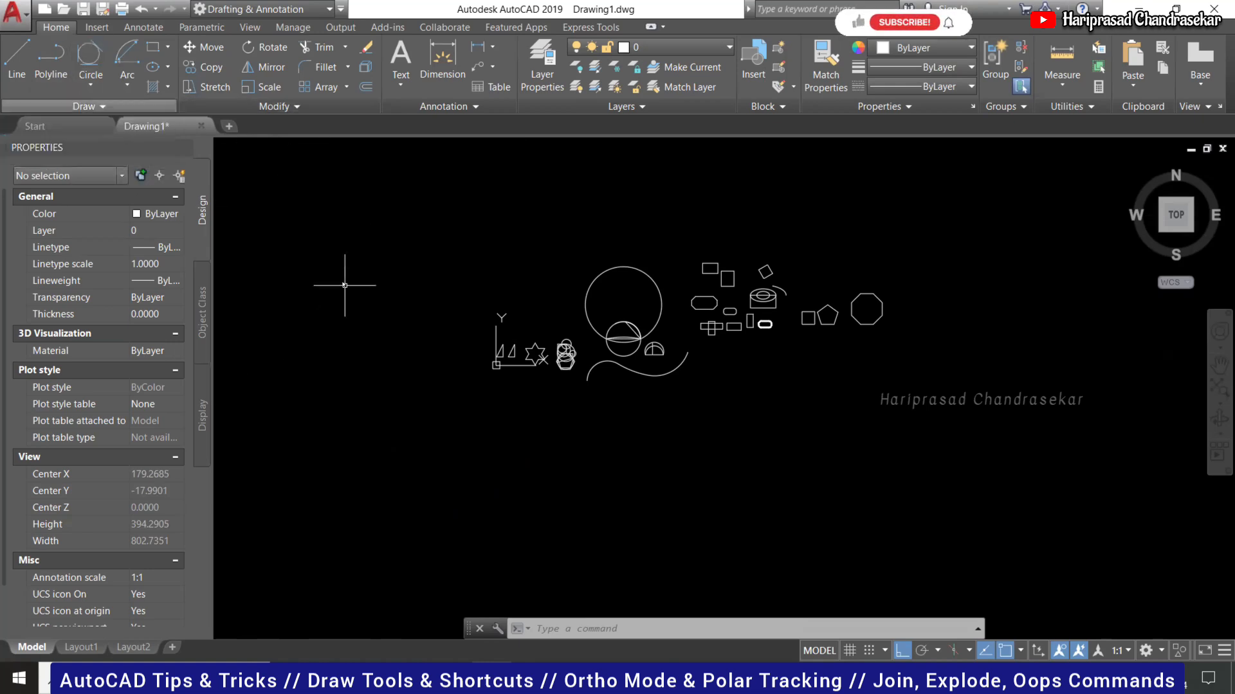
key(Escape)
key(Escape)
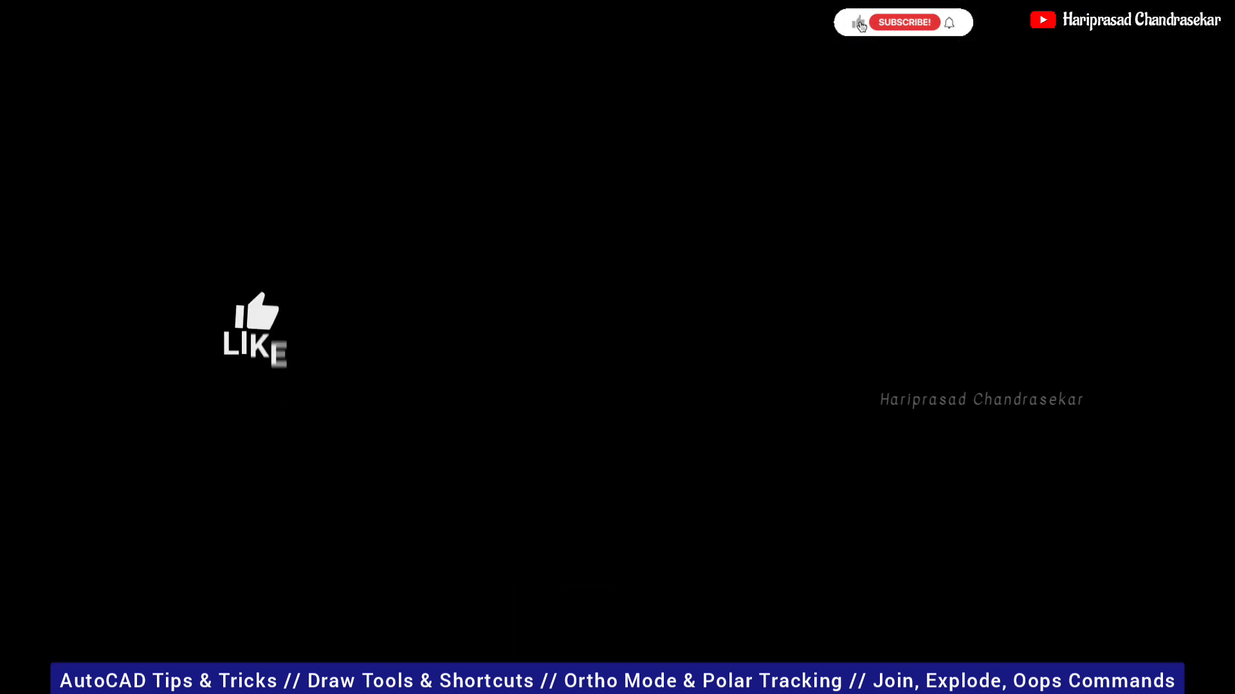